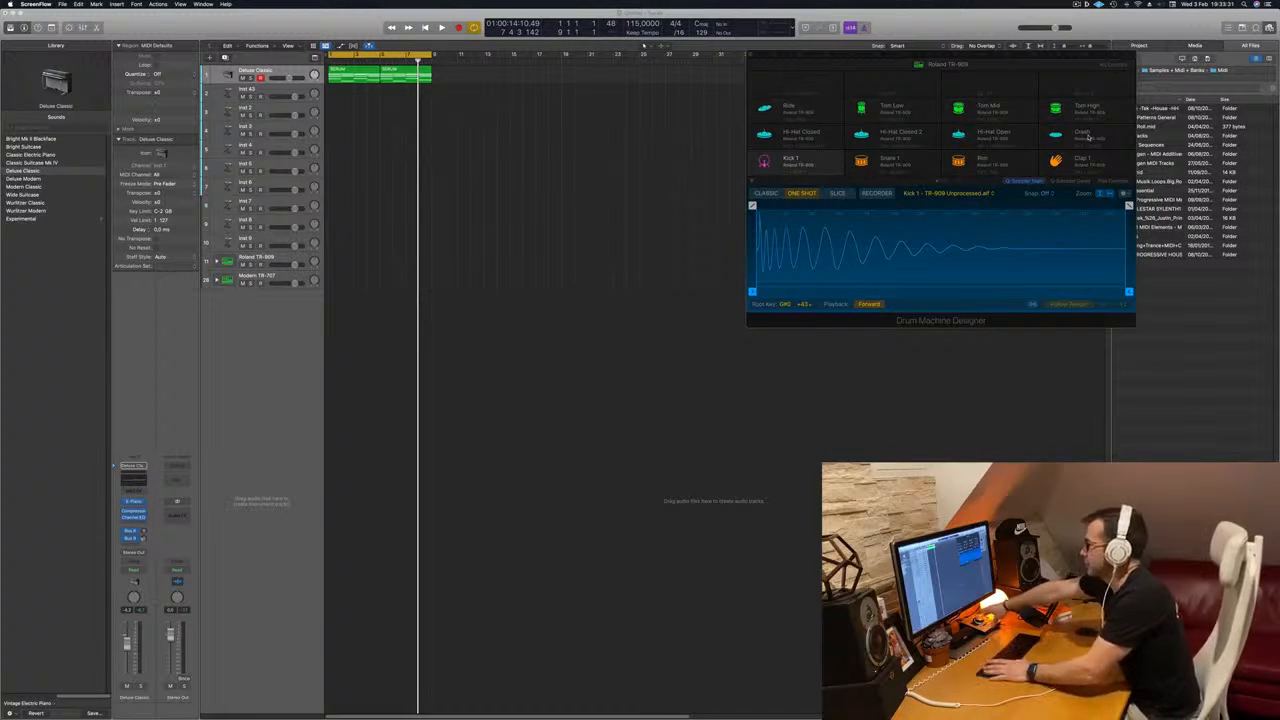
# Step: Show the Musical Typing keyboard and play the Deluxe Classic chord loop from the start
pyautogui.press('super+k')
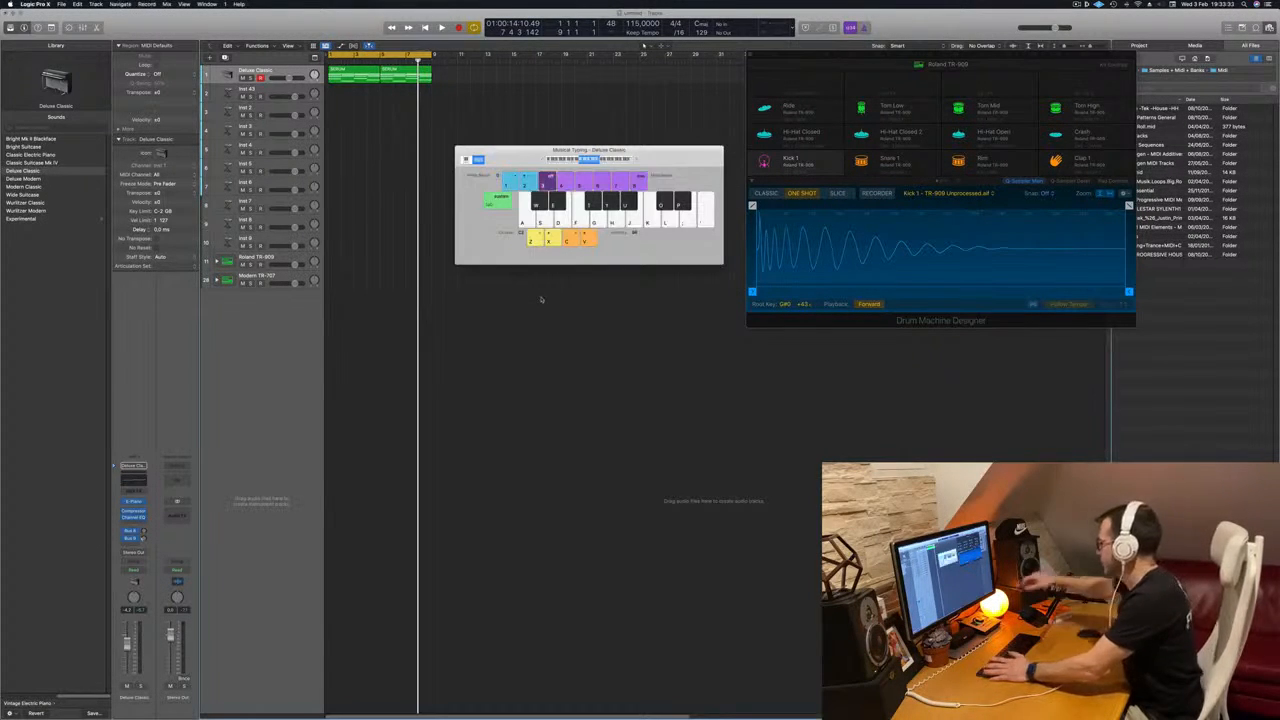
pyautogui.press('Return')
pyautogui.press('space')
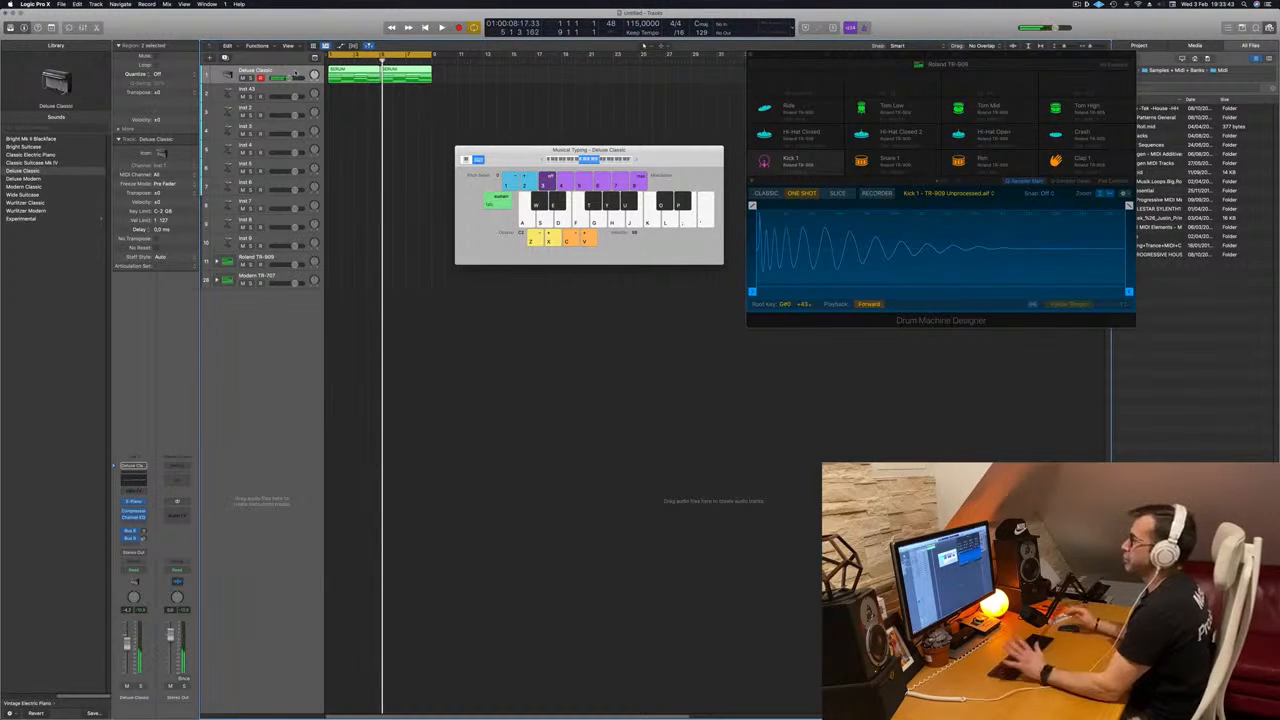
# Step: Open the first SERUM region in the Piano Roll and audition the individual notes of its first chord
pyautogui.click(358, 151)
pyautogui.doubleClick(355, 72)
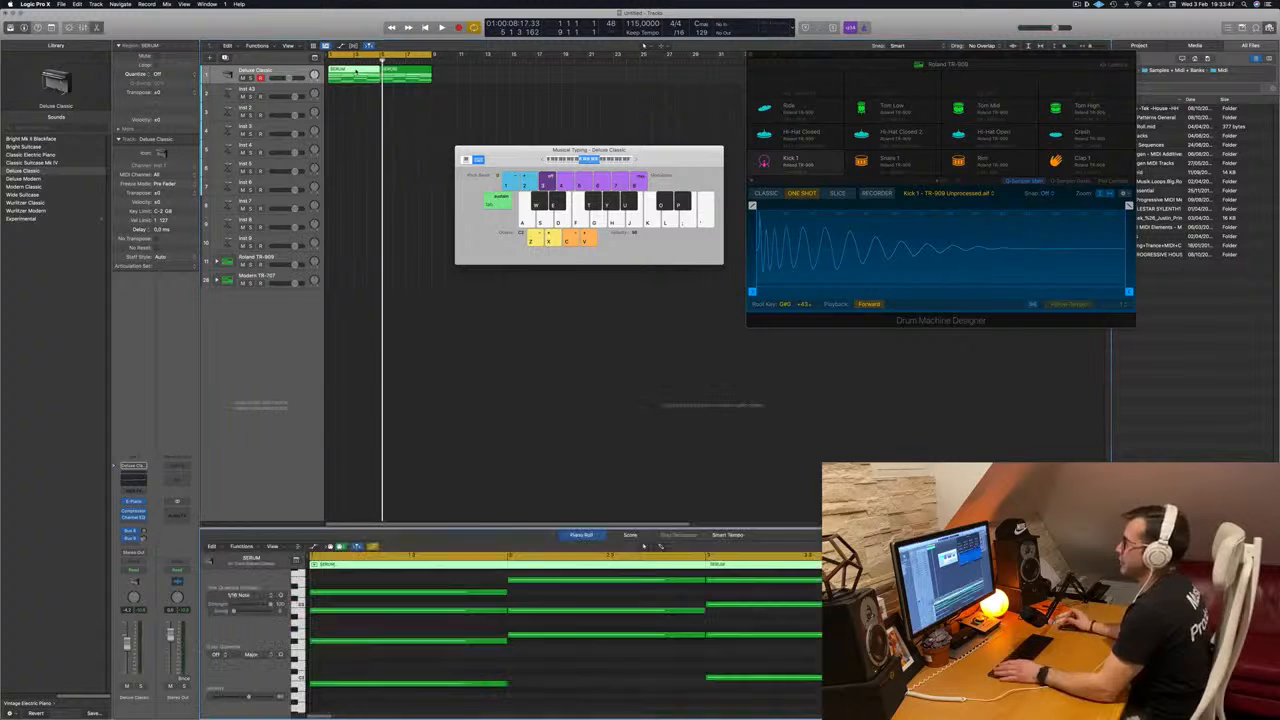
pyautogui.click(302, 597)
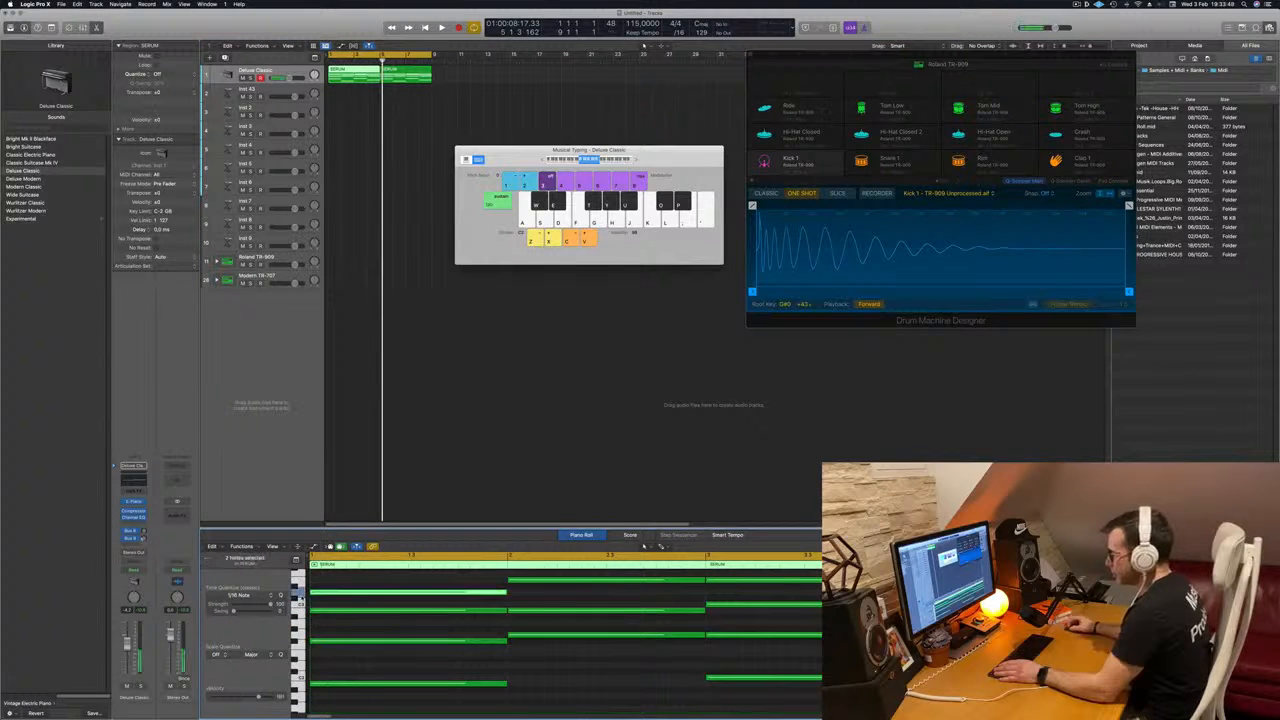
pyautogui.click(299, 684)
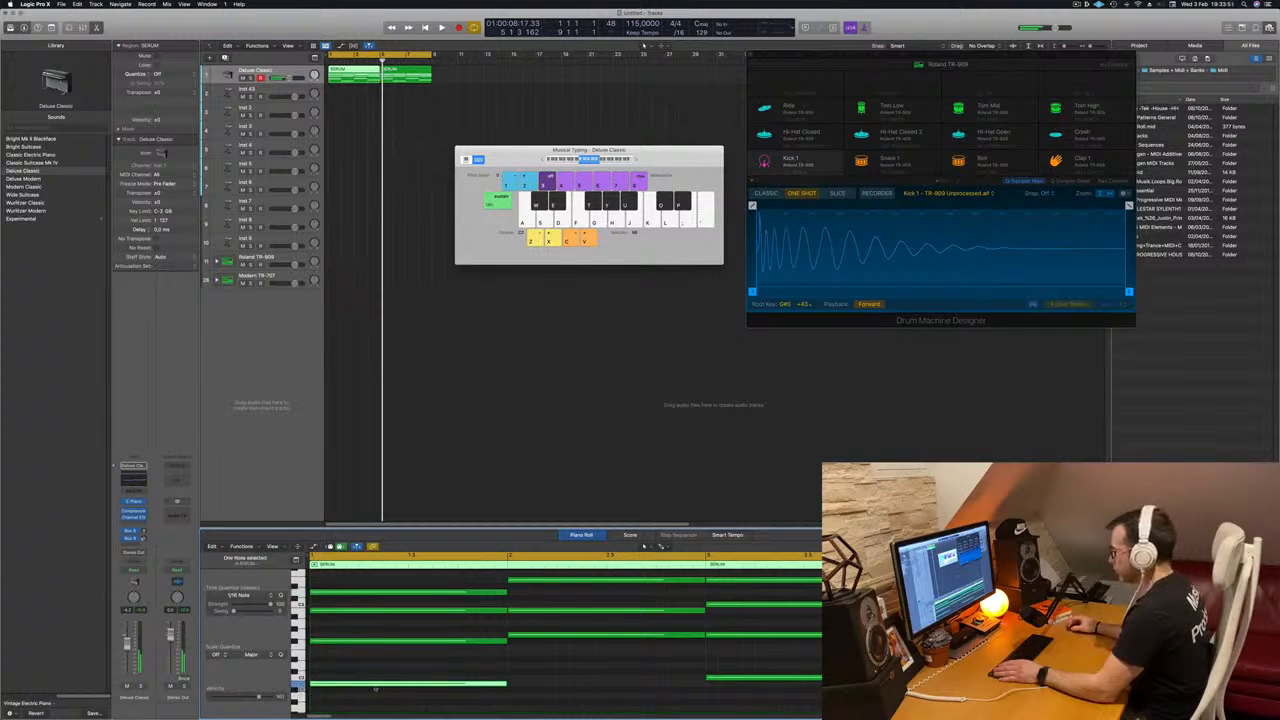
pyautogui.click(299, 593)
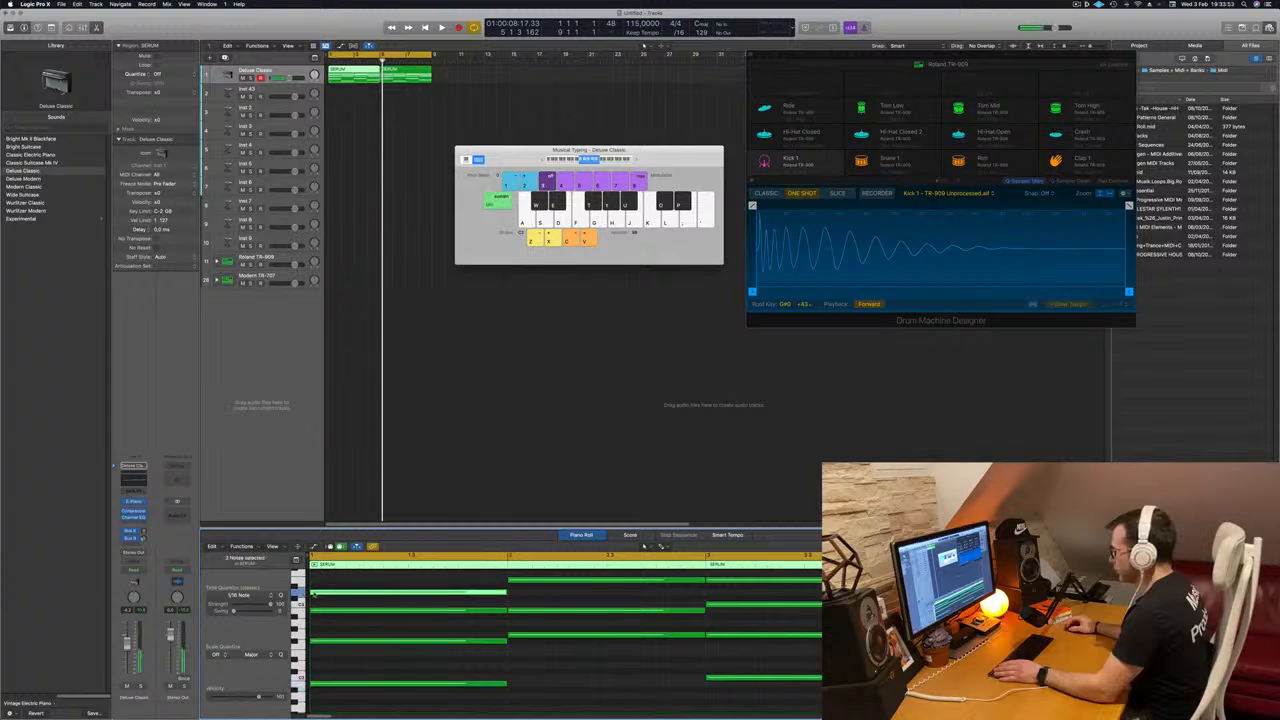
# Step: Expand the Roland TR-909 track stack and copy the first SERUM region onto the Kick 1 track at bar 1
pyautogui.click(279, 260)
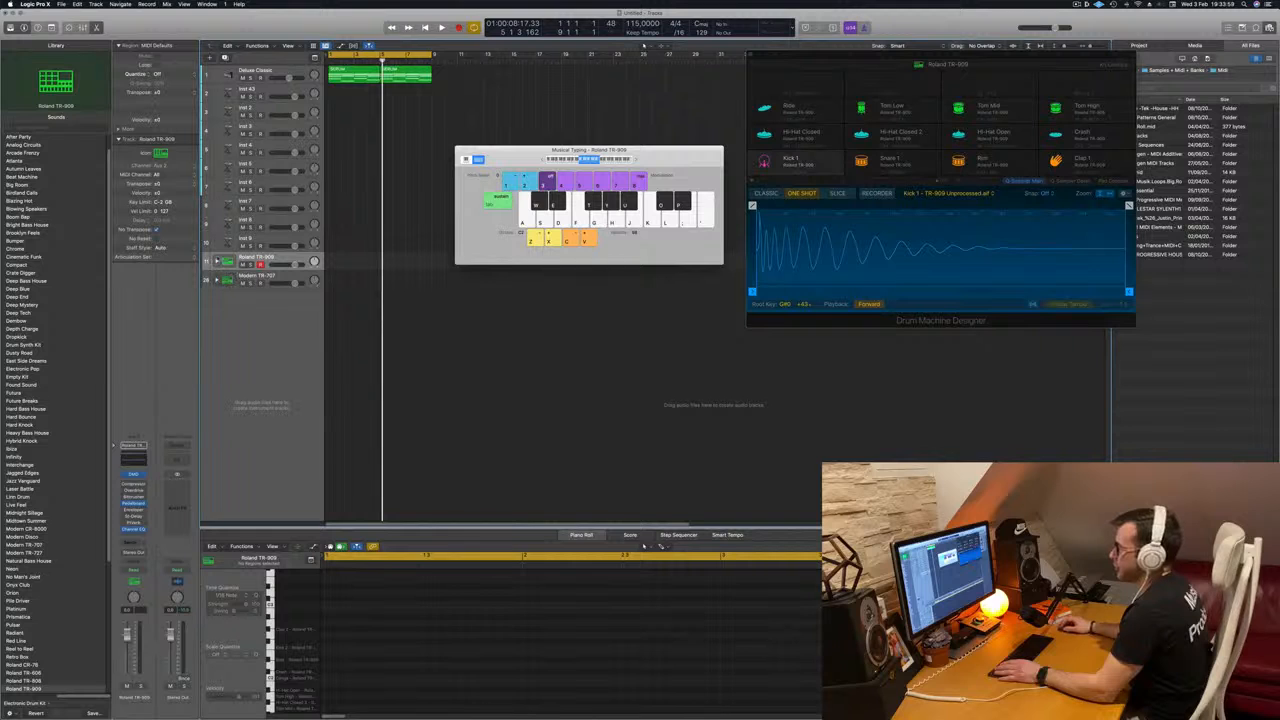
pyautogui.click(217, 261)
pyautogui.click(345, 76)
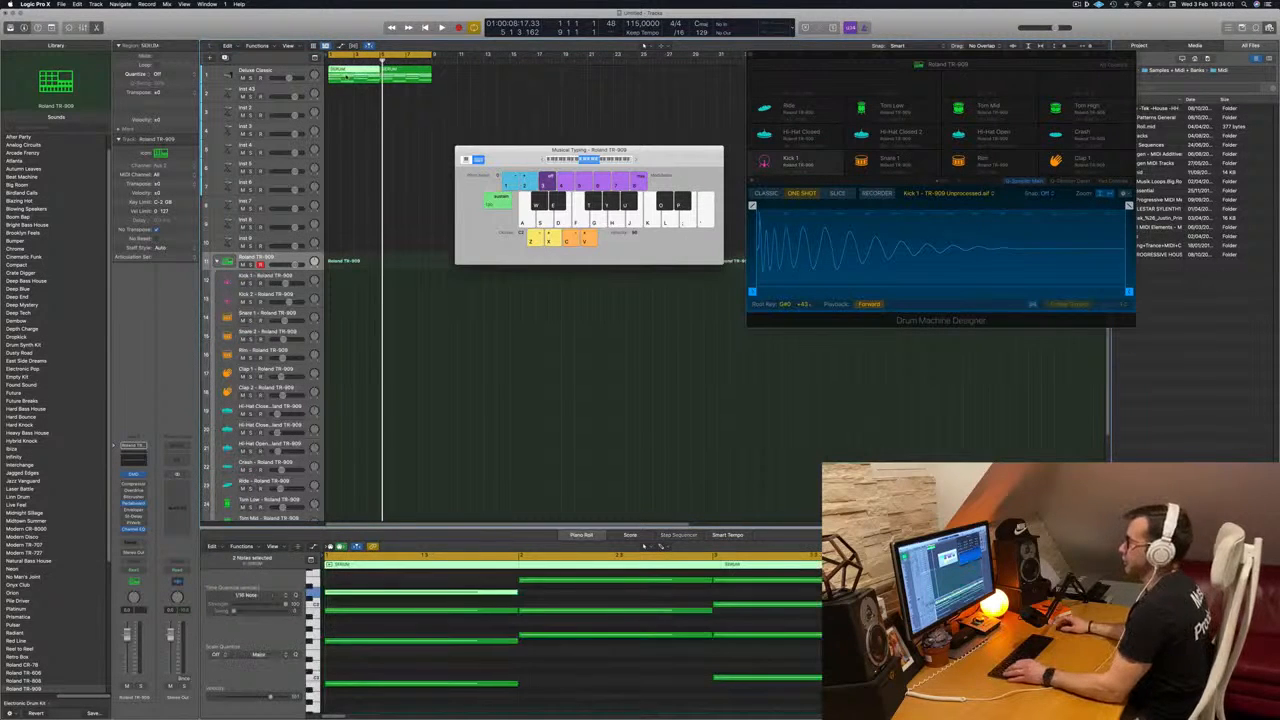
pyautogui.moveTo(345, 76); pyautogui.dragTo(350, 280)
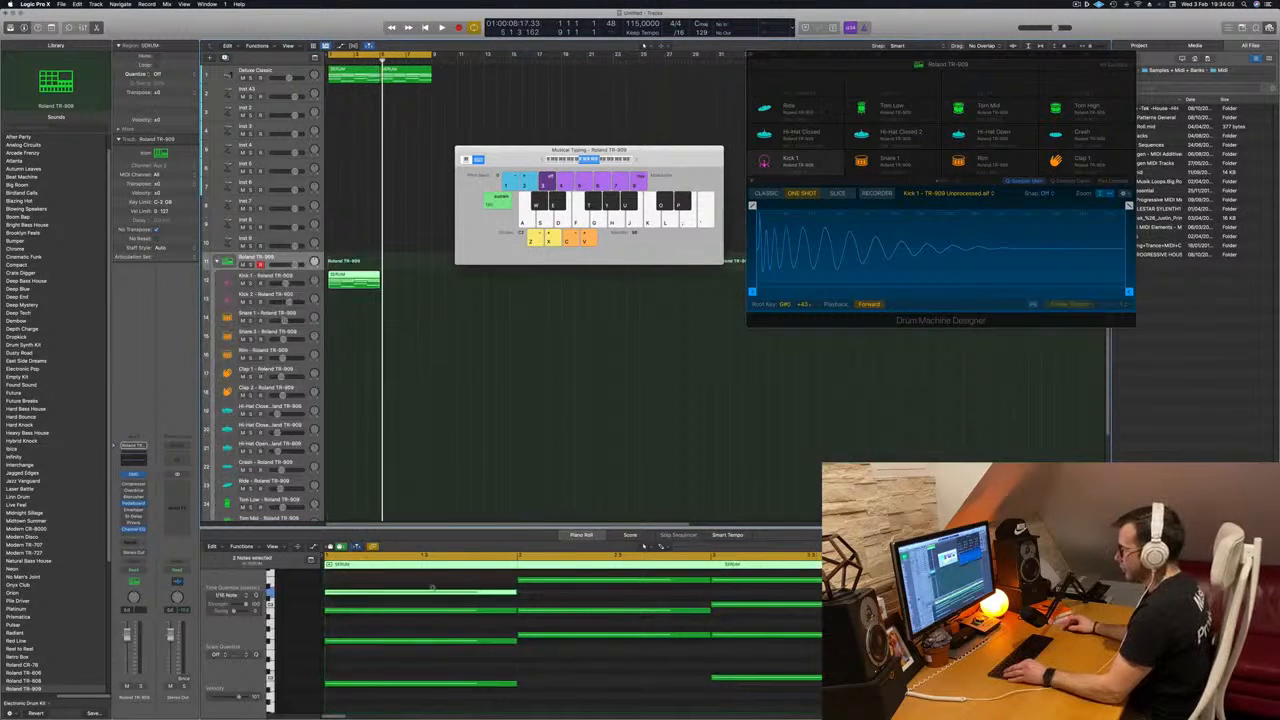
# Step: Delete the copied chord notes from the Kick 1 region, keeping only one note in bar 1
pyautogui.moveTo(397, 585); pyautogui.dragTo(750, 660)
pyautogui.press('Delete')
pyautogui.moveTo(553, 626); pyautogui.dragTo(716, 711)
pyautogui.press('Delete')
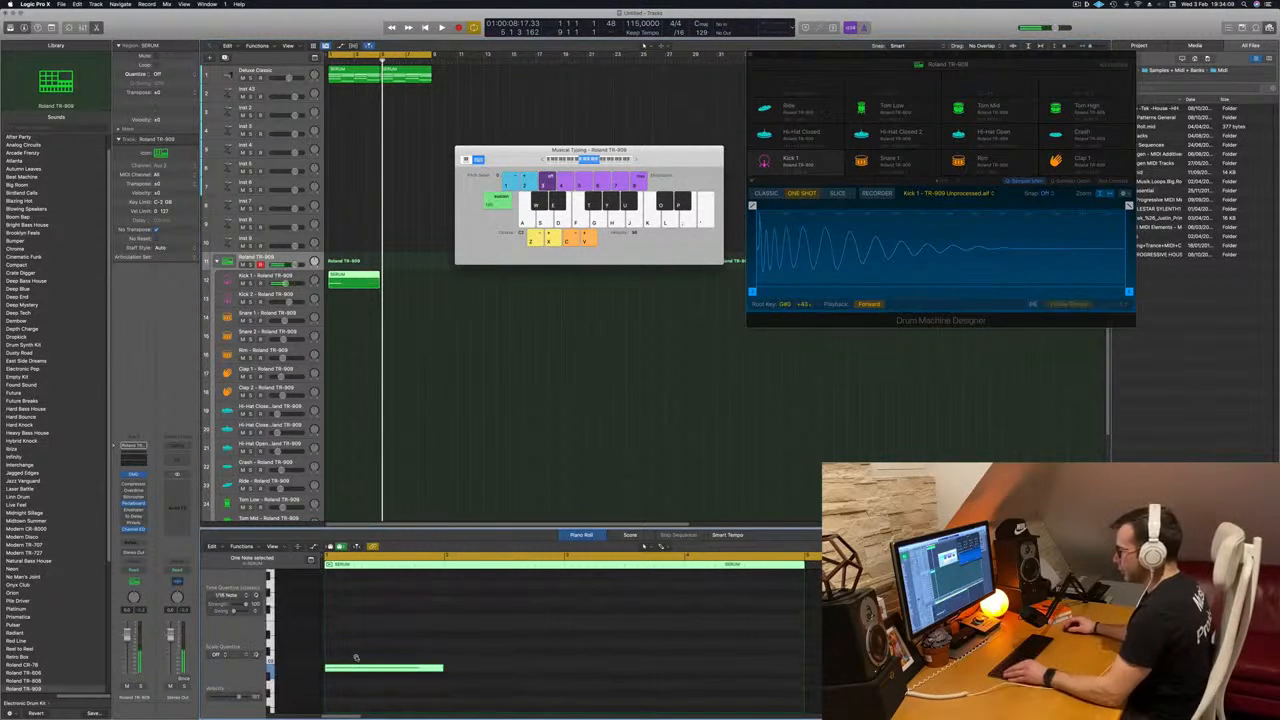
# Step: Transpose the remaining kick note down by octaves and check its sound in playback
pyautogui.scroll(-6, 373, 658)
pyautogui.scroll(3, 374, 657)
pyautogui.scroll(2, 398, 651)
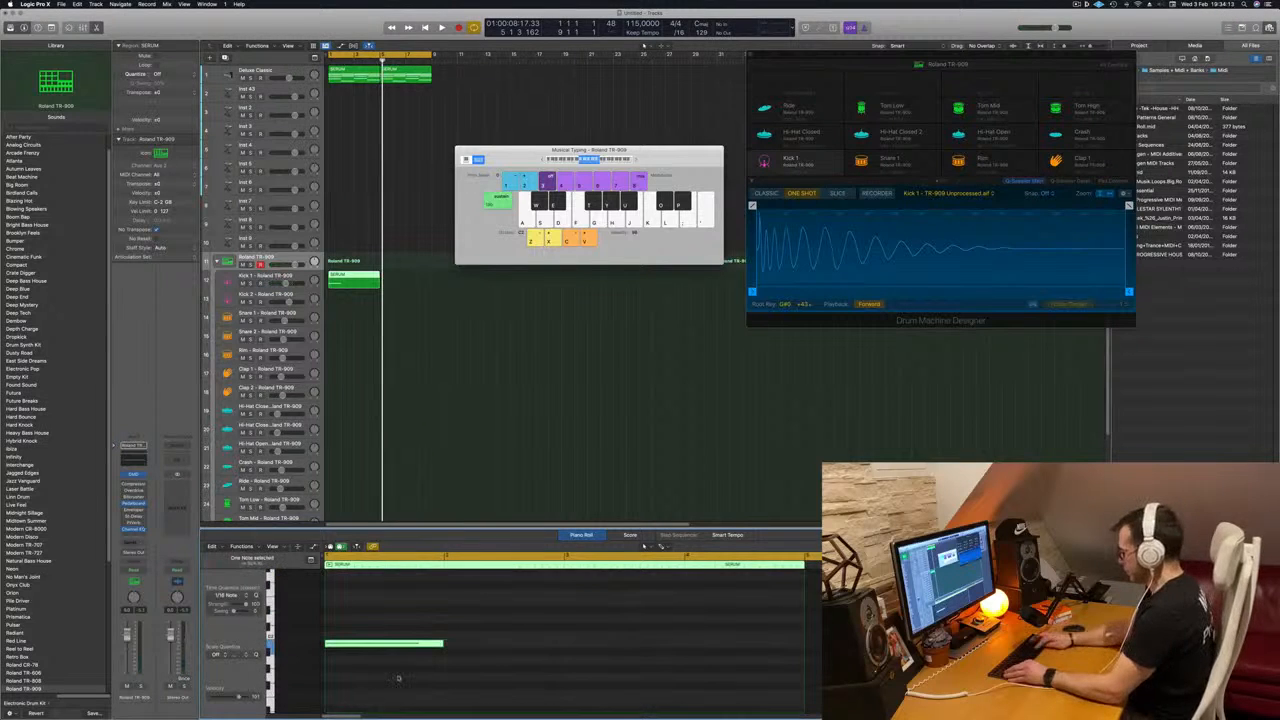
pyautogui.hotkey('alt', 'shift', 'Down')
pyautogui.scroll(-3, 397, 675)
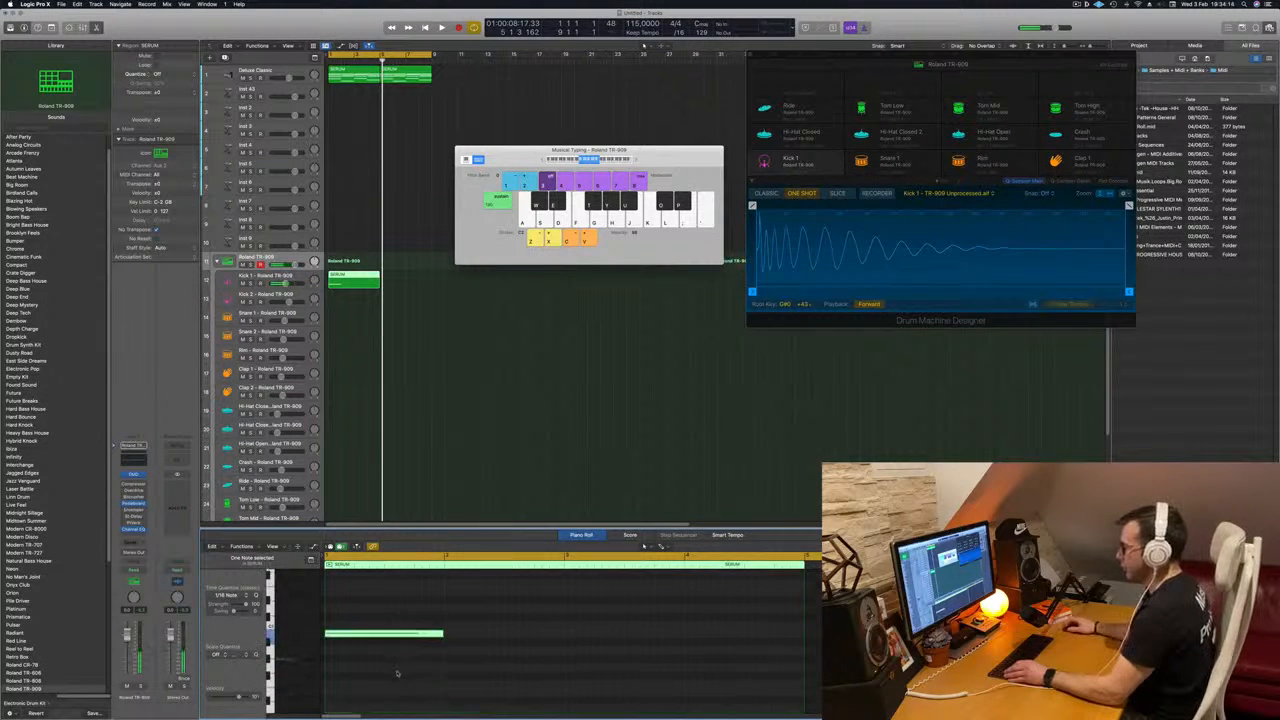
pyautogui.hotkey('alt', 'shift', 'Down')
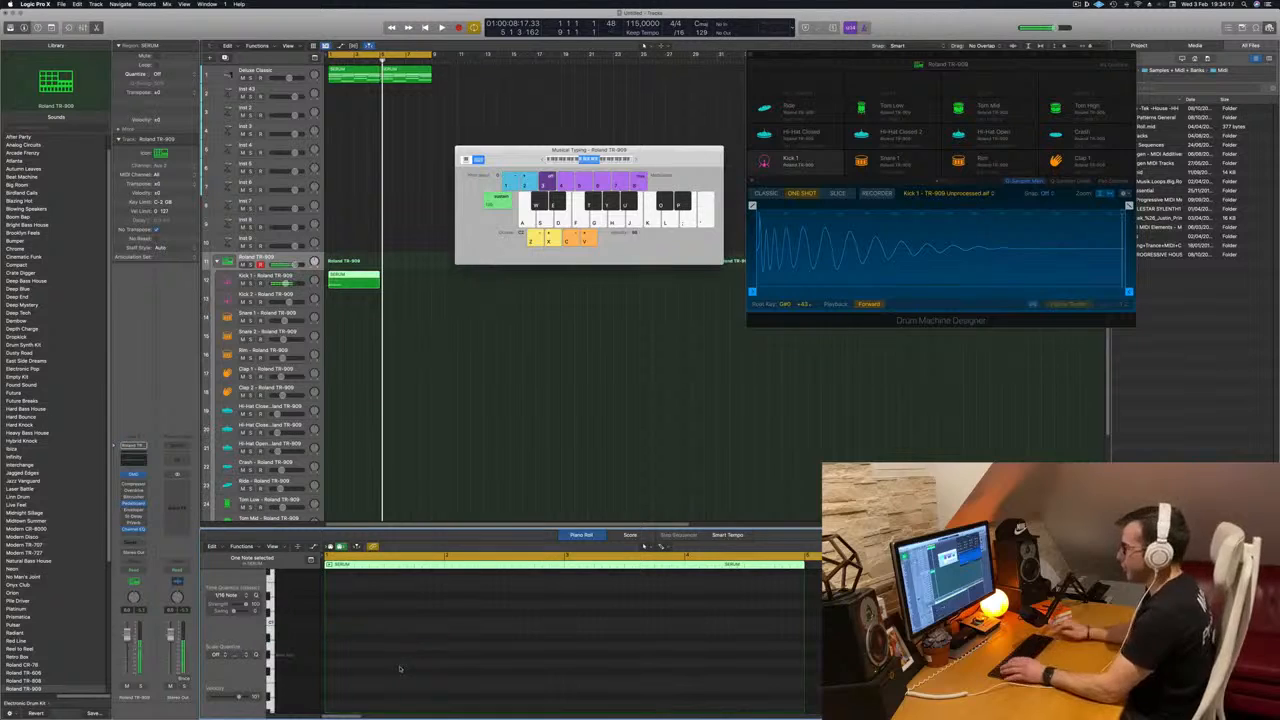
pyautogui.press('space')
pyautogui.press('space')
pyautogui.scroll(-3, 423, 638)
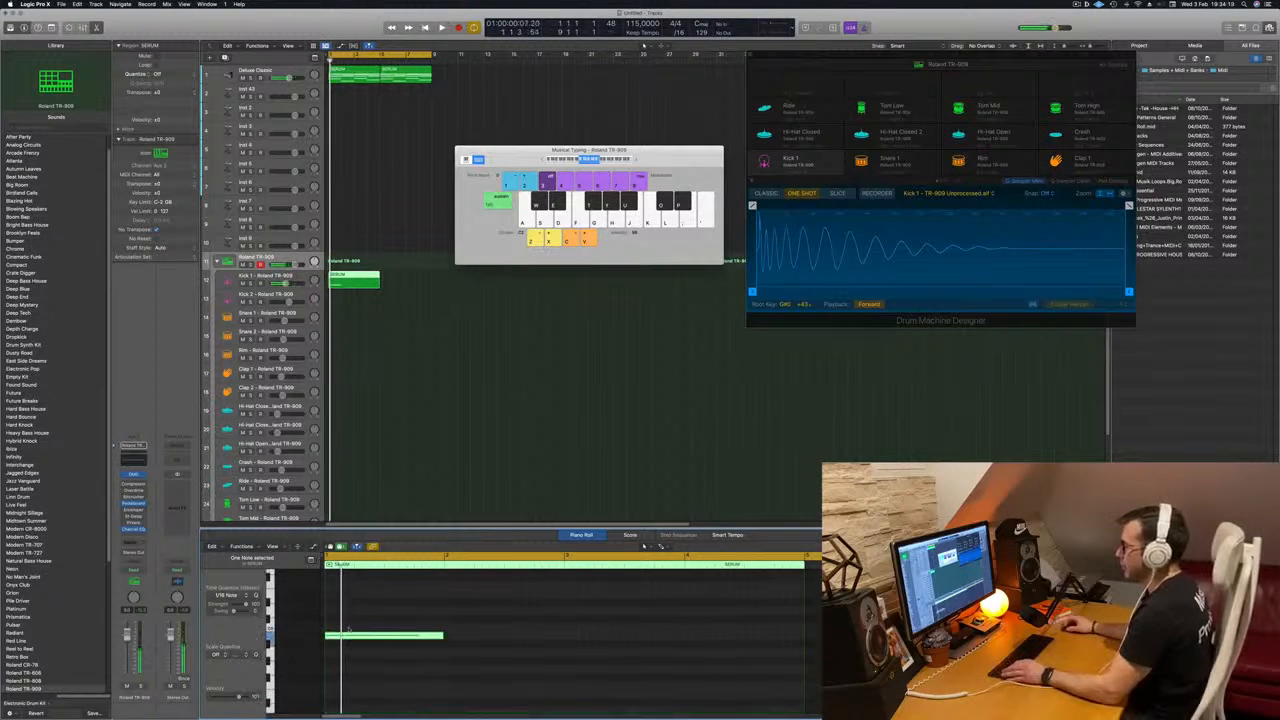
# Step: Shorten the kick note and repeat it on every beat across the four bars of the region
pyautogui.moveTo(441, 636)
pyautogui.mouseDown()
pyautogui.moveTo(338, 636)
pyautogui.moveTo(454, 639)
pyautogui.mouseUp()
pyautogui.press('space')
pyautogui.click(458, 635)
pyautogui.moveTo(564, 631)
pyautogui.mouseDown()
pyautogui.moveTo(336, 634)
pyautogui.moveTo(571, 637)
pyautogui.mouseUp()
pyautogui.press('space')
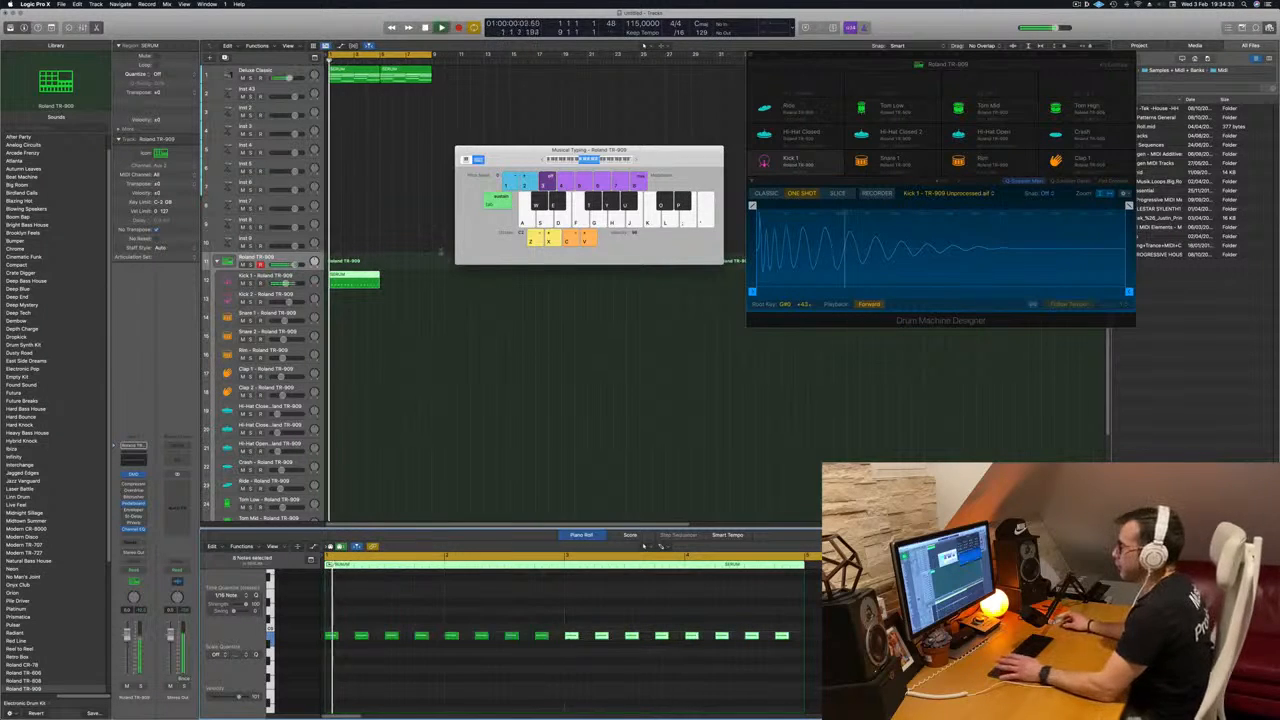
# Step: Lower the Deluxe Classic track's volume slightly while playing the loop with the kick
pyautogui.click(244, 277)
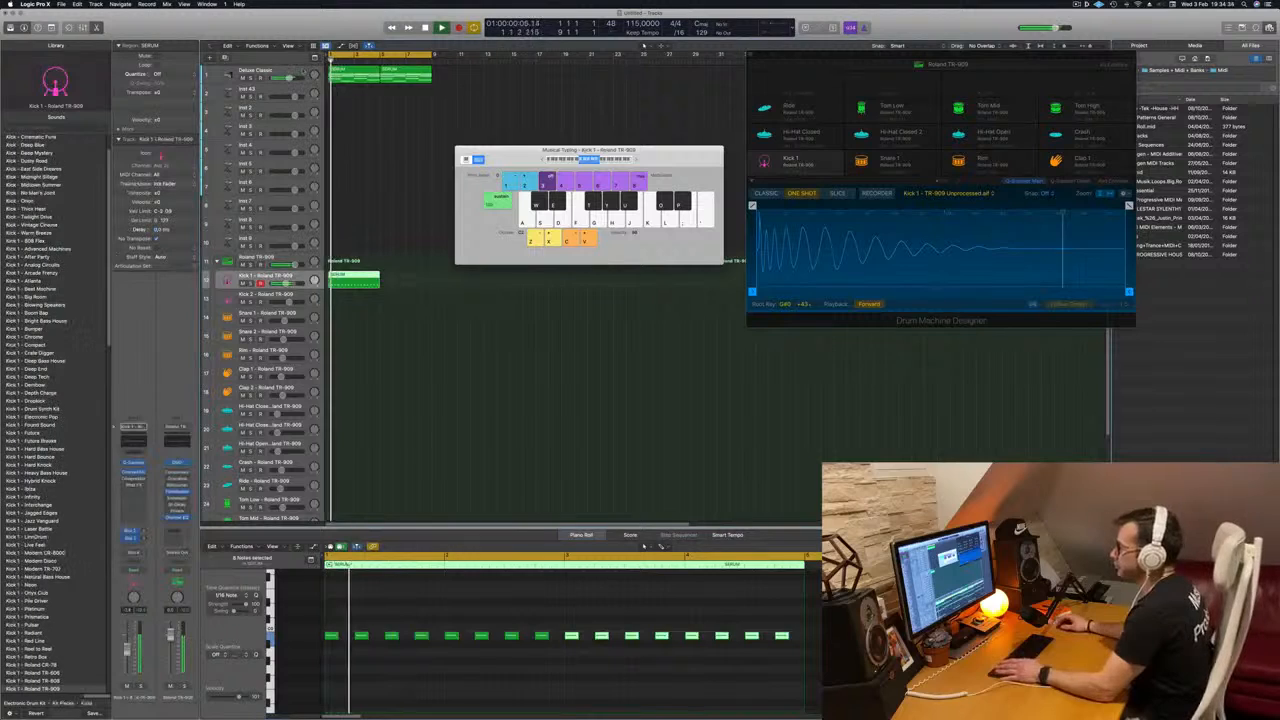
pyautogui.click(304, 71)
pyautogui.press('space')
pyautogui.press('space')
pyautogui.press('space')
# Step: Select the Kick 1 track and listen to the kick against the chords
pyautogui.click(280, 276)
pyautogui.press('space')
pyautogui.press('space')
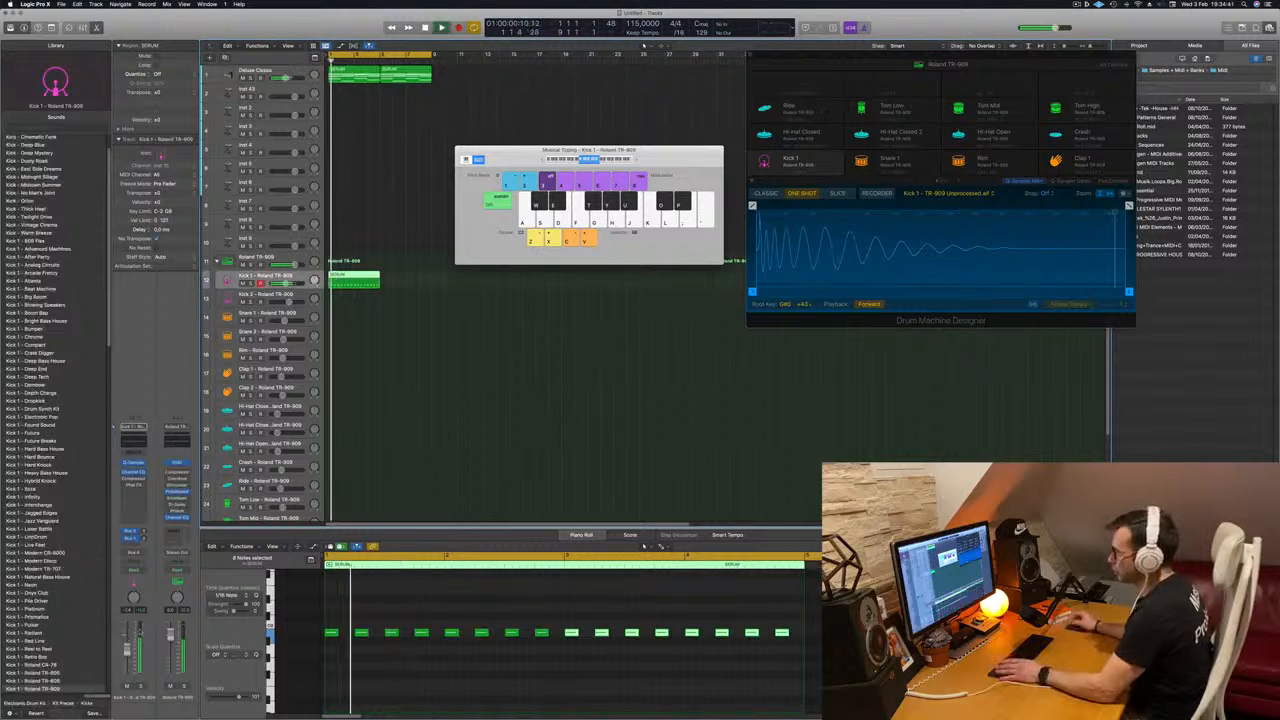
pyautogui.press('space')
pyautogui.press('space')
pyautogui.press('space')
pyautogui.press('space')
pyautogui.press('space')
pyautogui.press('space')
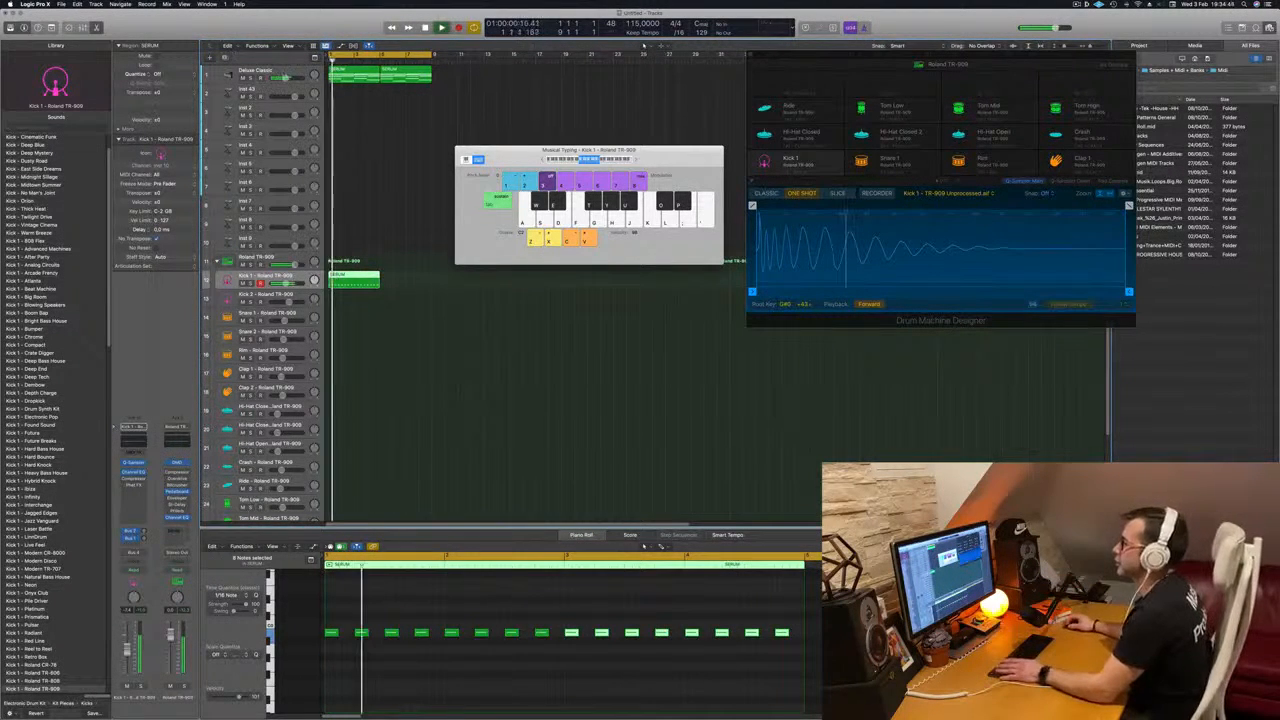
# Step: Select the Deluxe Classic track and turn its volume down further against the kick
pyautogui.click(285, 74)
pyautogui.press('space')
pyautogui.press('space')
pyautogui.press('space')
pyautogui.press('space')
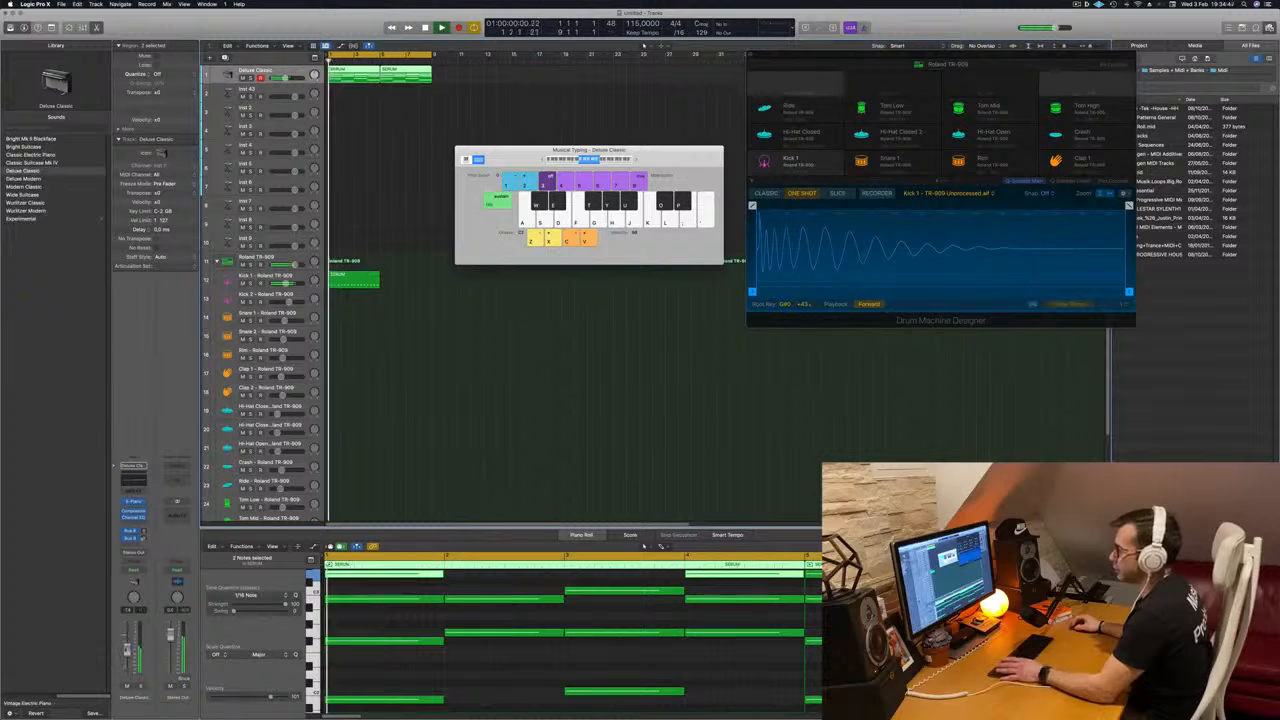
pyautogui.press('space')
pyautogui.press('space')
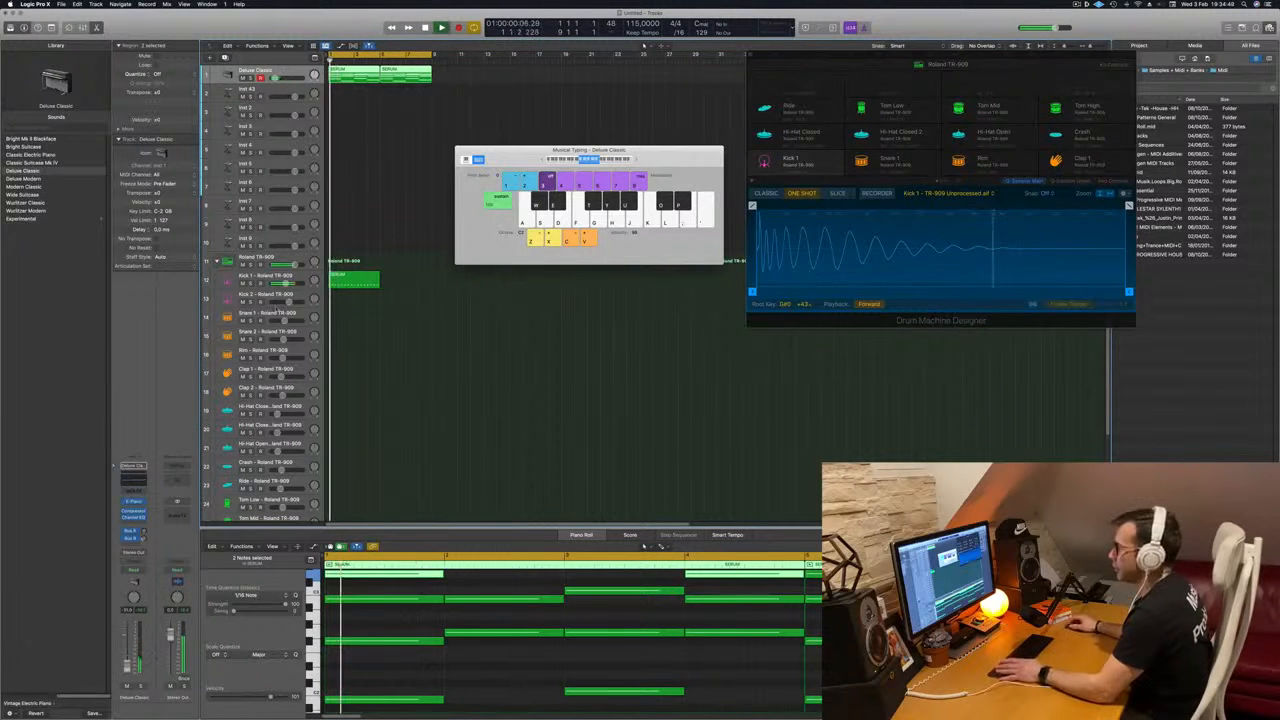
# Step: Raise the Kick 1 track's volume slightly while the loop plays
pyautogui.click(285, 280)
pyautogui.press('space')
pyautogui.press('space')
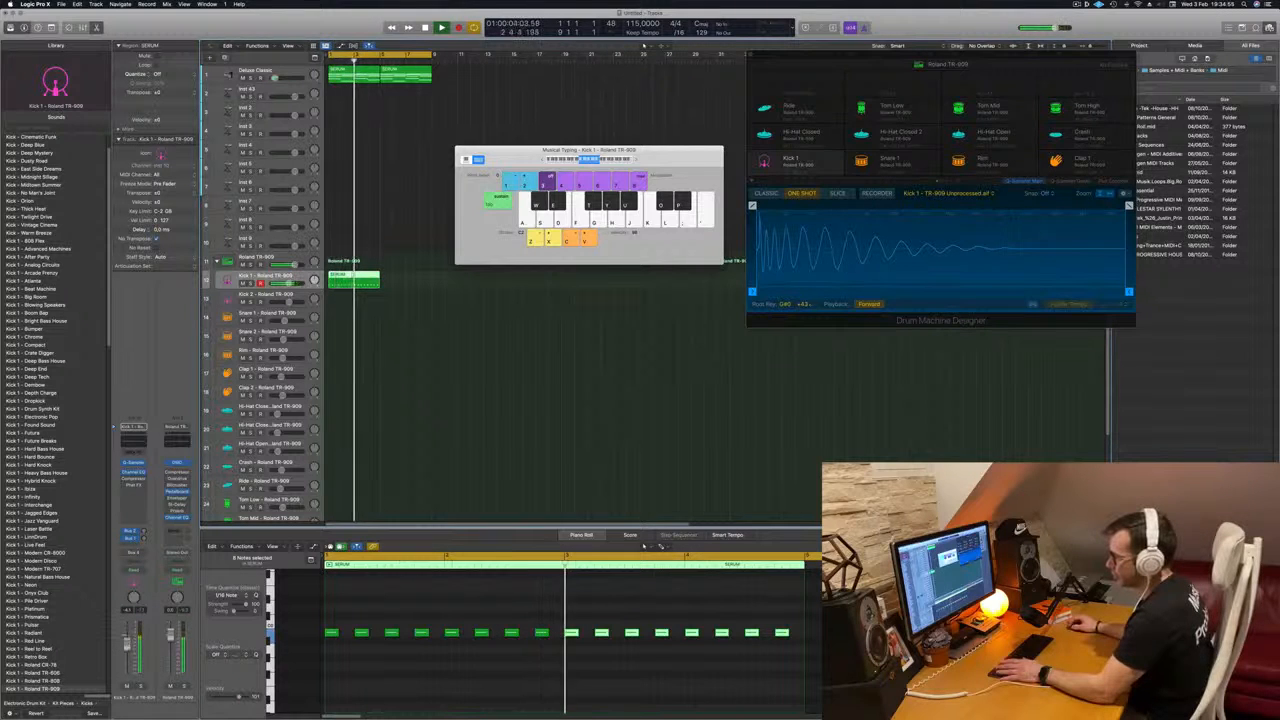
pyautogui.press('space')
pyautogui.press('space')
pyautogui.press('space')
pyautogui.press('space')
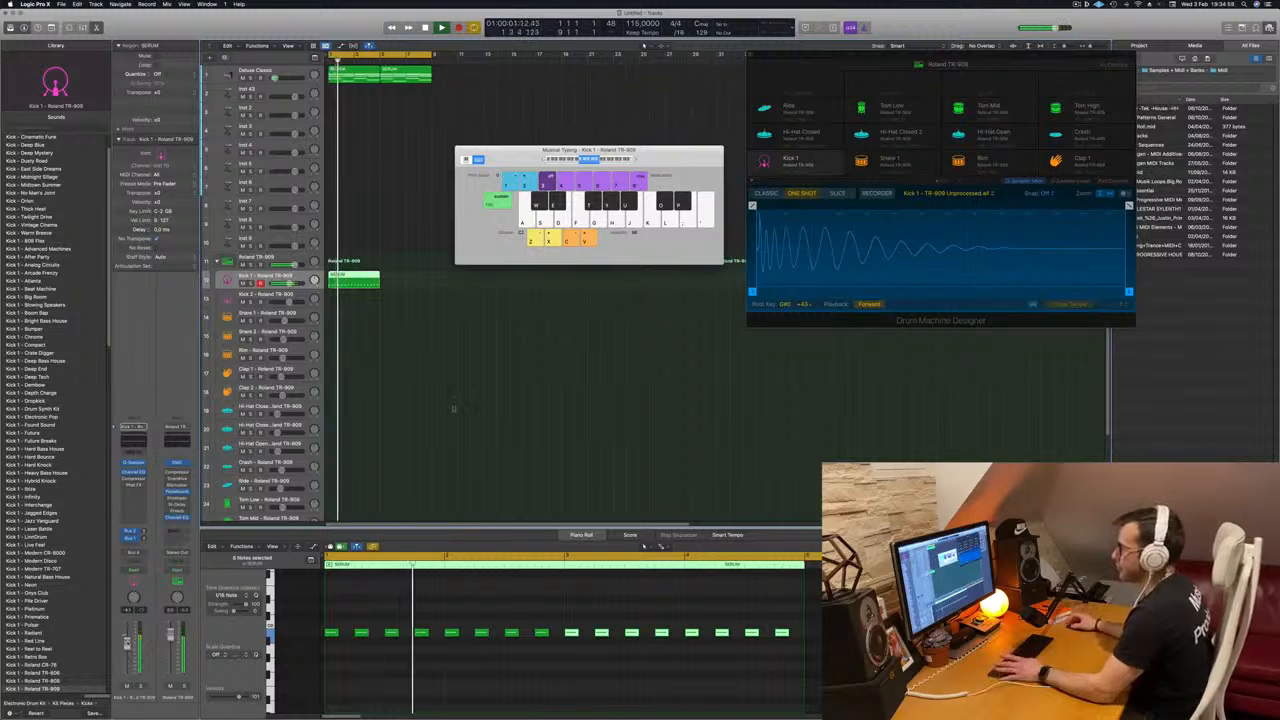
# Step: Duplicate the kick region at bar 5 and bring the Deluxe Classic track's volume up slightly
pyautogui.moveTo(360, 278); pyautogui.dragTo(412, 277)
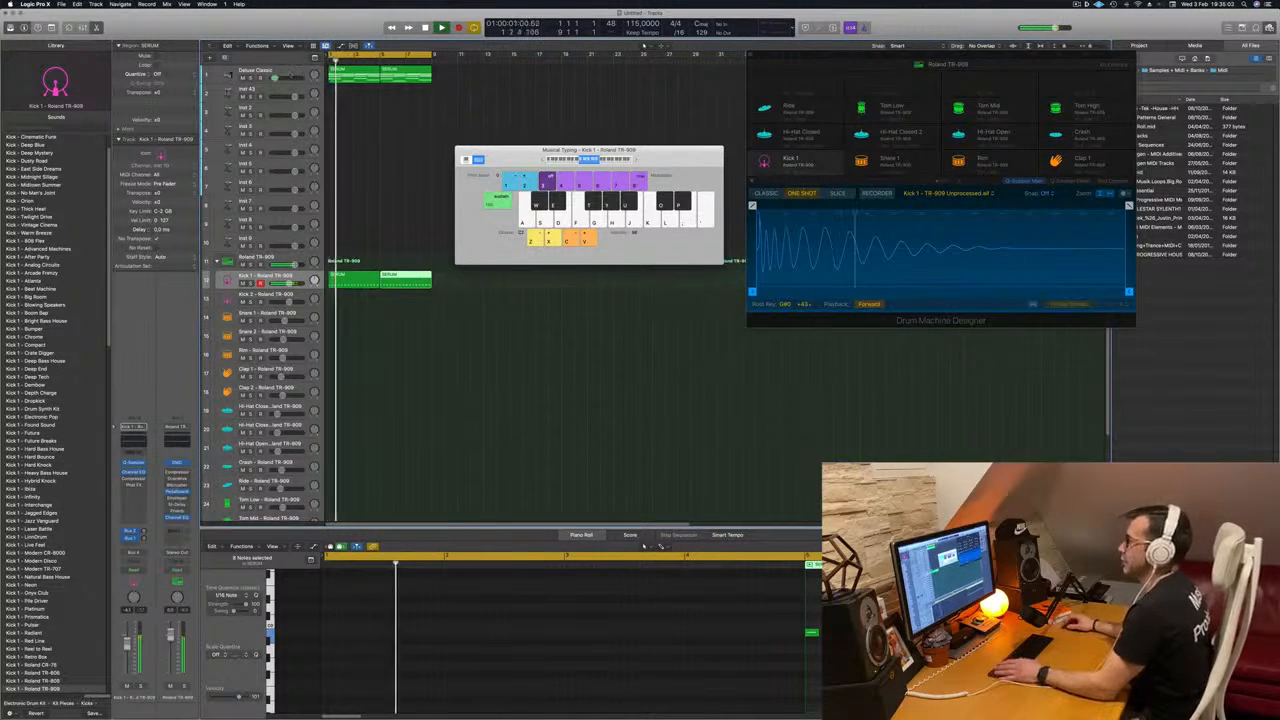
pyautogui.click(262, 72)
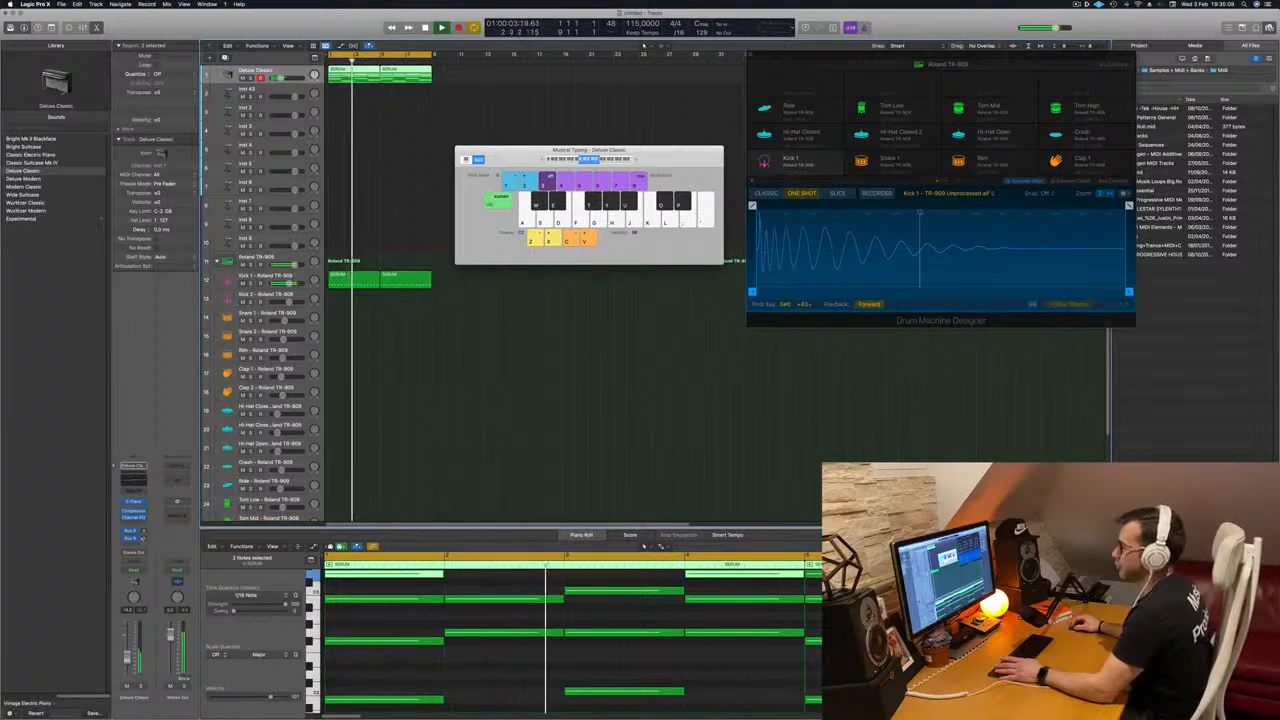
# Step: Move the Musical Typing window clear of the track regions and deselect all regions
pyautogui.moveTo(589, 150); pyautogui.dragTo(829, 125)
pyautogui.click(414, 247)
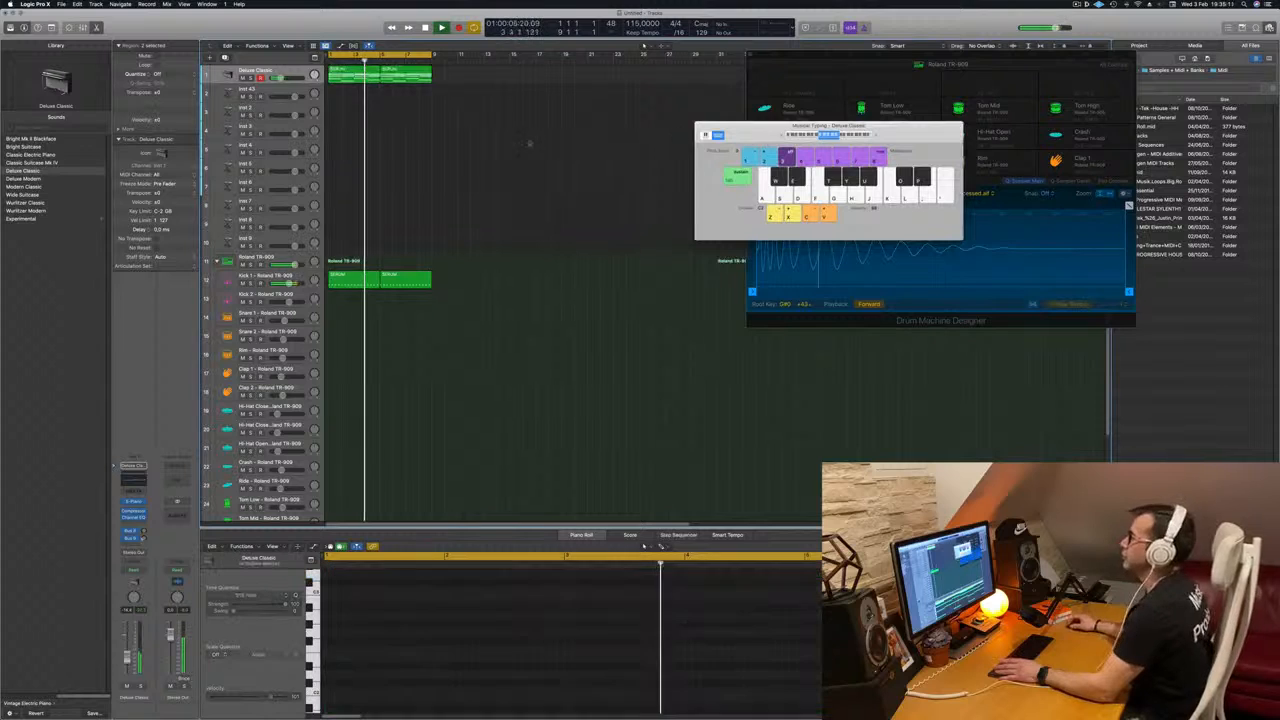
# Step: Copy the first kick region onto the Snare 1 track and remove its notes on beats 1 and 3
pyautogui.click(354, 284)
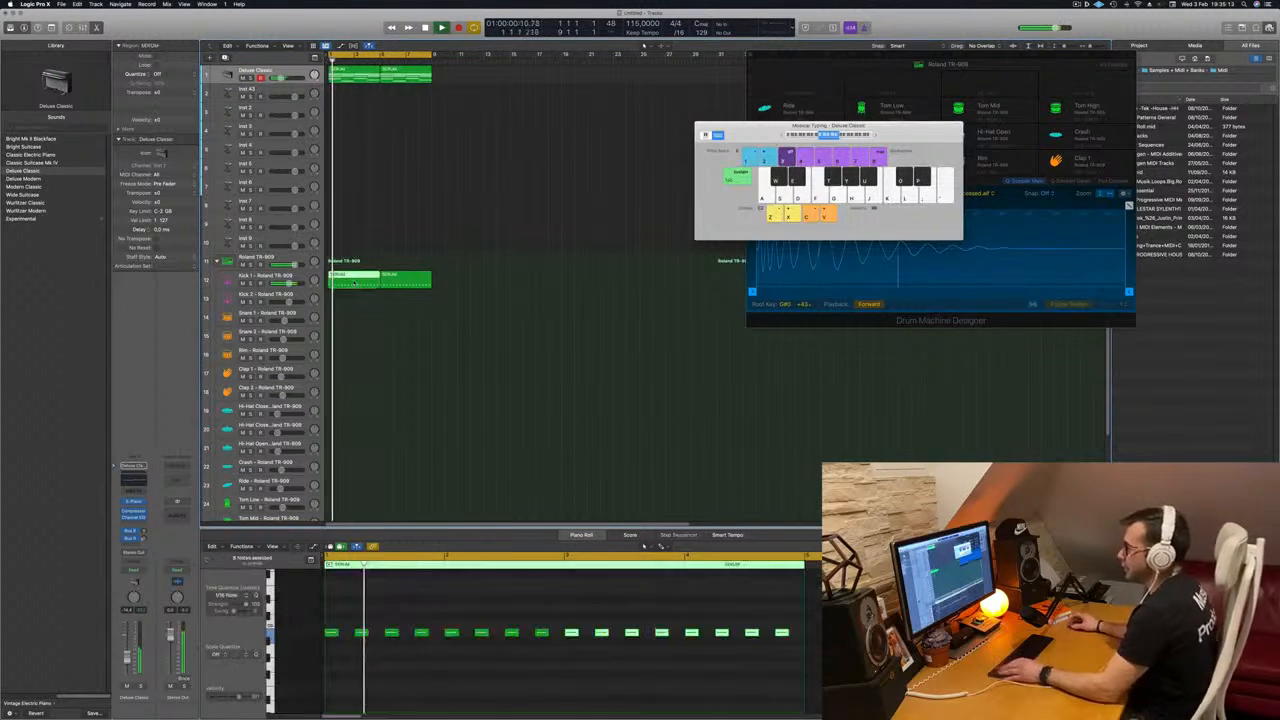
pyautogui.moveTo(354, 284); pyautogui.dragTo(354, 321)
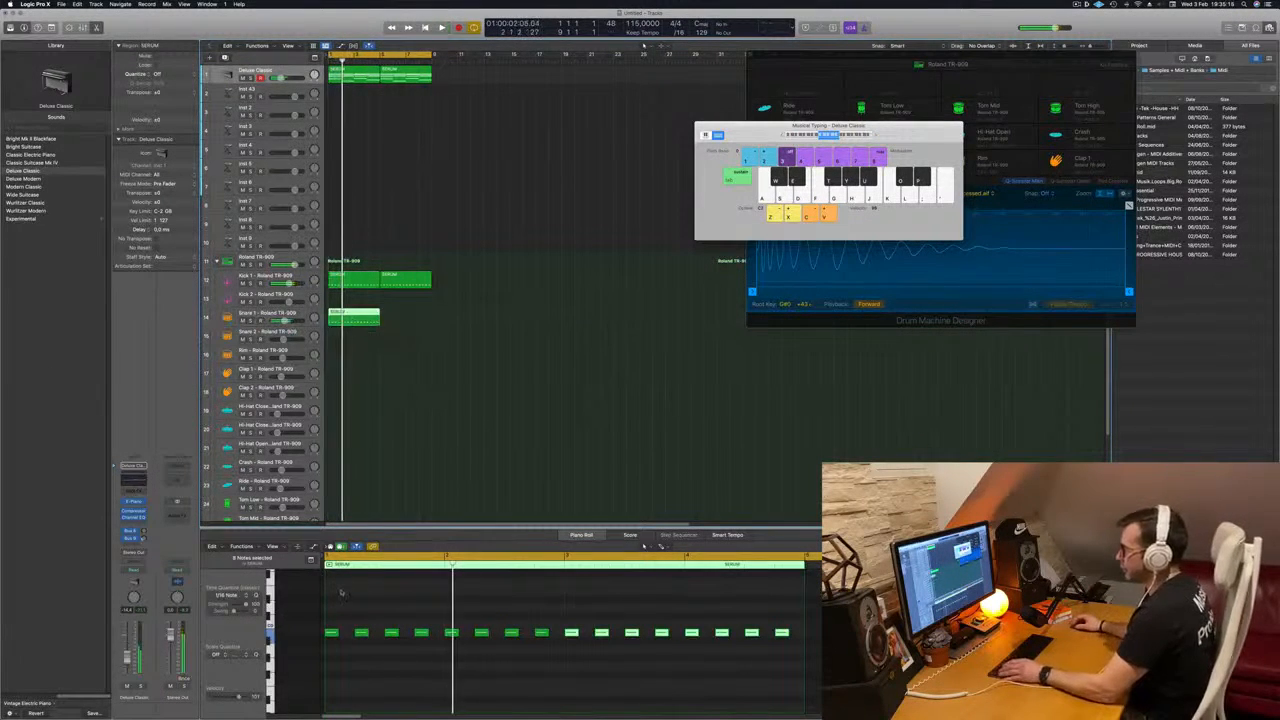
pyautogui.moveTo(346, 606); pyautogui.dragTo(335, 652)
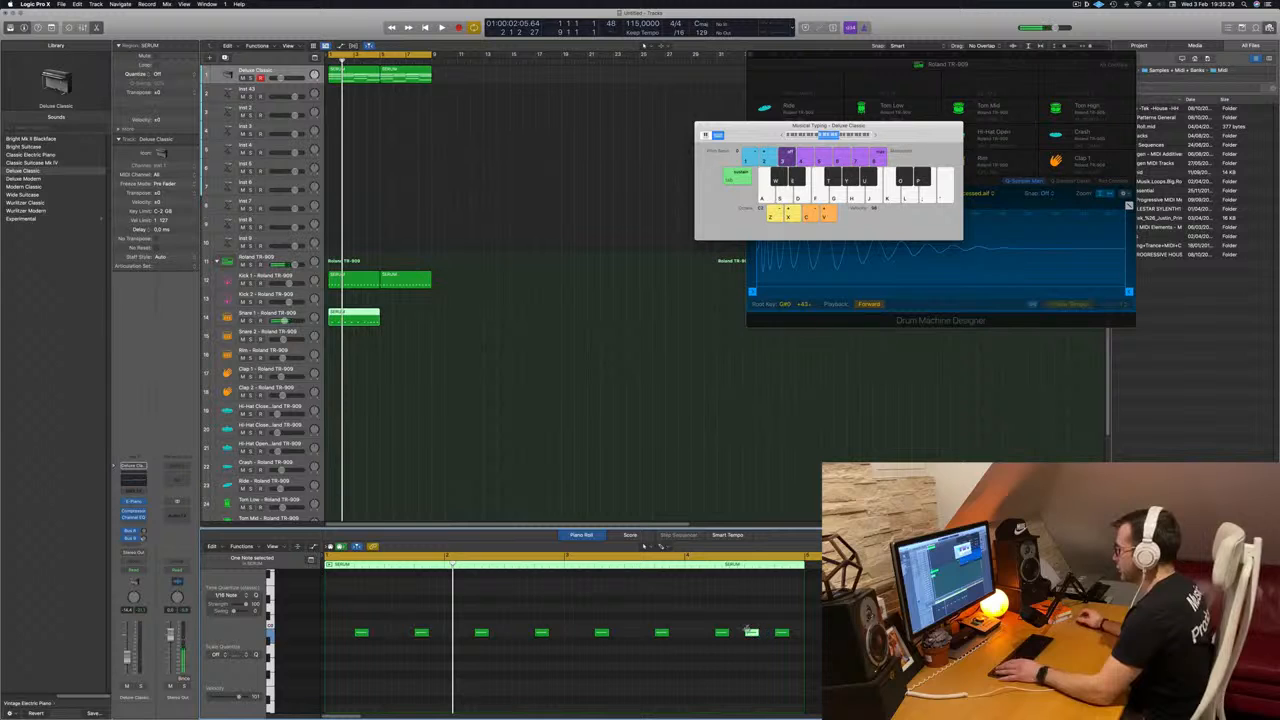
# Step: Move the spare snare note to just after the last hit of bar 4 and transpose all the snare notes
pyautogui.moveTo(752, 637); pyautogui.dragTo(797, 636)
pyautogui.press('super+a')
pyautogui.press('Delete')
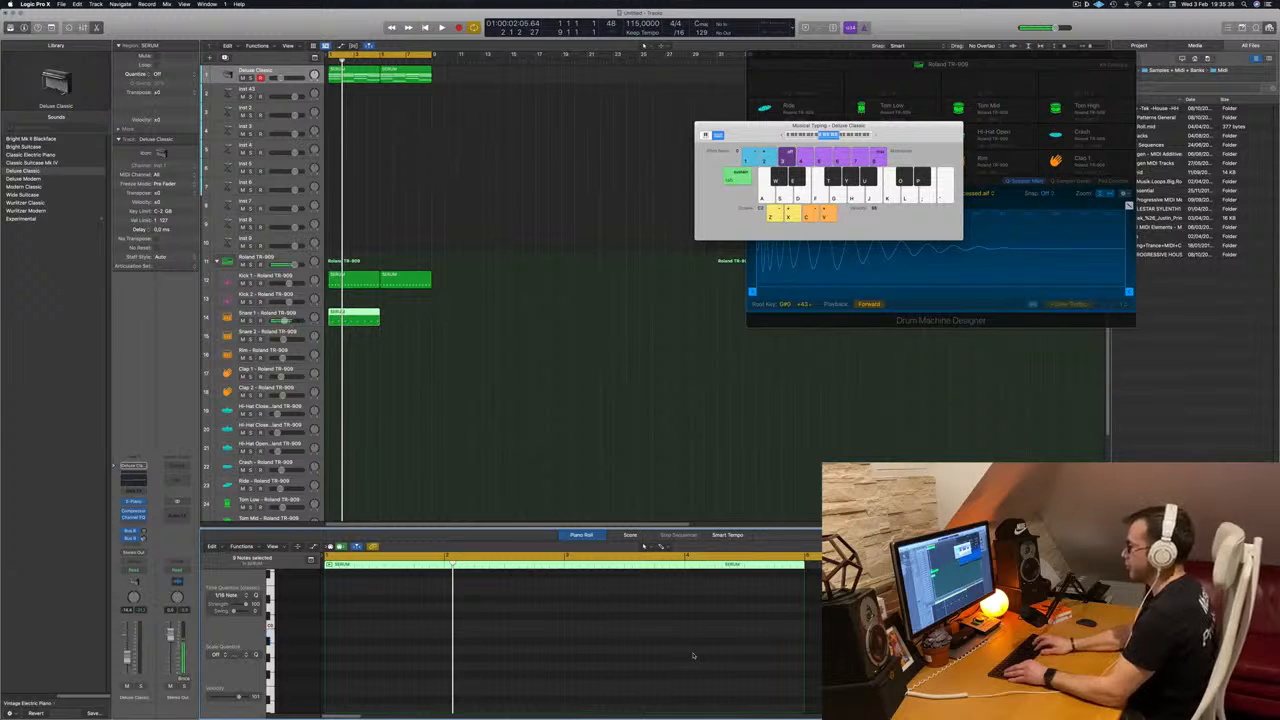
# Step: Duplicate the snare region at bar 5 and lower the Snare 1 track's volume slightly during playback
pyautogui.press('space')
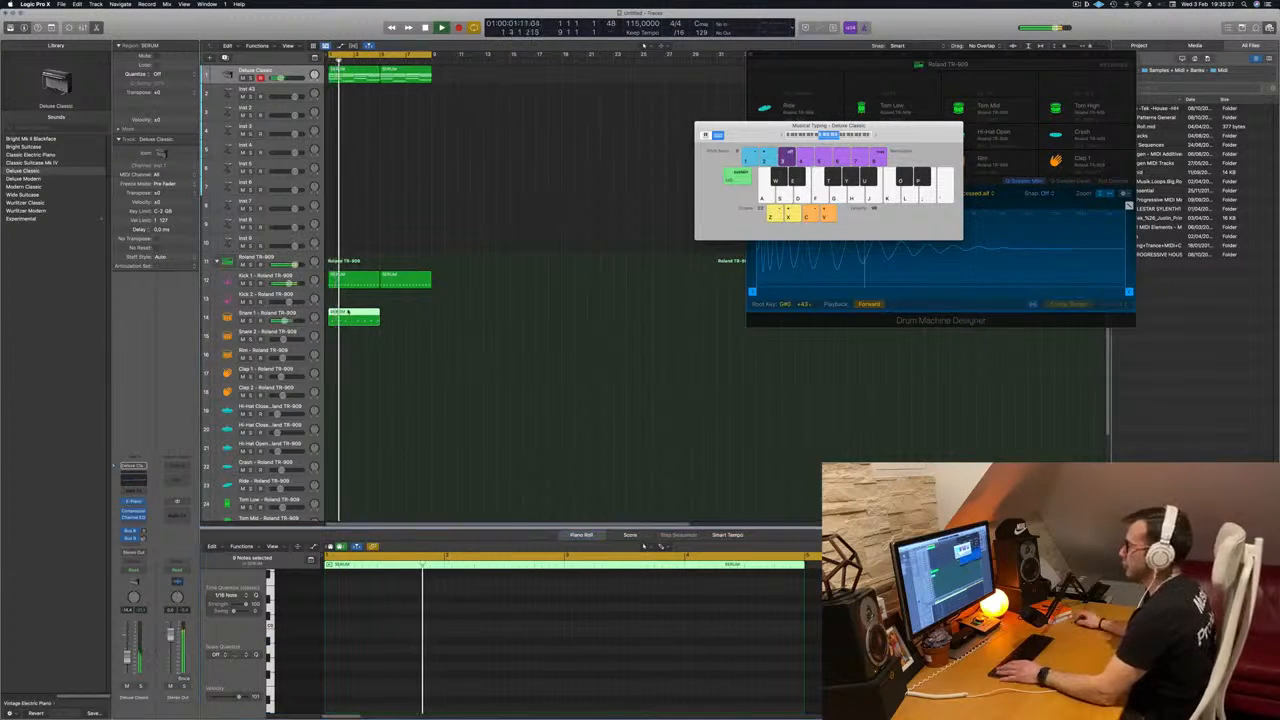
pyautogui.moveTo(348, 312); pyautogui.dragTo(402, 317)
pyautogui.press('super+Left')
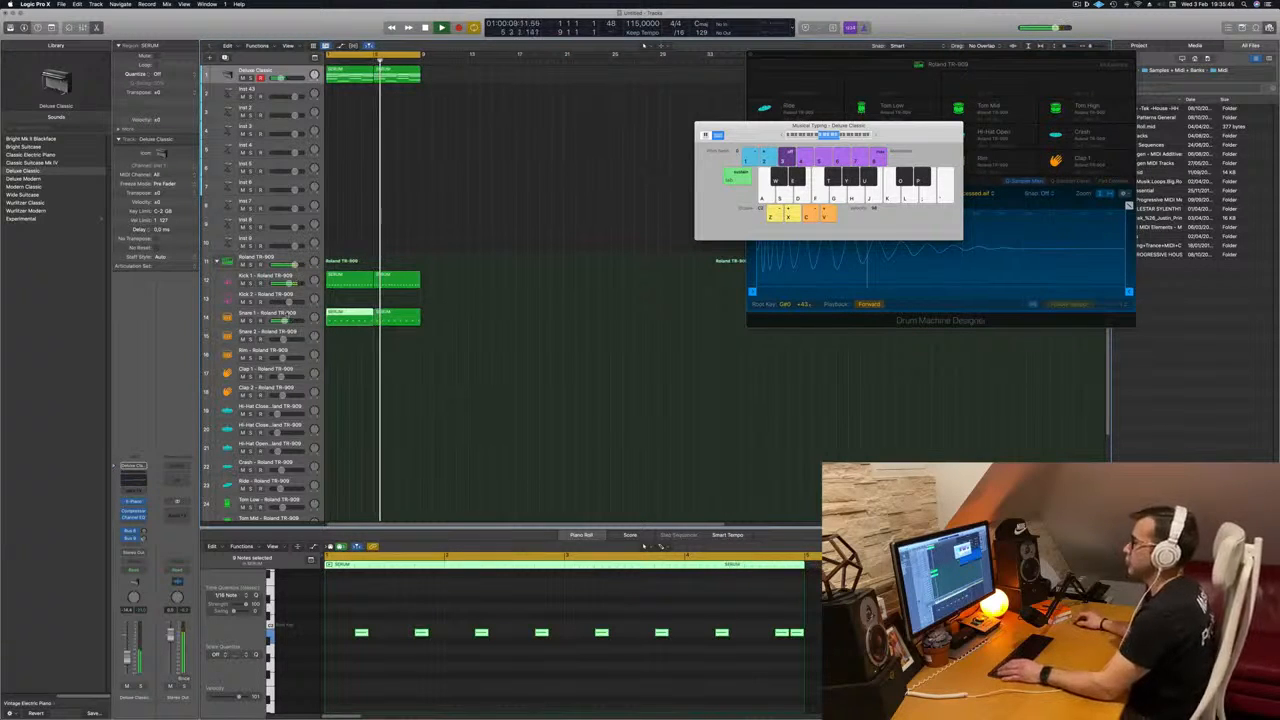
pyautogui.click(287, 314)
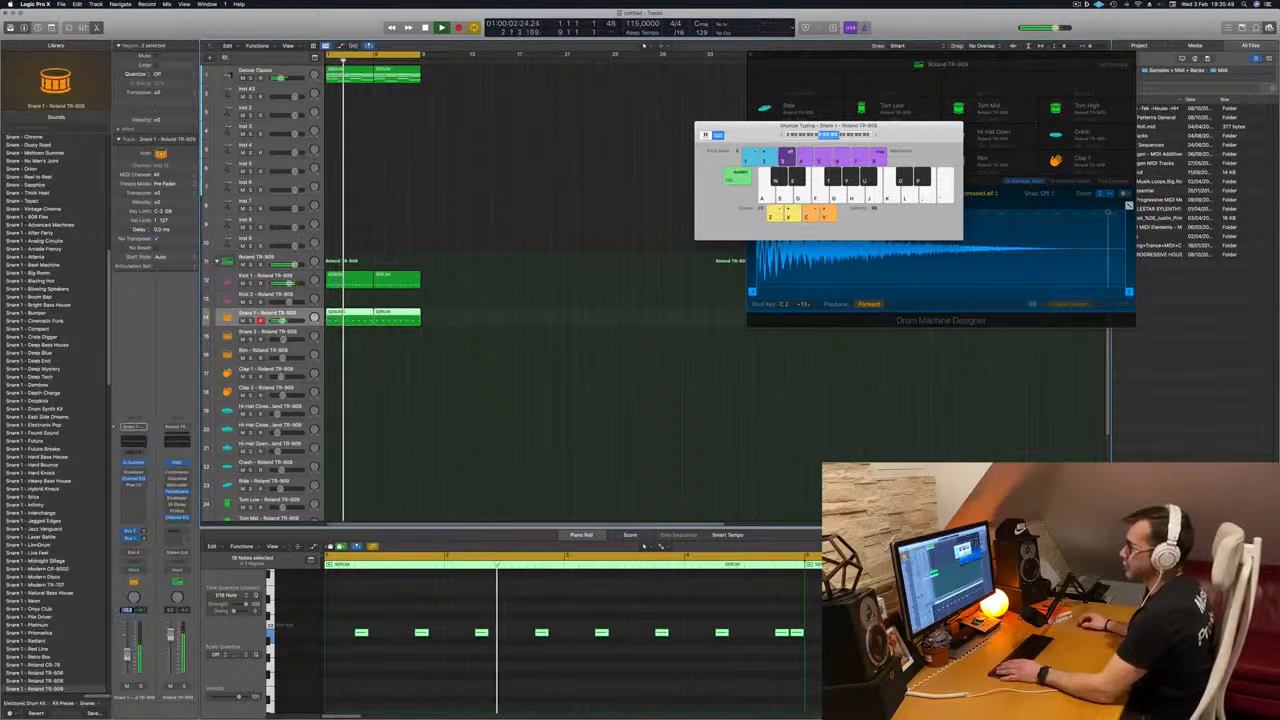
# Step: Copy the first Snare 1 region onto the upper closed hi-hat track and select all of its notes
pyautogui.click(450, 325)
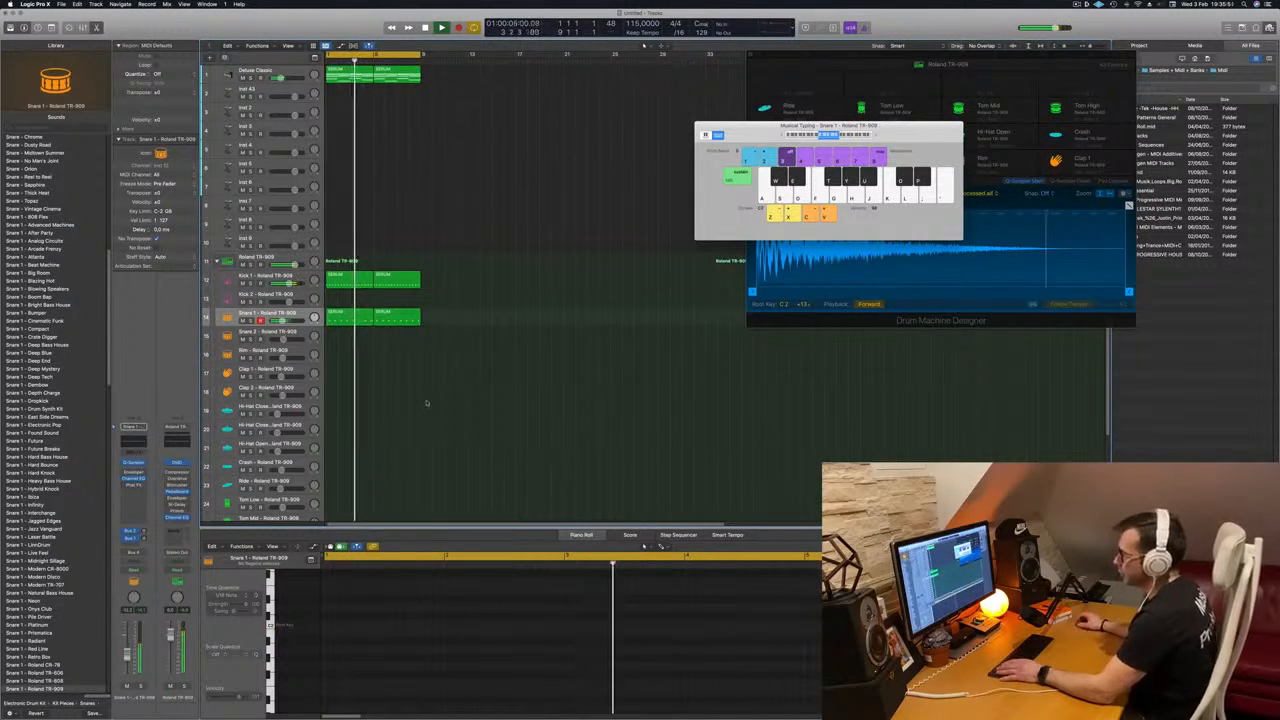
pyautogui.click(350, 318)
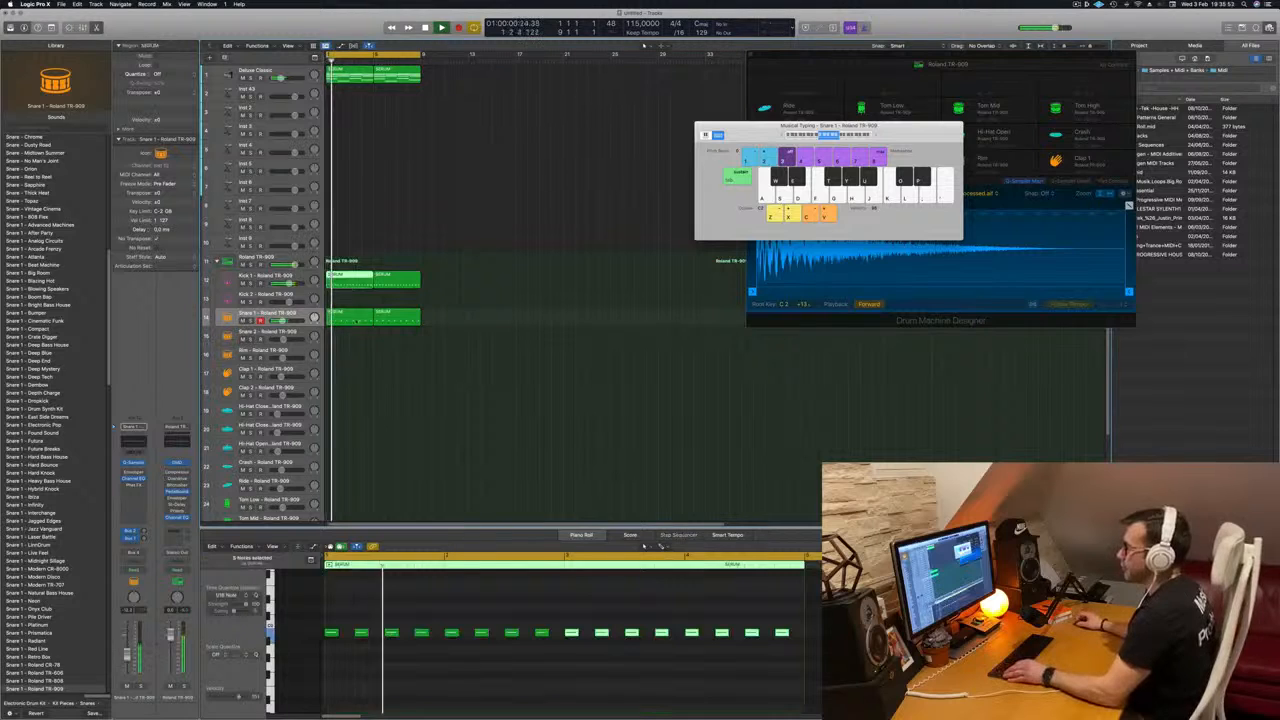
pyautogui.moveTo(352, 318); pyautogui.dragTo(350, 411)
pyautogui.moveTo(345, 618); pyautogui.dragTo(828, 687)
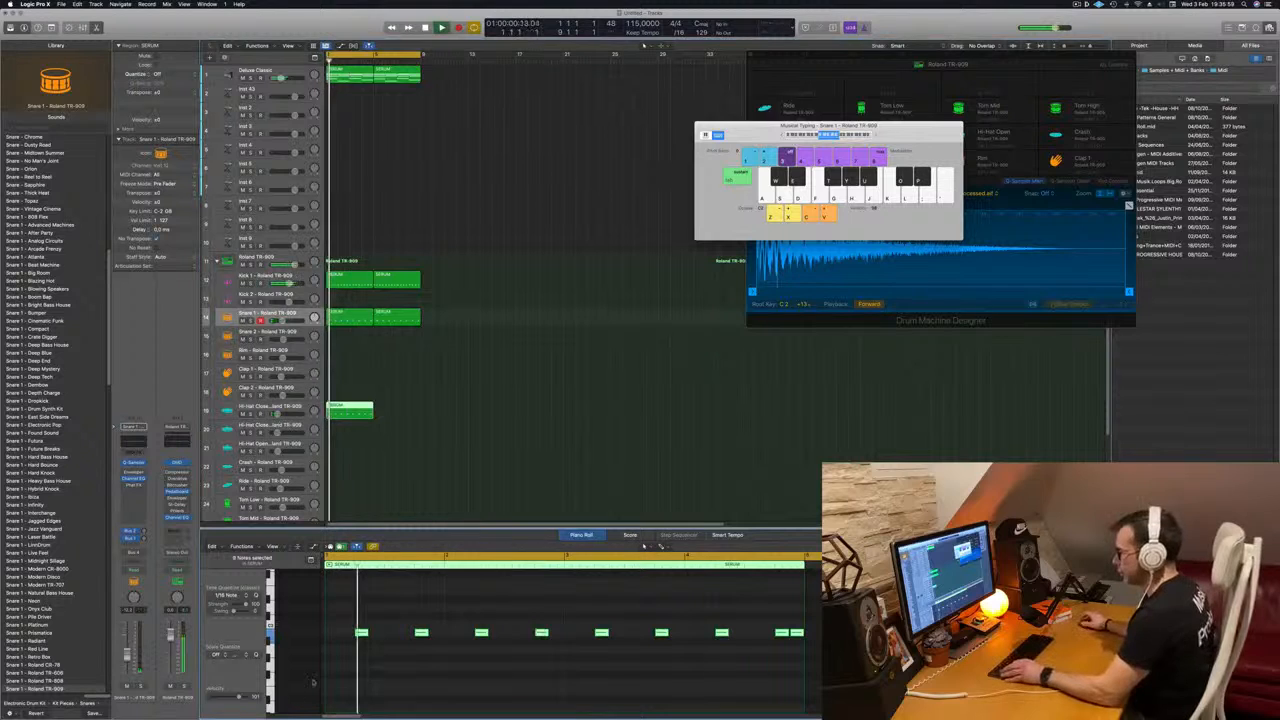
pyautogui.scroll(-3, 391, 649)
pyautogui.scroll(3, 391, 649)
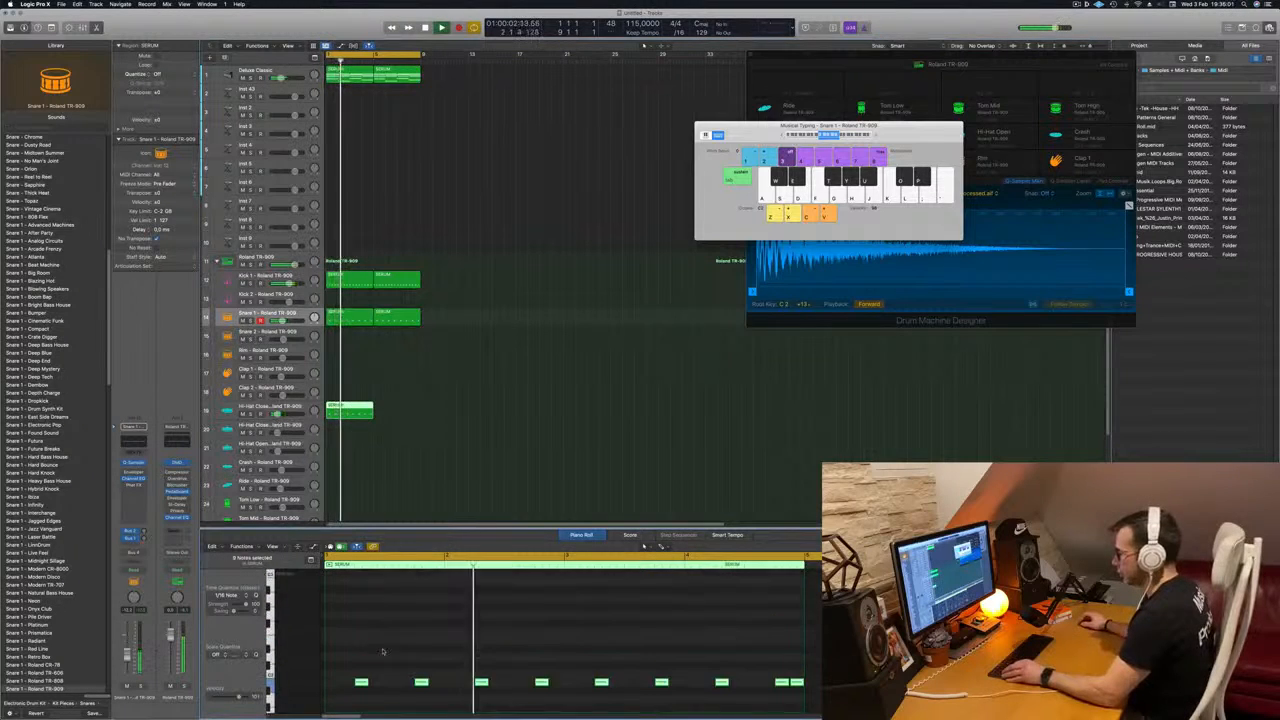
# Step: Shift the hi-hat notes half a beat earlier, duplicate them onto the remaining offbeats, and transpose them all
pyautogui.moveTo(360, 651)
pyautogui.mouseDown()
pyautogui.moveTo(344, 653)
pyautogui.moveTo(375, 652)
pyautogui.mouseUp()
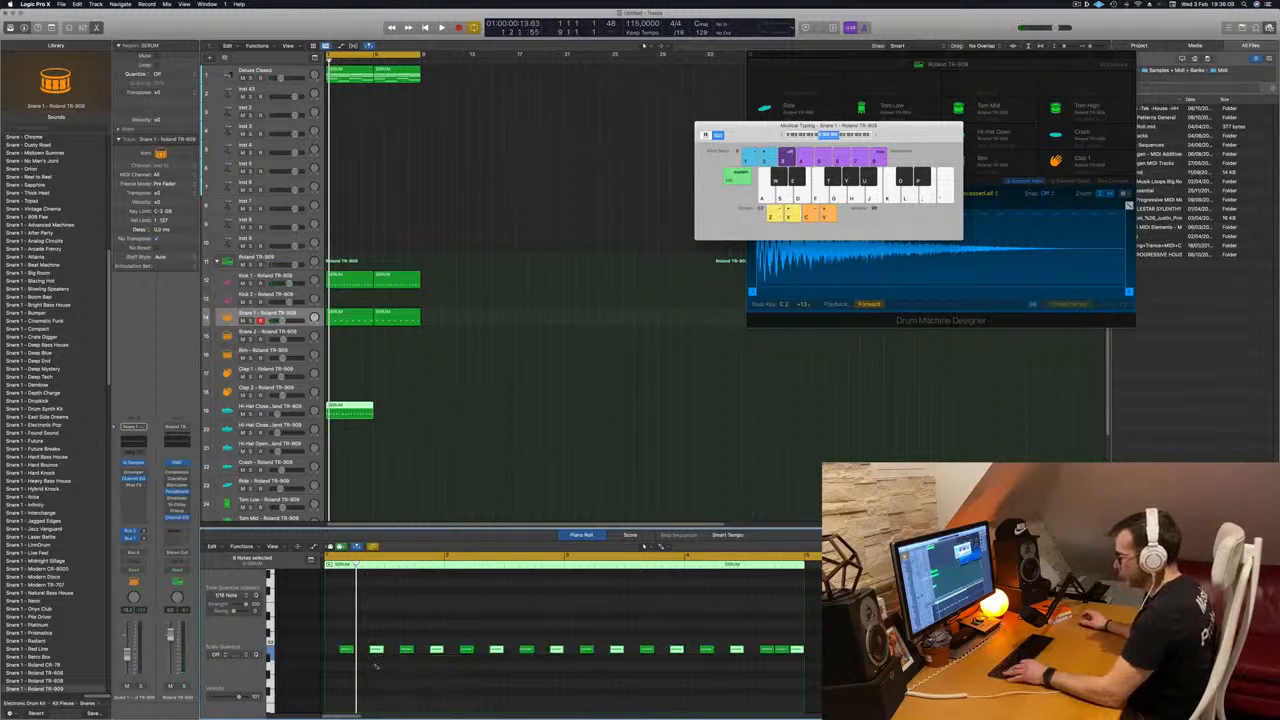
pyautogui.press('Delete')
pyautogui.press('super+z')
pyautogui.press('space')
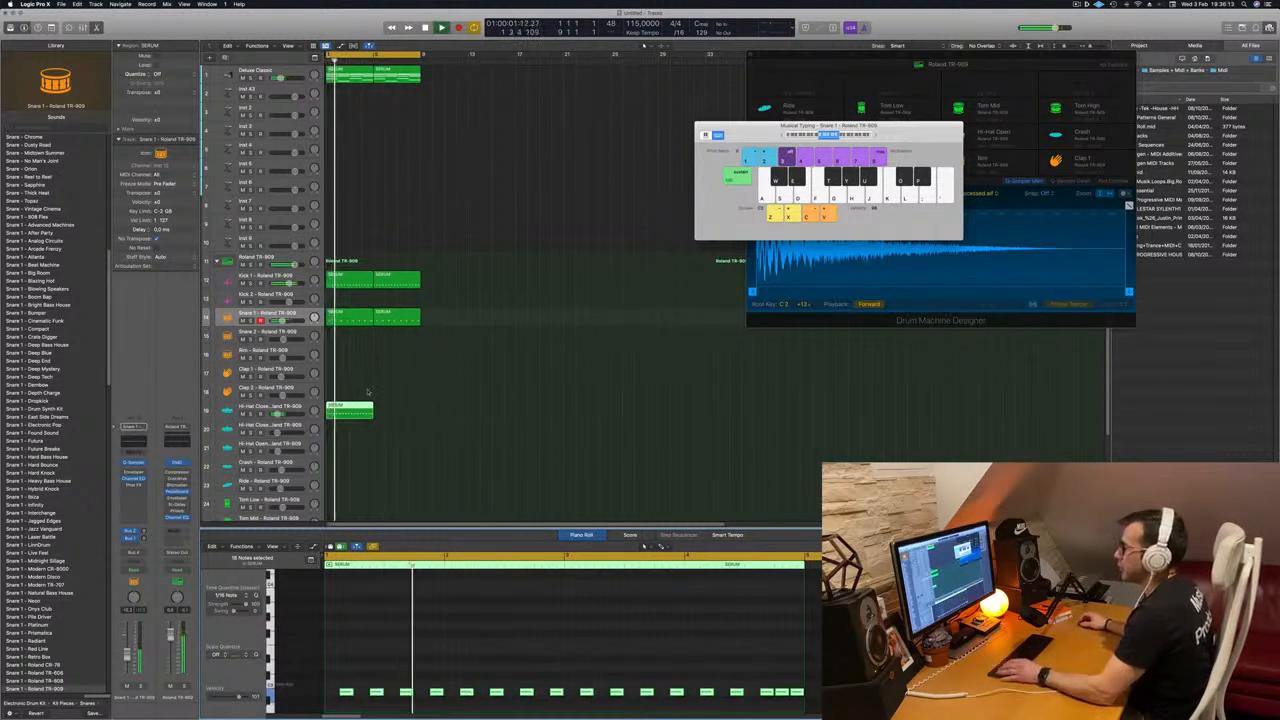
# Step: Duplicate the closed hi-hat region at bar 5 and deselect all regions
pyautogui.moveTo(356, 412); pyautogui.dragTo(402, 413)
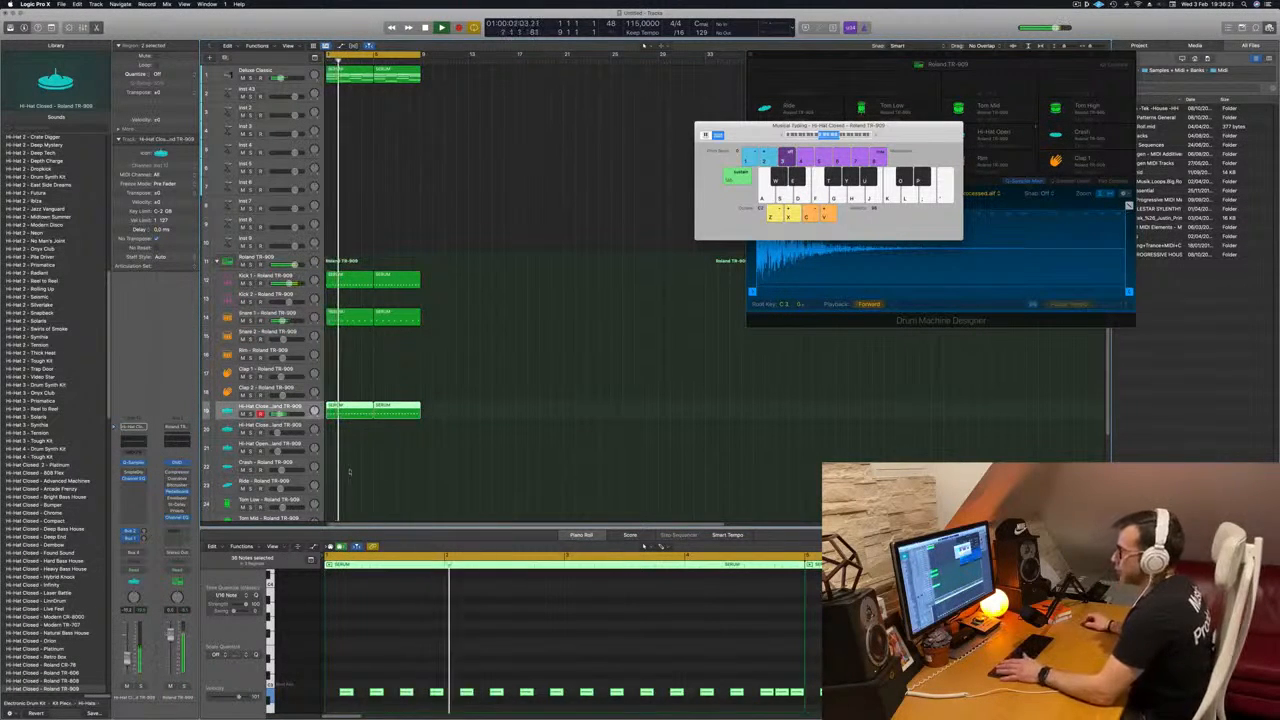
pyautogui.click(349, 471)
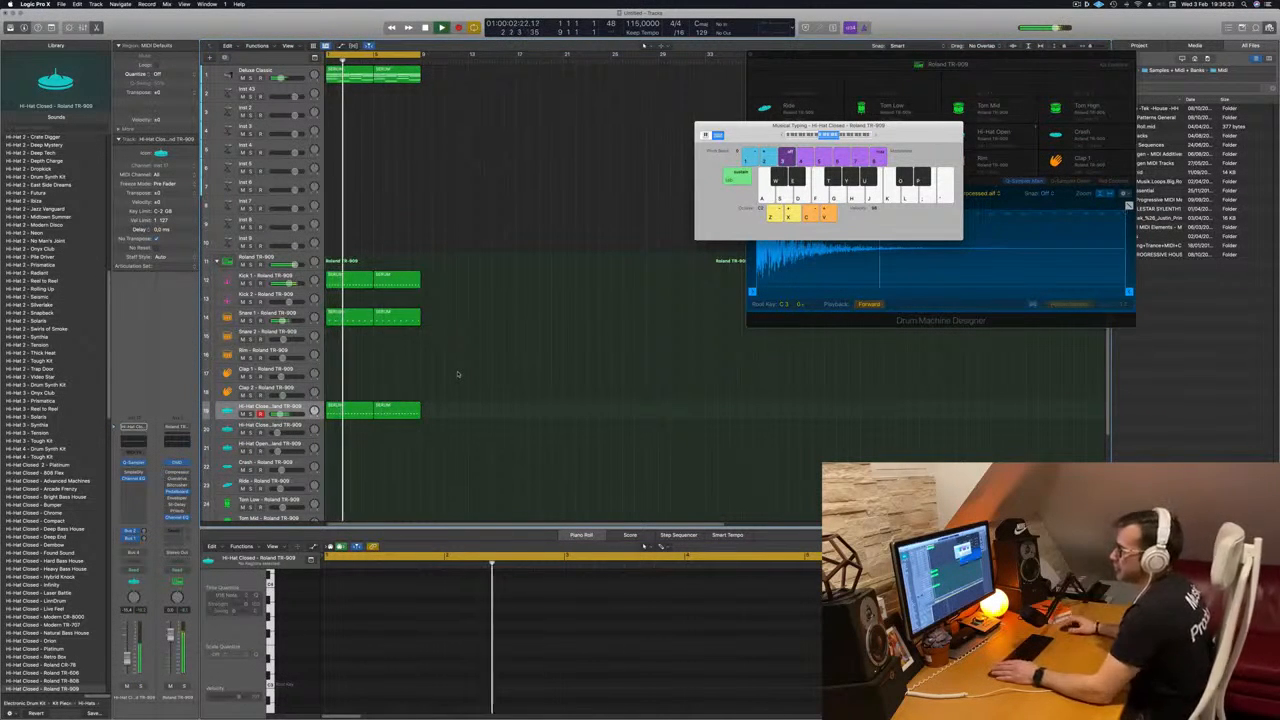
# Step: Copy the first Snare 1 region onto the Tom Low track near bar 1
pyautogui.click(355, 406)
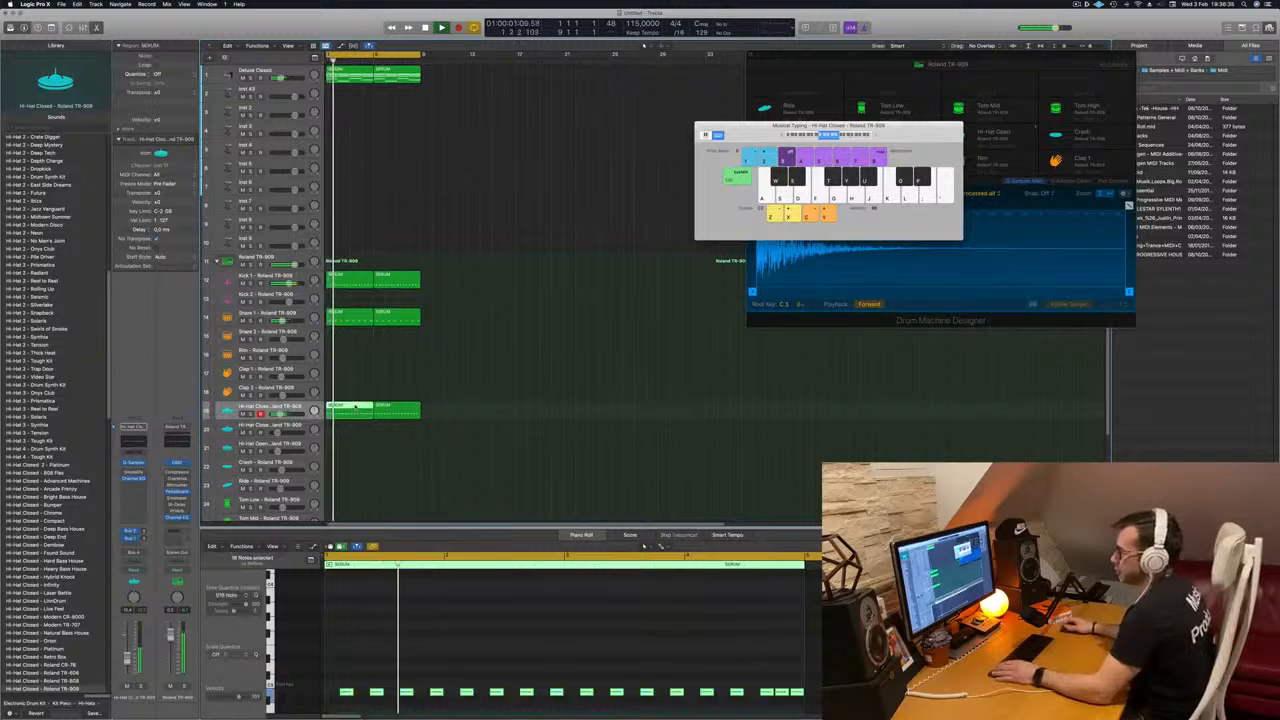
pyautogui.scroll(-3, 443, 435)
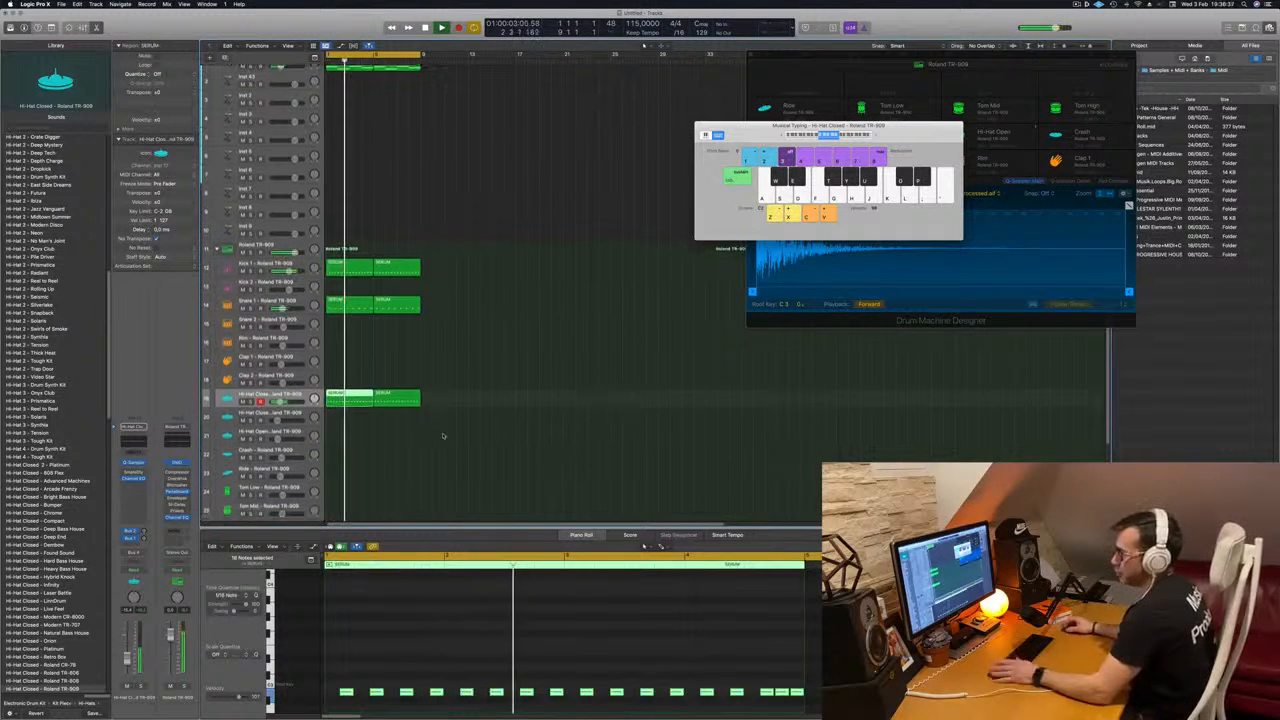
pyautogui.scroll(-2, 389, 392)
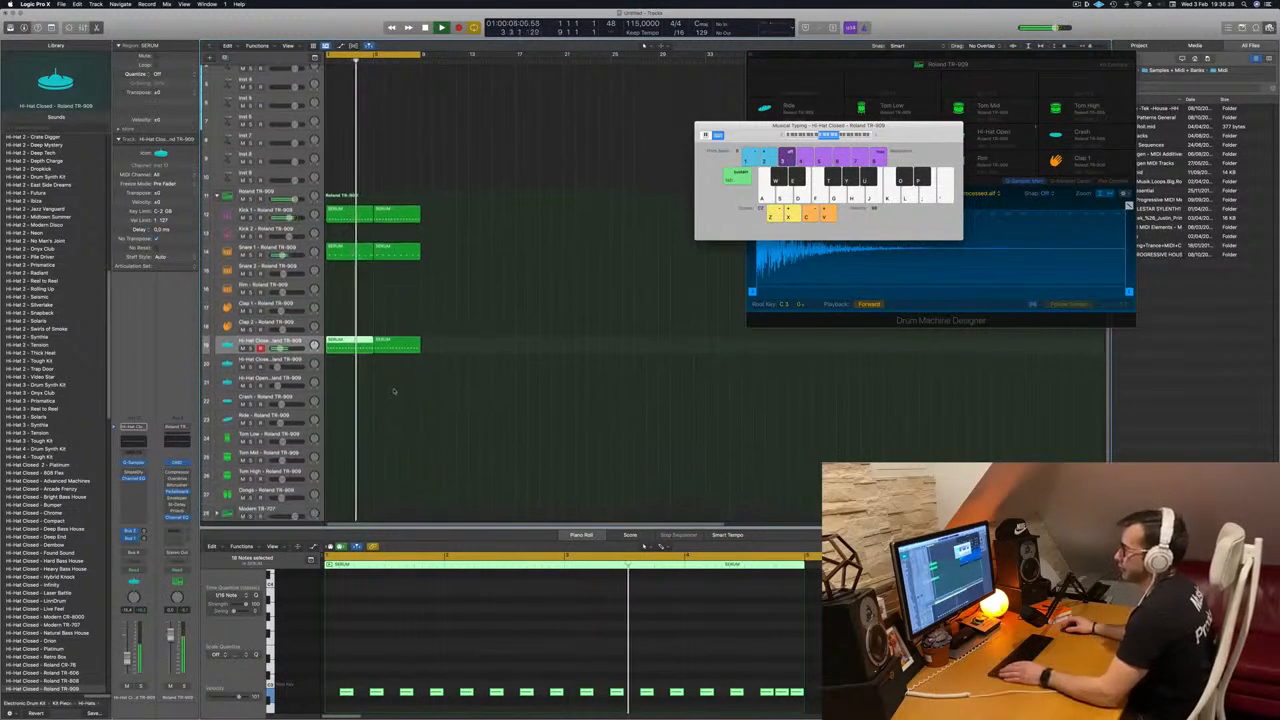
pyautogui.click(392, 392)
pyautogui.moveTo(348, 323); pyautogui.dragTo(351, 420)
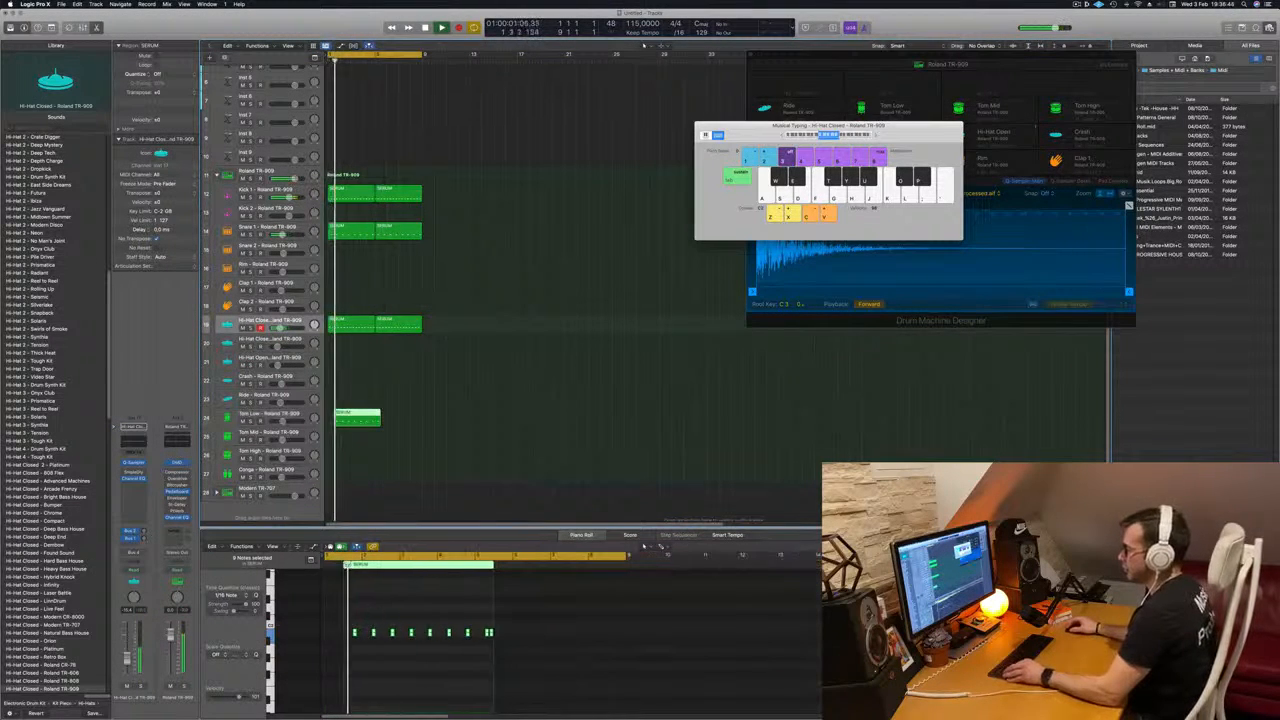
# Step: Transpose the Tom Low notes and move the second hit to shortly after the first
pyautogui.scroll(2, 384, 623)
pyautogui.moveTo(376, 620); pyautogui.dragTo(745, 640)
pyautogui.press('Return')
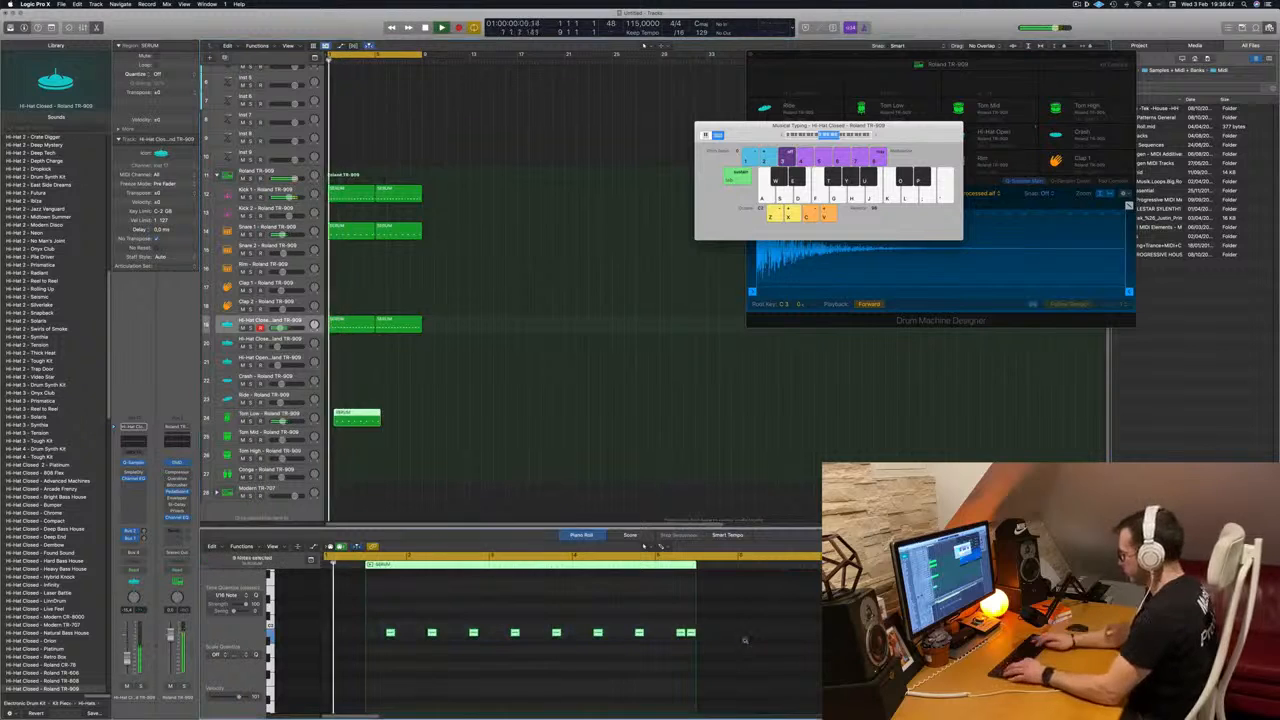
pyautogui.press('Delete')
pyautogui.scroll(-5, 582, 616)
pyautogui.scroll(3, 582, 616)
pyautogui.press('Return')
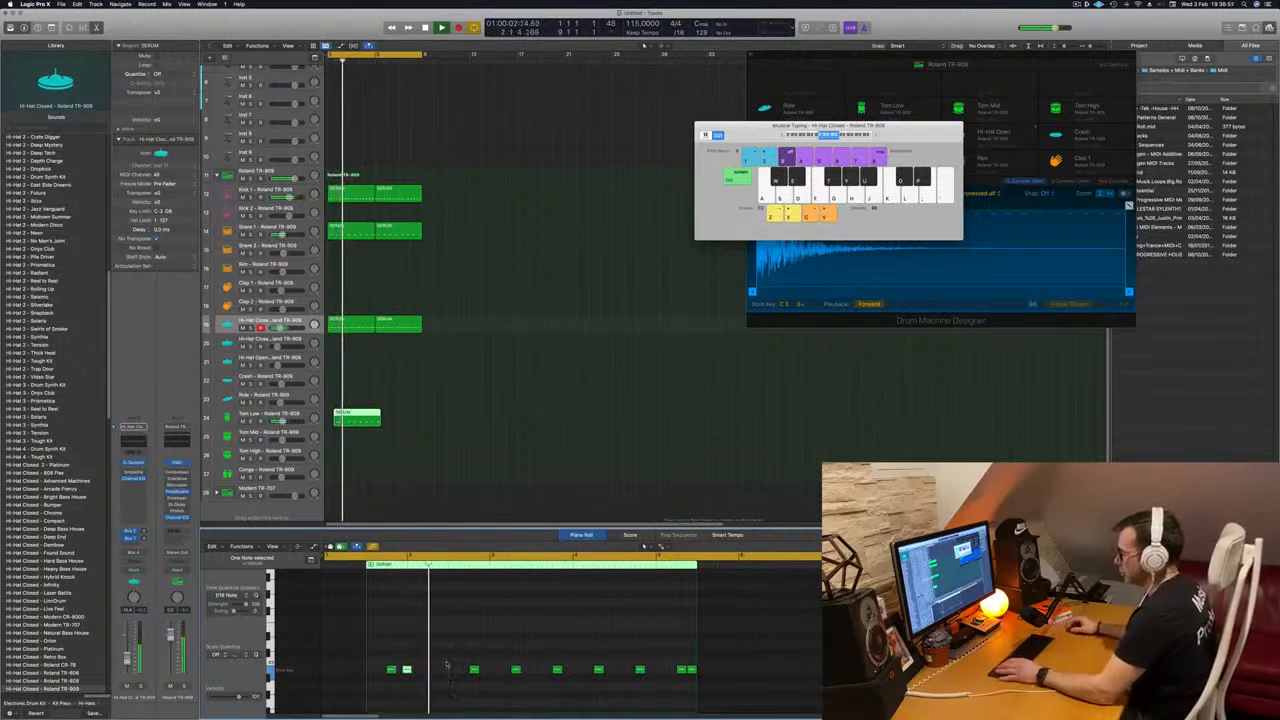
# Step: Copy the first pair of Tom Low notes to just after itself in the piano roll
pyautogui.scroll(3, 441, 664)
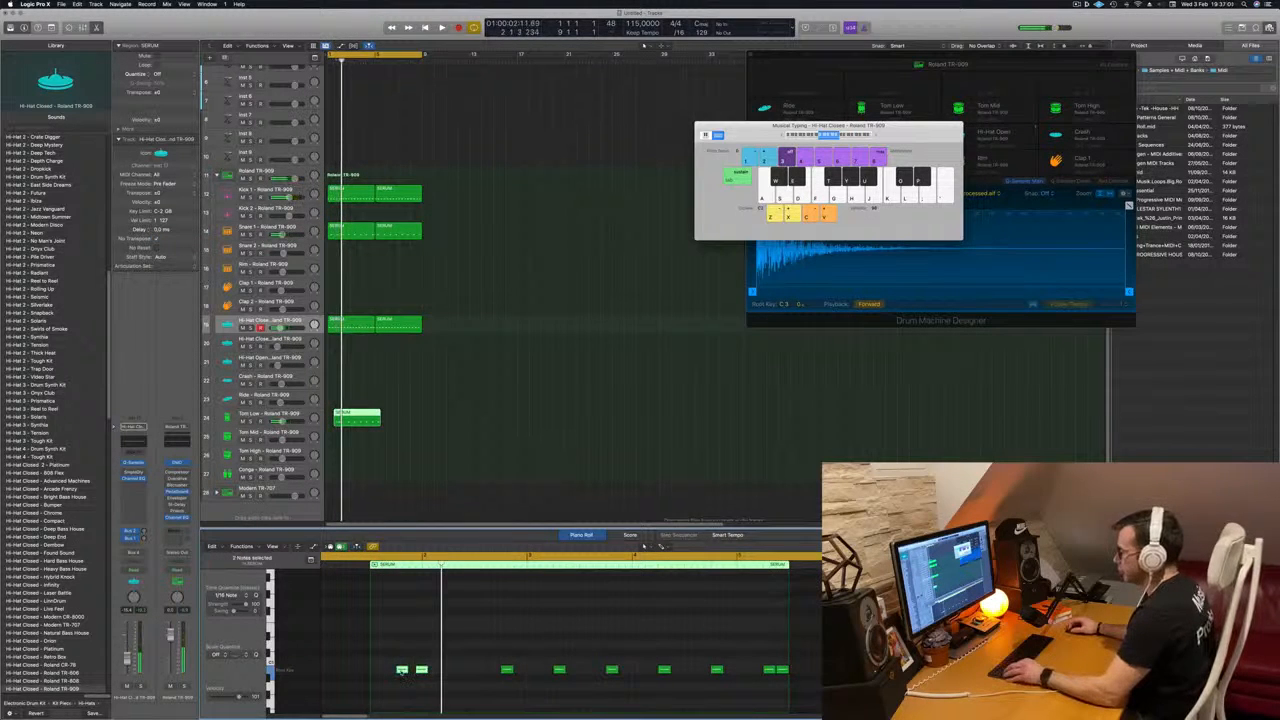
pyautogui.moveTo(400, 673); pyautogui.dragTo(442, 678)
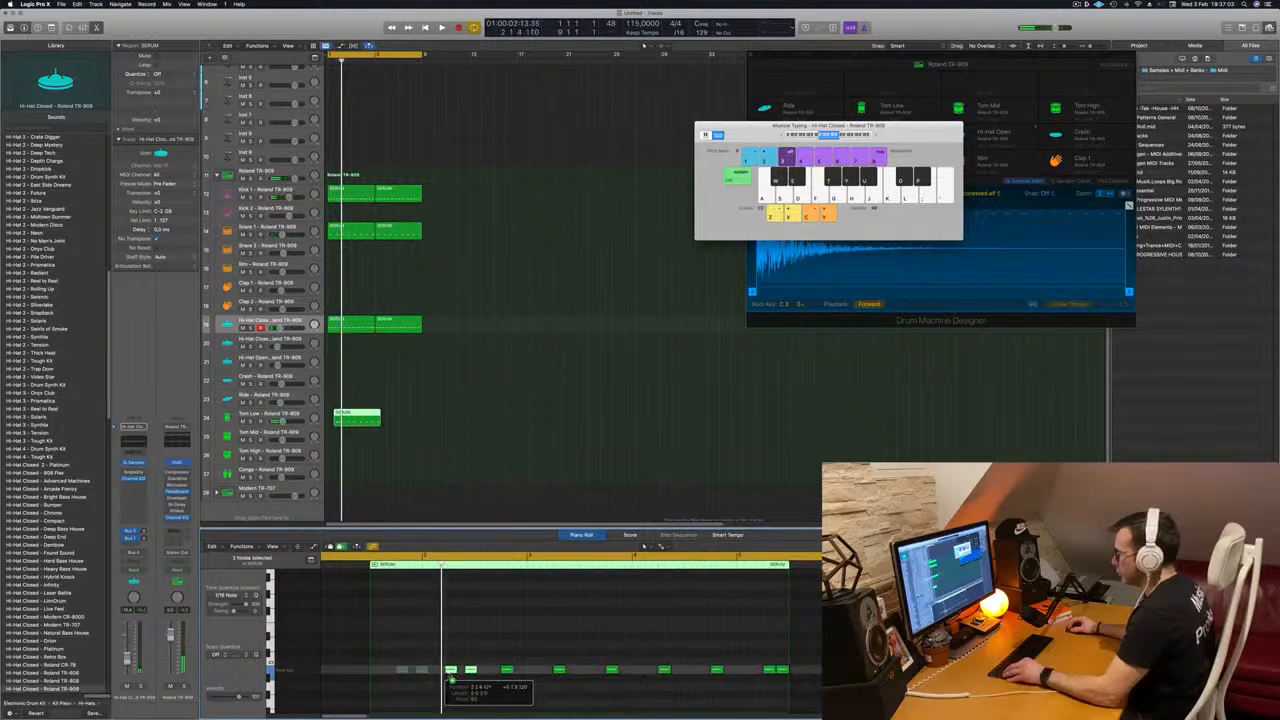
pyautogui.moveTo(480, 648); pyautogui.dragTo(480, 650)
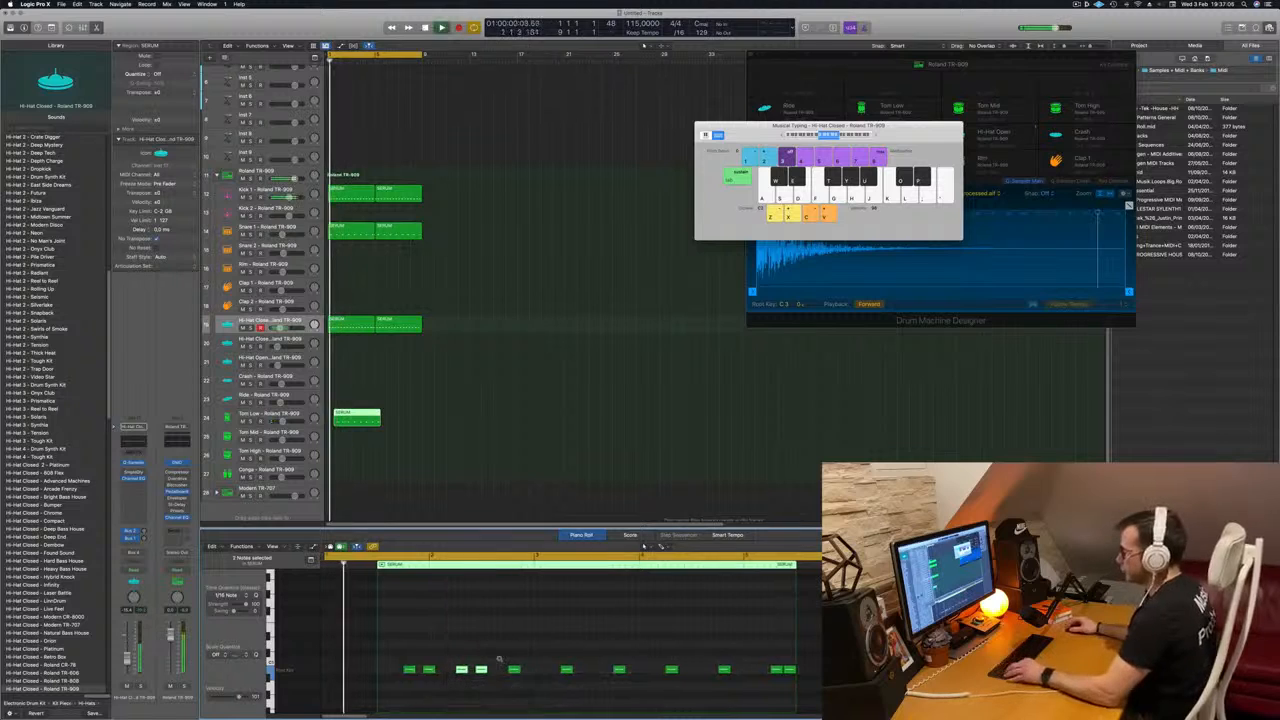
# Step: Add a third pair of Tom Low notes after the second and shorten its last note
pyautogui.scroll(-2, 478, 657)
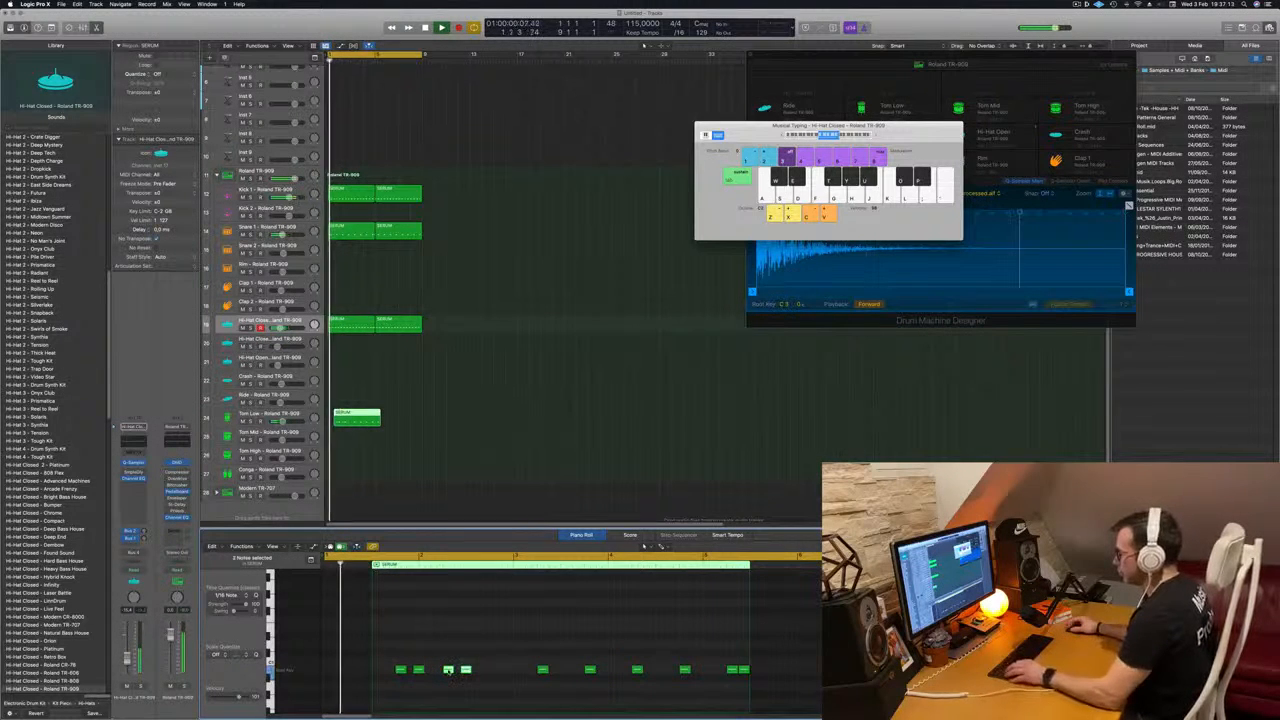
pyautogui.scroll(-2, 481, 660)
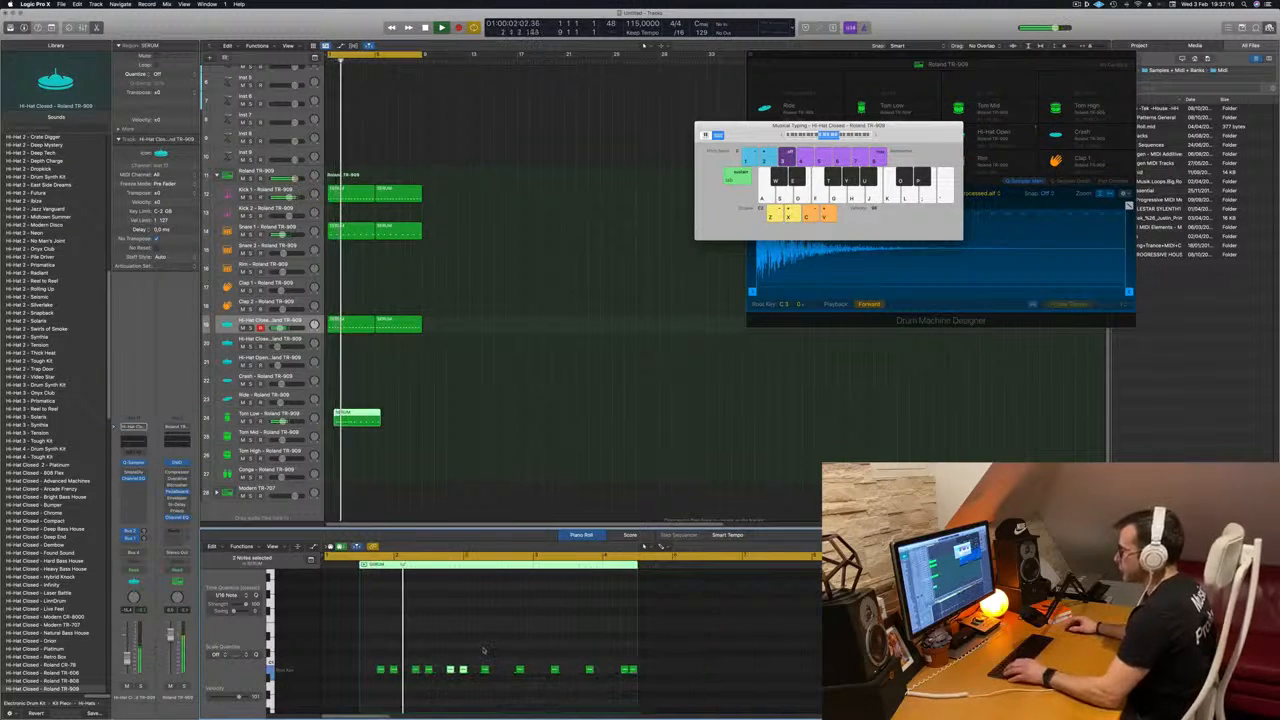
pyautogui.scroll(-2, 483, 651)
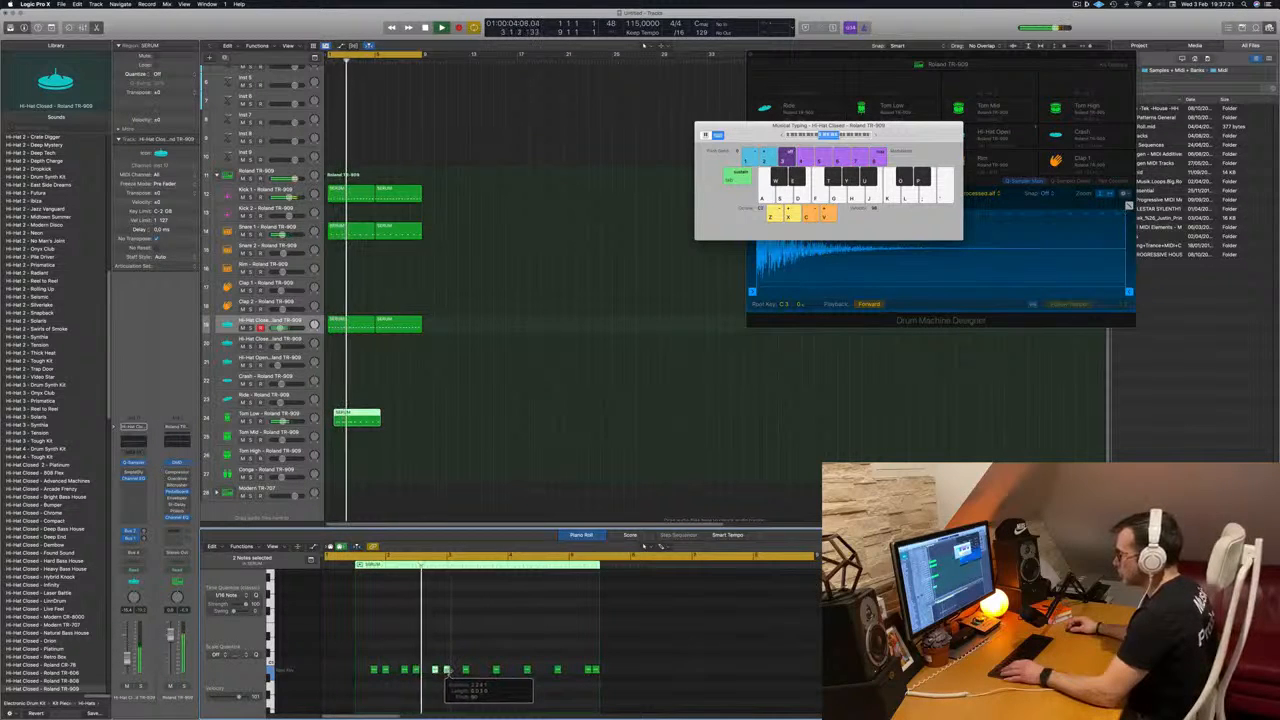
pyautogui.scroll(3, 483, 665)
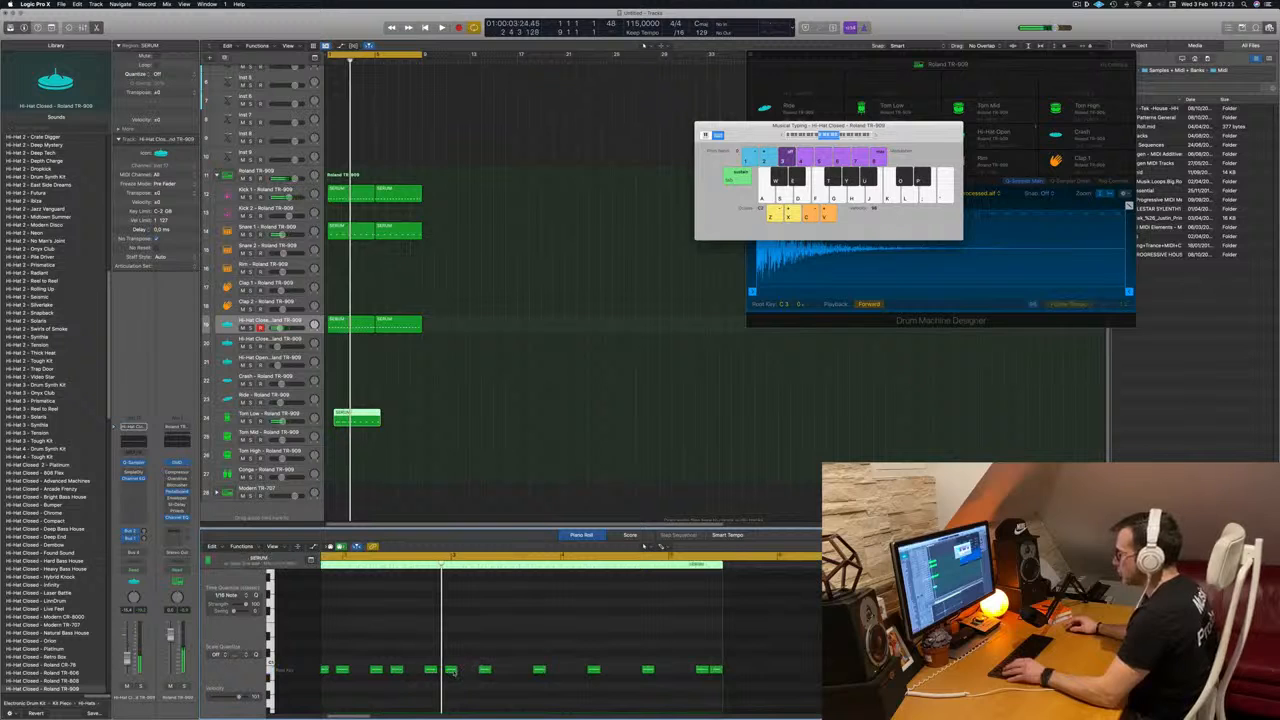
pyautogui.press('space')
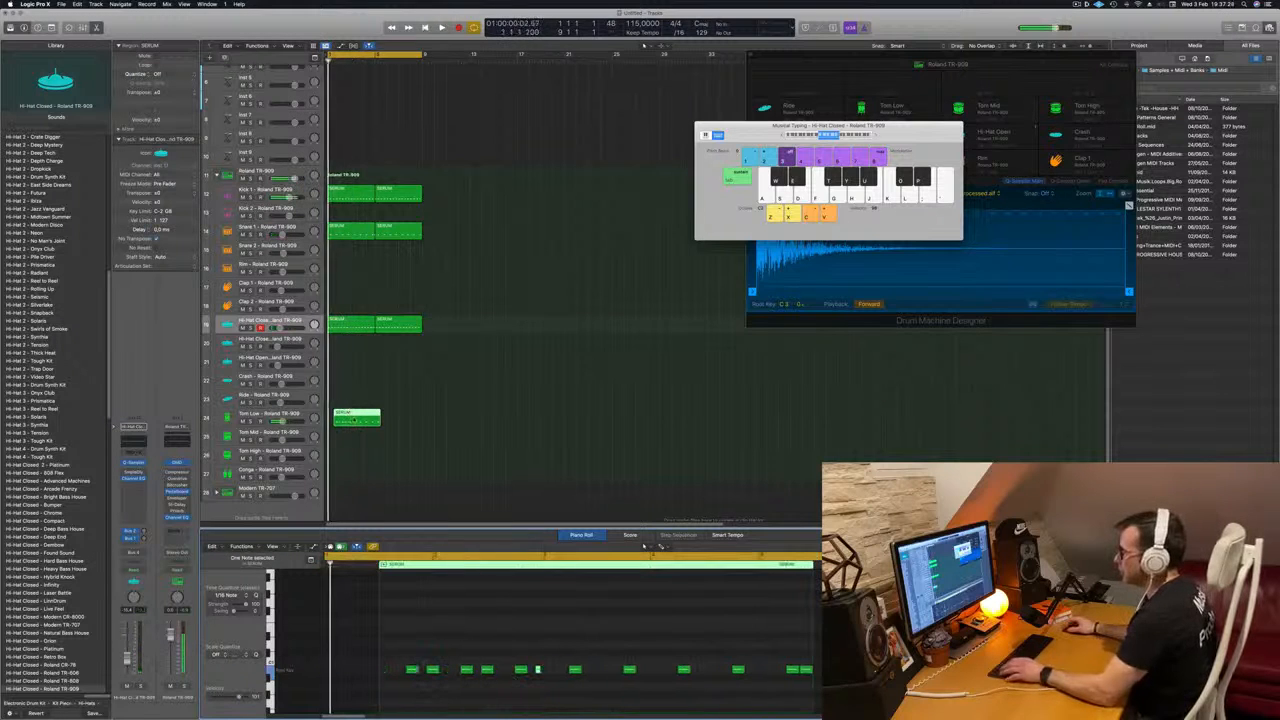
# Step: Move the Tom Low region to start at bar 1 and trim it to its first two bars
pyautogui.scroll(5, 386, 421)
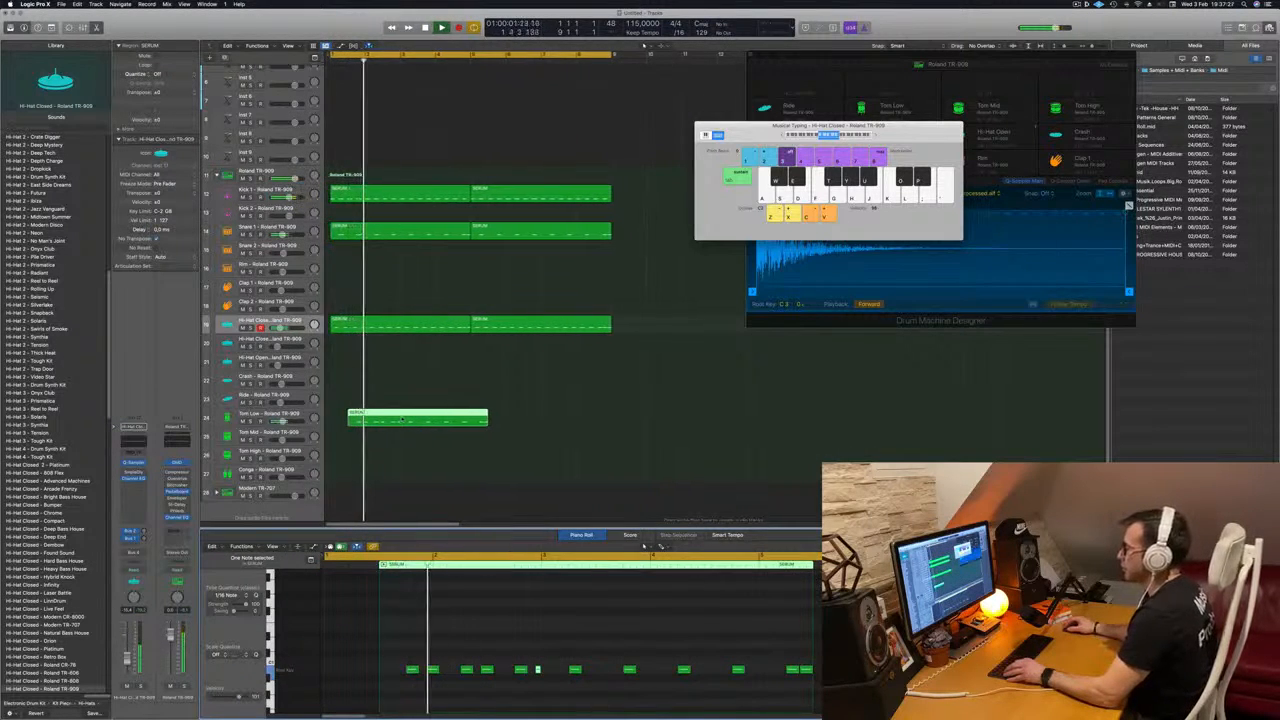
pyautogui.moveTo(383, 413); pyautogui.dragTo(368, 413)
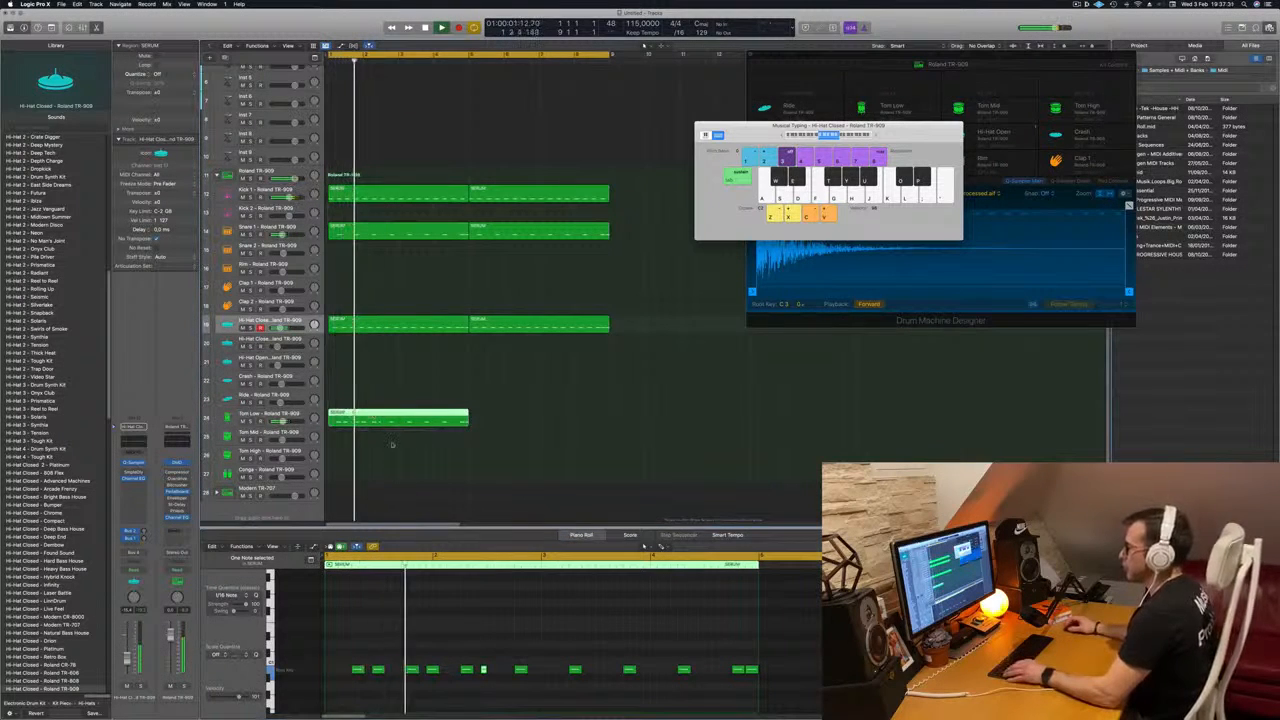
pyautogui.click(396, 415)
pyautogui.doubleClick(397, 415)
pyautogui.press('Delete')
# Step: Copy the two-bar Tom Low region repeatedly to fill bars 3 to 8
pyautogui.moveTo(376, 418); pyautogui.dragTo(447, 422)
pyautogui.keyDown('shift'); pyautogui.click(352, 419); pyautogui.keyUp('shift')
pyautogui.moveTo(352, 419); pyautogui.dragTo(491, 421)
pyautogui.scroll(-3, 405, 410)
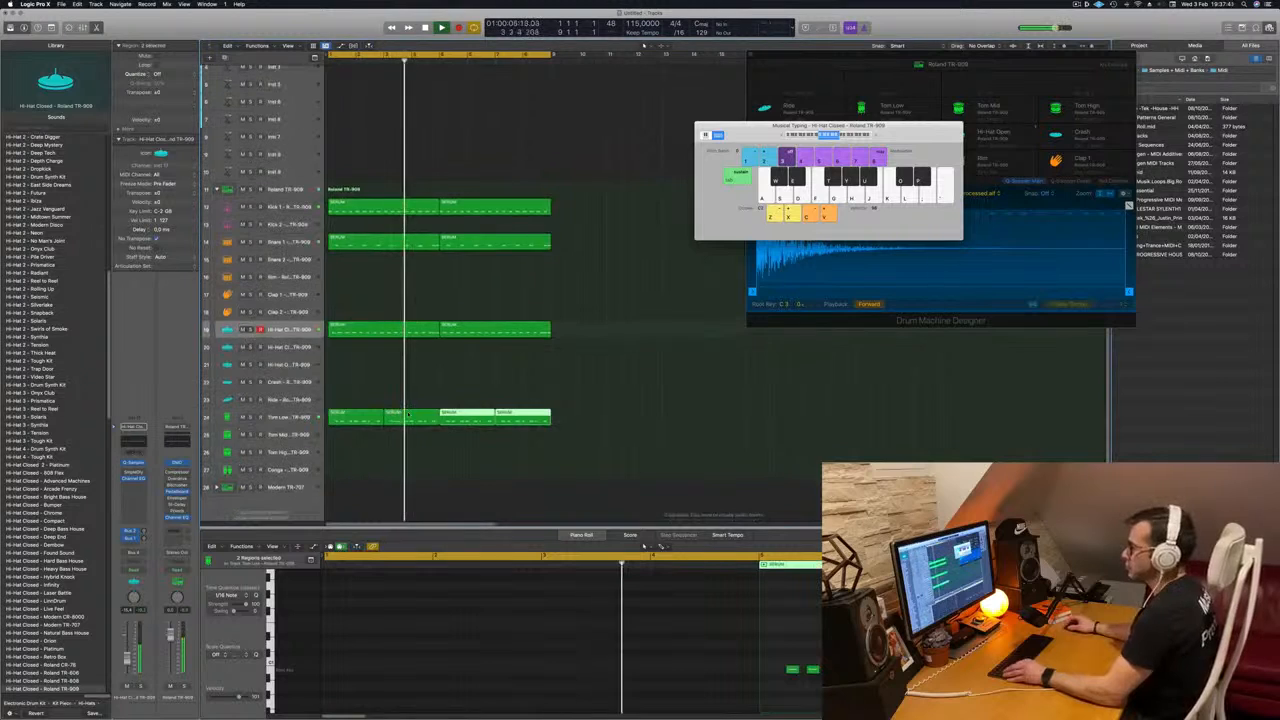
pyautogui.scroll(-4, 405, 410)
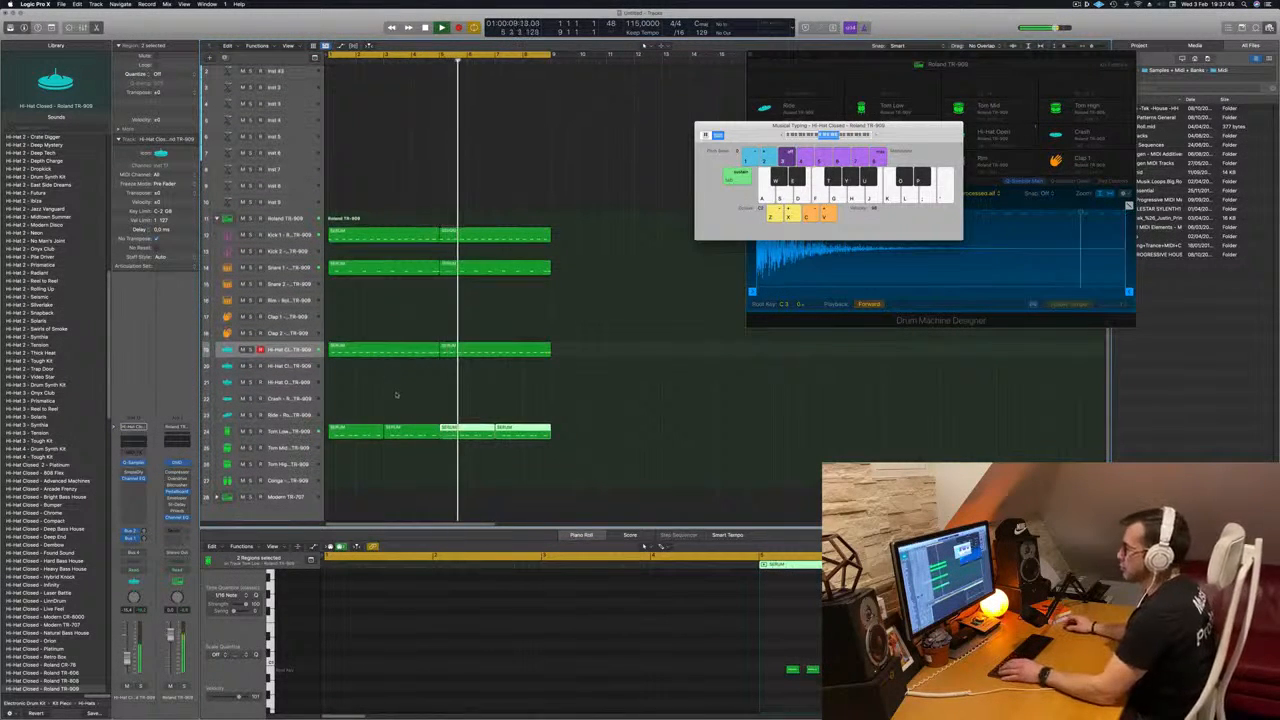
# Step: Copy the first Tom Low region onto the Tom Mid track at bar 1
pyautogui.click(428, 403)
pyautogui.click(353, 432)
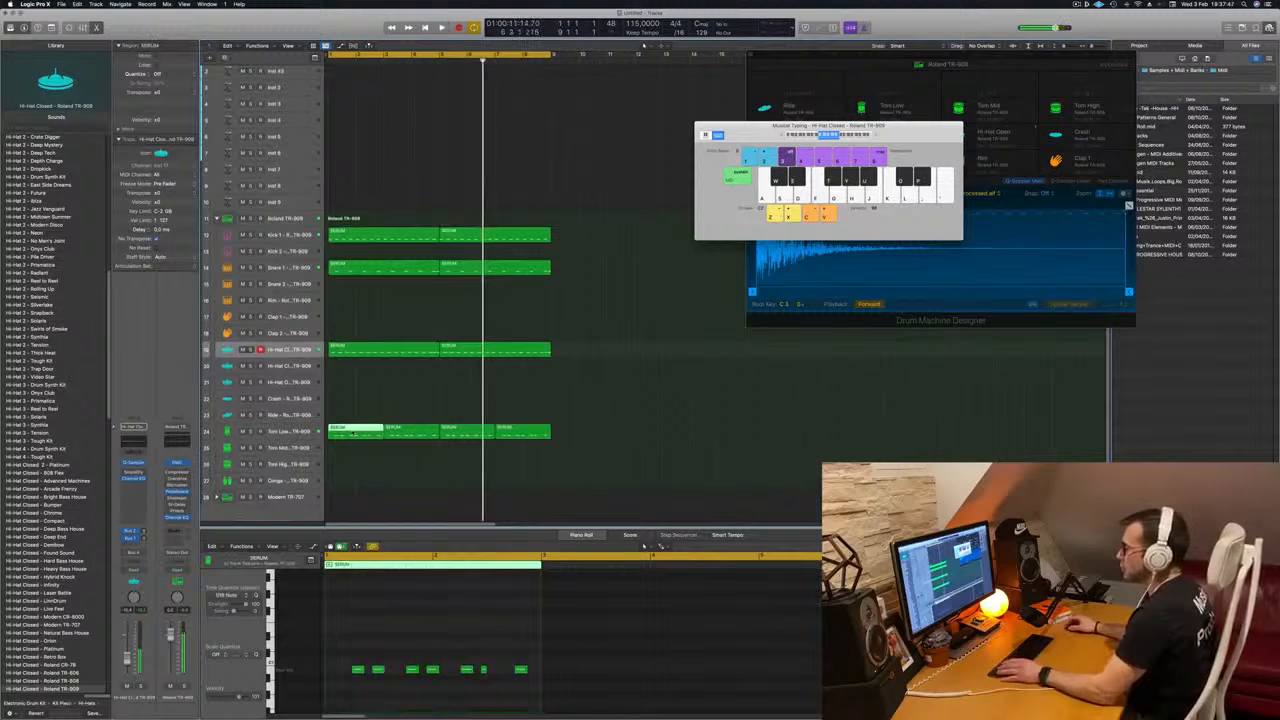
pyautogui.moveTo(355, 444); pyautogui.dragTo(356, 450)
# Step: Move the last Tom Mid note slightly later and delete the middle notes, keeping an early hit and the last one
pyautogui.click(520, 669)
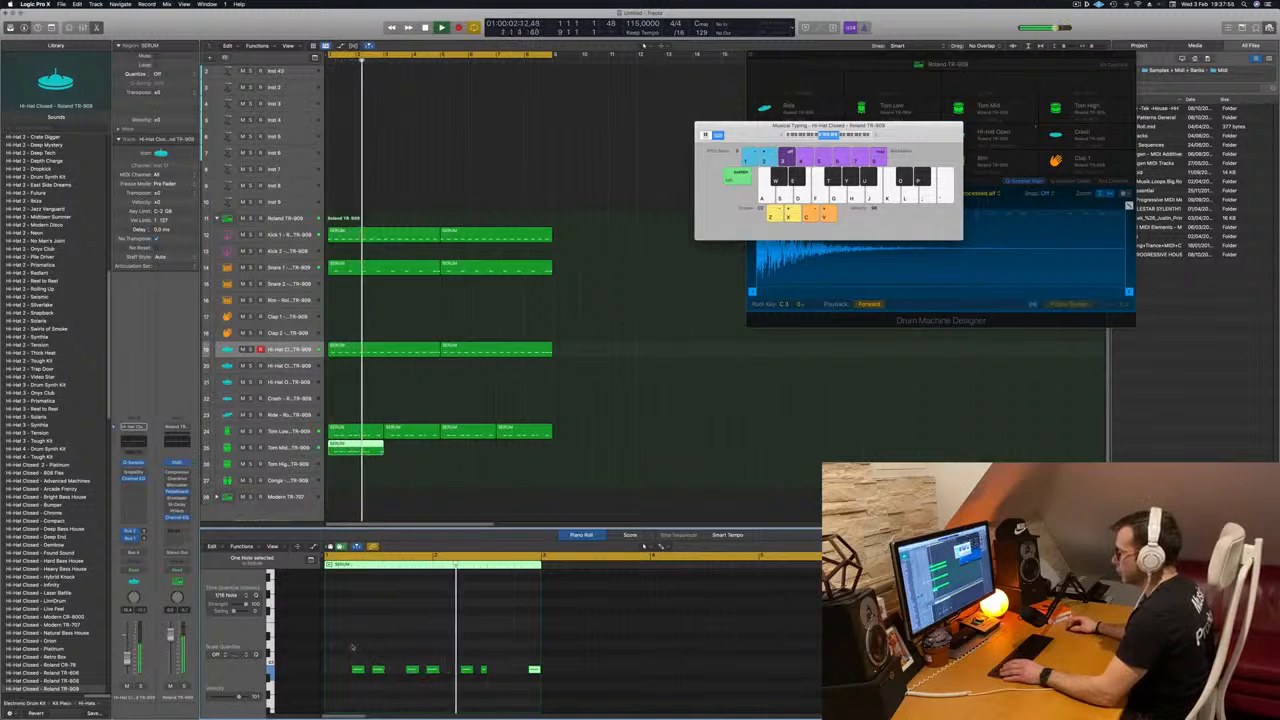
pyautogui.hscroll(1, 365, 662)
pyautogui.moveTo(365, 656); pyautogui.dragTo(501, 699)
pyautogui.press('Delete')
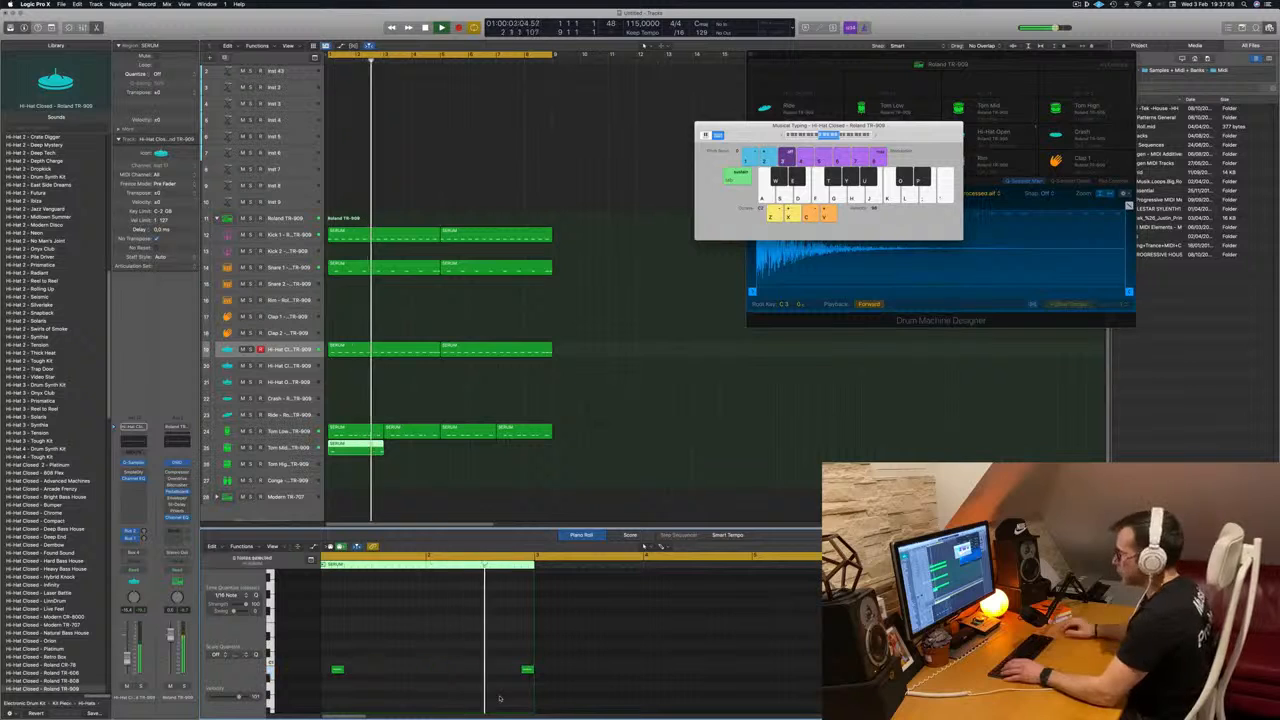
# Step: Copy the two-bar Tom Mid region repeatedly to fill bars 3 to 8
pyautogui.press('space')
pyautogui.moveTo(364, 447); pyautogui.dragTo(478, 452)
pyautogui.press('super+z')
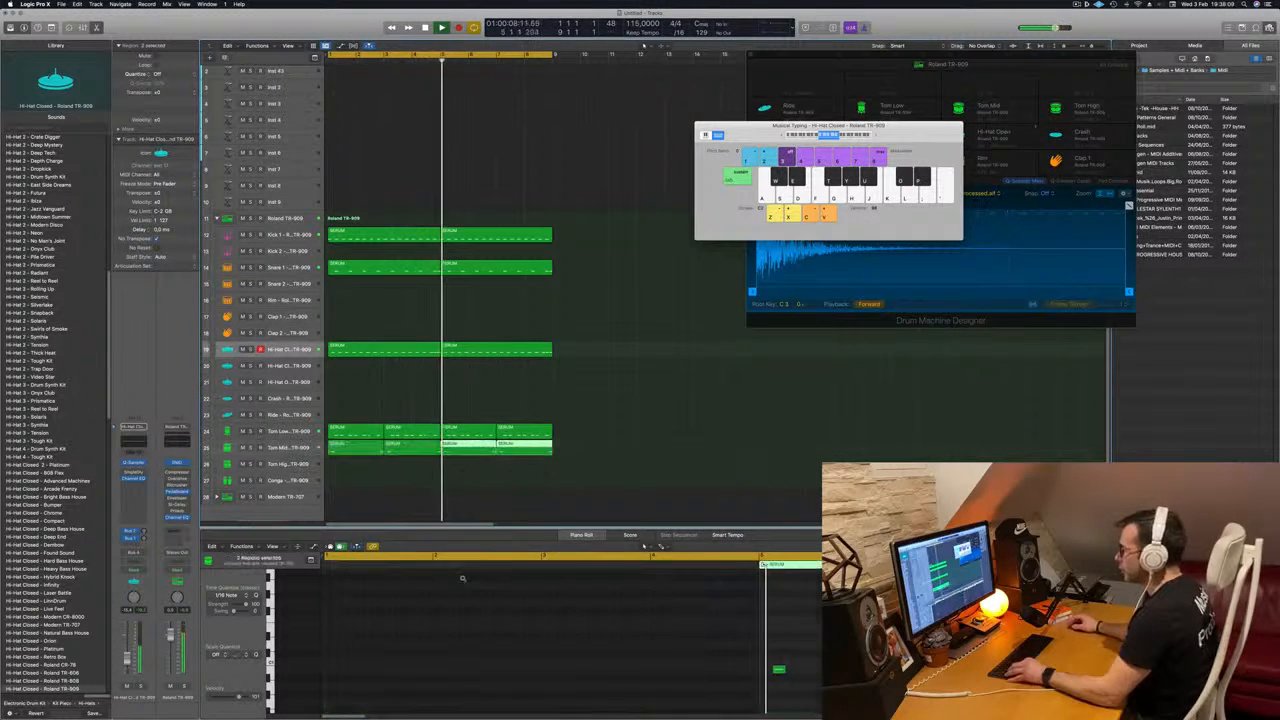
# Step: Select all four Tom Mid regions, transpose their notes, and play the loop from the start
pyautogui.click(292, 452)
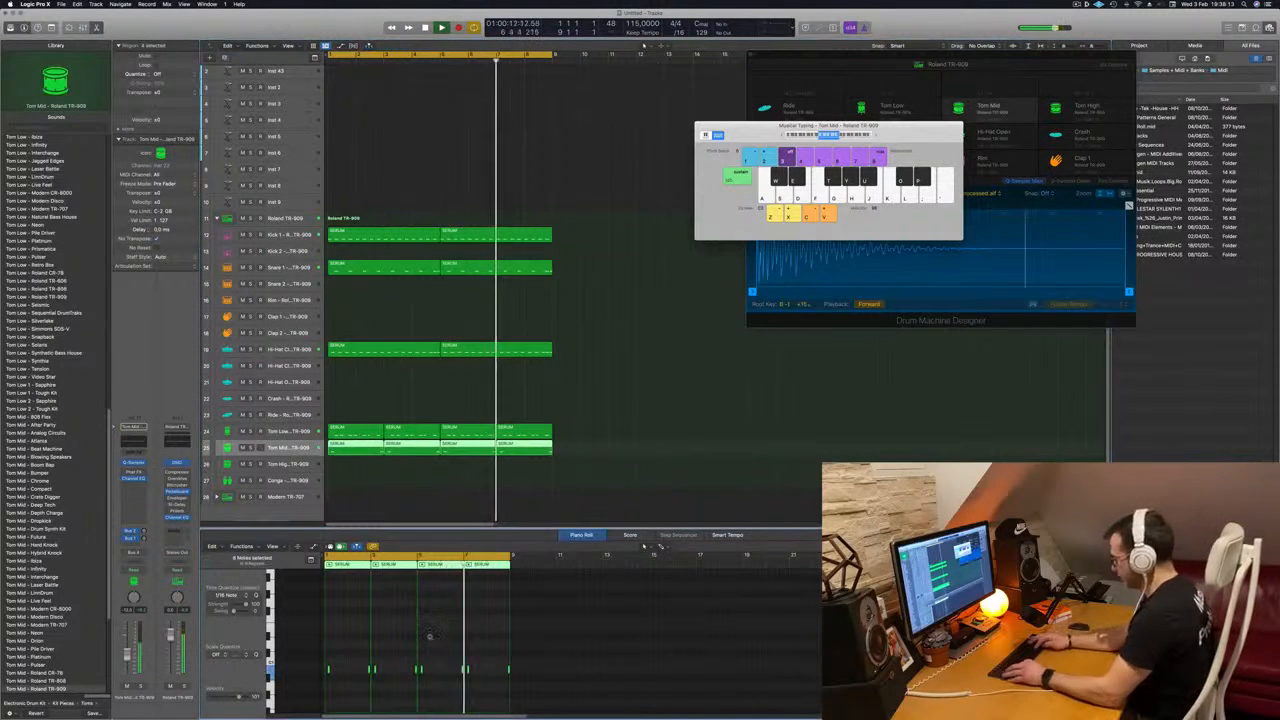
pyautogui.press('Return')
pyautogui.press('Return')
pyautogui.press('space')
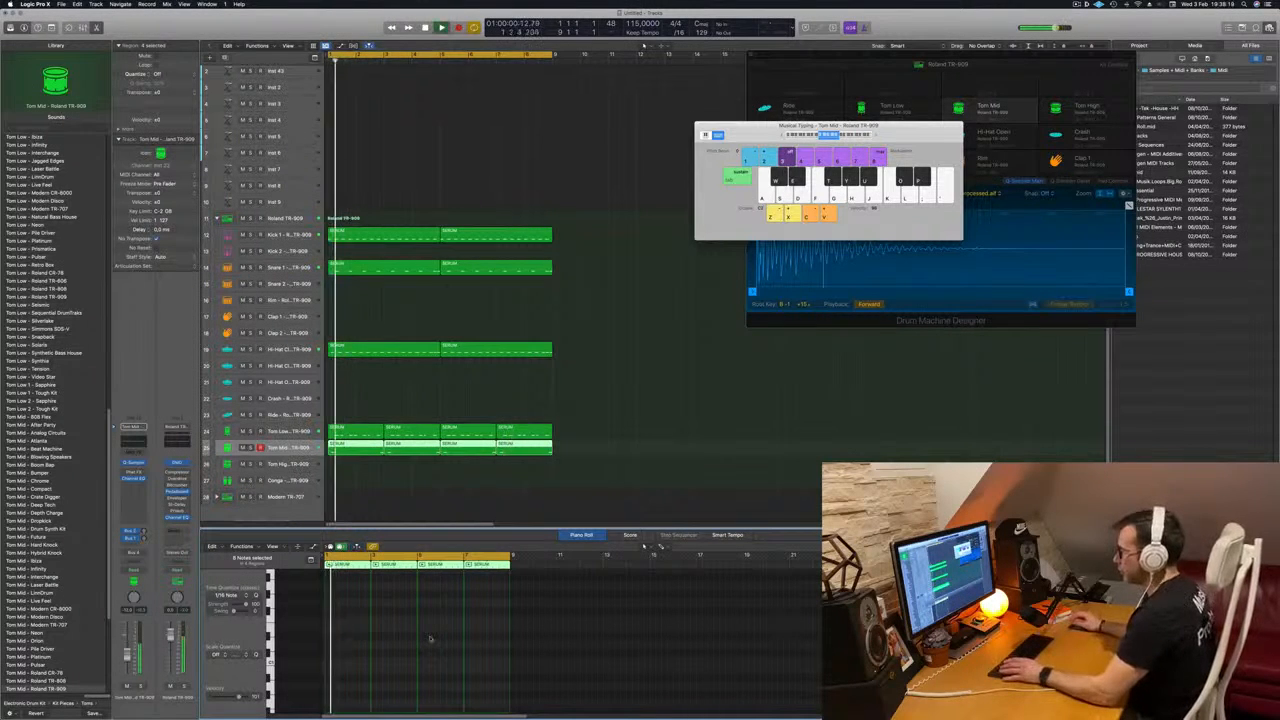
pyautogui.press('space')
pyautogui.press('space')
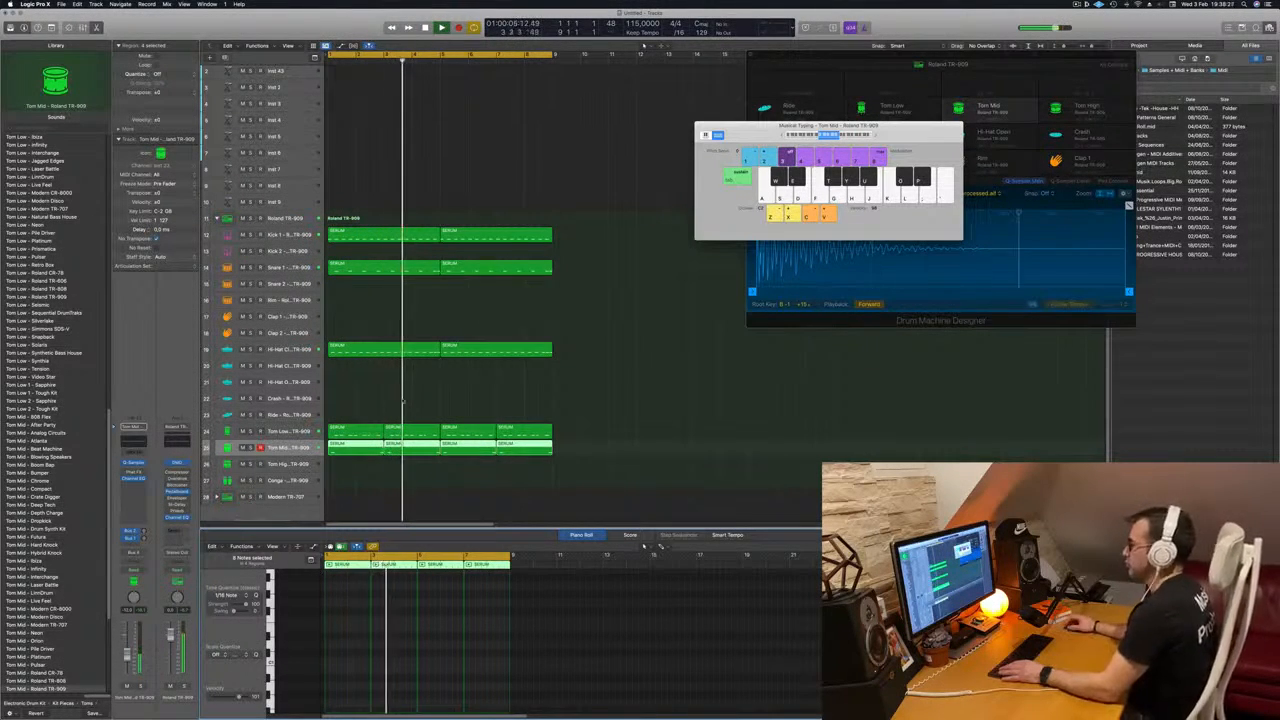
# Step: Load a stereo EFM1 (FM Synth) on the Inst 43 track and move its window clear of the arrangement
pyautogui.scroll(-1, 381, 388)
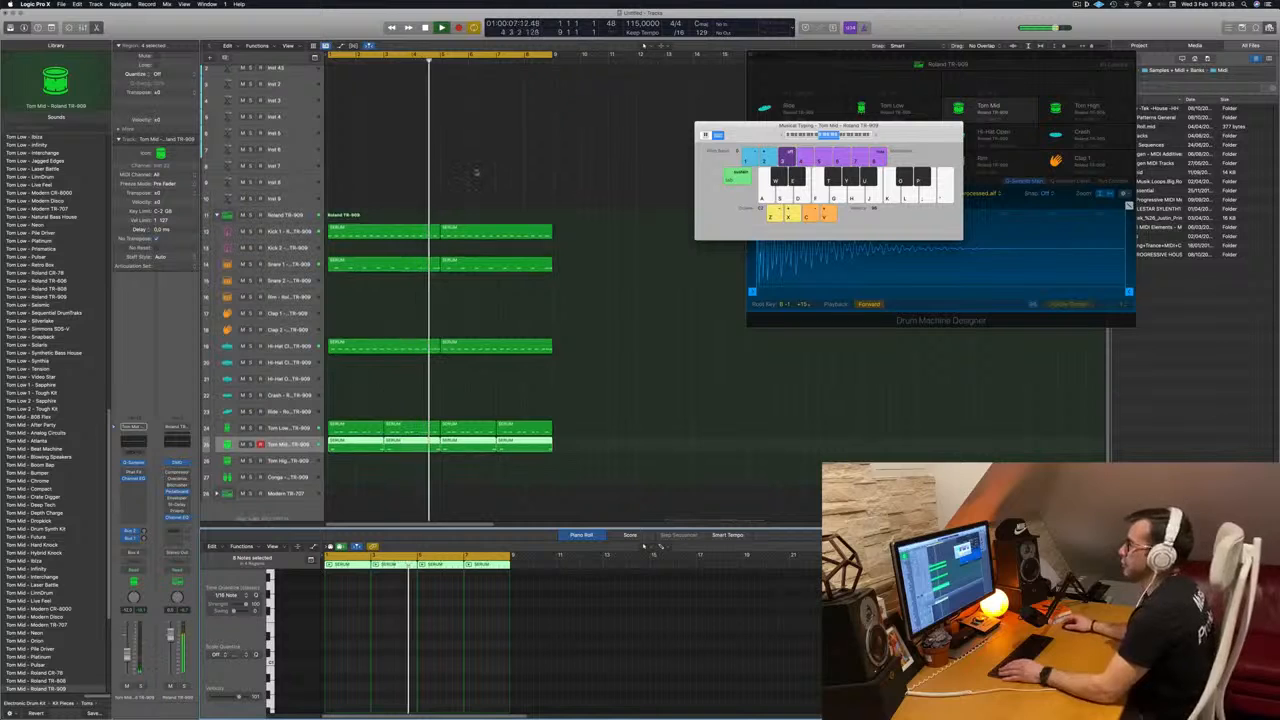
pyautogui.scroll(3, 476, 172)
pyautogui.press('Return')
pyautogui.click(381, 76)
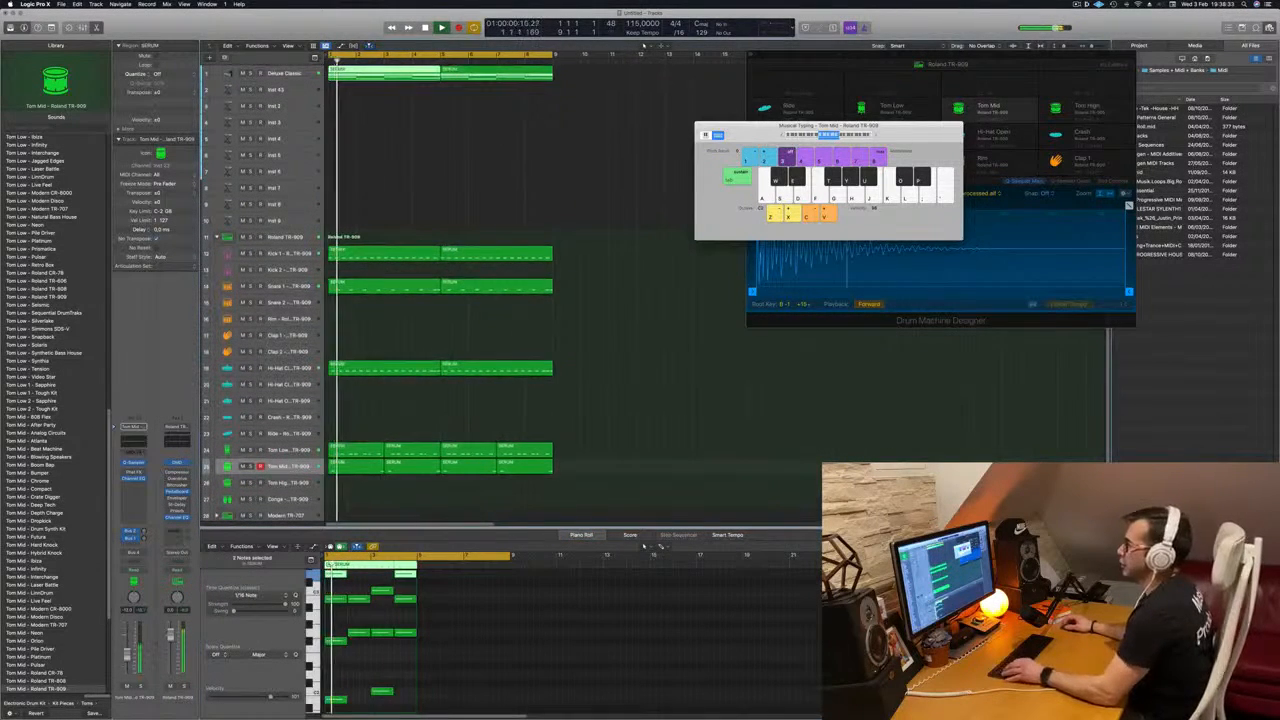
pyautogui.click(290, 89)
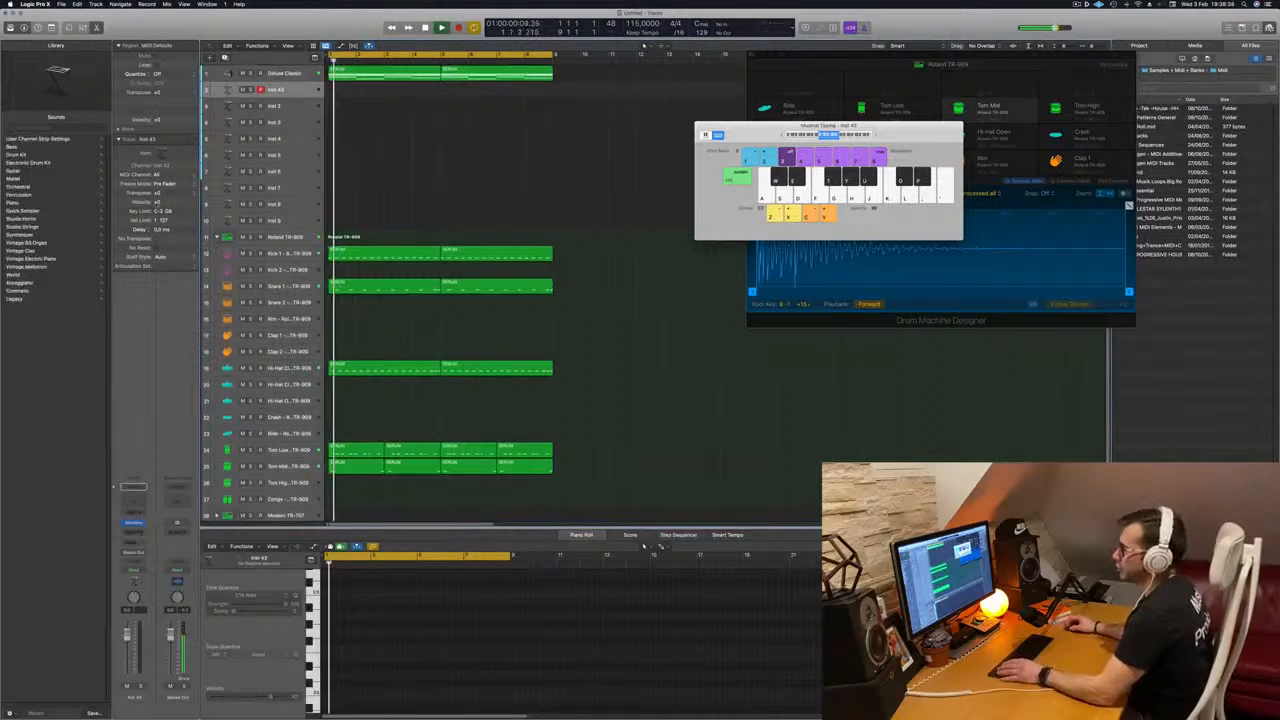
pyautogui.click(133, 522)
pyautogui.moveTo(175, 549)
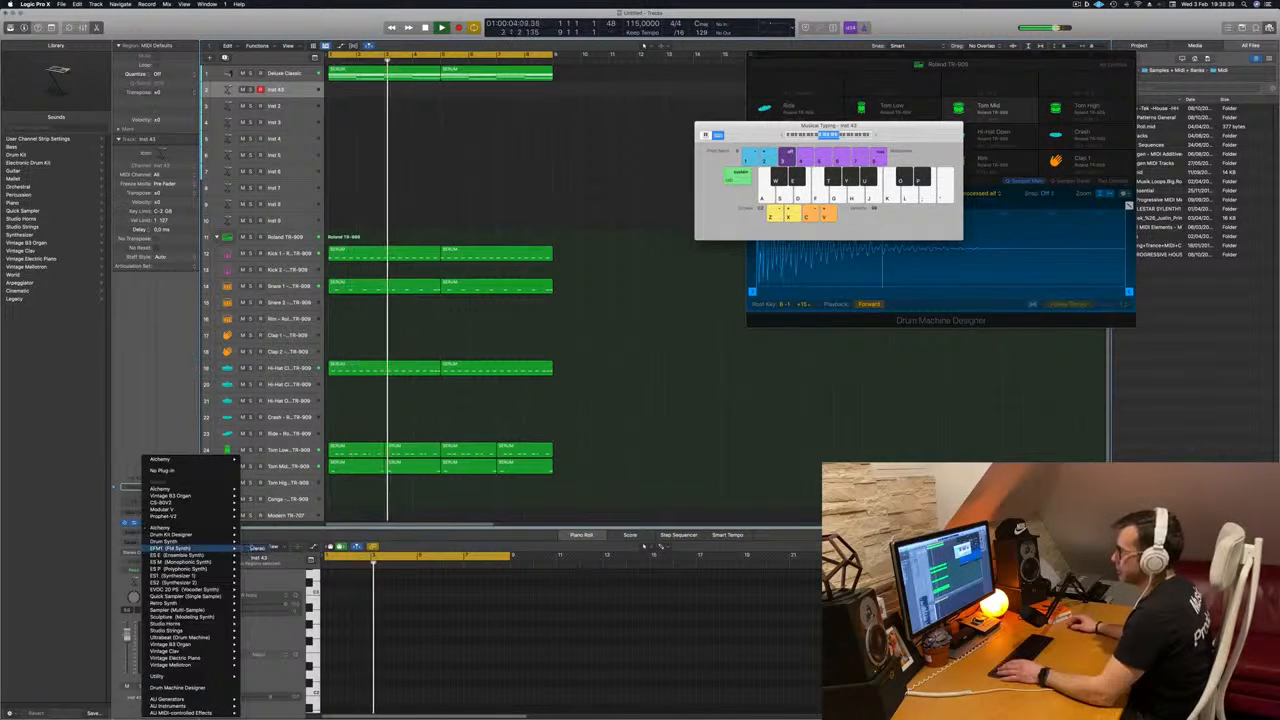
pyautogui.click(257, 548)
pyautogui.moveTo(533, 118); pyautogui.dragTo(718, 126)
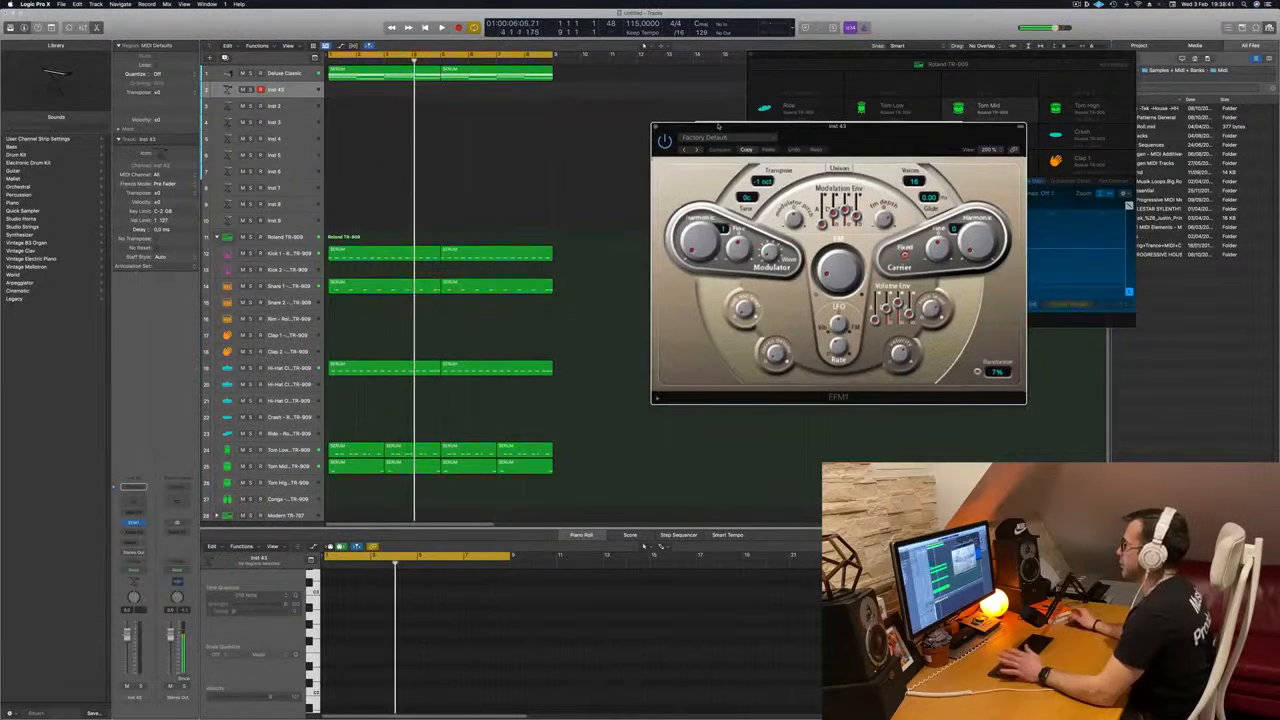
# Step: Copy the first Deluxe Classic chord region onto the Inst 43 track and delete its upper notes, keeping only the lowest note of each chord
pyautogui.moveTo(375, 76); pyautogui.dragTo(375, 93)
pyautogui.scroll(-5, 339, 660)
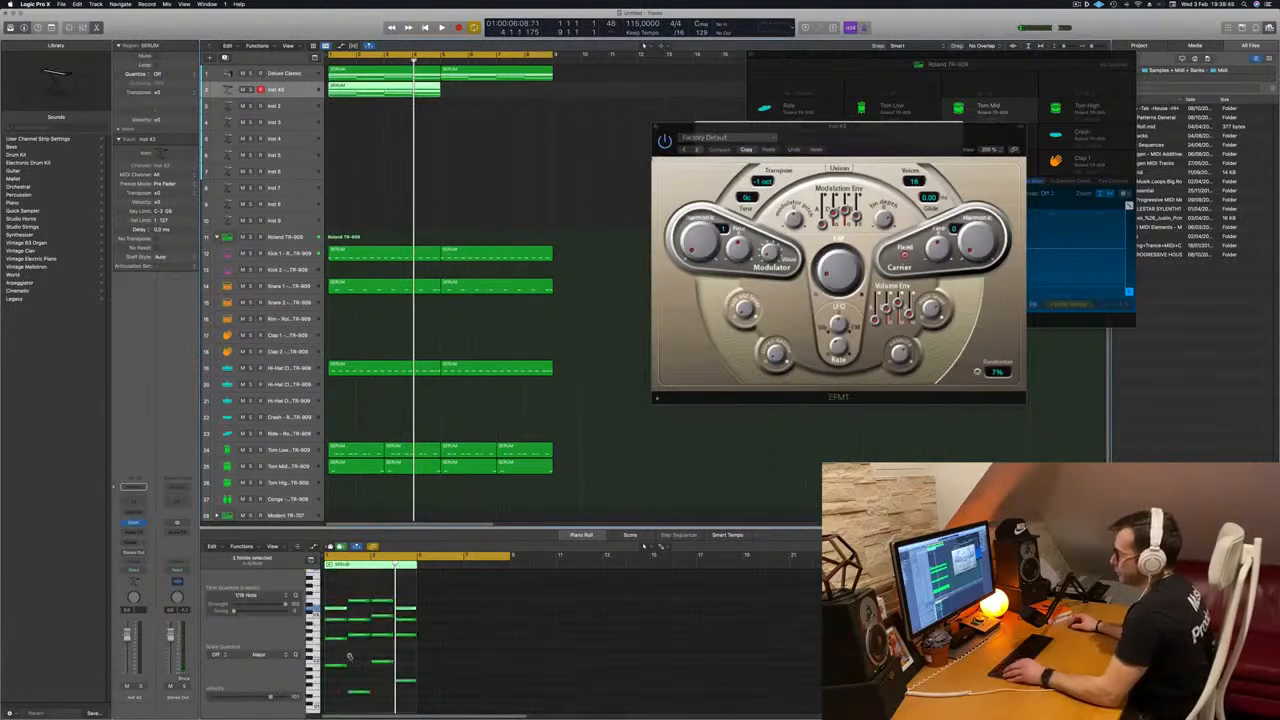
pyautogui.moveTo(336, 604); pyautogui.dragTo(406, 645)
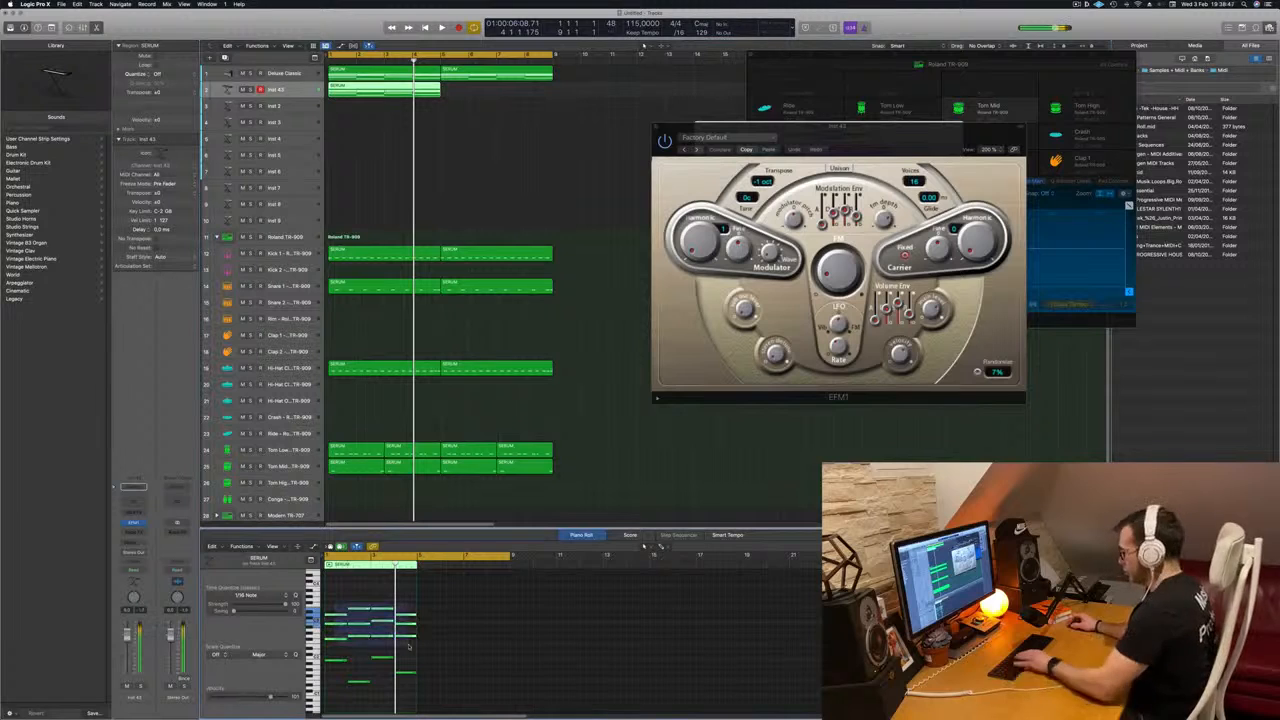
# Step: Select the four bass notes in the Inst 43 region and shorten them together to short hits during playback
pyautogui.press('space')
pyautogui.scroll(3, 366, 668)
pyautogui.scroll(2, 366, 668)
pyautogui.moveTo(358, 640); pyautogui.dragTo(504, 696)
pyautogui.moveTo(424, 682); pyautogui.dragTo(378, 684)
pyautogui.scroll(2, 378, 684)
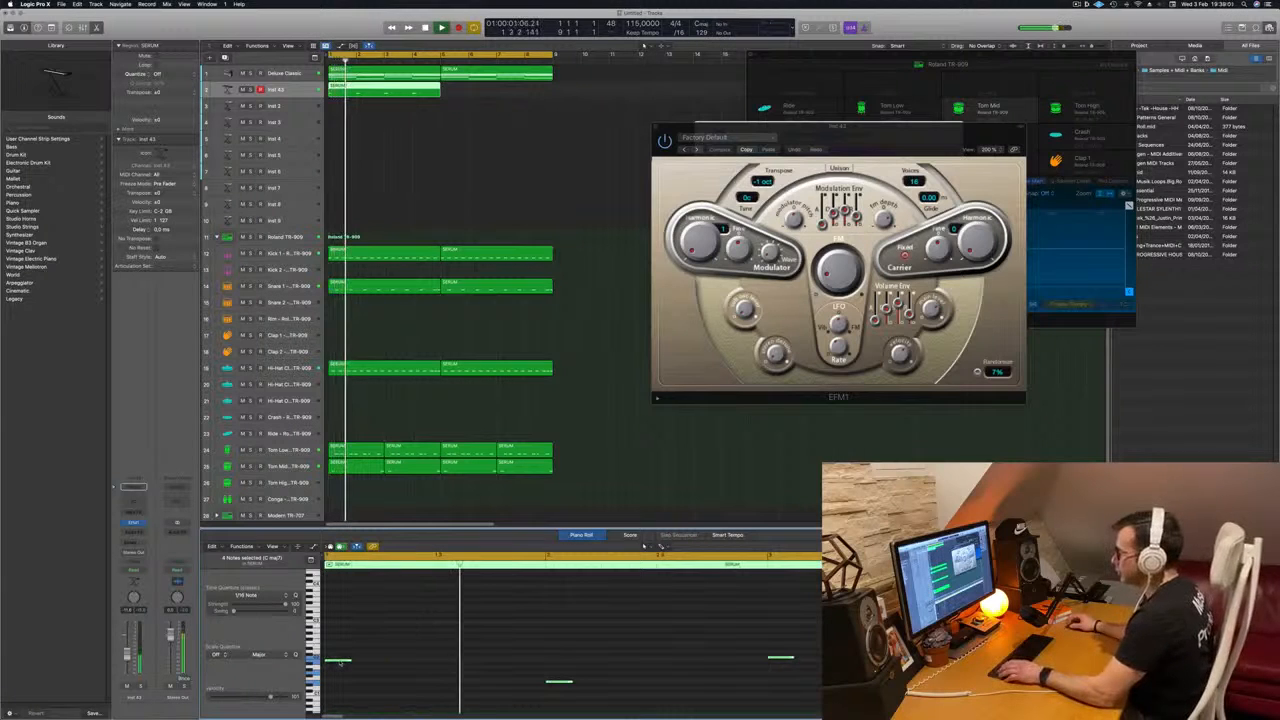
# Step: Copy the short bass notes further along within their bars to build a pattern of four hits per chord
pyautogui.moveTo(340, 665); pyautogui.dragTo(424, 666)
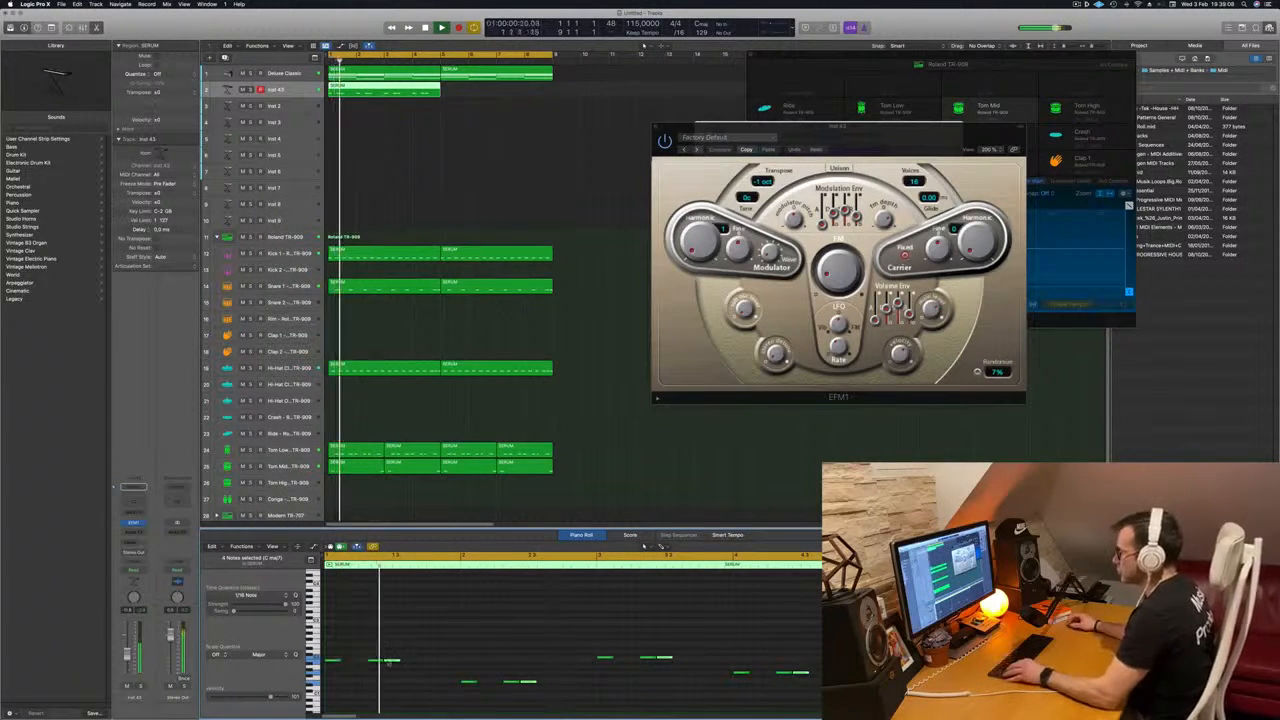
pyautogui.moveTo(392, 662); pyautogui.dragTo(428, 660)
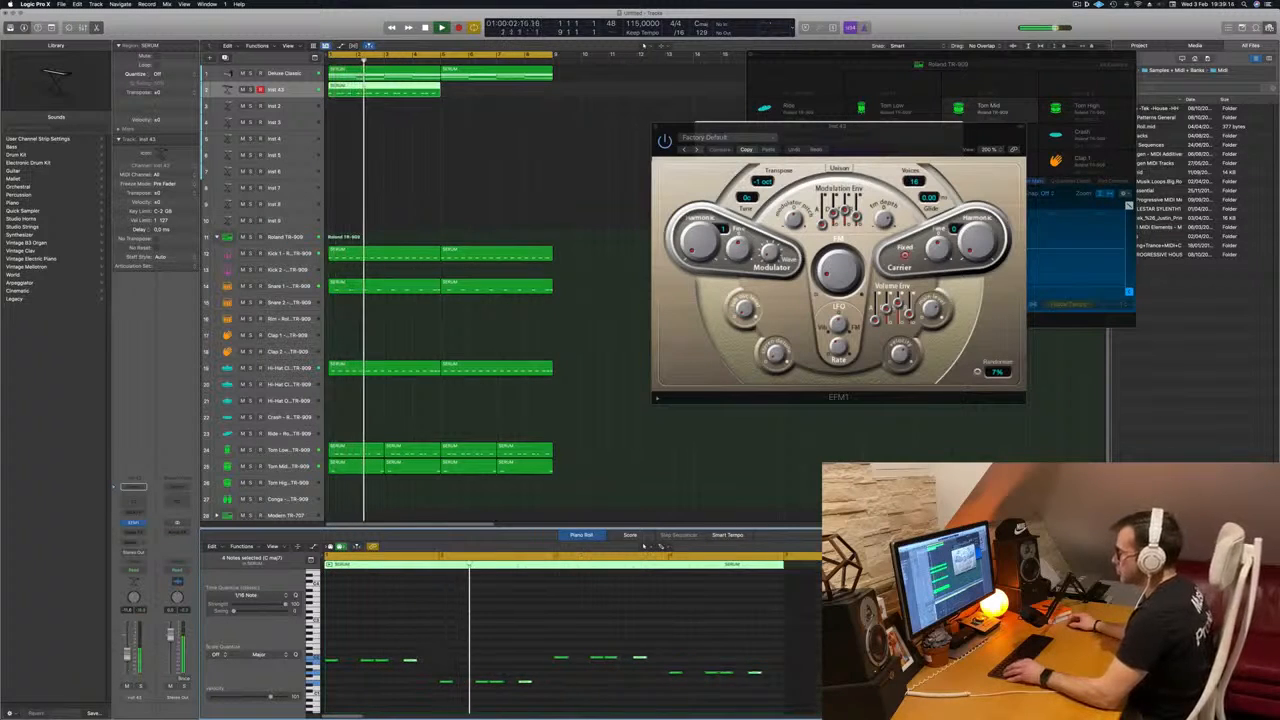
pyautogui.press('Return')
pyautogui.scroll(3, 390, 656)
# Step: Move the last bass hit of each bar slightly later and copy it directly behind itself for a fifth hit
pyautogui.moveTo(539, 663); pyautogui.dragTo(556, 662)
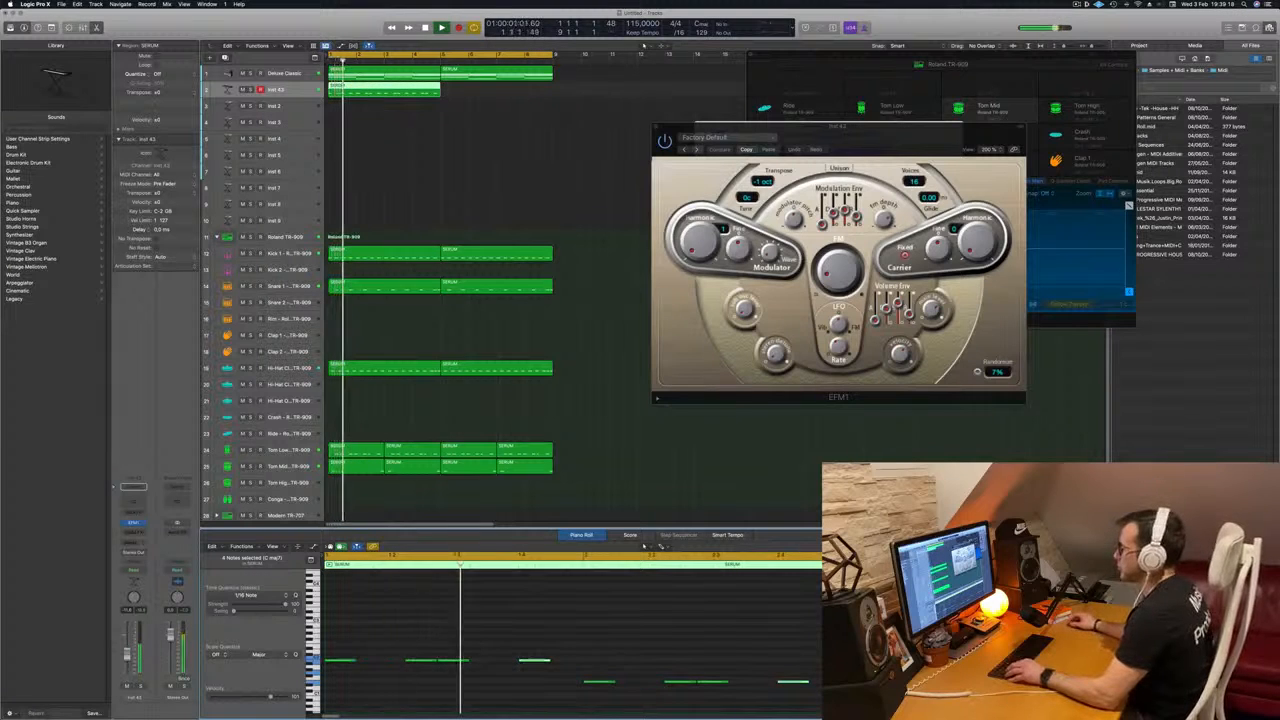
pyautogui.scroll(-2, 448, 649)
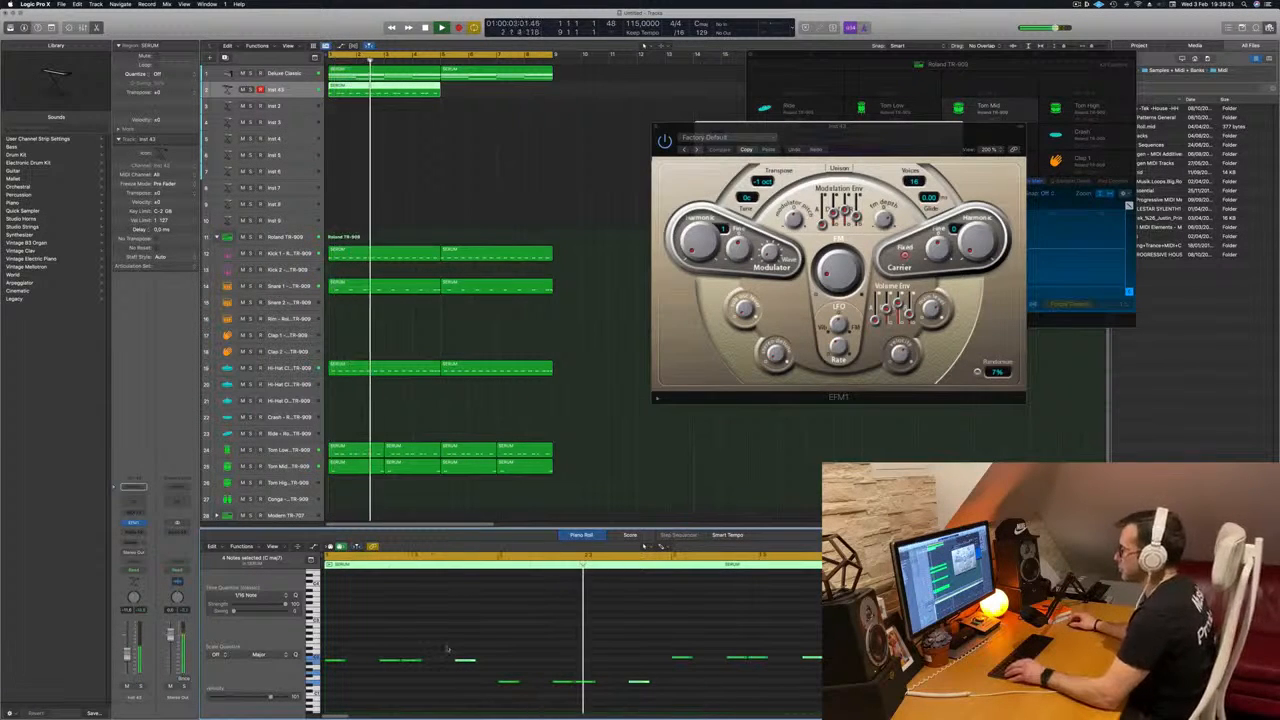
pyautogui.scroll(-2, 453, 628)
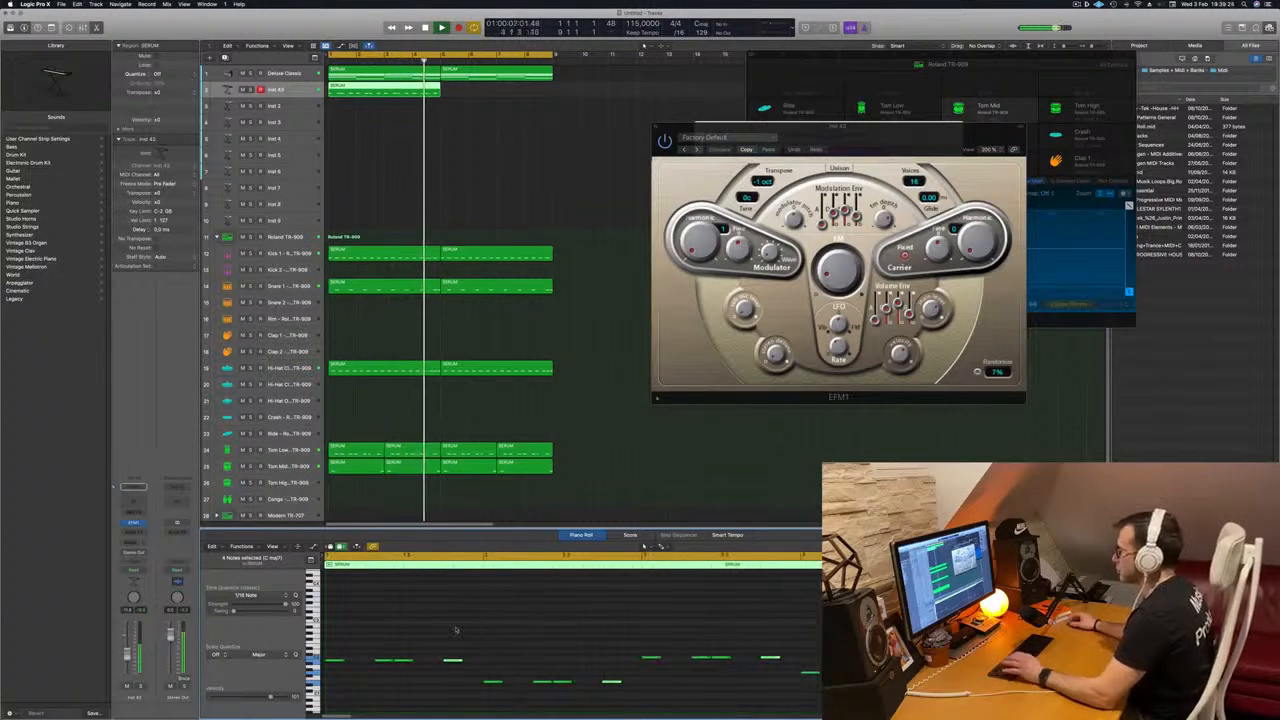
pyautogui.press('space')
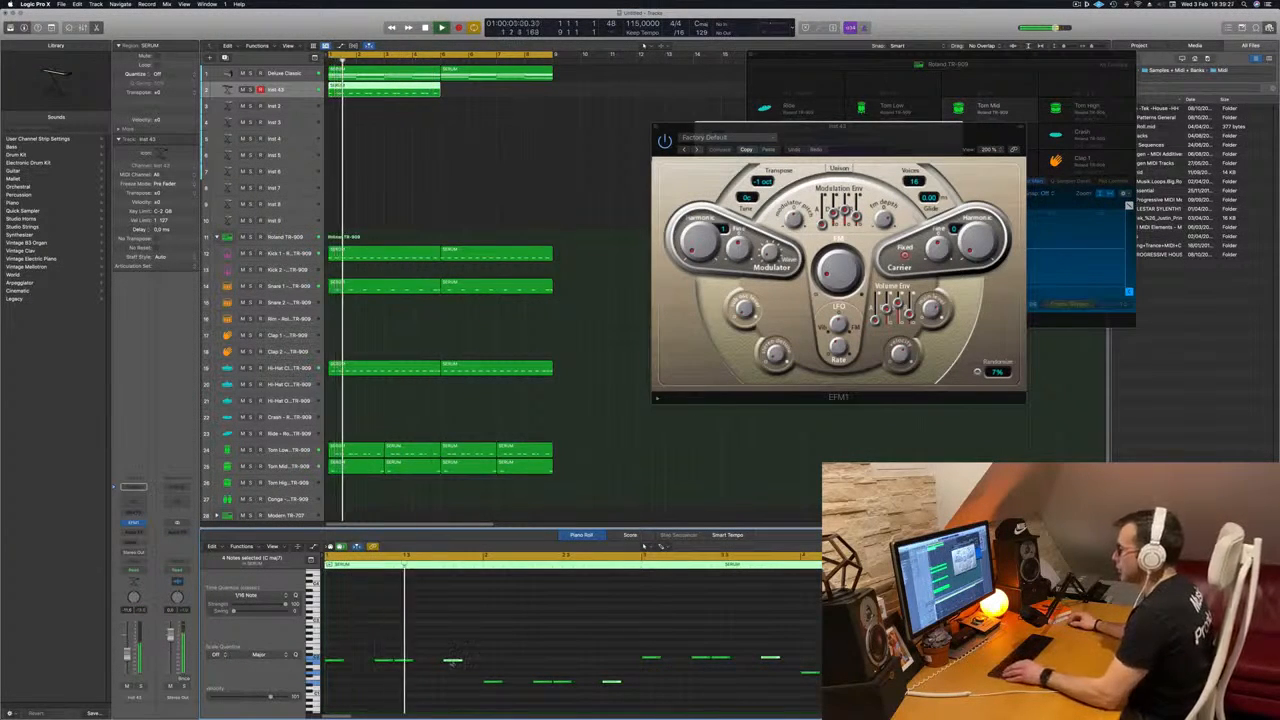
pyautogui.press('space')
pyautogui.press('space')
pyautogui.moveTo(453, 661); pyautogui.dragTo(473, 661)
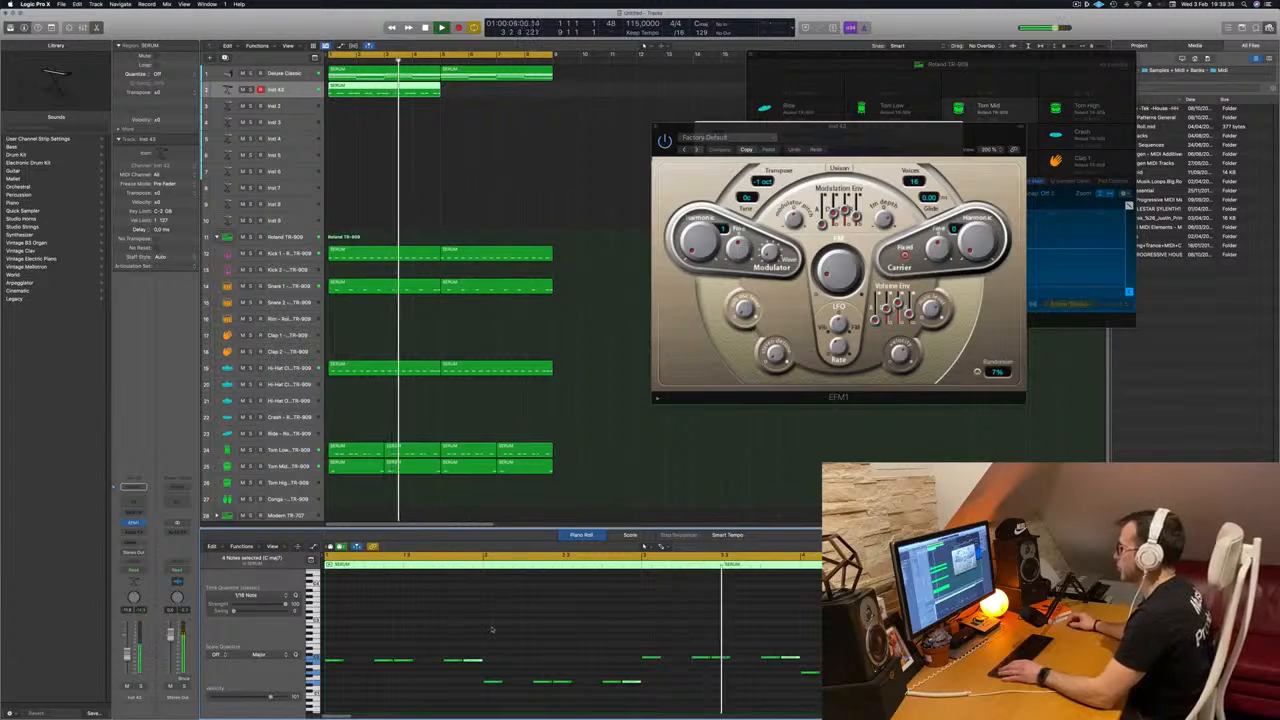
# Step: Copy the four-bar bass region on Inst 43 to bar 5 and play the loop from the start
pyautogui.click(508, 176)
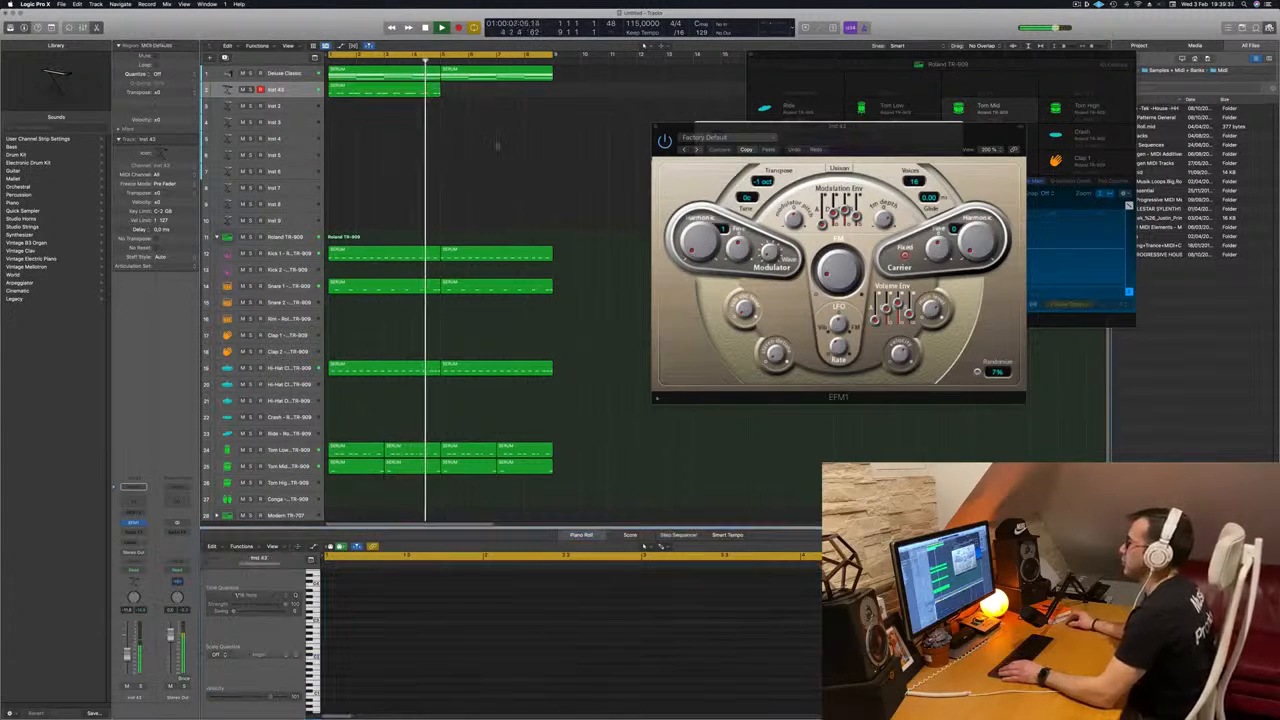
pyautogui.moveTo(377, 90); pyautogui.dragTo(488, 96)
pyautogui.press('space')
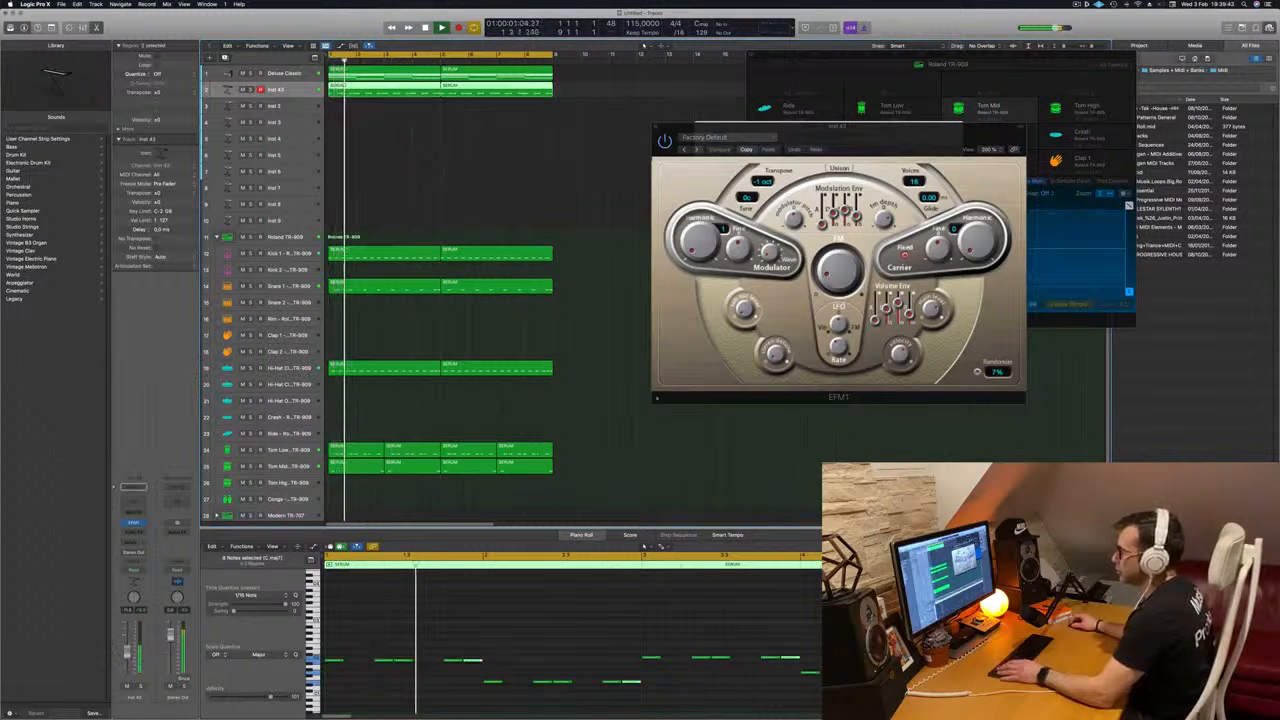
# Step: Insert a stereo Compressor on the Inst 43 track and set its side chain to Kick 1 - Roland TR-909
pyautogui.click(138, 531)
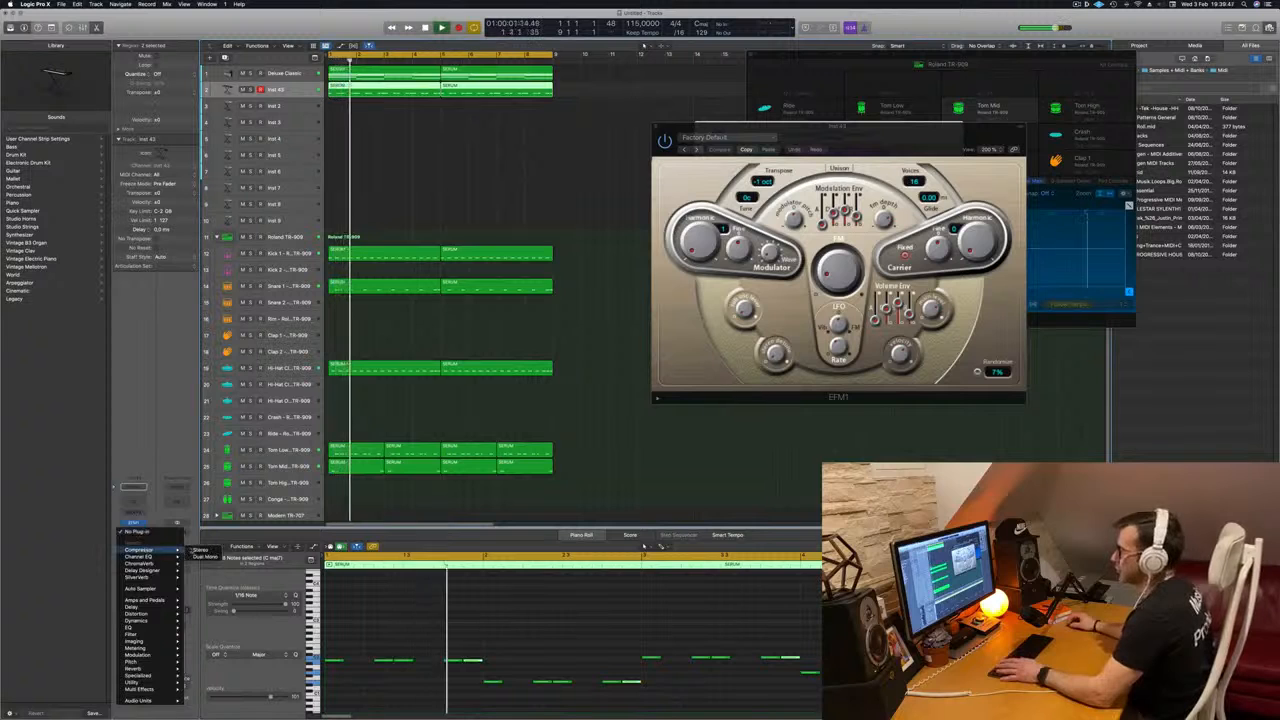
pyautogui.click(200, 550)
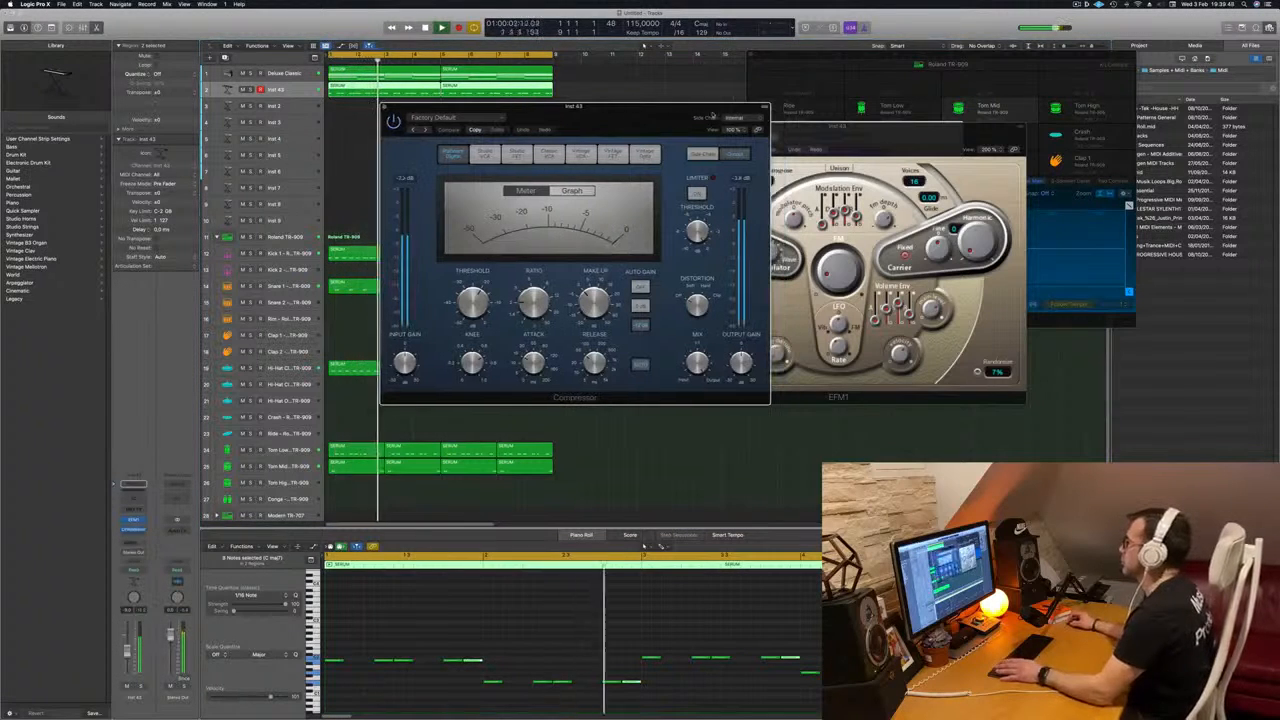
pyautogui.click(734, 117)
pyautogui.moveTo(739, 145)
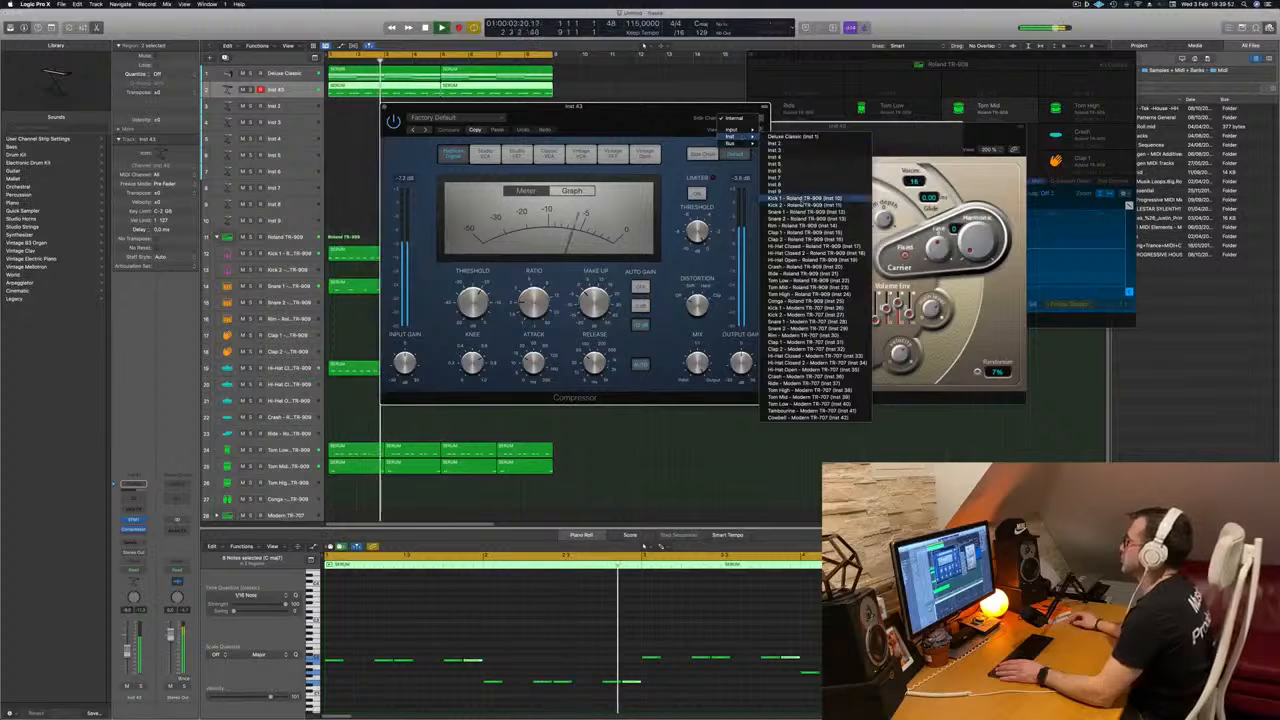
pyautogui.click(806, 198)
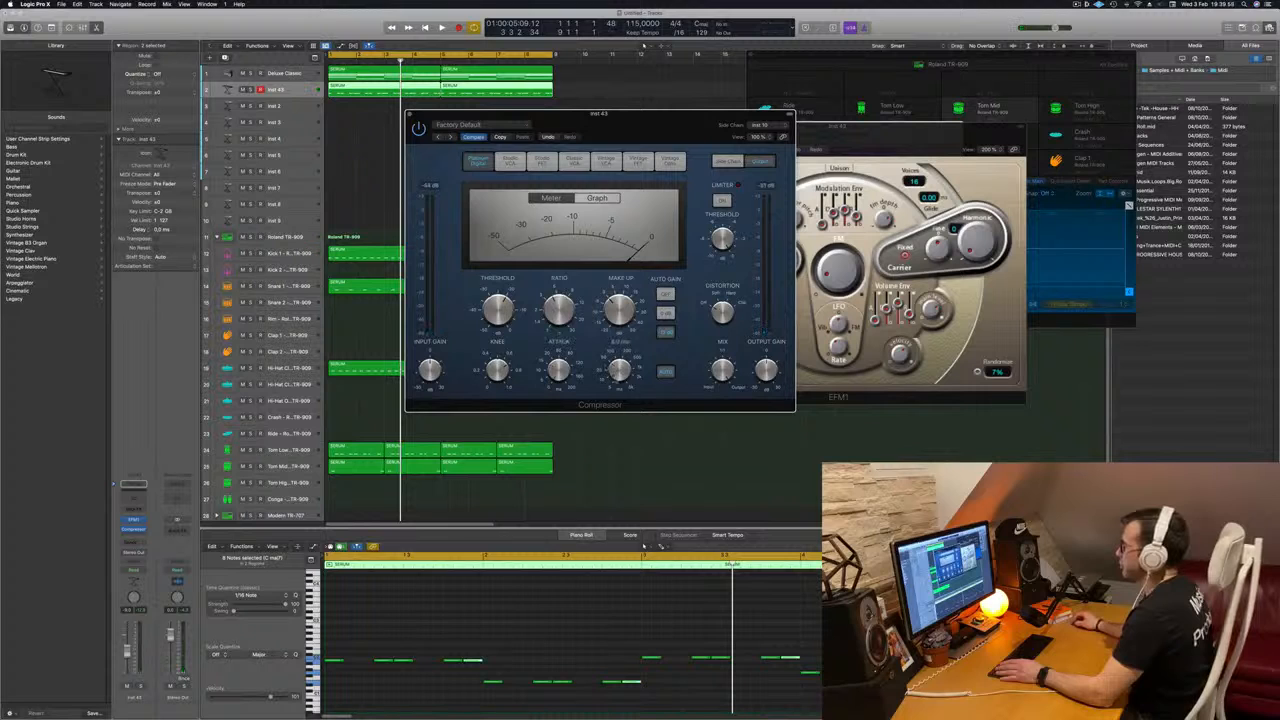
# Step: Play the loop with the side-chained bass, close the Compressor window and move the EFM1 window aside
pyautogui.press('space')
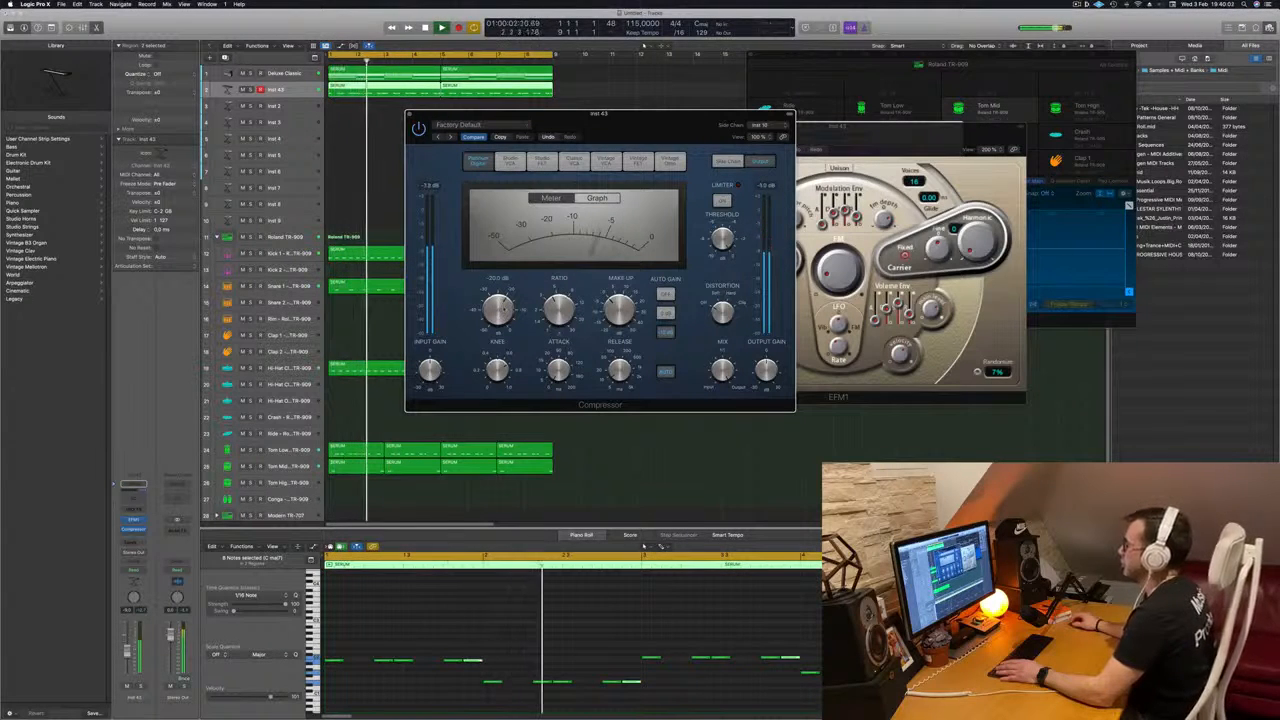
pyautogui.moveTo(618, 130); pyautogui.dragTo(670, 181)
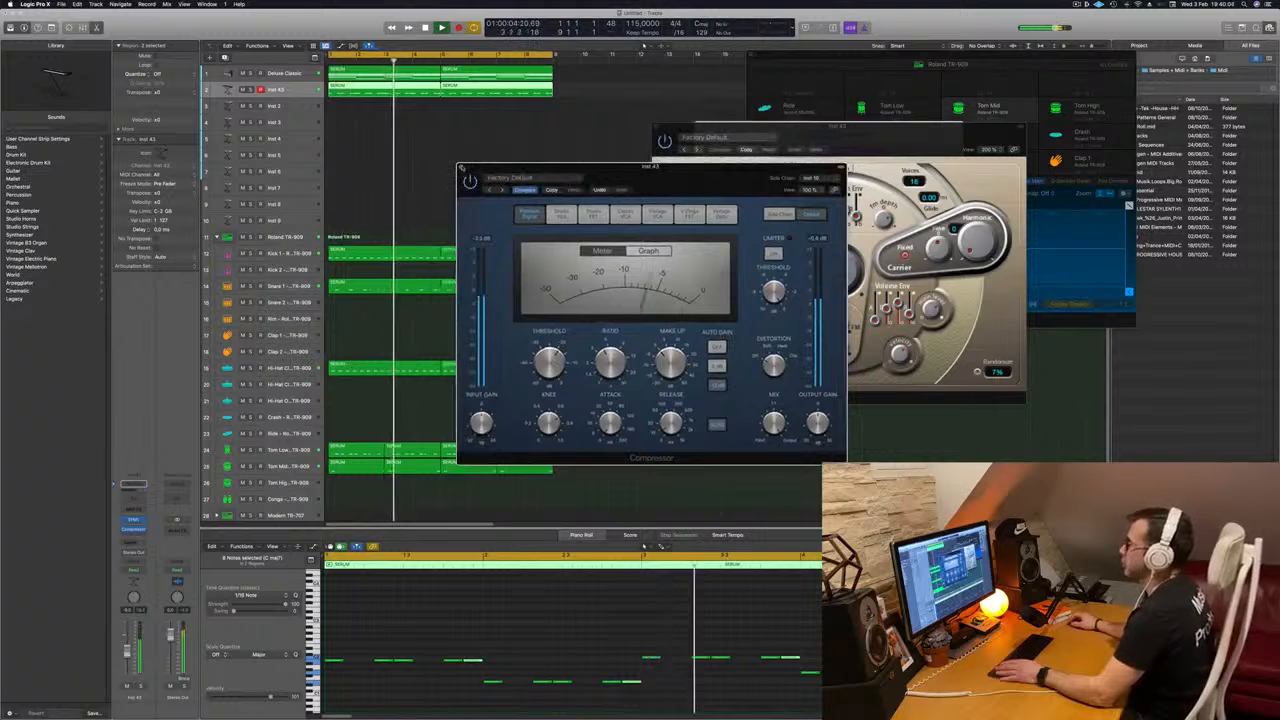
pyautogui.click(461, 164)
pyautogui.moveTo(833, 132); pyautogui.dragTo(1094, 229)
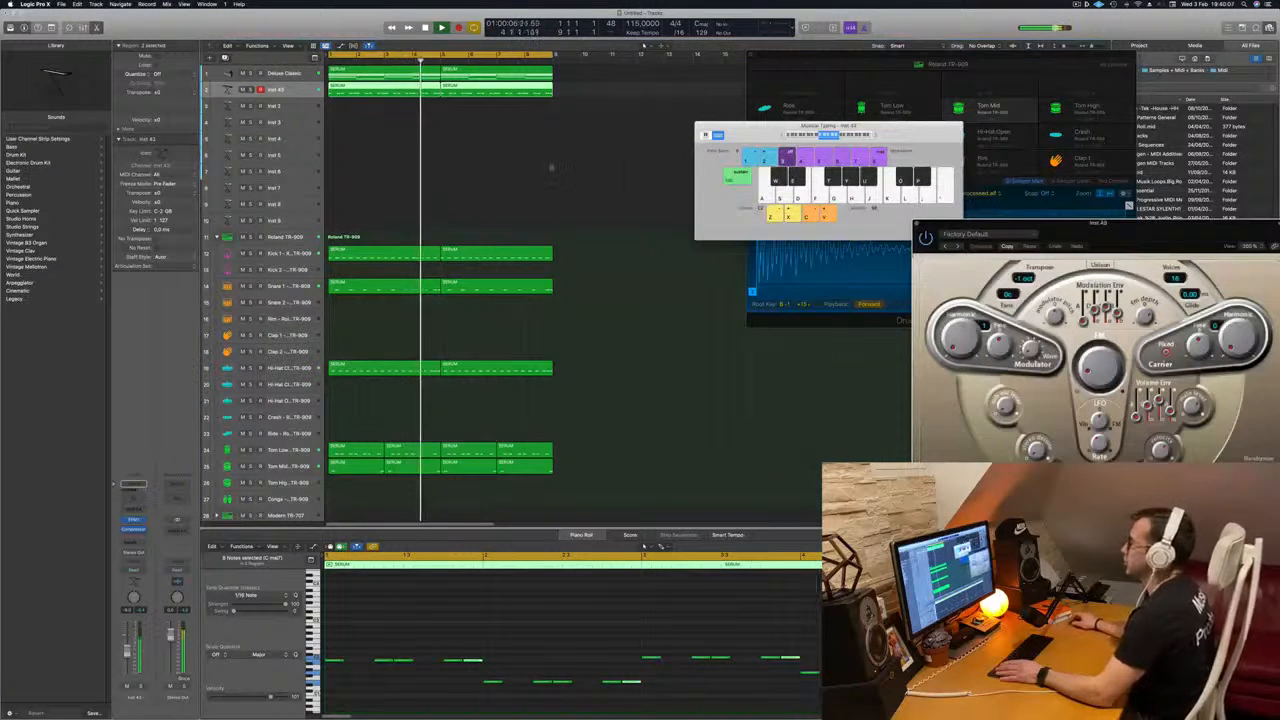
pyautogui.click(394, 193)
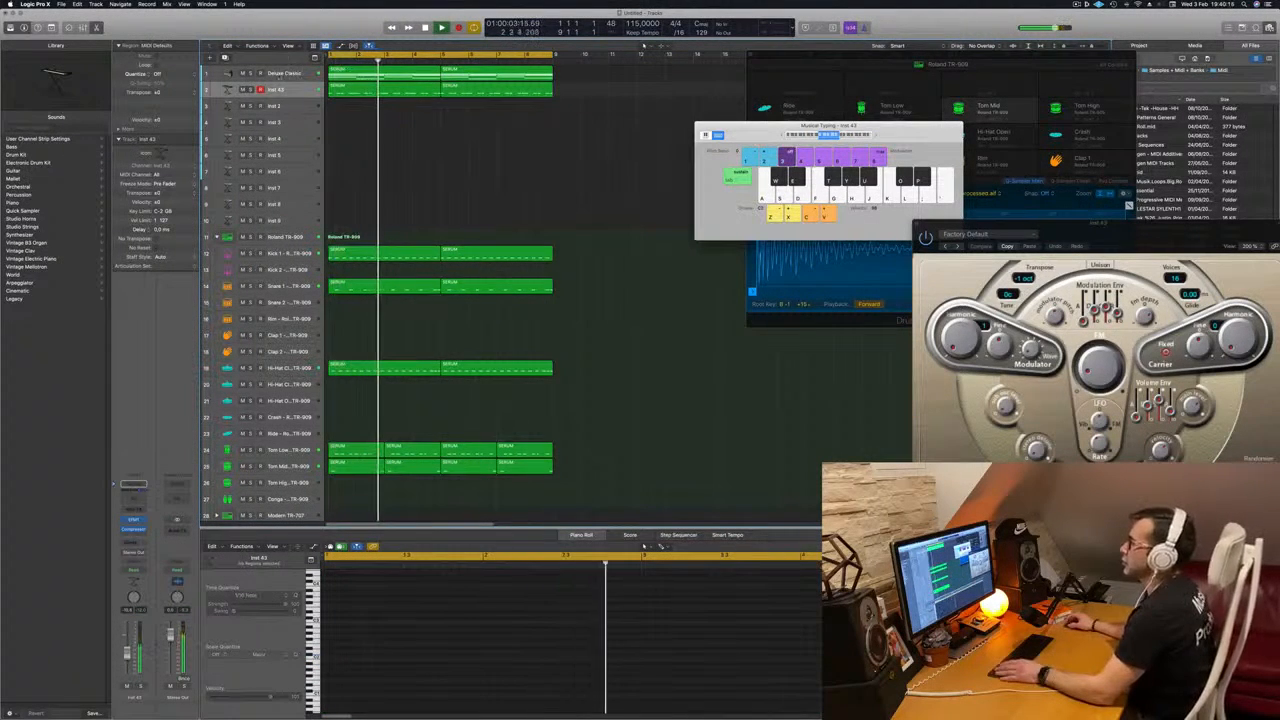
# Step: Open the Channel EQ of the Deluxe Classic track, enable its high-cut band at 17000 Hz, and move the EQ window aside
pyautogui.click(285, 73)
pyautogui.press('Return')
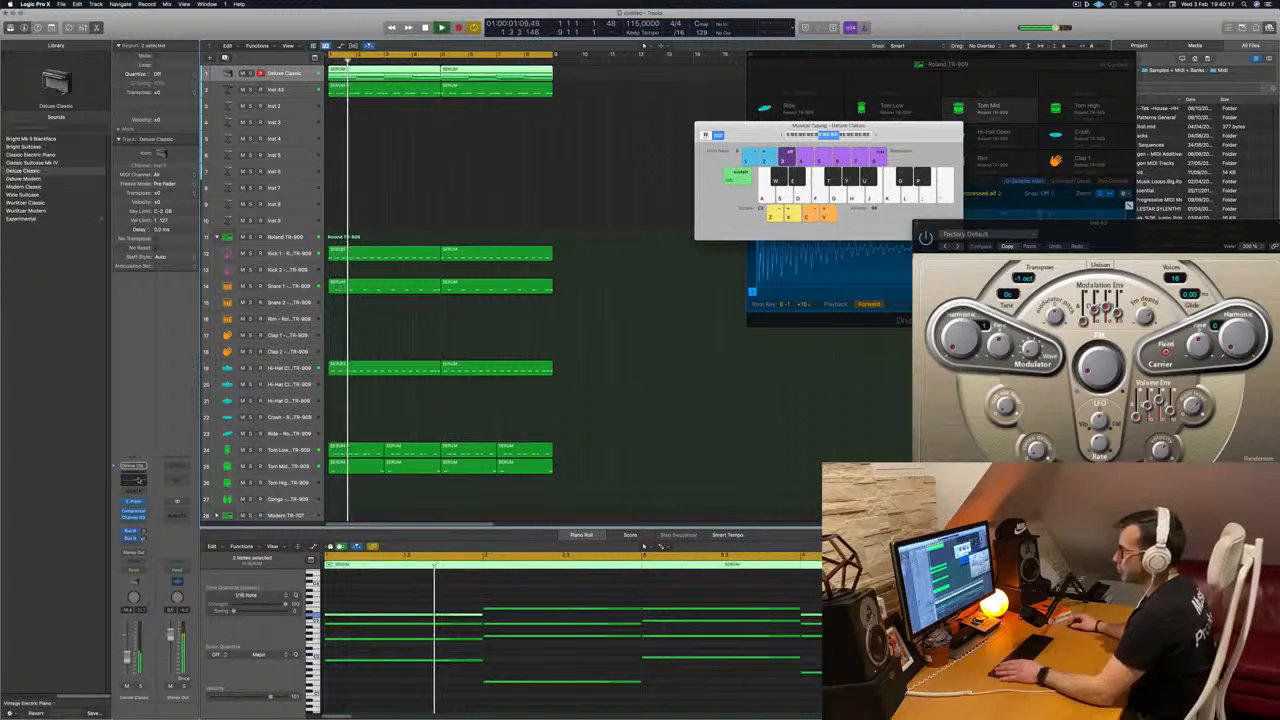
pyautogui.click(139, 480)
pyautogui.click(990, 149)
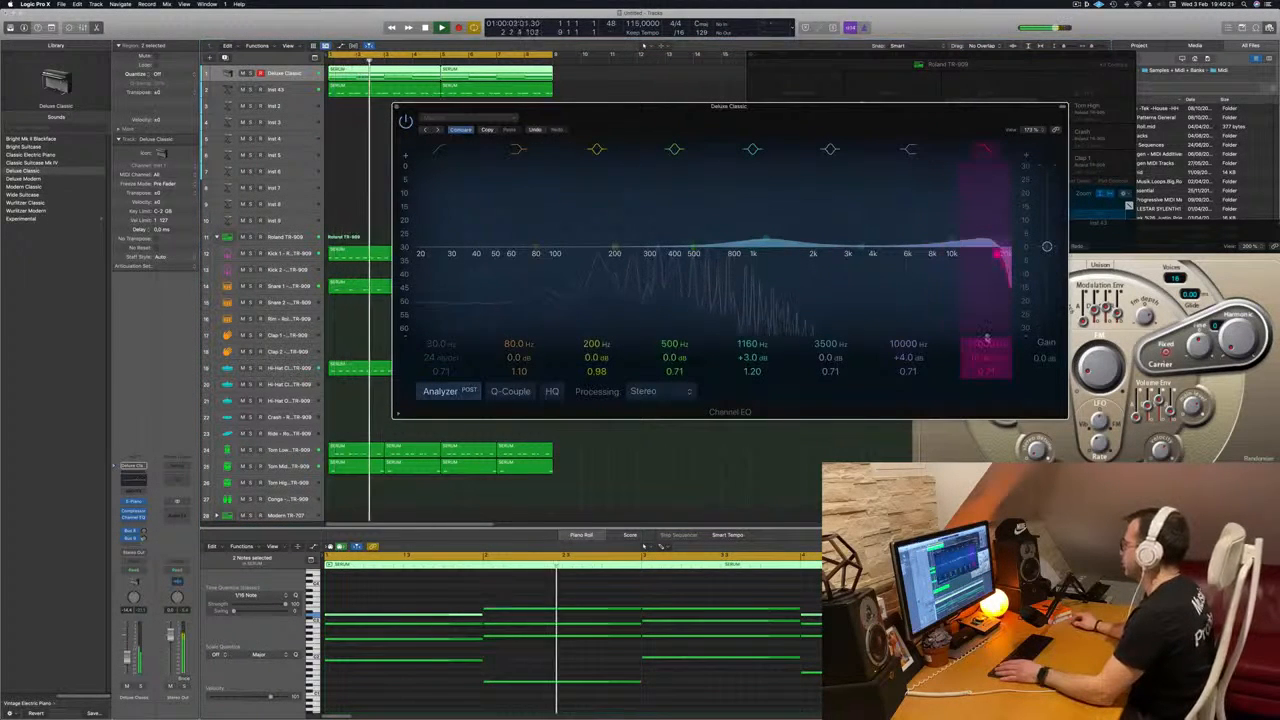
pyautogui.press('space')
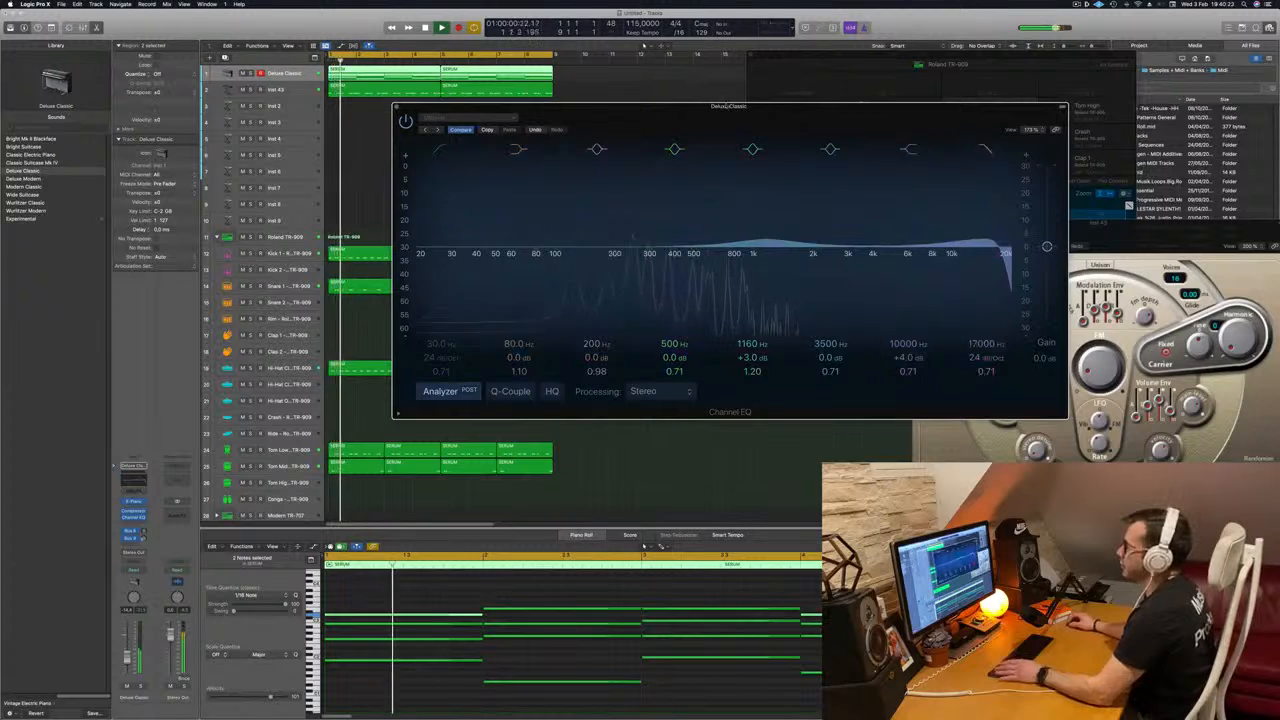
pyautogui.moveTo(634, 107); pyautogui.dragTo(885, 102)
pyautogui.press('space')
pyautogui.press('space')
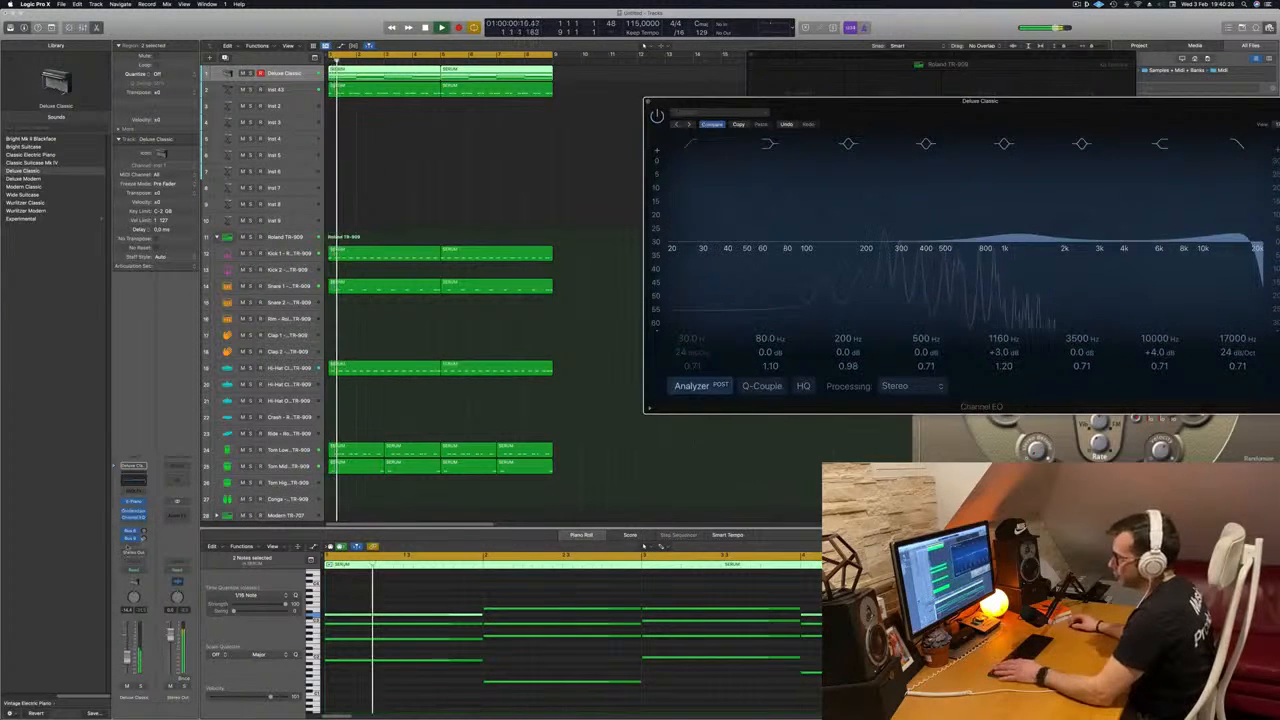
# Step: Insert the stereo Step FX multi-effect in an empty audio effect slot of the Deluxe Classic track
pyautogui.click(132, 544)
pyautogui.click(132, 544)
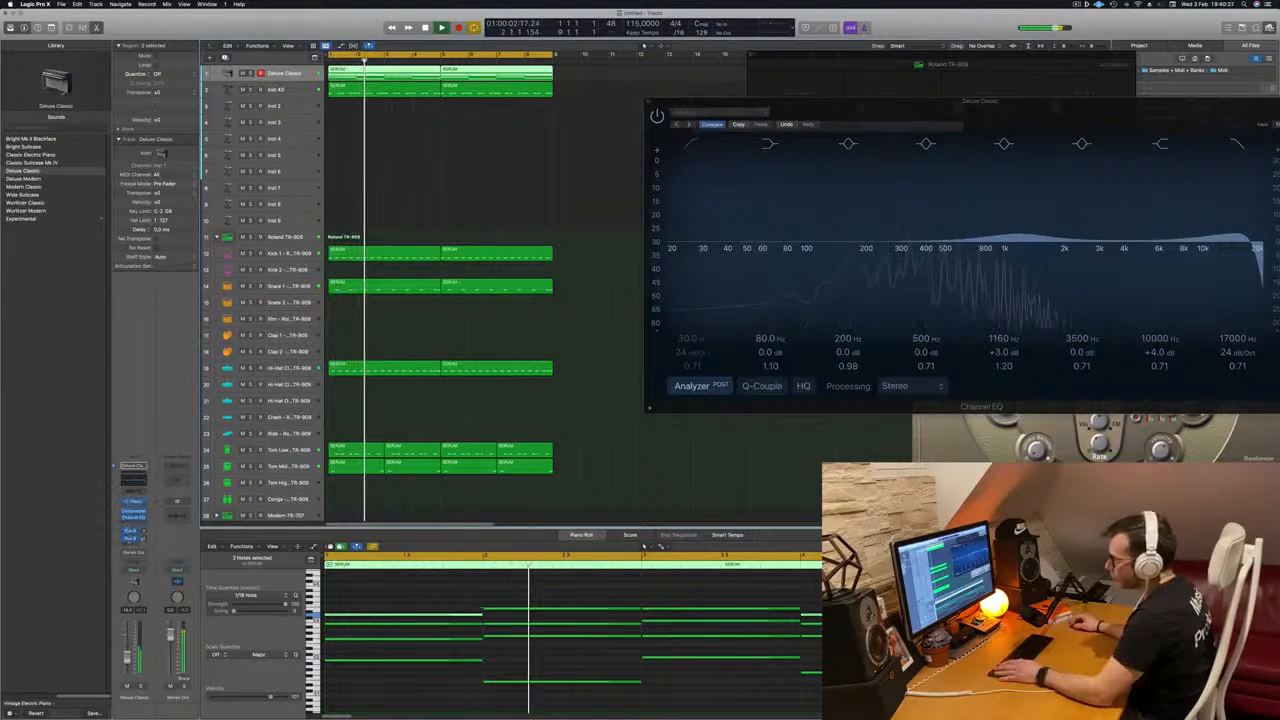
pyautogui.click(133, 514)
pyautogui.click(134, 522)
pyautogui.click(134, 523)
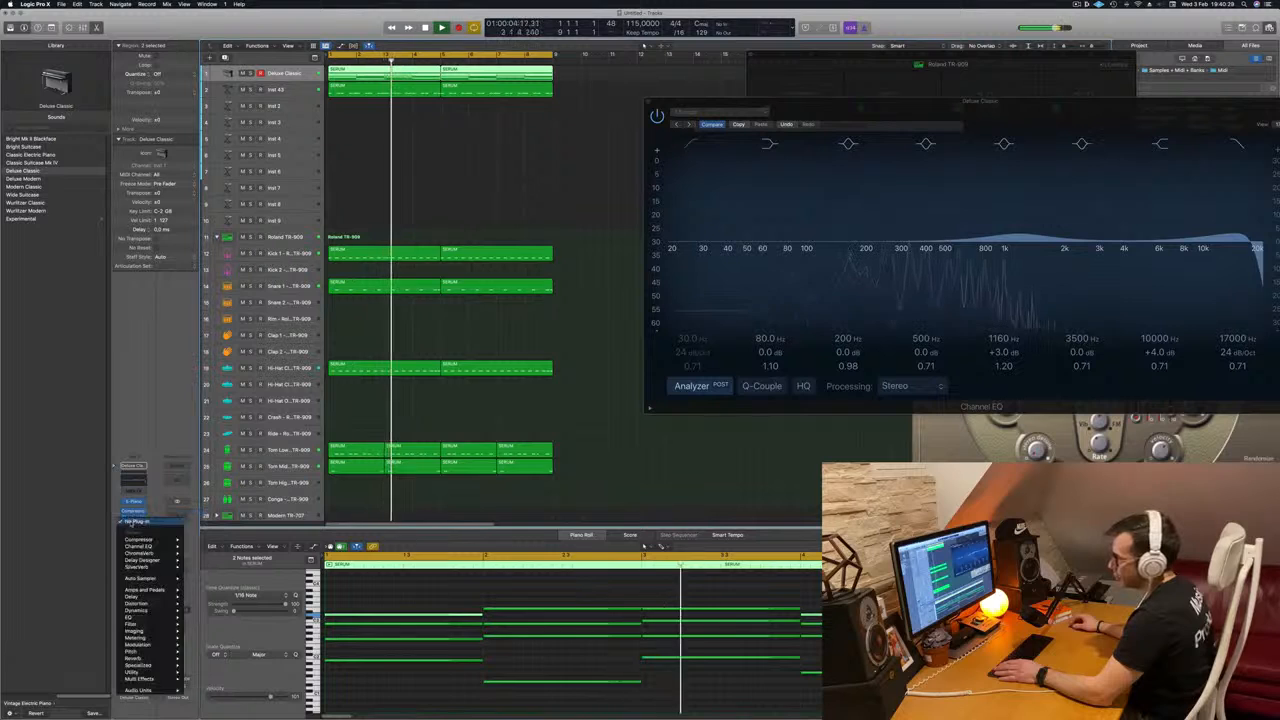
pyautogui.moveTo(145, 690)
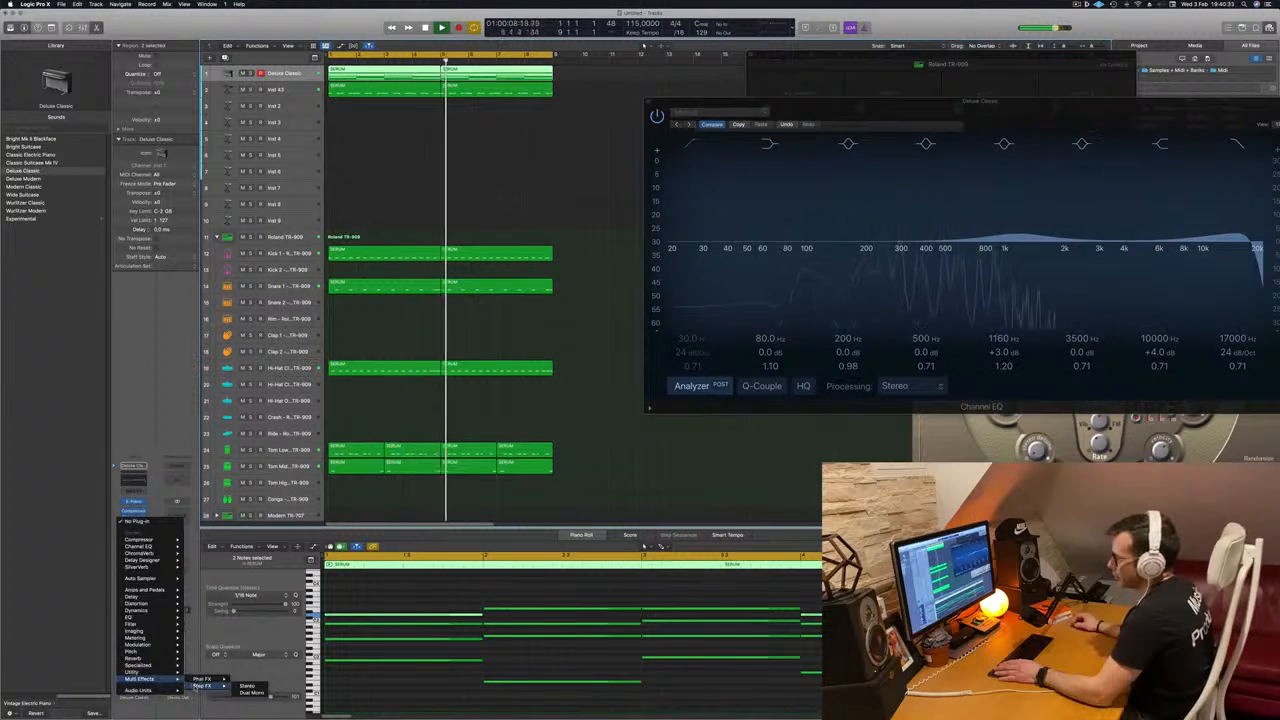
pyautogui.click(247, 686)
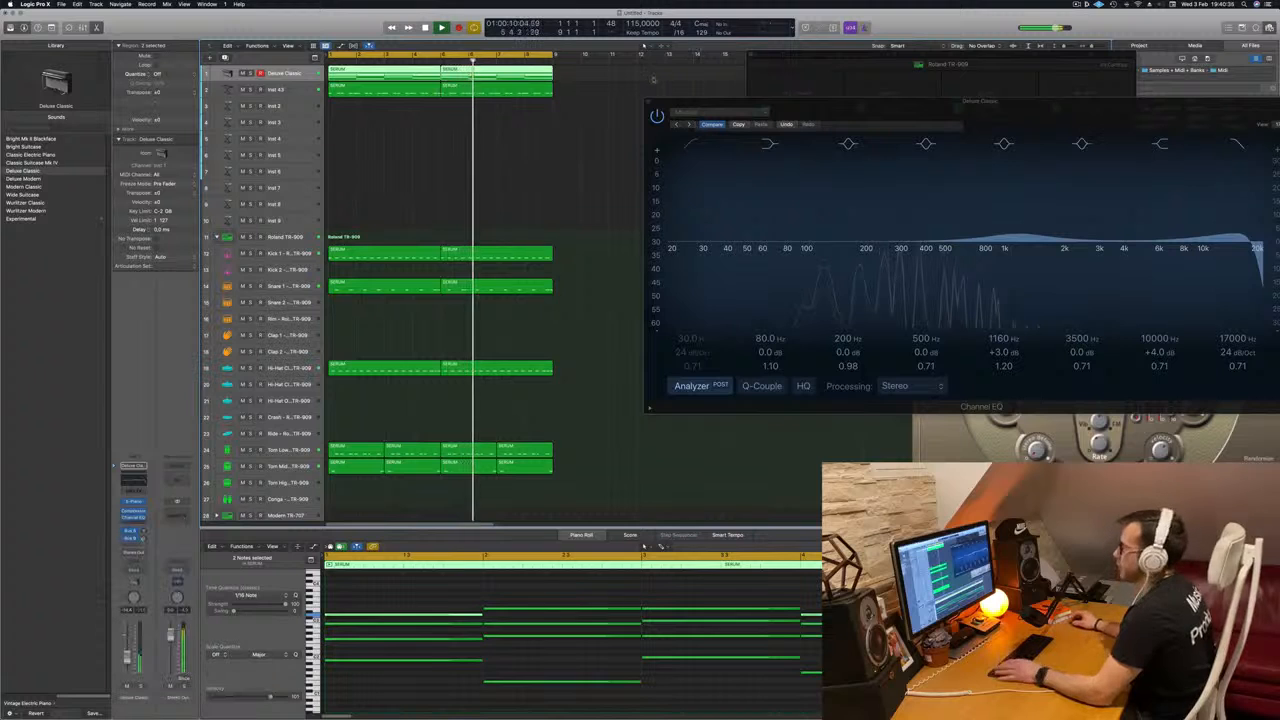
# Step: Move the Step FX window to a clear area and advance through its presets from Factory Default to audition them
pyautogui.moveTo(459, 136); pyautogui.dragTo(395, 190)
pyautogui.moveTo(491, 175); pyautogui.dragTo(601, 223)
pyautogui.click(455, 234)
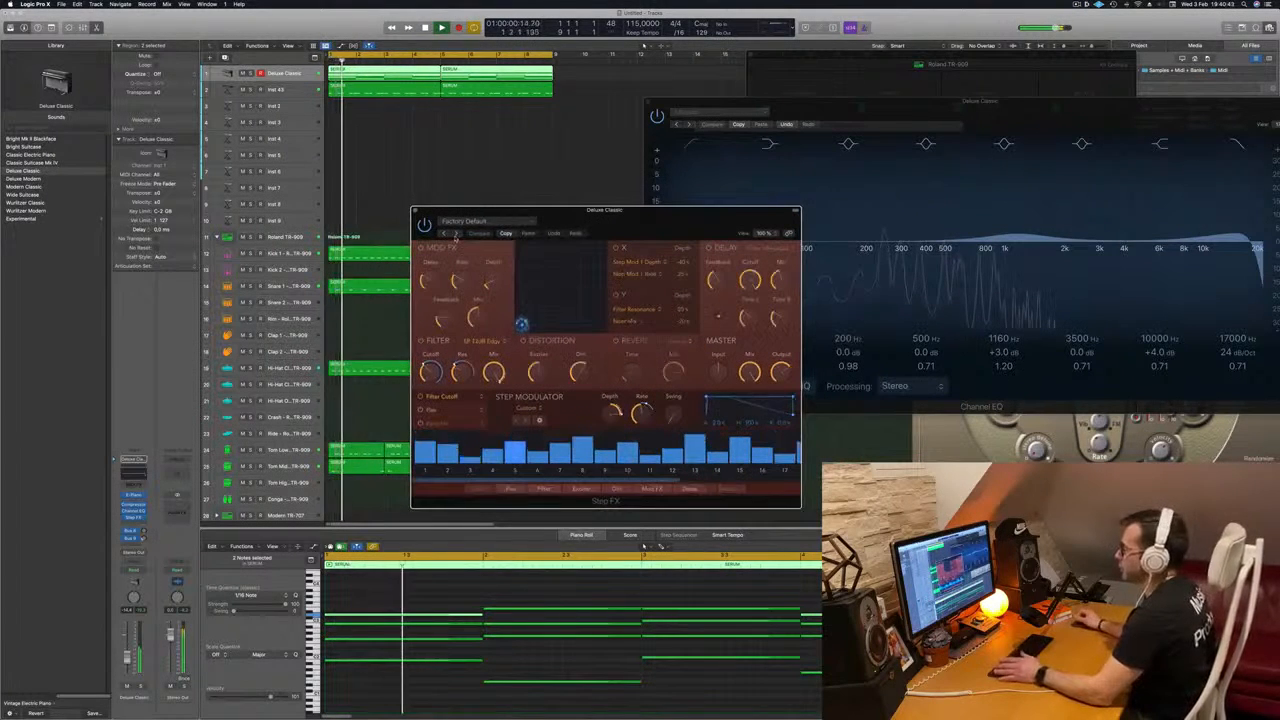
pyautogui.click(455, 234)
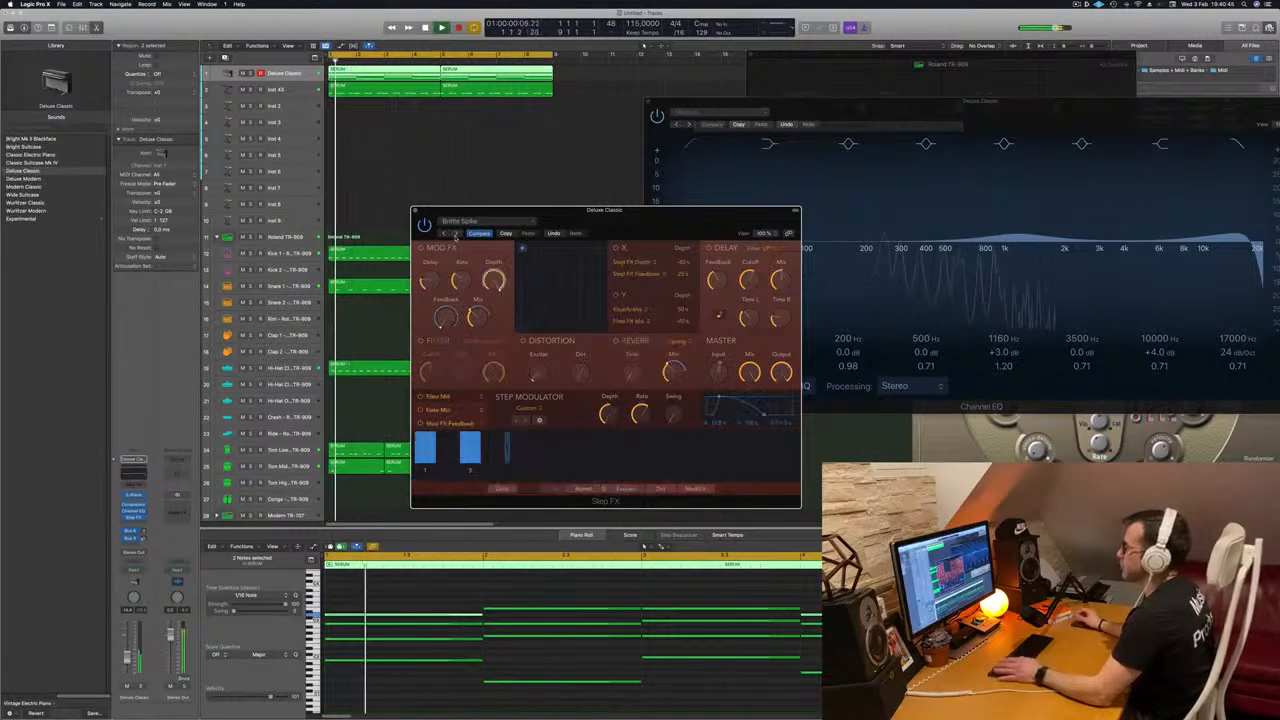
# Step: Load the Warped preset Fluff Verb in Step FX and advance to Lunar Walk
pyautogui.click(506, 223)
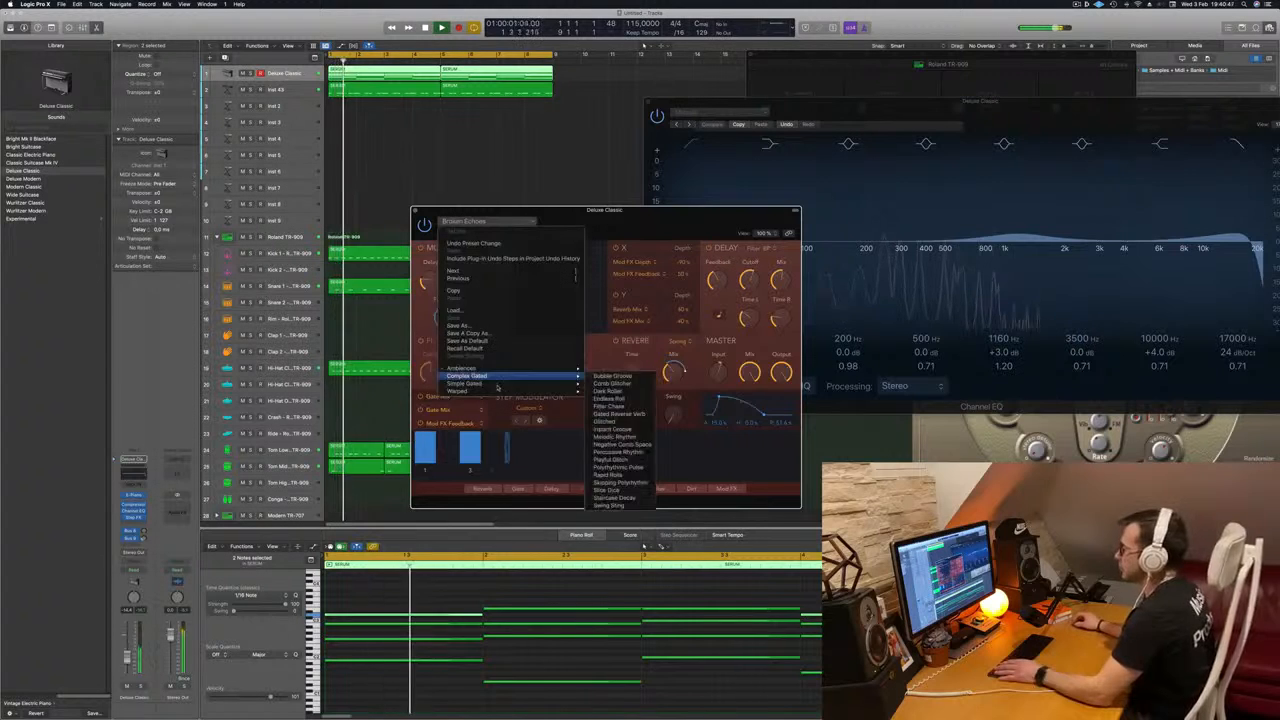
pyautogui.moveTo(497, 391)
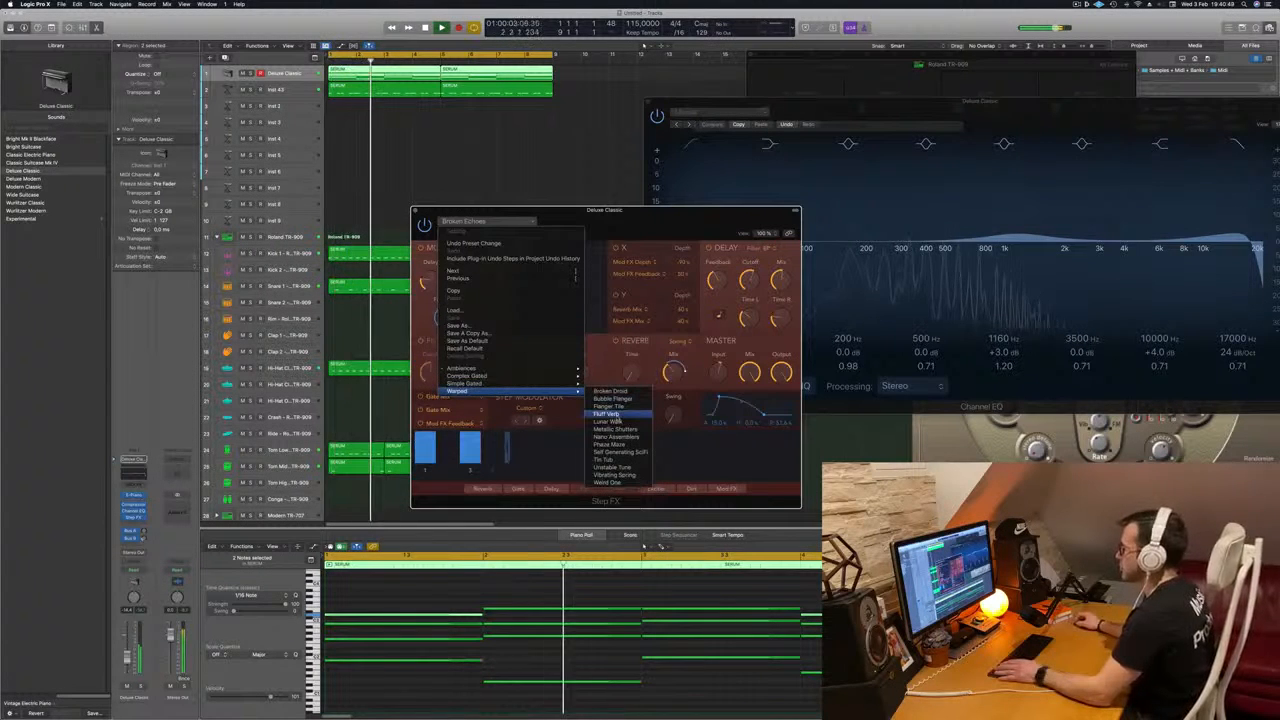
pyautogui.click(634, 229)
pyautogui.moveTo(634, 229); pyautogui.dragTo(640, 252)
pyautogui.click(450, 256)
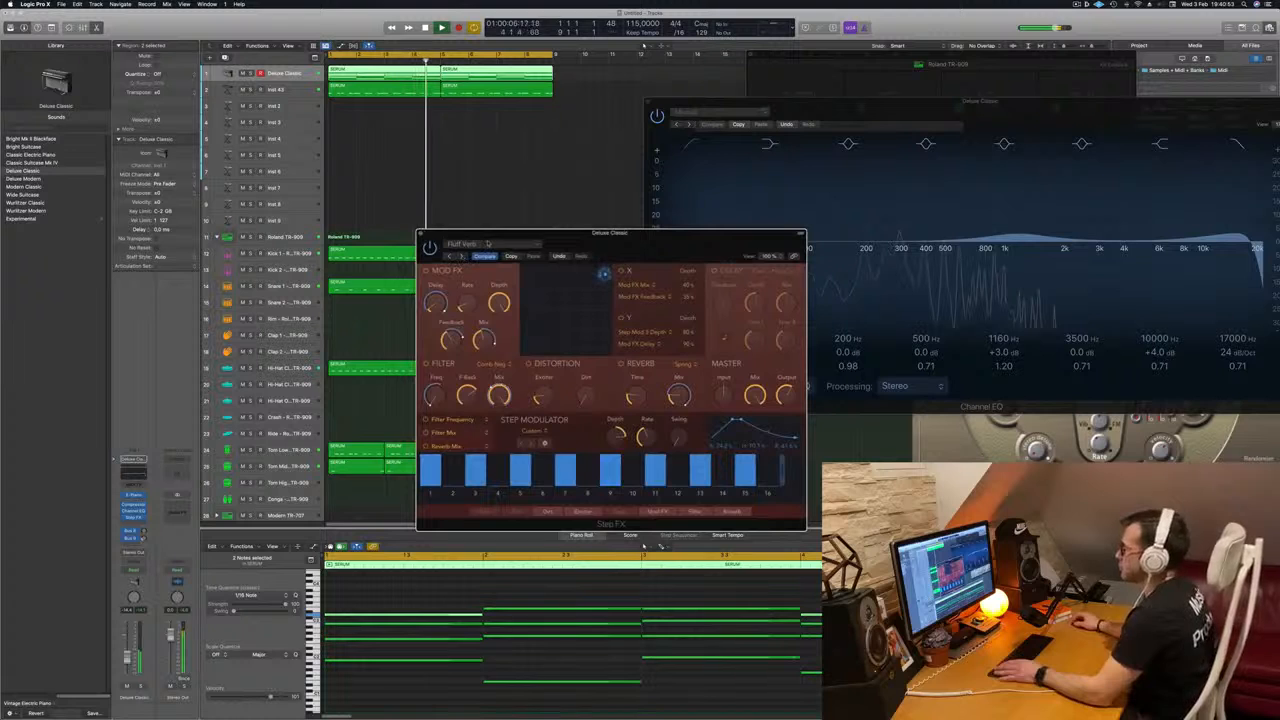
pyautogui.moveTo(637, 241); pyautogui.dragTo(602, 242)
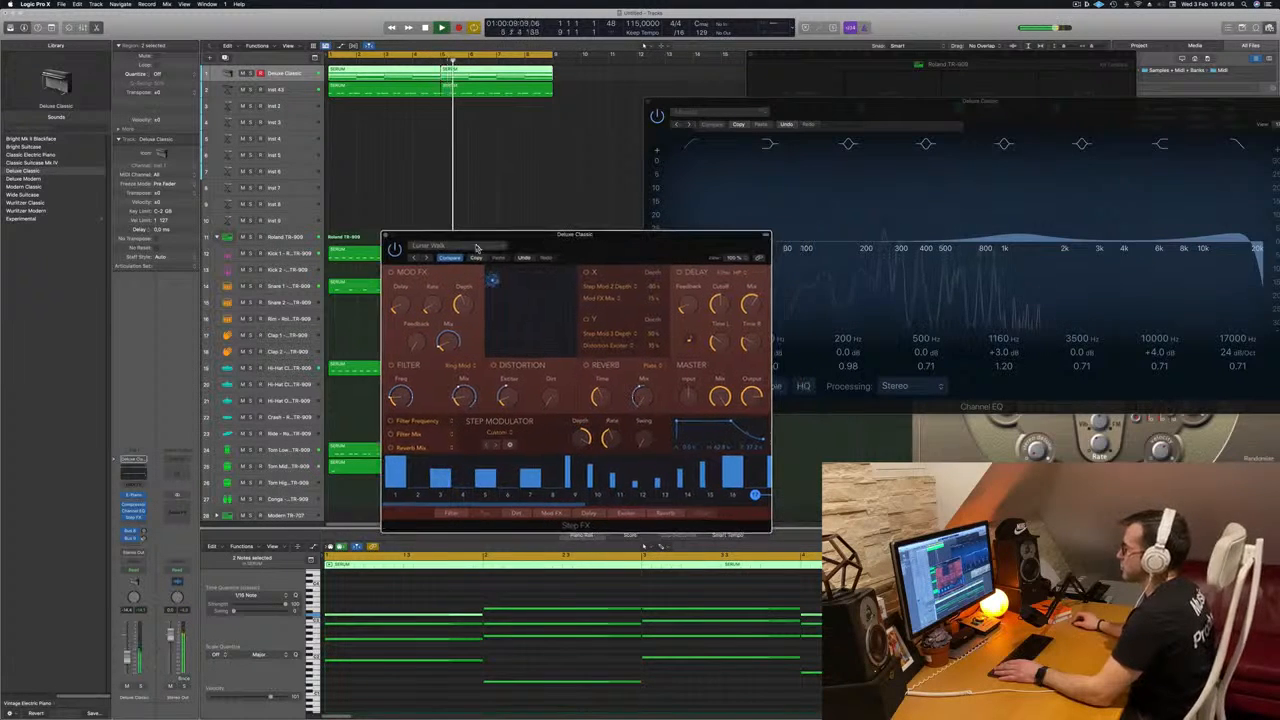
# Step: Load the Complex Gated preset Endless Roll in Step FX and advance to Filter Chase
pyautogui.click(477, 247)
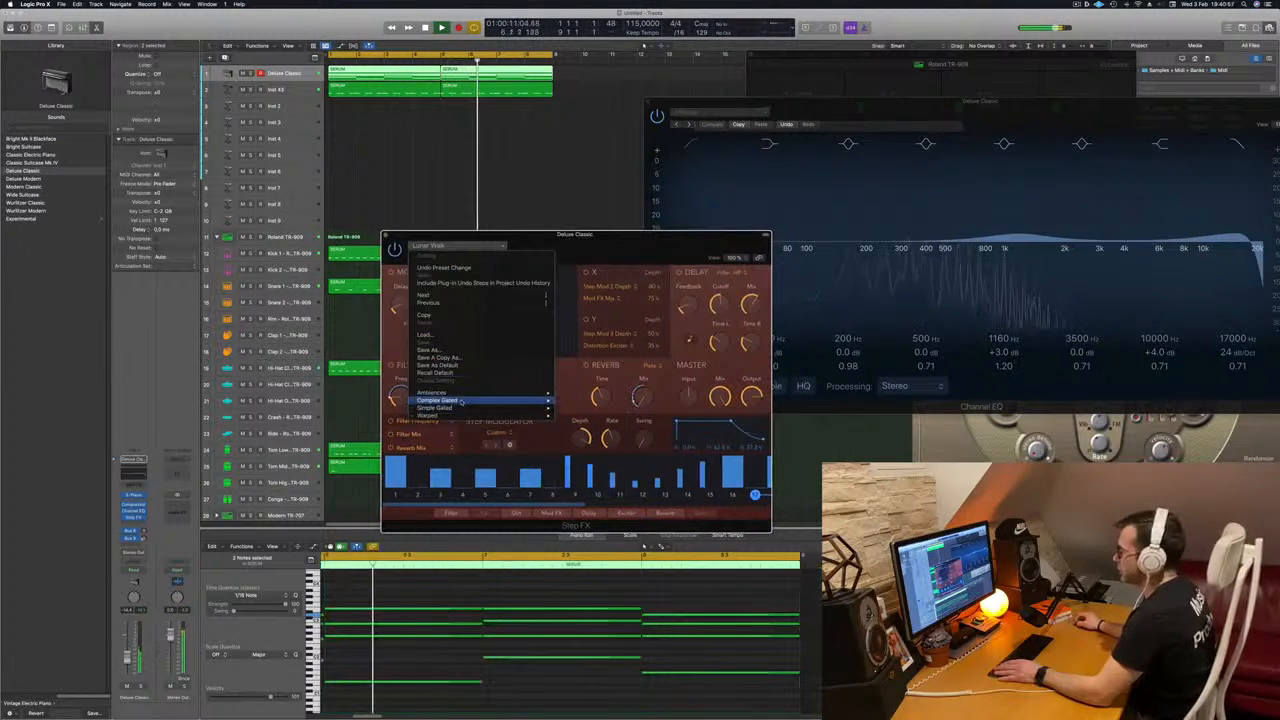
pyautogui.moveTo(461, 402)
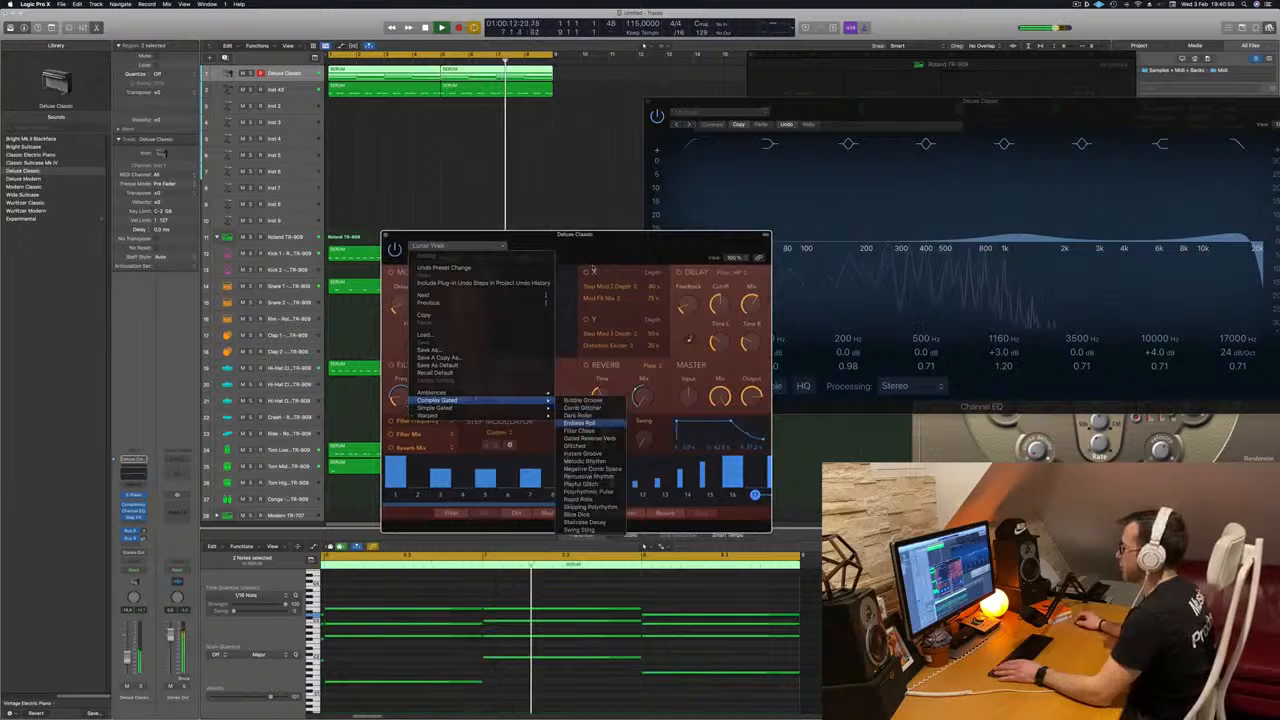
pyautogui.click(582, 423)
pyautogui.moveTo(617, 241); pyautogui.dragTo(705, 180)
pyautogui.click(415, 289)
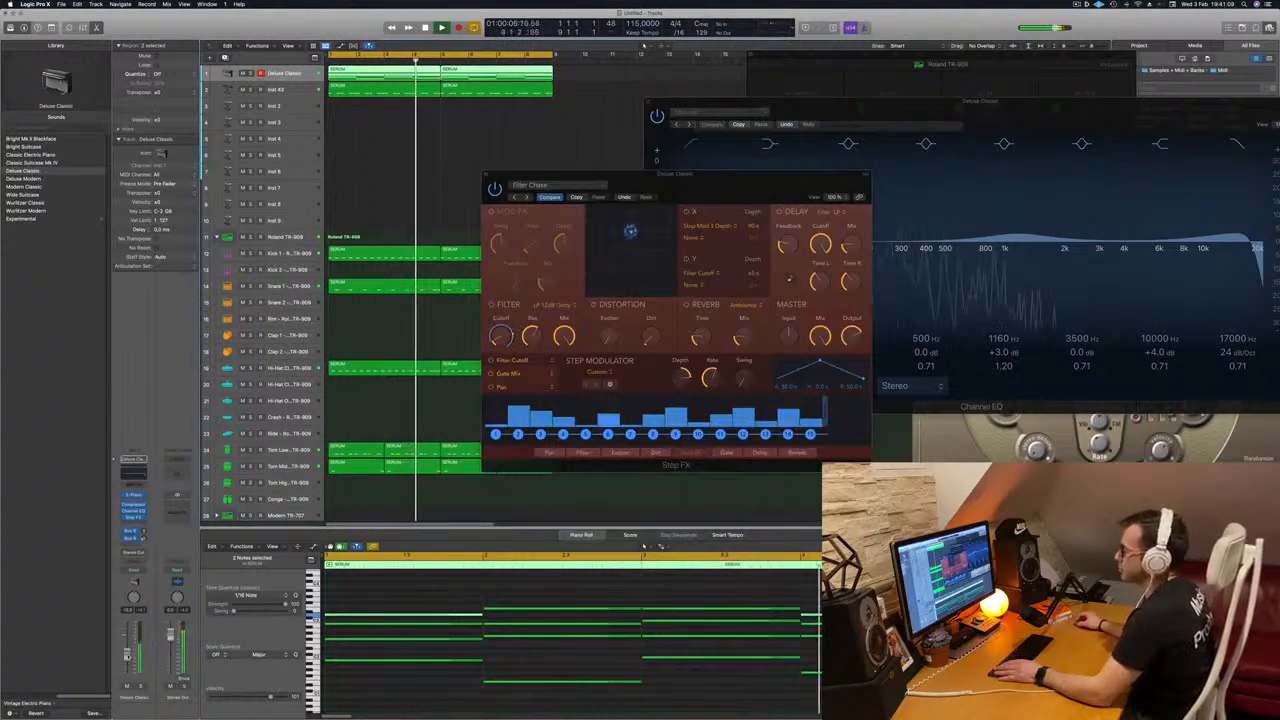
# Step: Lower the master Mix of the Filter Chase preset, replay the loop from the start and close the Step FX window
pyautogui.click(822, 340)
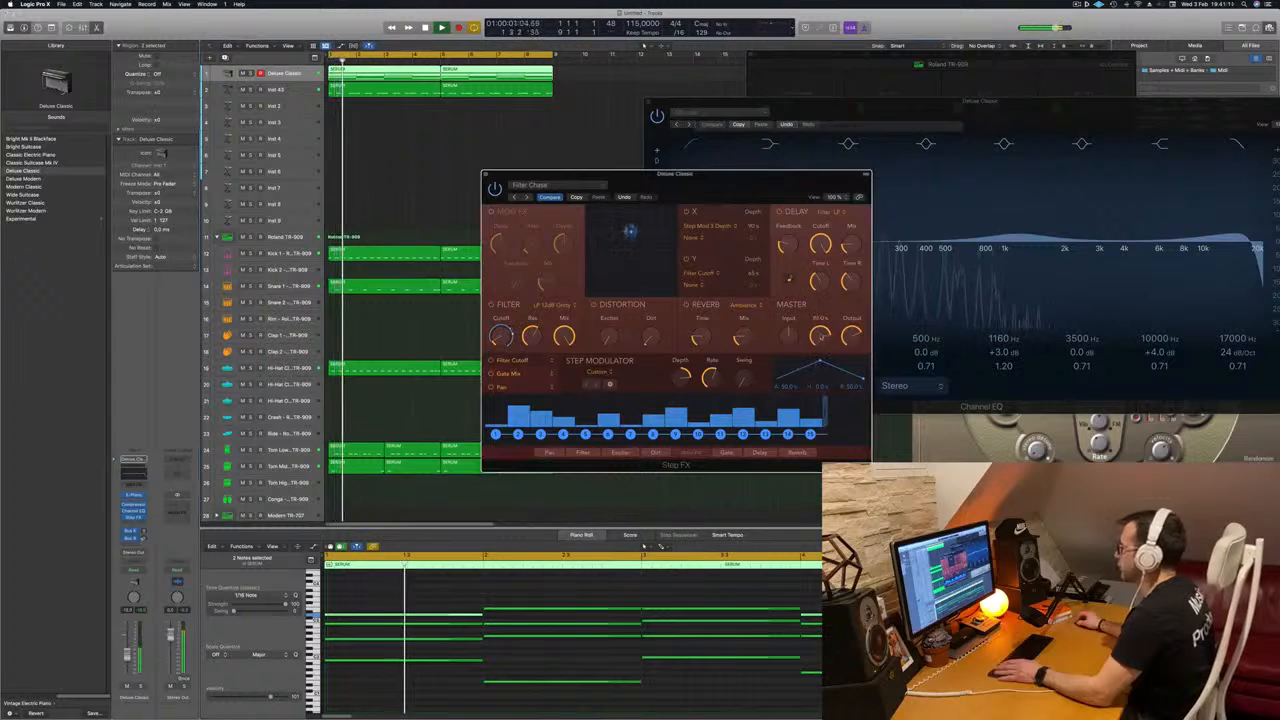
pyautogui.moveTo(822, 342); pyautogui.dragTo(820, 340)
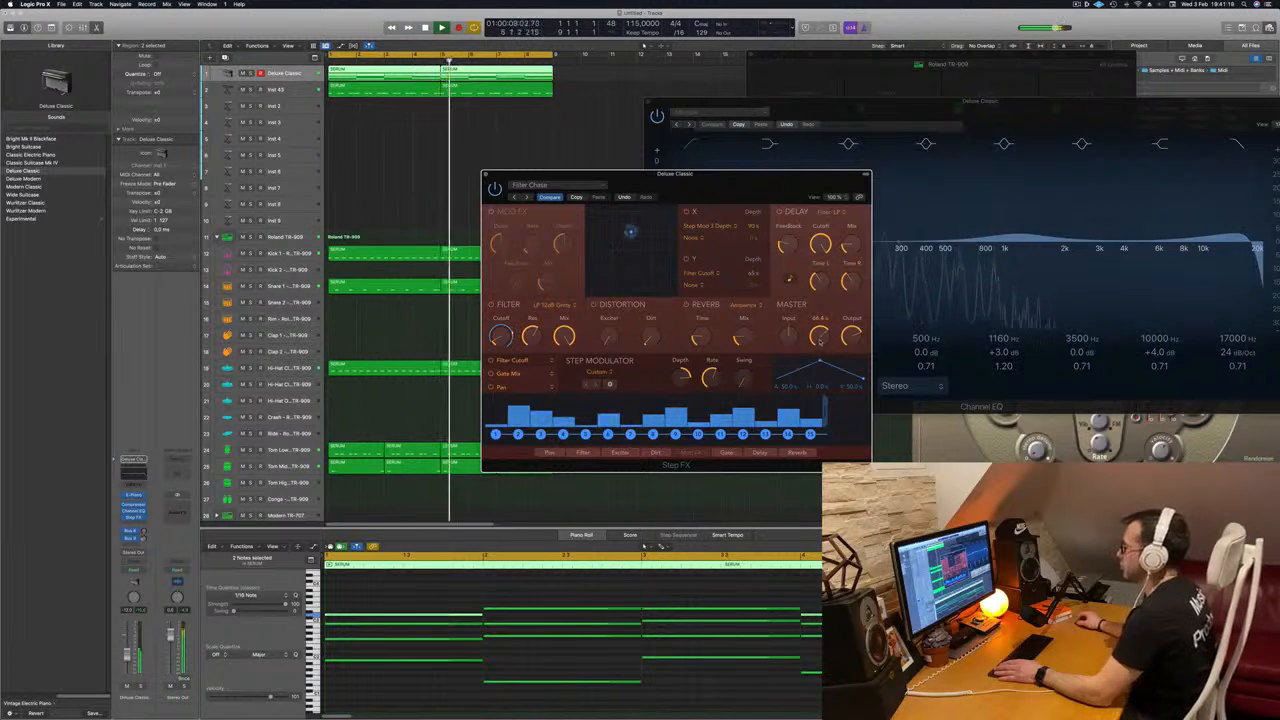
pyautogui.moveTo(699, 181); pyautogui.dragTo(697, 181)
pyautogui.press('Return')
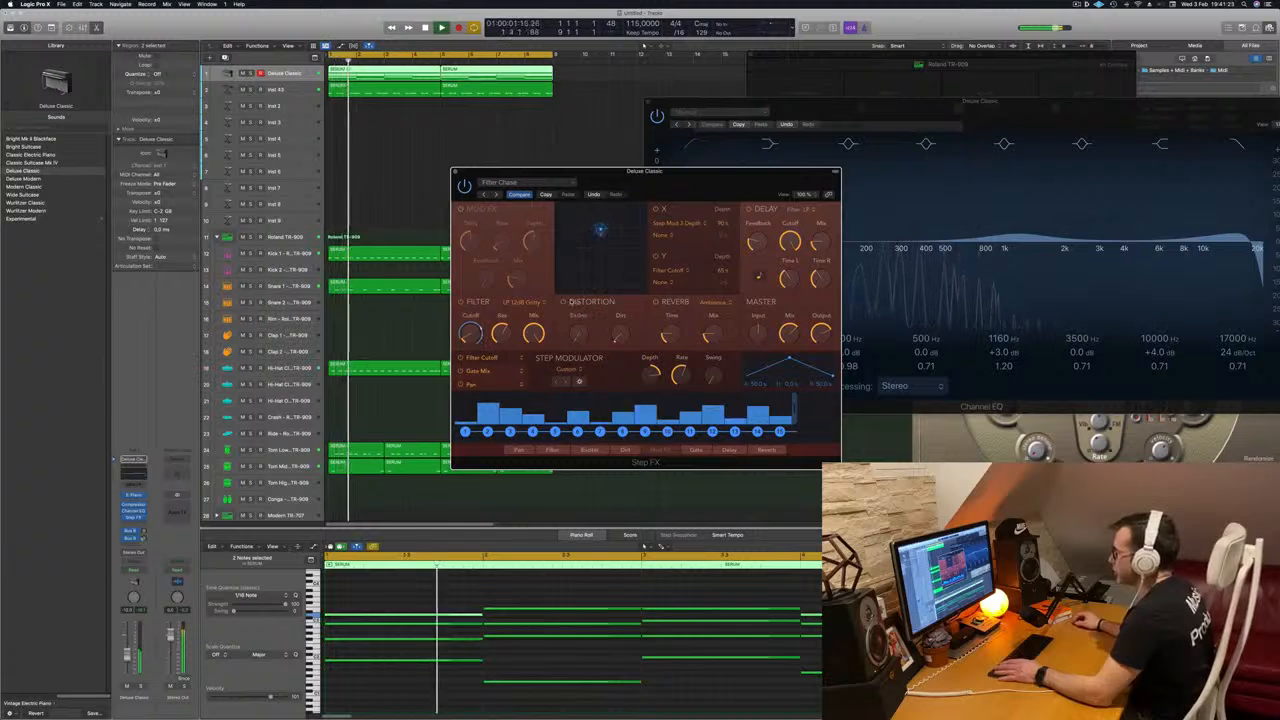
pyautogui.moveTo(697, 173); pyautogui.dragTo(784, 215)
pyautogui.click(473, 201)
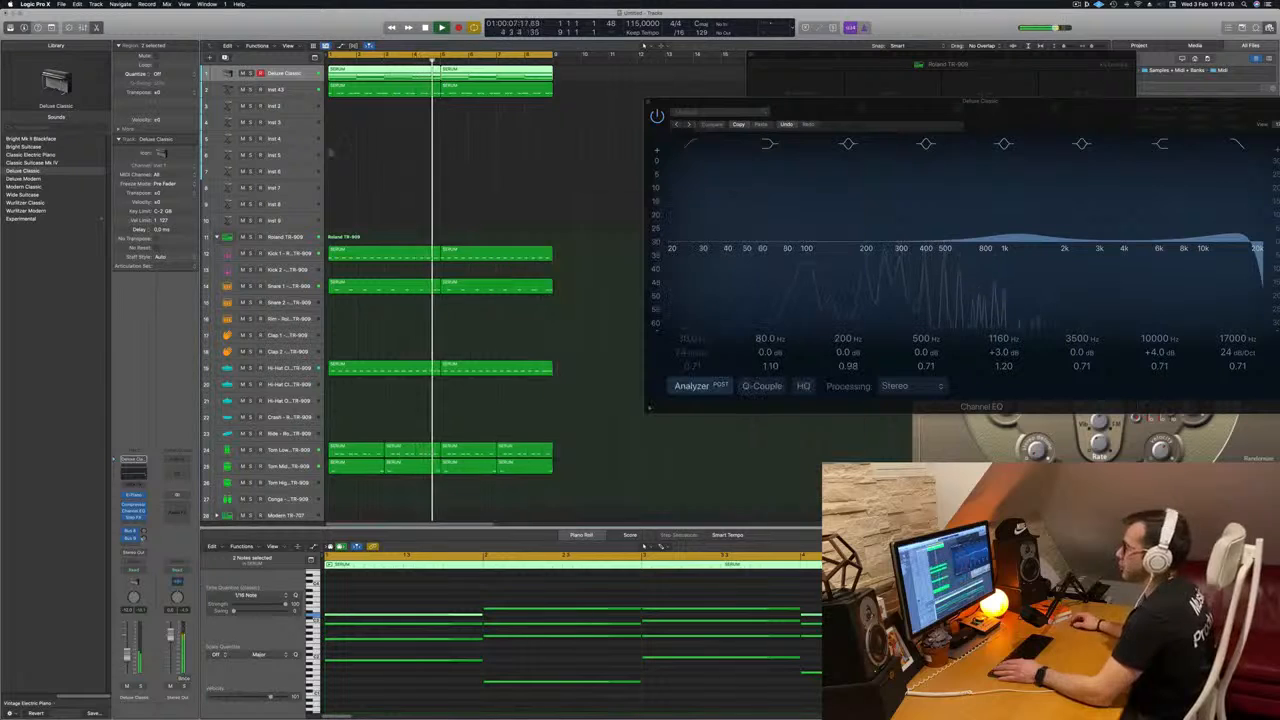
# Step: Reselect the Deluxe Classic track, reopen its Step FX and advance to the Gated Reverse Verb preset
pyautogui.click(294, 90)
pyautogui.click(293, 74)
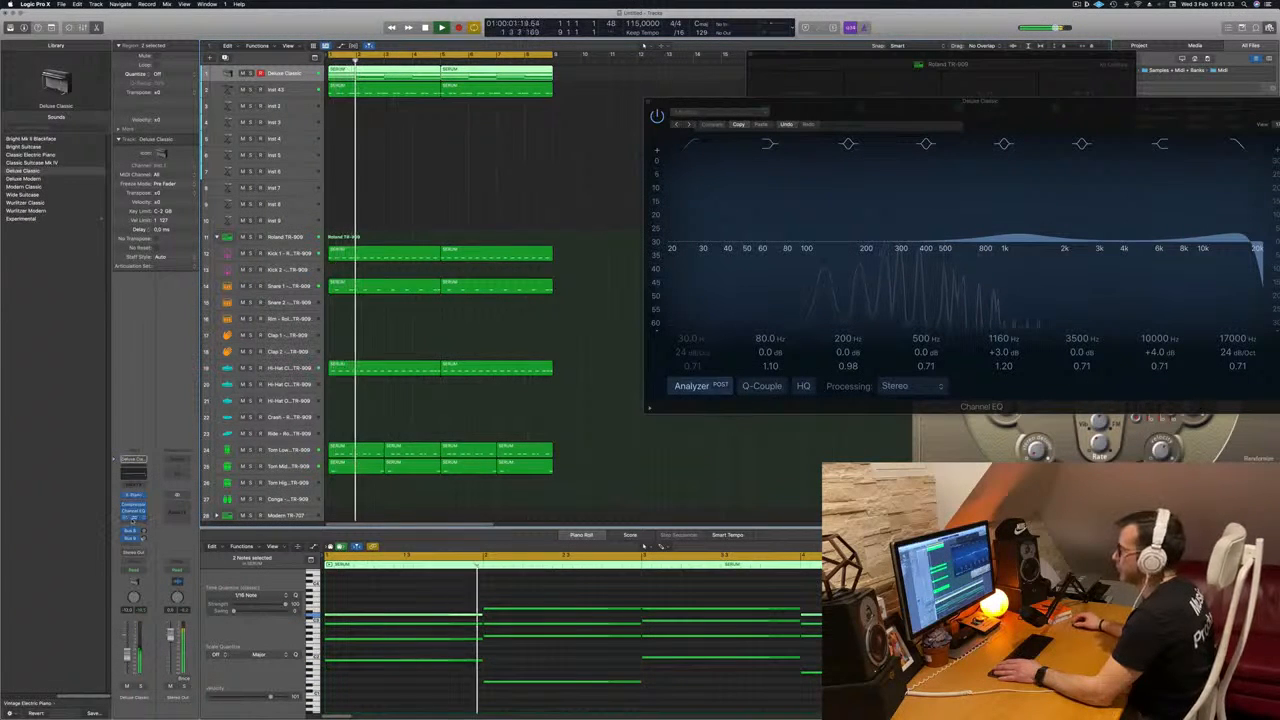
pyautogui.click(132, 518)
pyautogui.press('Return')
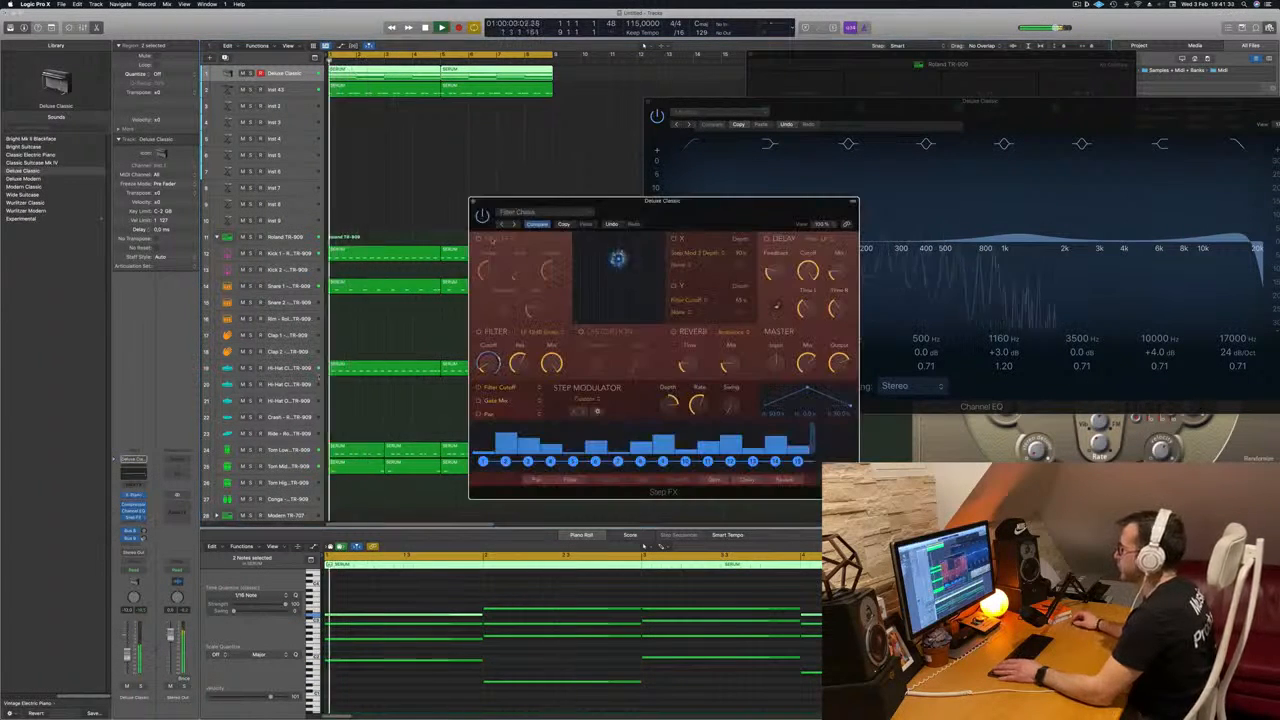
pyautogui.click(514, 225)
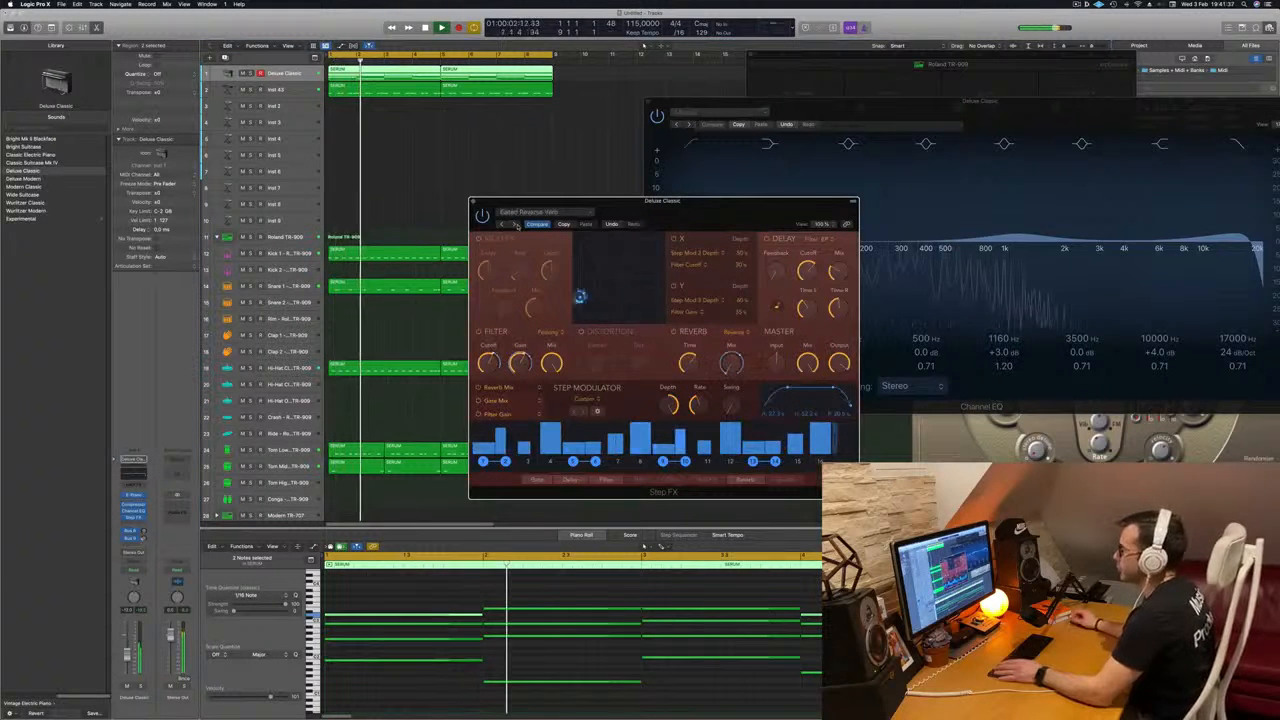
pyautogui.moveTo(705, 210); pyautogui.dragTo(674, 220)
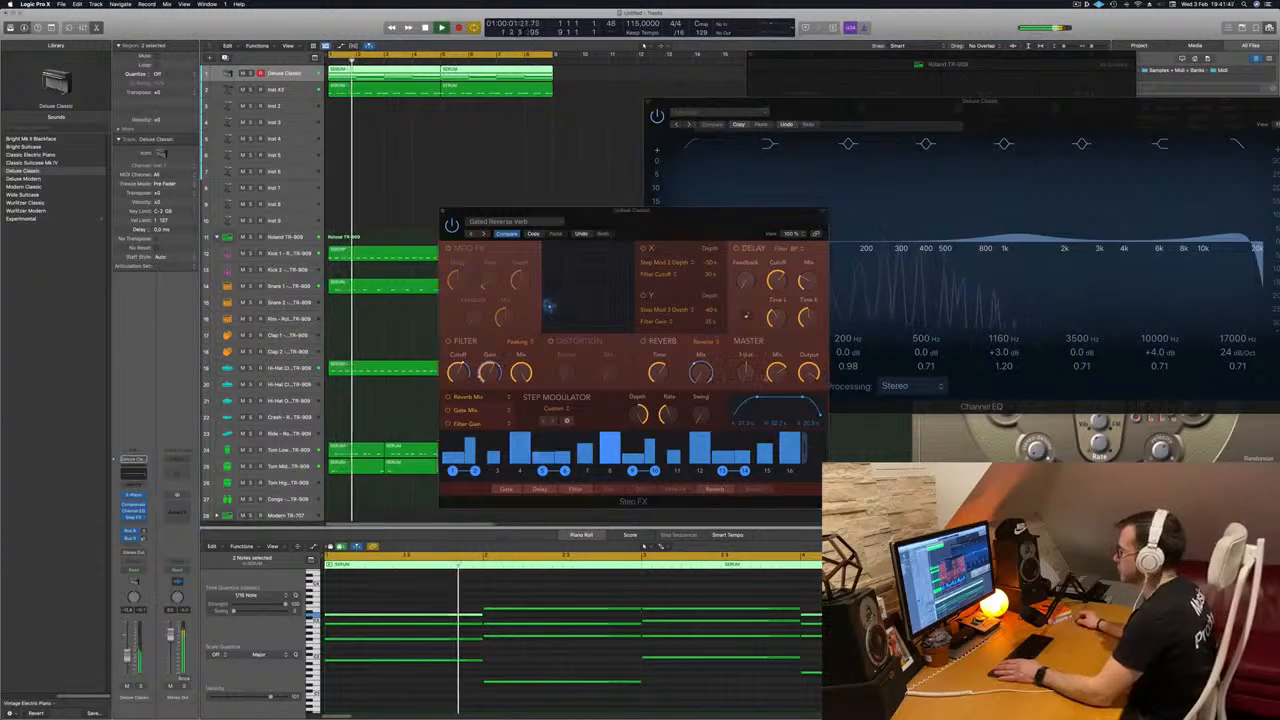
# Step: Move Step FX aside, duplicate the Deluxe Classic track with its settings, and copy the first chord region onto it
pyautogui.click(691, 226)
pyautogui.moveTo(691, 226); pyautogui.dragTo(888, 250)
pyautogui.click(470, 174)
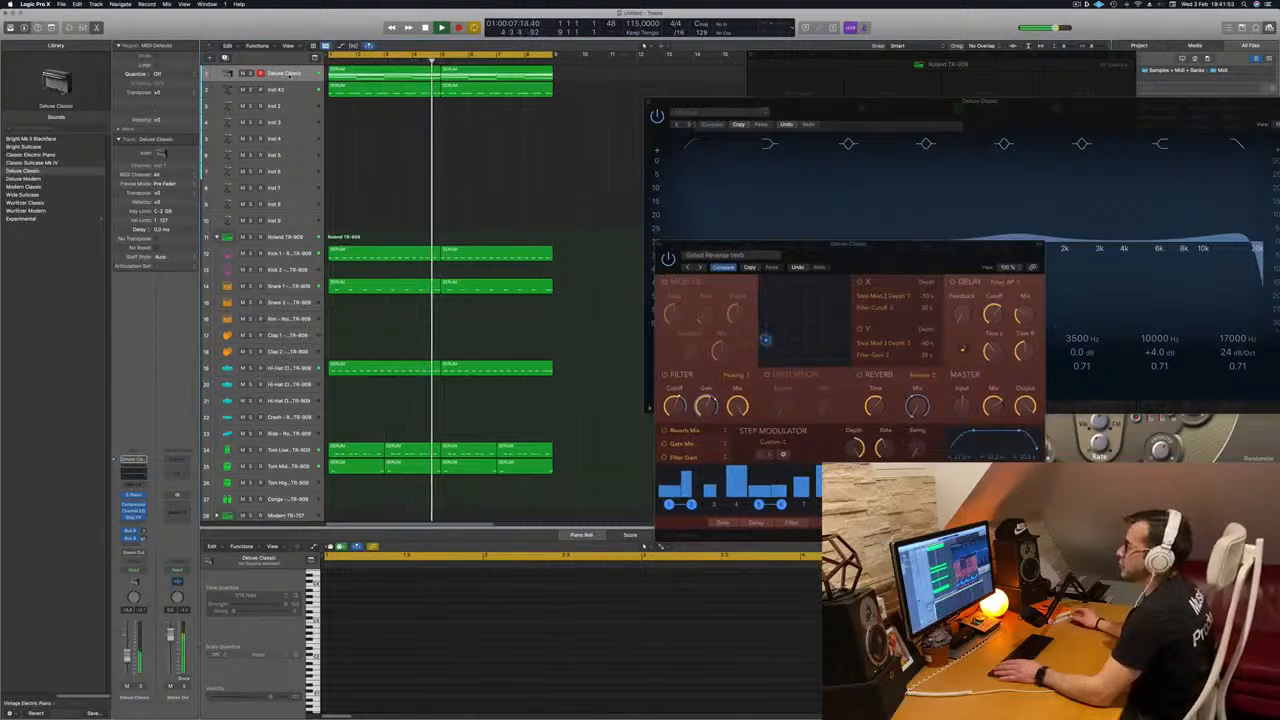
pyautogui.click(233, 73)
pyautogui.press('super+d')
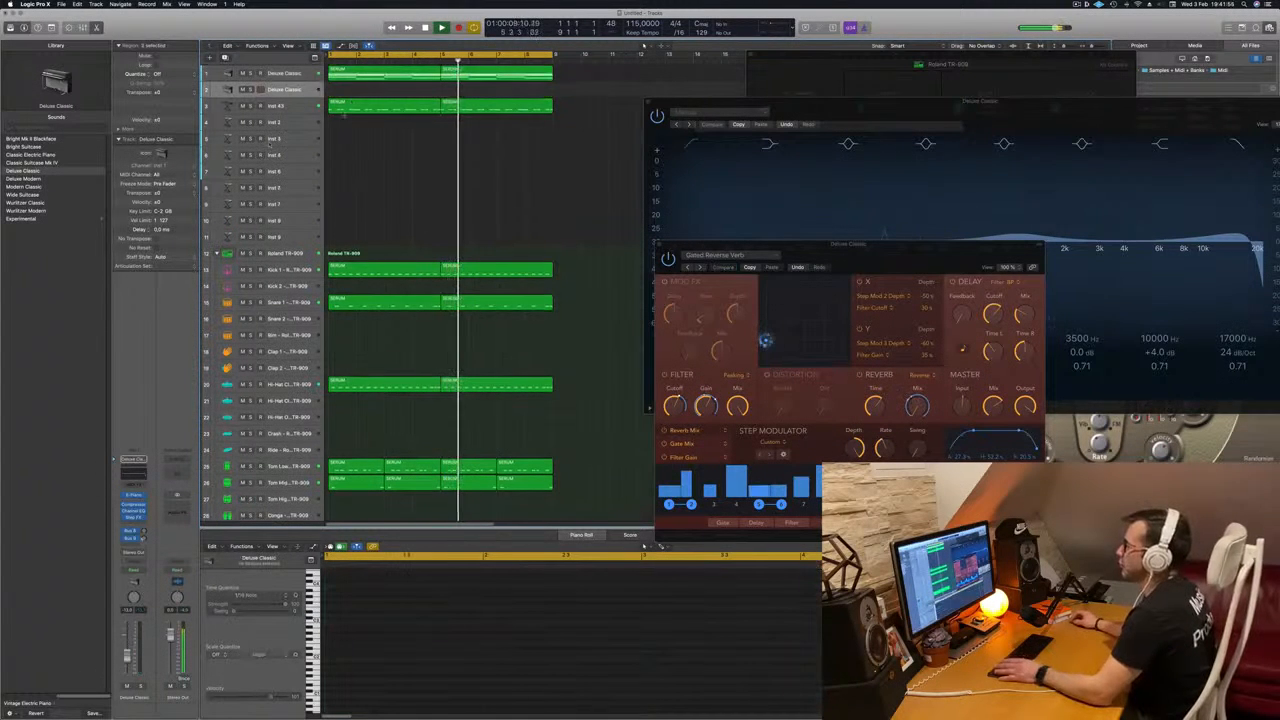
pyautogui.moveTo(376, 75); pyautogui.dragTo(377, 90)
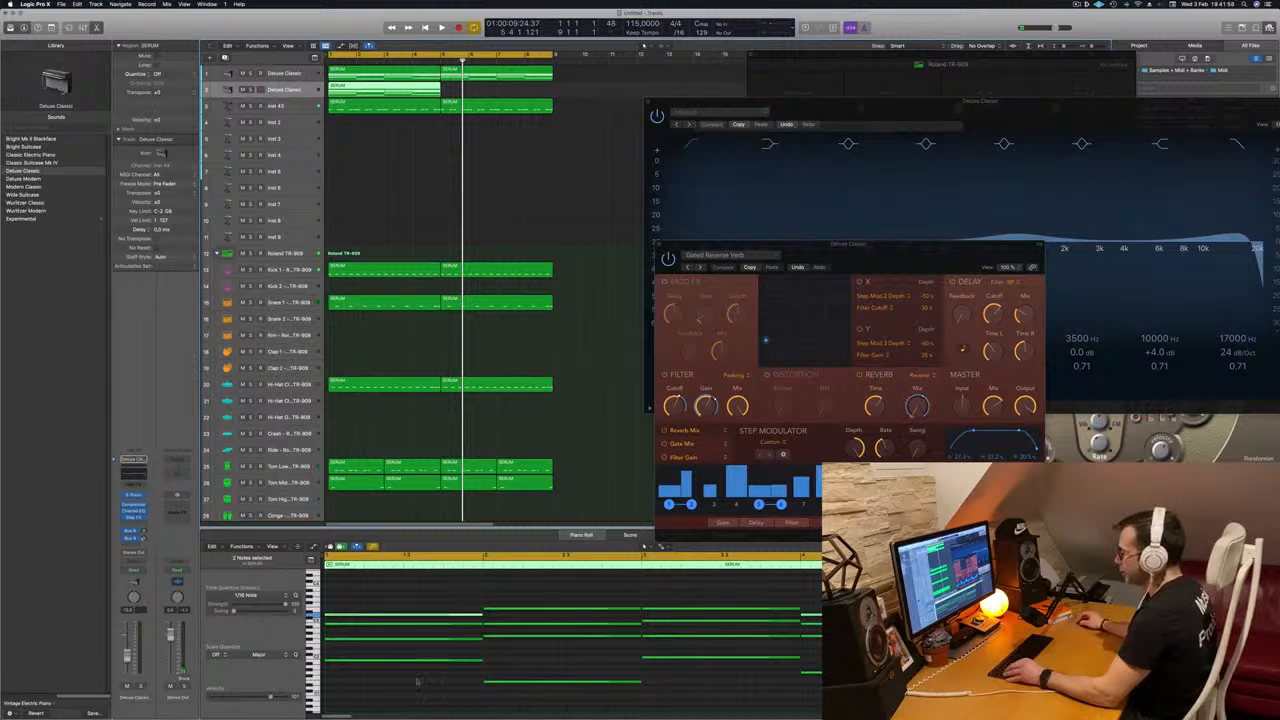
# Step: Delete the lower notes of the copied chord region and repeat the region at bar 5
pyautogui.moveTo(436, 702); pyautogui.dragTo(824, 624)
pyautogui.press('Delete')
pyautogui.moveTo(437, 90); pyautogui.dragTo(504, 96)
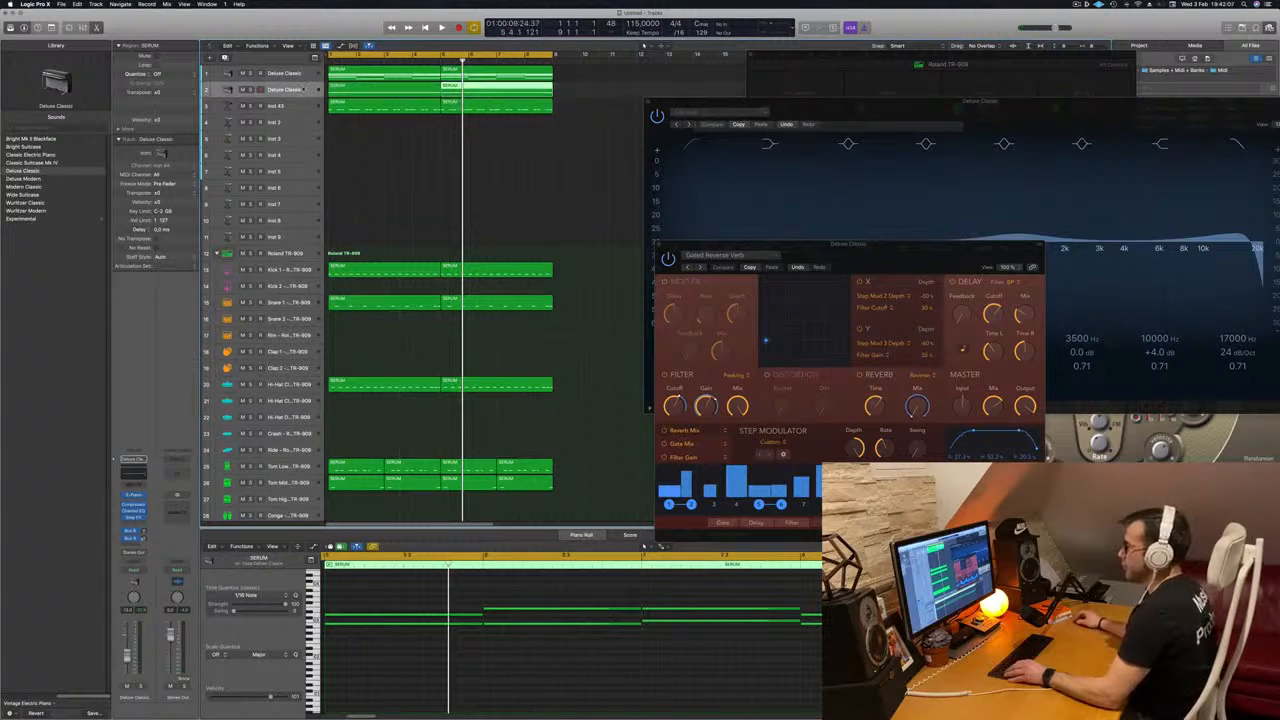
# Step: Transpose all notes of both copied regions to a higher octave and play the loop from the start
pyautogui.click(452, 648)
pyautogui.press('super+a')
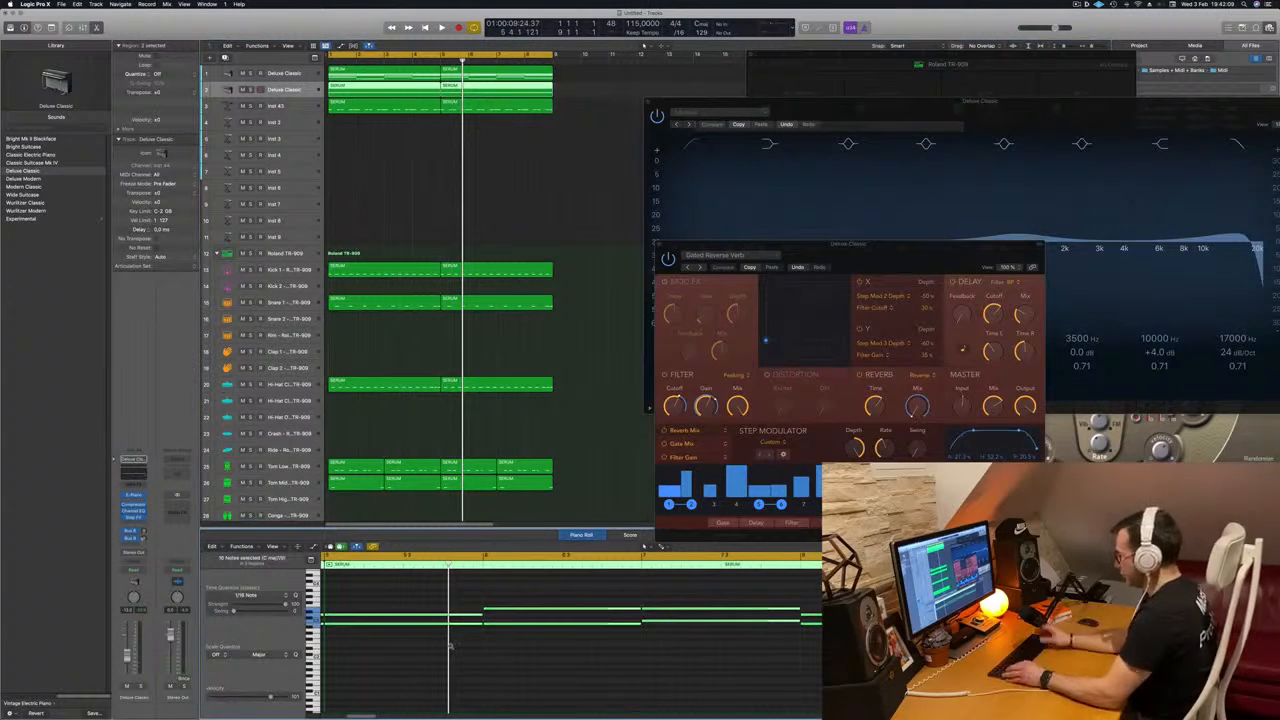
pyautogui.press('Delete')
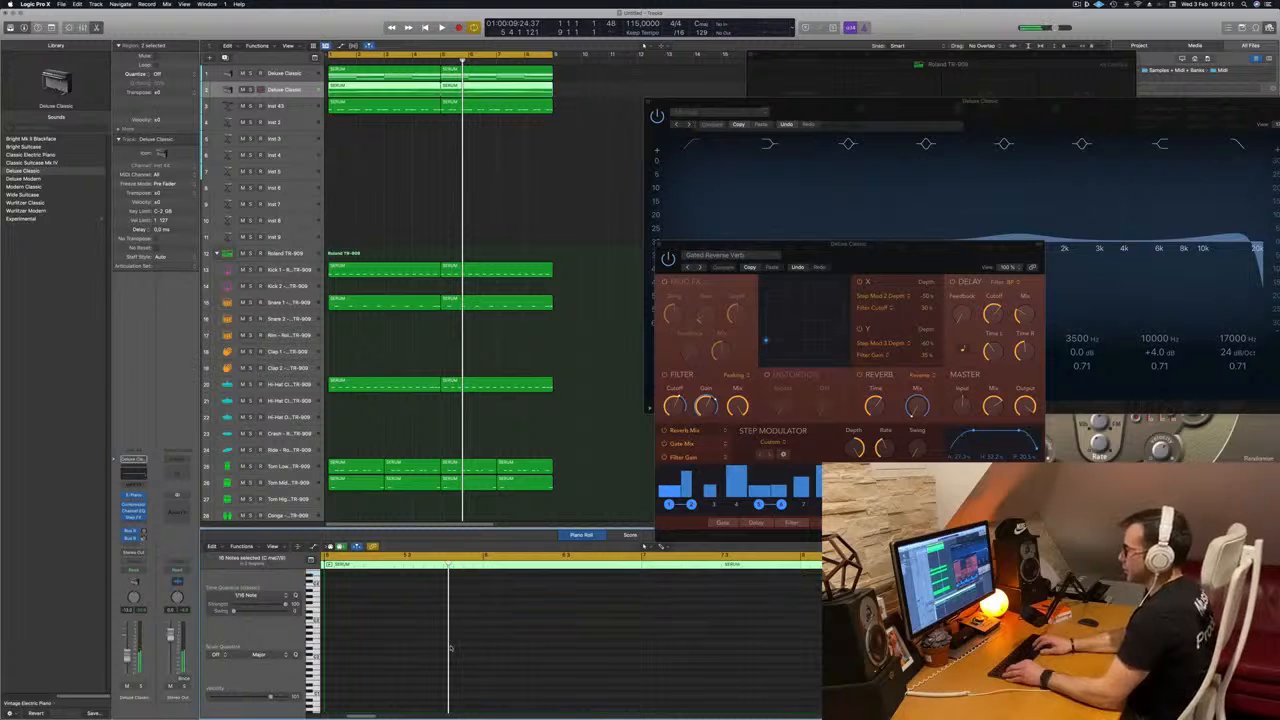
pyautogui.press('Return')
pyautogui.press('space')
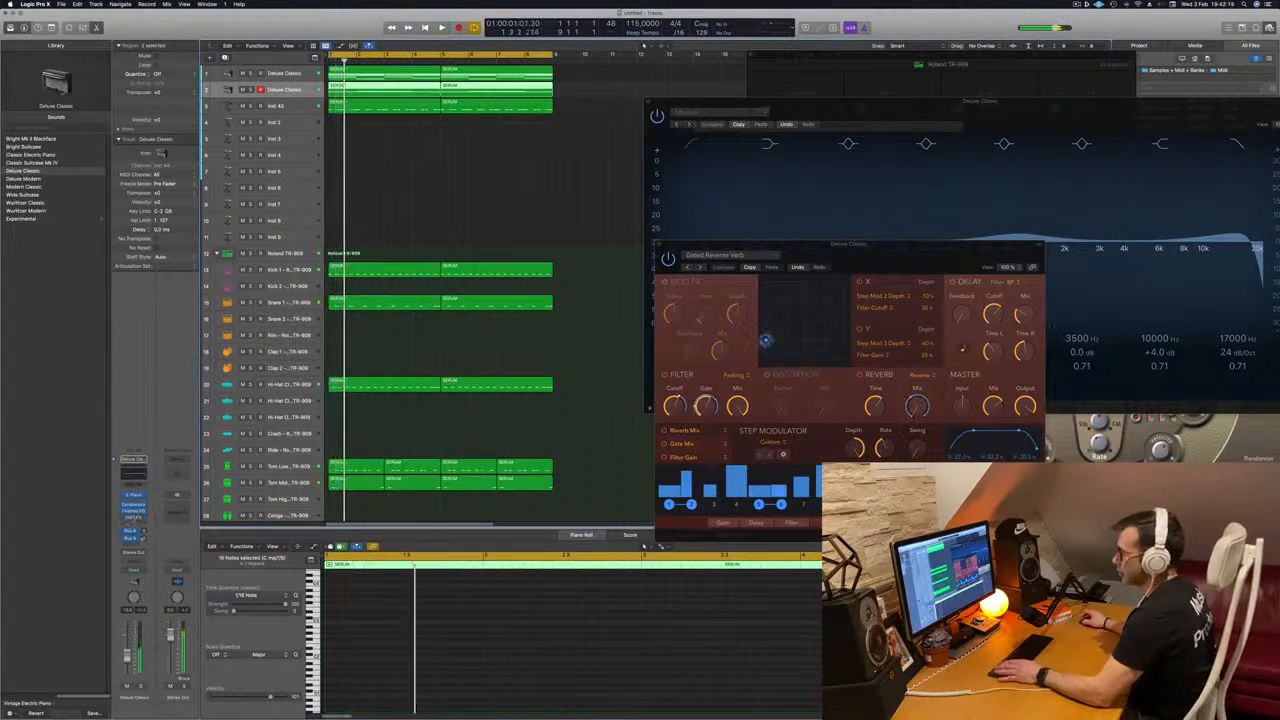
# Step: Replace the Vintage Electric Piano on the duplicated track with a stereo Alchemy and move its window into view
pyautogui.click(140, 488)
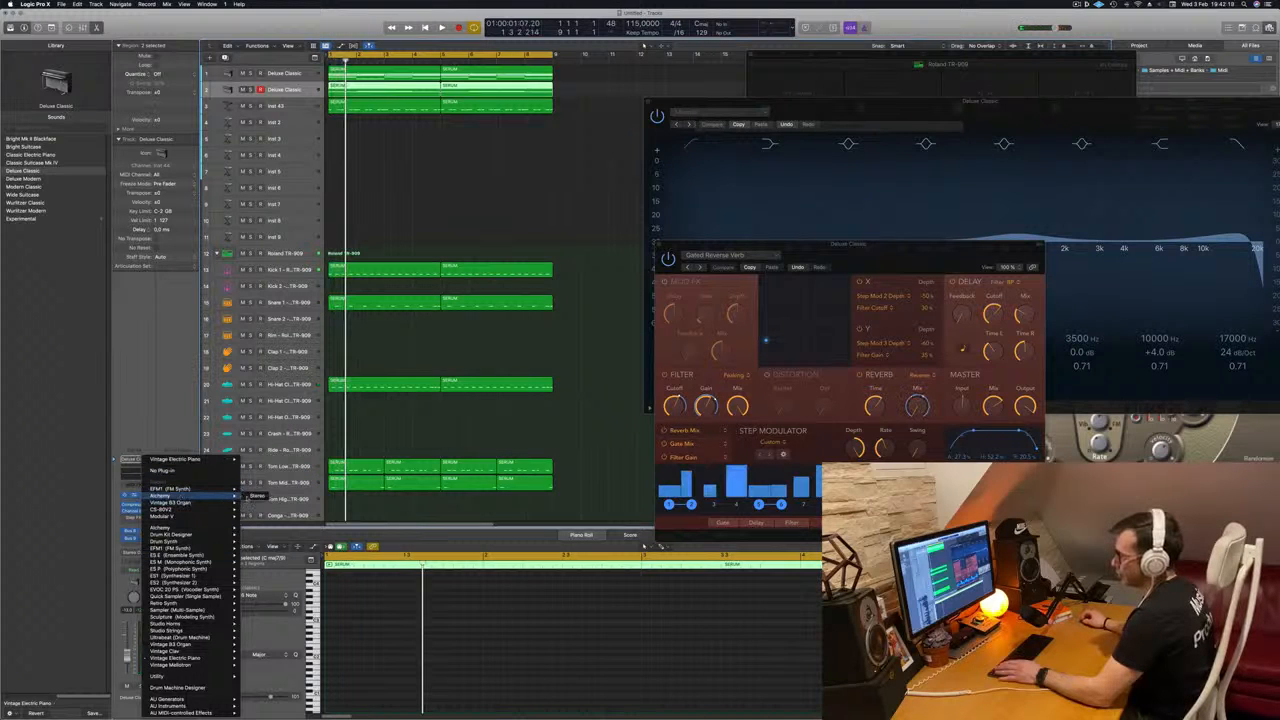
pyautogui.click(258, 496)
pyautogui.moveTo(579, 105); pyautogui.dragTo(638, 131)
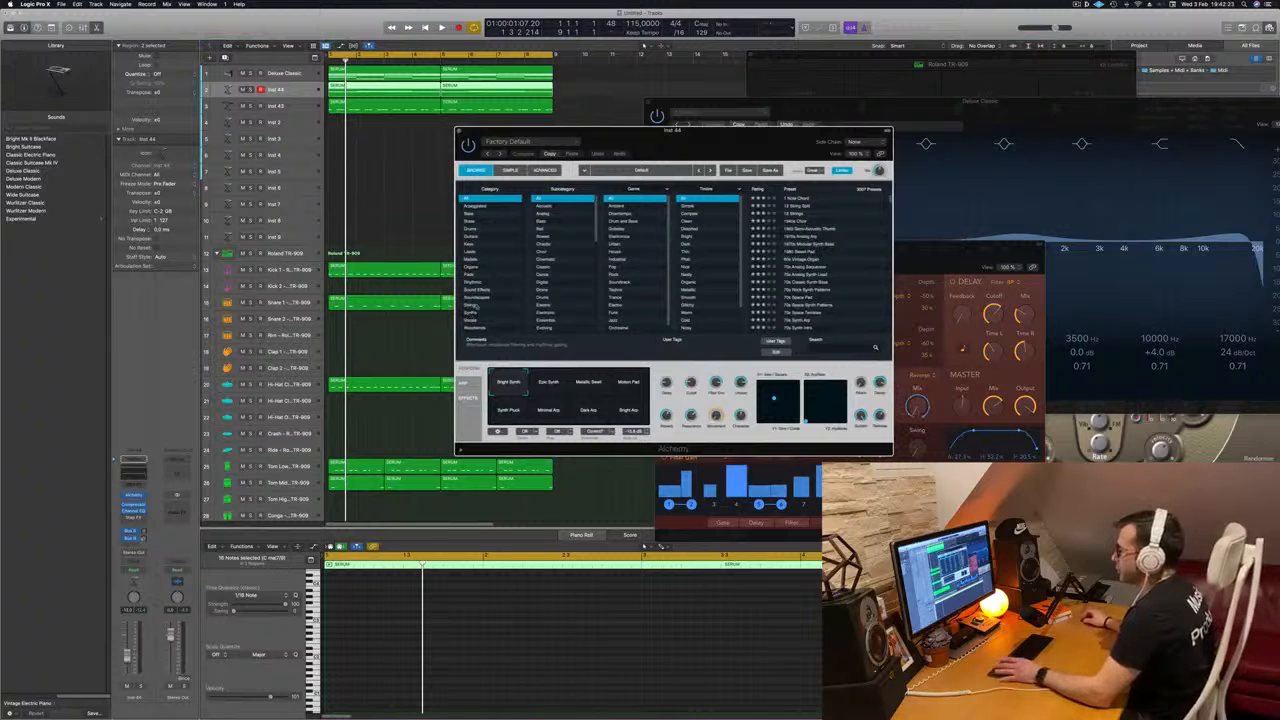
# Step: Filter Alchemy's presets by the Strings category, audition 70s Synth Strings and Alpha Pad during playback, and load Analog Smooth
pyautogui.moveTo(748, 133)
pyautogui.mouseDown()
pyautogui.moveTo(720, 132)
pyautogui.moveTo(731, 136)
pyautogui.mouseUp()
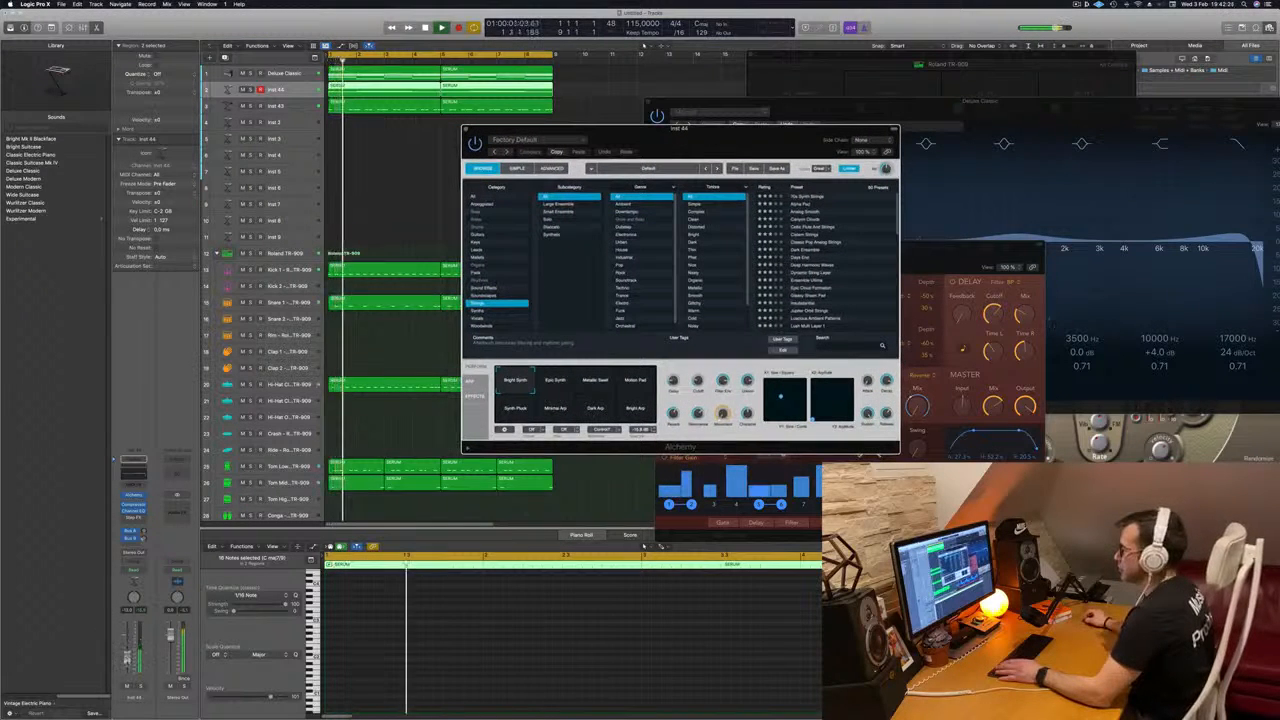
pyautogui.press('space')
pyautogui.click(806, 198)
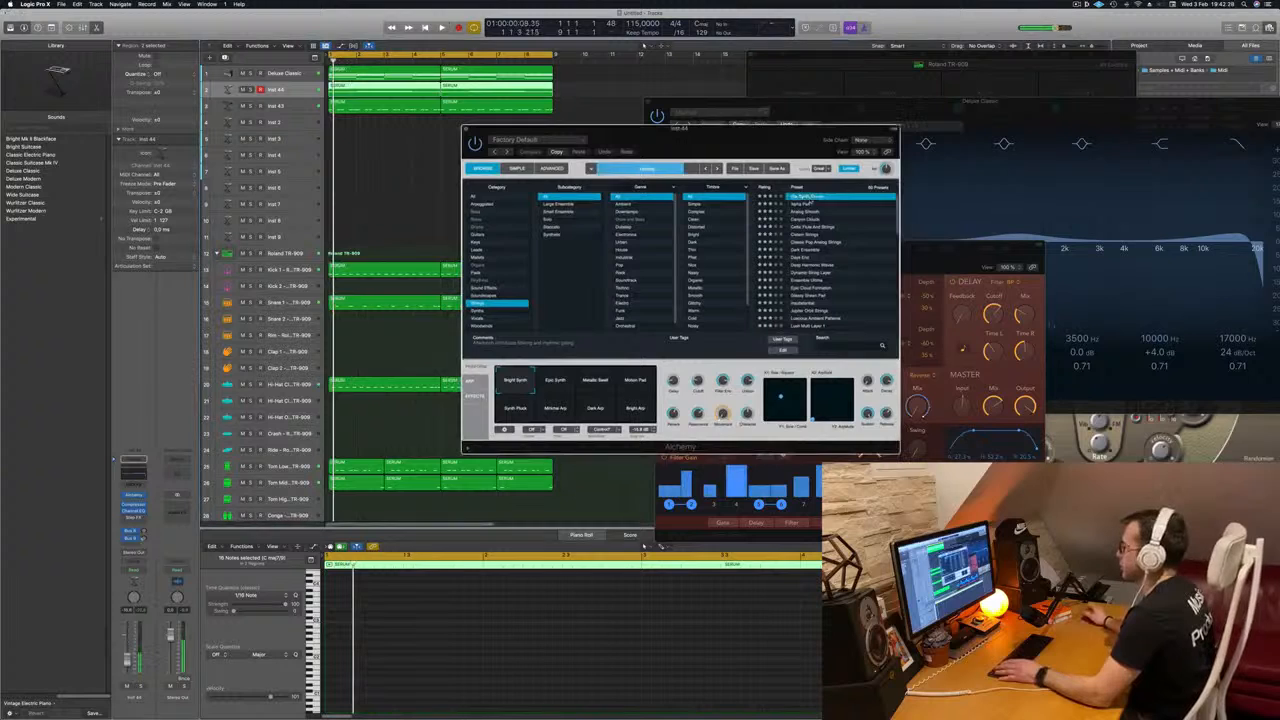
pyautogui.press('space')
pyautogui.moveTo(710, 143); pyautogui.dragTo(774, 124)
pyautogui.press('space')
pyautogui.press('space')
pyautogui.press('space')
pyautogui.press('space')
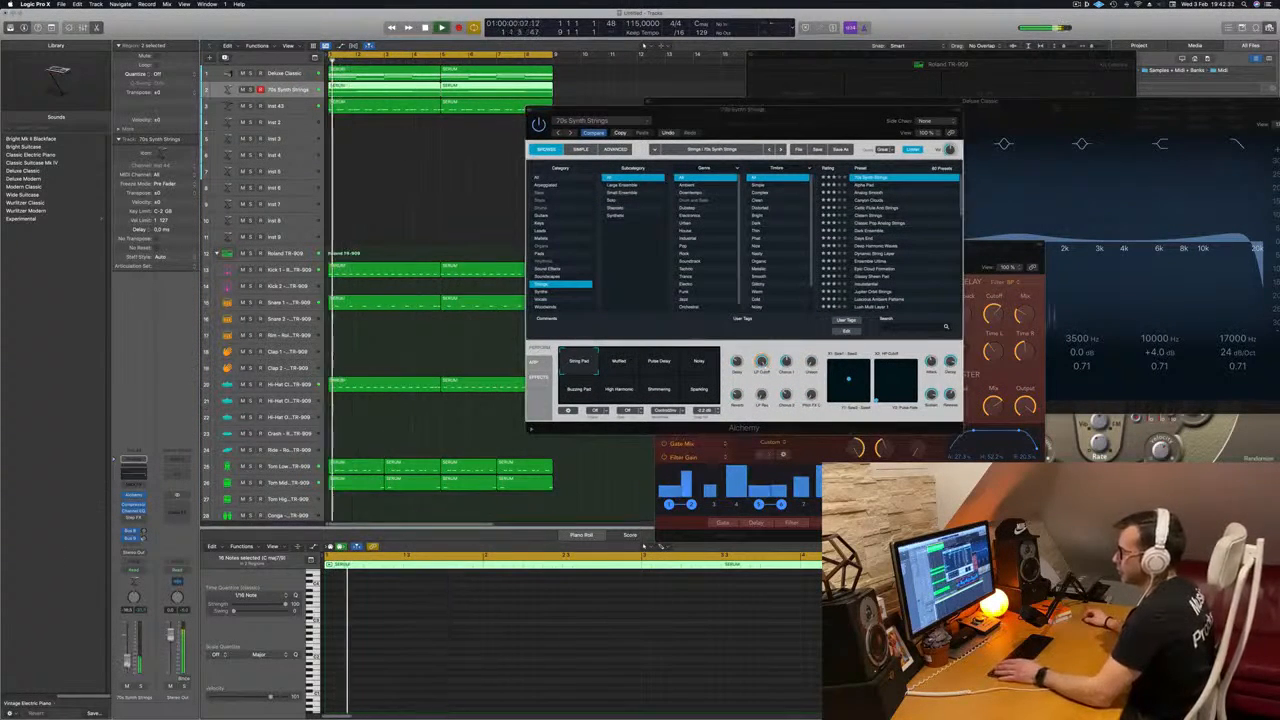
pyautogui.click(870, 186)
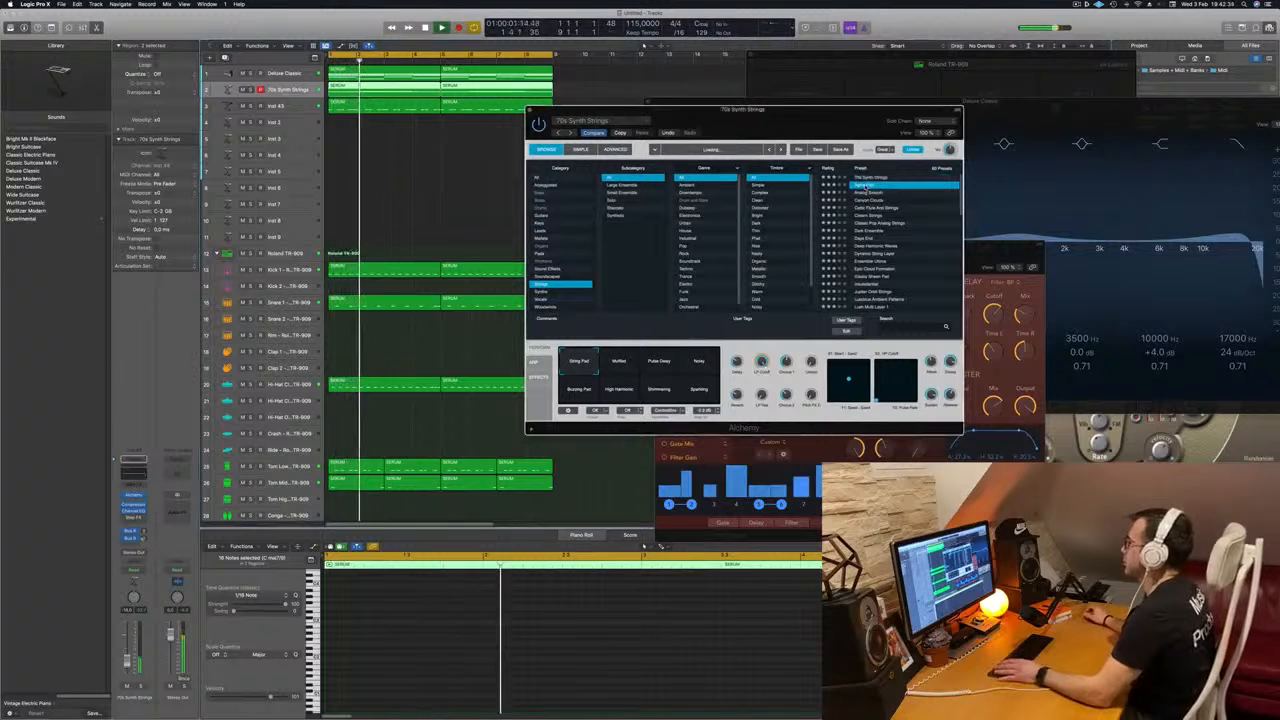
pyautogui.press('Down')
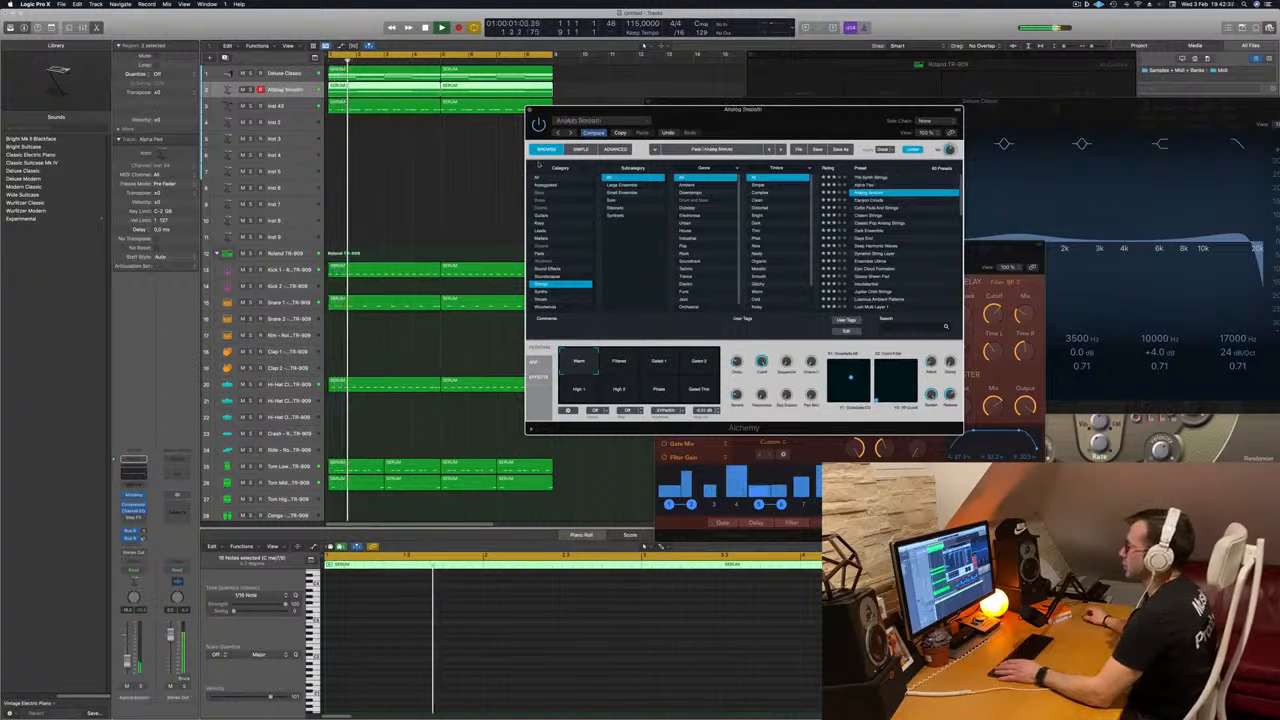
# Step: Select all notes in the two Analog Smooth regions, raise them further in pitch and replay the loop
pyautogui.scroll(5, 439, 637)
pyautogui.click(437, 644)
pyautogui.press('super+a')
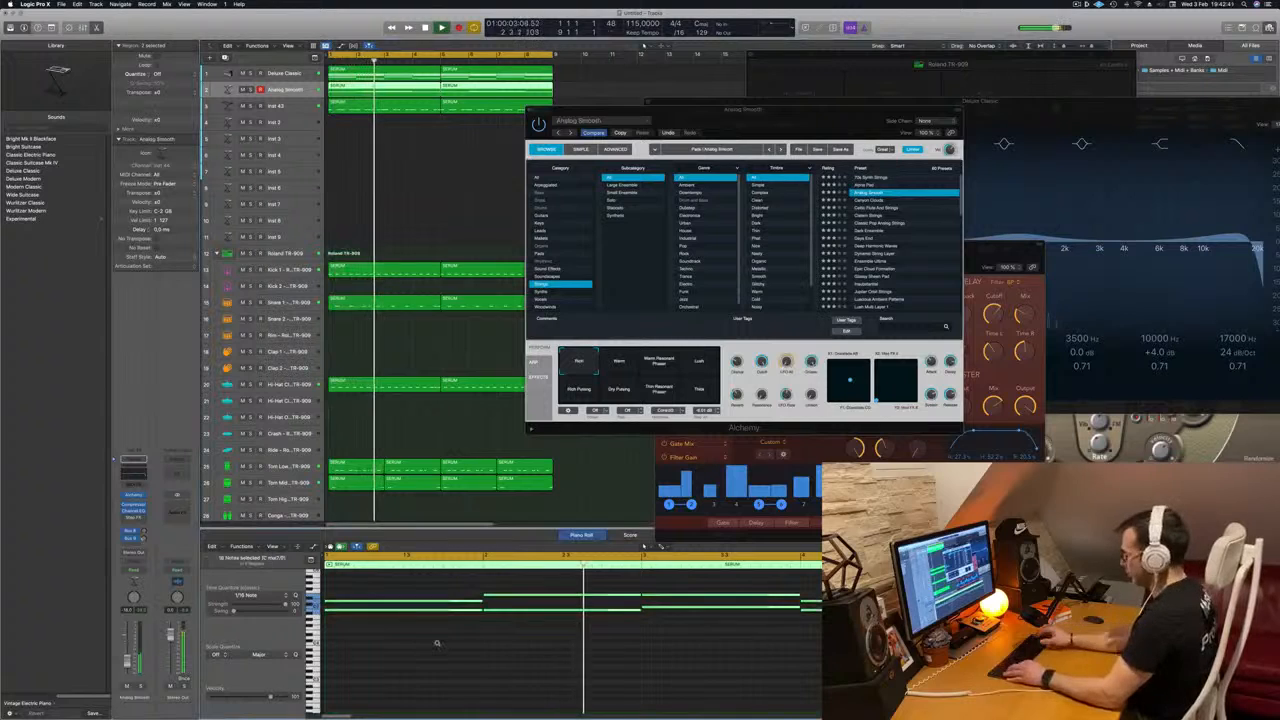
pyautogui.press('Delete')
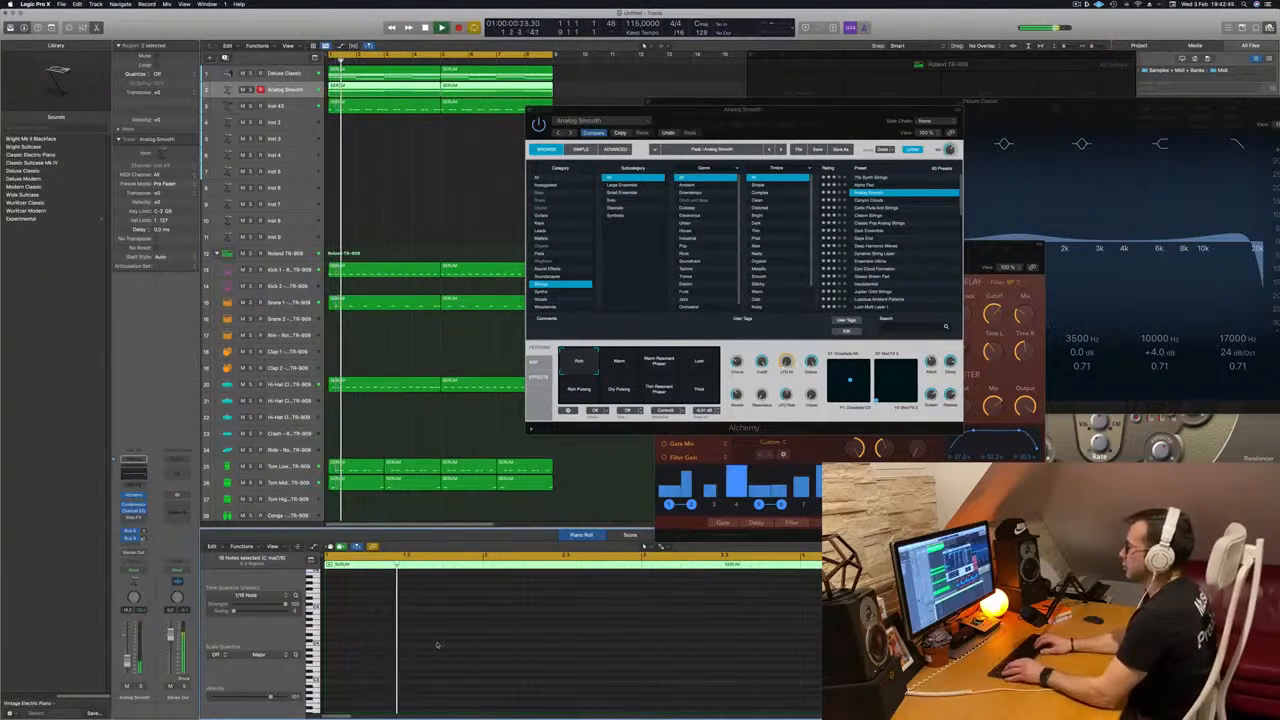
pyautogui.press('super+z')
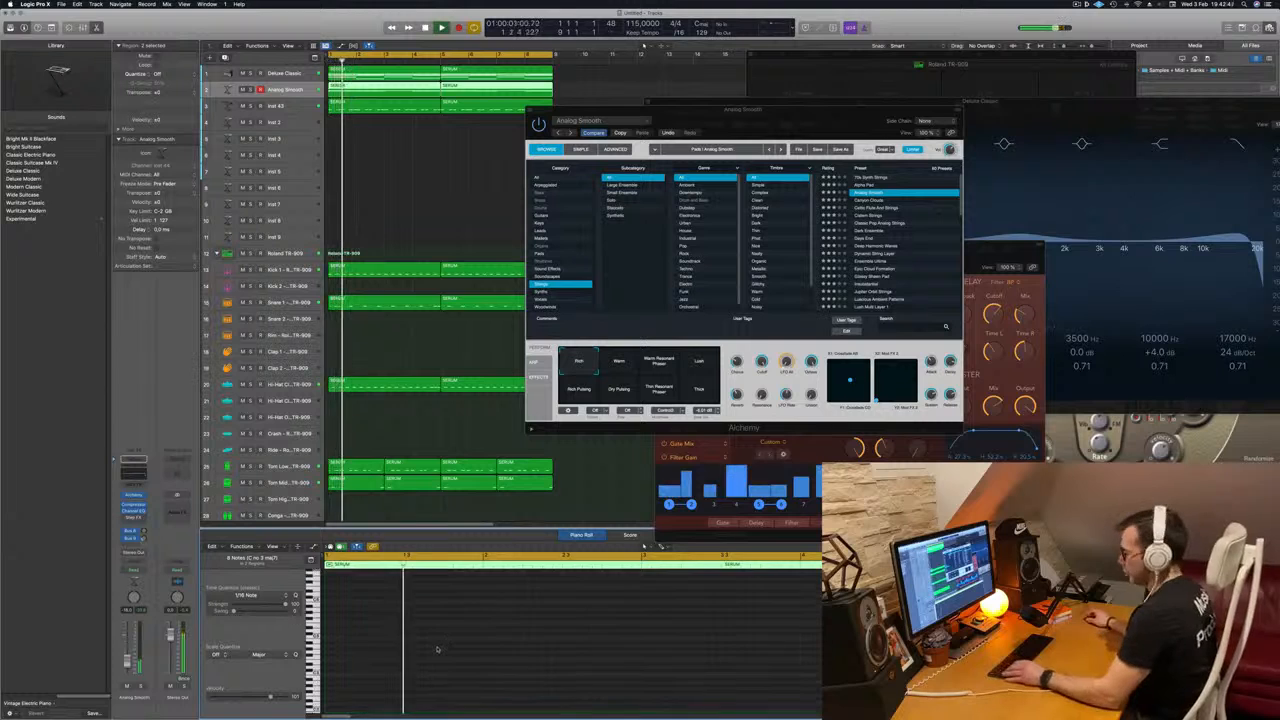
pyautogui.press('space')
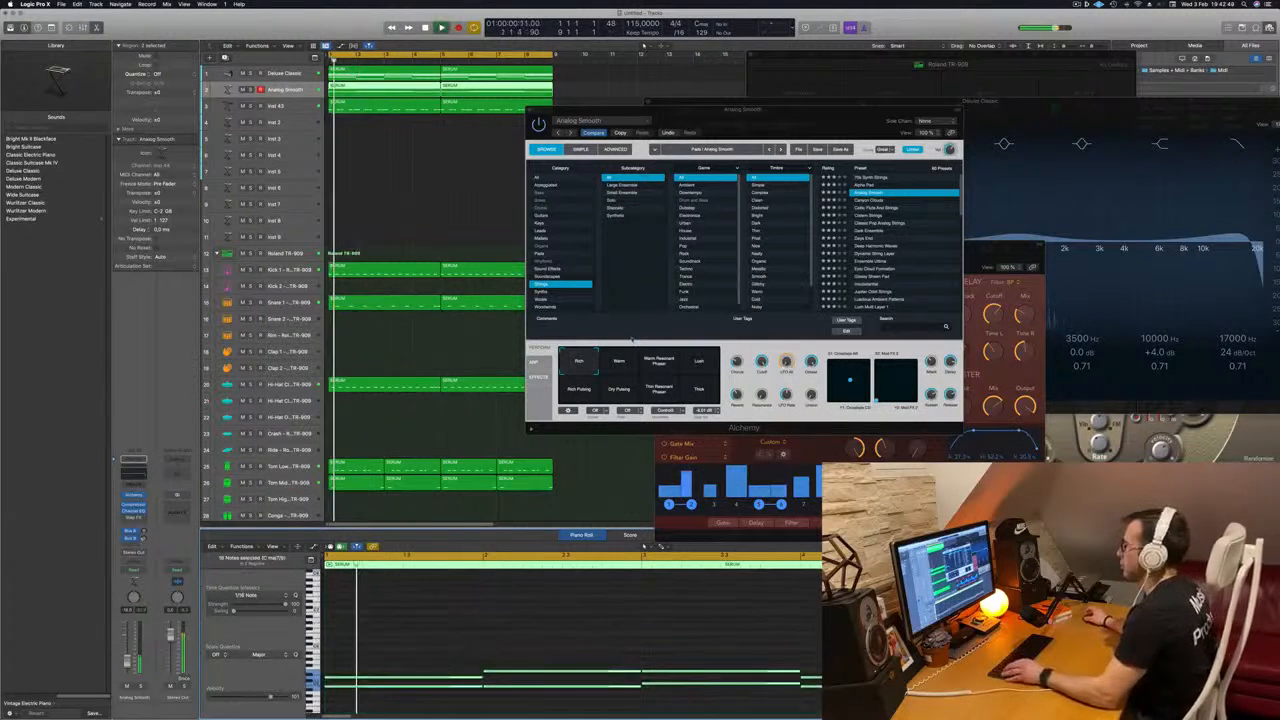
# Step: Audition Alchemy's Celtic Flute And Strings preset during playback and load Classic Pop Analog Strings, repositioning the plug-in window
pyautogui.moveTo(823, 112); pyautogui.dragTo(749, 151)
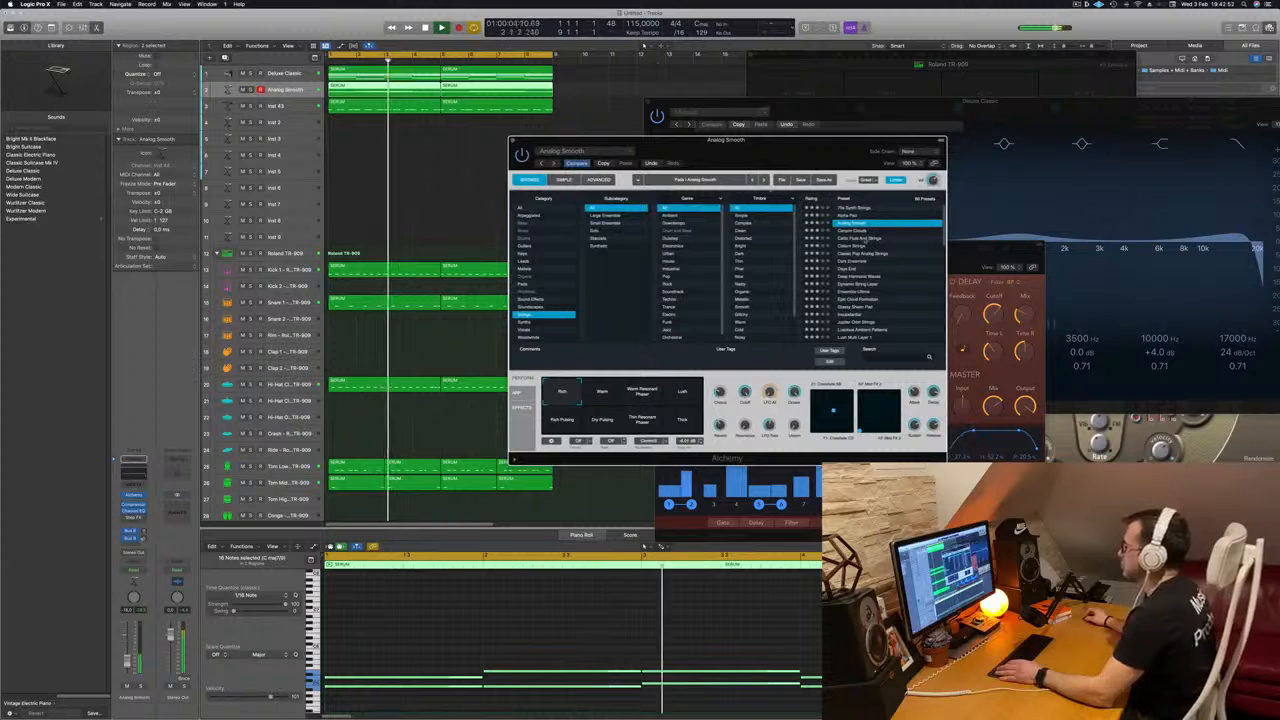
pyautogui.click(862, 238)
pyautogui.press('space')
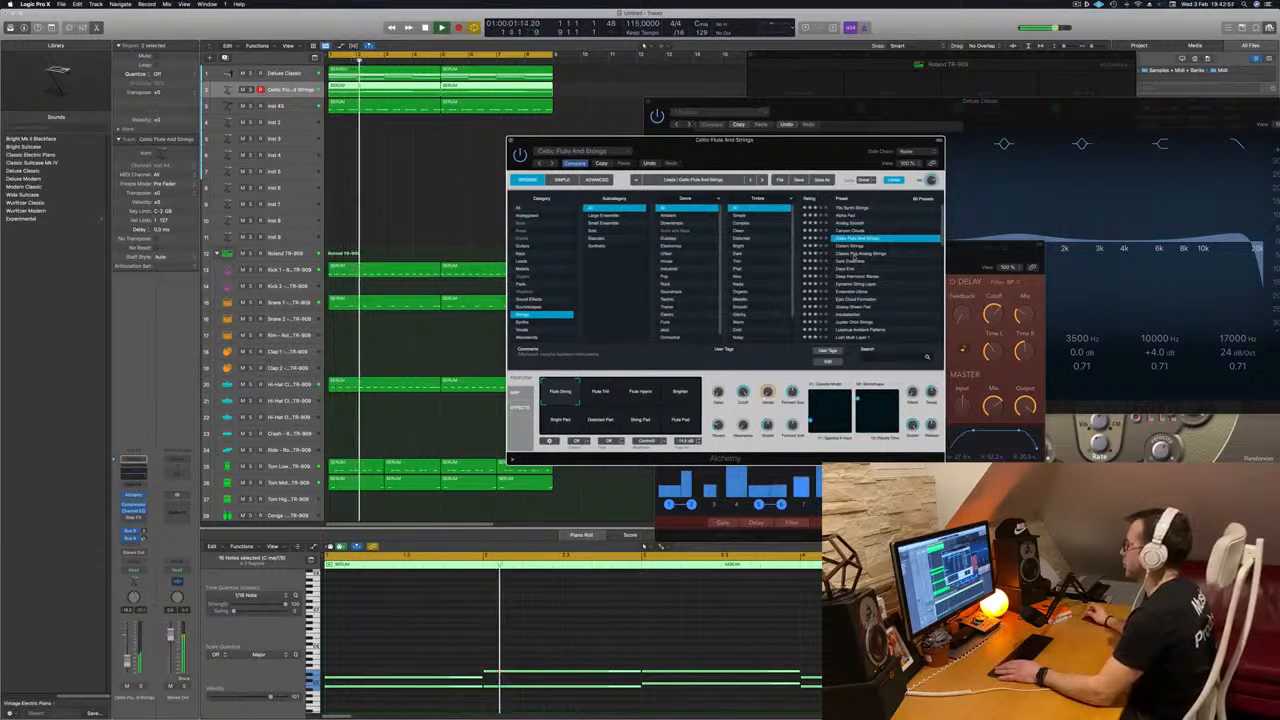
pyautogui.click(854, 255)
pyautogui.press('space')
pyautogui.press('space')
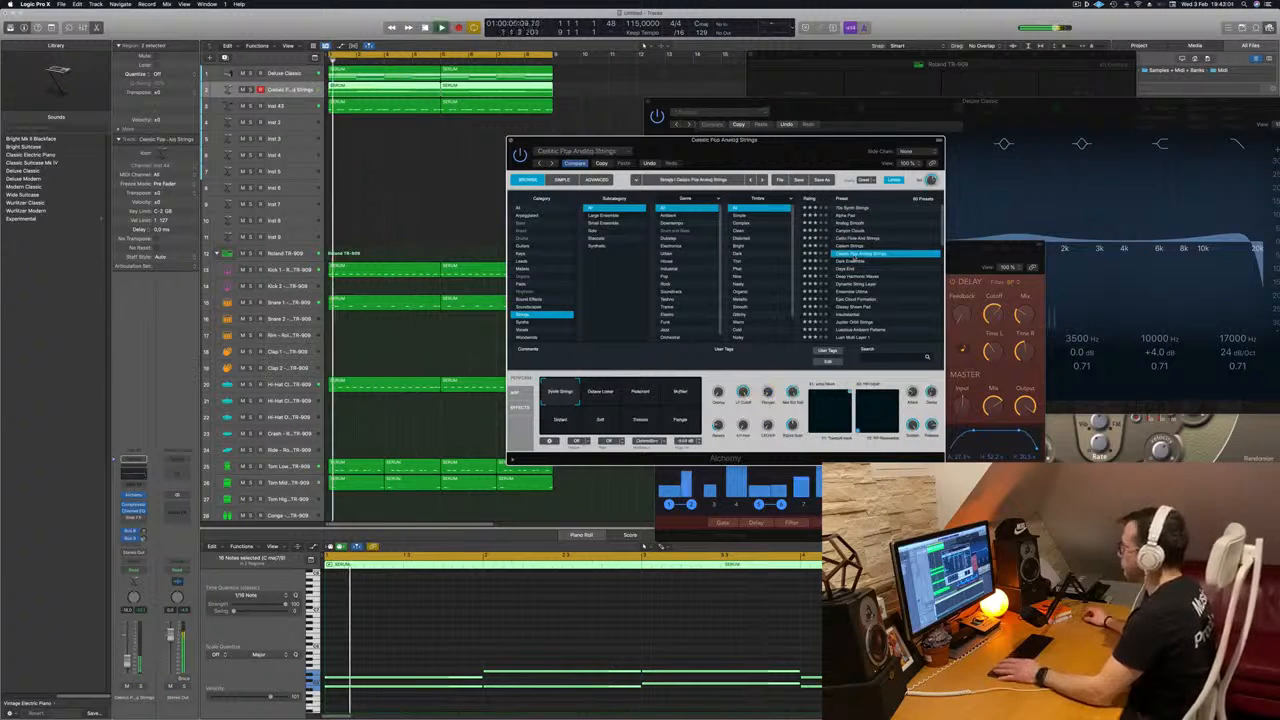
pyautogui.moveTo(838, 140); pyautogui.dragTo(789, 141)
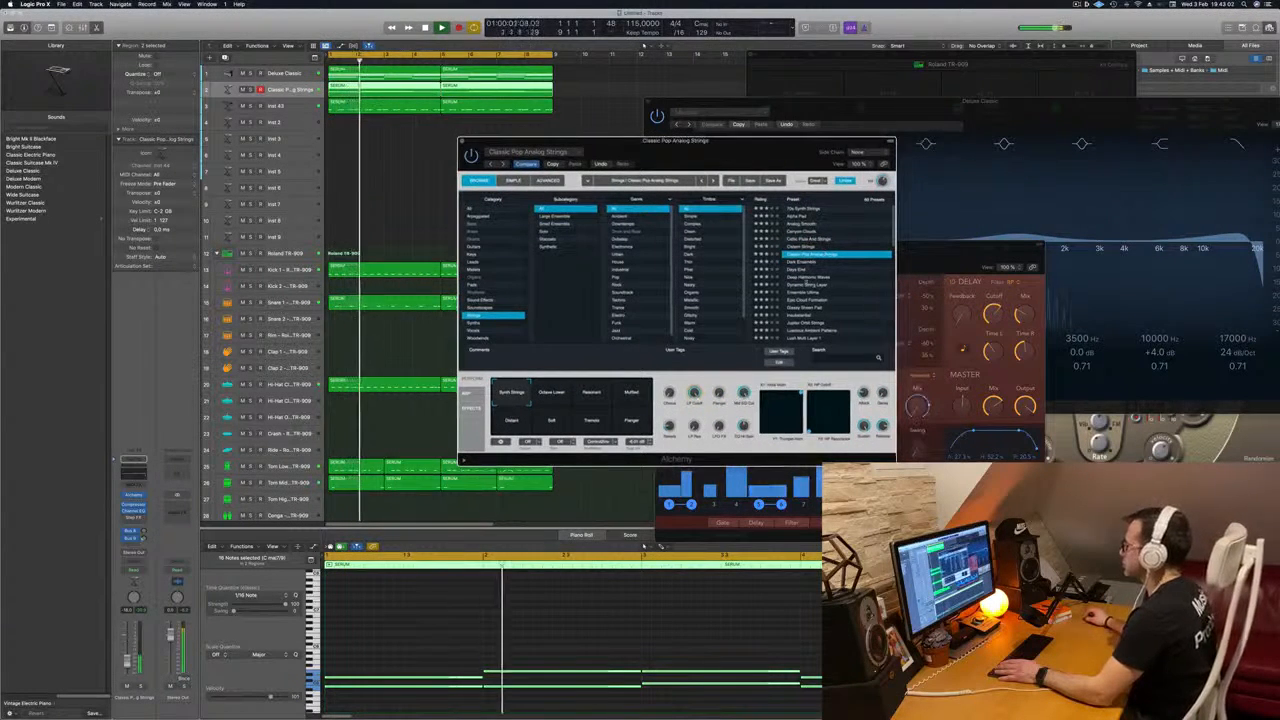
pyautogui.moveTo(707, 162); pyautogui.dragTo(701, 145)
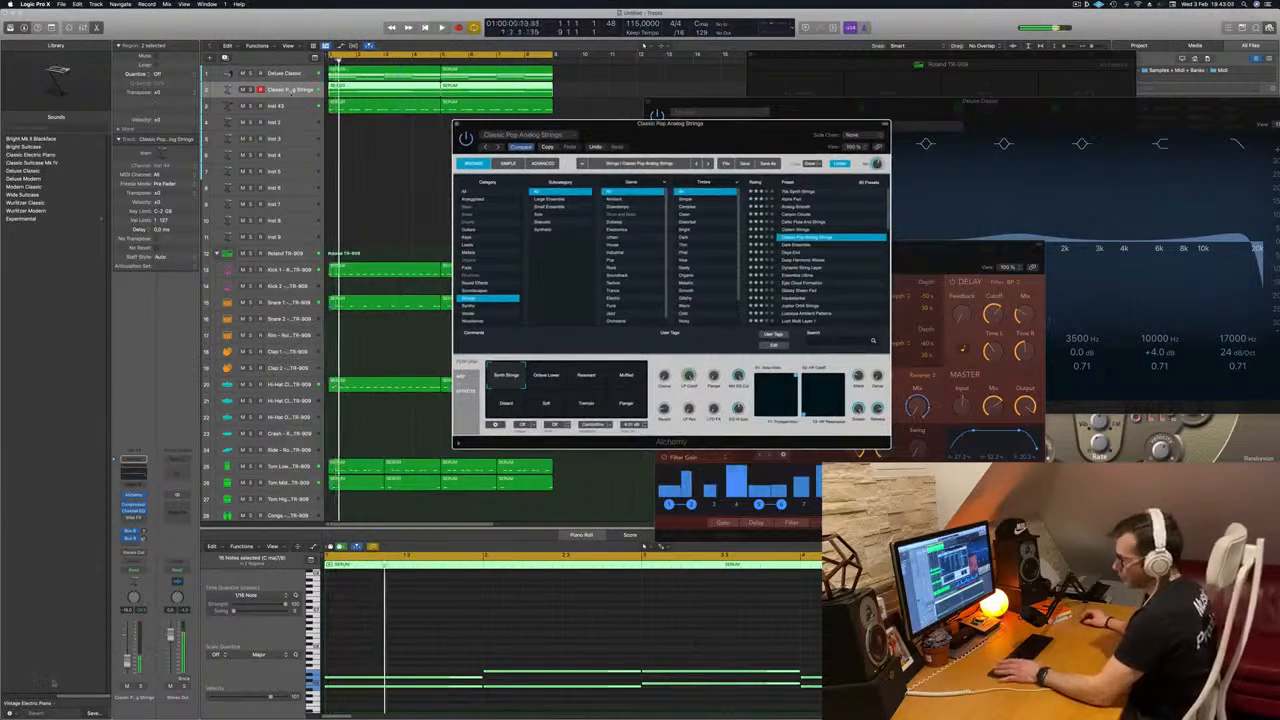
# Step: Examine the buses available for an additional send on the strings track, including those grouped under Roland TR-909
pyautogui.click(133, 545)
pyautogui.moveTo(131, 556)
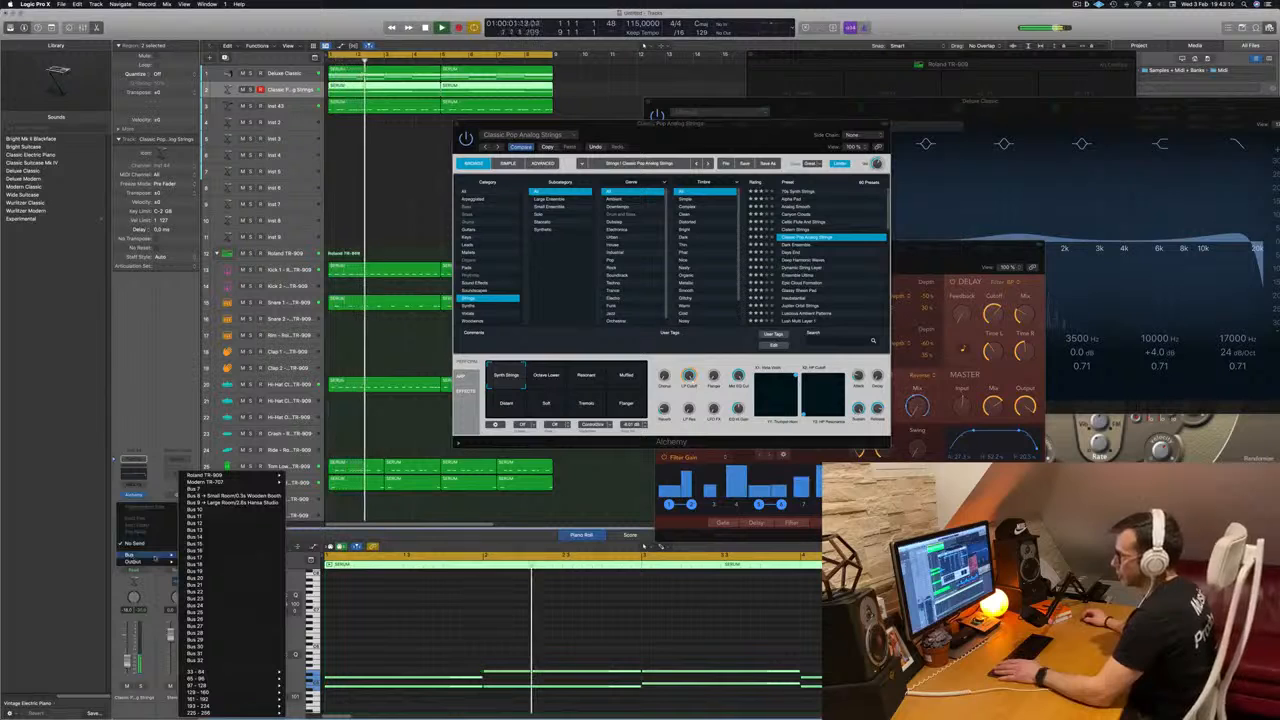
pyautogui.click(230, 496)
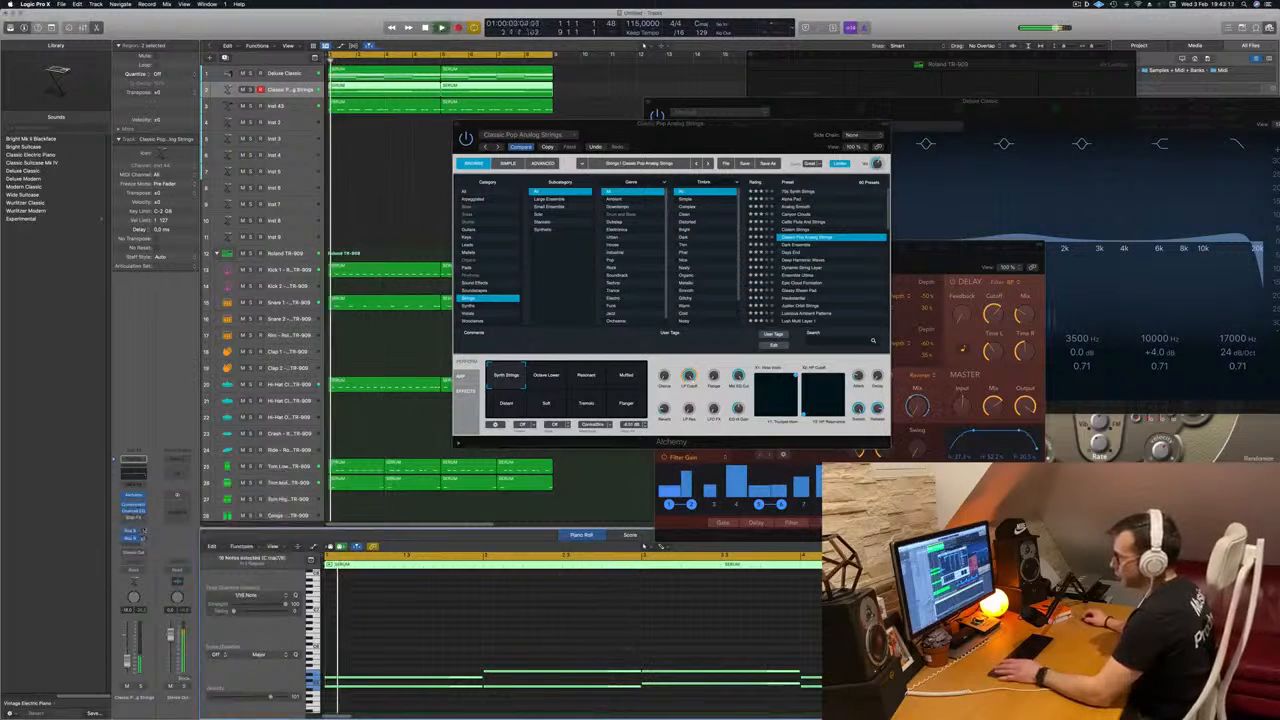
pyautogui.click(133, 537)
pyautogui.moveTo(170, 553)
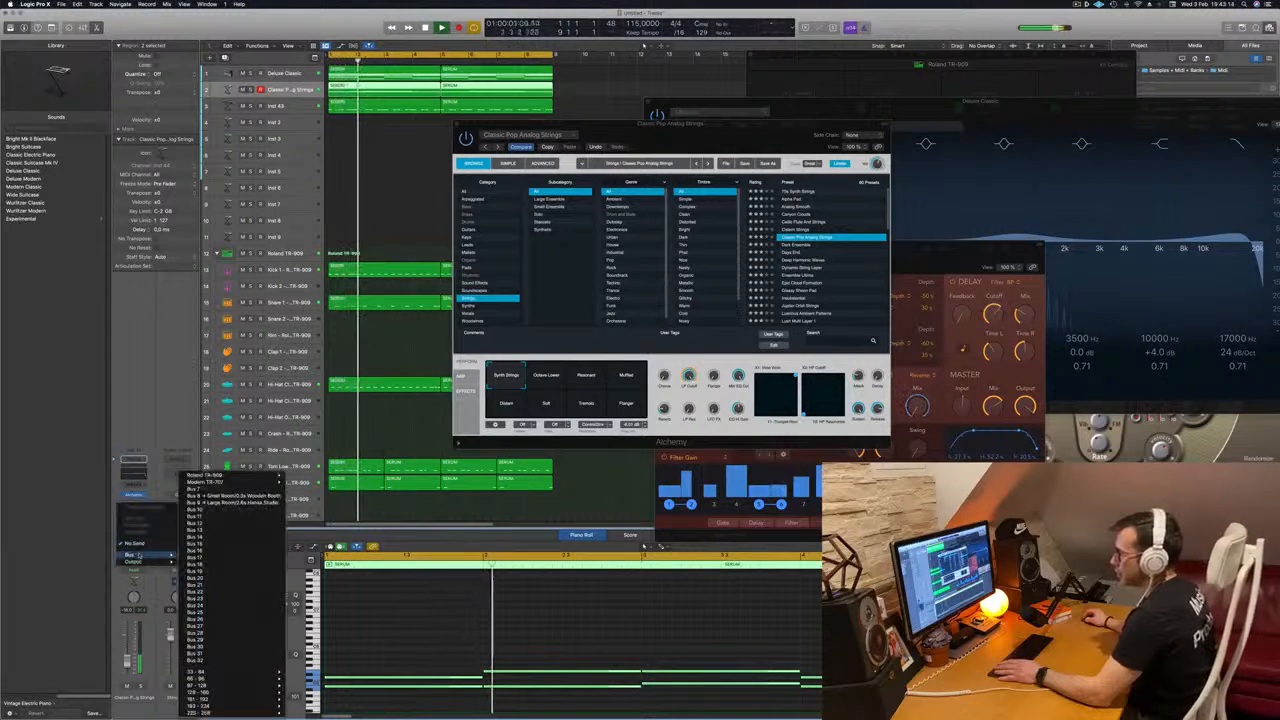
pyautogui.moveTo(246, 474)
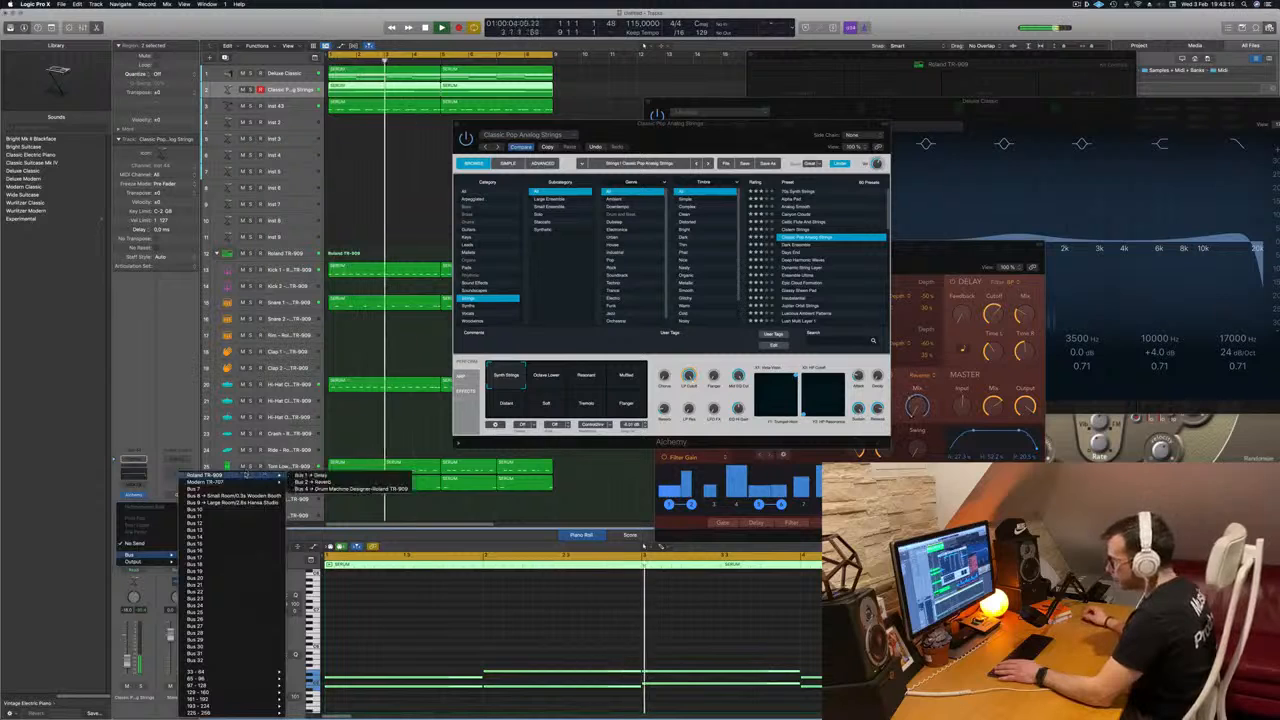
pyautogui.click(340, 488)
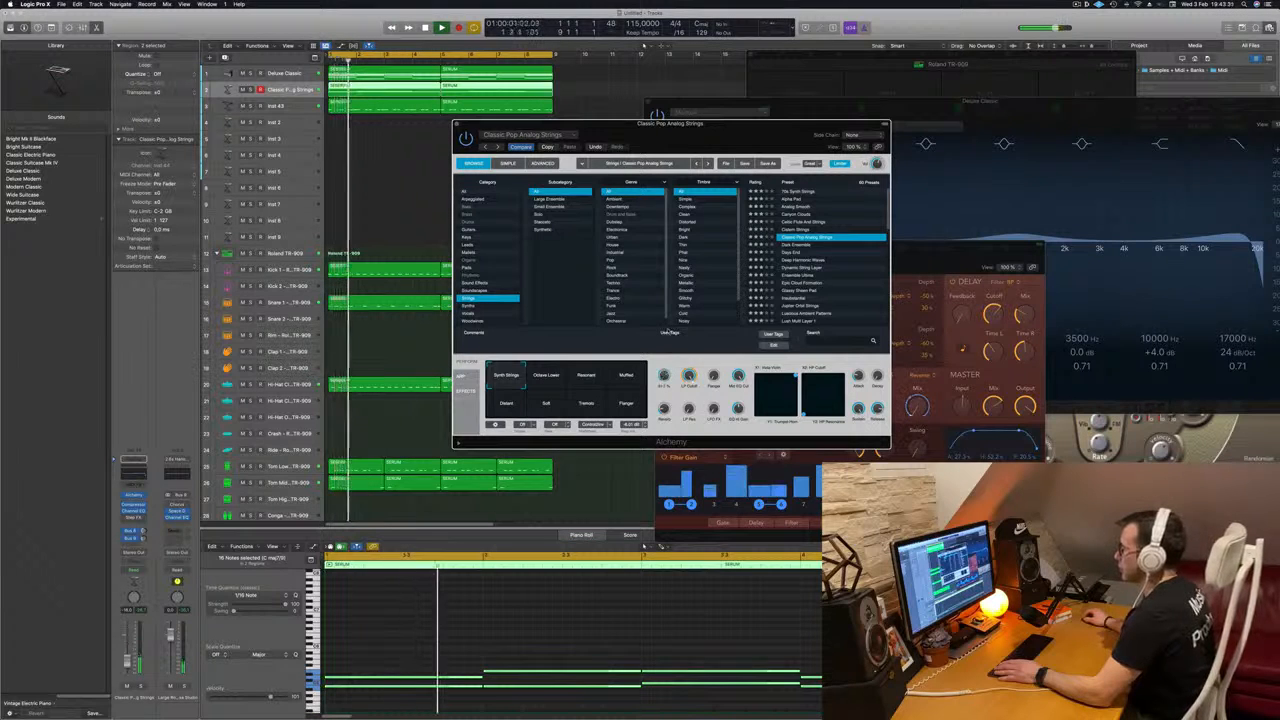
# Step: Audition Alchemy's performance snapshots from Octave Lower through Flanger and return to Synth Strings
pyautogui.click(553, 383)
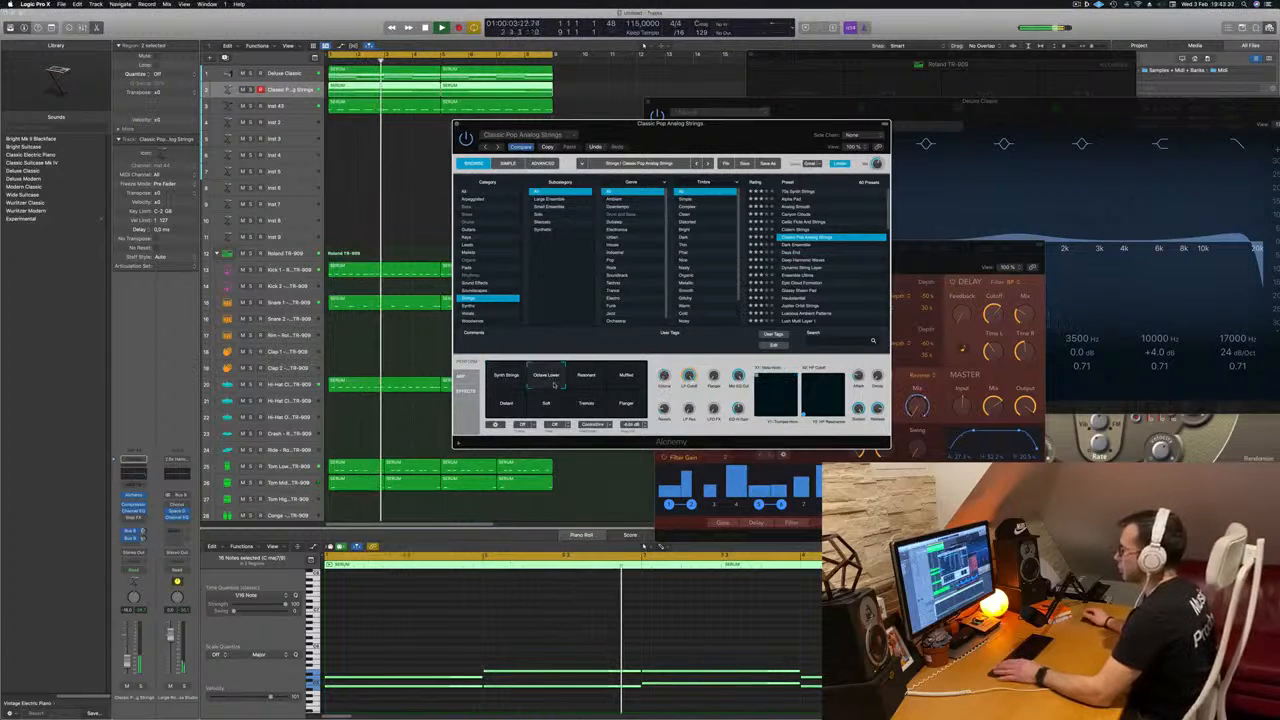
pyautogui.click(588, 378)
pyautogui.click(624, 378)
pyautogui.click(506, 403)
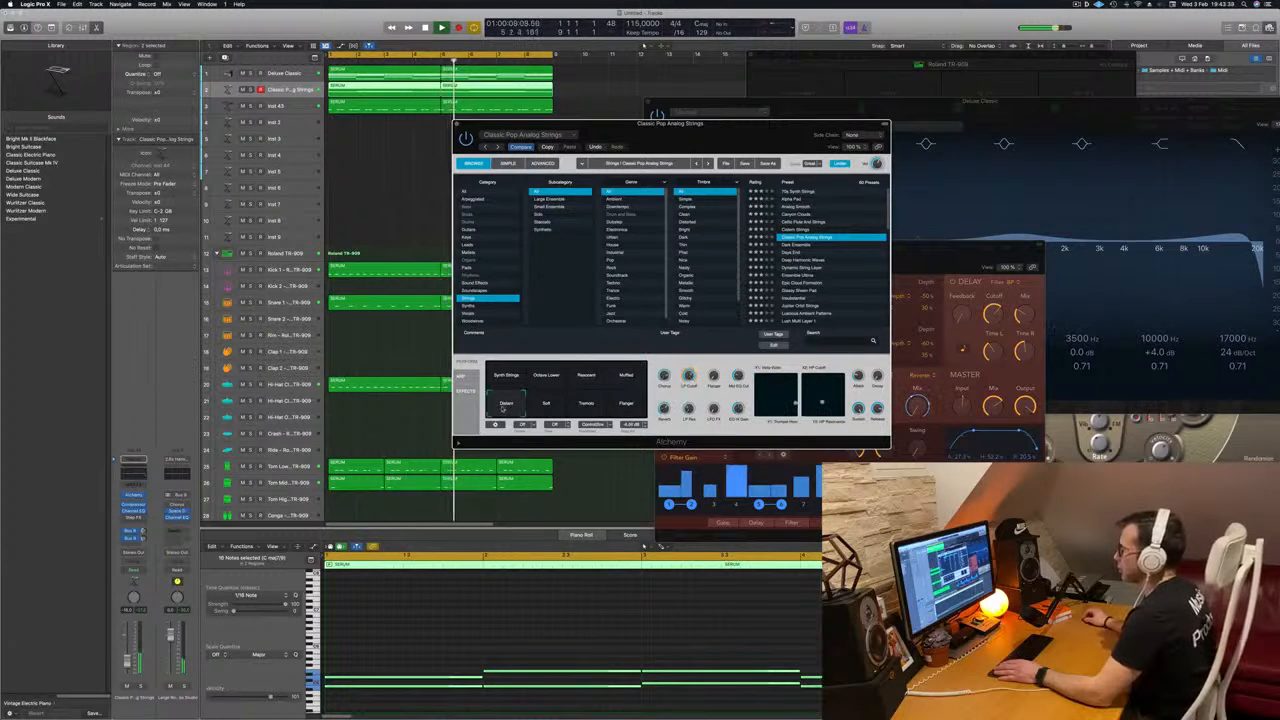
pyautogui.click(546, 403)
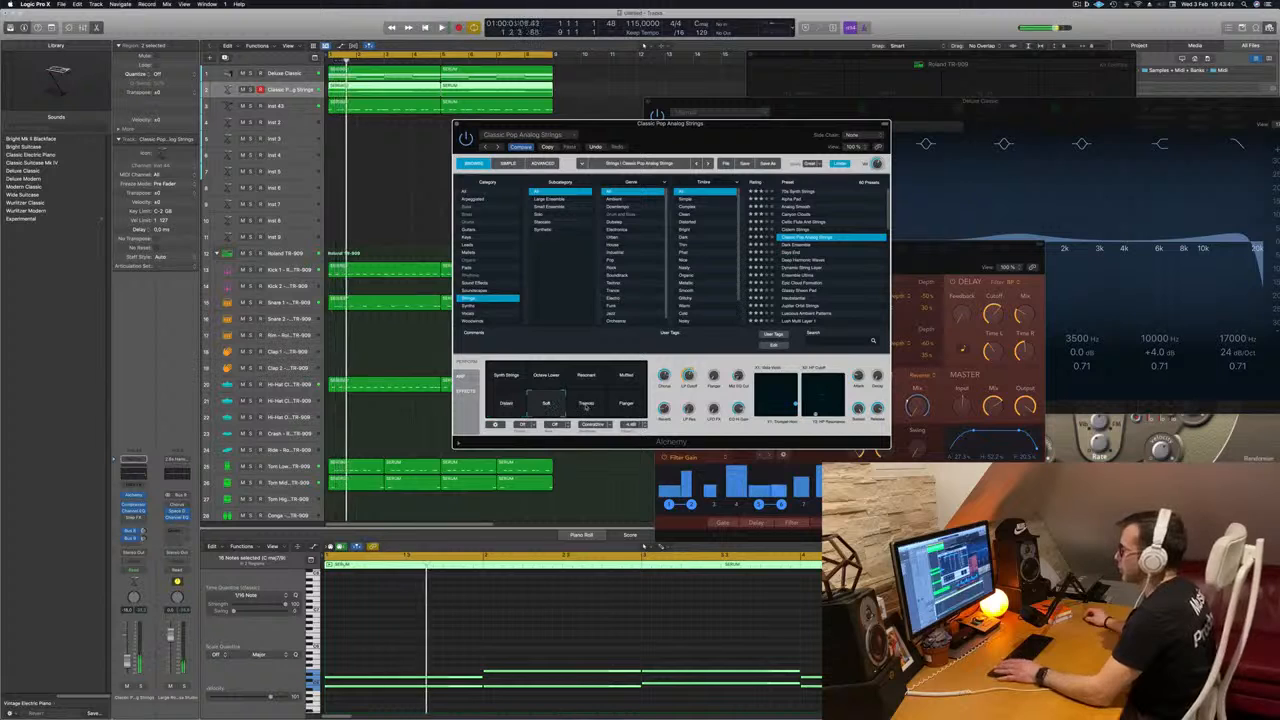
pyautogui.click(587, 403)
pyautogui.click(626, 403)
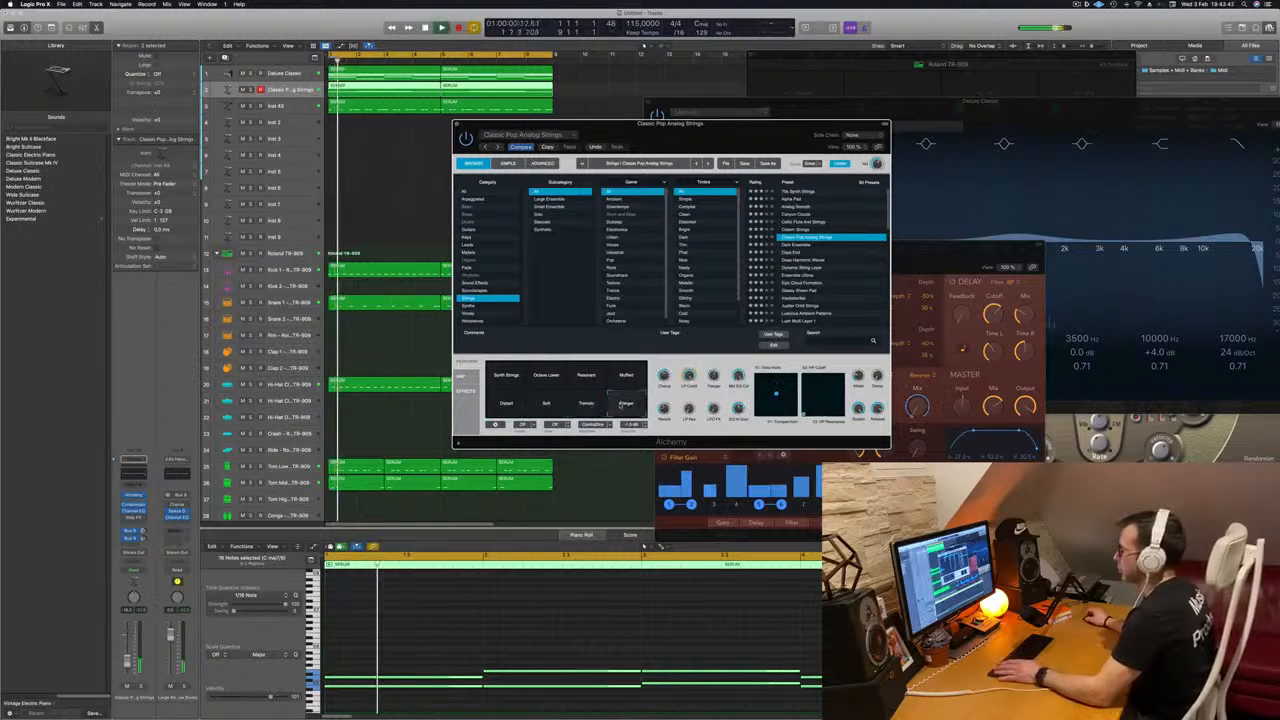
pyautogui.click(626, 375)
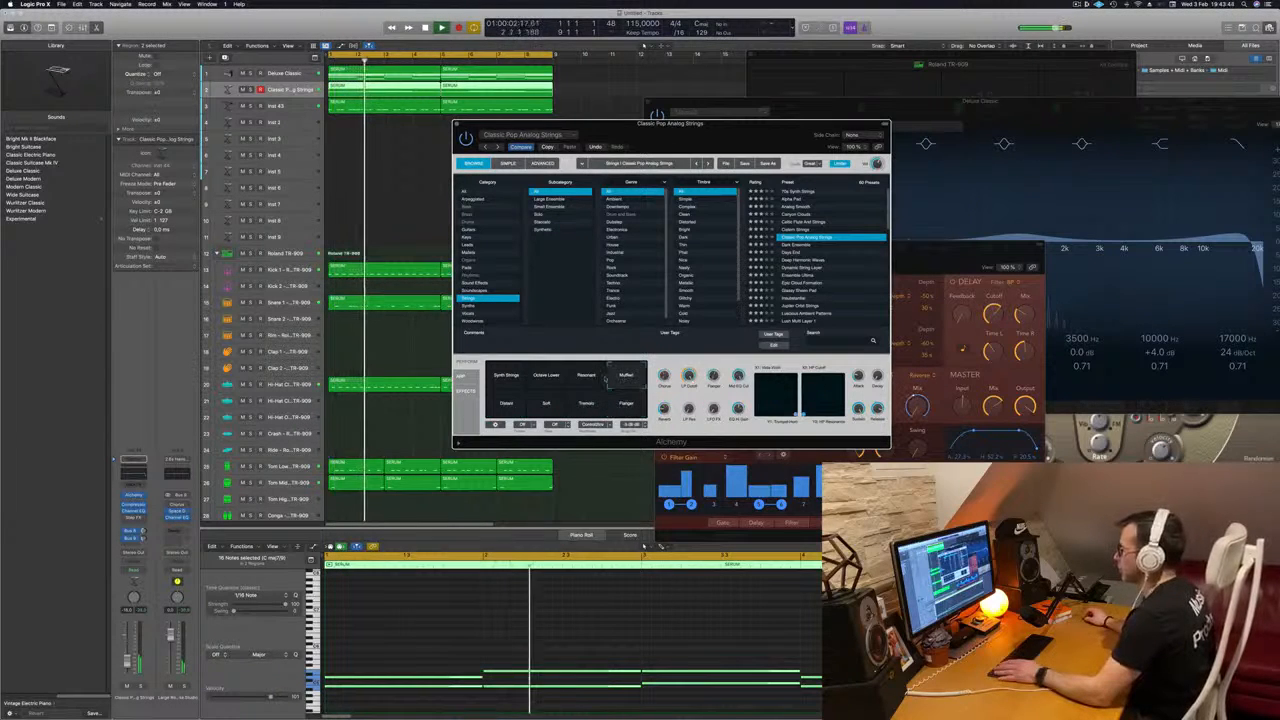
pyautogui.click(505, 376)
pyautogui.press('space')
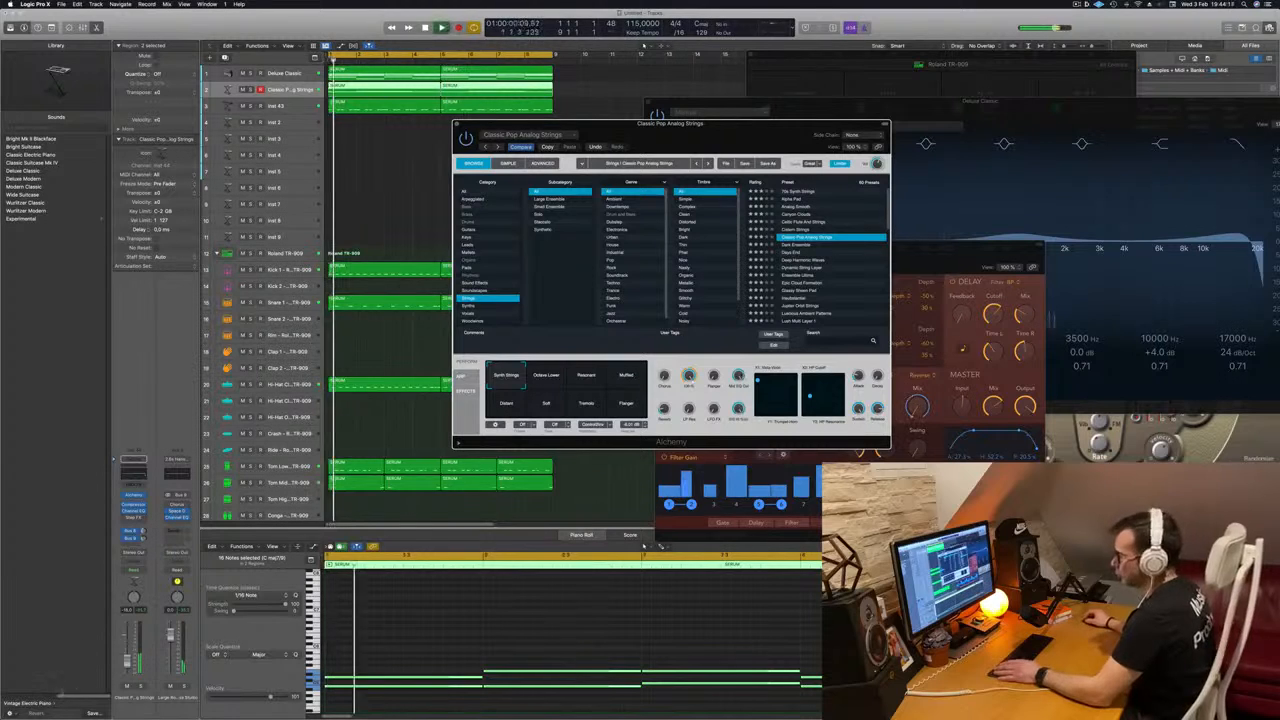
# Step: Lower the strings track's volume slightly, deselect its regions and show the mixer
pyautogui.moveTo(127, 660); pyautogui.dragTo(127, 665)
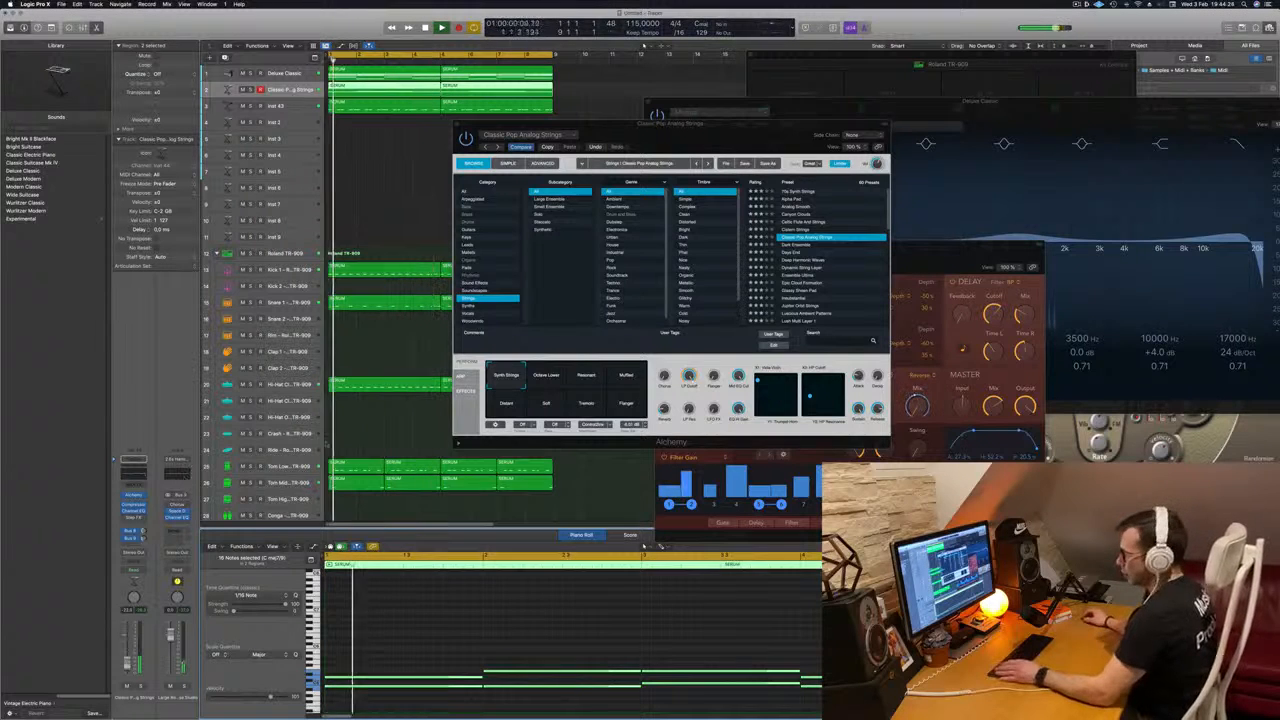
pyautogui.click(402, 428)
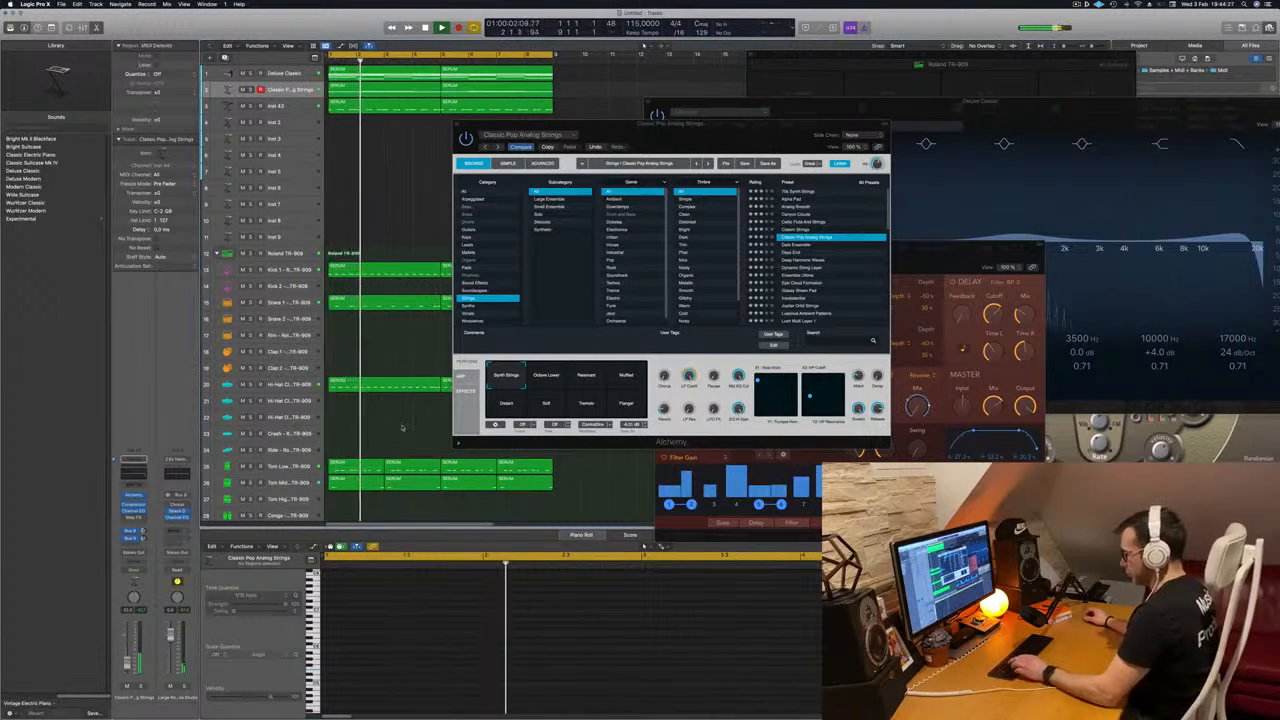
pyautogui.press('super+k')
pyautogui.press('super+k')
pyautogui.press('x')
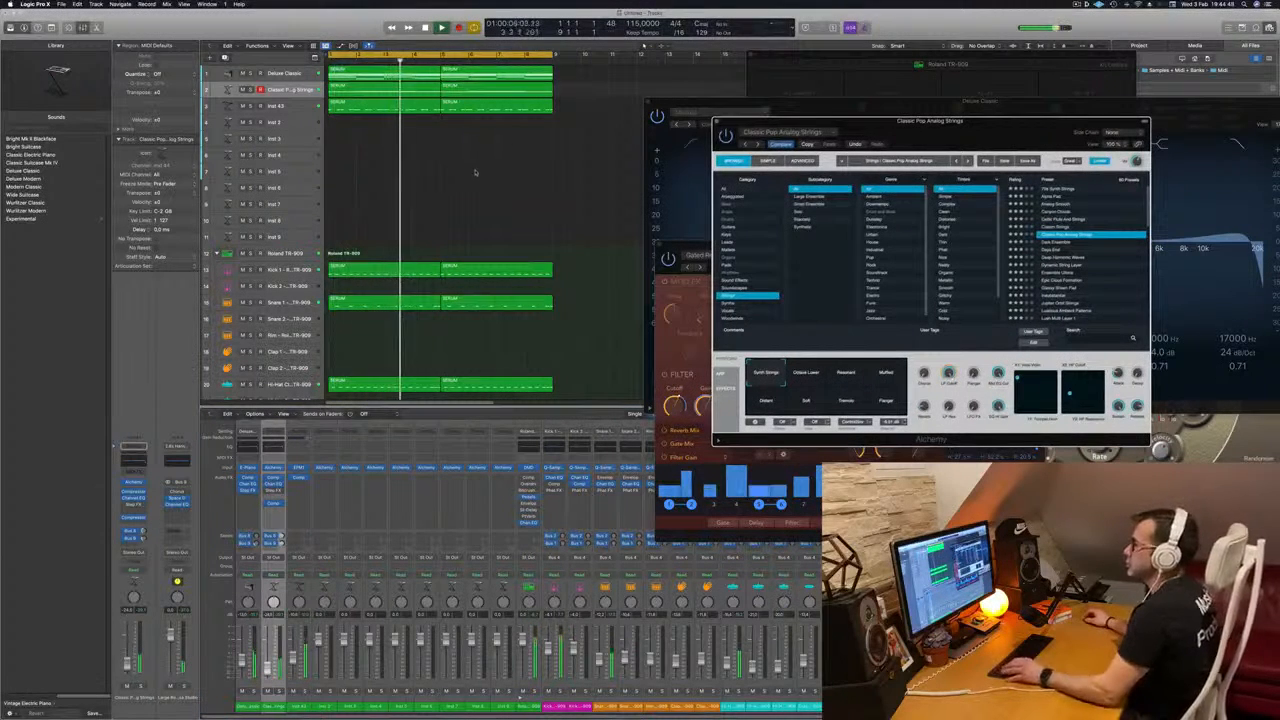
# Step: Select the bass track Inst #3, open its EFM1 window and audition lead presets with the loop restarted
pyautogui.hscroll(-1, 478, 171)
pyautogui.click(285, 106)
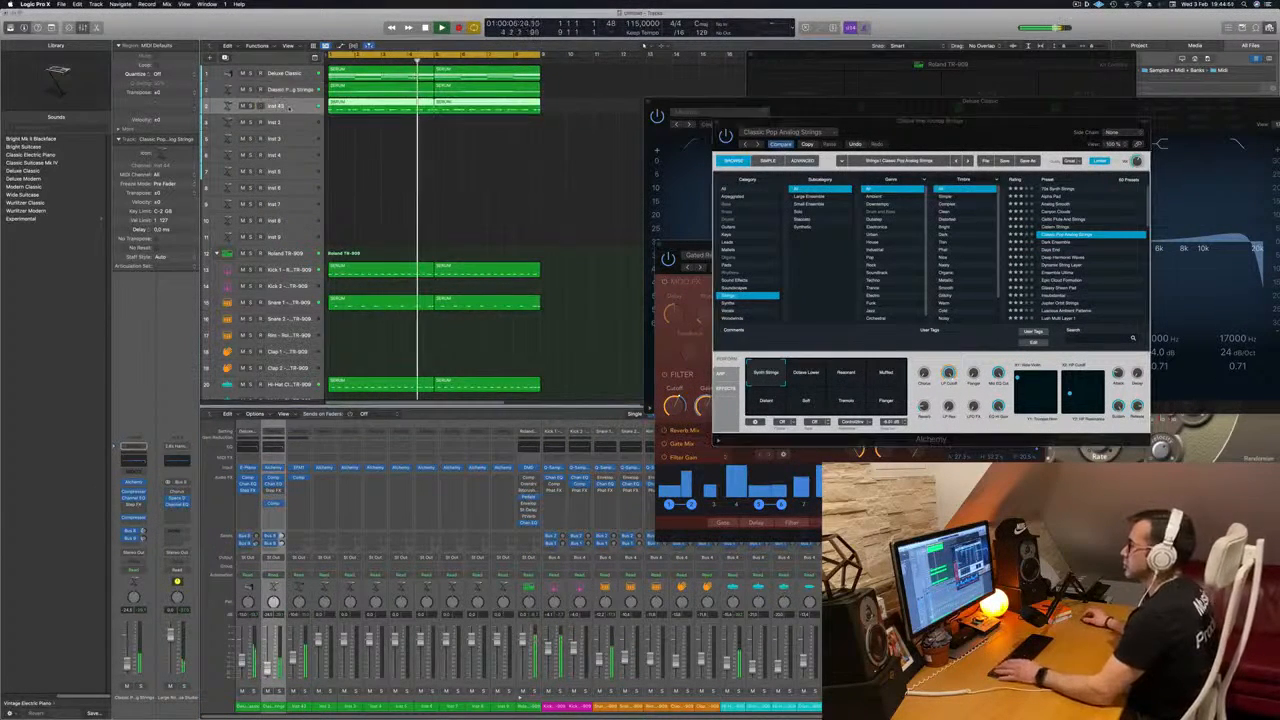
pyautogui.press('Return')
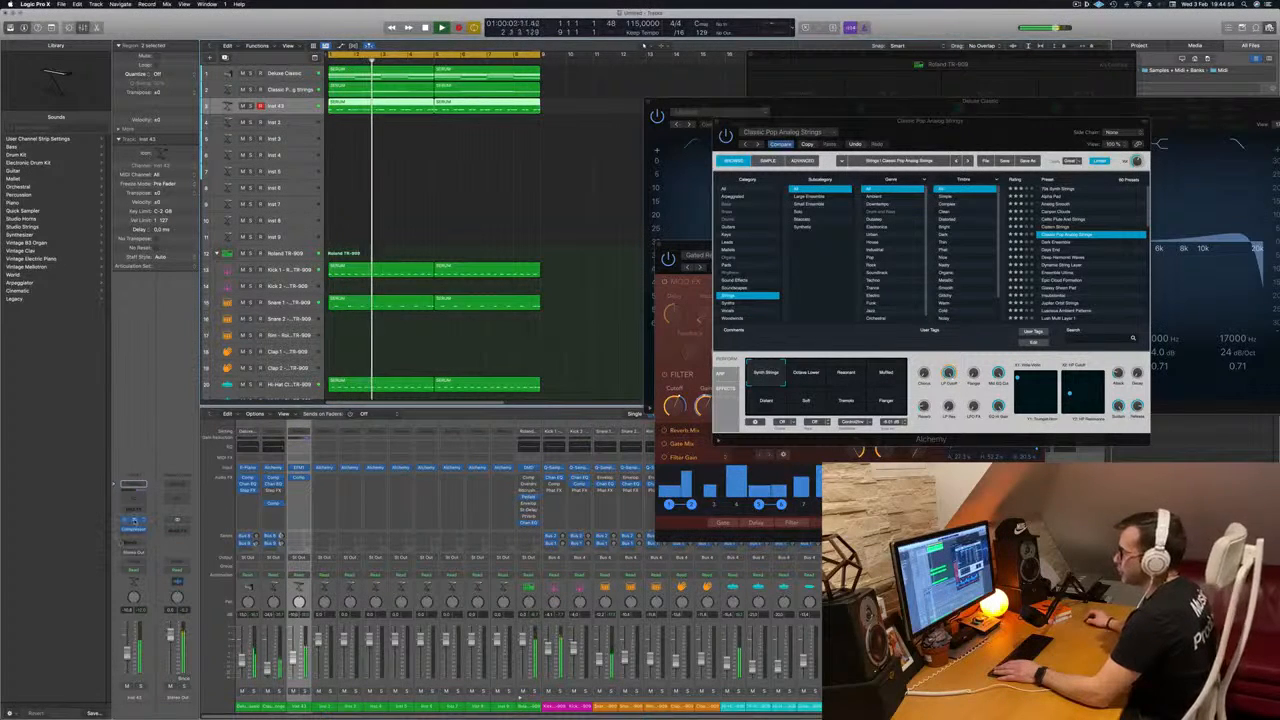
pyautogui.click(135, 521)
pyautogui.moveTo(1097, 245); pyautogui.dragTo(697, 265)
pyautogui.click(556, 270)
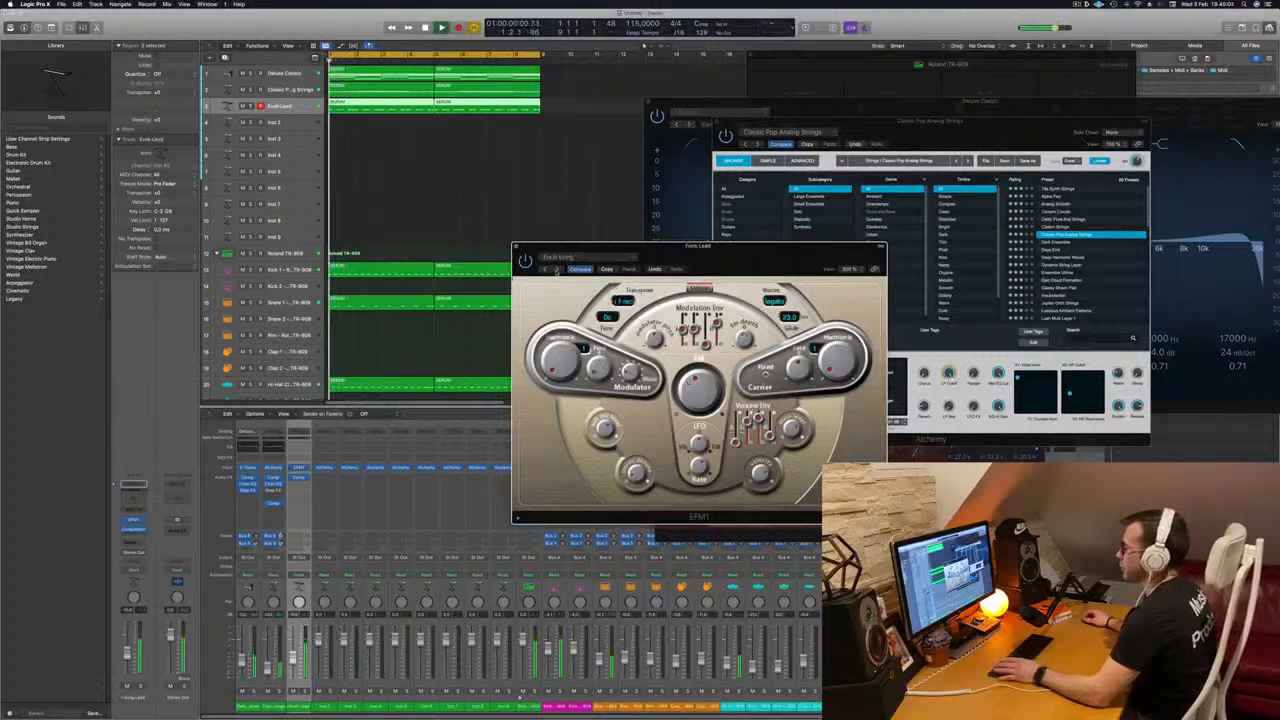
# Step: Audition EFM1's FM Bass presets, including Detroit Bass and House Bass, and load Dark Attack Bass
pyautogui.click(592, 259)
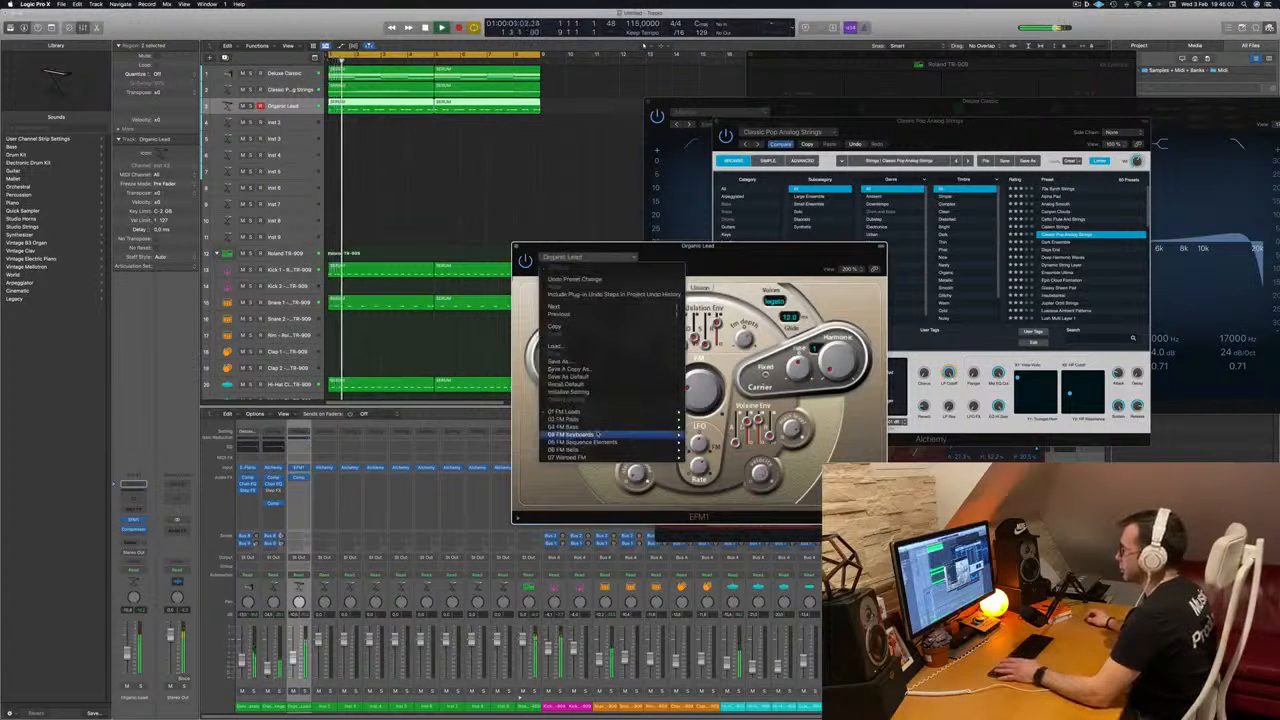
pyautogui.moveTo(640, 427)
pyautogui.click(716, 427)
pyautogui.moveTo(725, 249); pyautogui.dragTo(577, 294)
pyautogui.click(456, 315)
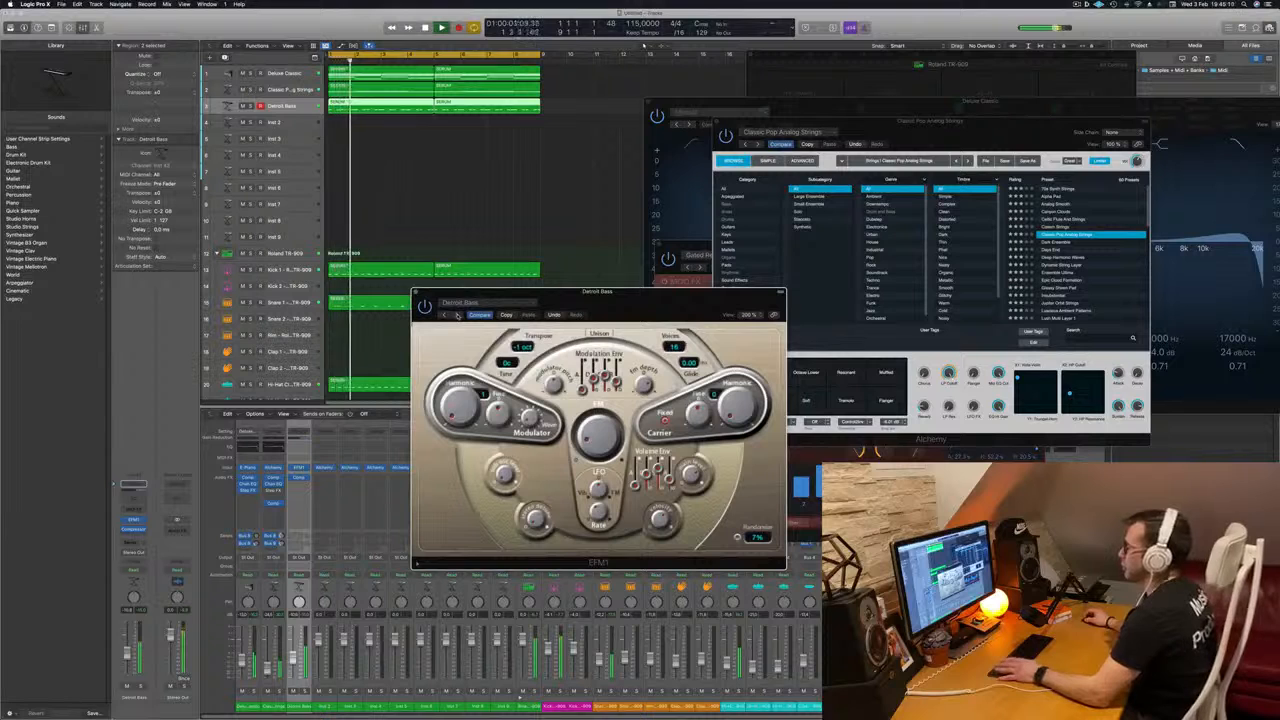
pyautogui.click(456, 315)
pyautogui.click(456, 315)
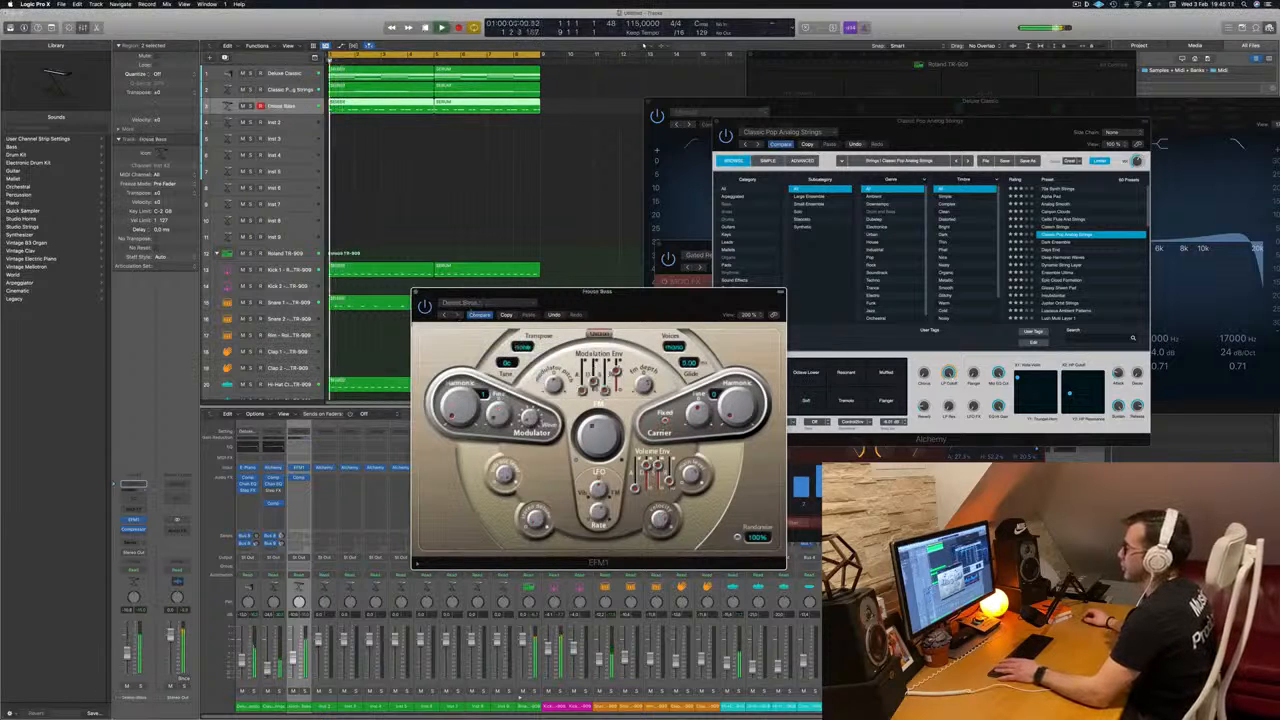
pyautogui.click(481, 307)
pyautogui.moveTo(470, 472)
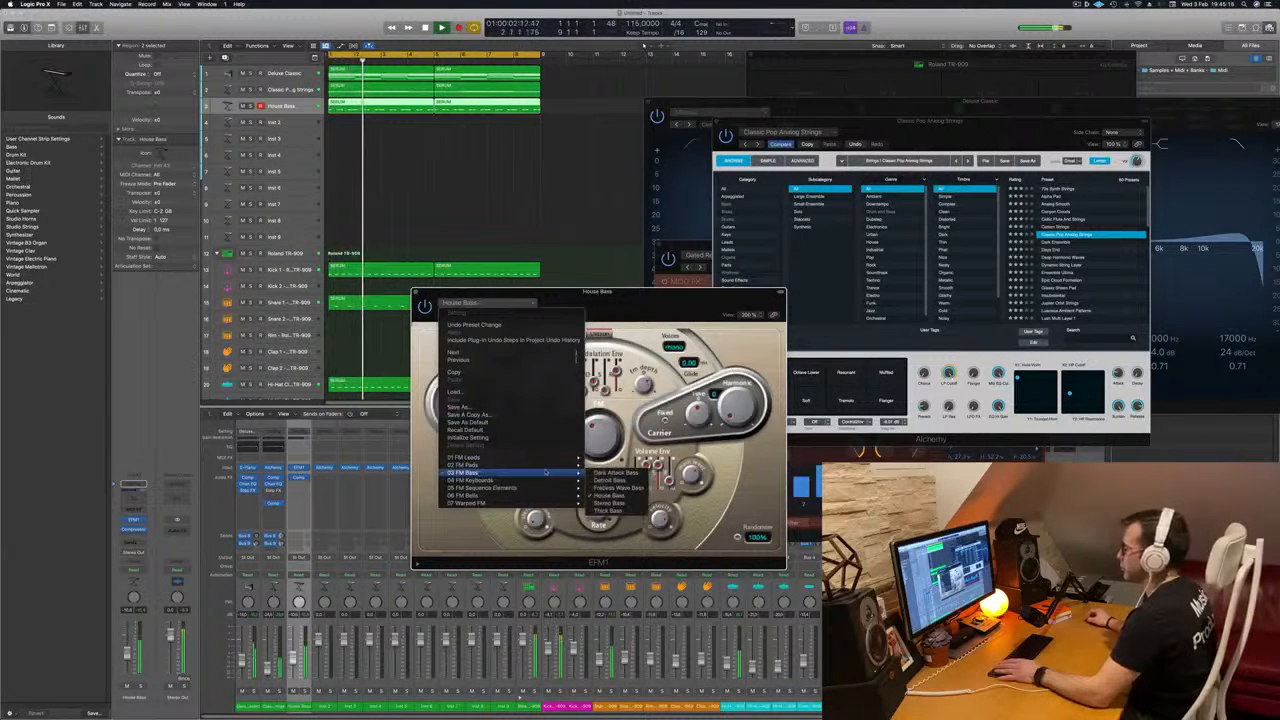
pyautogui.click(612, 472)
pyautogui.moveTo(600, 292); pyautogui.dragTo(730, 250)
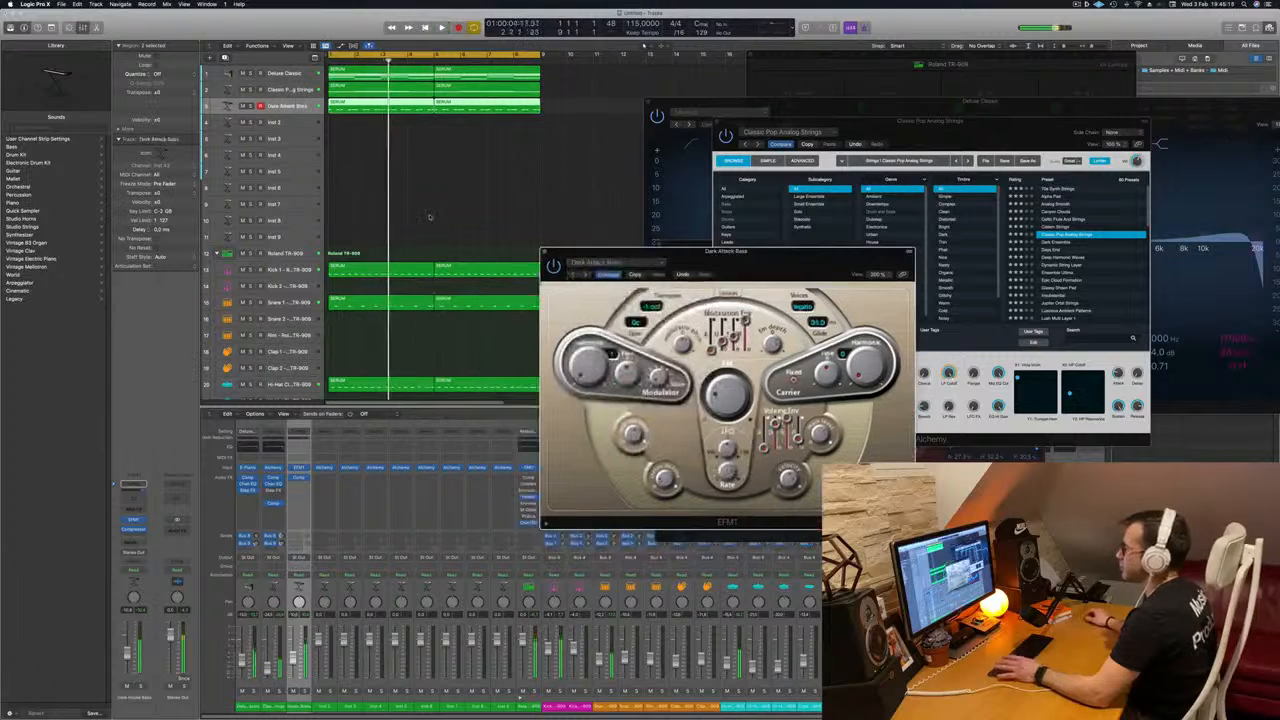
# Step: Lower the Dark Attack Bass track's volume slightly and close the EFM1 window
pyautogui.moveTo(127, 656); pyautogui.dragTo(127, 661)
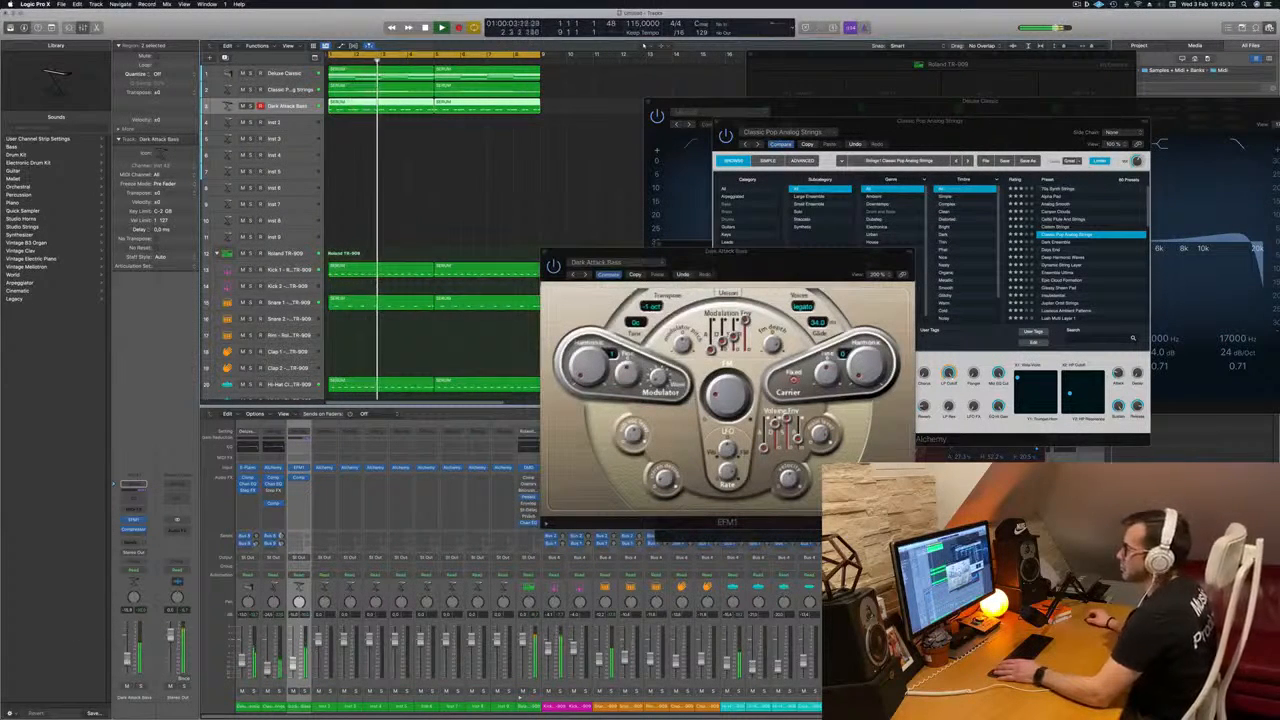
pyautogui.moveTo(660, 254); pyautogui.dragTo(556, 279)
pyautogui.click(441, 278)
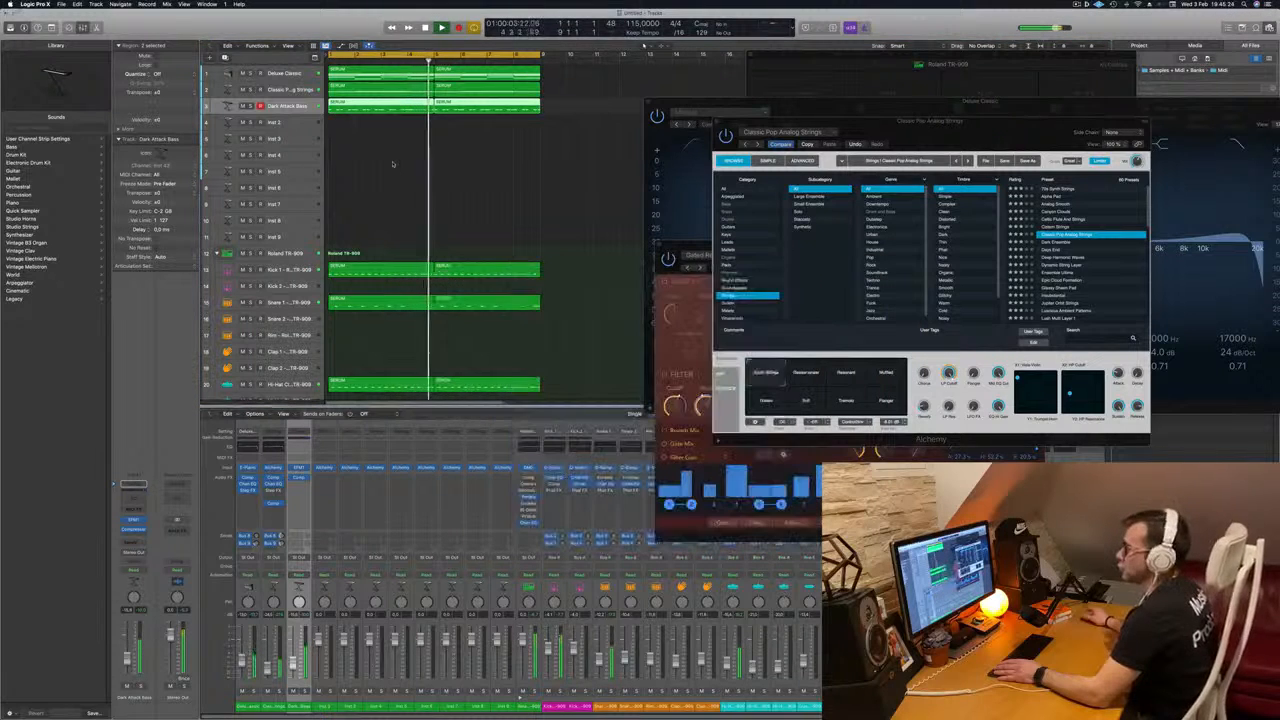
# Step: Deselect the bass regions, replay the loop from the start and close the remaining plug-in windows
pyautogui.click(375, 185)
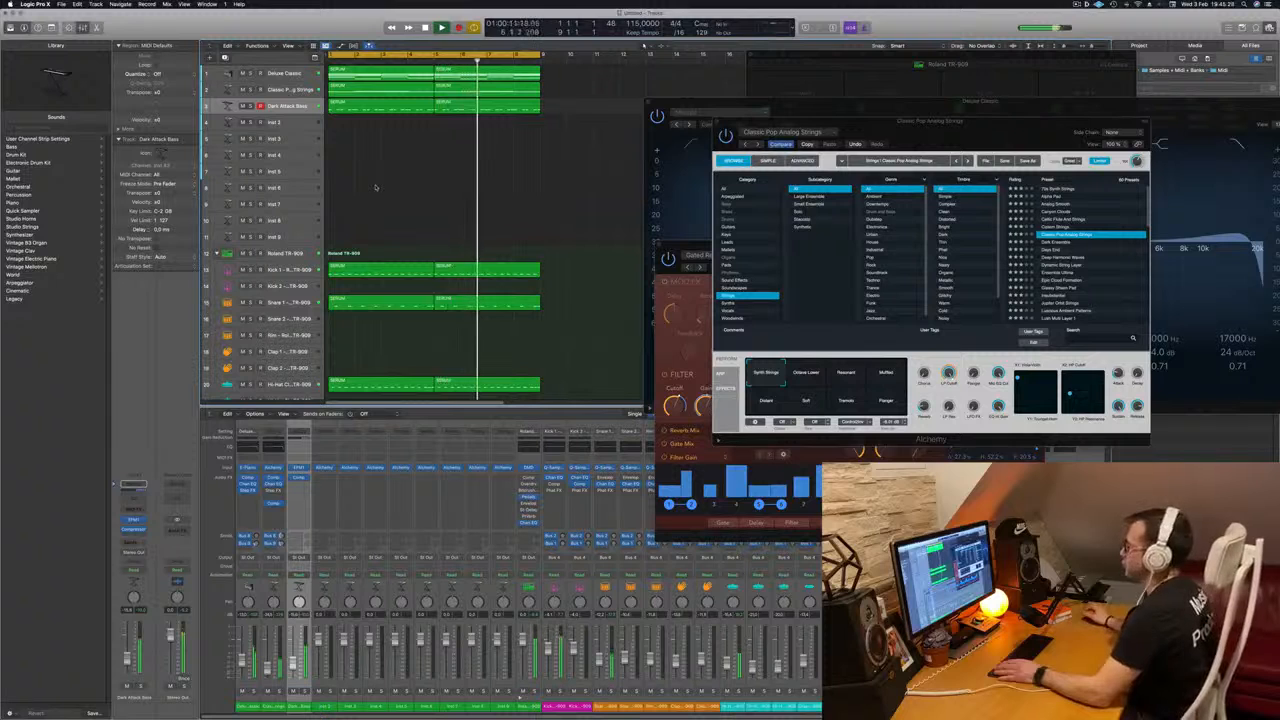
pyautogui.press('Return')
pyautogui.scroll(-2, 400, 180)
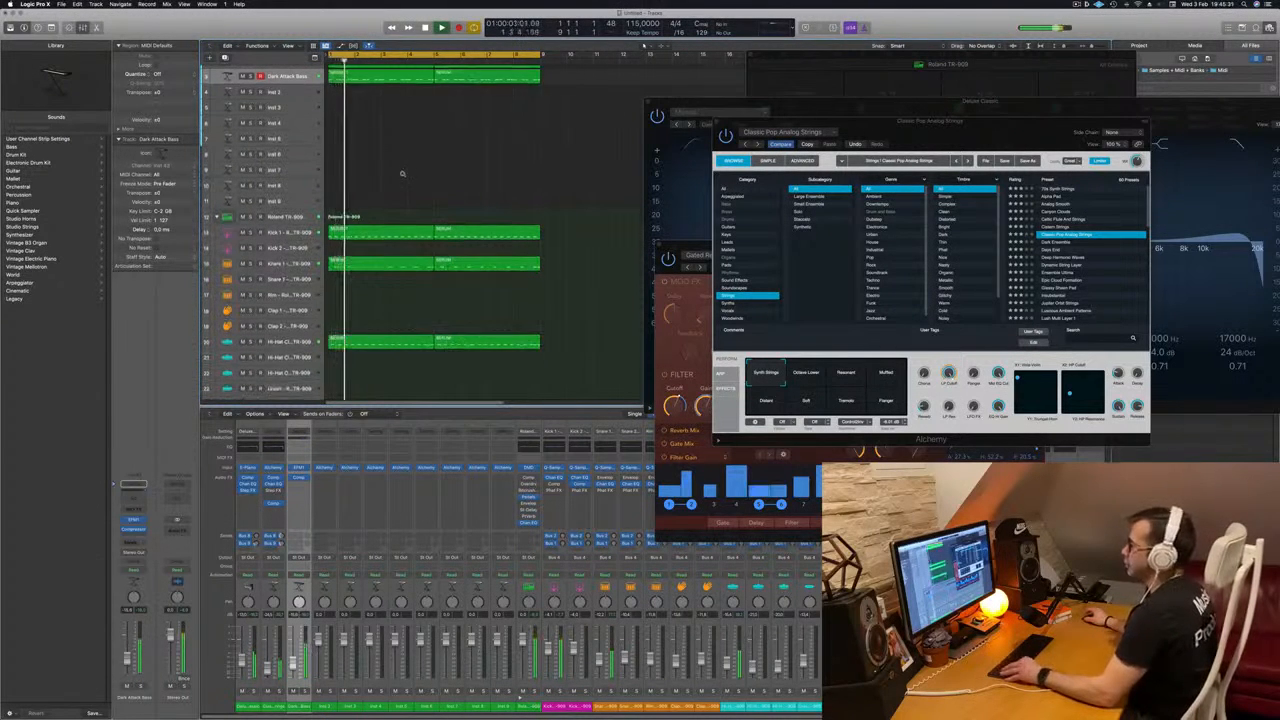
pyautogui.scroll(-1, 402, 174)
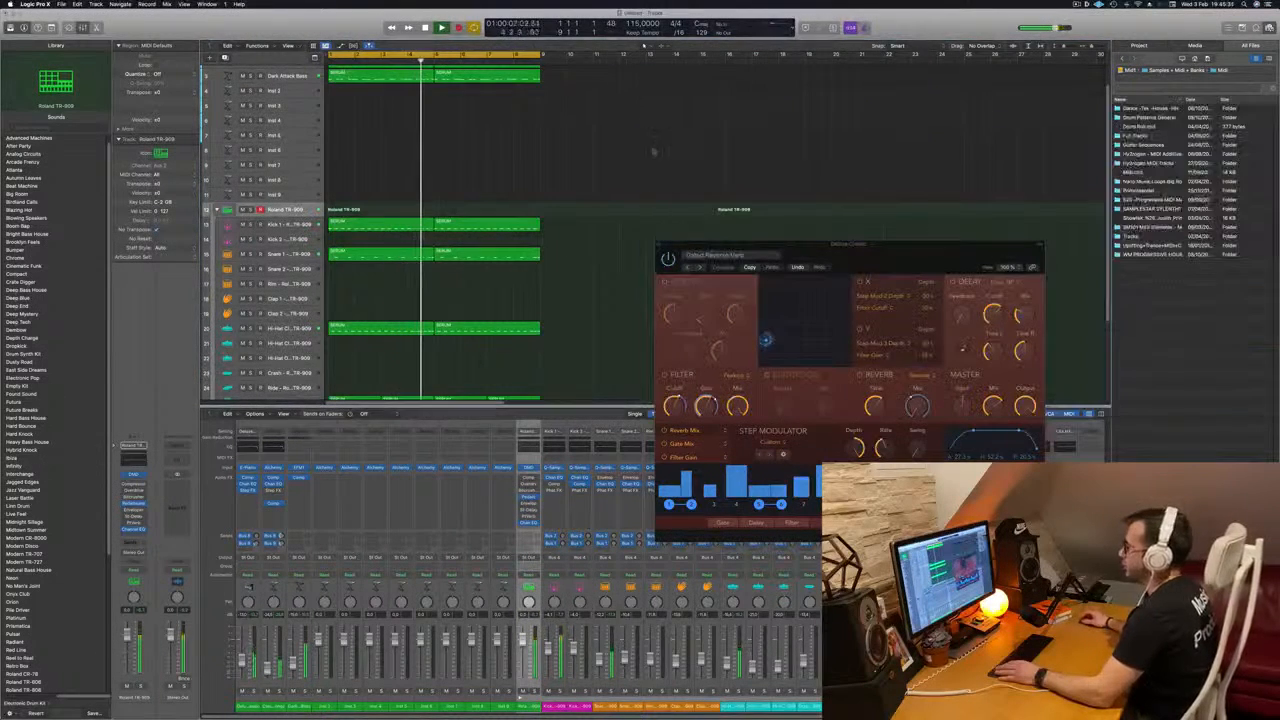
pyautogui.click(659, 245)
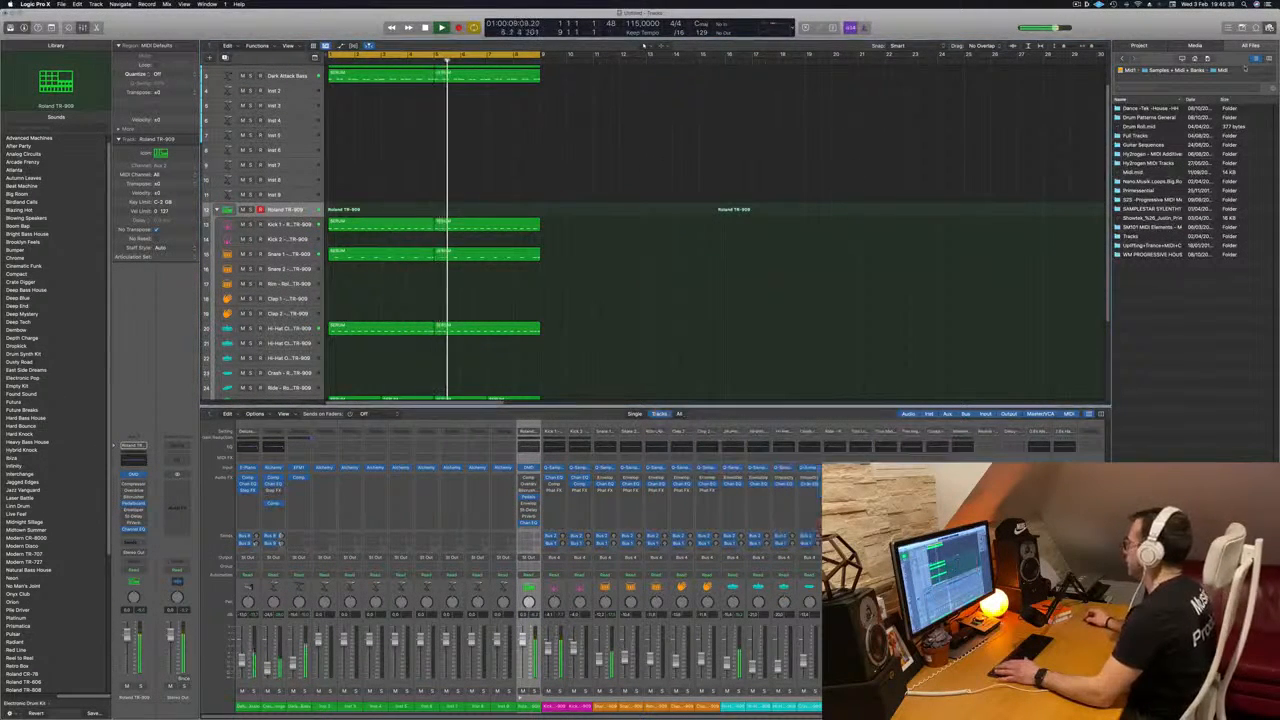
# Step: Check the project and media browsers, and open the Loop Browser with all packs listed
pyautogui.click(1141, 46)
pyautogui.click(1199, 46)
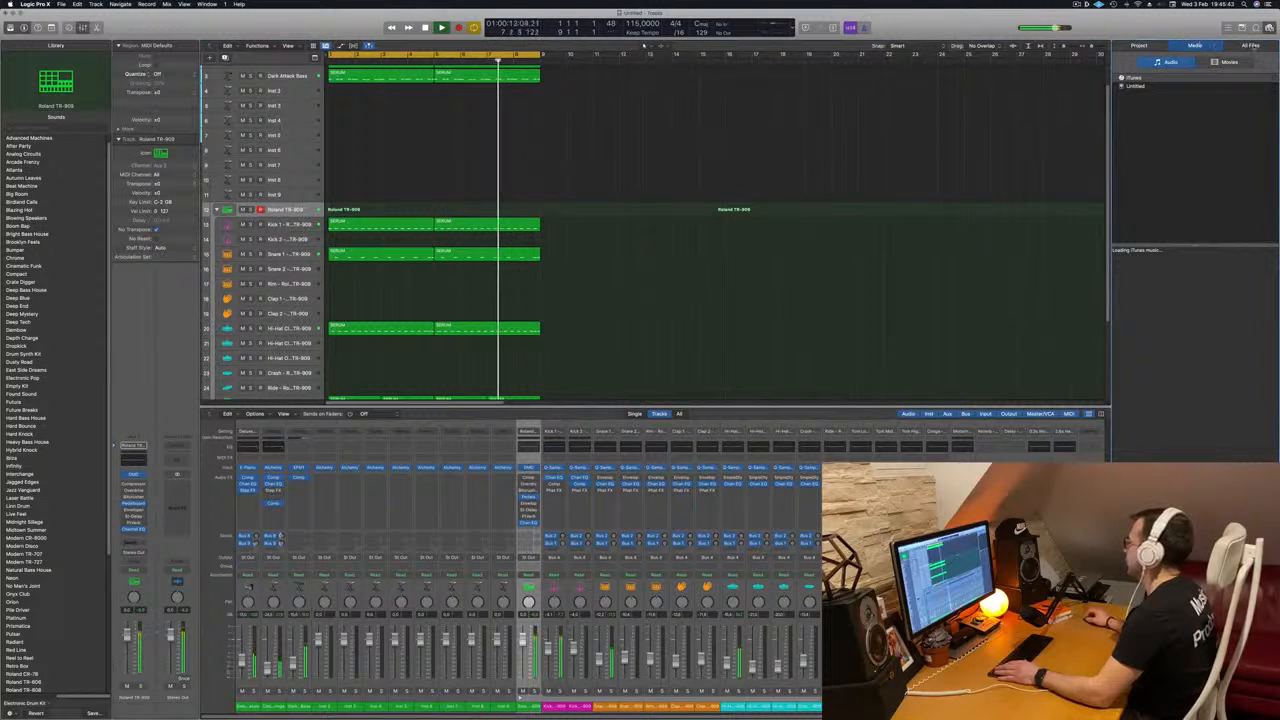
pyautogui.press('o')
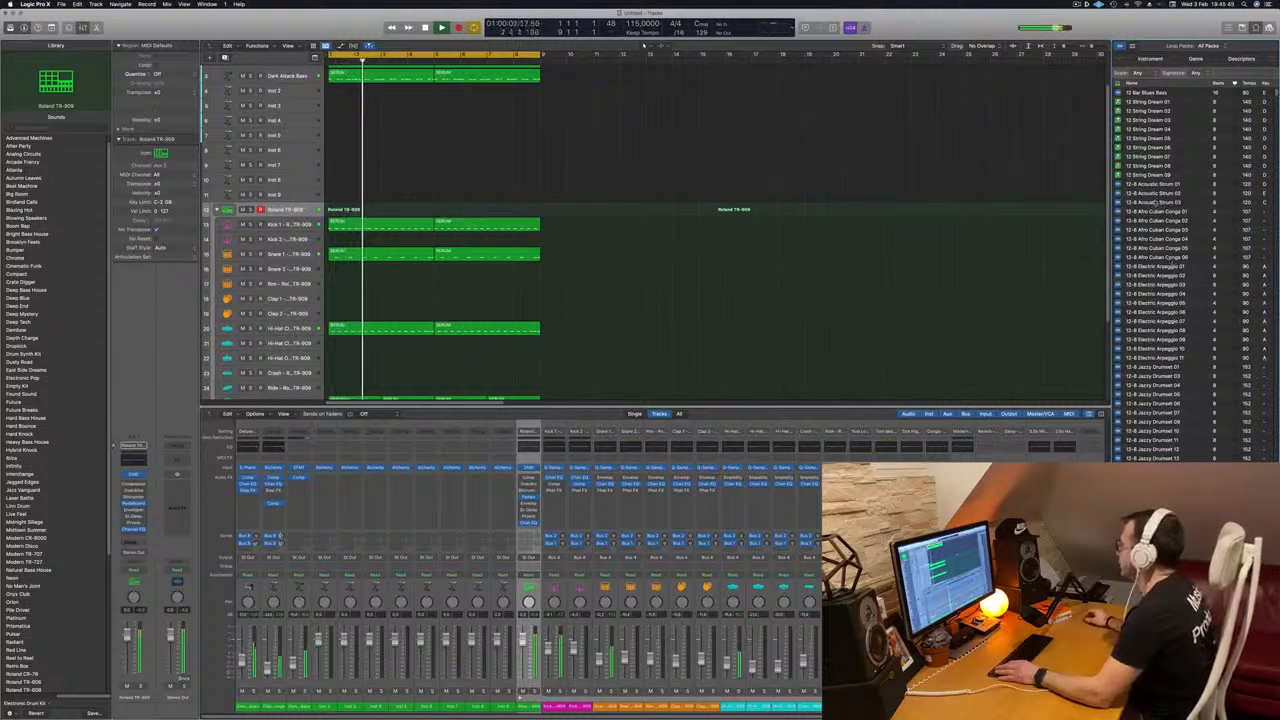
# Step: Audition the 12-8 Afro Cuban Conga 01 loop, place it at bar 1 on a new track and enlarge that track
pyautogui.click(1168, 212)
pyautogui.scroll(-5, 749, 263)
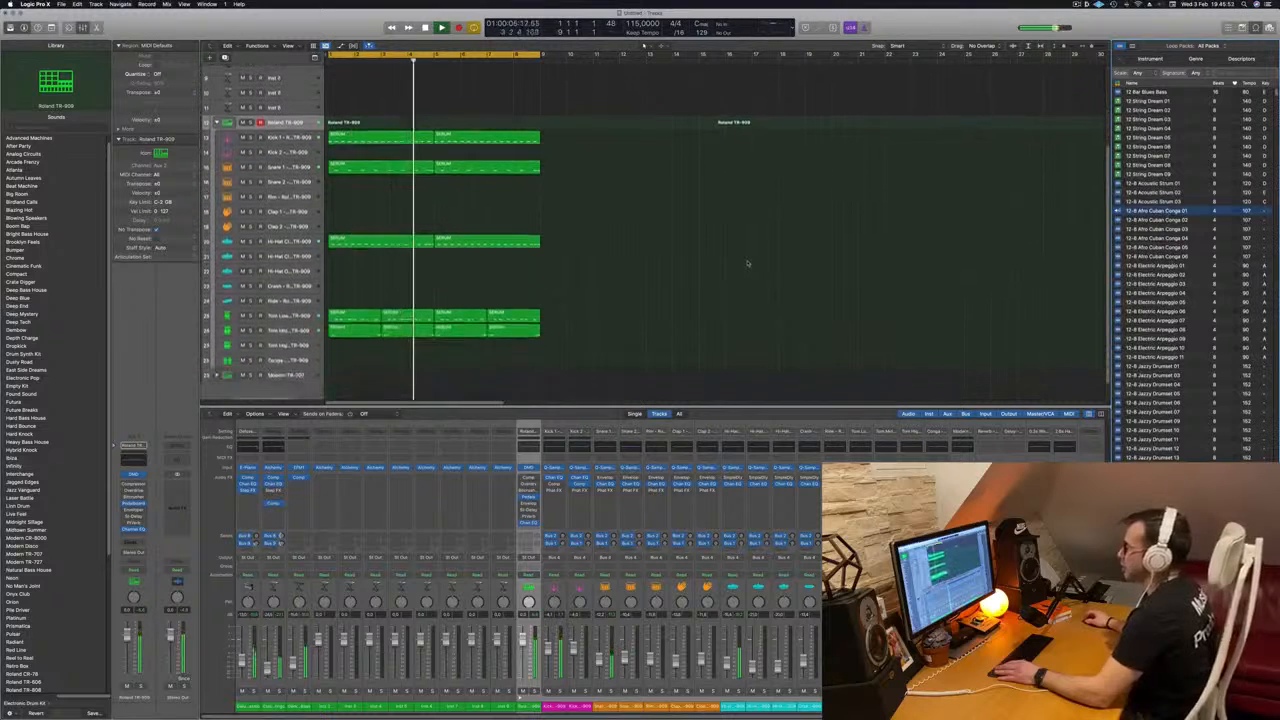
pyautogui.moveTo(1160, 212); pyautogui.dragTo(333, 386)
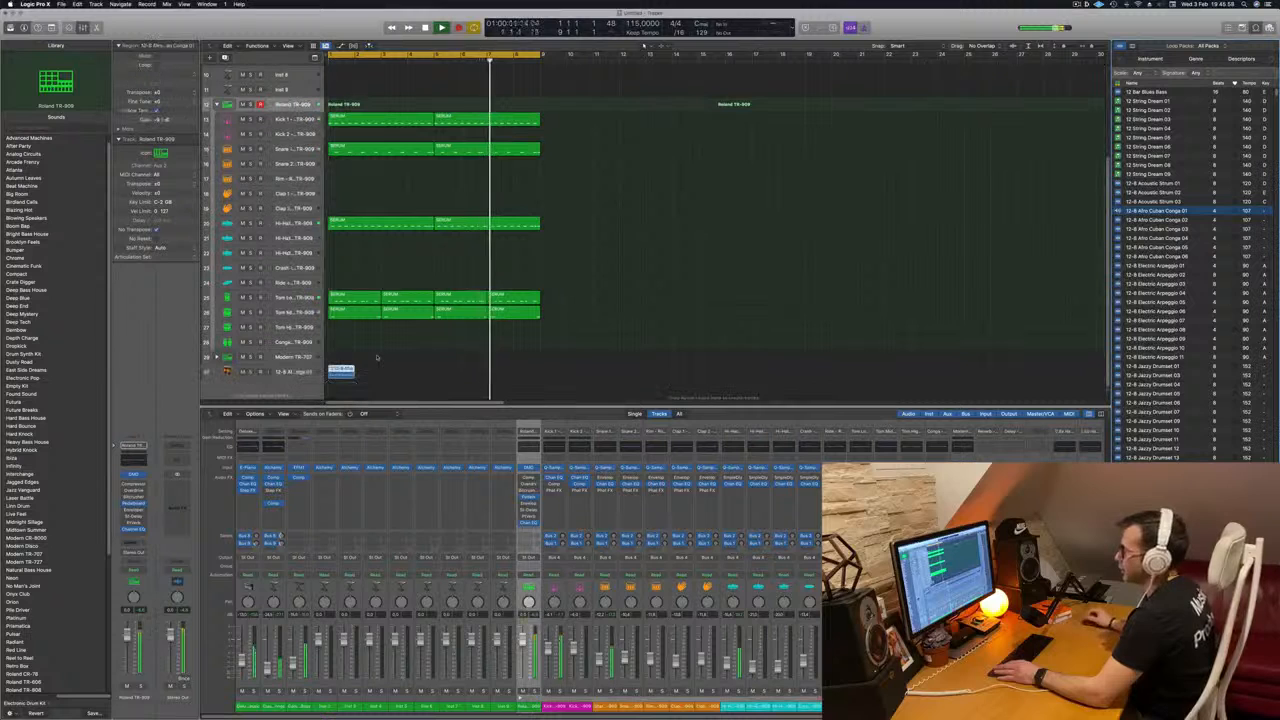
pyautogui.click(290, 373)
pyautogui.press('Return')
pyautogui.moveTo(226, 380); pyautogui.dragTo(223, 413)
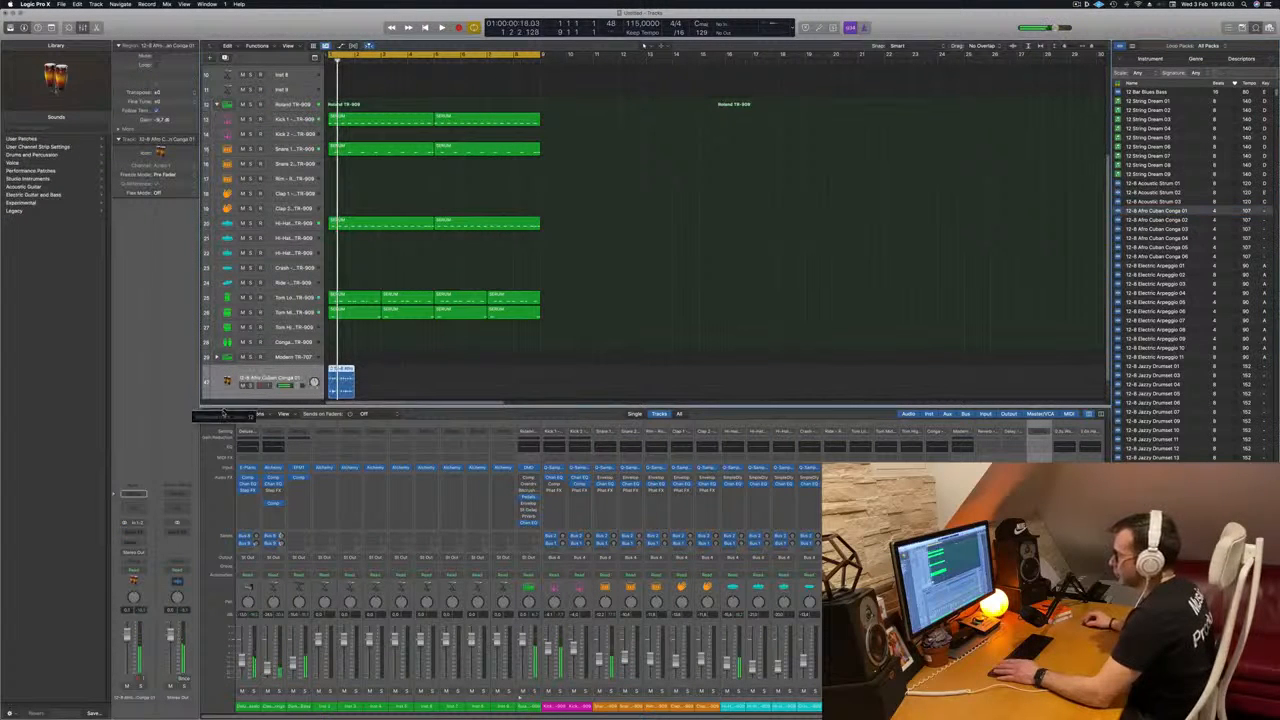
# Step: Search the loop list for Afro loops, and replace that search with one for conga loops
pyautogui.scroll(-2, 395, 362)
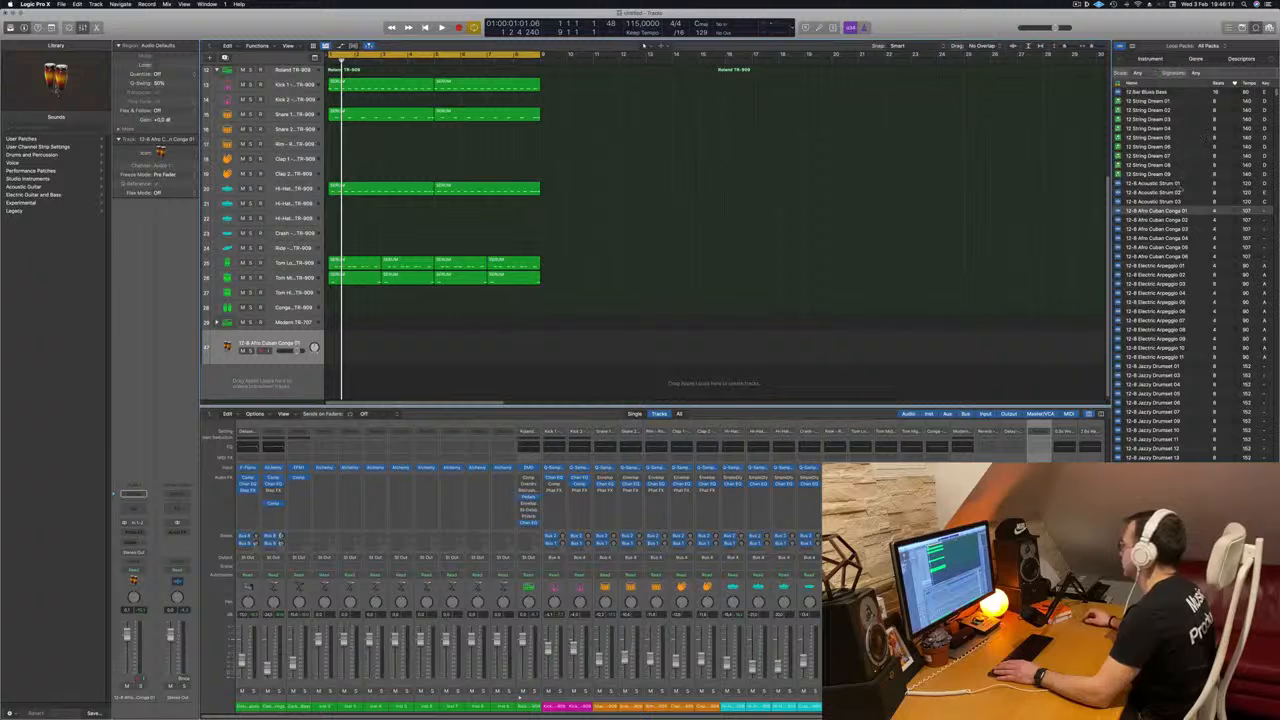
pyautogui.scroll(-5, 1182, 201)
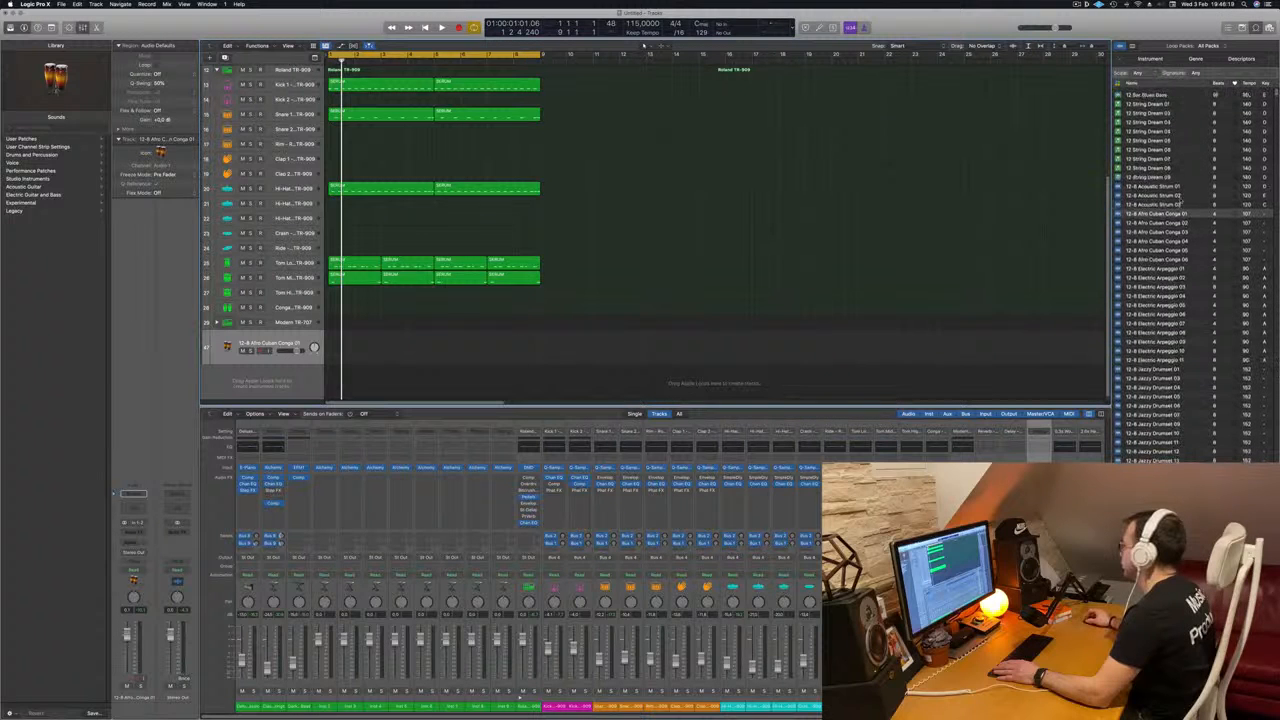
pyautogui.scroll(5, 1190, 180)
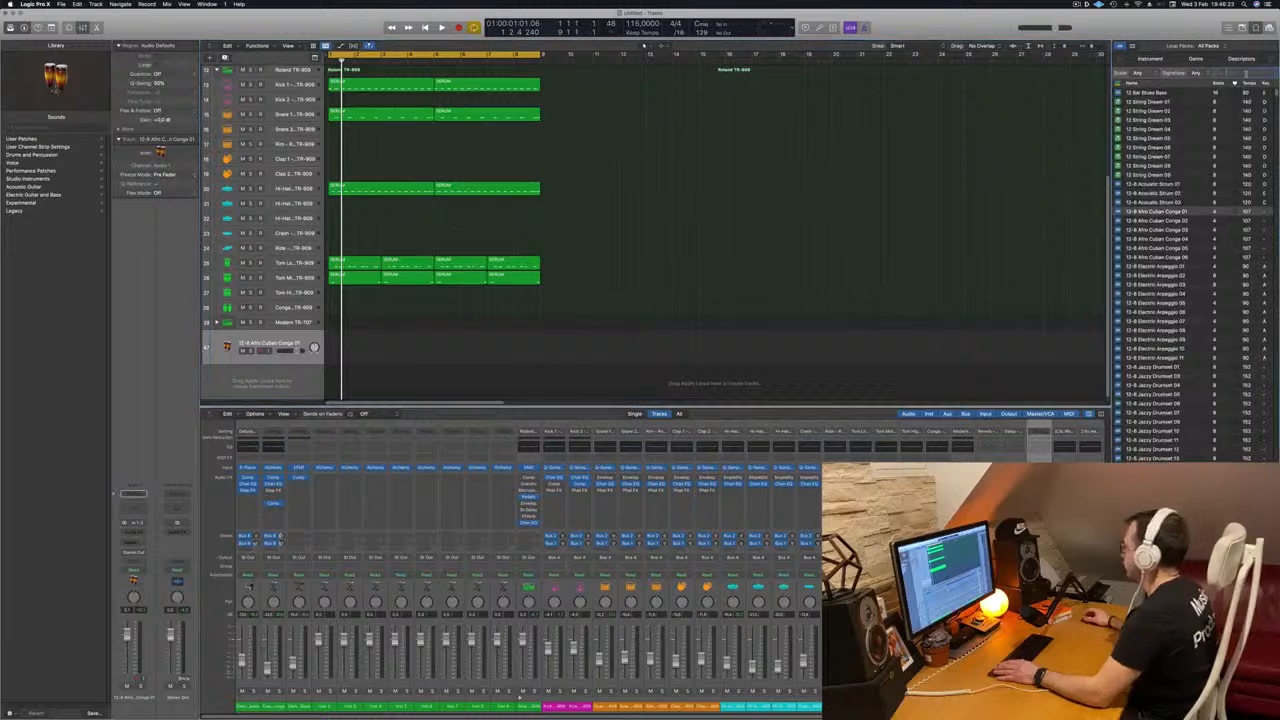
pyautogui.press('Return')
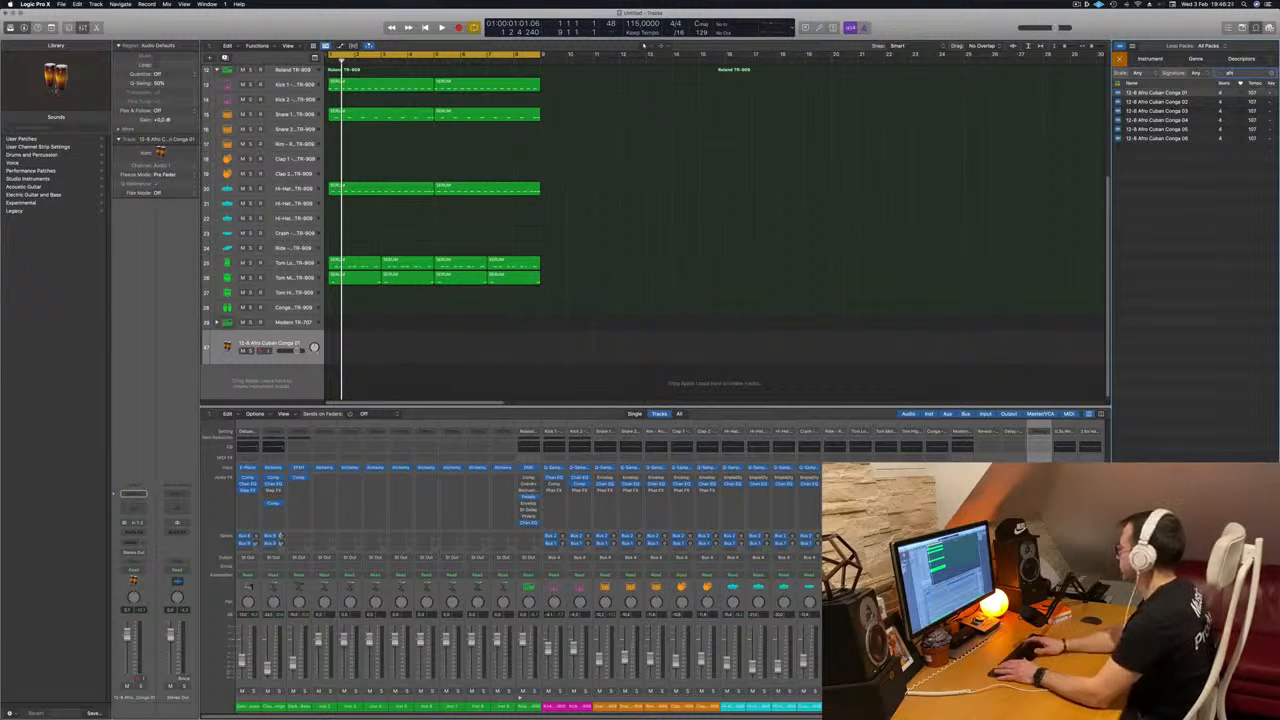
pyautogui.press('BackSpace')
pyautogui.press('BackSpace')
pyautogui.press('BackSpace')
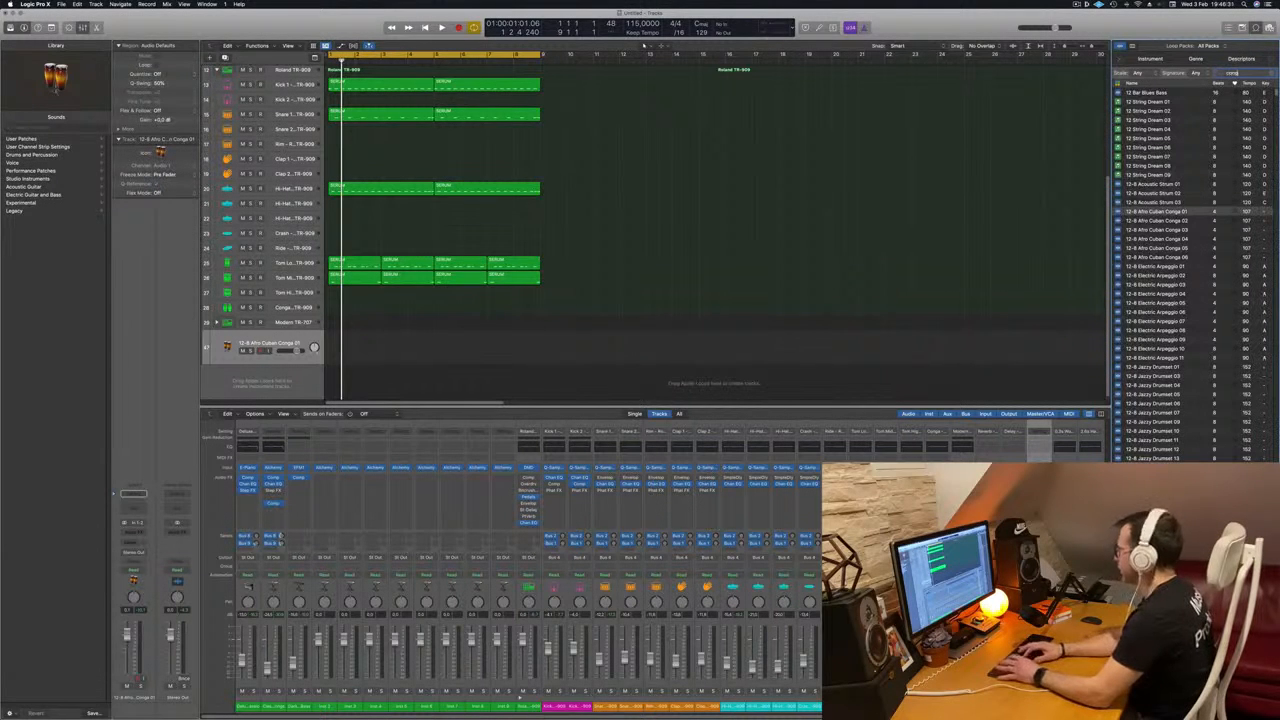
pyautogui.write('cong')
pyautogui.press('Return')
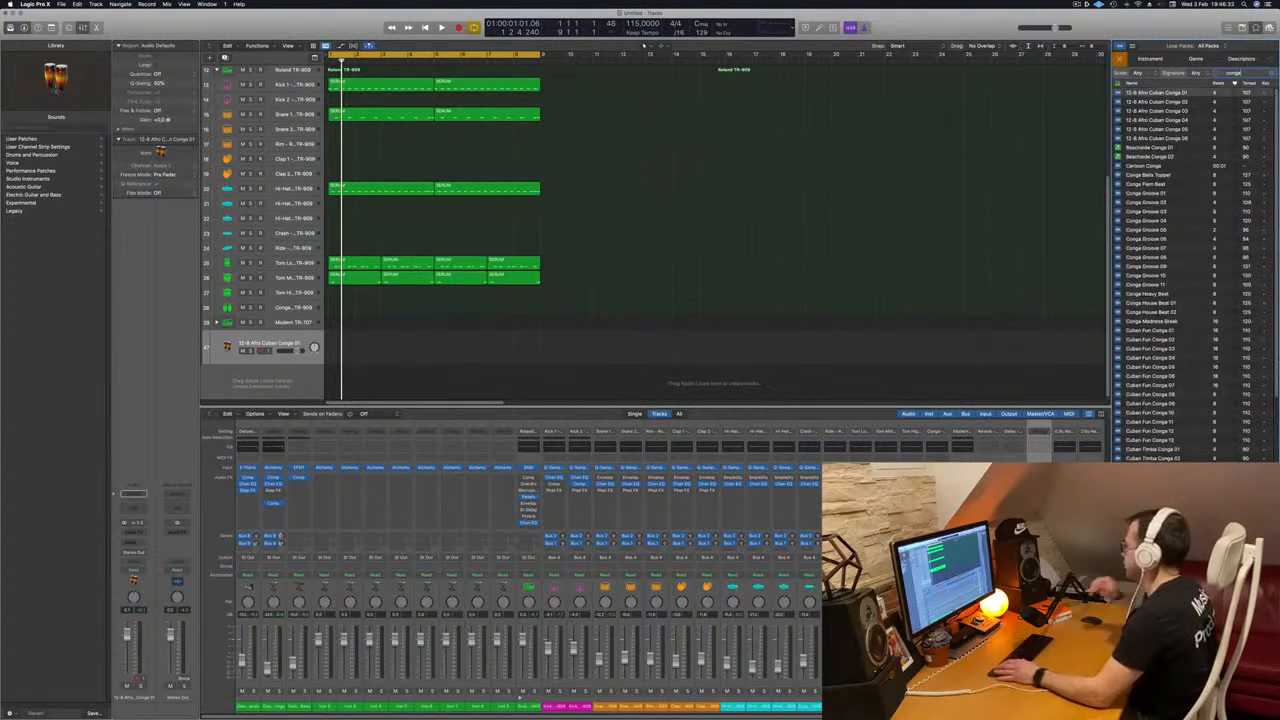
# Step: Place the Havana Congas 01 loop at bar 1 on the conga track and duplicate it to fill the eight-bar cycle
pyautogui.scroll(-5, 1160, 383)
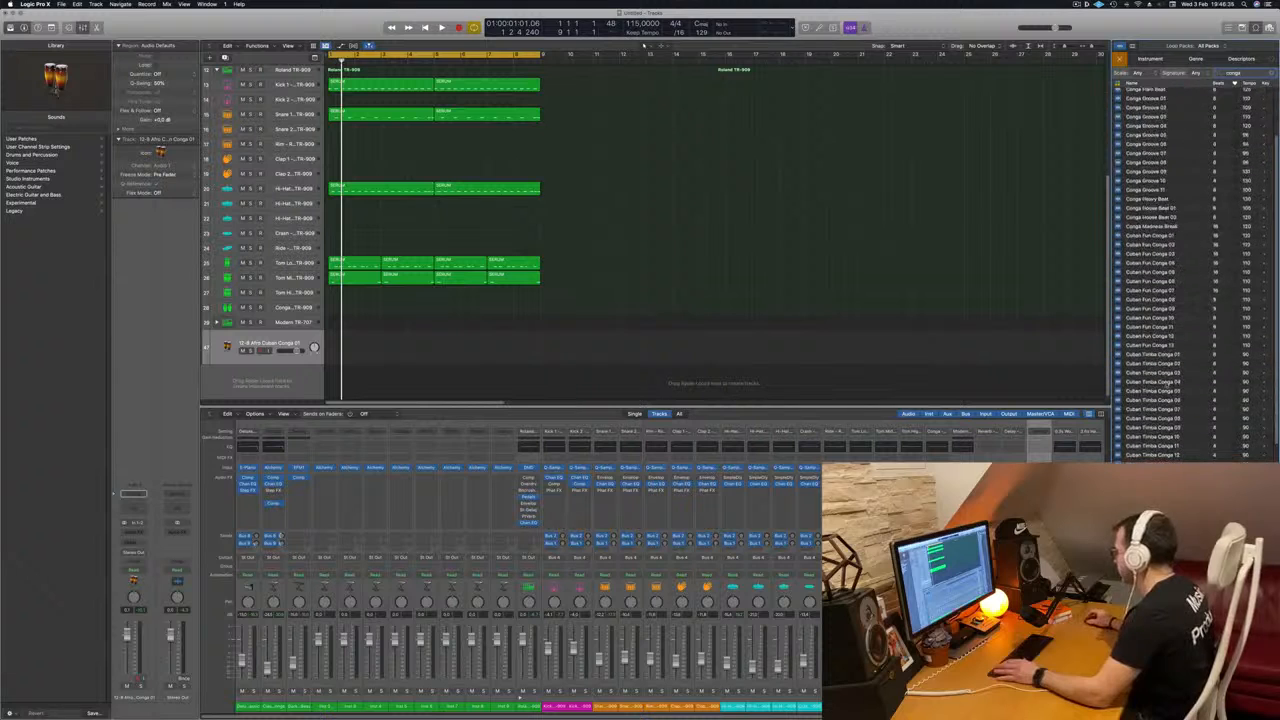
pyautogui.moveTo(615, 366); pyautogui.dragTo(382, 337)
pyautogui.press('space')
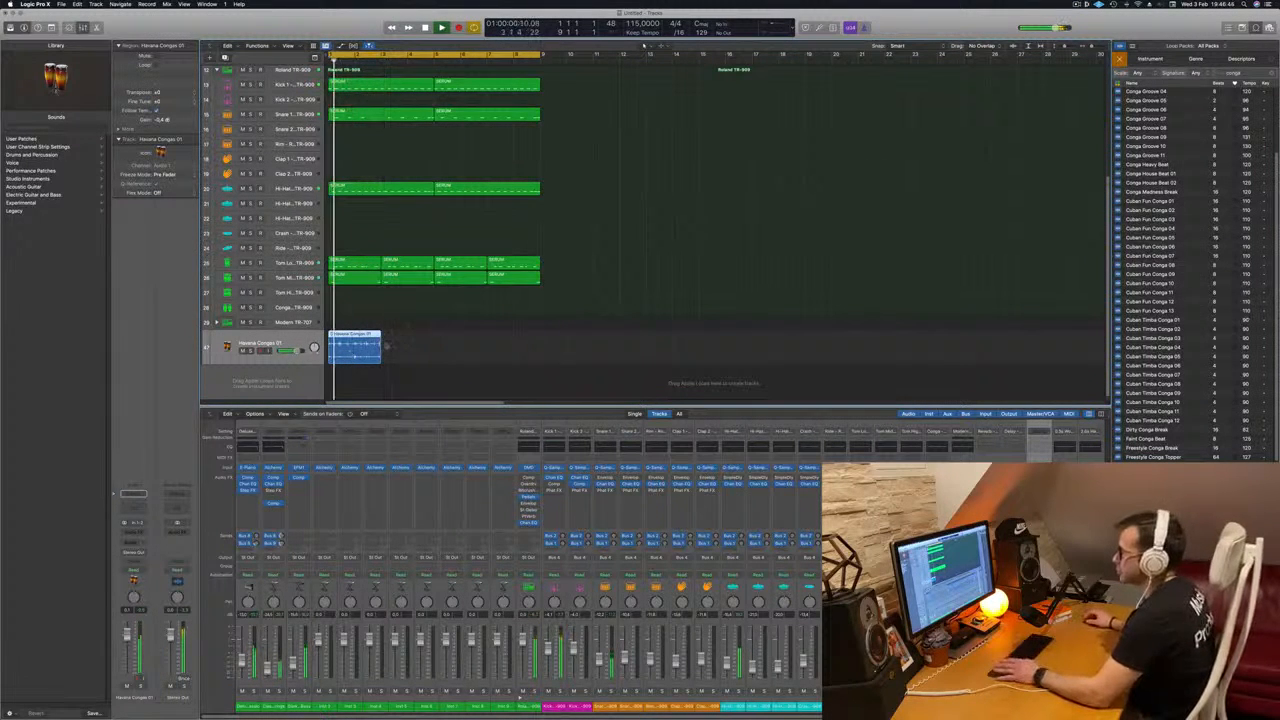
pyautogui.moveTo(356, 346); pyautogui.dragTo(409, 346)
pyautogui.moveTo(347, 331); pyautogui.dragTo(460, 348)
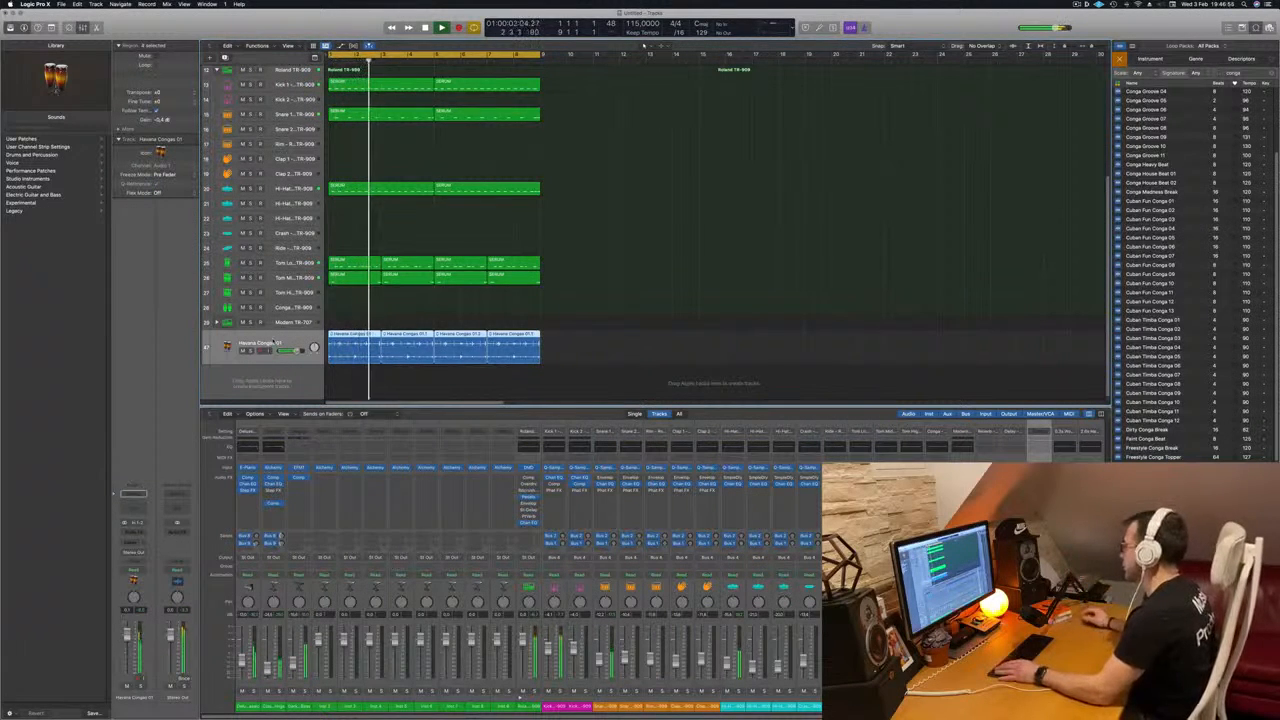
# Step: Audition further conga loops, including Cuban Timba Conga 12, Funky Pop Conga 01, Quincy Conga 1 and Reflective Congas 01
pyautogui.scroll(-2, 1148, 324)
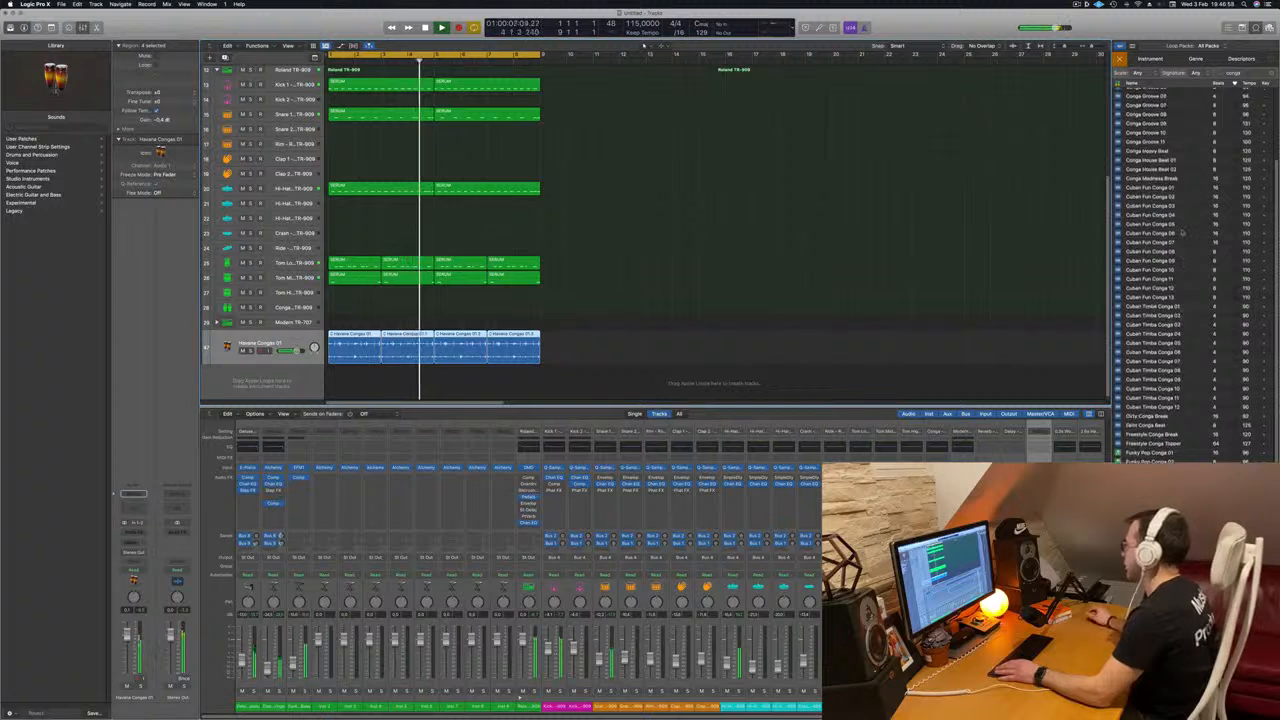
pyautogui.scroll(-2, 1188, 420)
pyautogui.scroll(-2, 1189, 432)
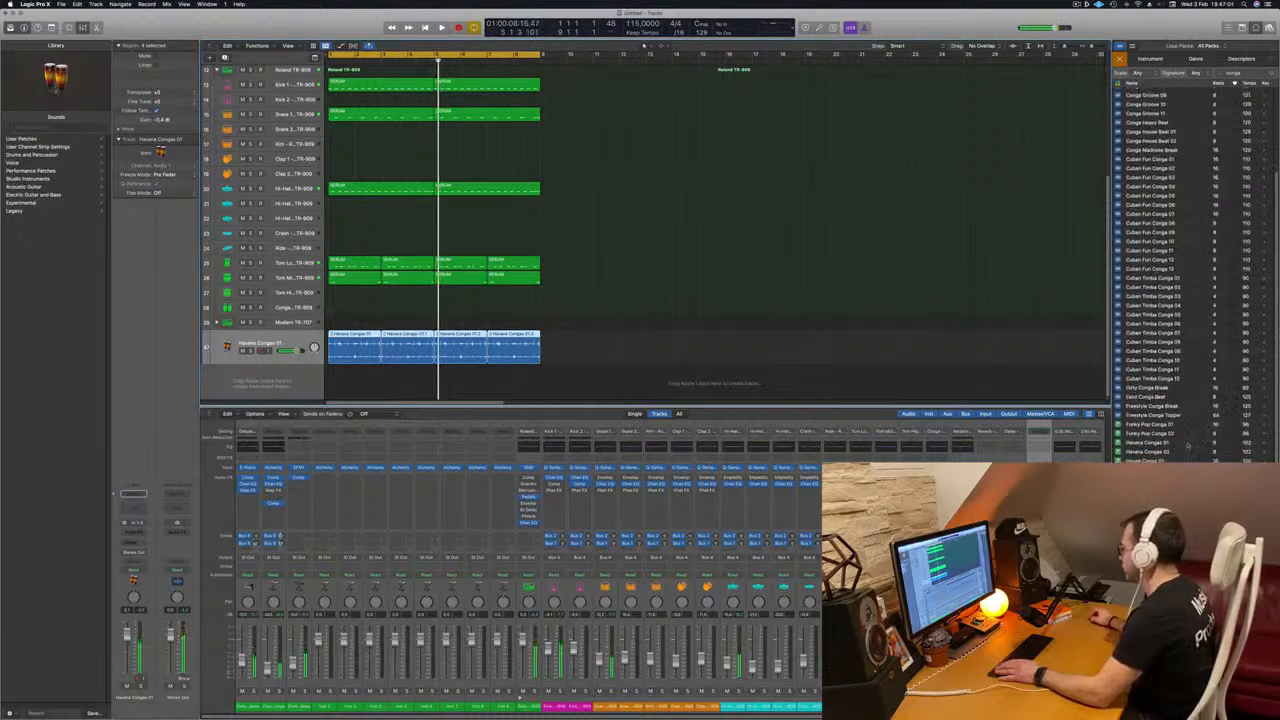
pyautogui.click(1150, 436)
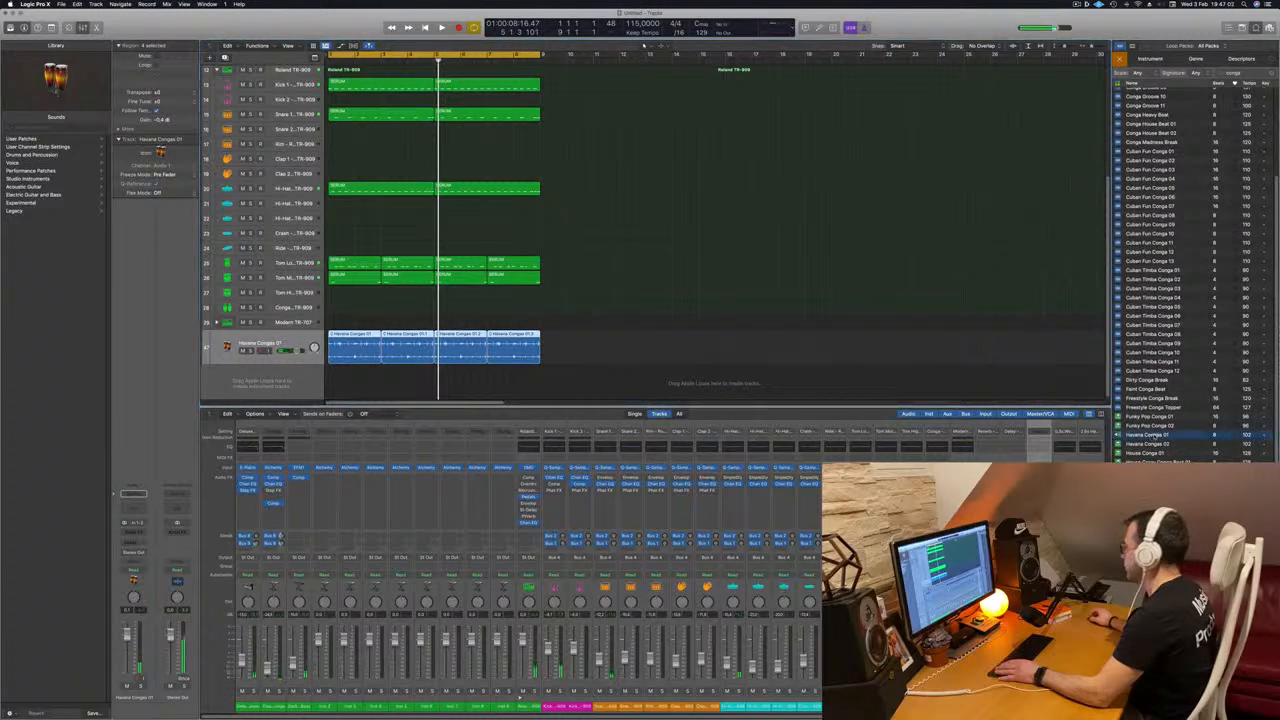
pyautogui.click(1138, 372)
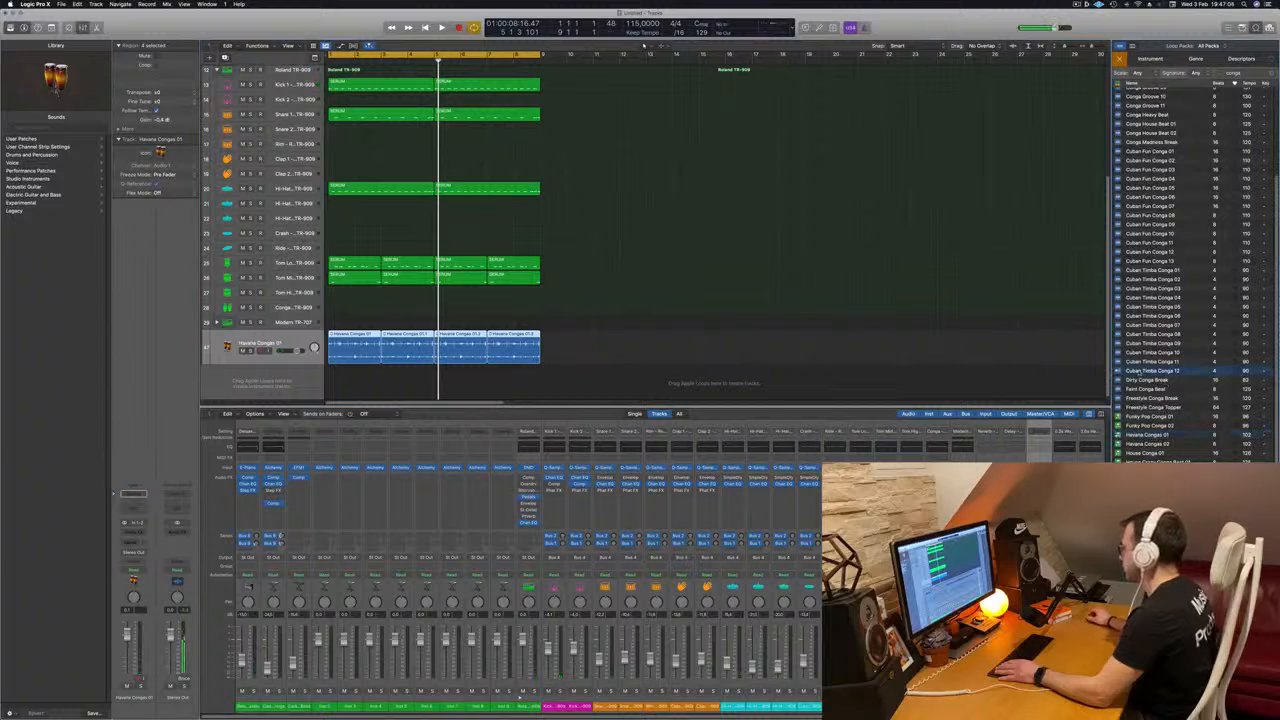
pyautogui.click(1150, 416)
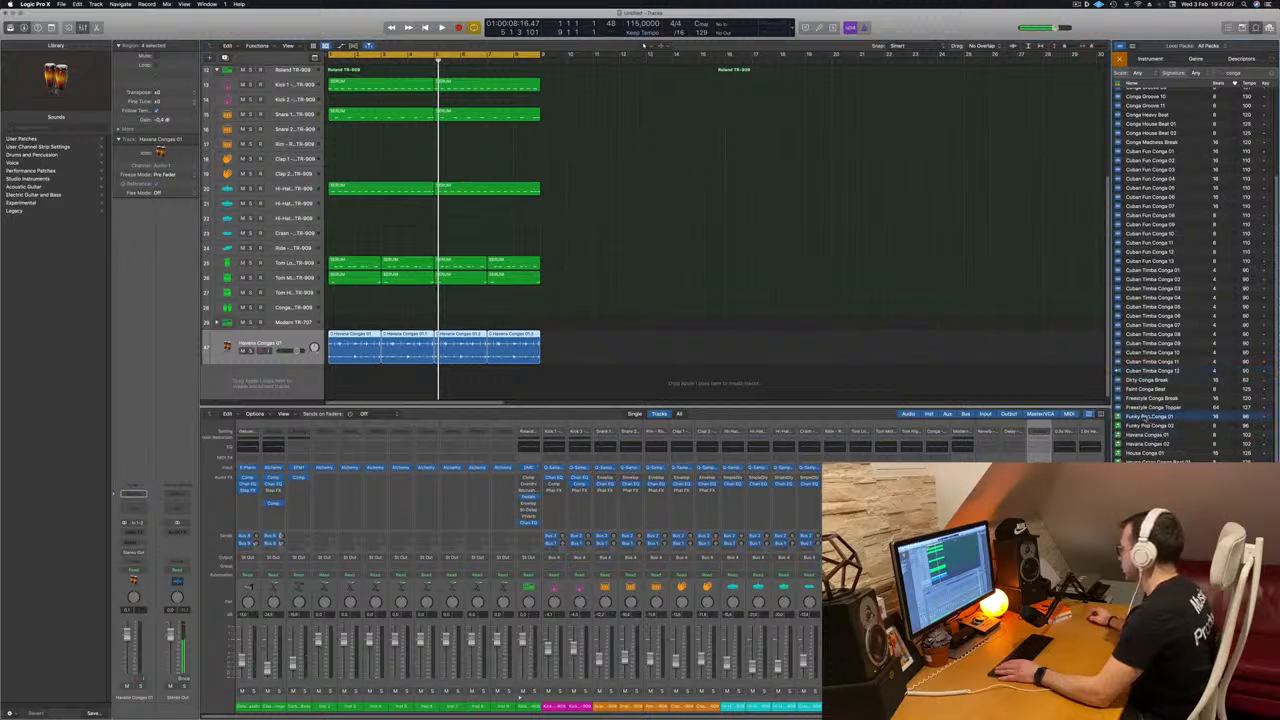
pyautogui.scroll(-5, 1150, 416)
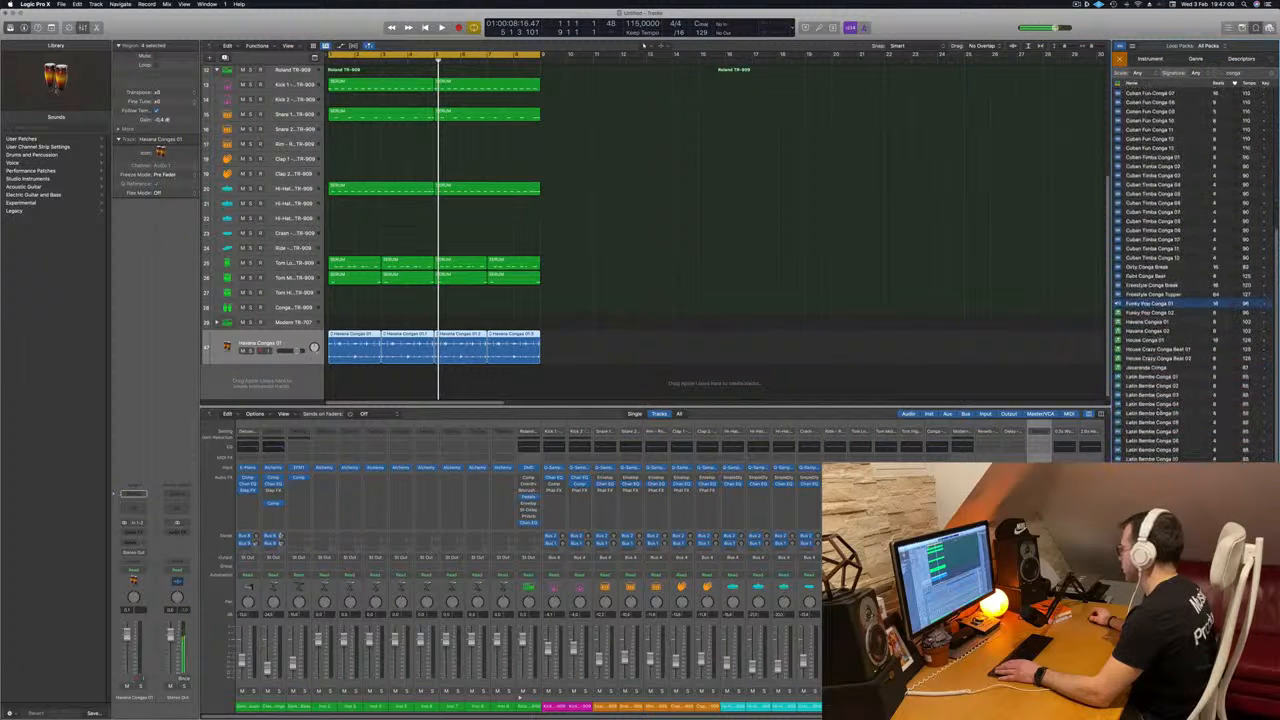
pyautogui.scroll(-5, 1157, 411)
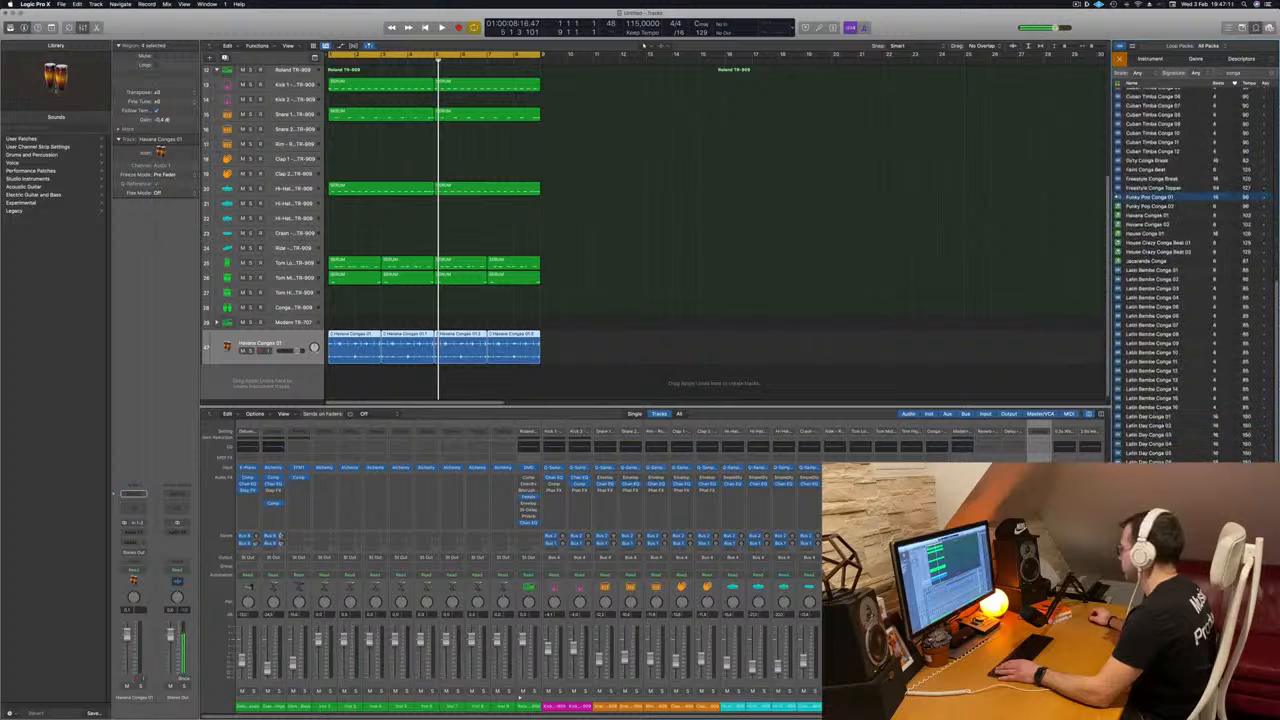
pyautogui.scroll(-4, 1157, 411)
pyautogui.click(1150, 421)
pyautogui.scroll(-1, 1150, 421)
pyautogui.click(1150, 437)
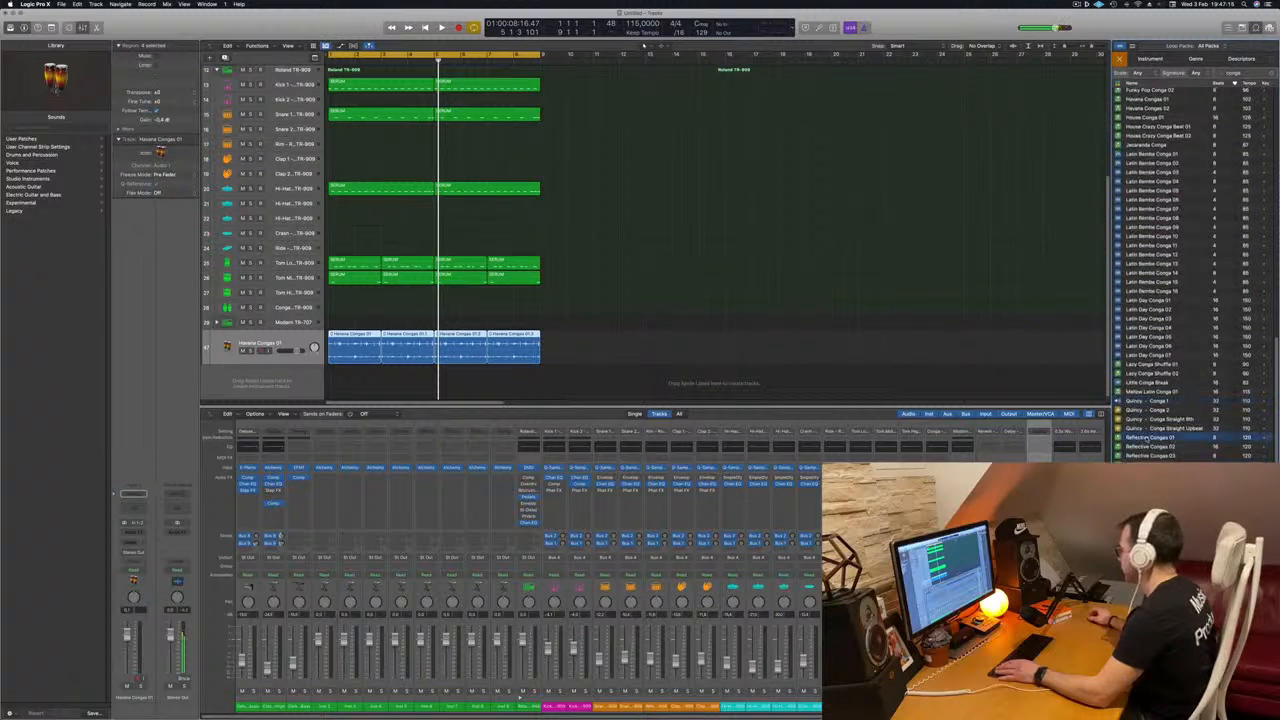
pyautogui.scroll(-2, 1160, 400)
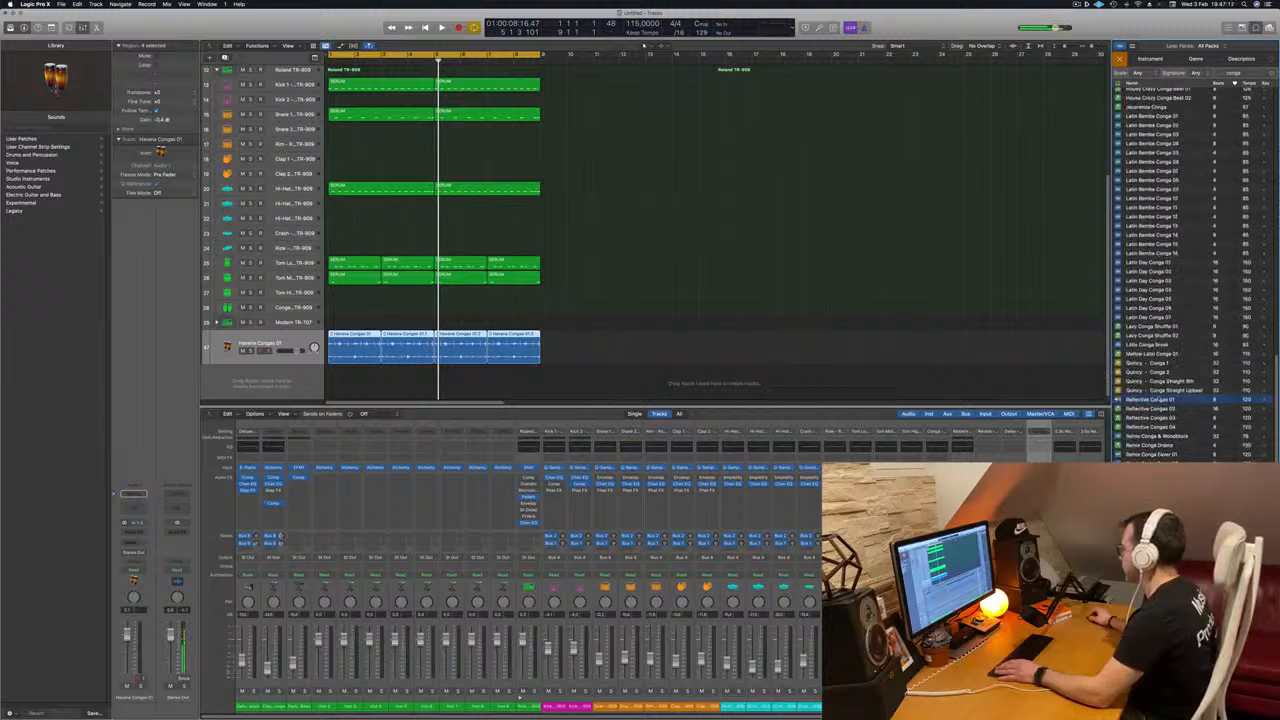
# Step: Add the Reflective Congas 01 loop on a new track, align it to bar 1, and start playback with that track selected
pyautogui.moveTo(1150, 399); pyautogui.dragTo(346, 392)
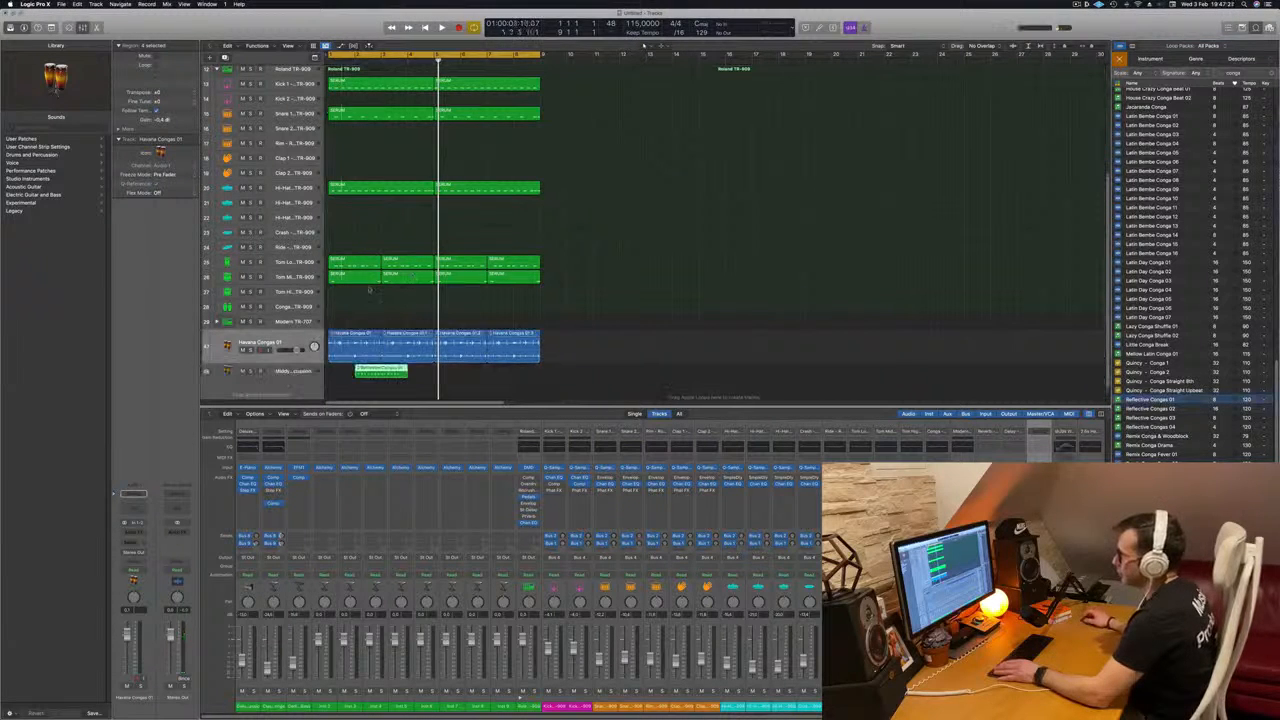
pyautogui.moveTo(383, 374); pyautogui.dragTo(355, 374)
pyautogui.press('space')
pyautogui.click(264, 378)
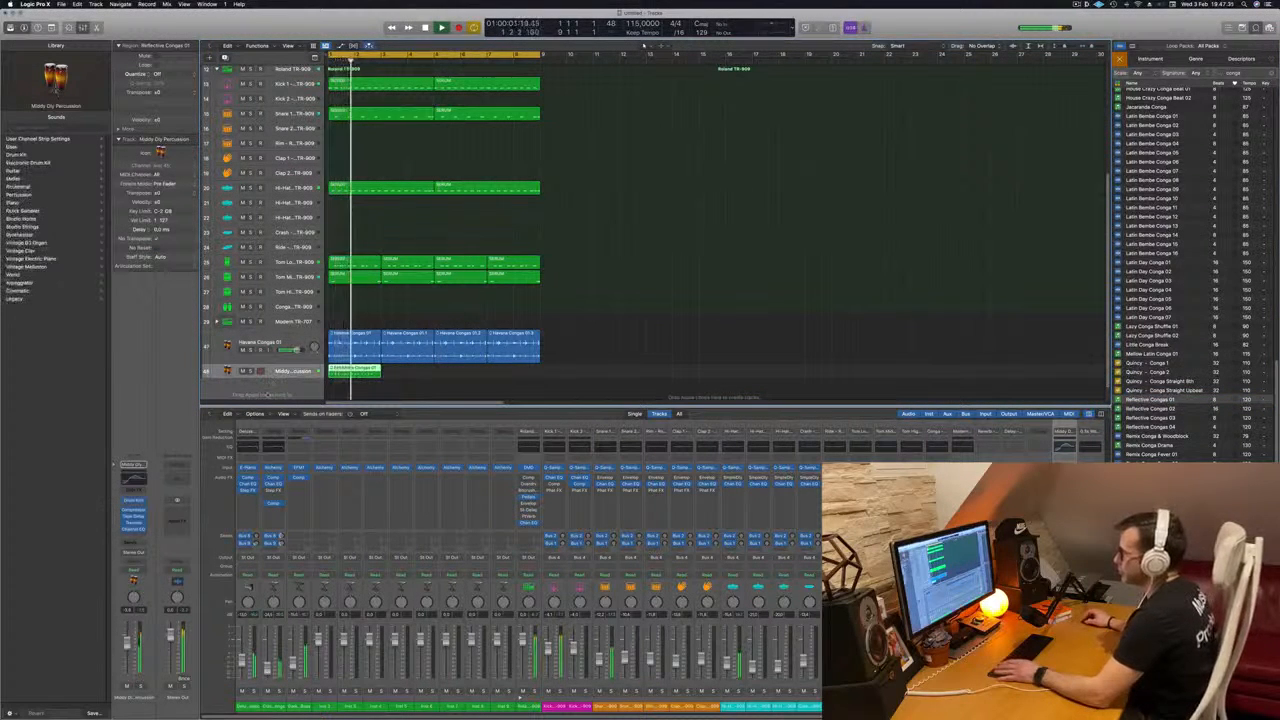
# Step: Solo the Reflective Congas track briefly, unsolo it and replay the loop from the start
pyautogui.click(251, 373)
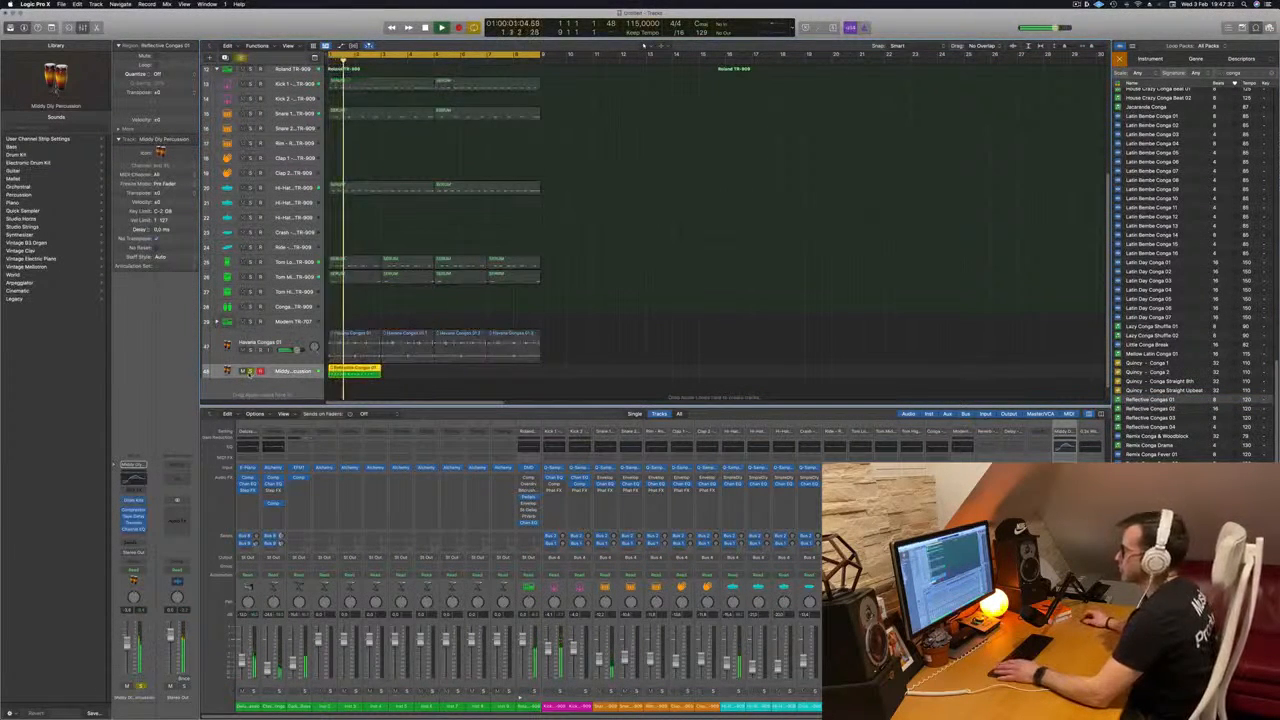
pyautogui.click(251, 373)
pyautogui.press('space')
pyautogui.press('space')
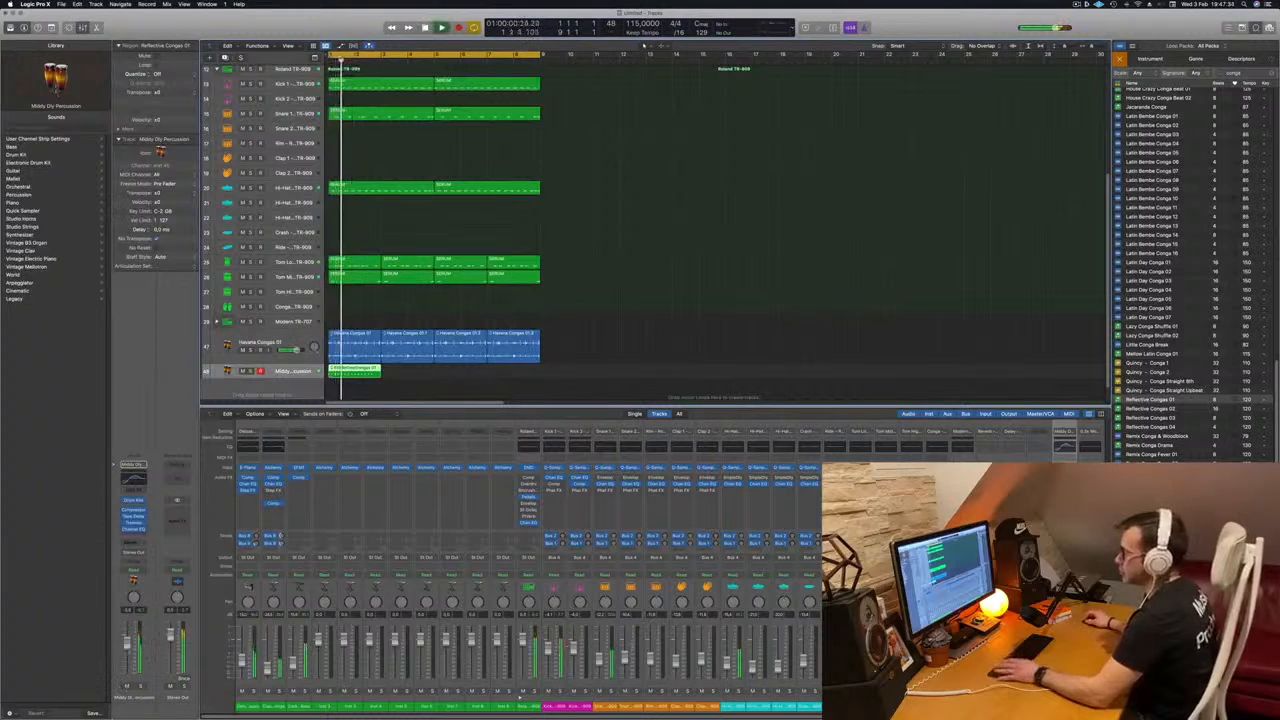
pyautogui.press('Return')
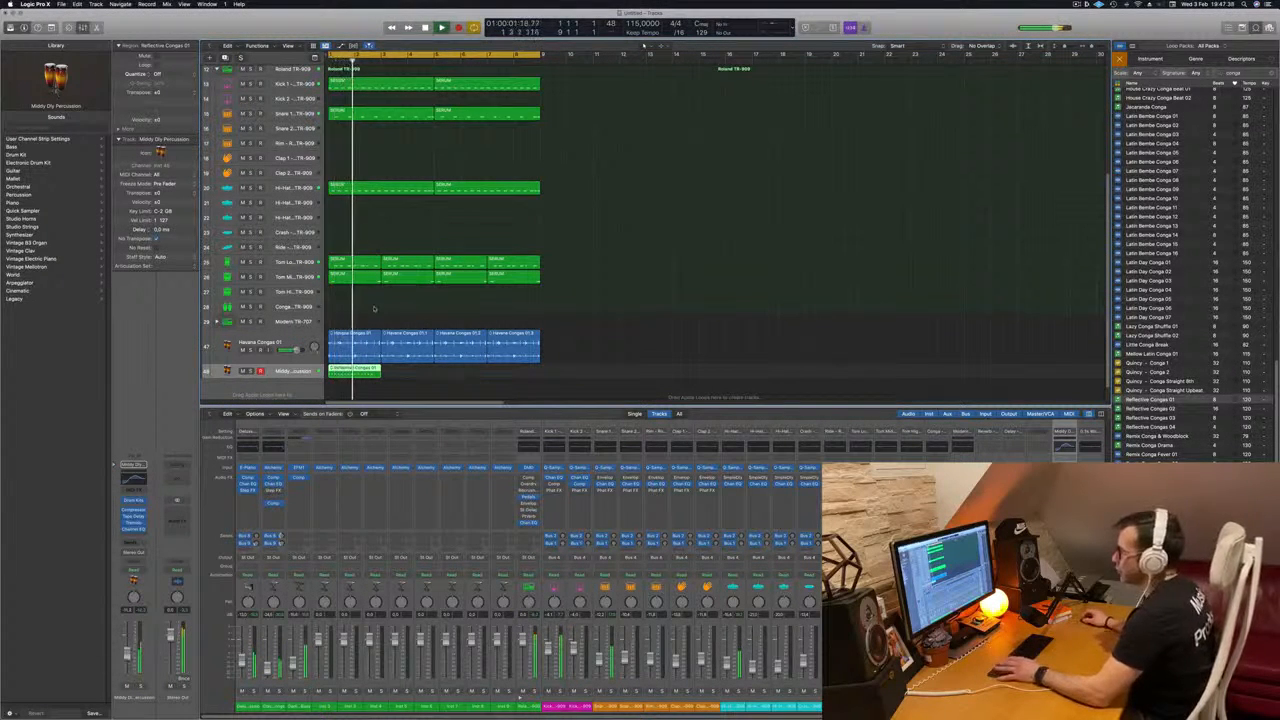
pyautogui.press('Return')
# Step: Duplicate the Reflective Congas 01 region to fill the eight-bar cycle and deselect the copies
pyautogui.moveTo(357, 369); pyautogui.dragTo(471, 375)
pyautogui.click(617, 325)
pyautogui.scroll(1, 600, 310)
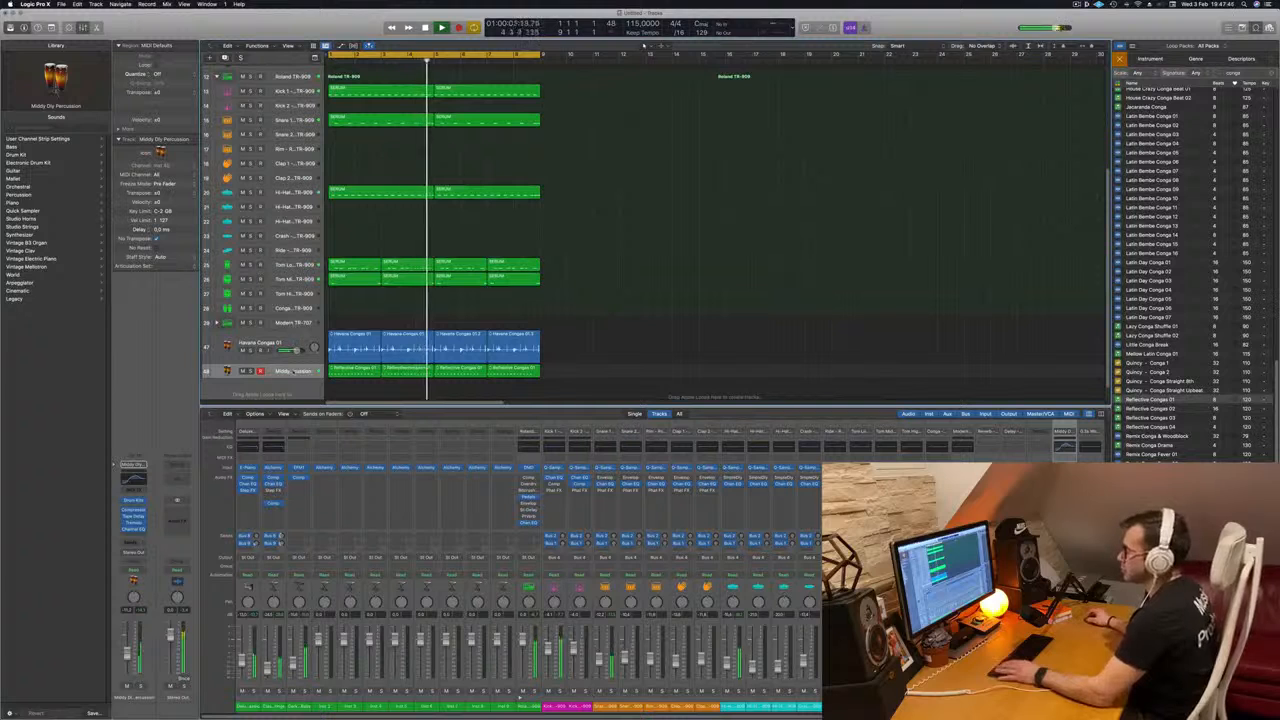
# Step: Compare the two conga tracks by soloing and unsoloing each during playback
pyautogui.click(244, 372)
pyautogui.click(250, 372)
pyautogui.click(250, 372)
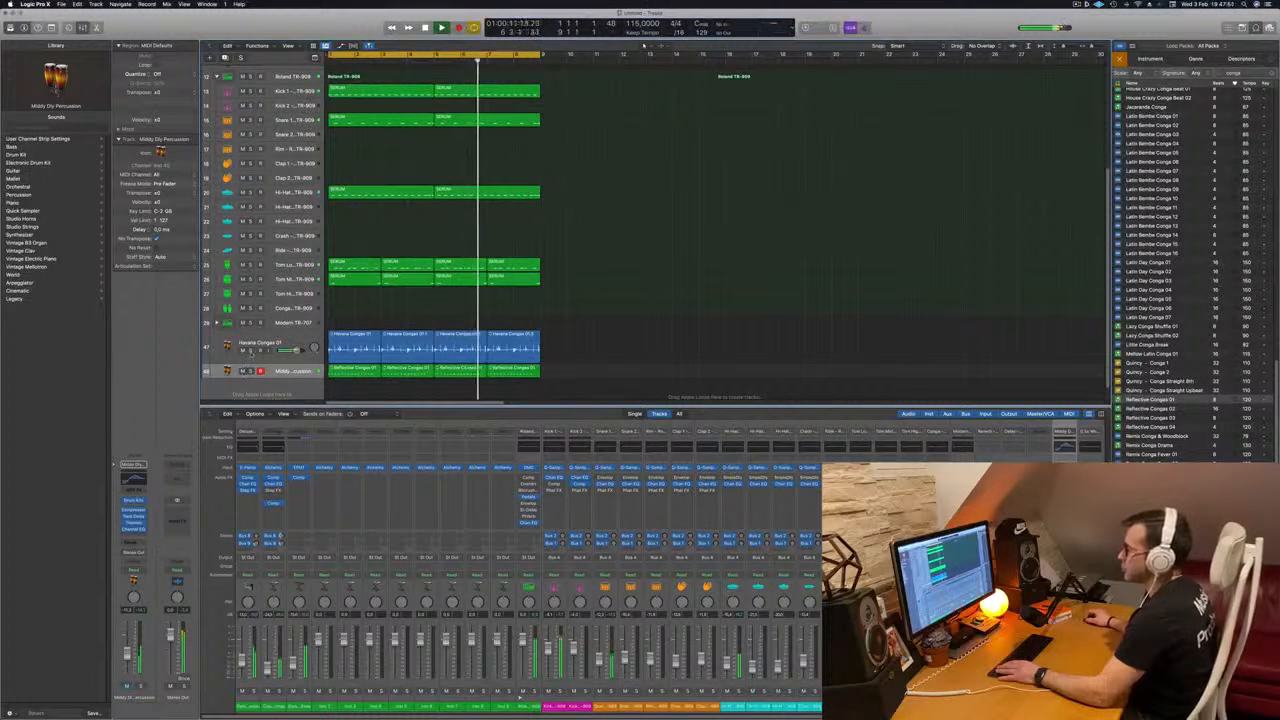
pyautogui.click(250, 350)
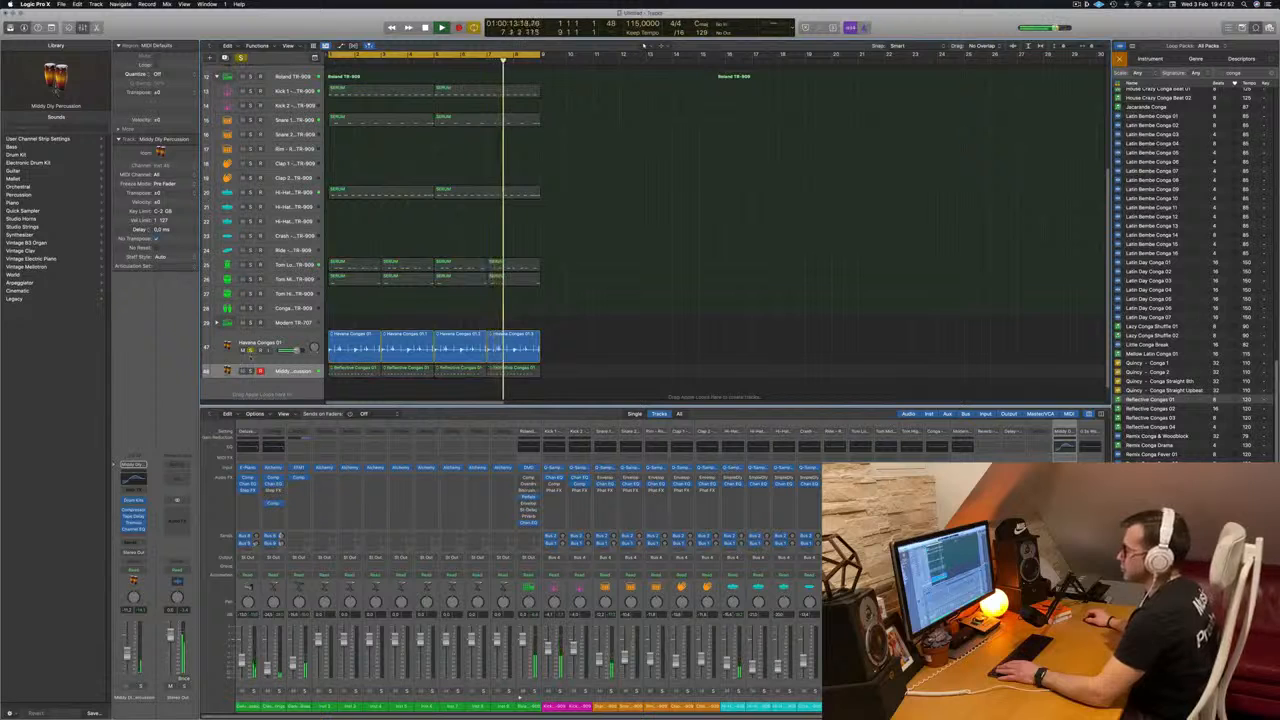
pyautogui.click(251, 351)
pyautogui.click(251, 371)
pyautogui.click(251, 371)
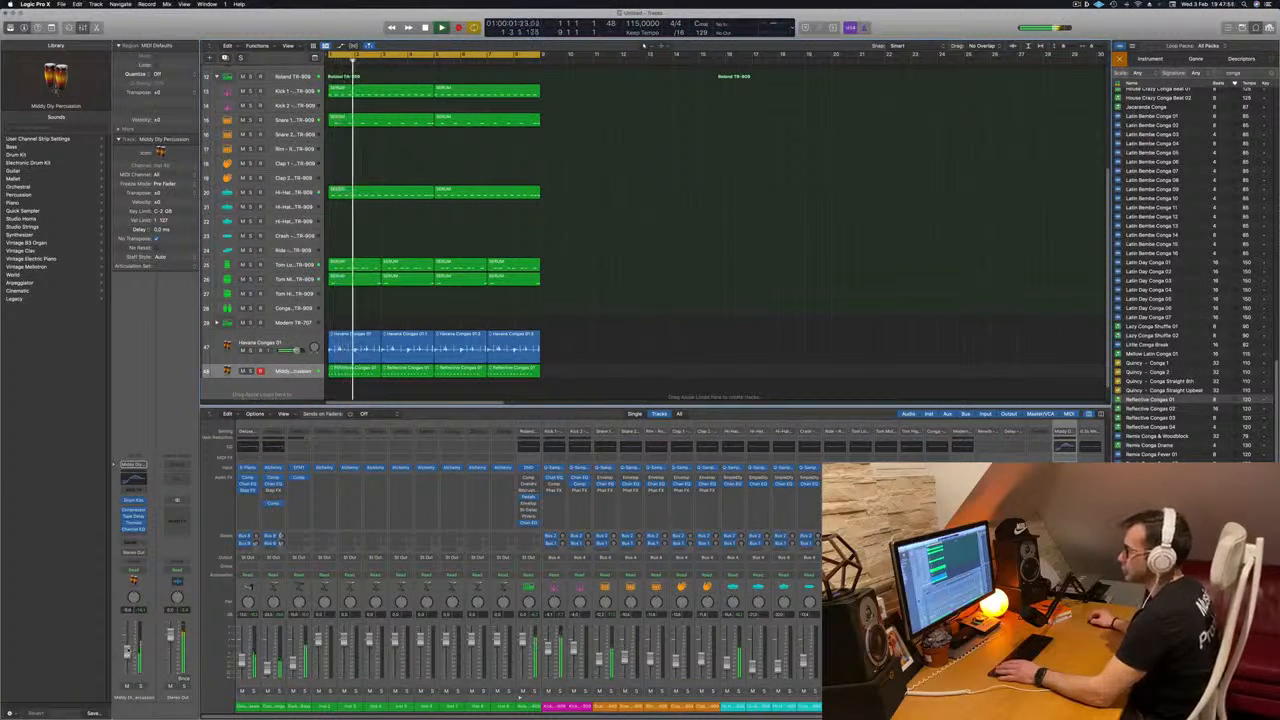
# Step: Select all regions in the project and repeat them three times to extend the arrangement to 32 bars
pyautogui.scroll(3, 656, 299)
pyautogui.scroll(6, 656, 299)
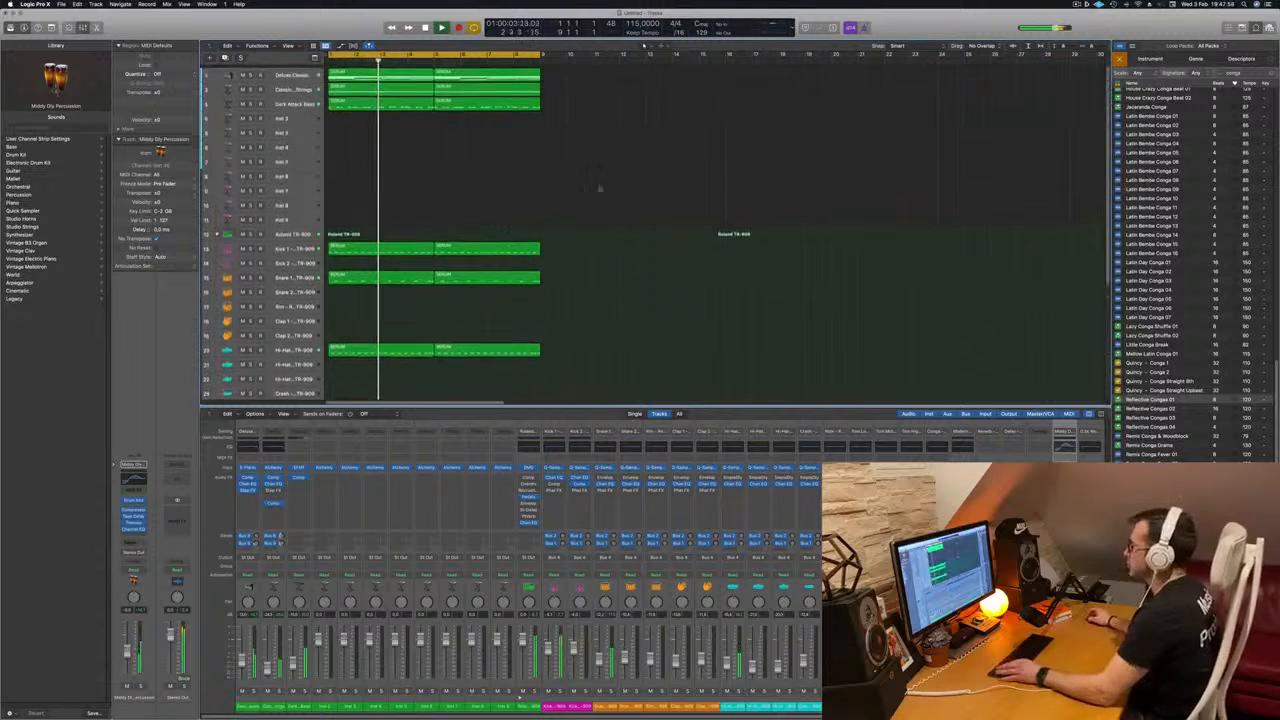
pyautogui.hscroll(-5, 586, 186)
pyautogui.hscroll(5, 537, 164)
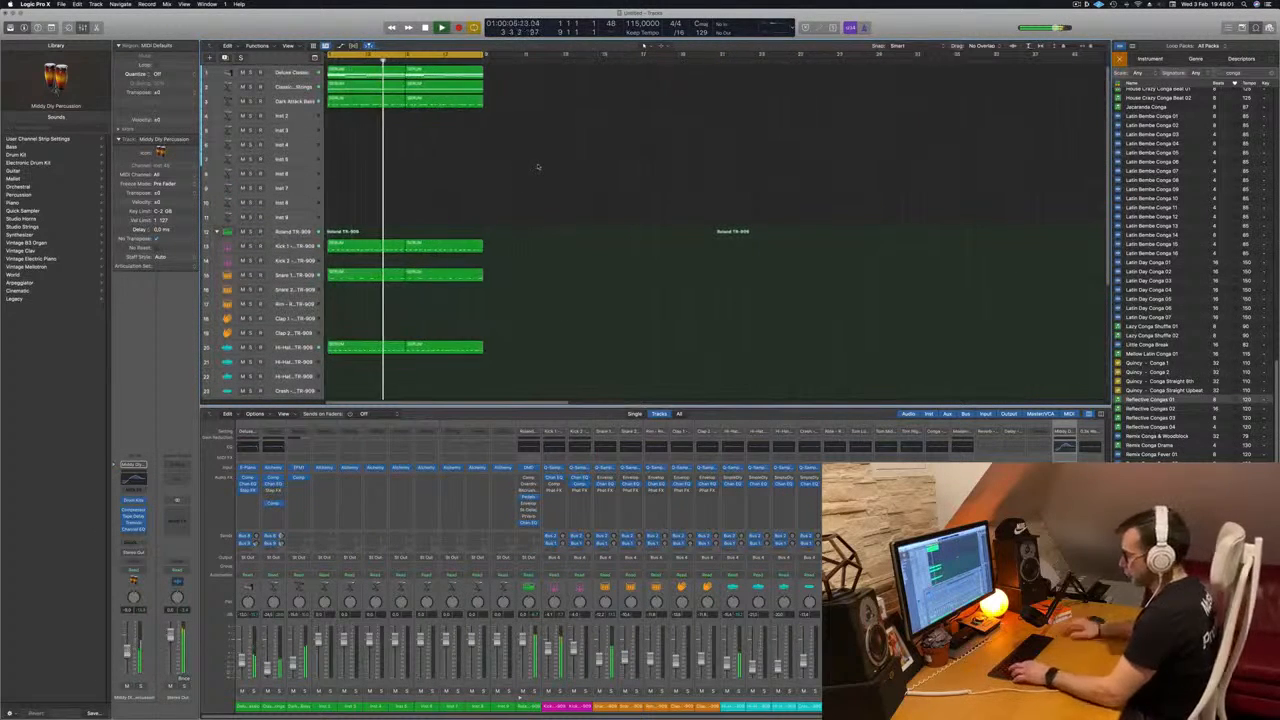
pyautogui.press('super+a')
pyautogui.press('super+r')
pyautogui.press('super+r')
pyautogui.press('super+r')
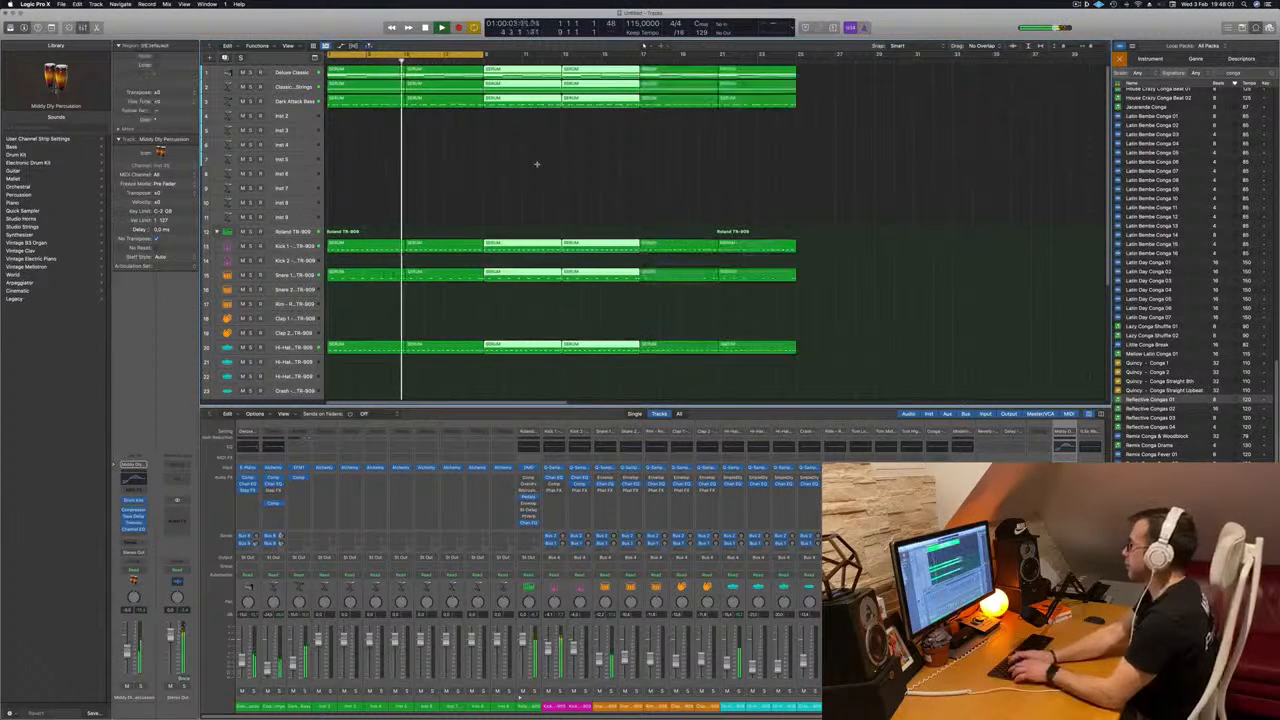
# Step: Restart playback, deselect the regions and extend the cycle range to cover all 32 bars
pyautogui.press('Return')
pyautogui.click(471, 122)
pyautogui.hscroll(-5, 471, 122)
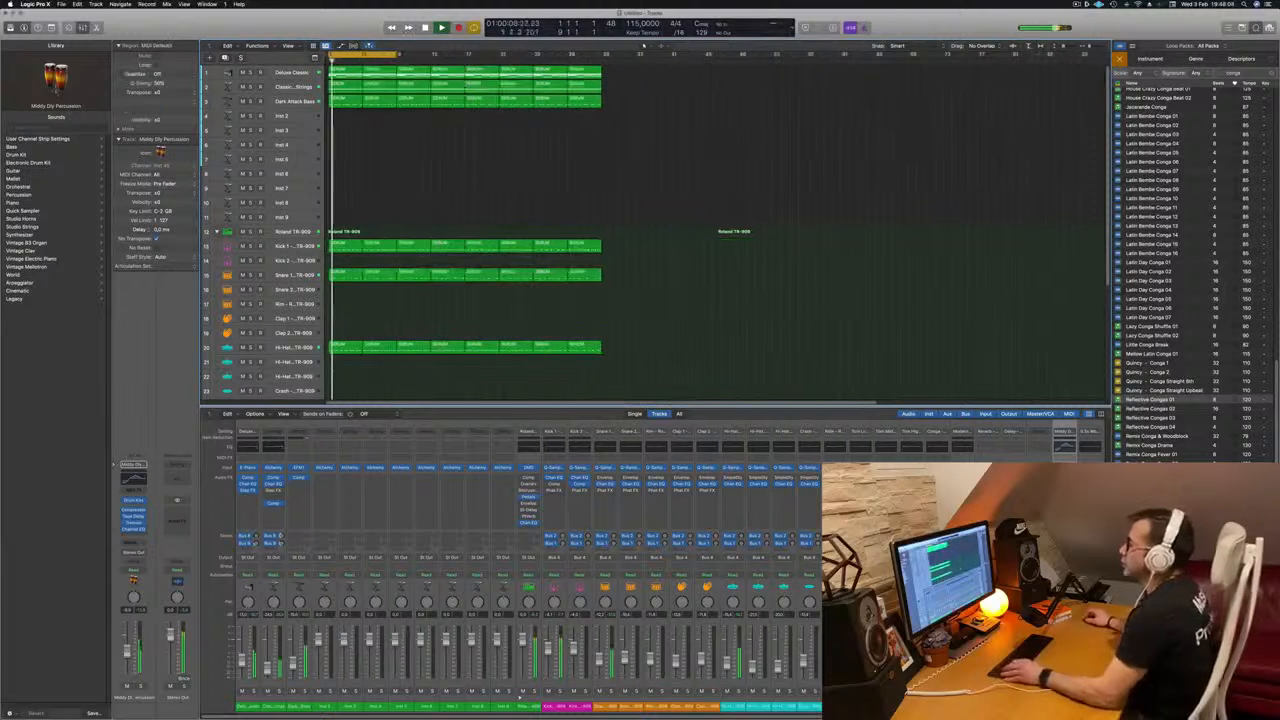
pyautogui.moveTo(398, 55); pyautogui.dragTo(598, 62)
# Step: Pause and resume playback, and select the Reflective Congas percussion track with its regions
pyautogui.scroll(-4, 450, 185)
pyautogui.press('space')
pyautogui.scroll(-5, 450, 230)
pyautogui.press('space')
pyautogui.click(273, 355)
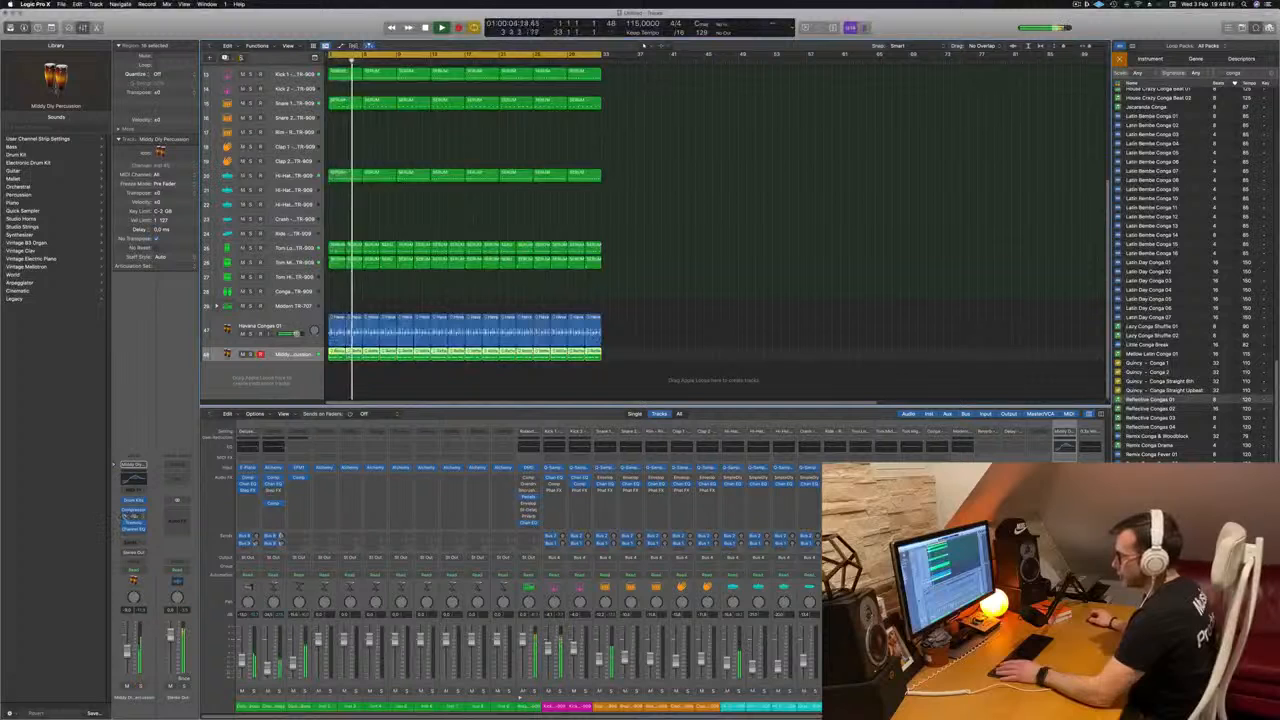
# Step: Adjust the Tape Delay on the Reflective Congas percussion track to 35% feedback, 100% dry and 23% wet
pyautogui.click(134, 517)
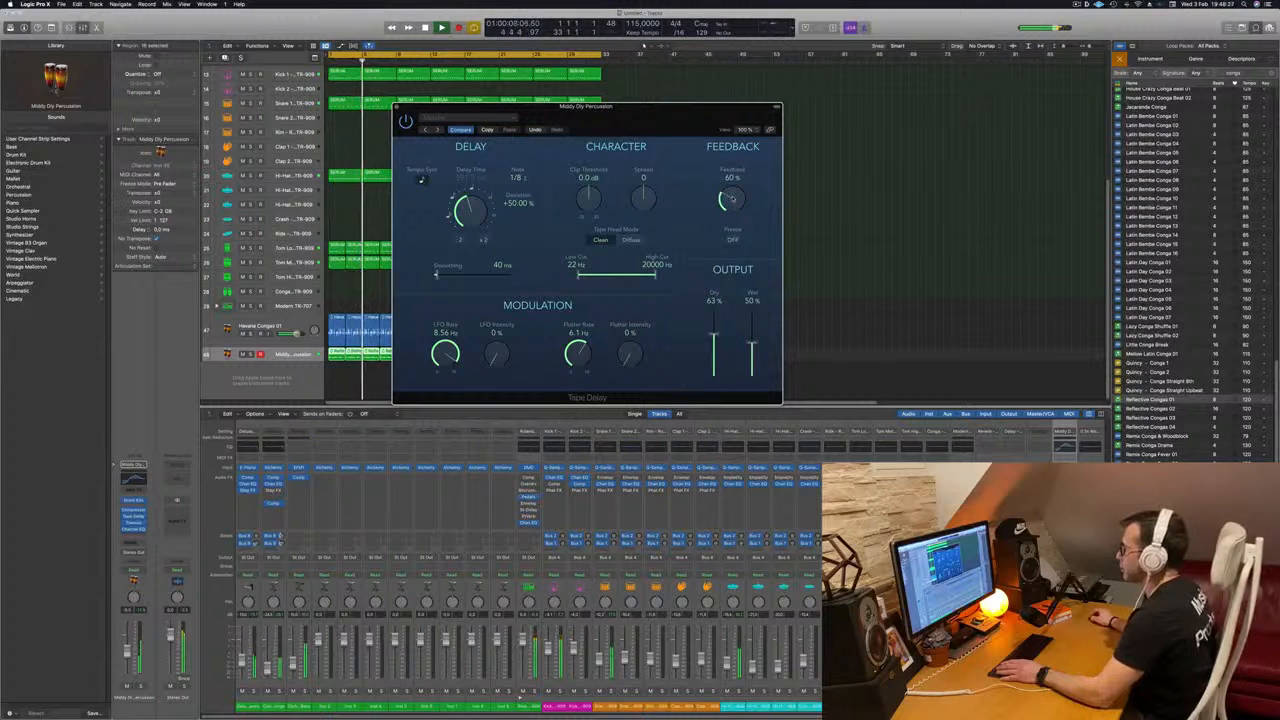
pyautogui.moveTo(600, 106); pyautogui.dragTo(691, 73)
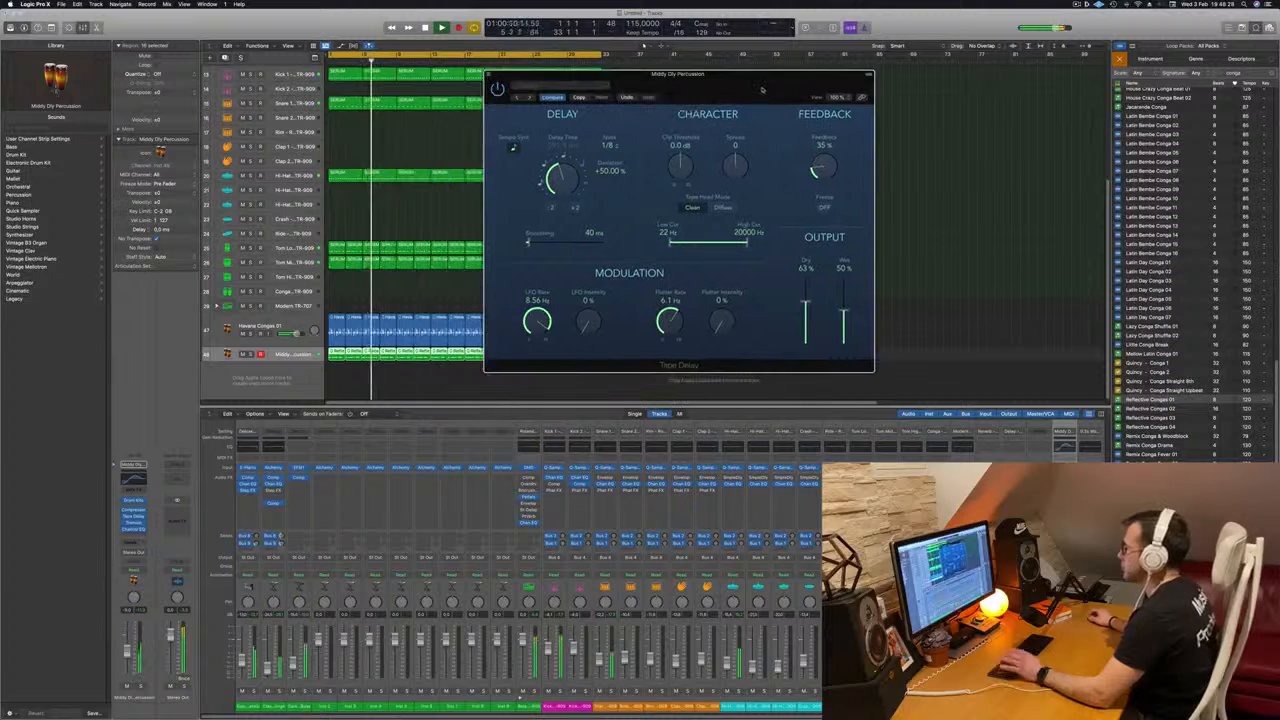
pyautogui.moveTo(808, 282); pyautogui.dragTo(808, 268)
pyautogui.moveTo(844, 310); pyautogui.dragTo(843, 331)
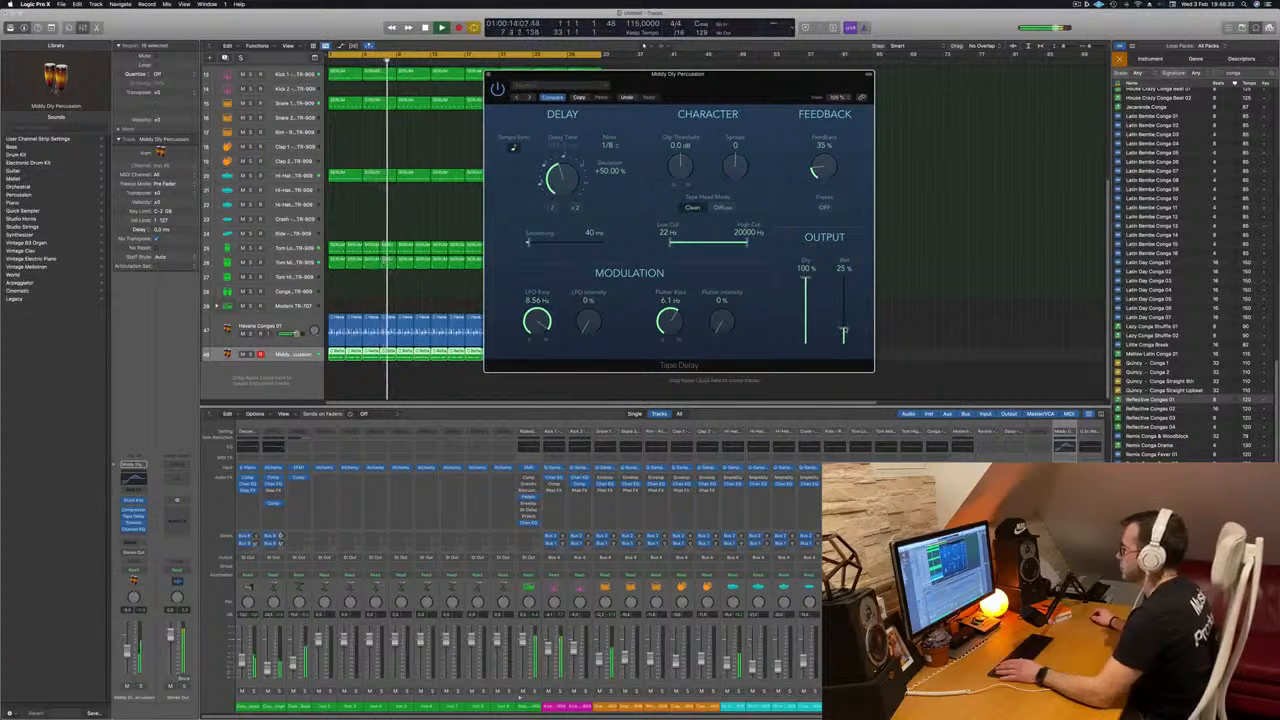
pyautogui.moveTo(560, 76); pyautogui.dragTo(488, 116)
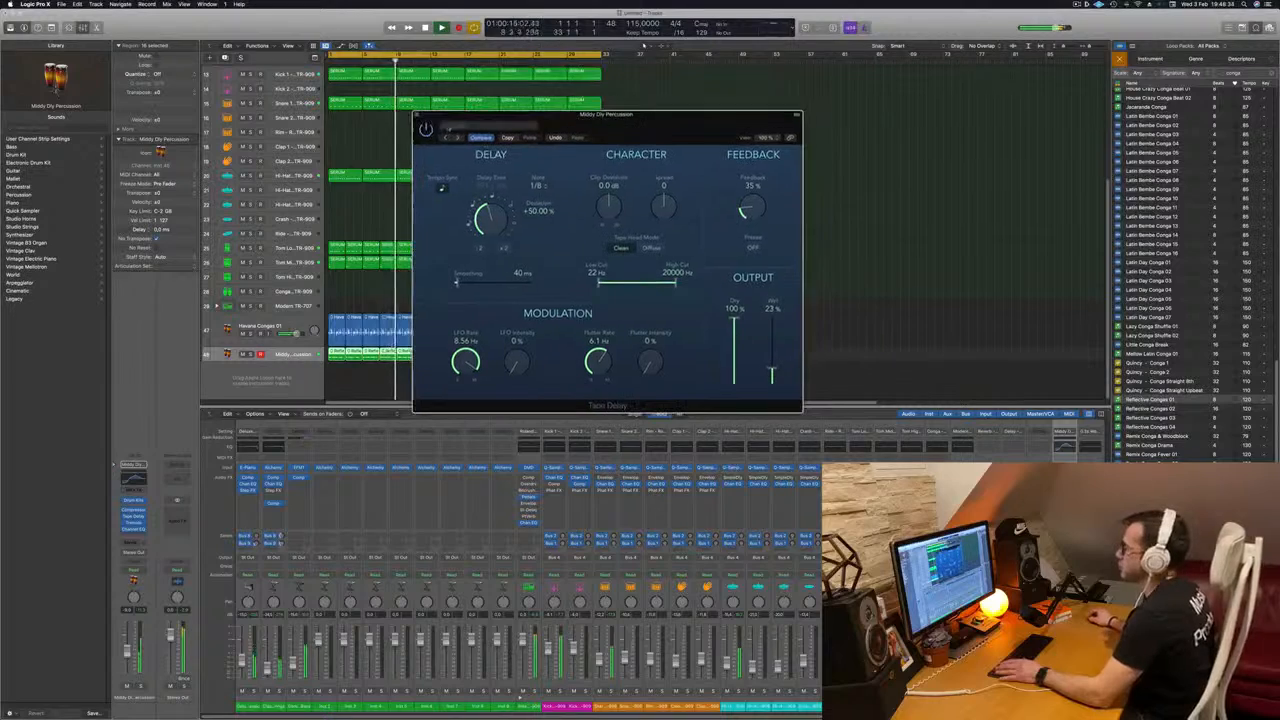
pyautogui.click(417, 114)
# Step: Return the playhead to the start and add a Bus 7 send to the empty Inst 2 track
pyautogui.scroll(5, 428, 156)
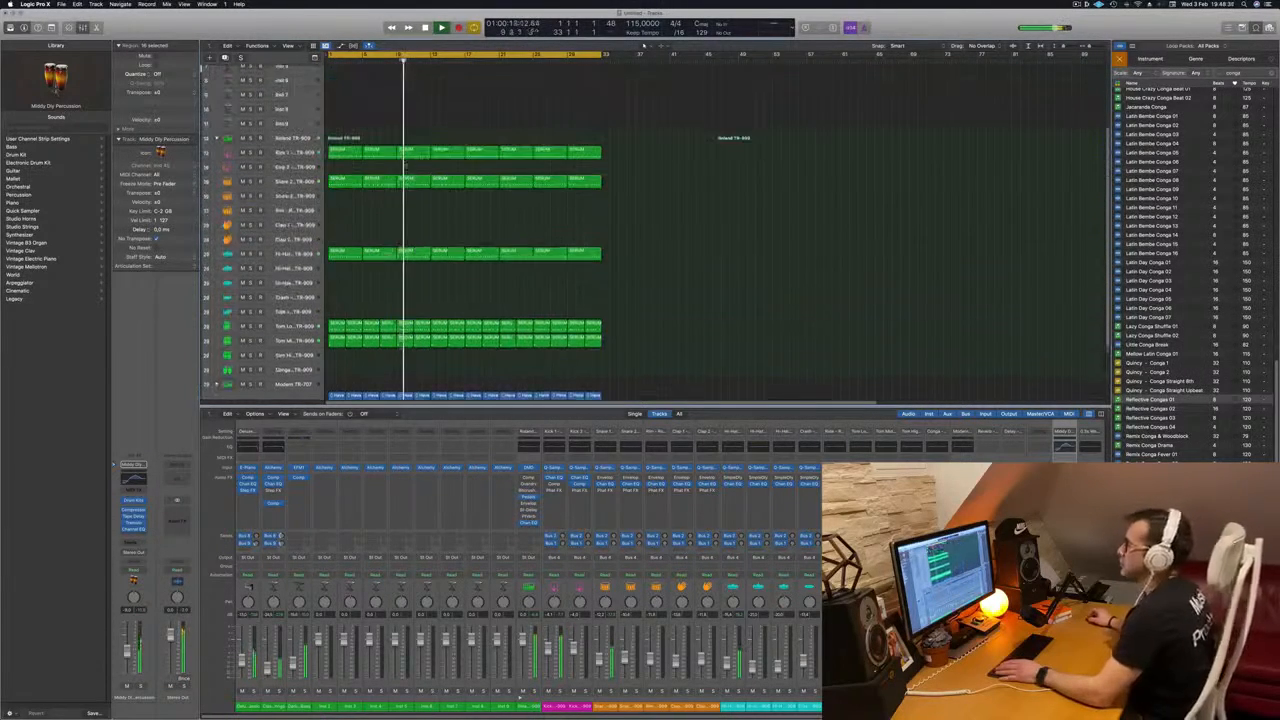
pyautogui.scroll(1, 440, 172)
pyautogui.press('Return')
pyautogui.click(287, 117)
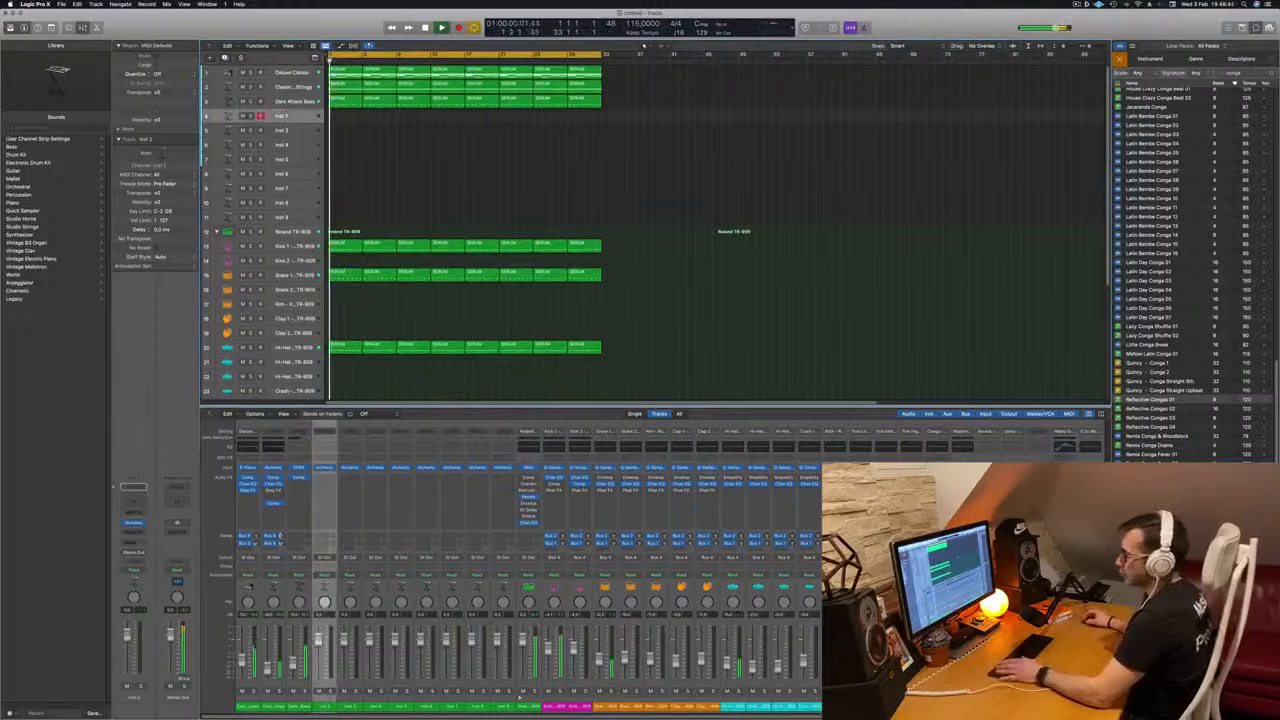
pyautogui.click(133, 541)
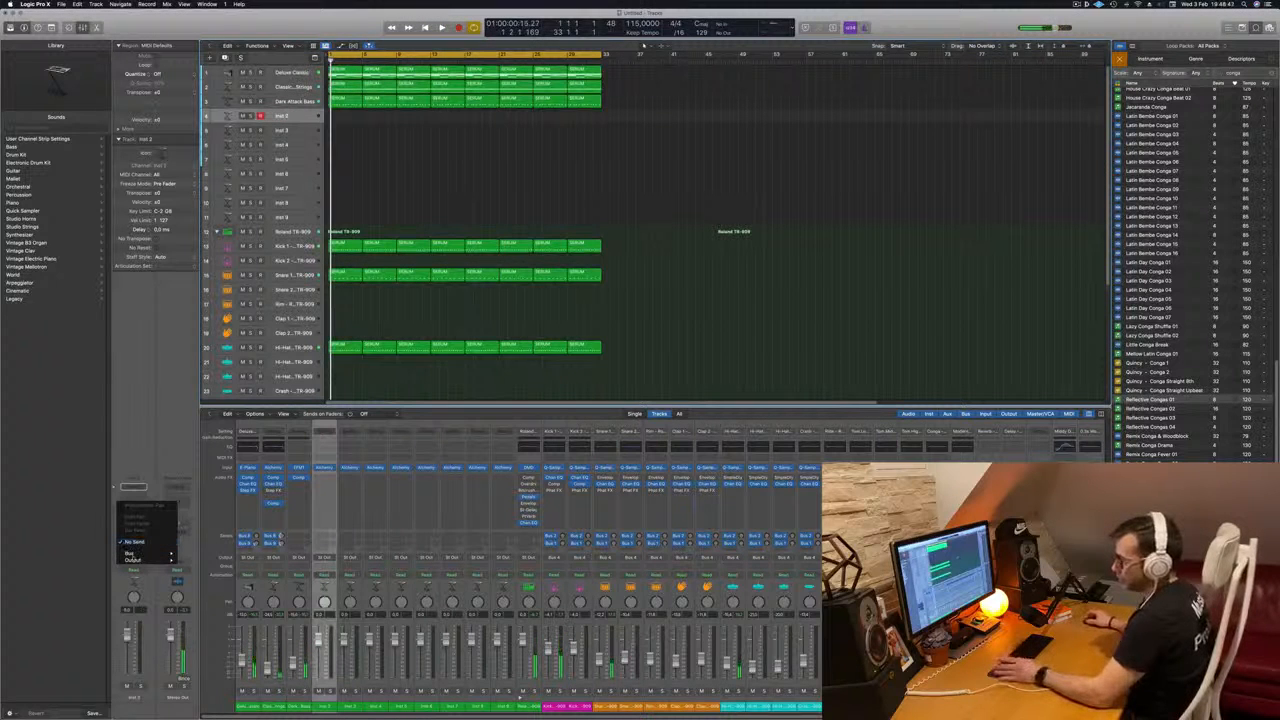
pyautogui.moveTo(131, 553)
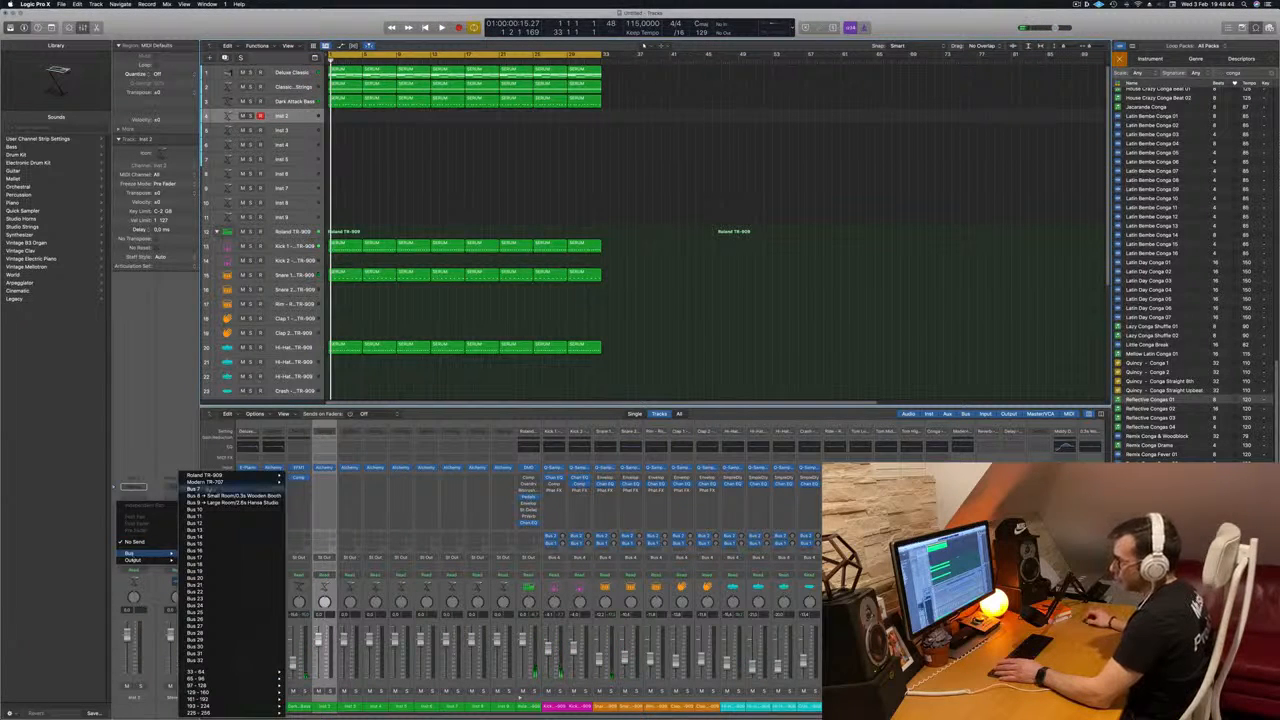
pyautogui.click(200, 489)
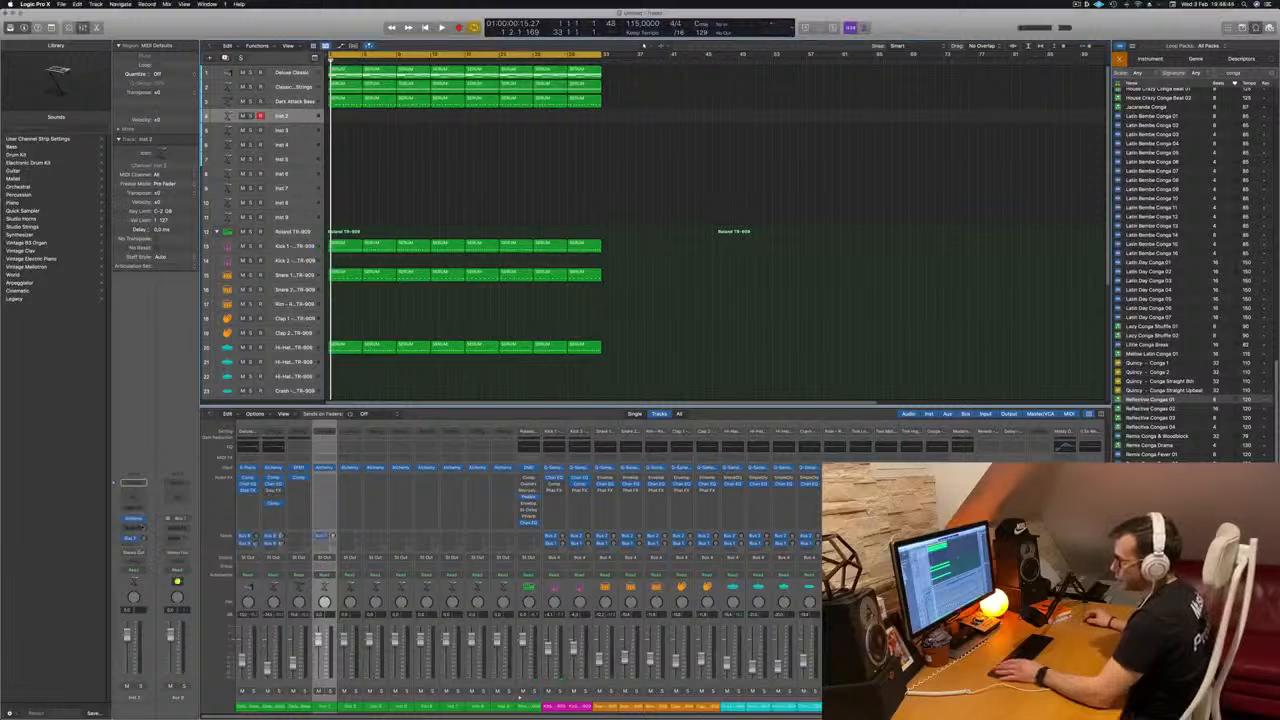
# Step: Insert a SilverVerb reverb on the Bus 7 aux channel and open its preset list
pyautogui.click(177, 520)
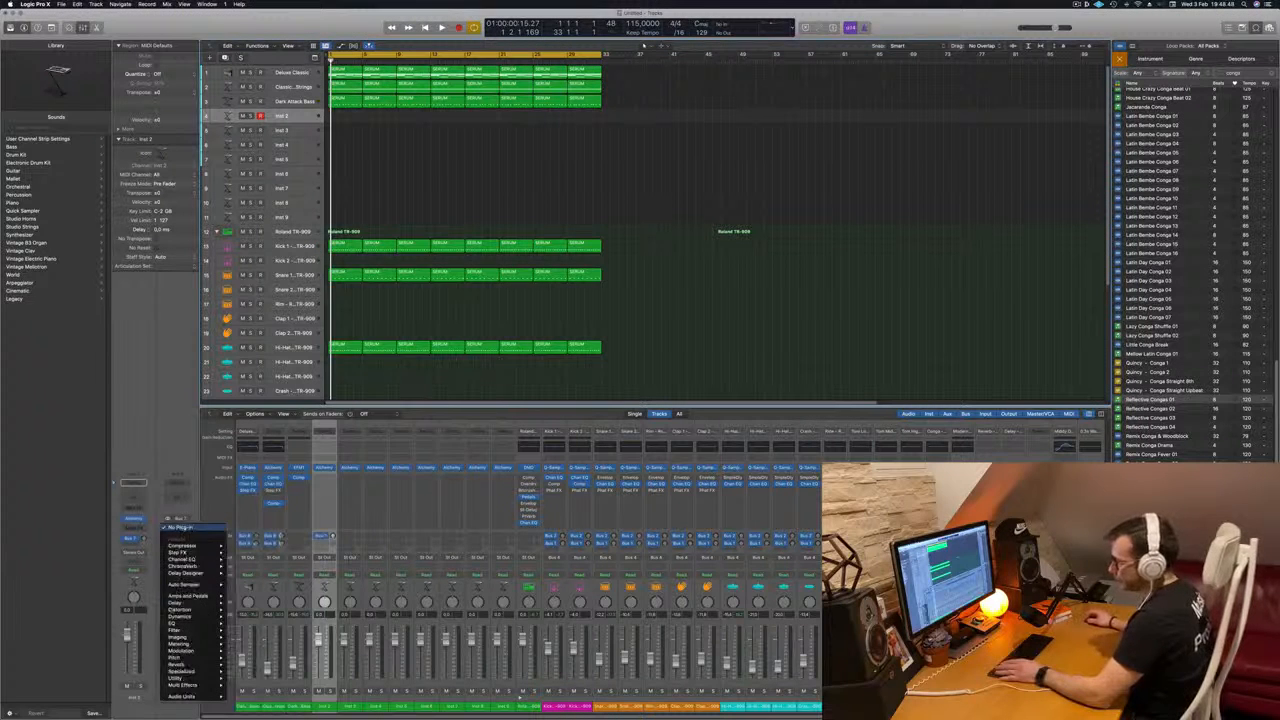
pyautogui.moveTo(182, 643)
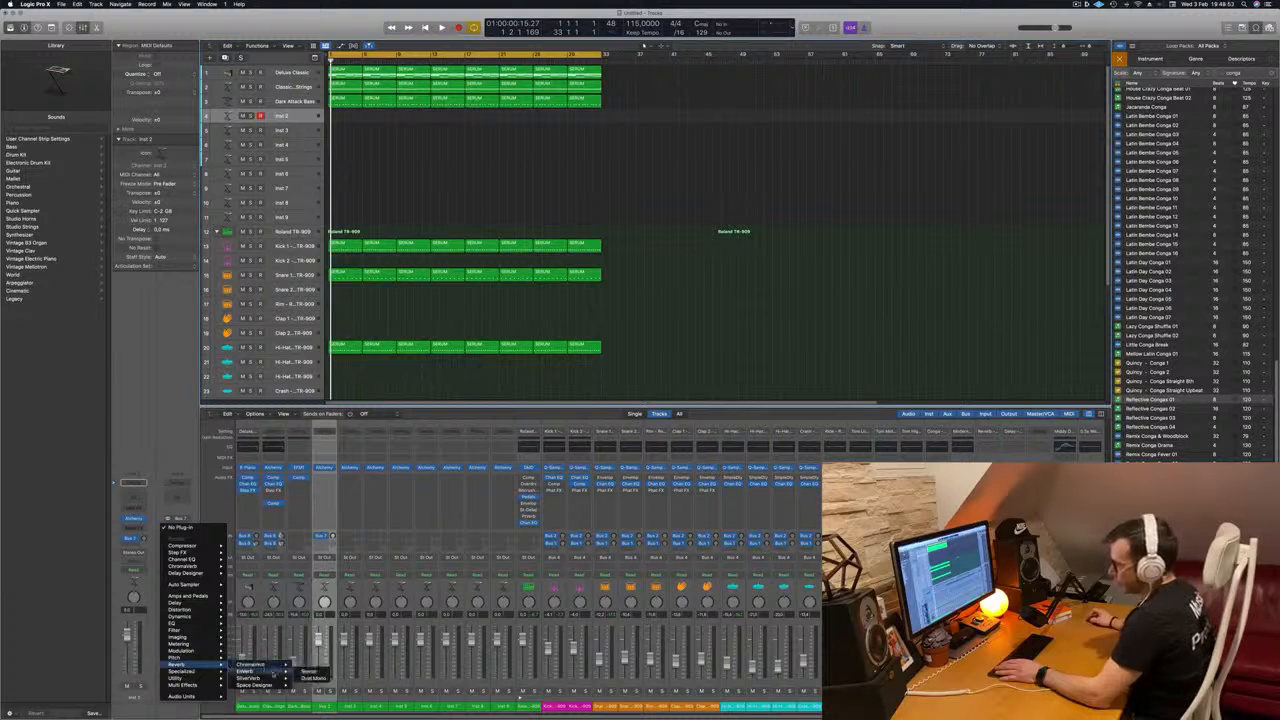
pyautogui.click(308, 679)
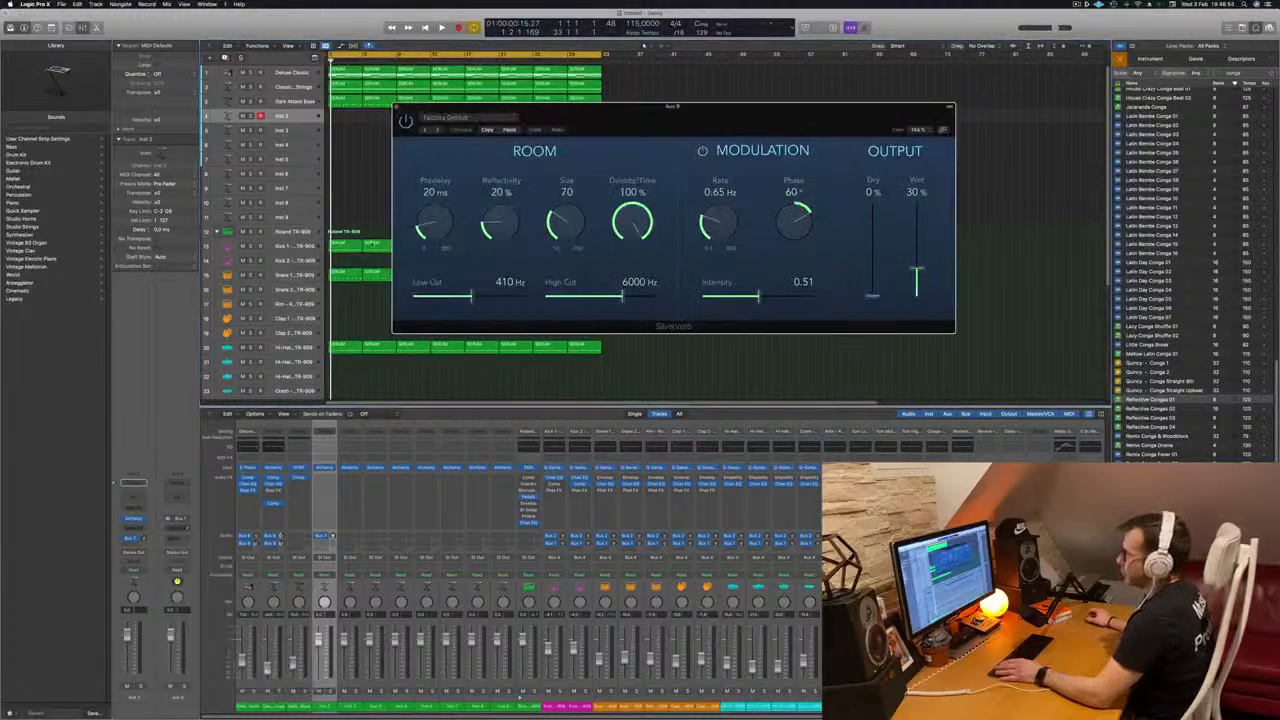
pyautogui.click(450, 118)
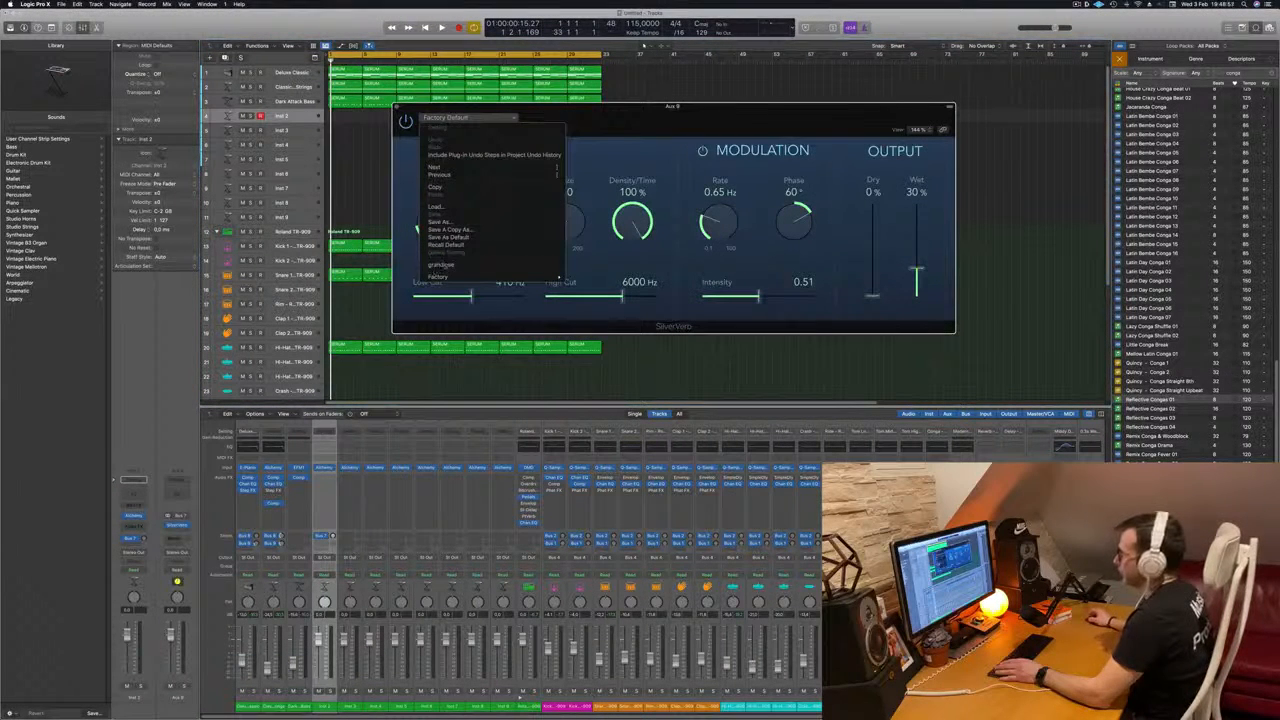
# Step: Load the grandiose preset in the Aux 8 SilverVerb reverb, close its window and start playback
pyautogui.click(440, 264)
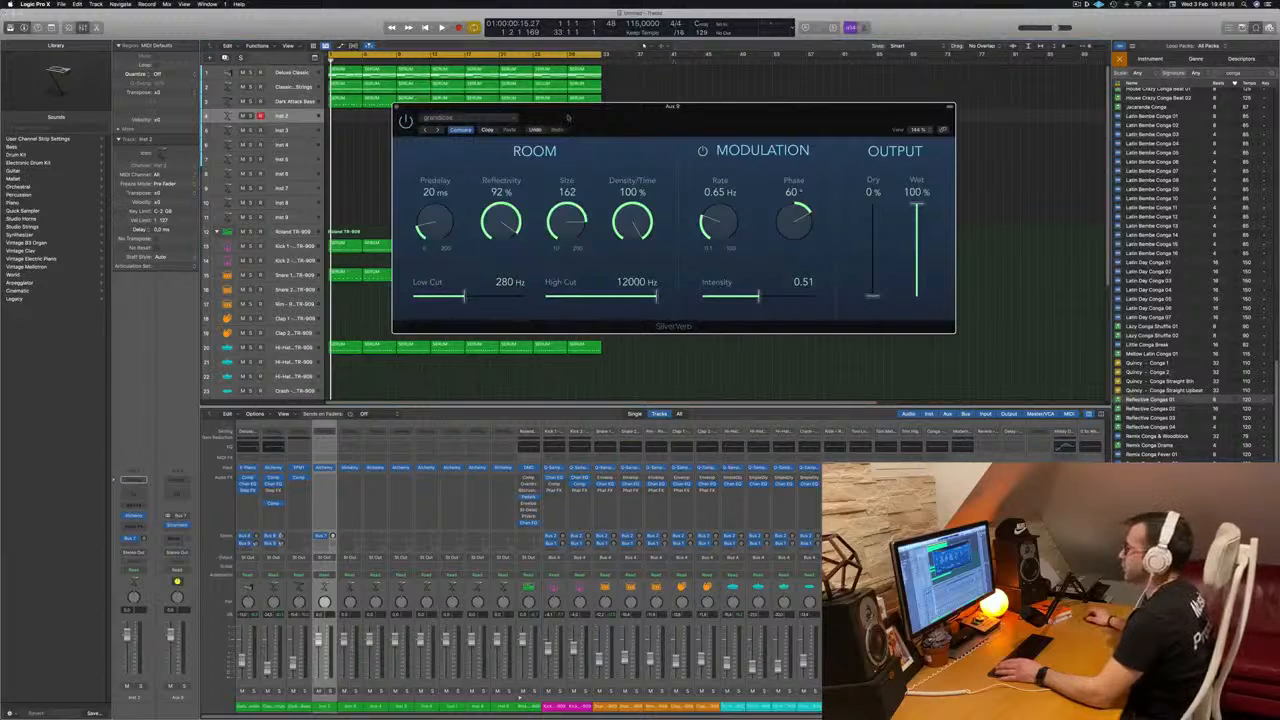
pyautogui.moveTo(544, 106); pyautogui.dragTo(513, 114)
pyautogui.click(366, 116)
pyautogui.press('space')
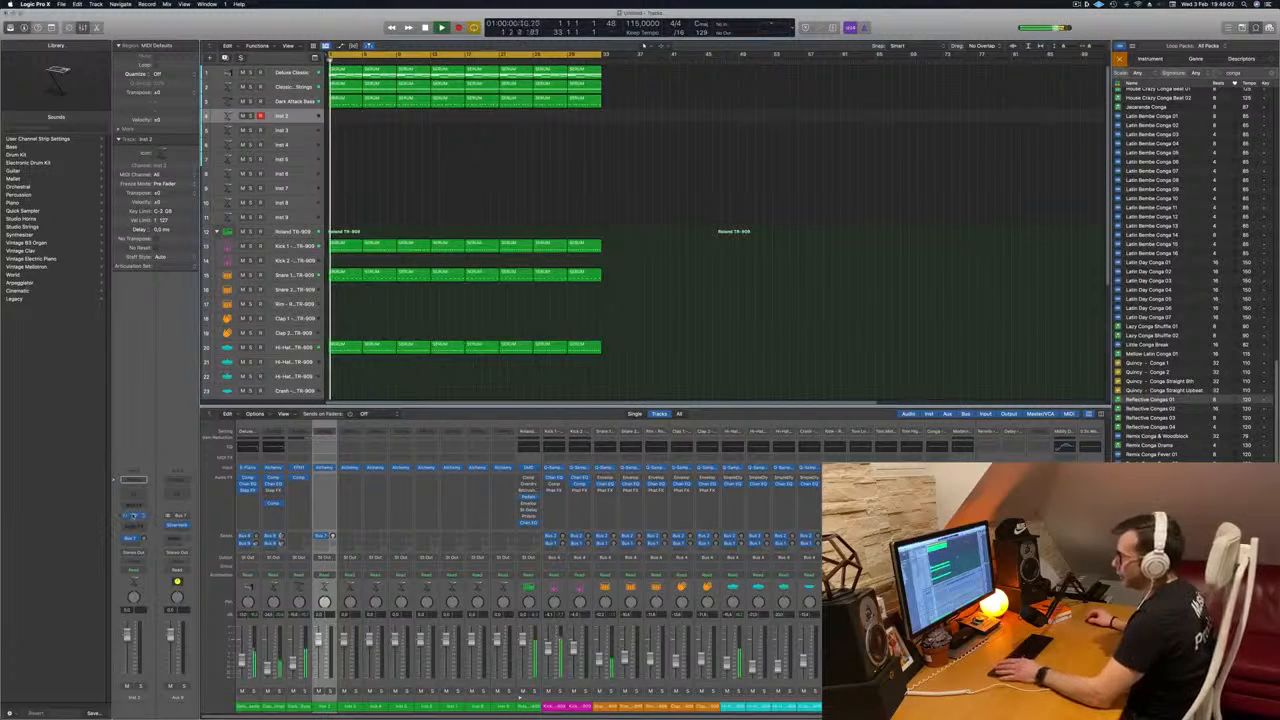
# Step: Open the Alchemy instrument of track Inst 2 together with the Musical Typing keyboard, and arrange both windows side by side
pyautogui.click(133, 515)
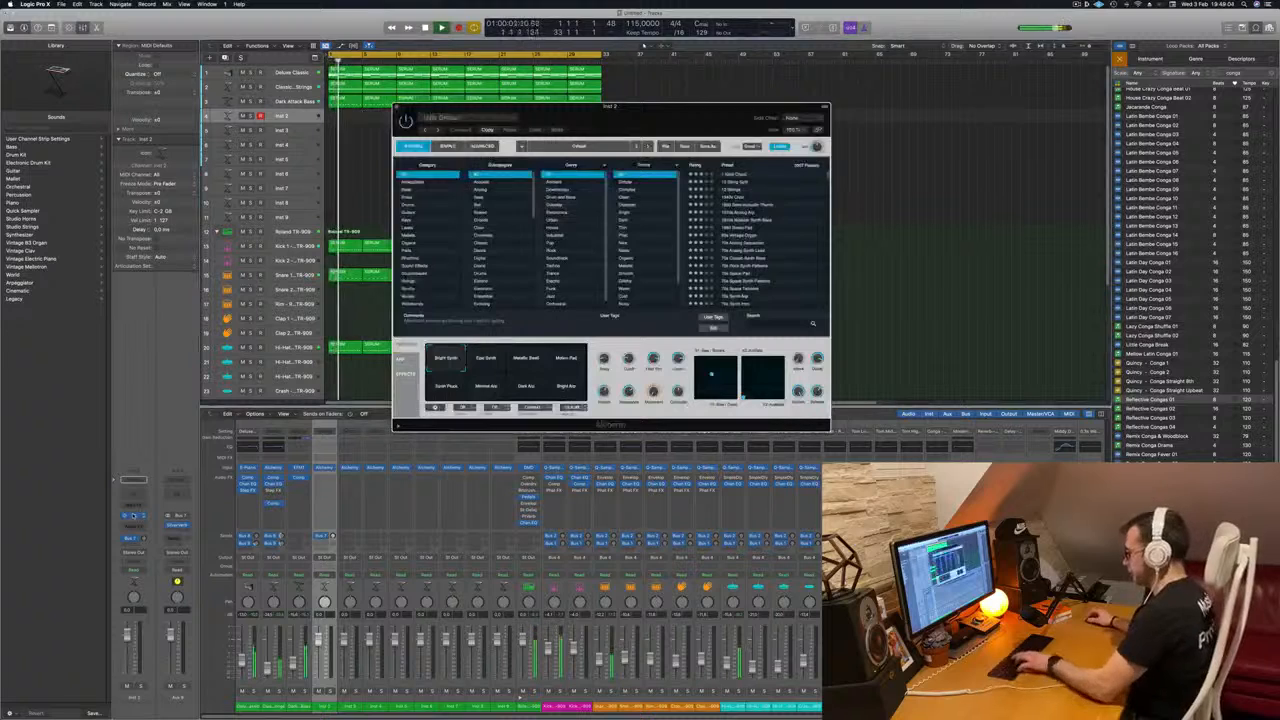
pyautogui.press('super+k')
pyautogui.moveTo(613, 127); pyautogui.dragTo(404, 207)
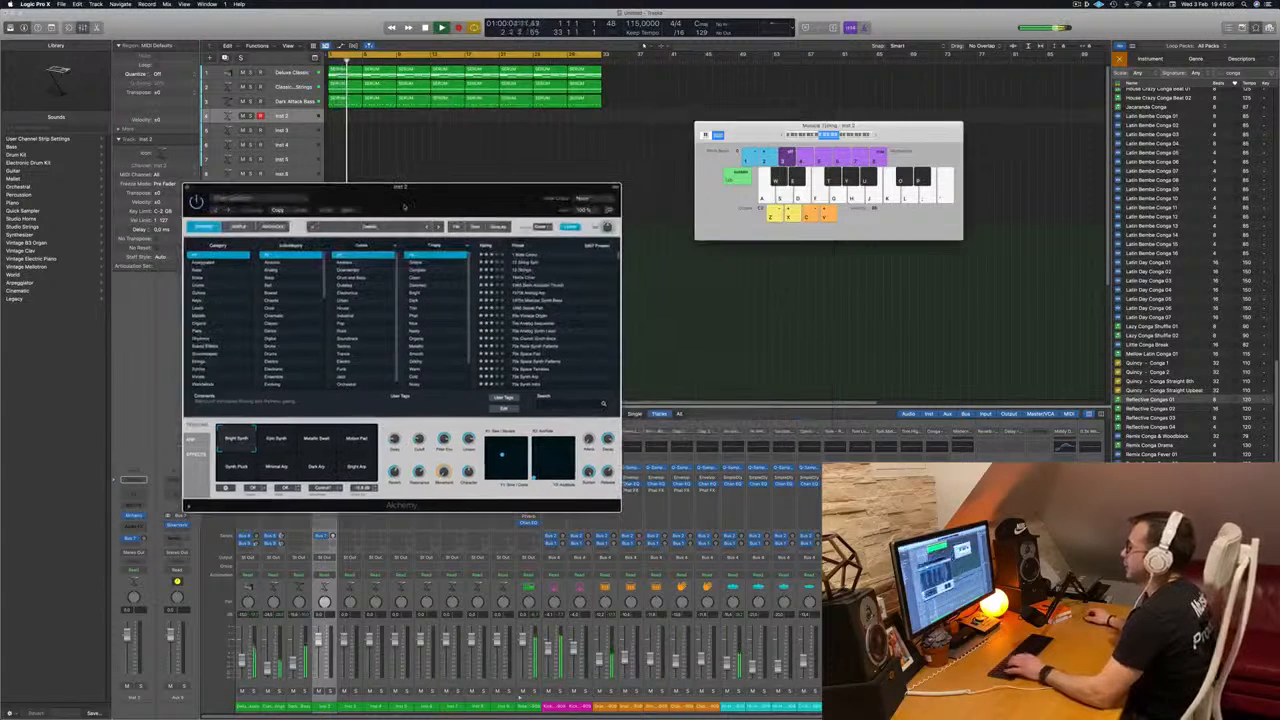
pyautogui.moveTo(829, 127); pyautogui.dragTo(966, 193)
pyautogui.moveTo(481, 208); pyautogui.dragTo(627, 205)
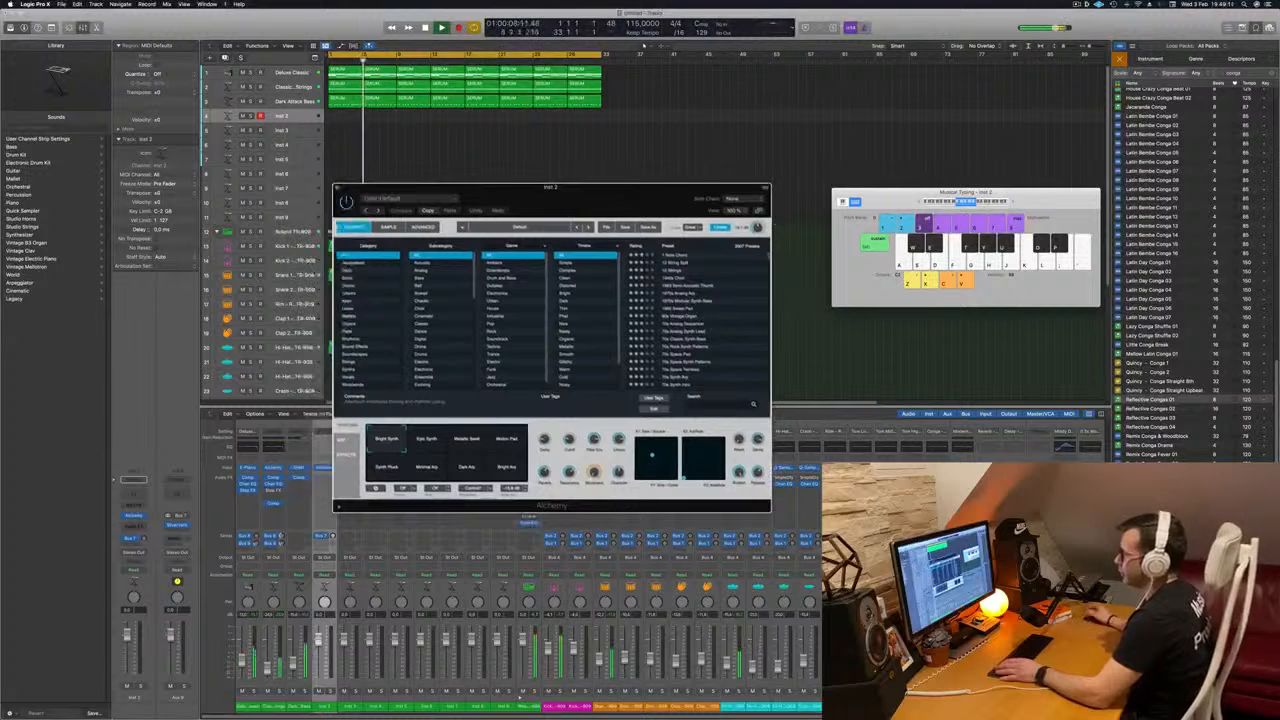
# Step: Load the 80s Bell Vox Layers preset from Alchemy's Keys category and try a few notes with it
pyautogui.click(347, 301)
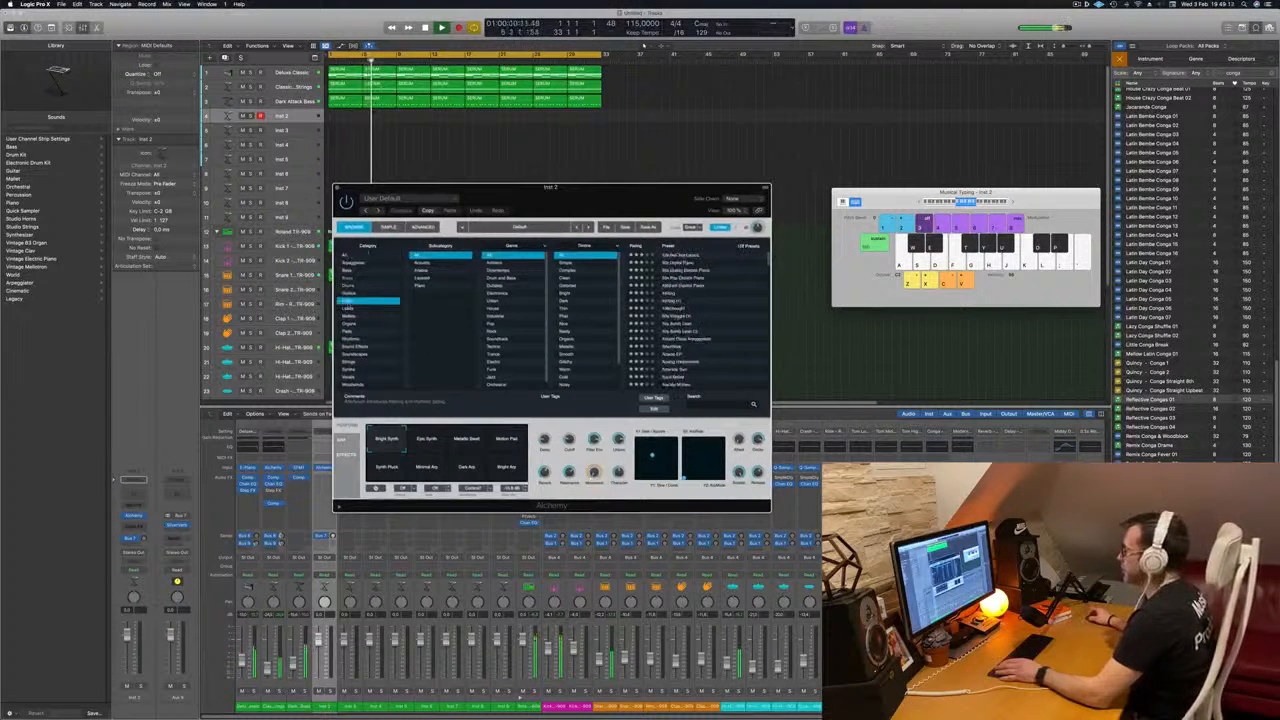
pyautogui.click(690, 257)
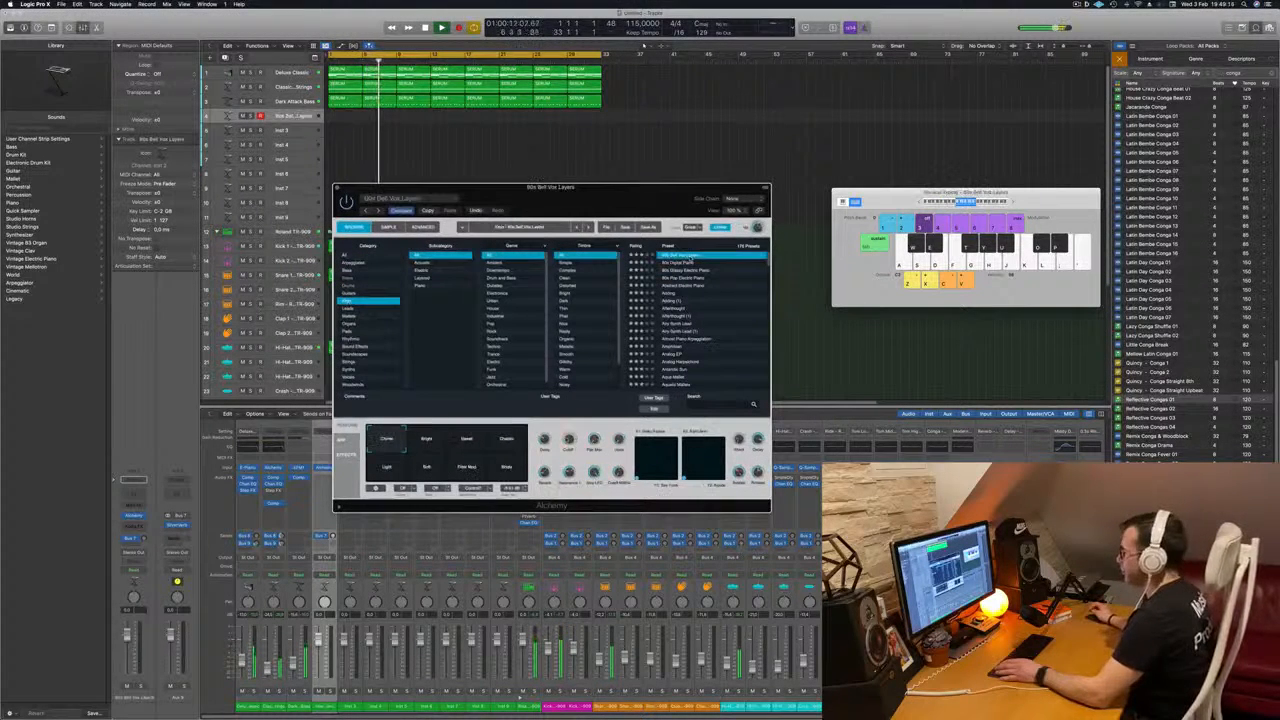
pyautogui.press('k')
pyautogui.press('j')
pyautogui.press('f')
pyautogui.press('j')
# Step: Play melody ideas over the running loop and adjust the 80s Bell Vox Layers track's volume to fit the mix
pyautogui.click(519, 697)
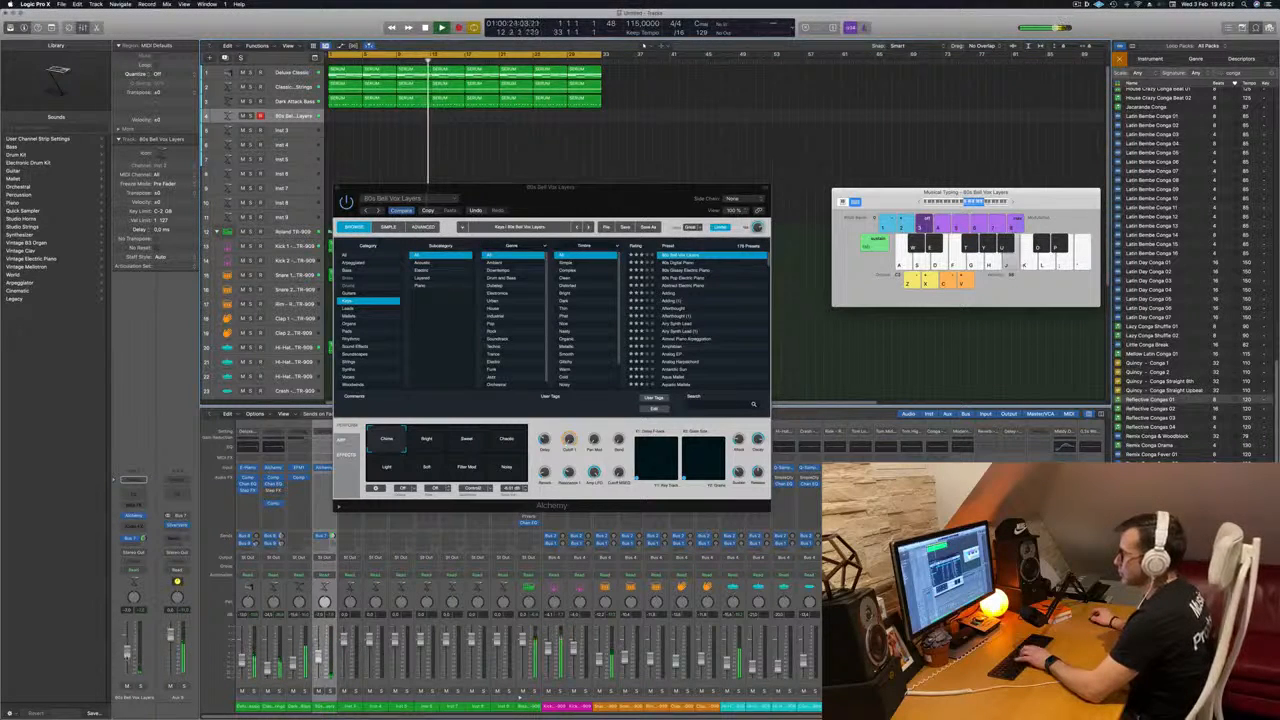
pyautogui.press('k')
pyautogui.moveTo(127, 651); pyautogui.dragTo(127, 647)
pyautogui.press('j')
pyautogui.press('k')
pyautogui.press('f')
pyautogui.press('g')
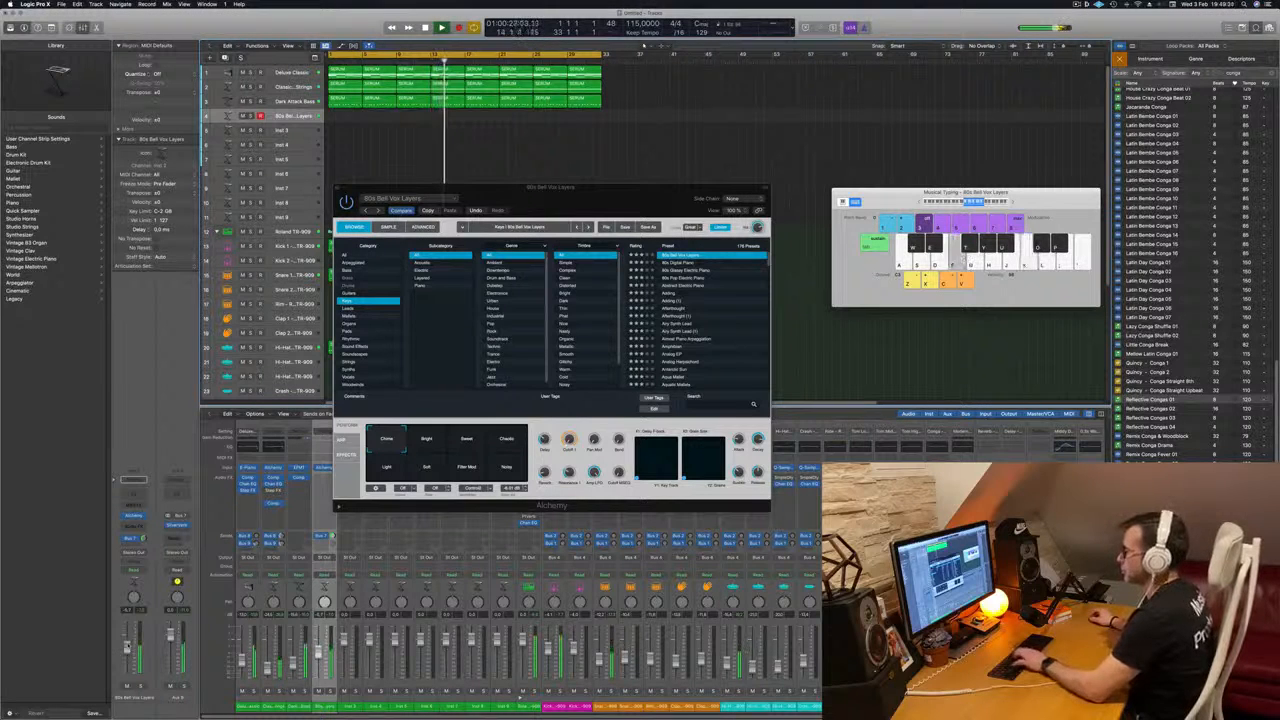
pyautogui.press('k')
pyautogui.press('k')
pyautogui.press('l')
pyautogui.press('k')
pyautogui.press('j')
pyautogui.press('f')
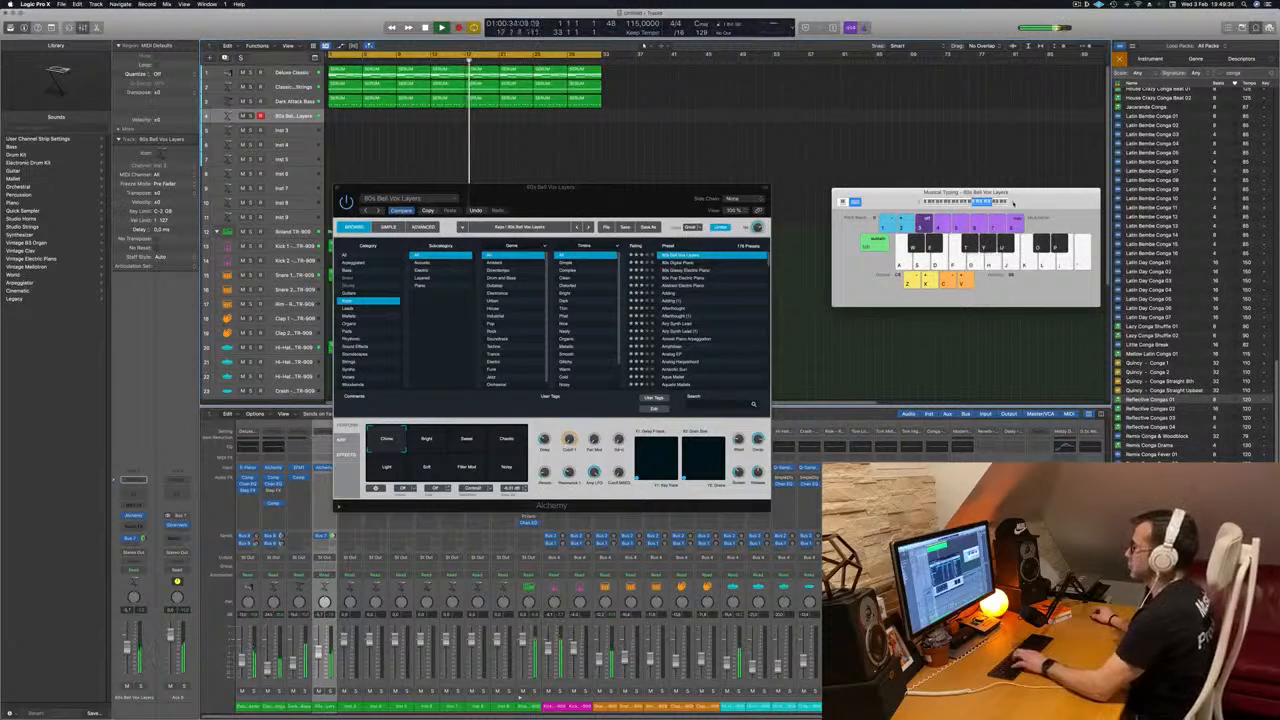
pyautogui.press('h')
pyautogui.press('j')
pyautogui.press('j')
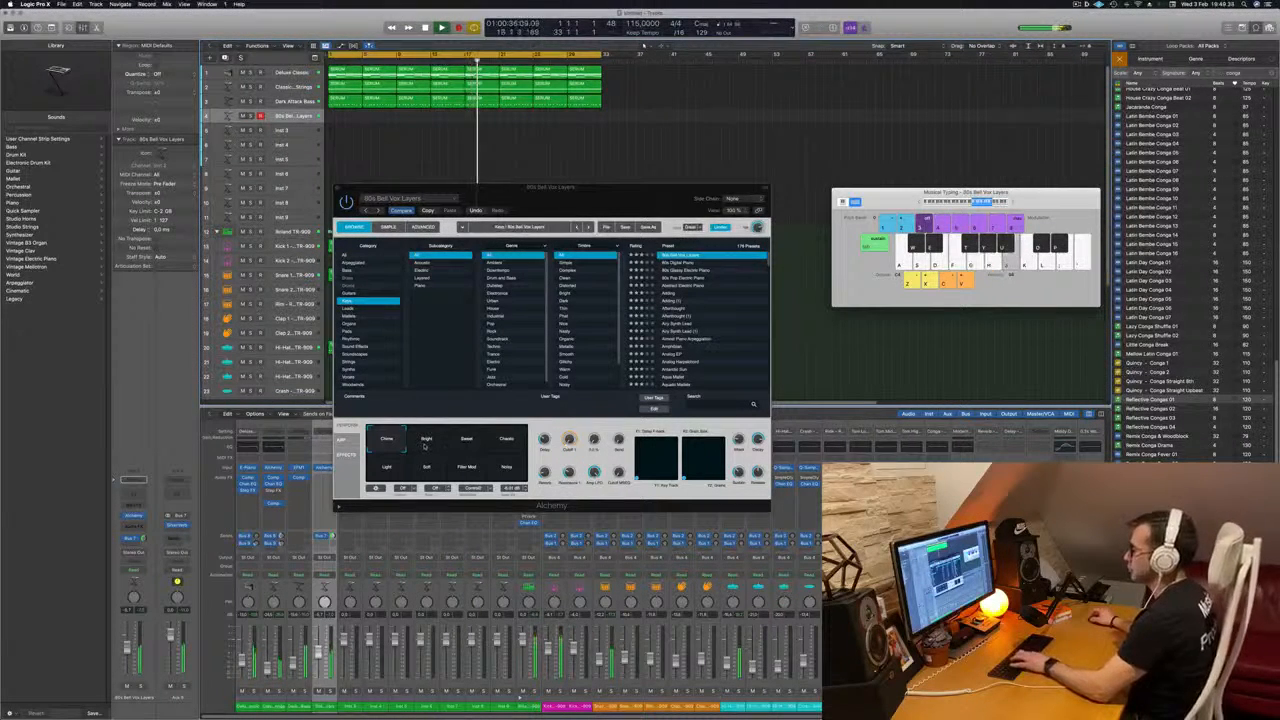
# Step: Switch Alchemy's performance snapshot to Bright and audition it with a few melody notes
pyautogui.click(425, 446)
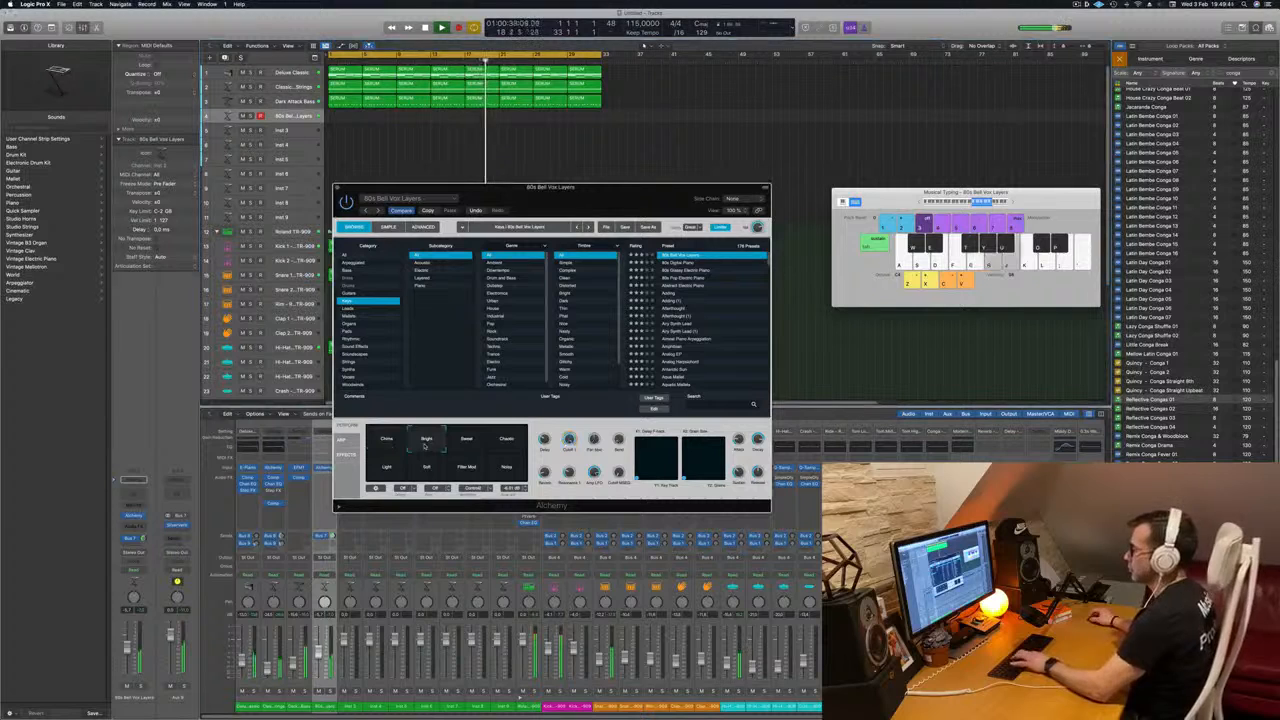
pyautogui.press('s')
pyautogui.press('a')
pyautogui.press('d')
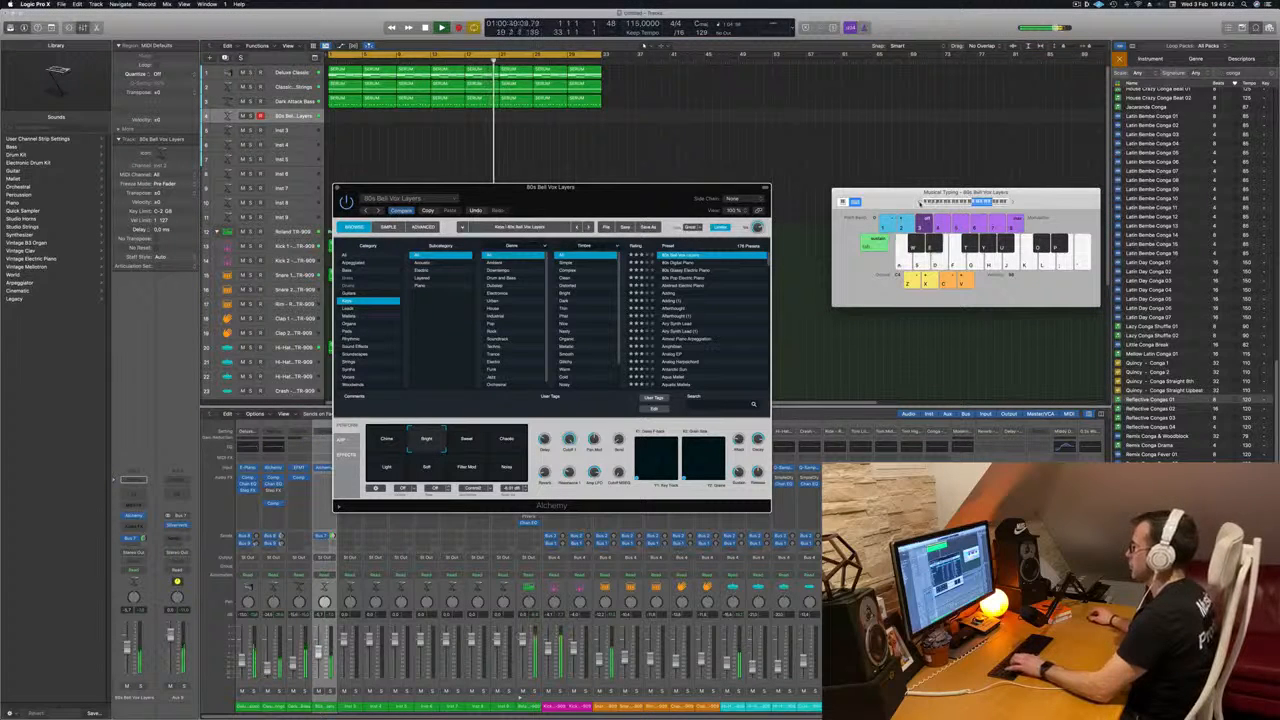
pyautogui.press('d')
pyautogui.press('f')
pyautogui.press('g')
pyautogui.press('g')
pyautogui.press('h')
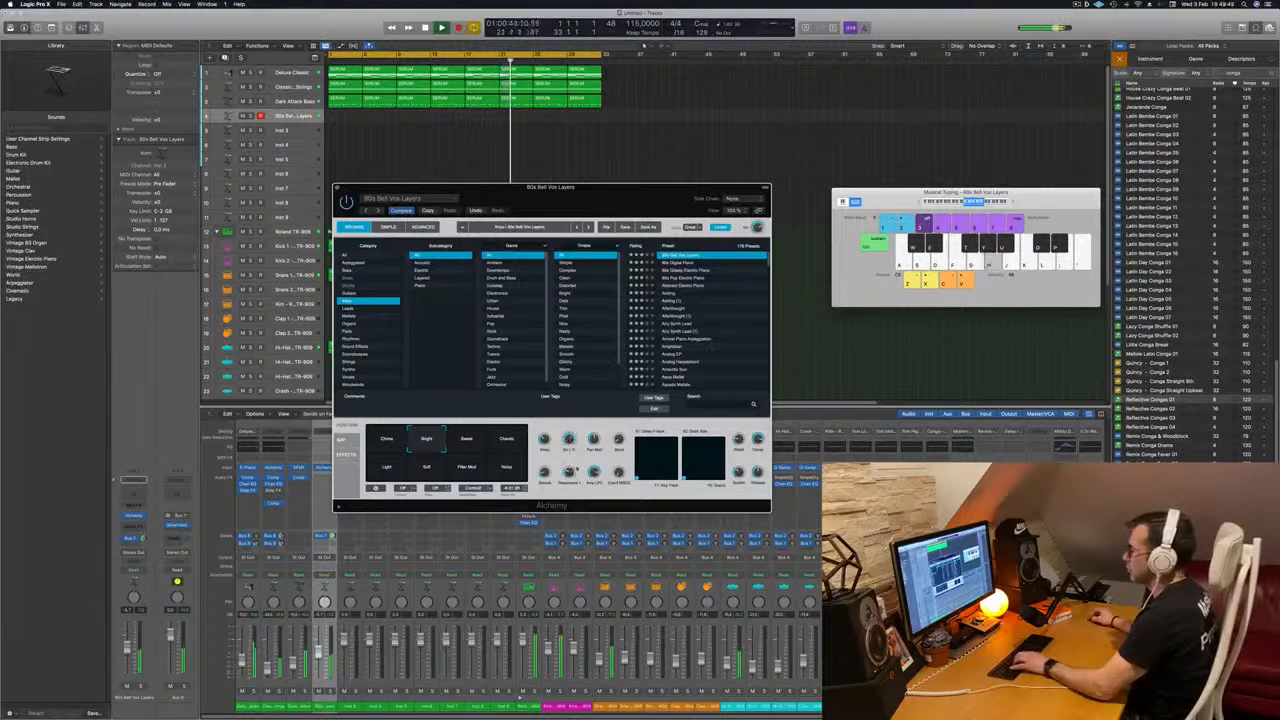
pyautogui.press('g')
# Step: Switch Alchemy's performance snapshot to Sweet, raise the track volume slightly and rehearse the melody over the loop
pyautogui.click(466, 446)
pyautogui.press('g')
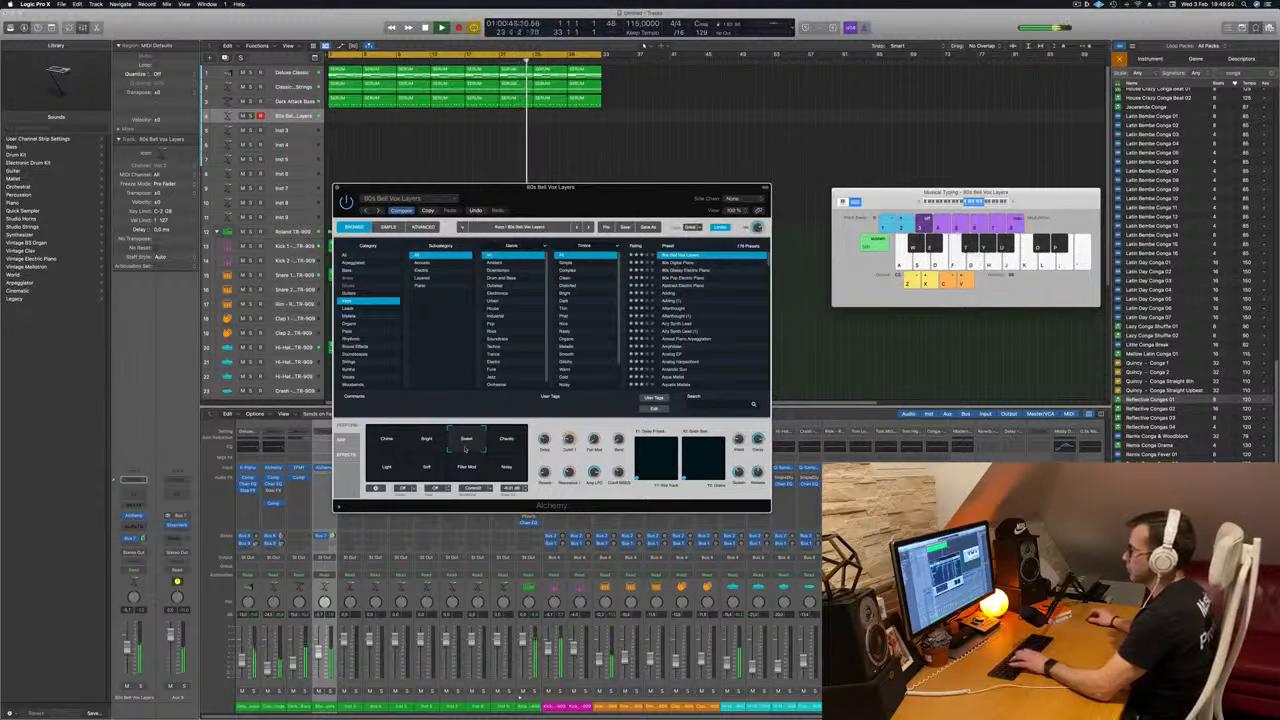
pyautogui.press('a')
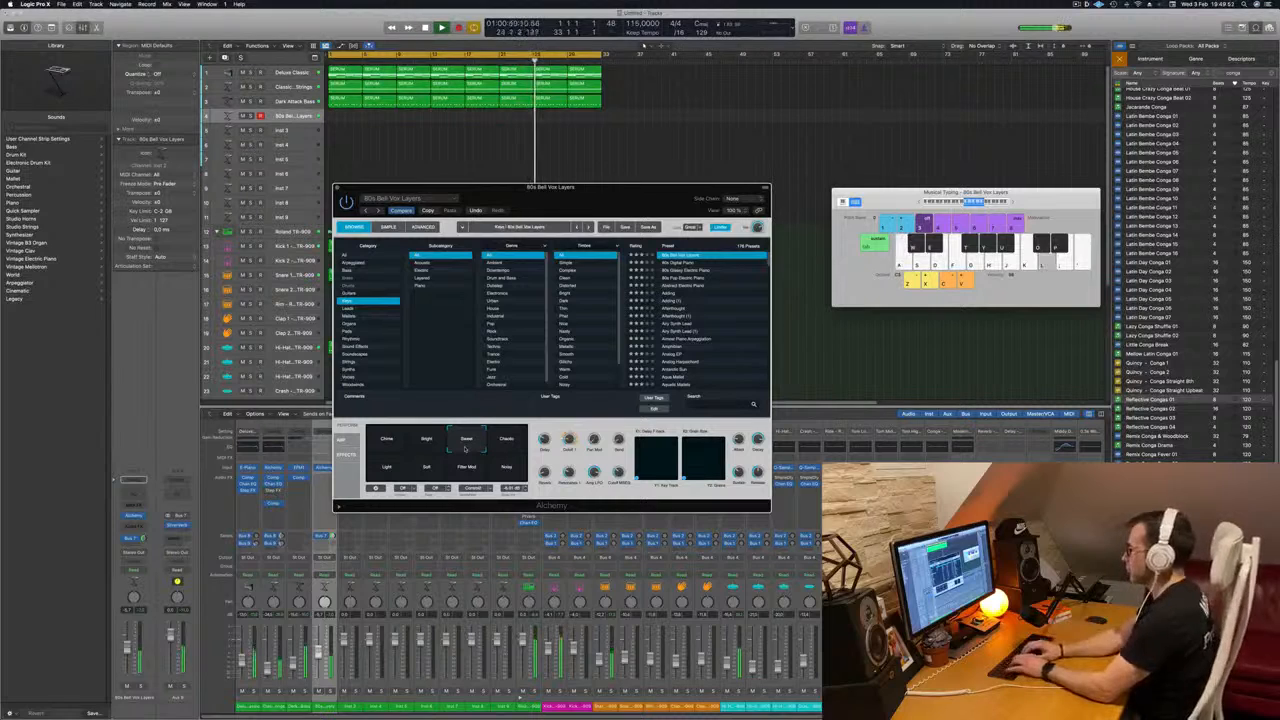
pyautogui.press('h')
pyautogui.press('h')
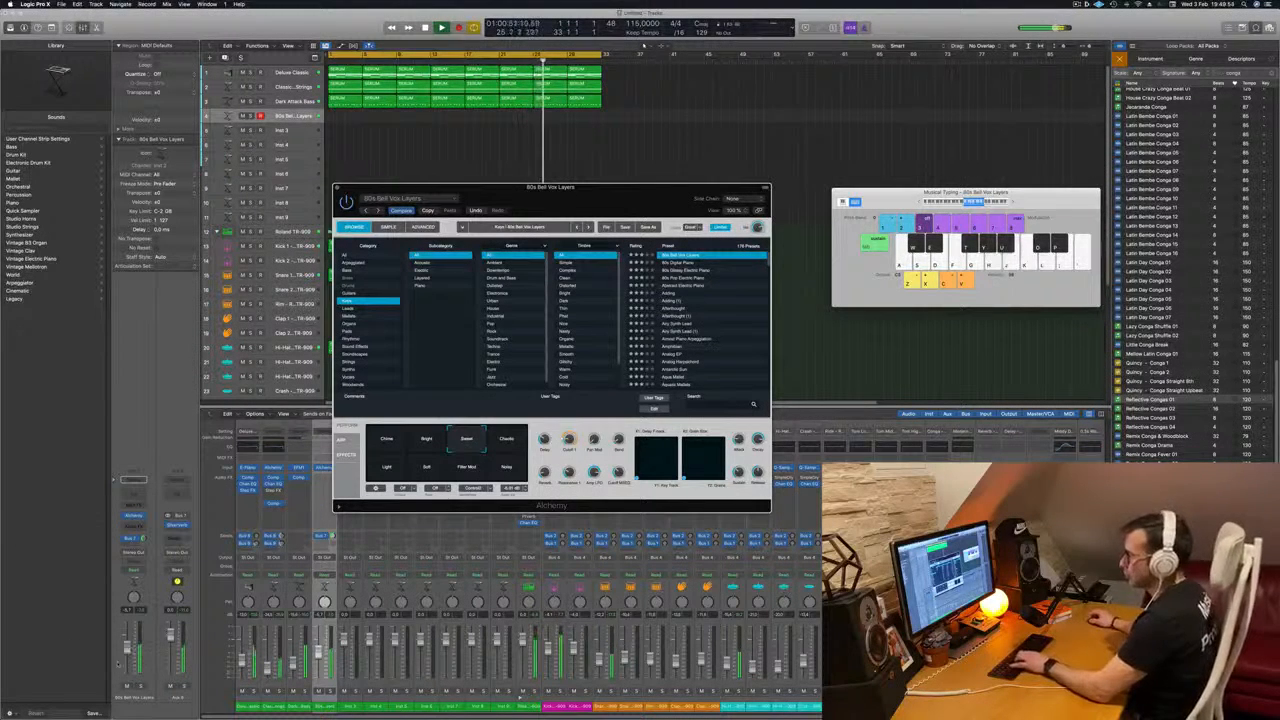
pyautogui.click(127, 642)
pyautogui.press('h')
pyautogui.press('j')
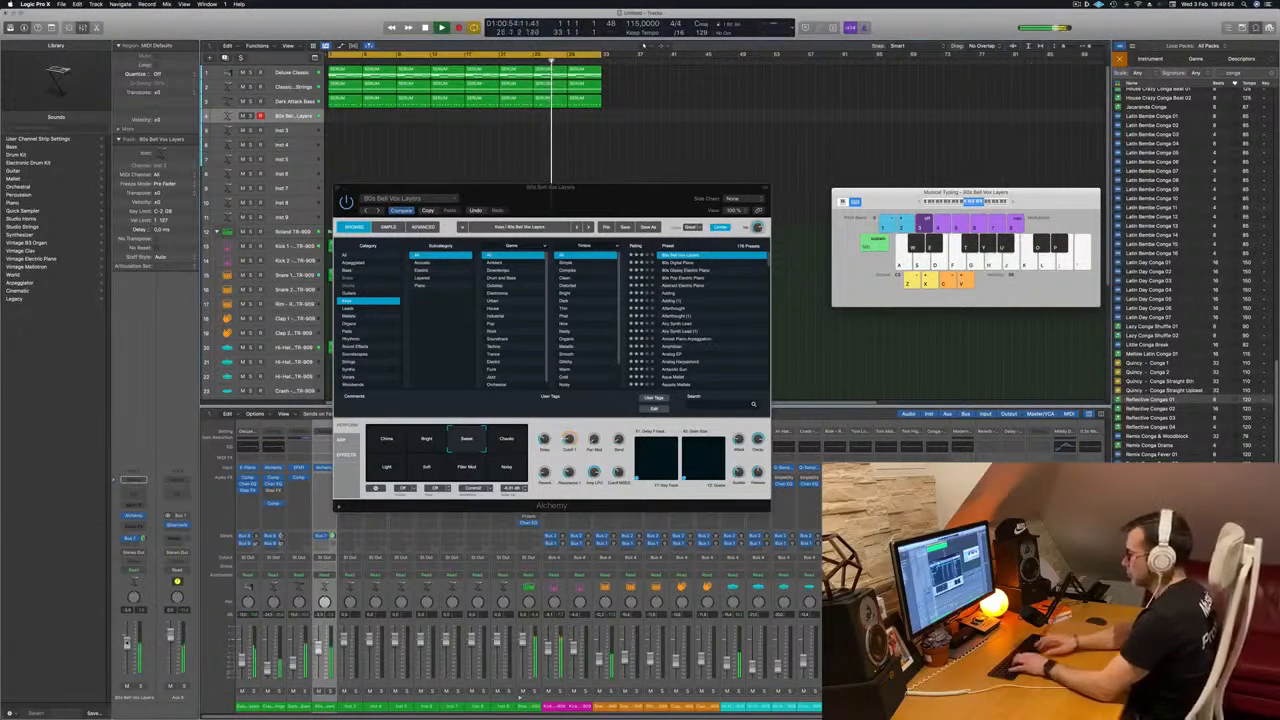
pyautogui.press('k')
pyautogui.press('f')
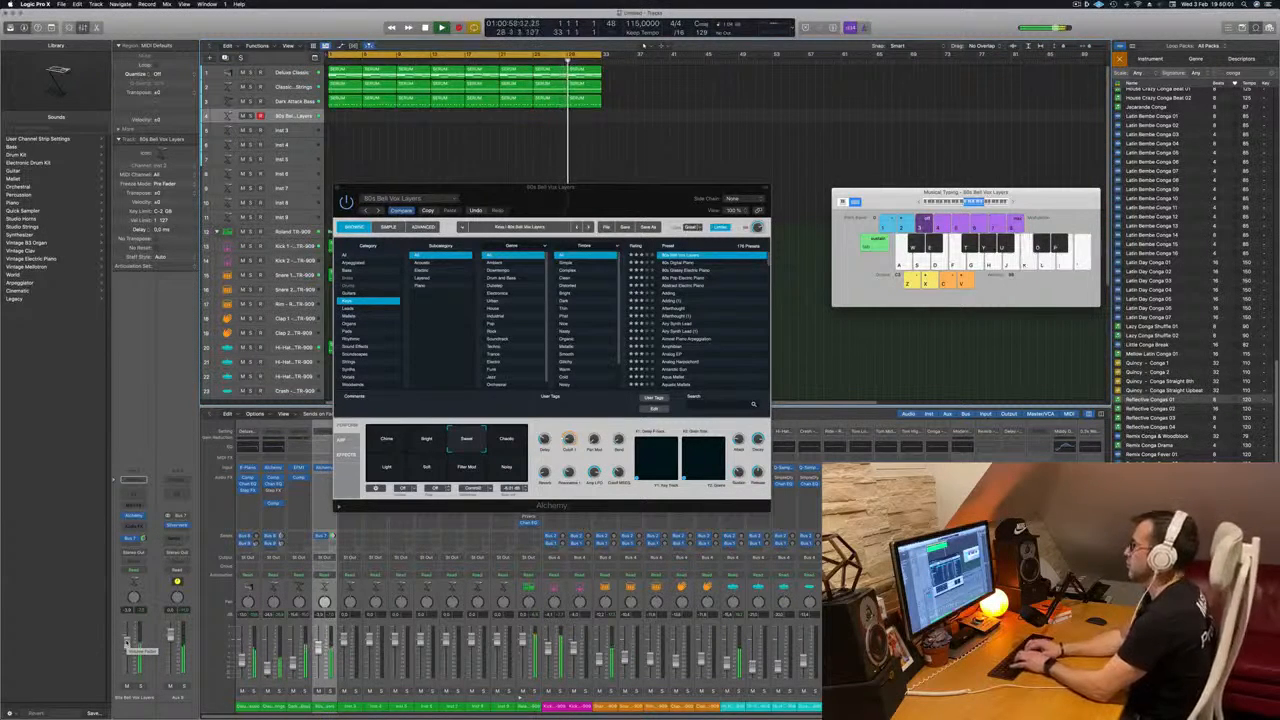
# Step: Record the melody on the 80s Bell Vox Layers track from bar 1 to about bar 21, ending the take into playback
pyautogui.press('g')
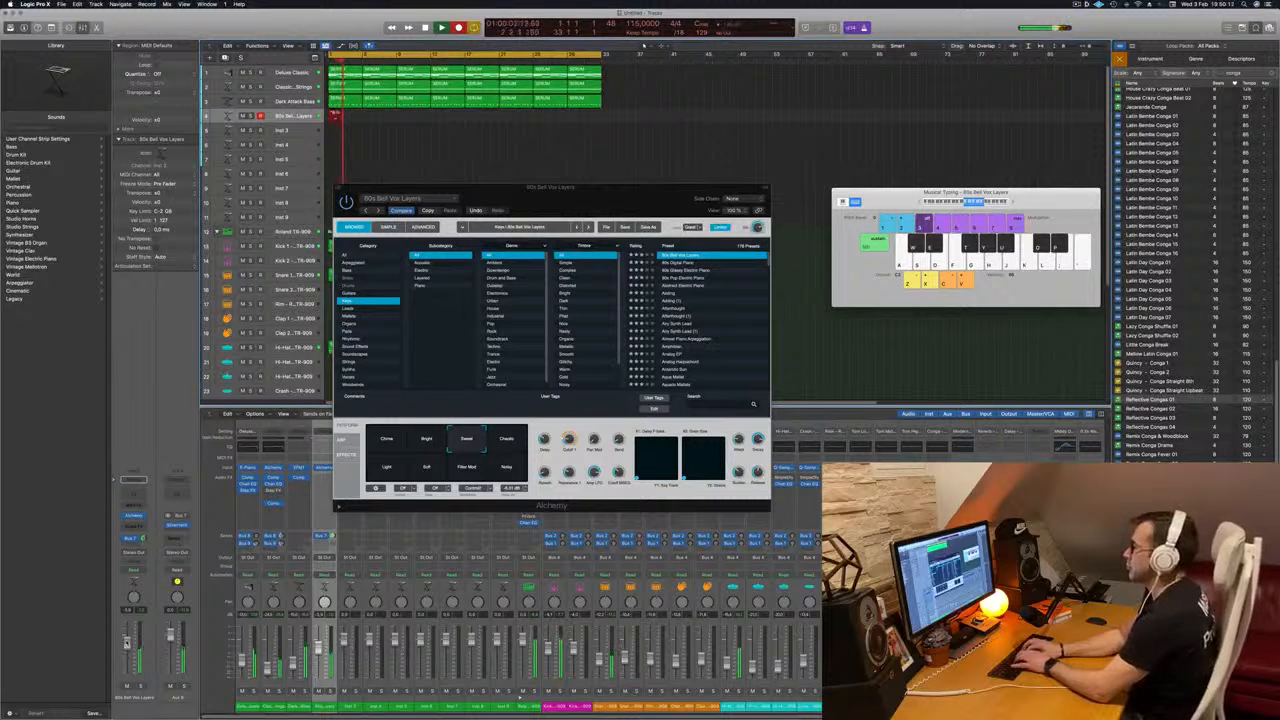
pyautogui.press(';')
pyautogui.press('l')
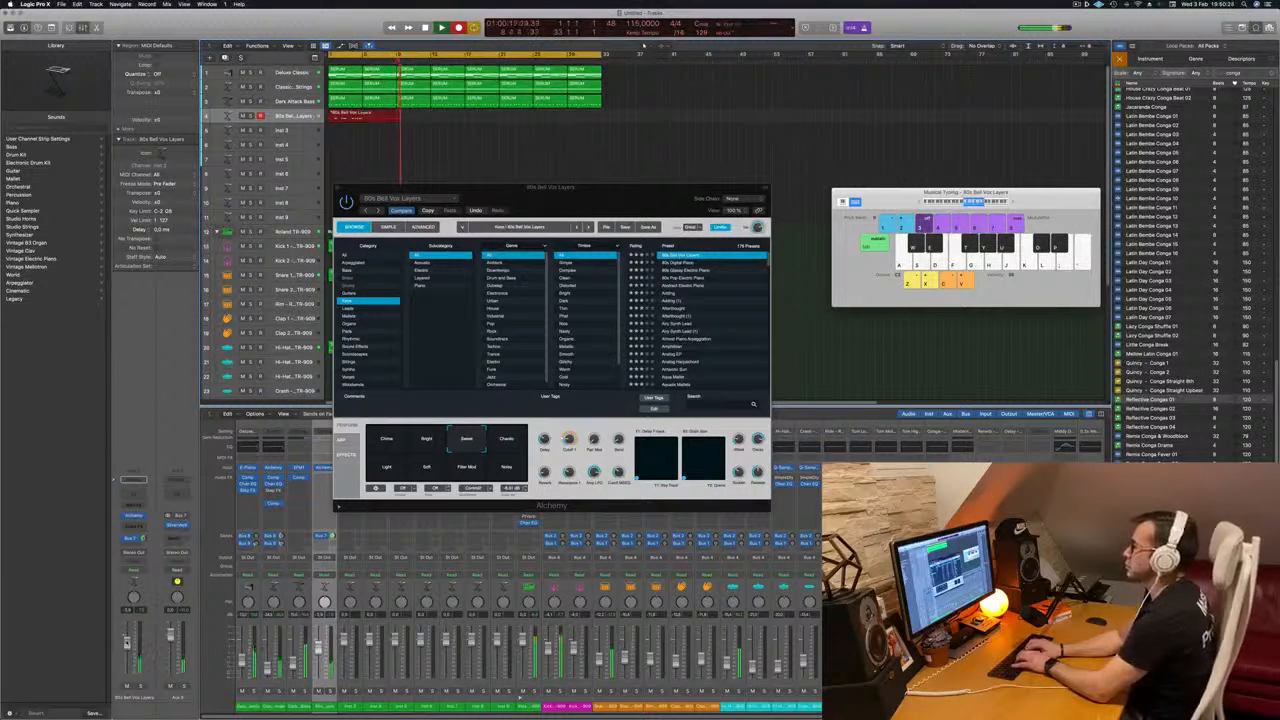
pyautogui.press('p')
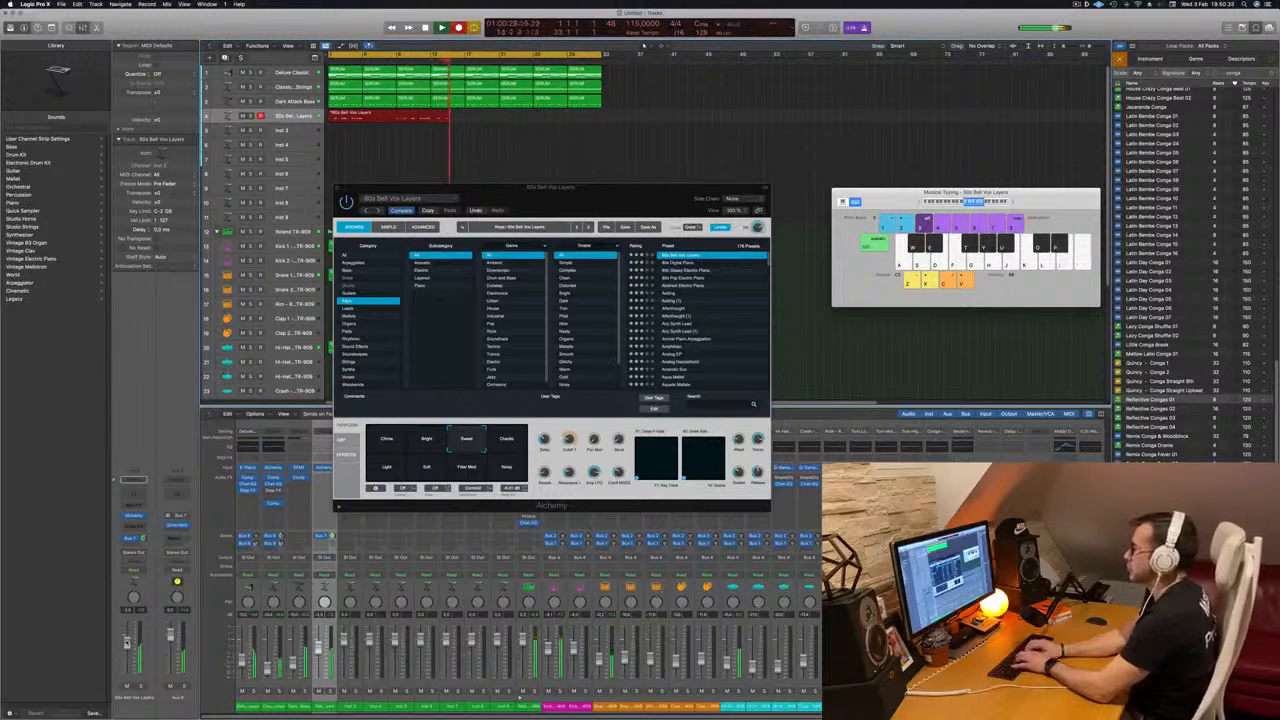
pyautogui.press('p')
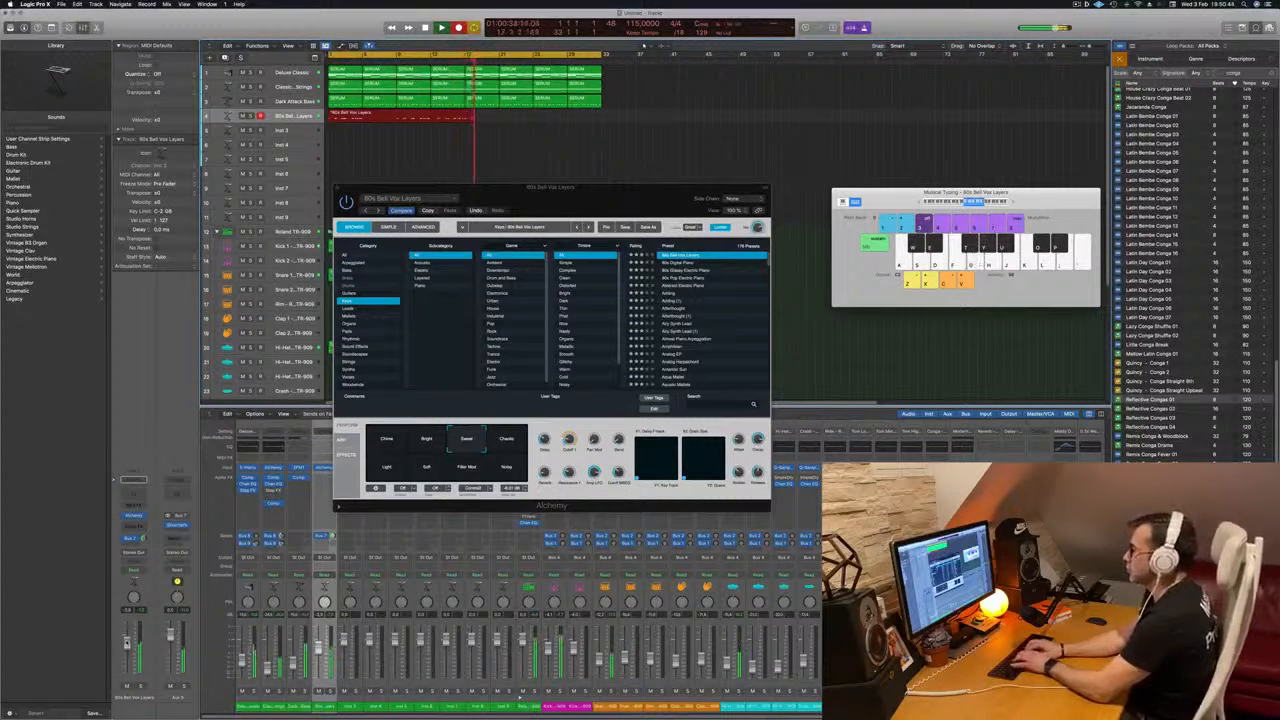
pyautogui.press('j')
pyautogui.press('g')
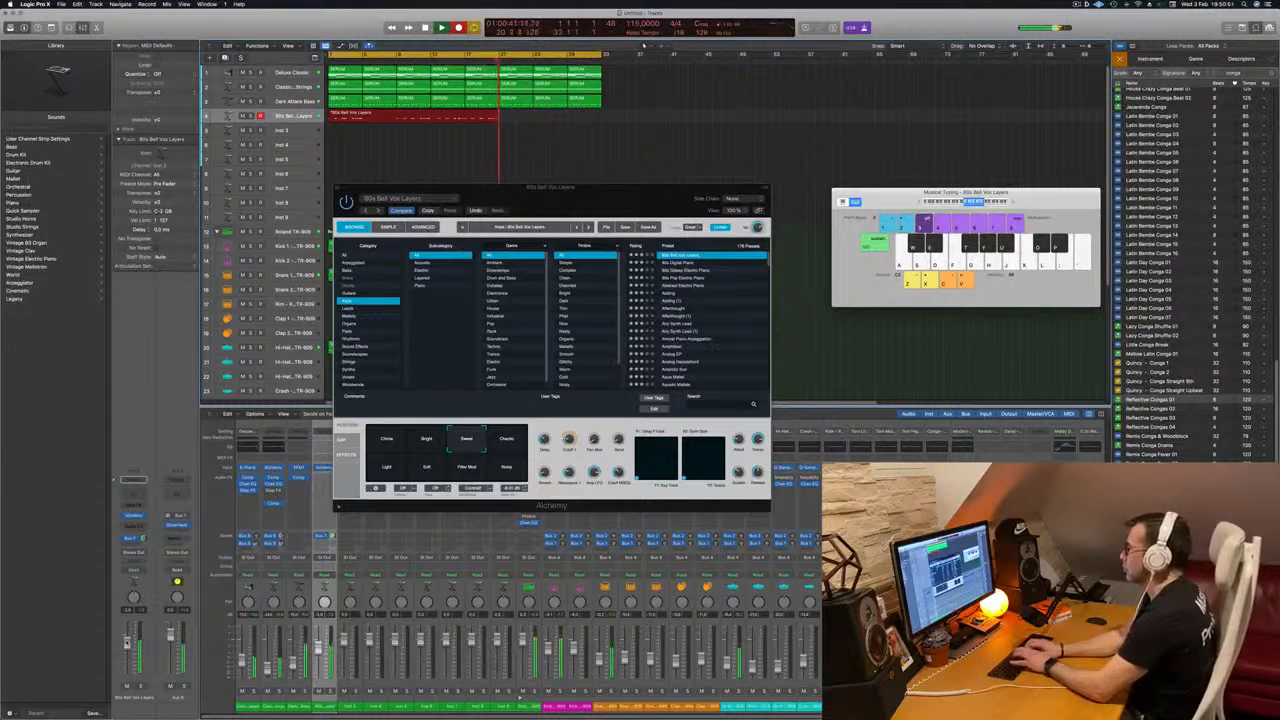
pyautogui.press('space')
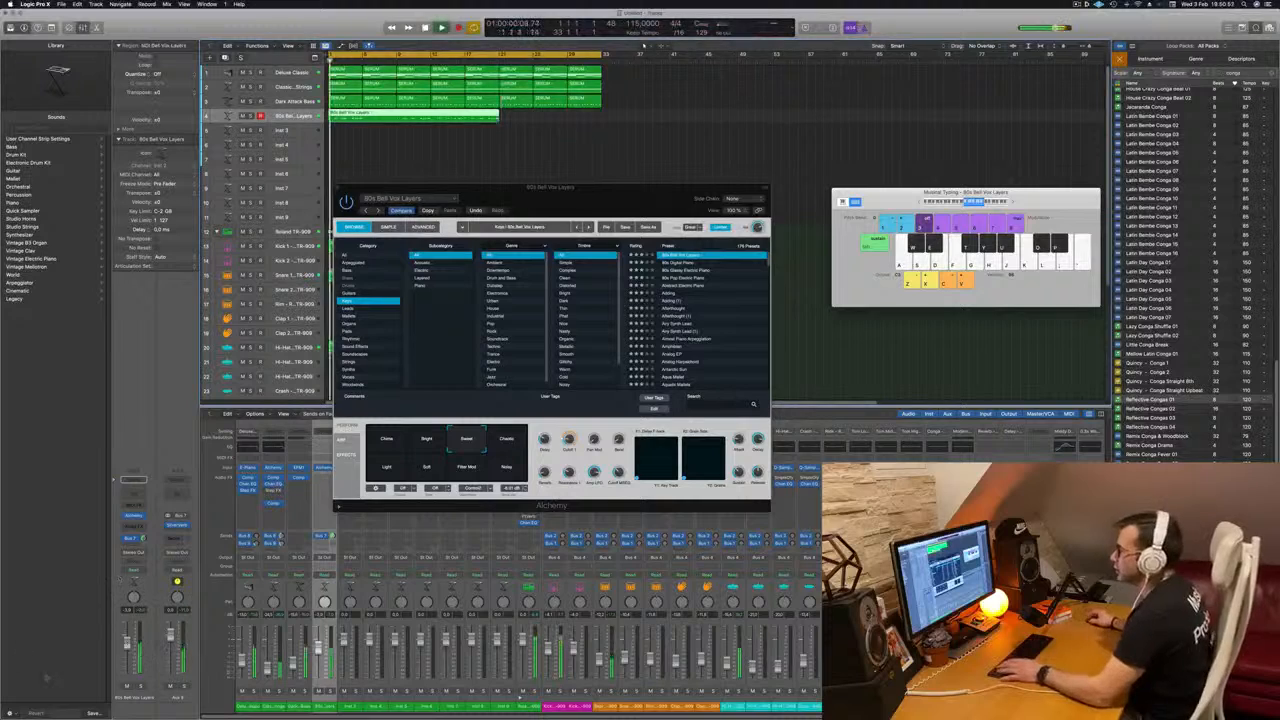
# Step: Open the recorded 80s Bell Vox Layers region in the Piano Roll and quantize all its notes to 1/16
pyautogui.doubleClick(384, 115)
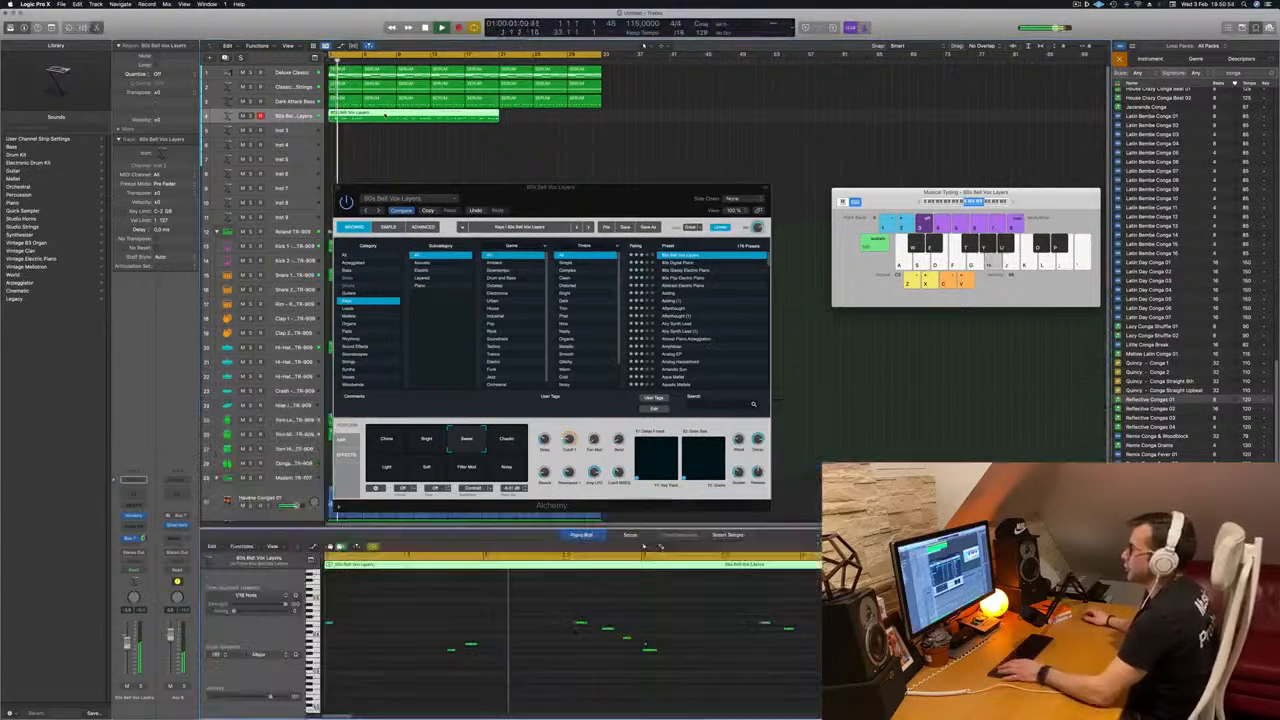
pyautogui.press('space')
pyautogui.press('space')
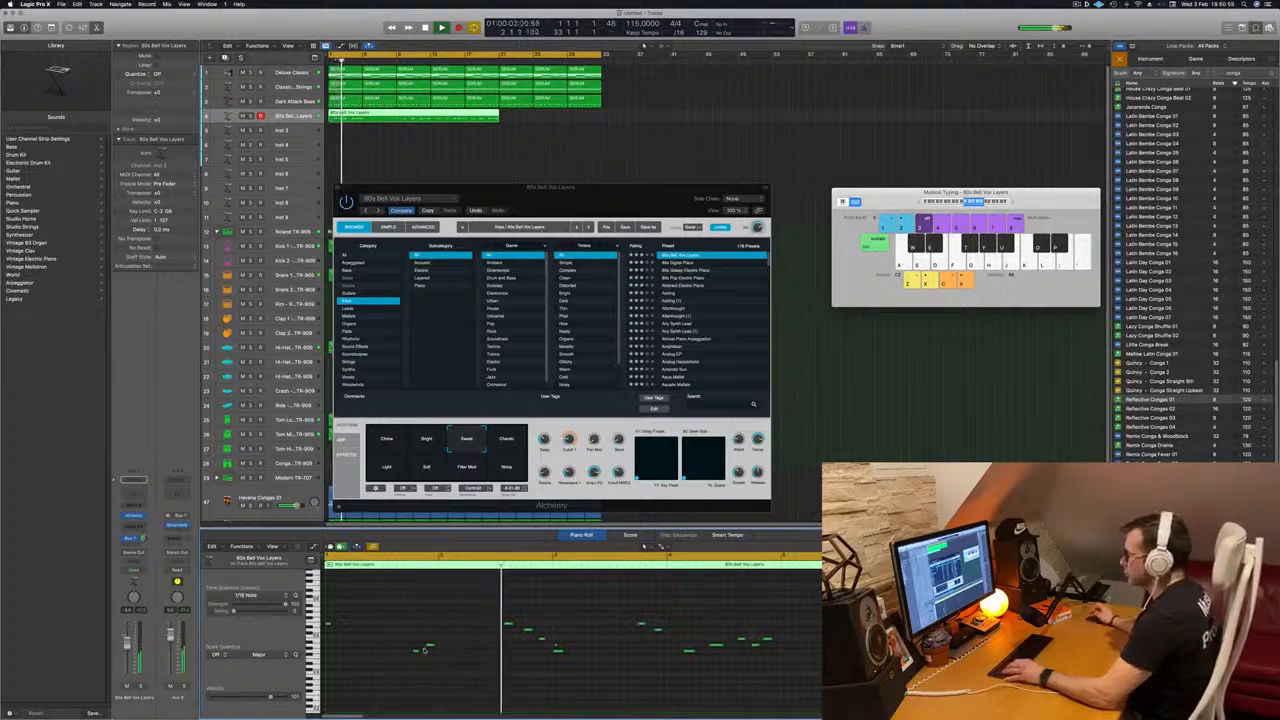
pyautogui.press('space')
pyautogui.press('space')
pyautogui.press('super+a')
pyautogui.press('q')
pyautogui.press('space')
pyautogui.press('space')
pyautogui.hscroll(1, 404, 616)
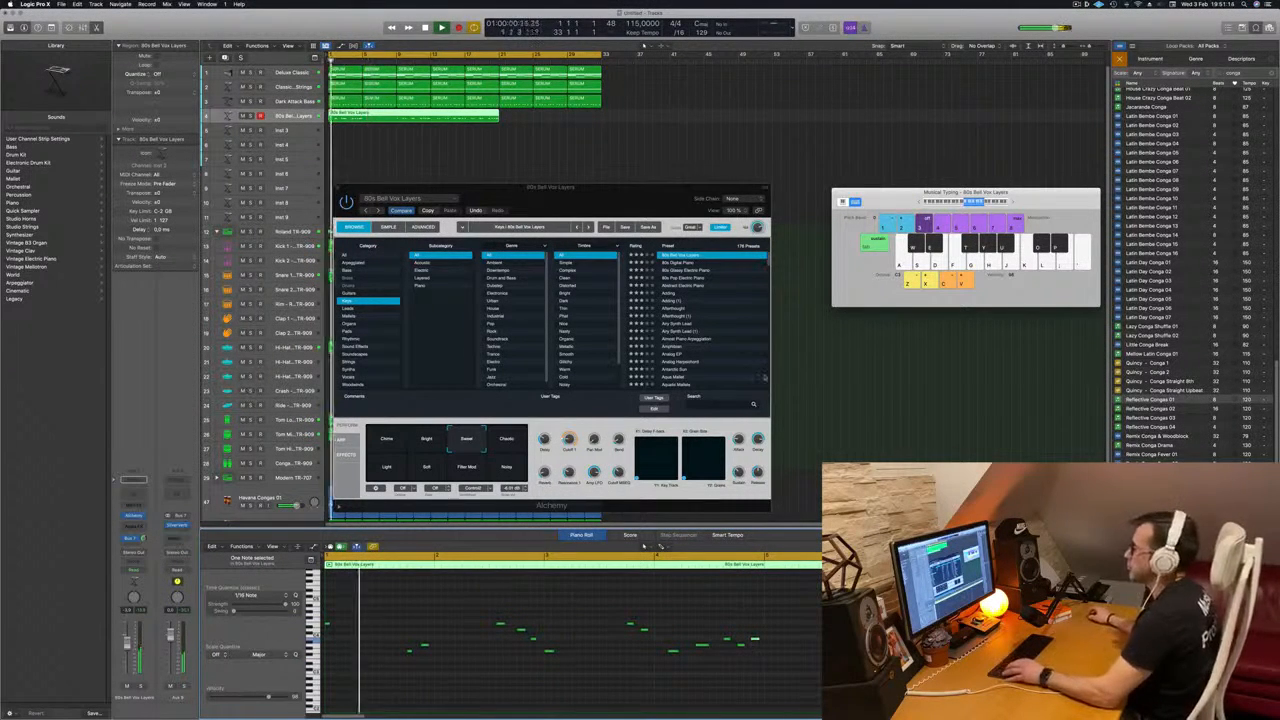
# Step: Move the Alchemy window clear of the tracks and listen through the quantized melody region
pyautogui.moveTo(617, 198); pyautogui.dragTo(759, 188)
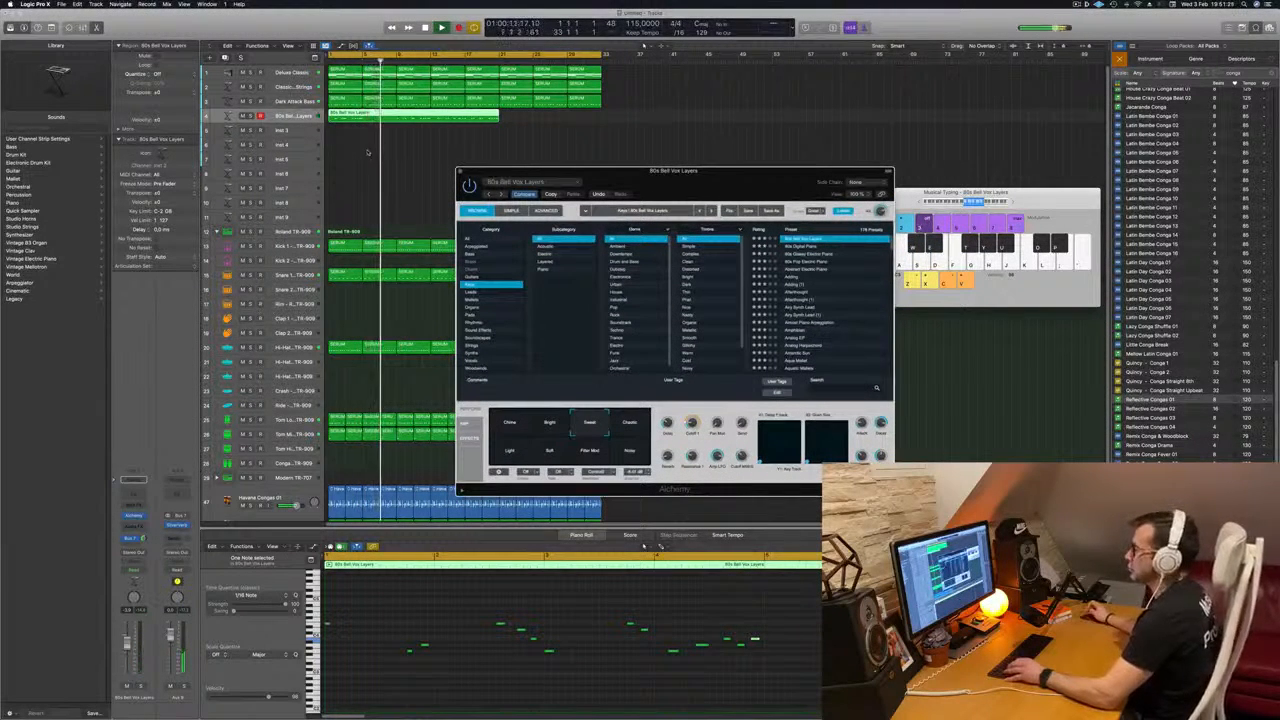
pyautogui.click(337, 157)
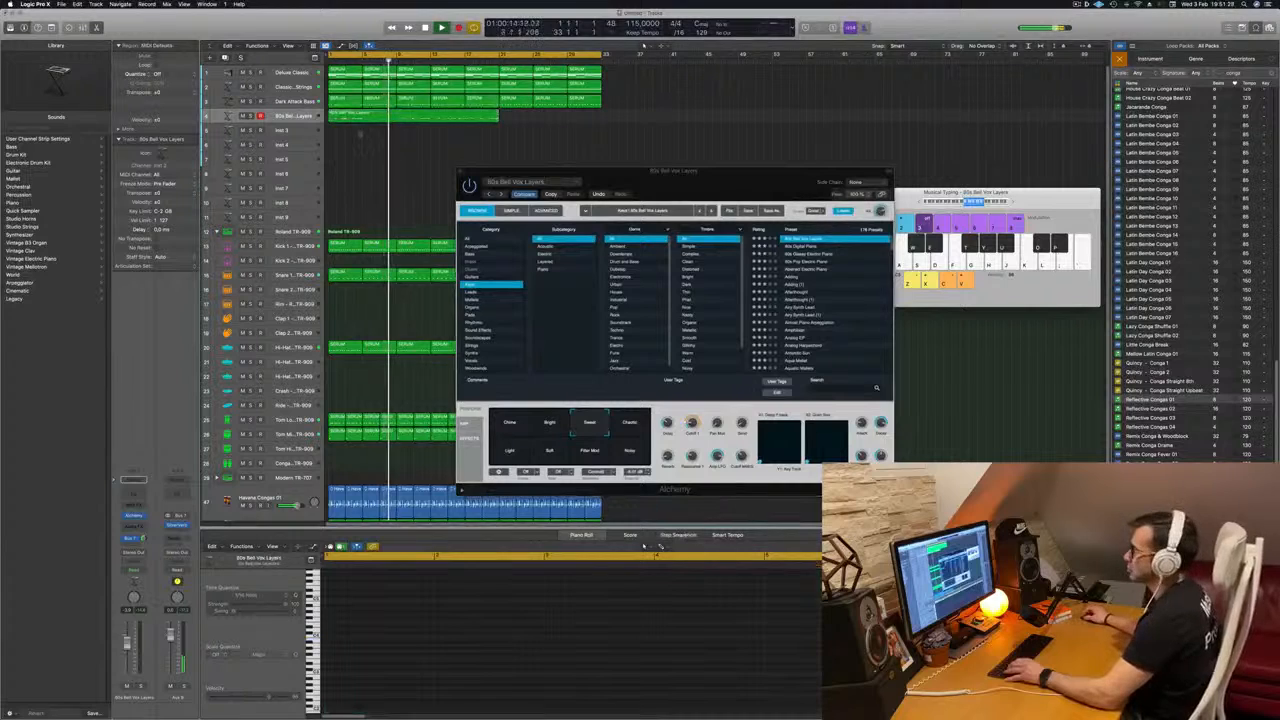
pyautogui.click(373, 114)
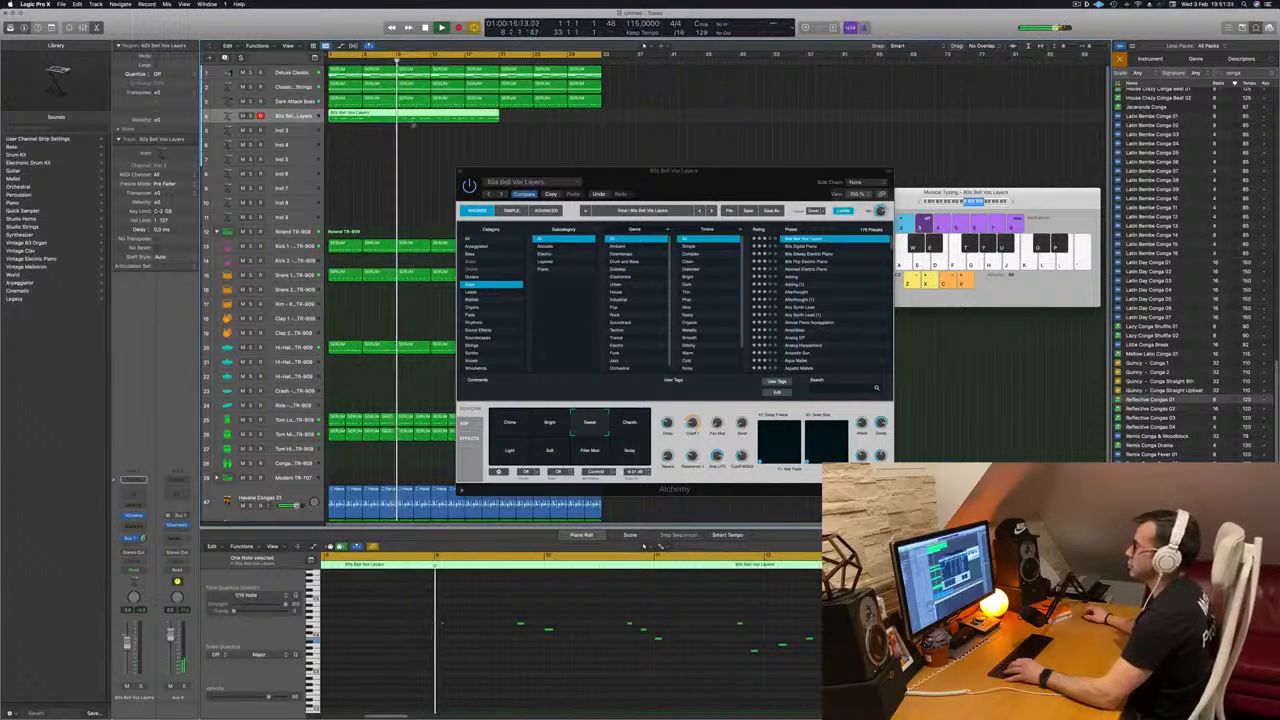
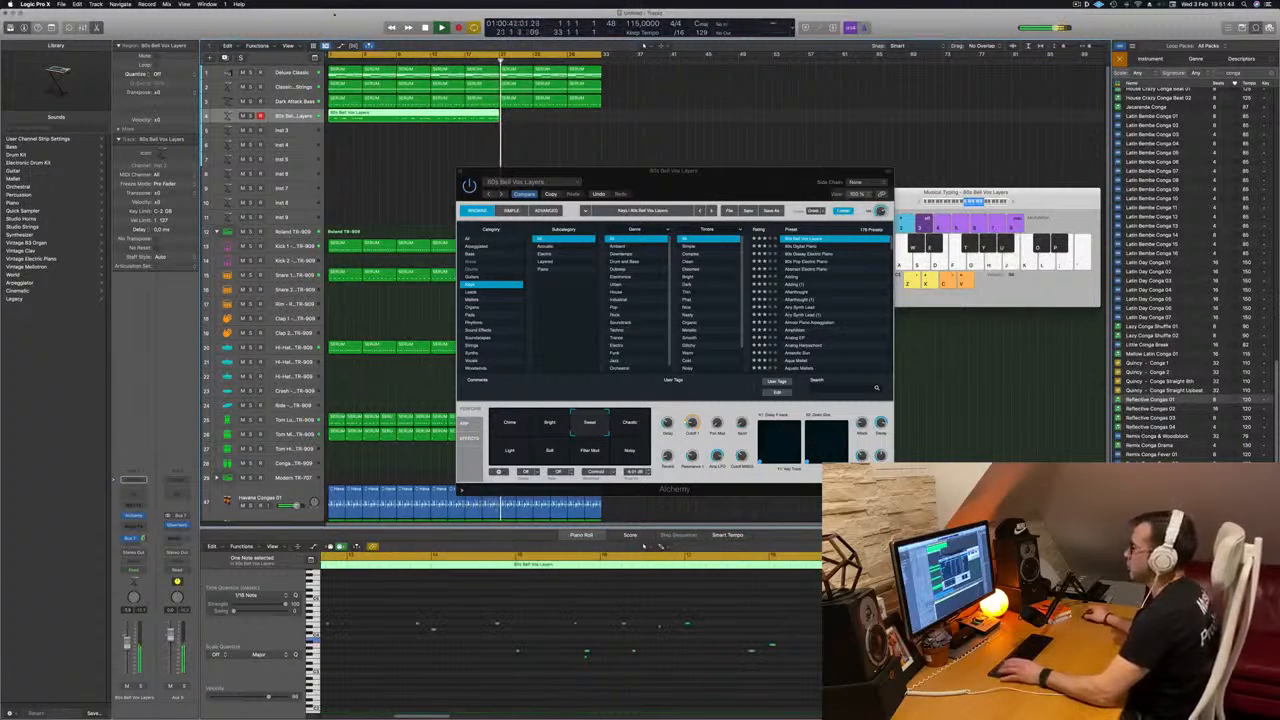
pyautogui.press('space')
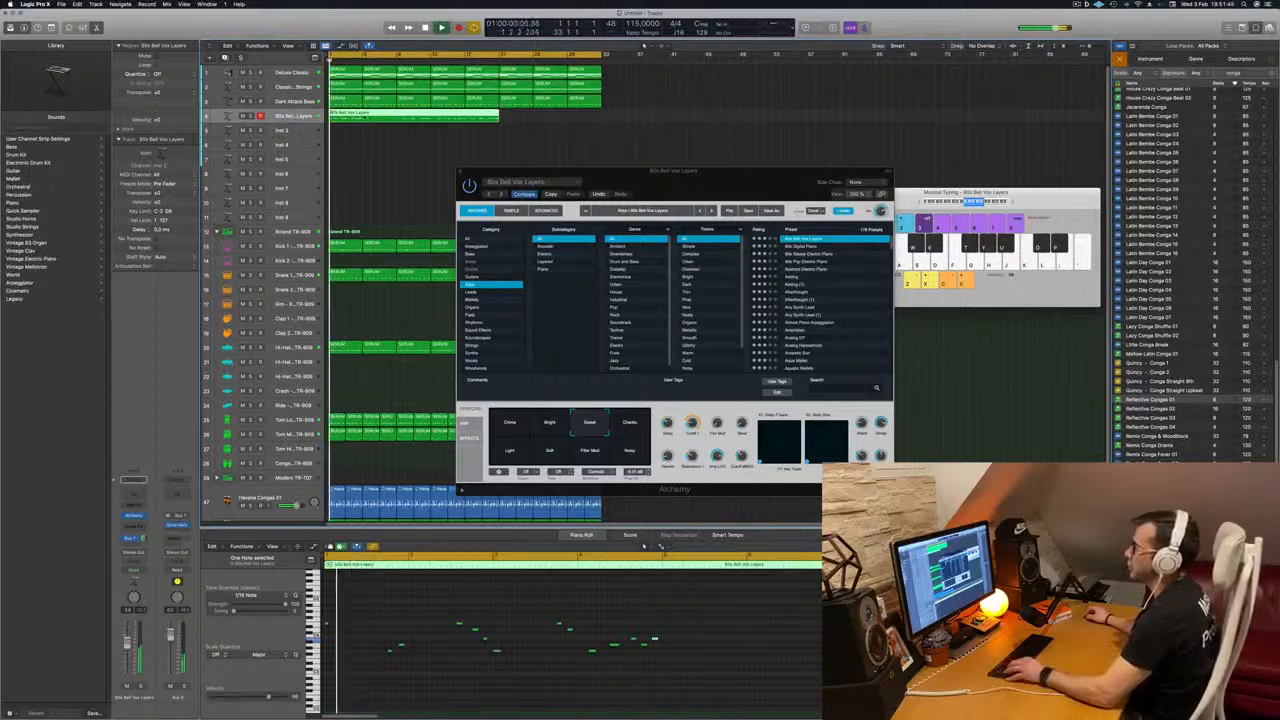
# Step: Split the recorded melody region at bar 5, shift the Alchemy window slightly and restart playback from the beginning
pyautogui.click(363, 114)
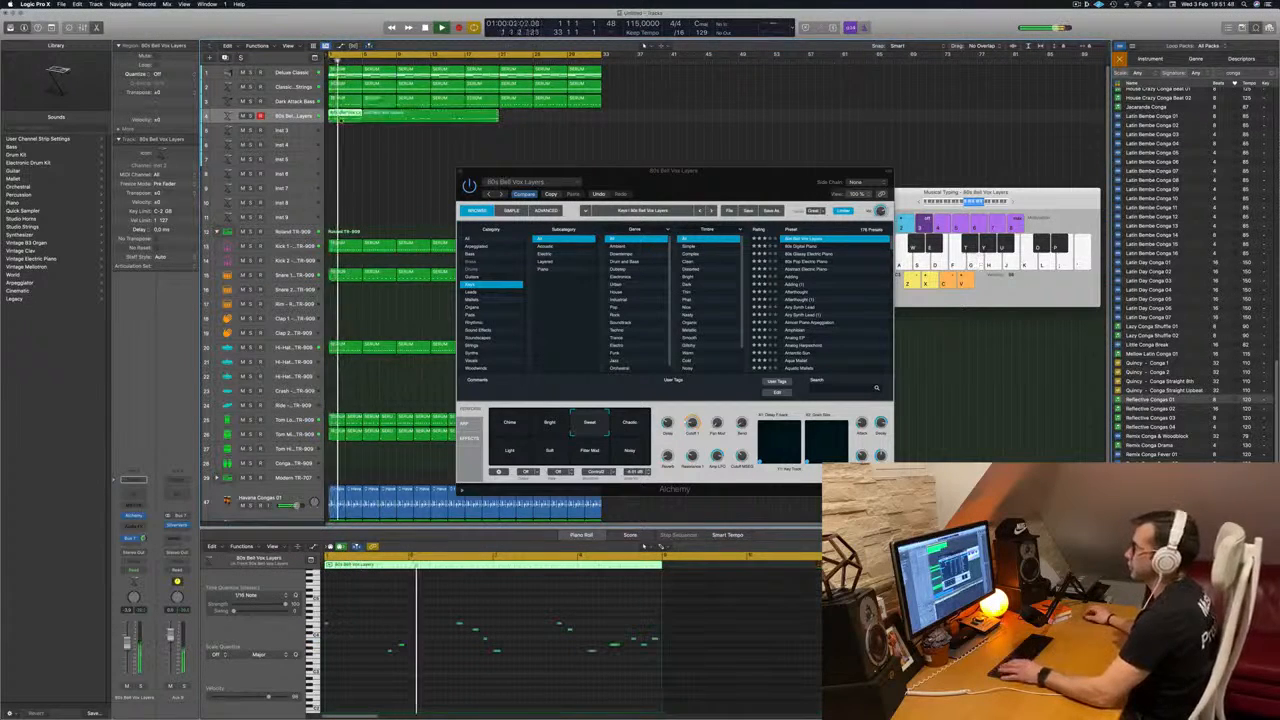
pyautogui.moveTo(640, 171); pyautogui.dragTo(664, 163)
pyautogui.press('Return')
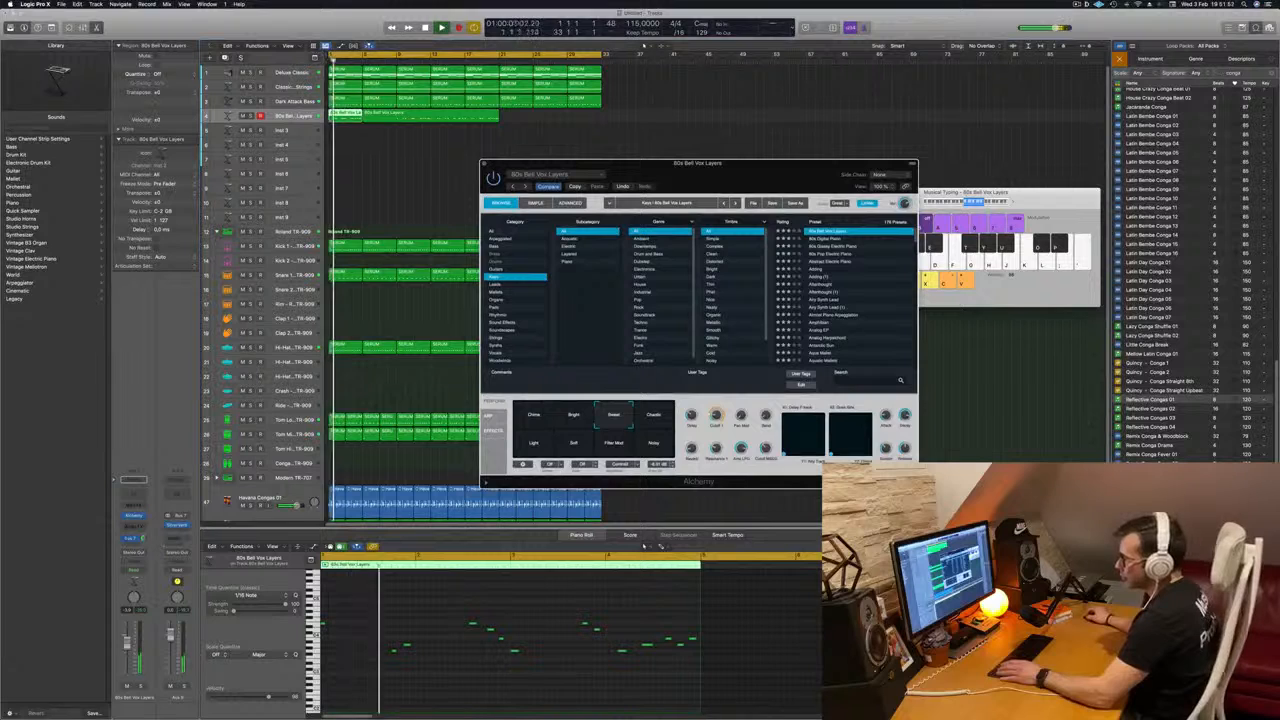
# Step: Replay the melody from the beginning, then delete the leftover 80s Bell Vox Layers region after bar 5
pyautogui.click(560, 600)
pyautogui.press('Return')
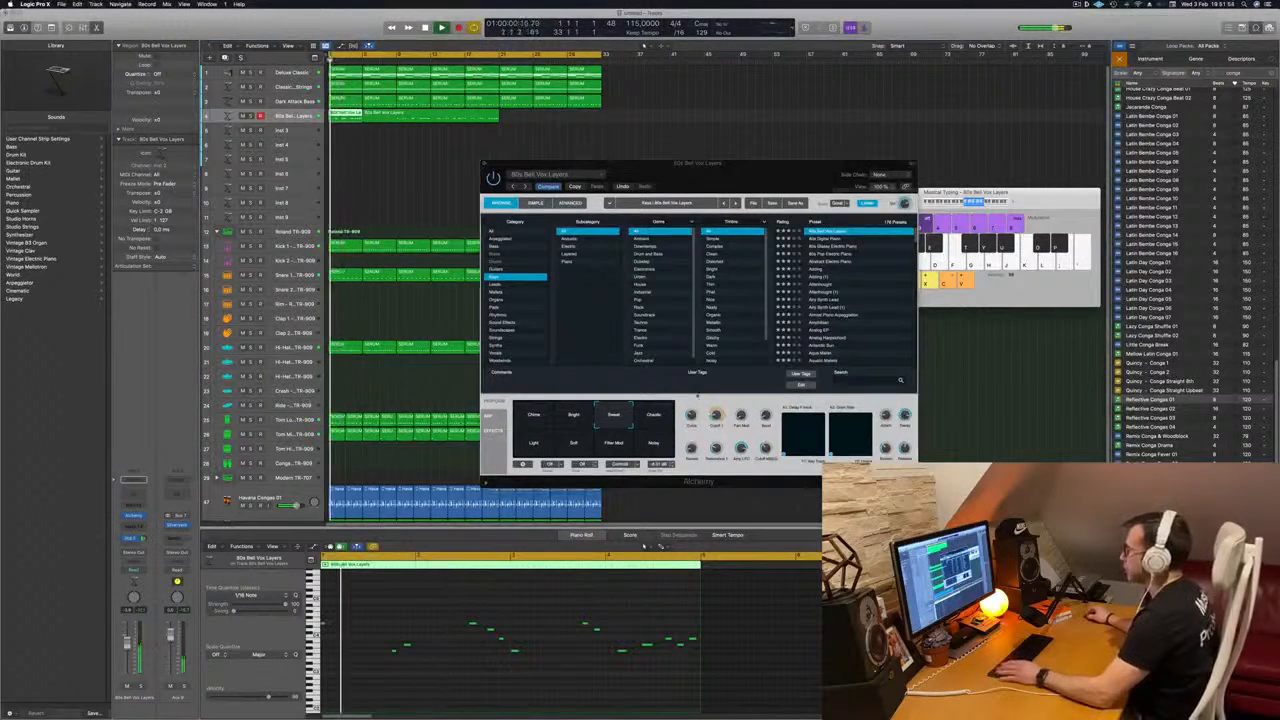
pyautogui.press('Return')
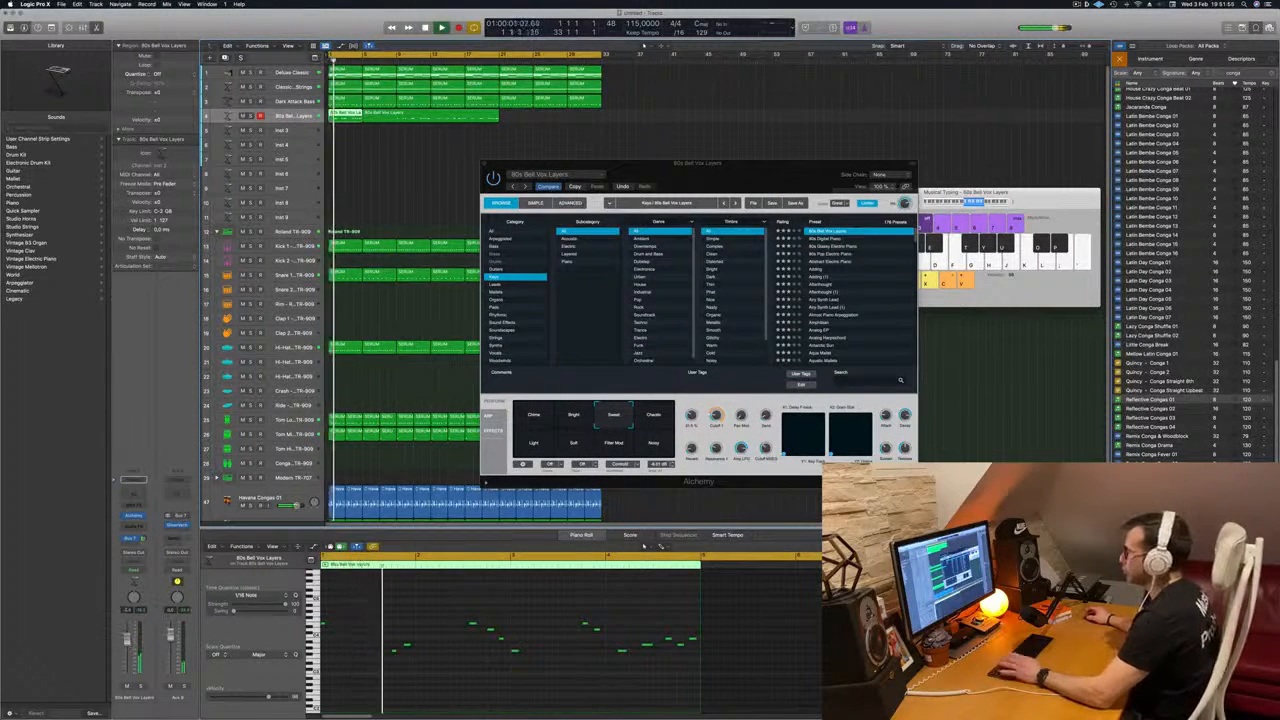
pyautogui.click(738, 175)
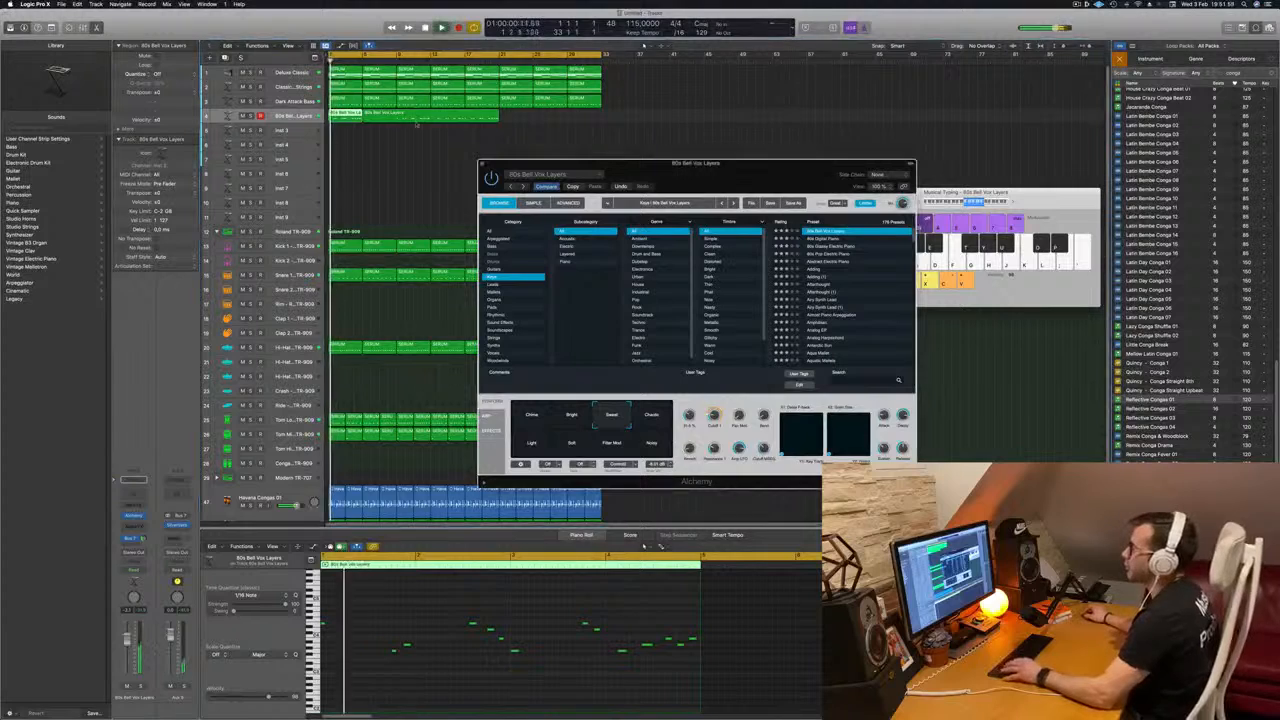
pyautogui.click(424, 117)
pyautogui.press('Delete')
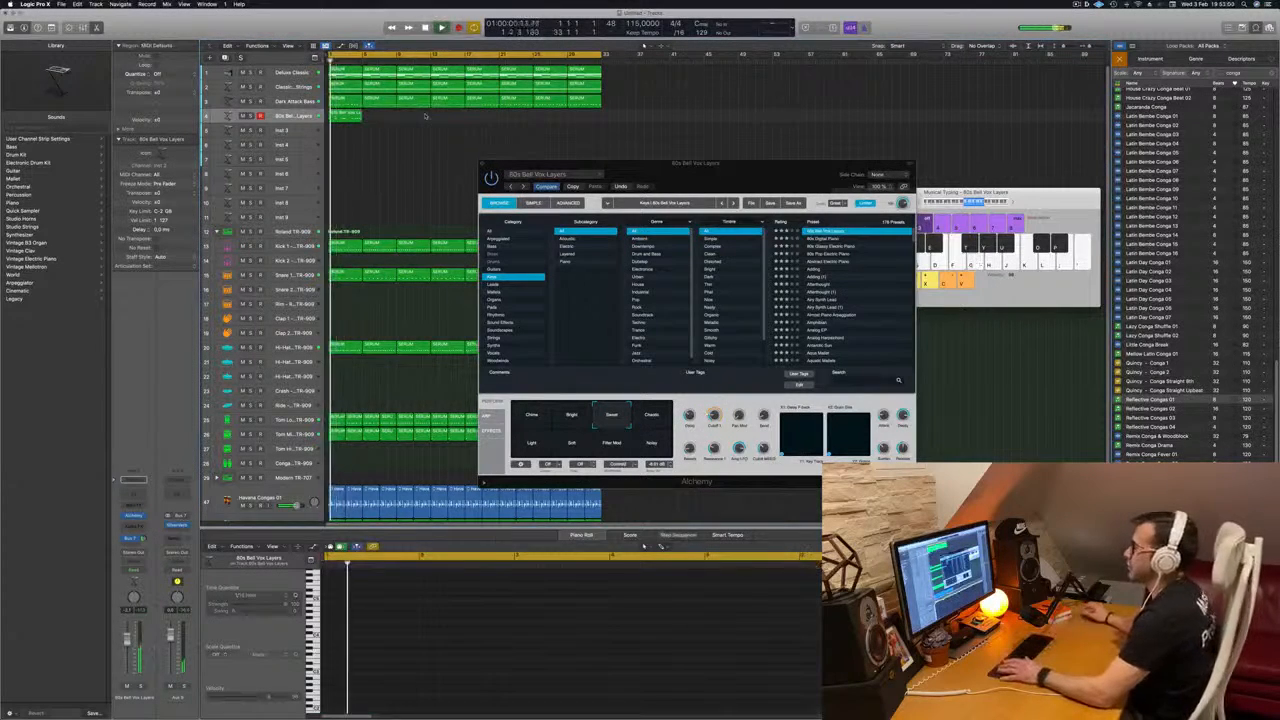
# Step: Audition Alchemy's performance snapshots, including Light, Soft and Filter Mod, against the playing track and select Soft
pyautogui.moveTo(706, 177); pyautogui.dragTo(689, 177)
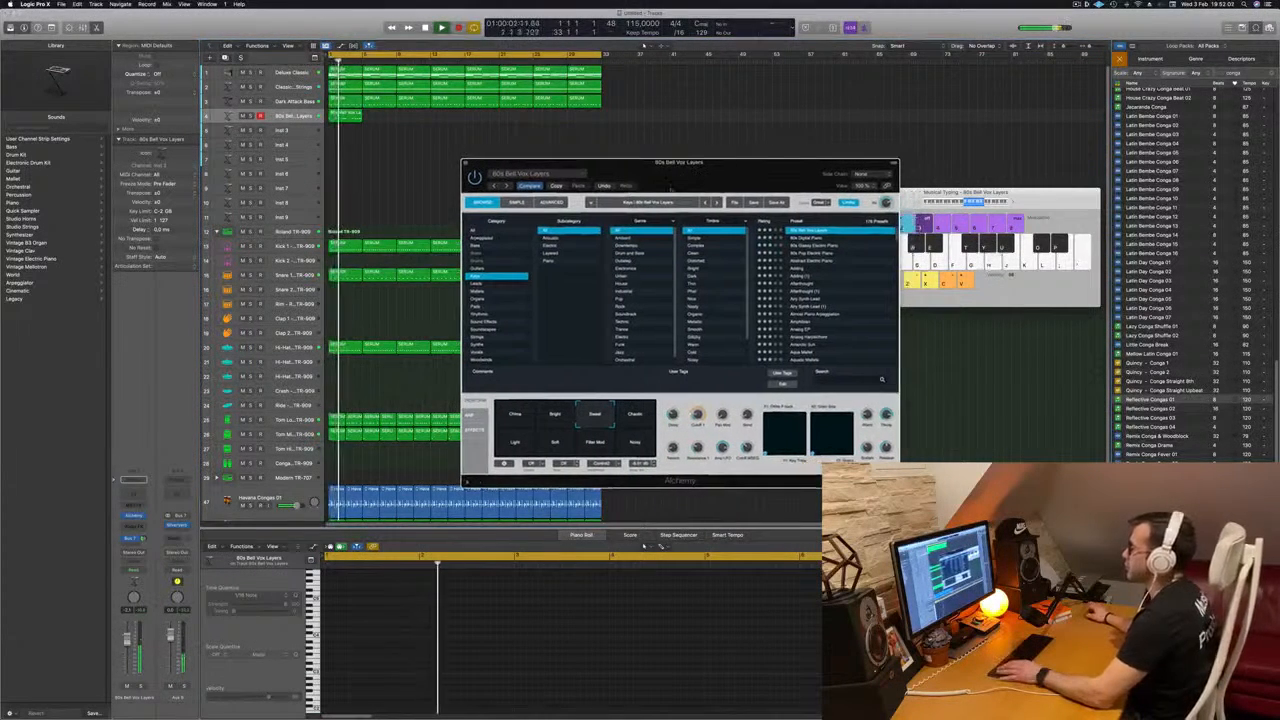
pyautogui.click(635, 414)
pyautogui.click(514, 442)
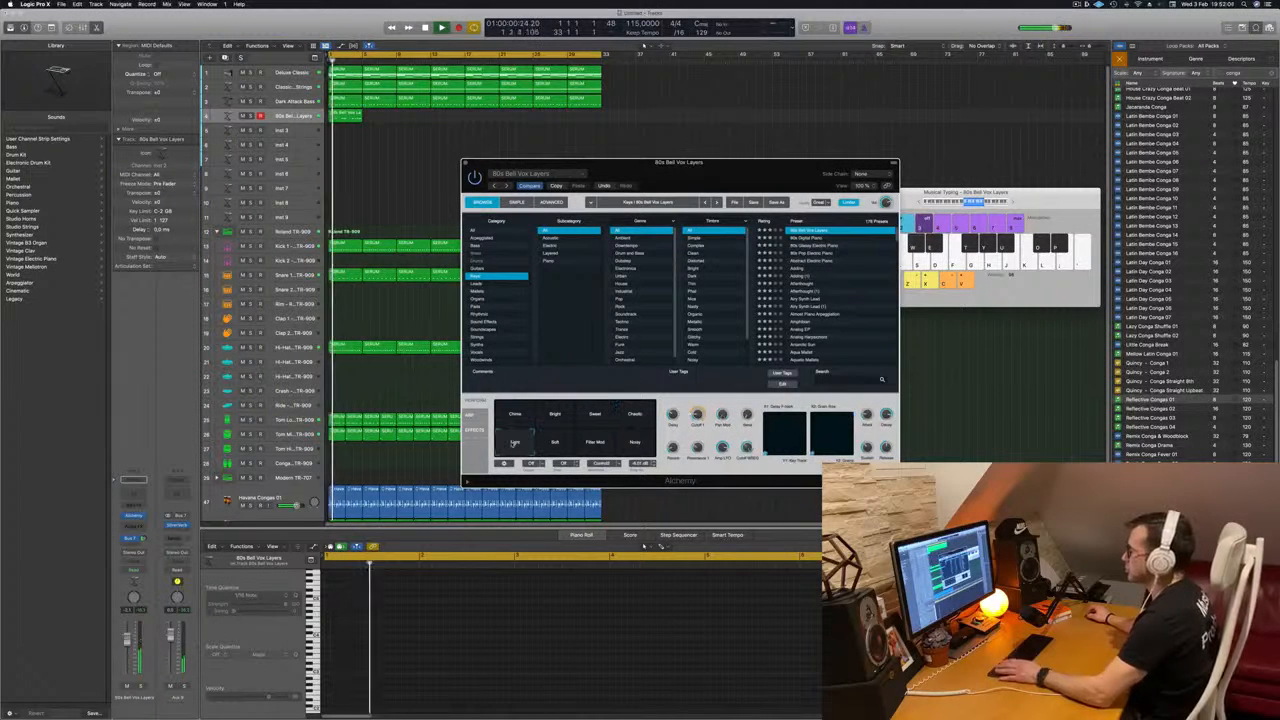
pyautogui.click(555, 443)
pyautogui.click(597, 443)
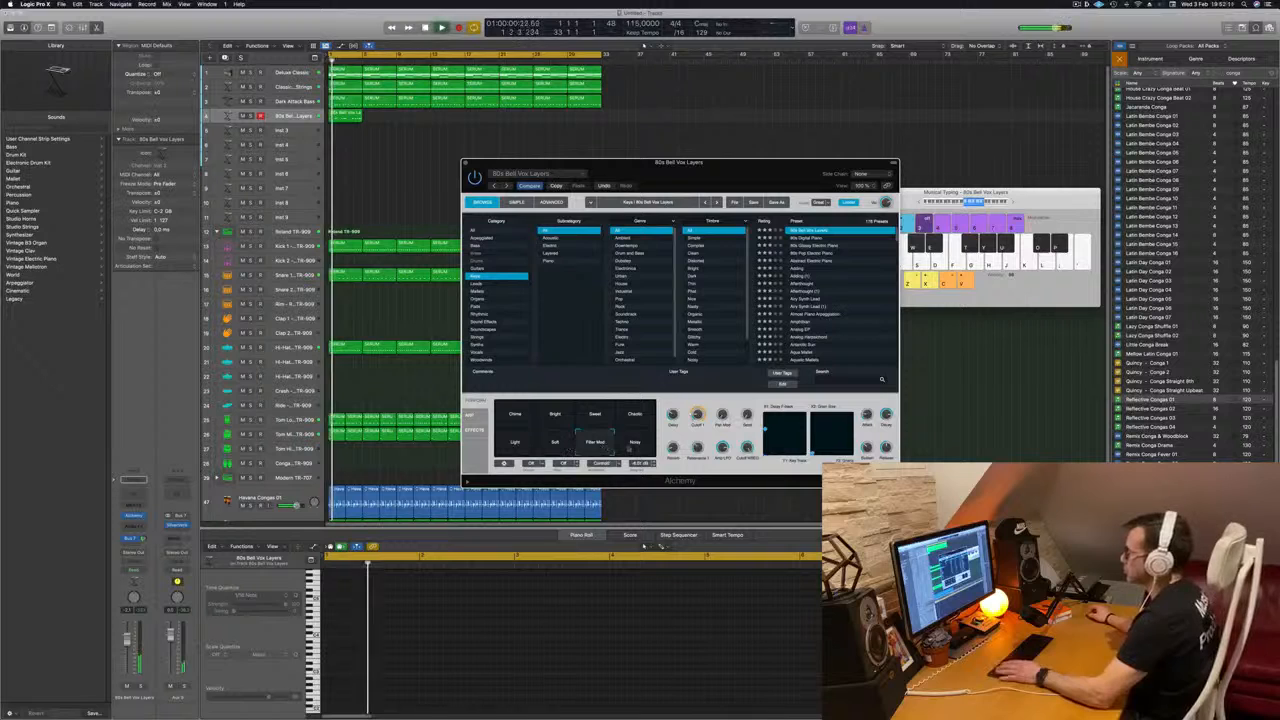
pyautogui.click(555, 442)
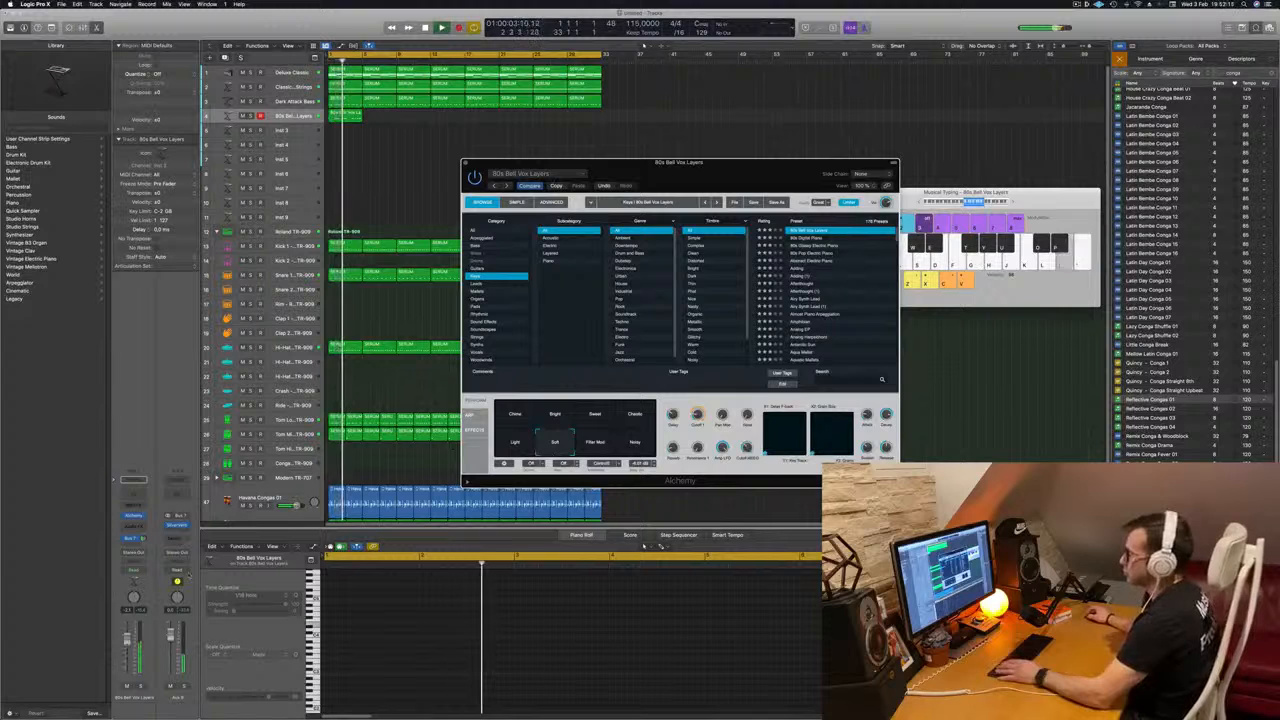
# Step: Lengthen the first note of the trimmed melody region in the Piano Roll and resume playback
pyautogui.click(345, 115)
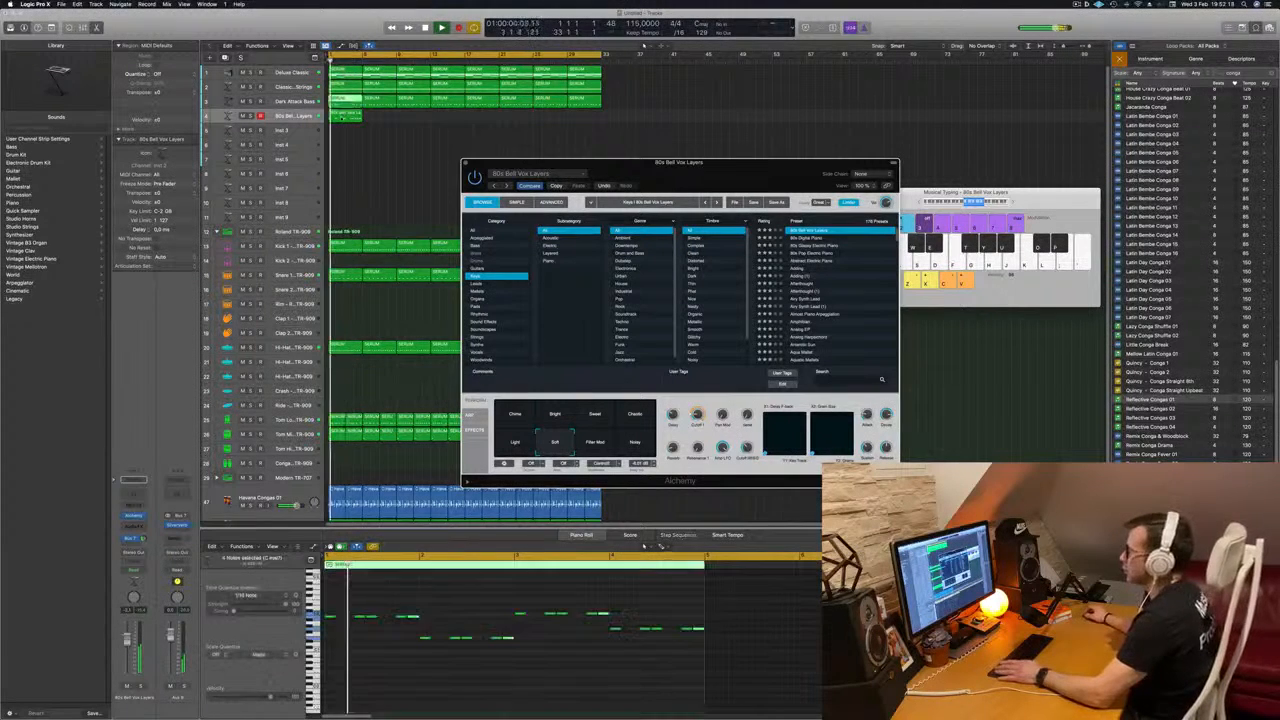
pyautogui.scroll(3, 363, 621)
pyautogui.scroll(3, 363, 621)
pyautogui.hscroll(-3, 363, 621)
pyautogui.press('space')
pyautogui.moveTo(341, 623); pyautogui.dragTo(360, 624)
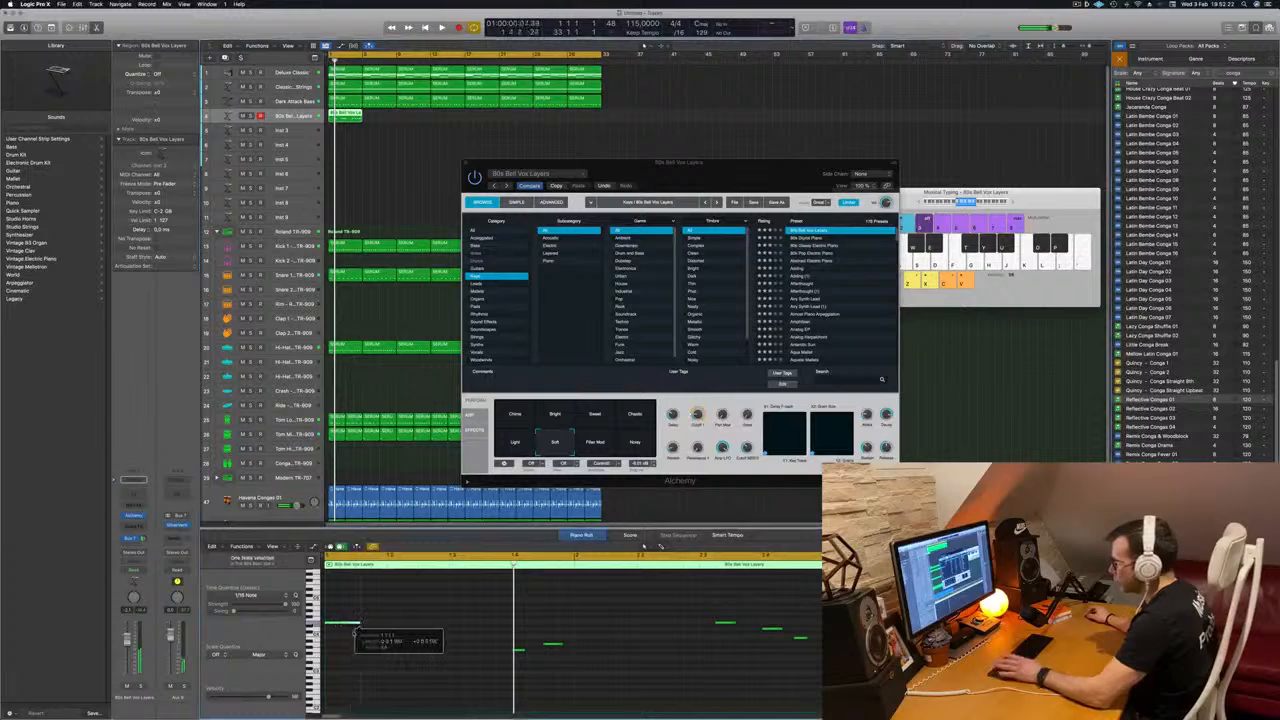
pyautogui.press('space')
# Step: Copy the four-bar melody region back to back along its track until bar 33
pyautogui.moveTo(708, 183); pyautogui.dragTo(663, 216)
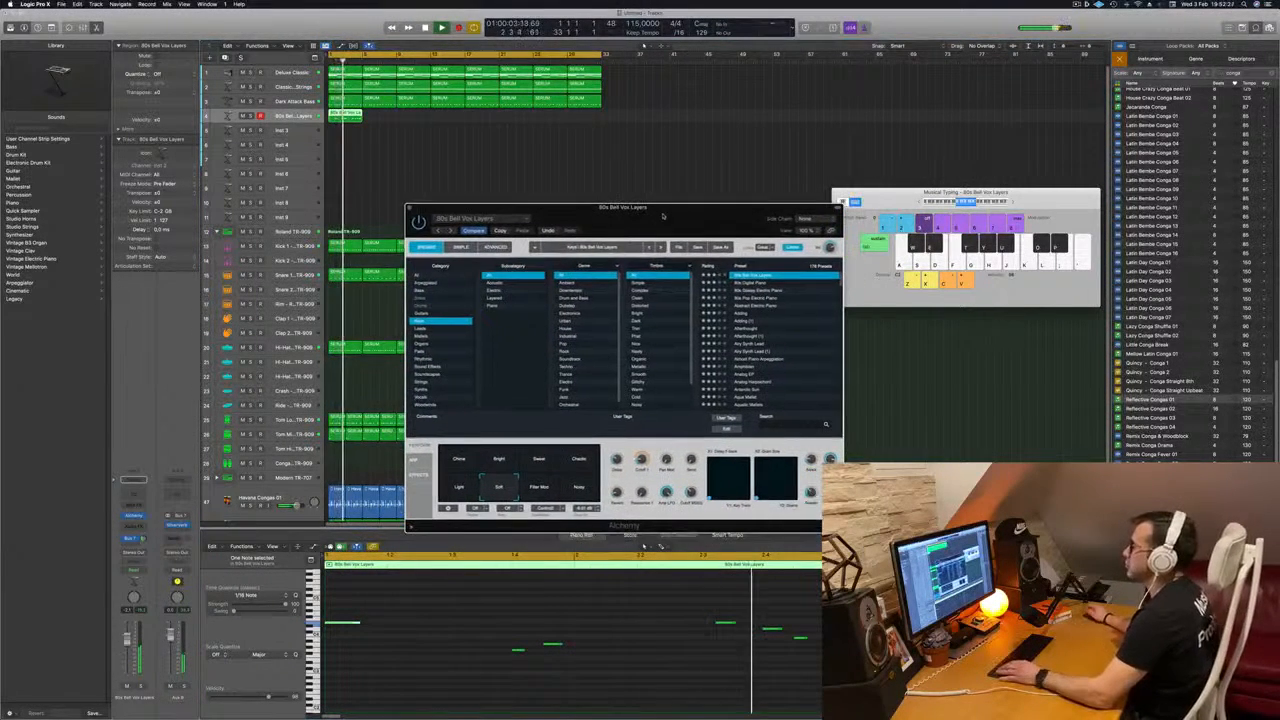
pyautogui.moveTo(356, 113); pyautogui.dragTo(373, 120)
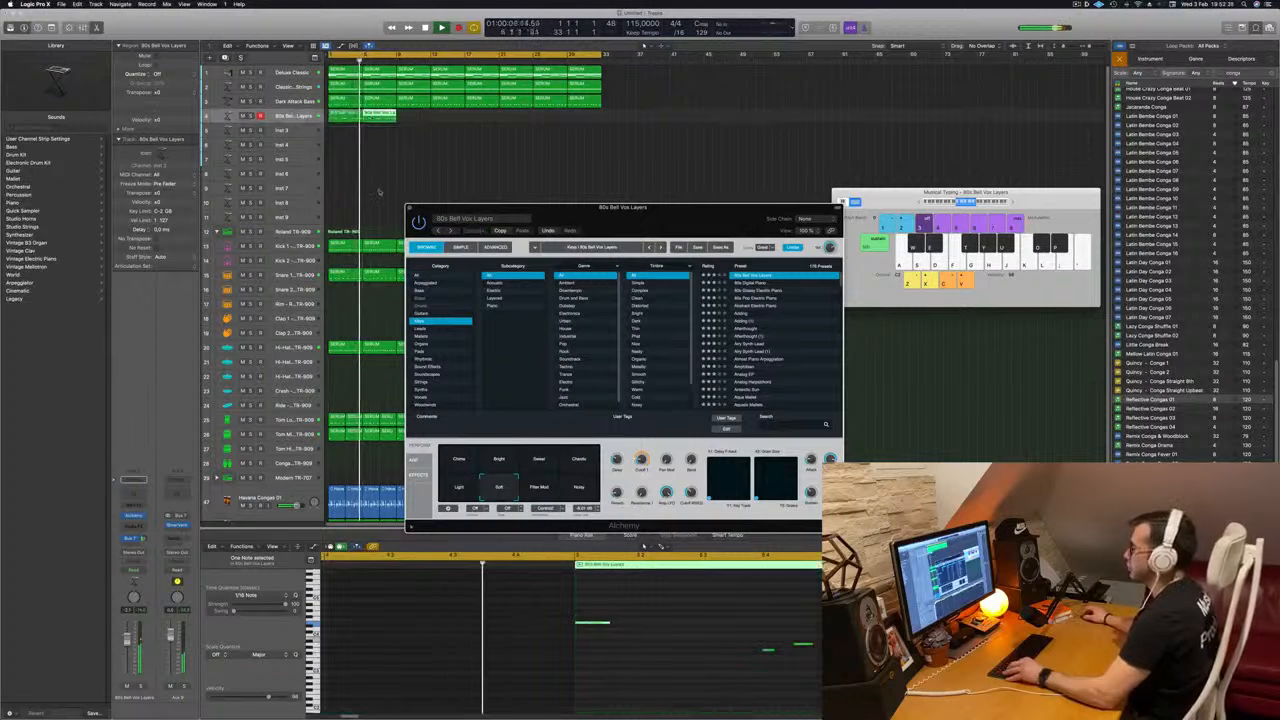
pyautogui.press('super+Left')
pyautogui.moveTo(585, 225); pyautogui.dragTo(730, 160)
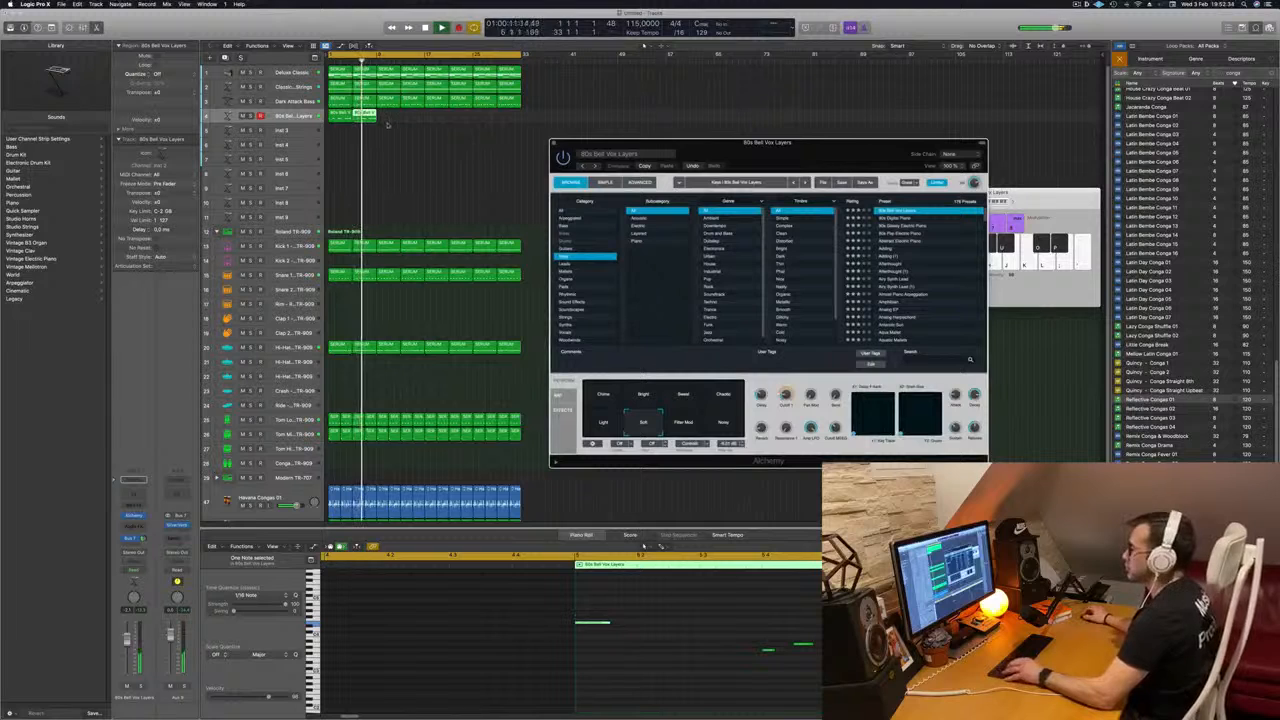
pyautogui.moveTo(391, 118)
pyautogui.mouseDown()
pyautogui.moveTo(346, 119)
pyautogui.moveTo(388, 122)
pyautogui.mouseUp()
pyautogui.moveTo(430, 122)
pyautogui.mouseDown()
pyautogui.moveTo(341, 125)
pyautogui.moveTo(442, 122)
pyautogui.mouseUp()
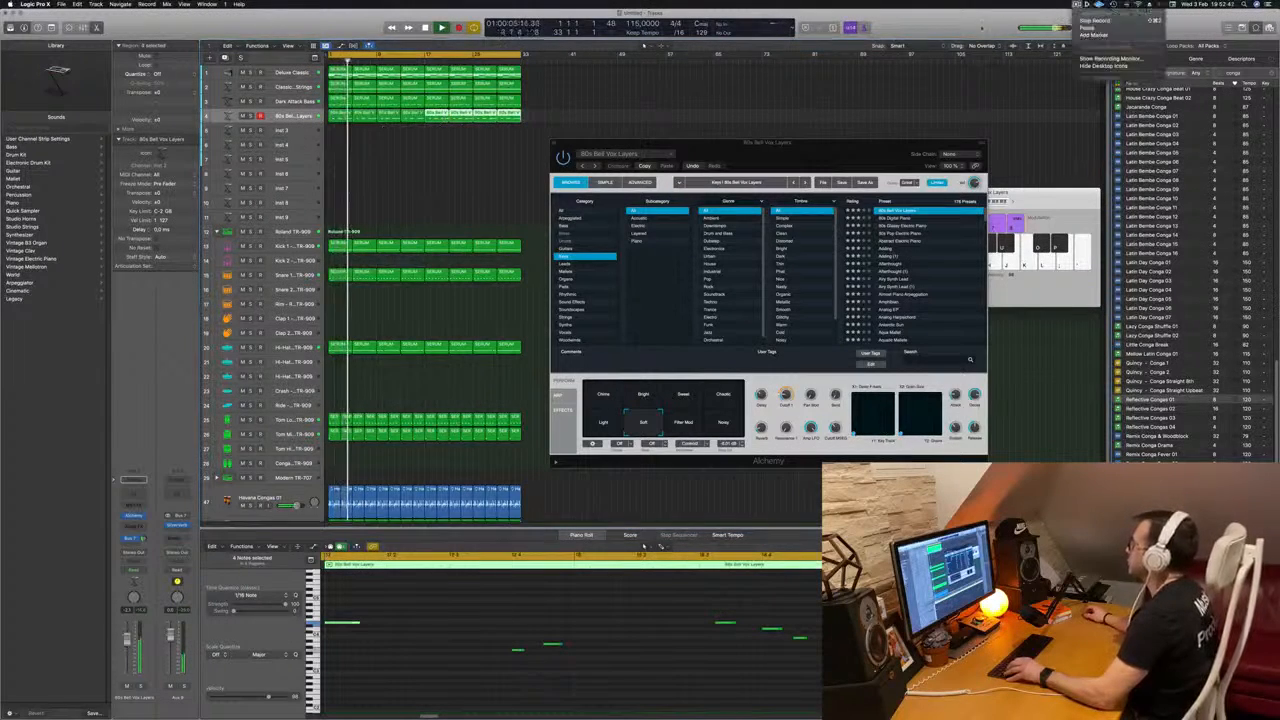
pyautogui.click(440, 193)
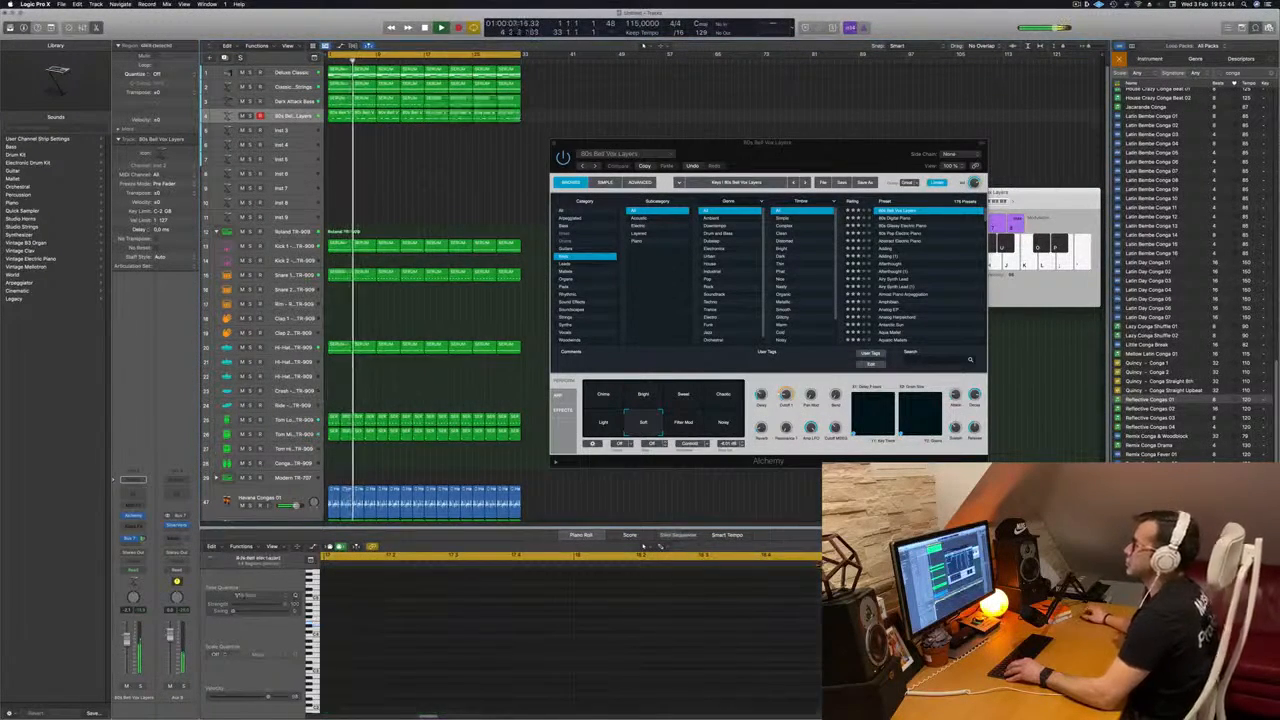
# Step: Solo the 80s Bell Vox Layers track, switch its Alchemy snapshot to Chime, and unsolo the track
pyautogui.scroll(5, 440, 193)
pyautogui.scroll(-5, 415, 177)
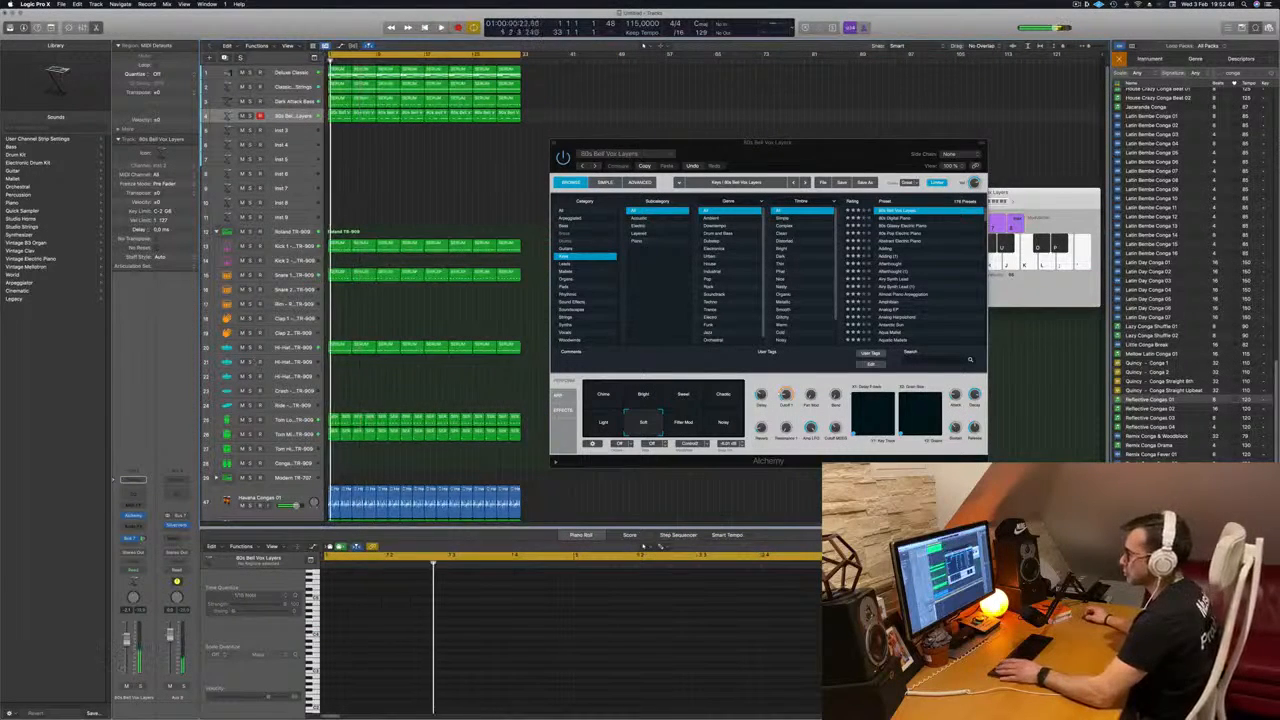
pyautogui.press('s')
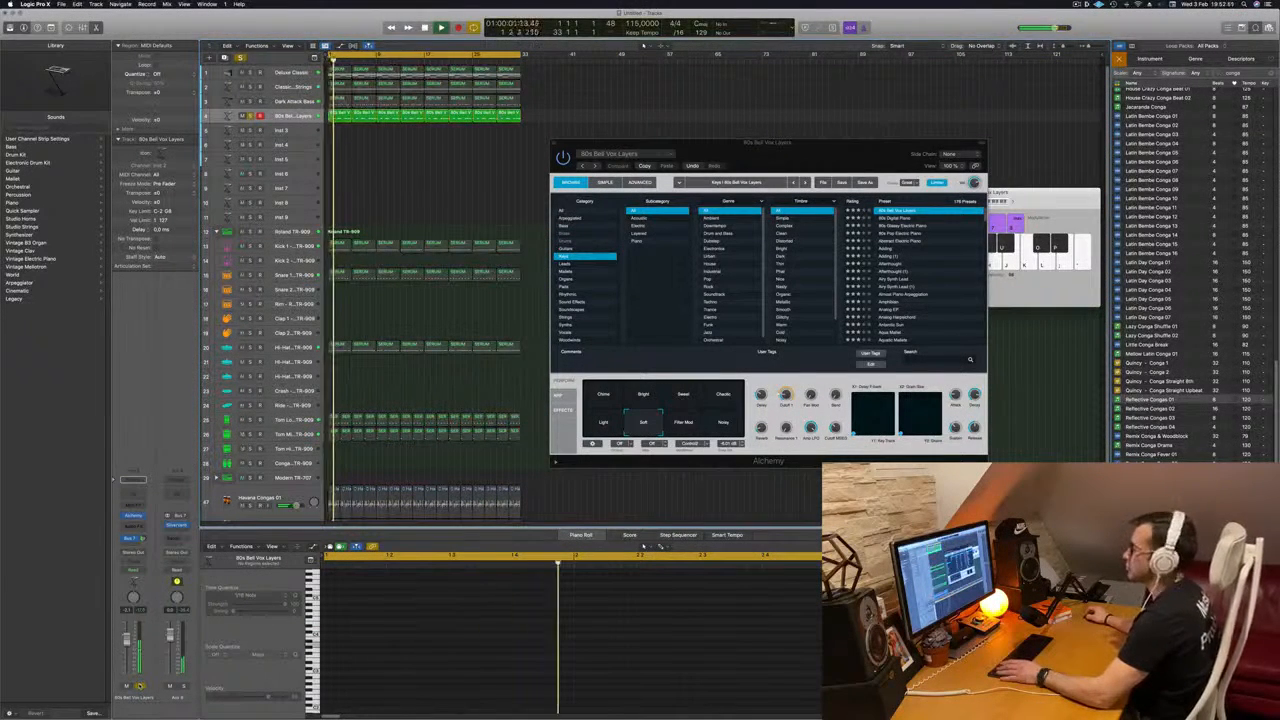
pyautogui.click(618, 398)
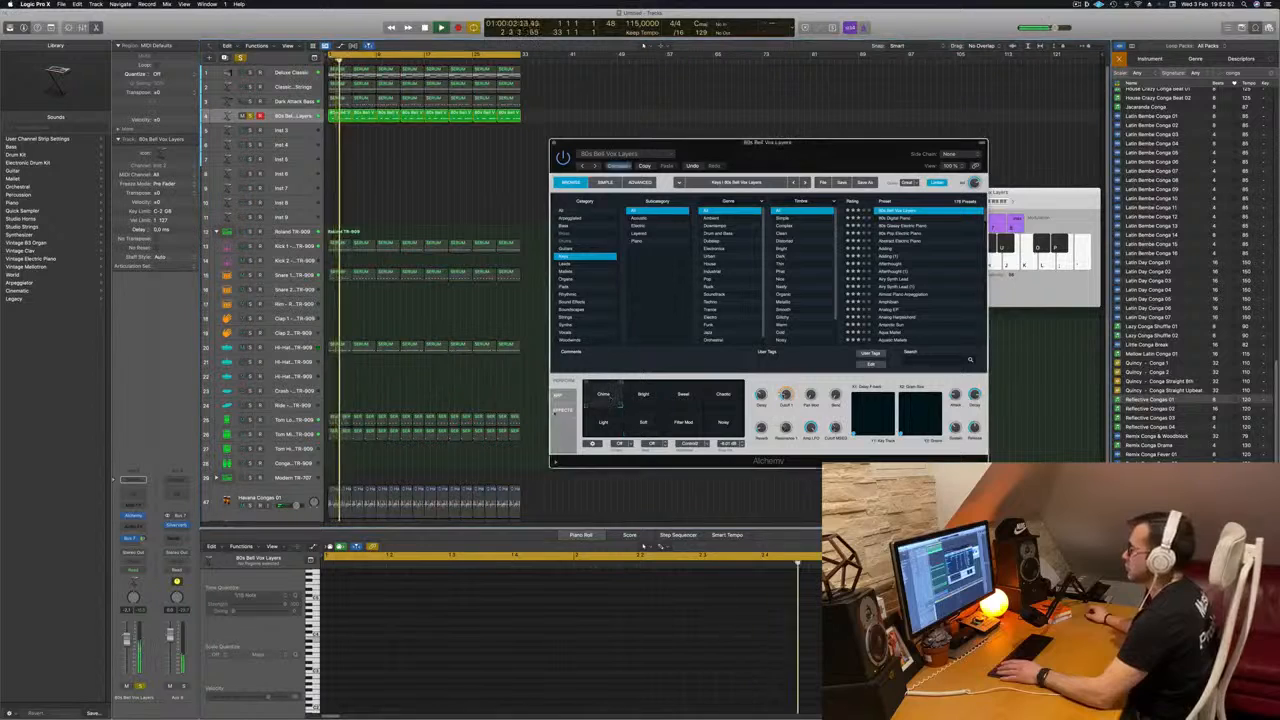
pyautogui.press('s')
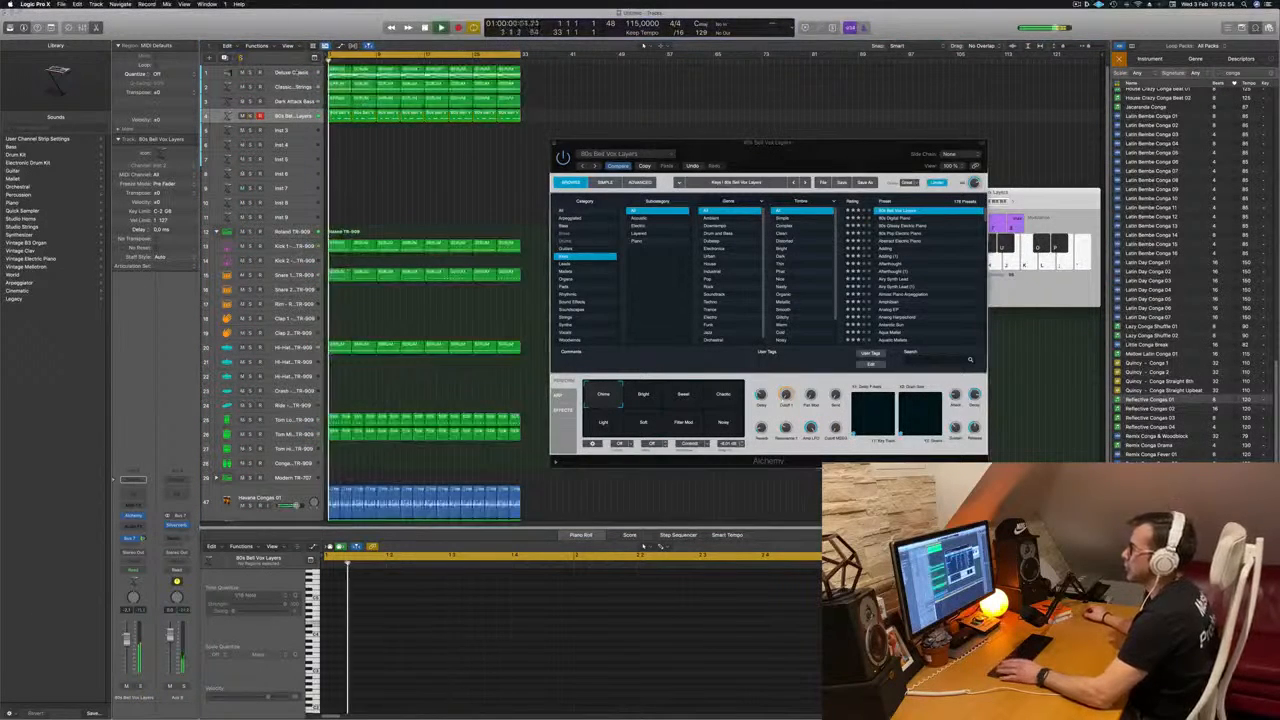
# Step: Copy the melody regions onto a duplicate of the 80s Bell Vox Layers track, with the original track muted
pyautogui.press('super+d')
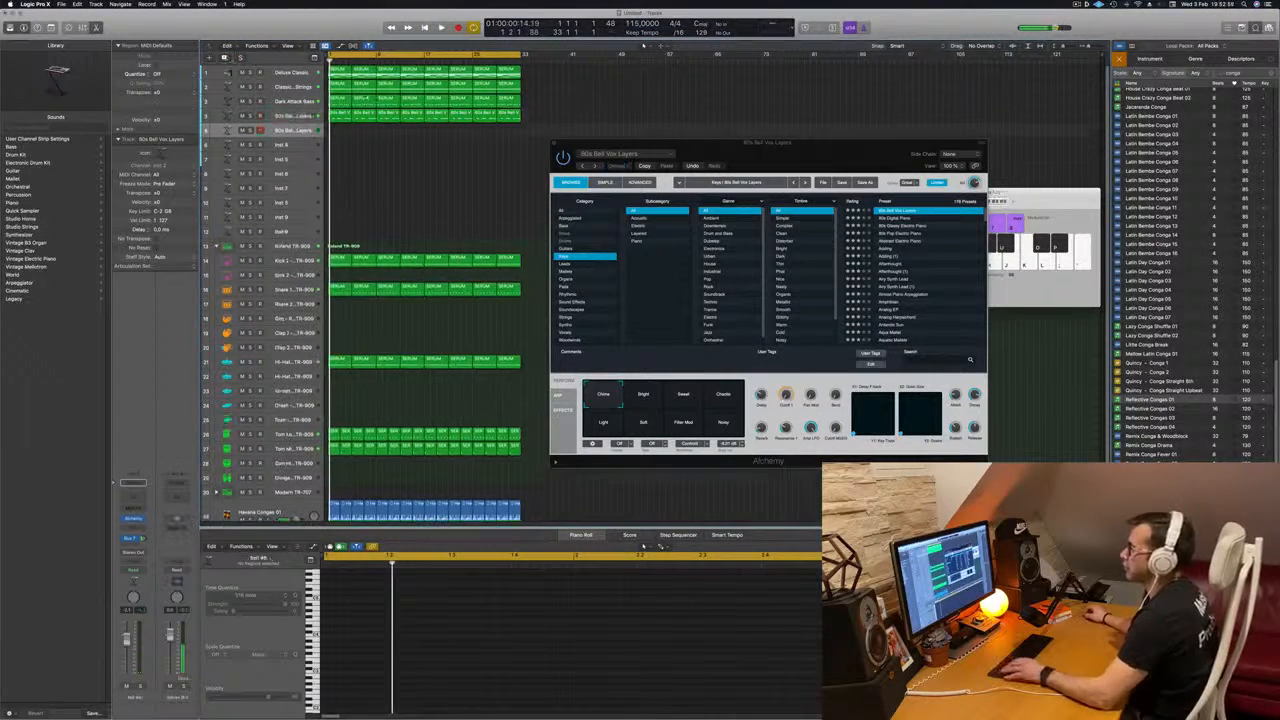
pyautogui.click(241, 117)
pyautogui.moveTo(567, 121); pyautogui.dragTo(337, 131)
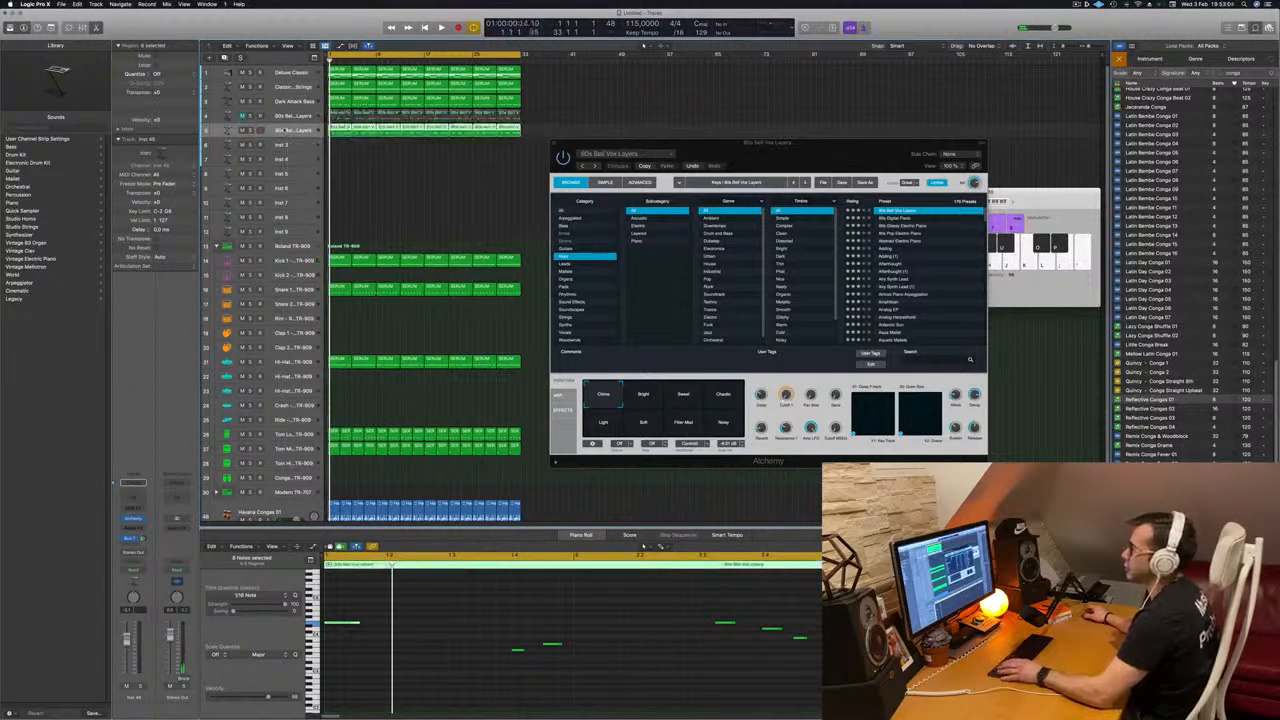
pyautogui.press('space')
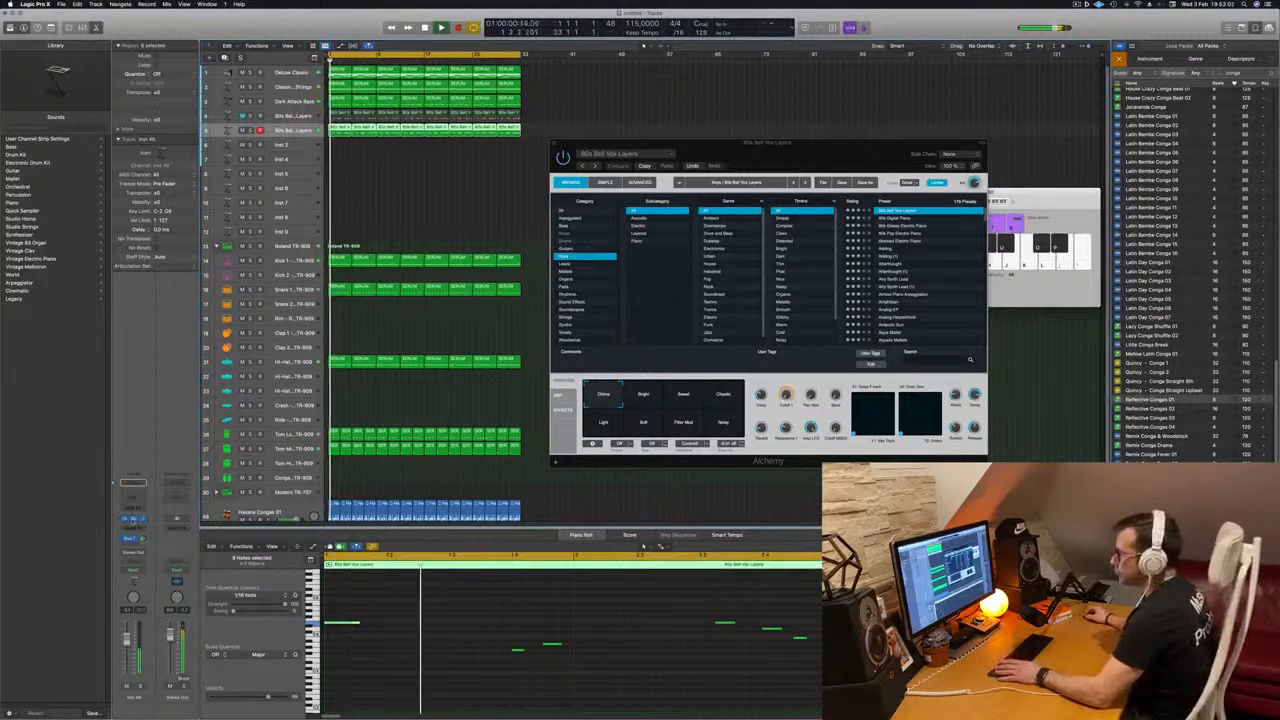
# Step: Open Alchemy on the duplicated track and load the 80s Digital Piano preset
pyautogui.click(132, 520)
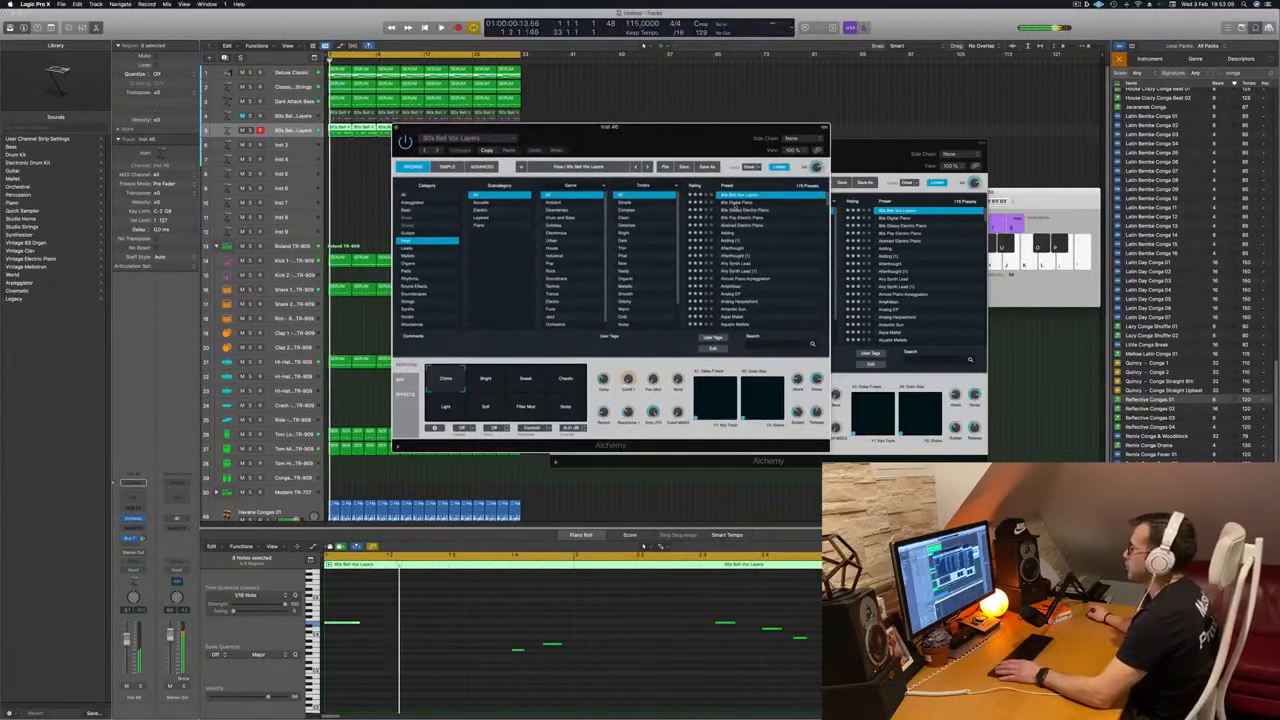
pyautogui.click(740, 202)
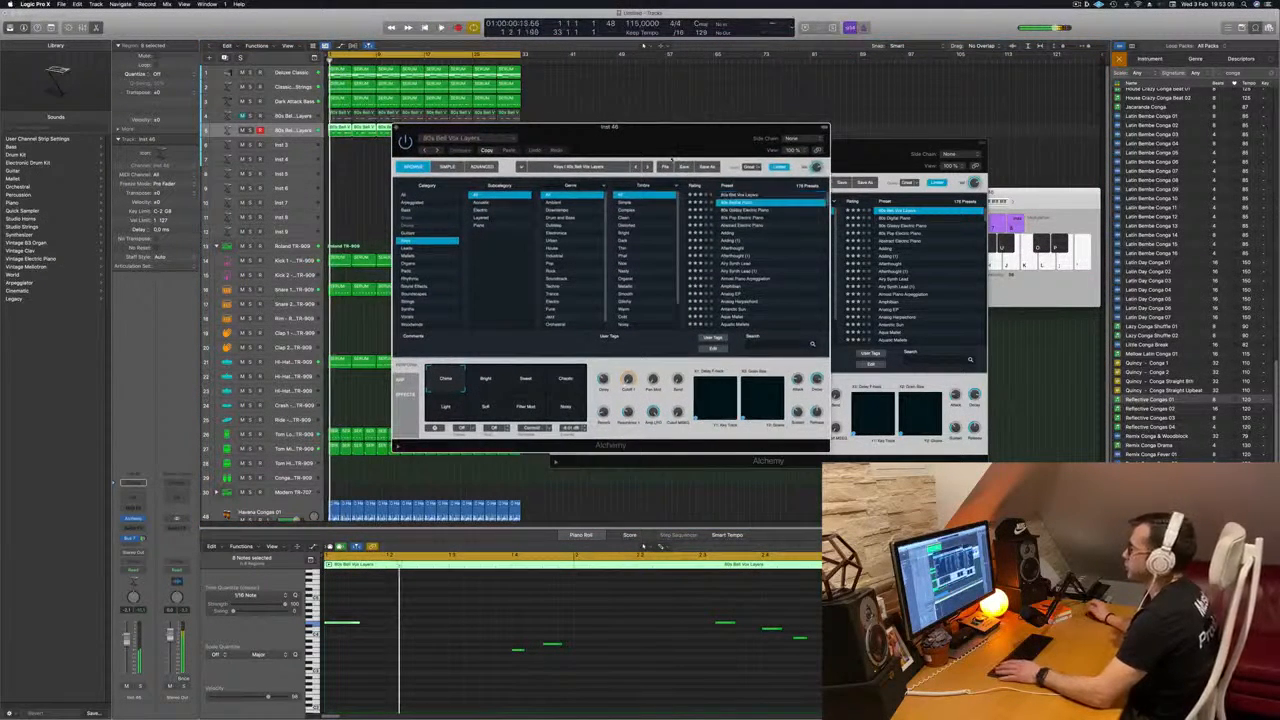
pyautogui.moveTo(636, 140); pyautogui.dragTo(592, 179)
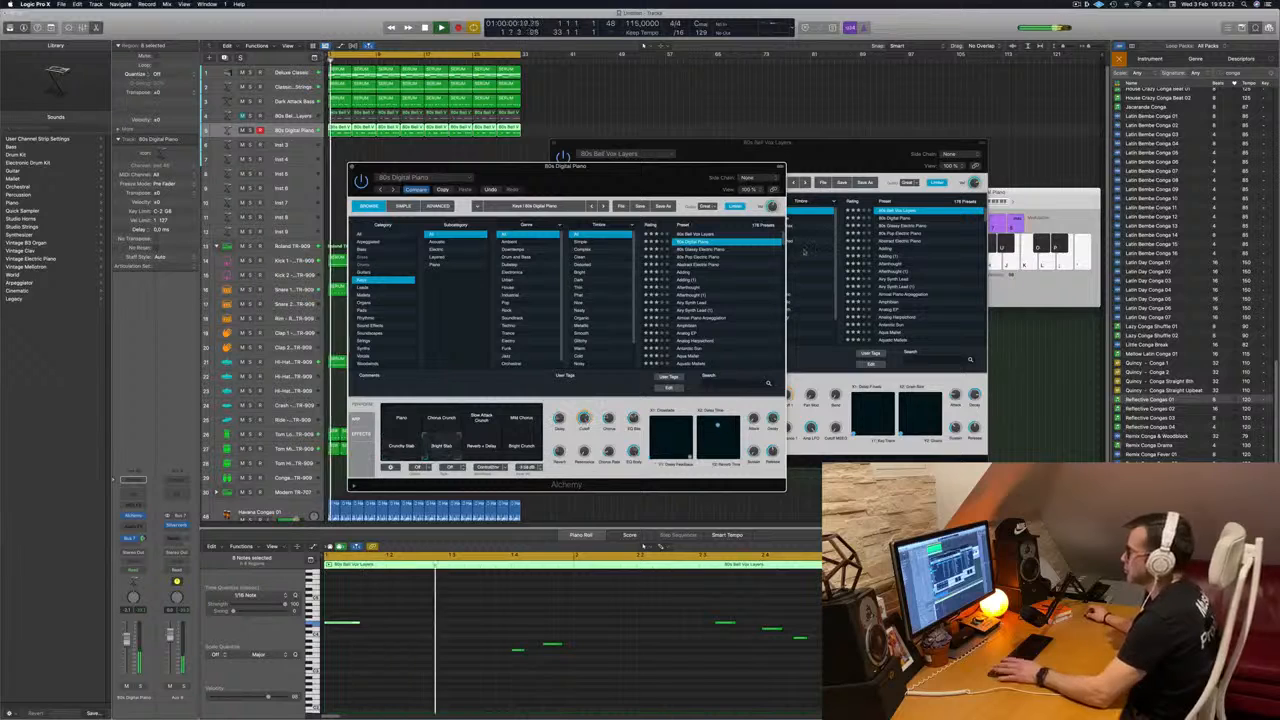
# Step: Load the 80s Glassy Electric Piano preset on the duplicated track and listen to it with the full arrangement
pyautogui.click(697, 250)
pyautogui.press('space')
pyautogui.press('space')
pyautogui.moveTo(597, 174); pyautogui.dragTo(740, 190)
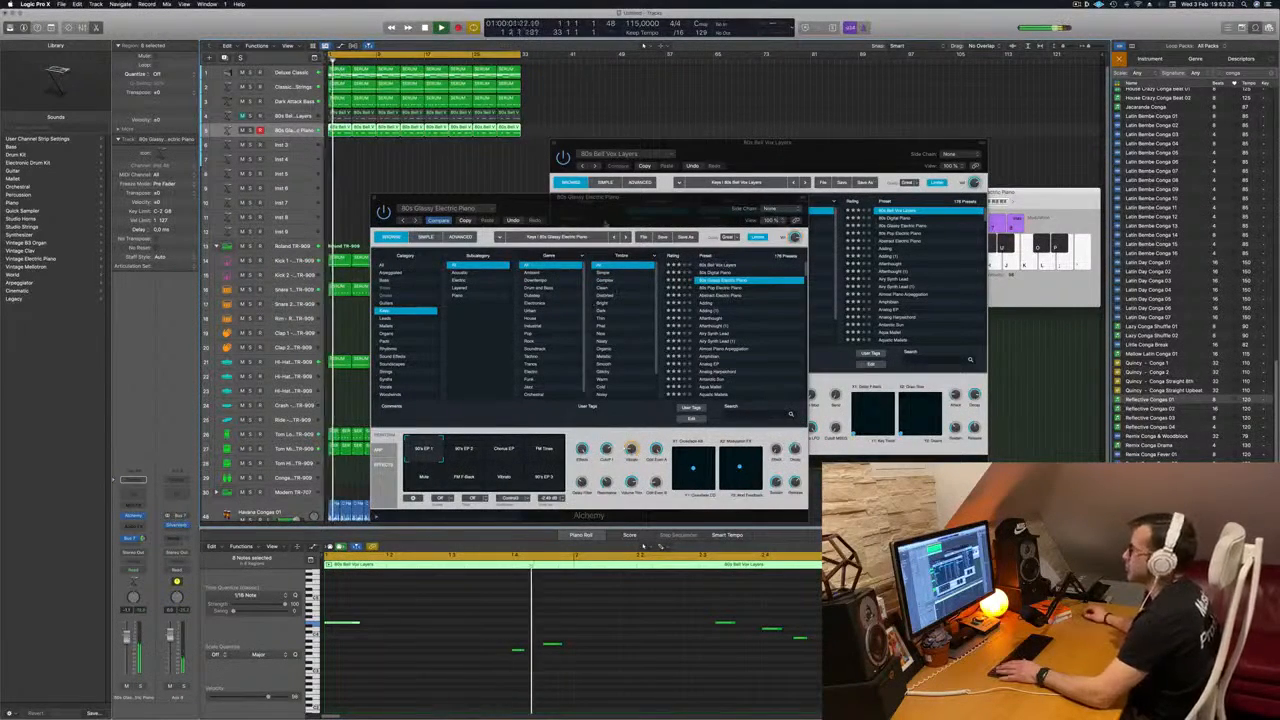
pyautogui.moveTo(623, 212); pyautogui.dragTo(675, 207)
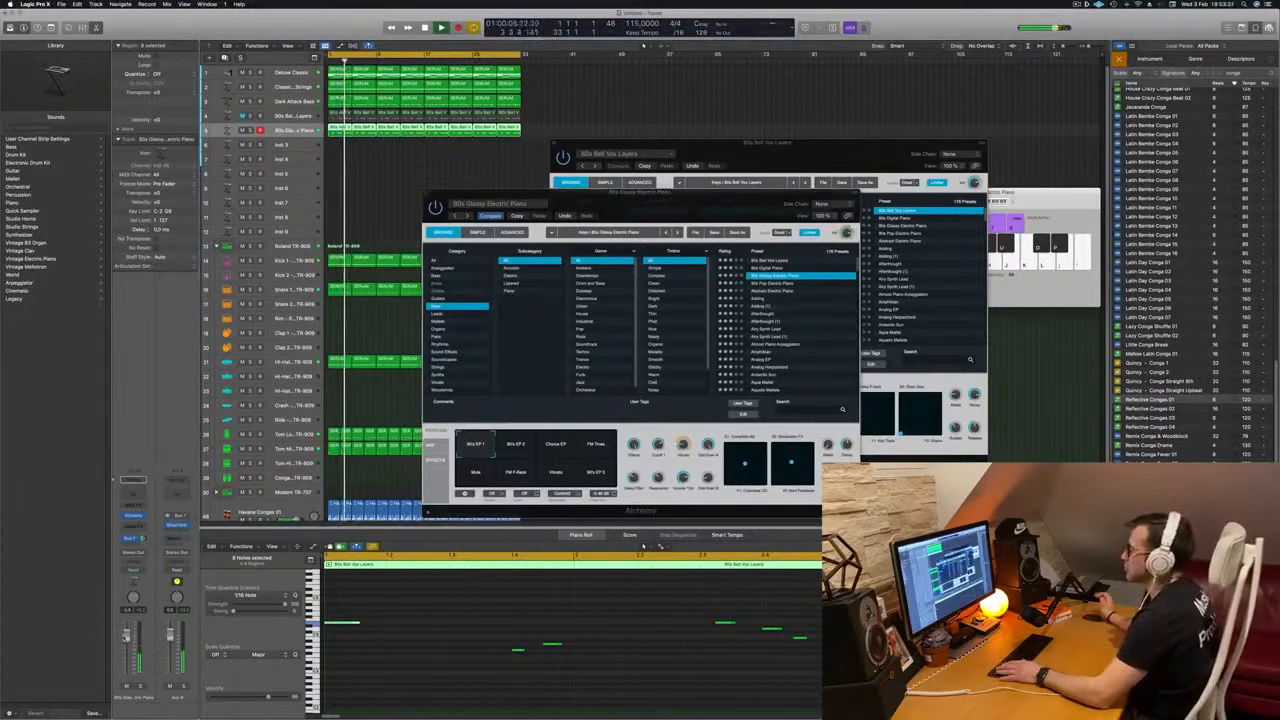
pyautogui.moveTo(698, 205)
pyautogui.mouseDown()
pyautogui.moveTo(676, 211)
pyautogui.moveTo(750, 196)
pyautogui.moveTo(594, 225)
pyautogui.moveTo(707, 206)
pyautogui.mouseUp()
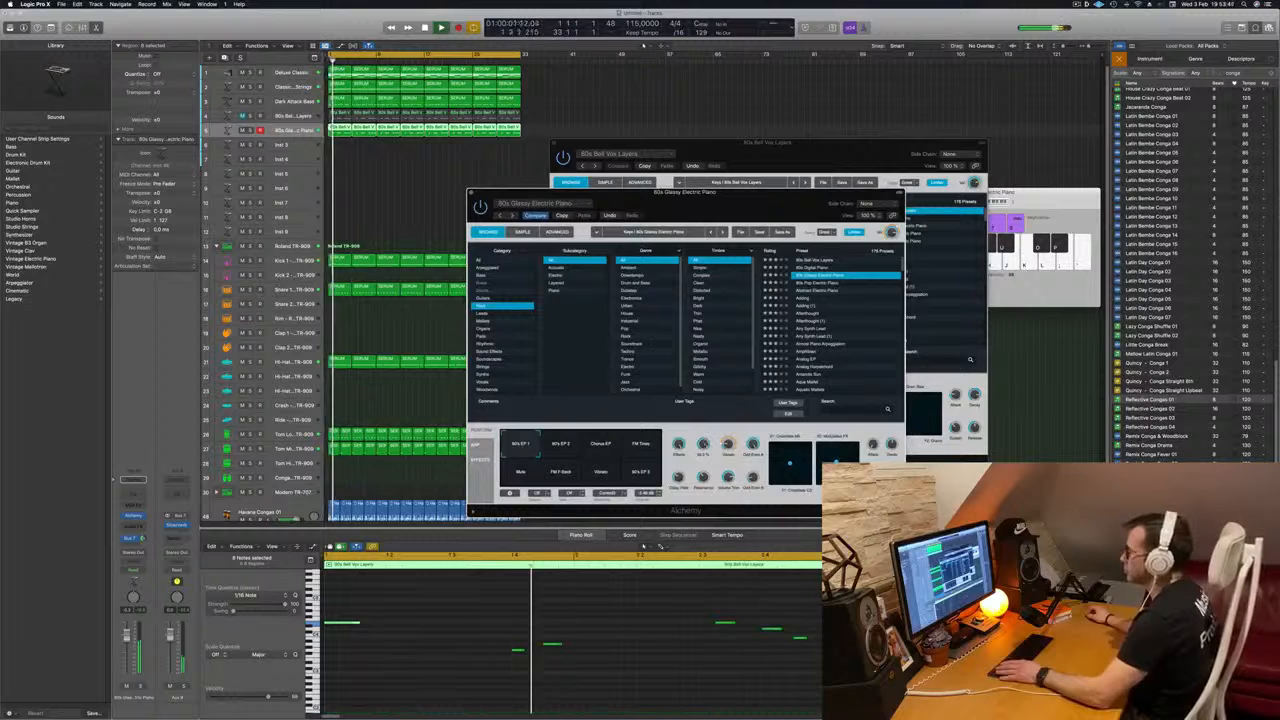
# Step: Try the 80s EP 2 snapshot of the electric piano preset, then select Chorus EP
pyautogui.click(571, 452)
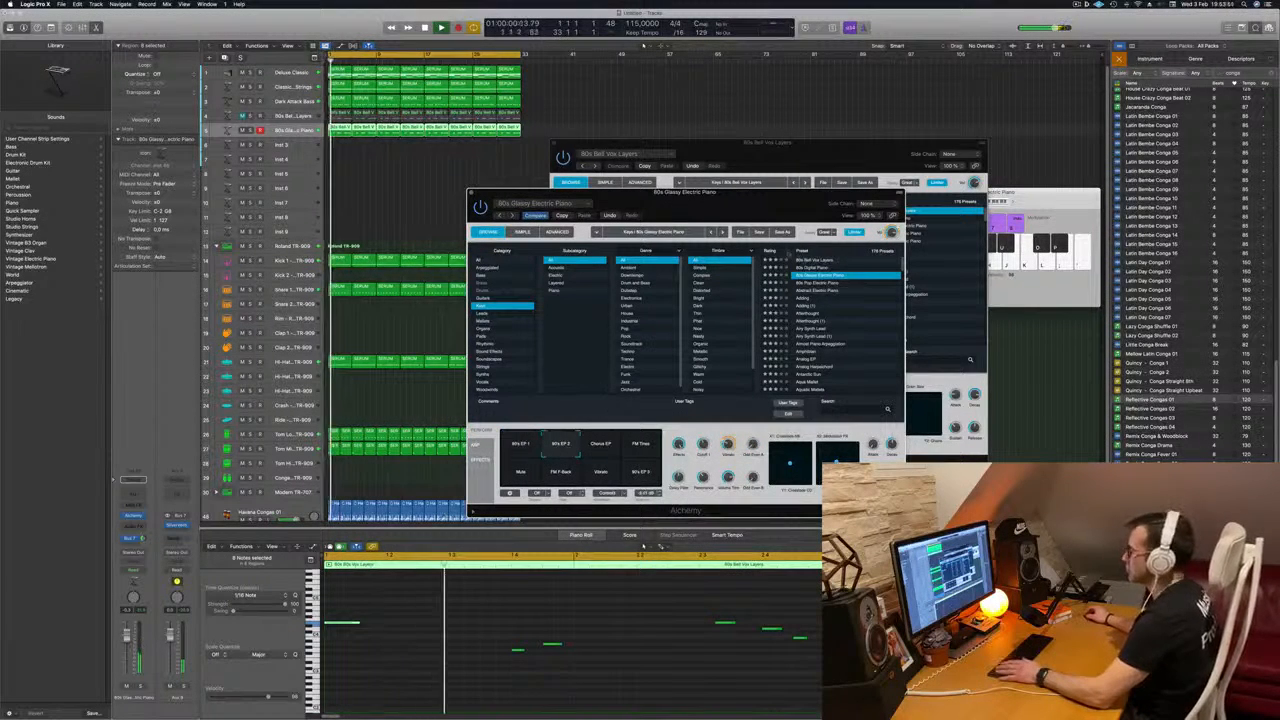
pyautogui.moveTo(742, 203); pyautogui.dragTo(794, 198)
pyautogui.click(655, 444)
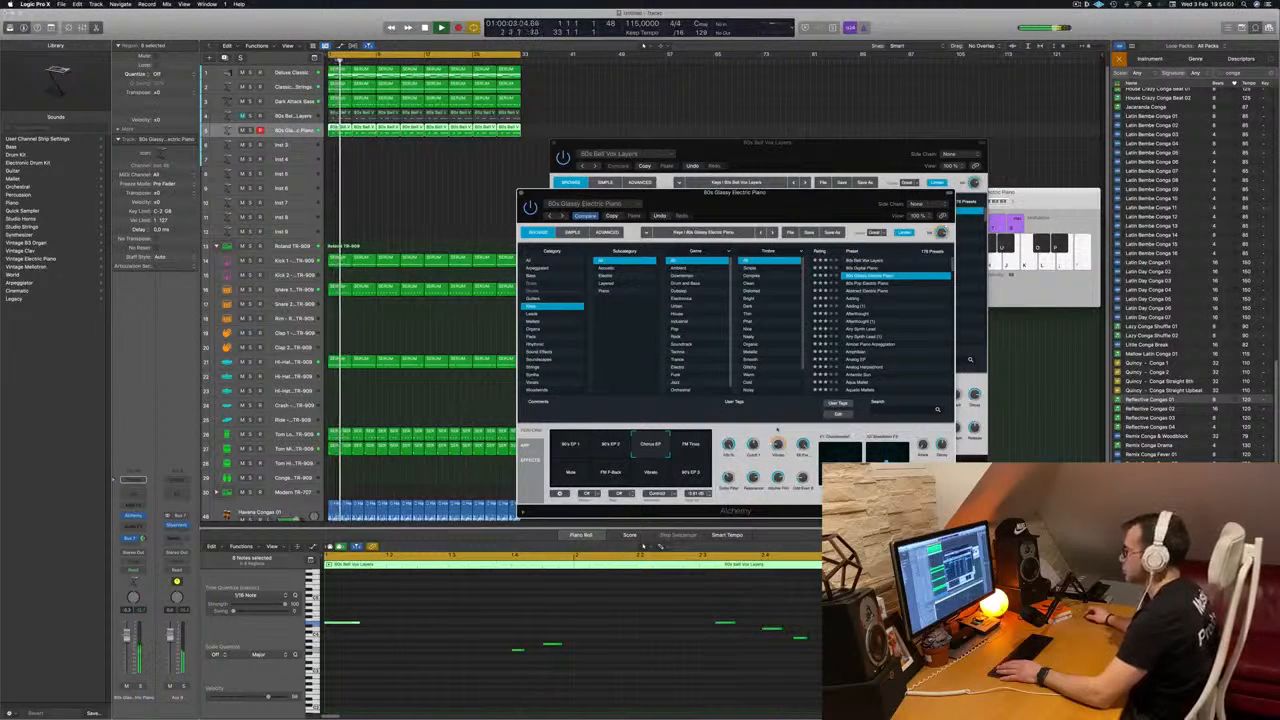
# Step: Close the Alchemy windows of both the electric piano and the bell tracks
pyautogui.moveTo(592, 205); pyautogui.dragTo(530, 232)
pyautogui.moveTo(715, 237); pyautogui.dragTo(738, 250)
pyautogui.click(483, 236)
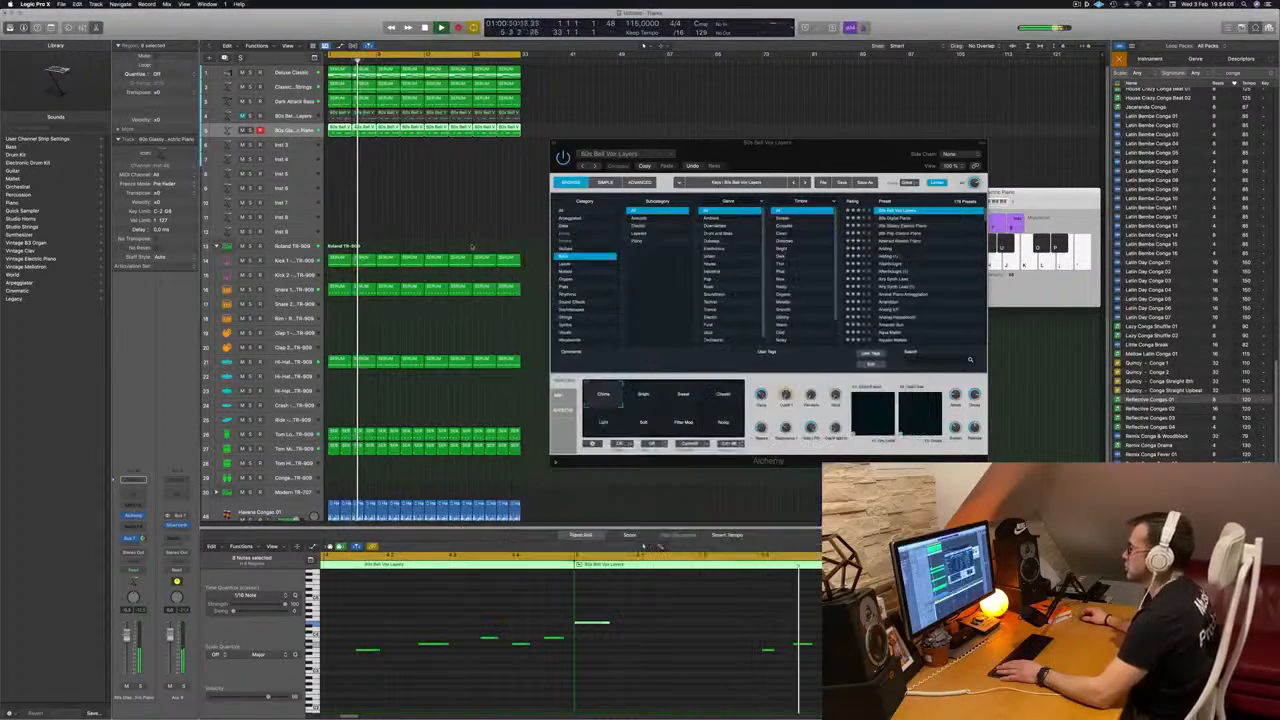
pyautogui.moveTo(764, 152); pyautogui.dragTo(779, 182)
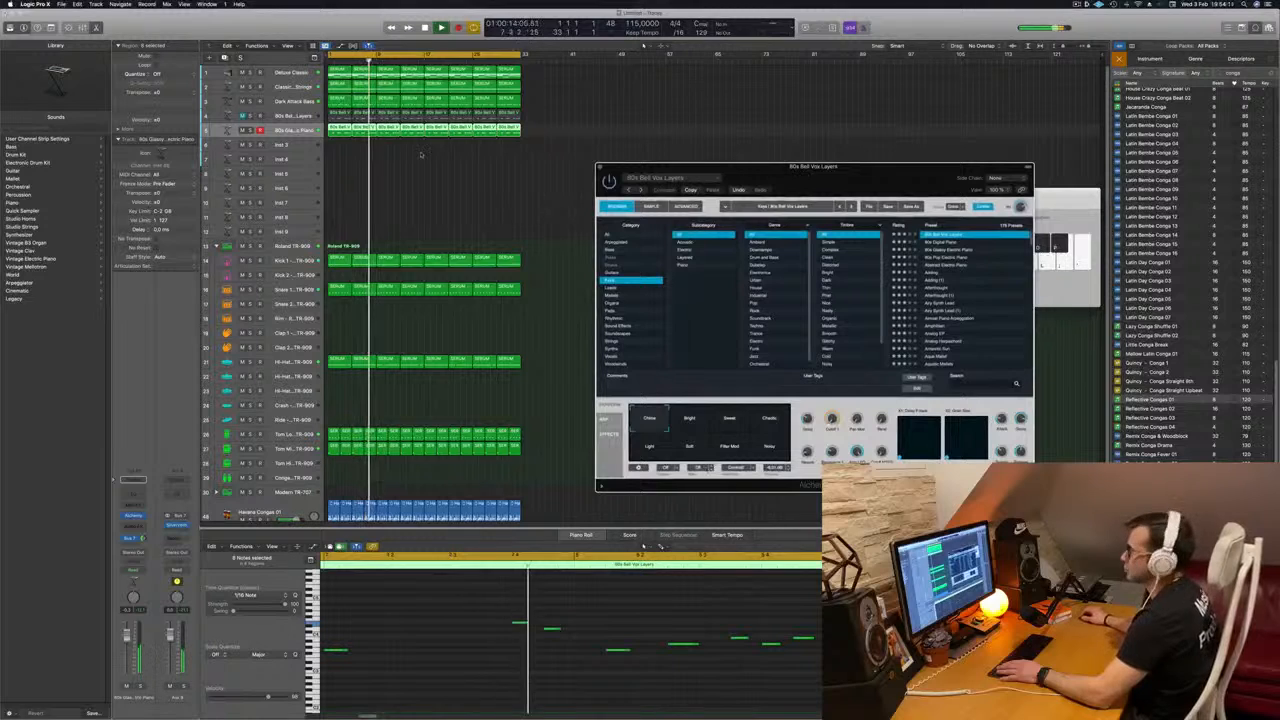
pyautogui.click(600, 167)
# Step: Play from the beginning and compare the 80s Bell Vox Layers track with the 80s Glassy Electric Piano track
pyautogui.press('Return')
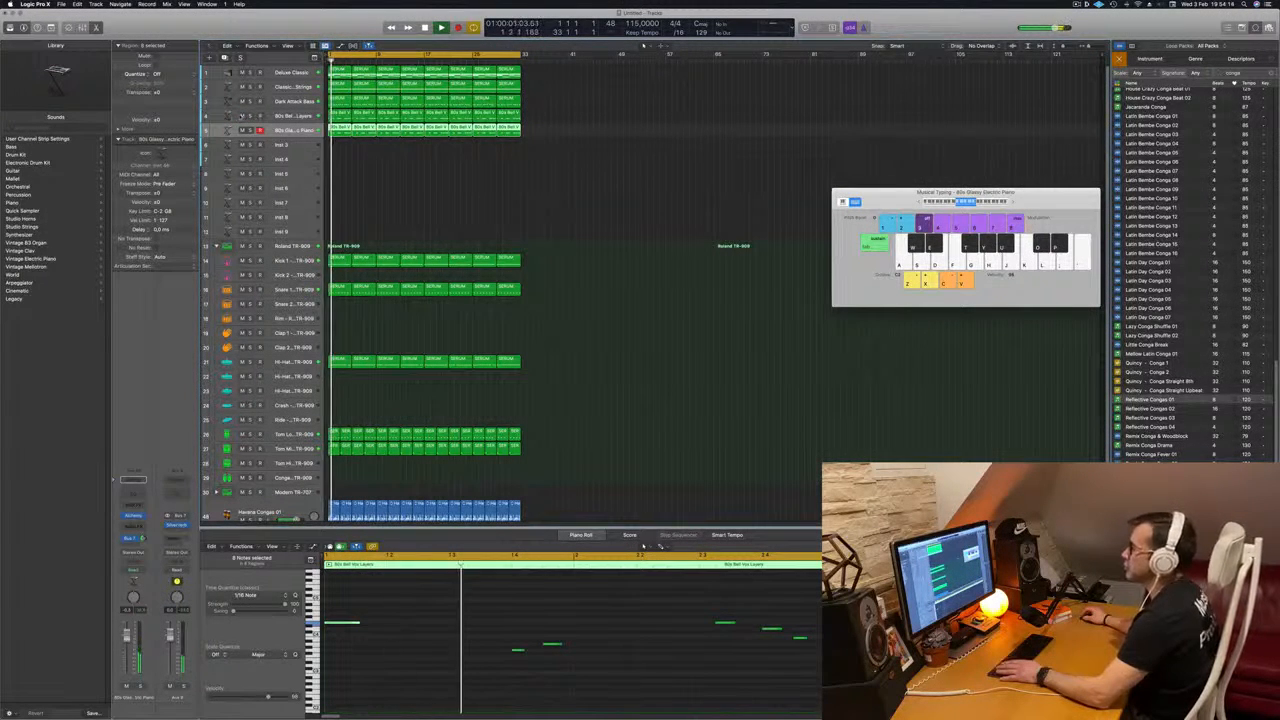
pyautogui.click(276, 116)
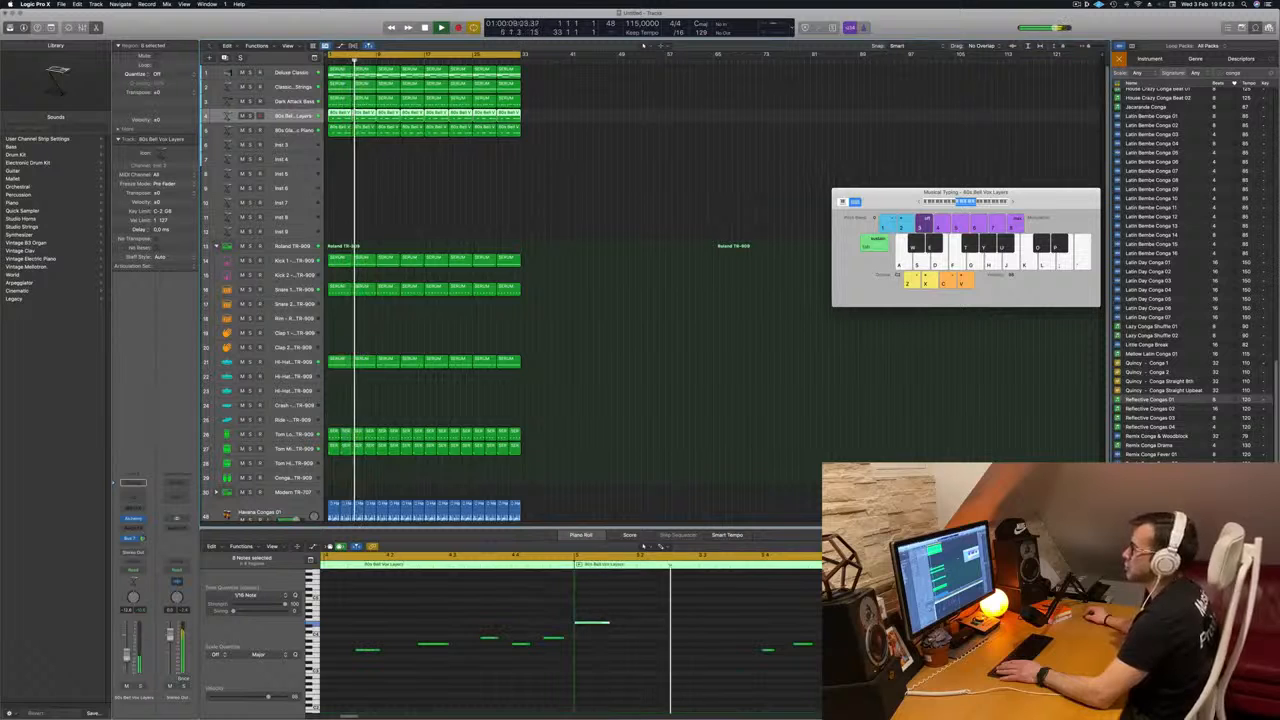
pyautogui.click(277, 131)
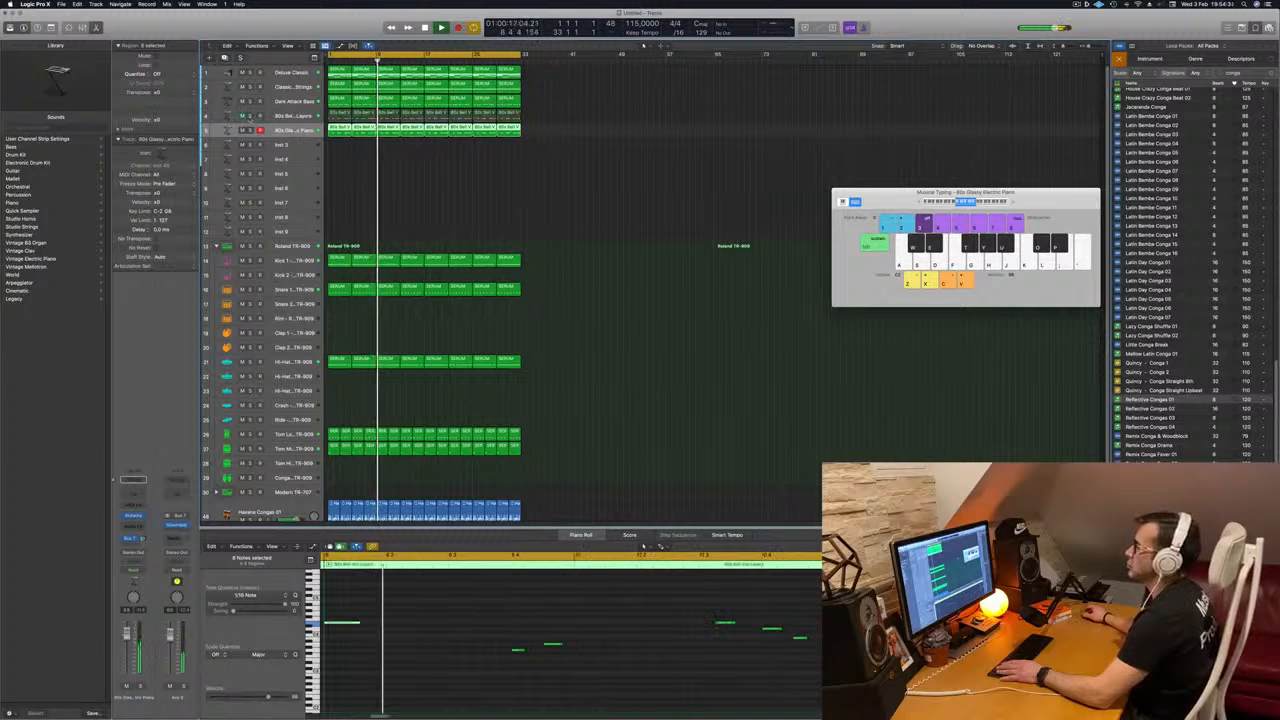
# Step: Listen to the 80s bell and electric piano tracks in solo, then return to the full arrangement and deselect their regions
pyautogui.press('s')
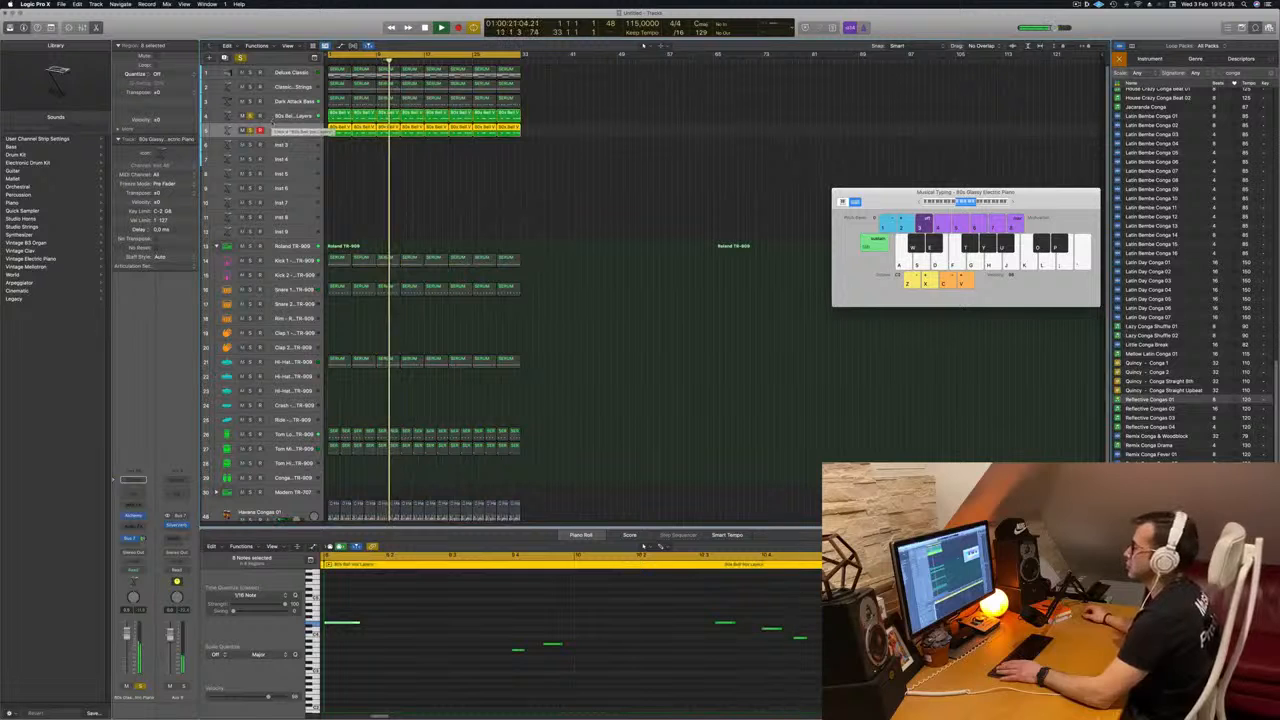
pyautogui.press('s')
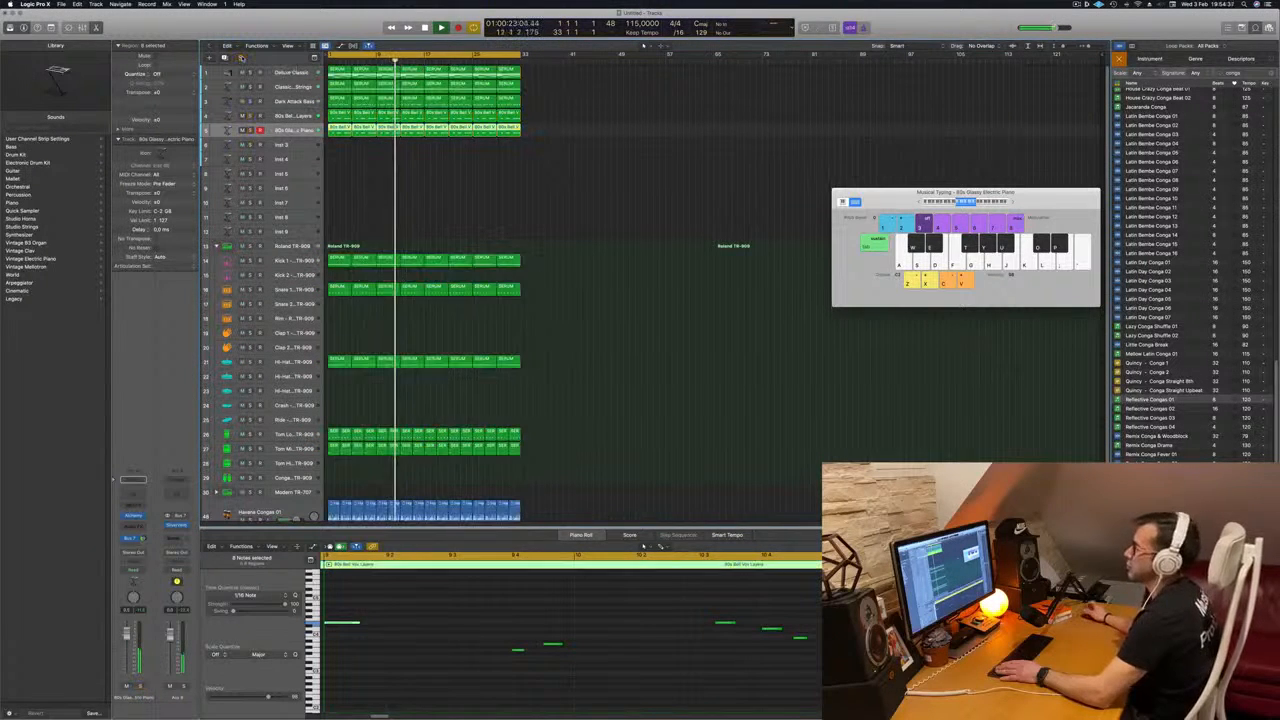
pyautogui.click(419, 199)
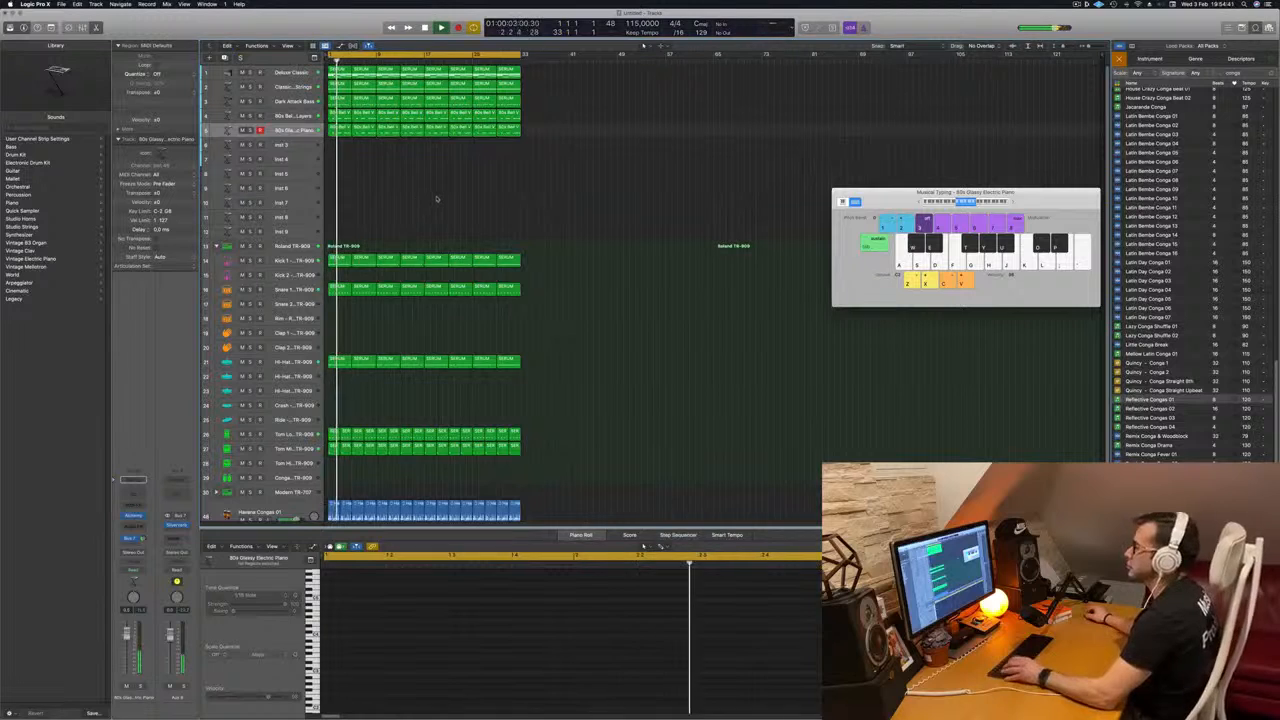
# Step: Show the secondary ruler above the arrangement so that time positions are displayed alongside the bars
pyautogui.scroll(-1, 435, 197)
pyautogui.scroll(-3, 435, 197)
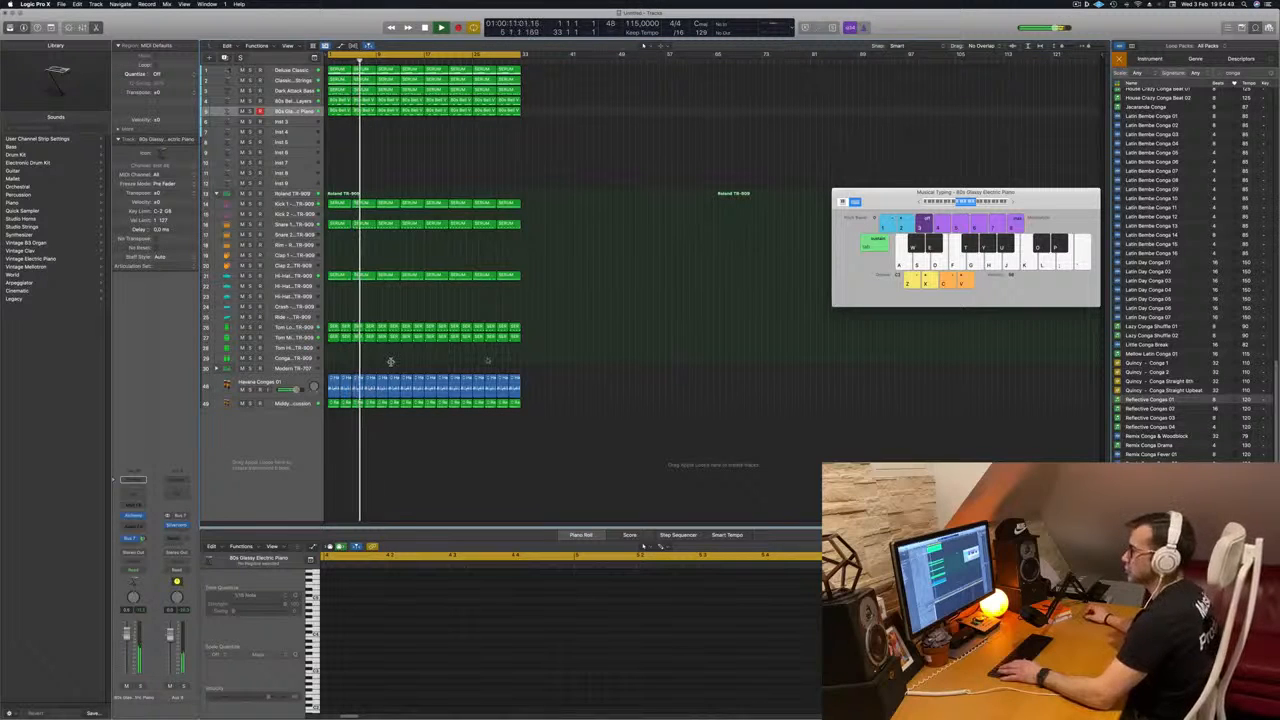
pyautogui.press('super+Right')
pyautogui.press('super+Right')
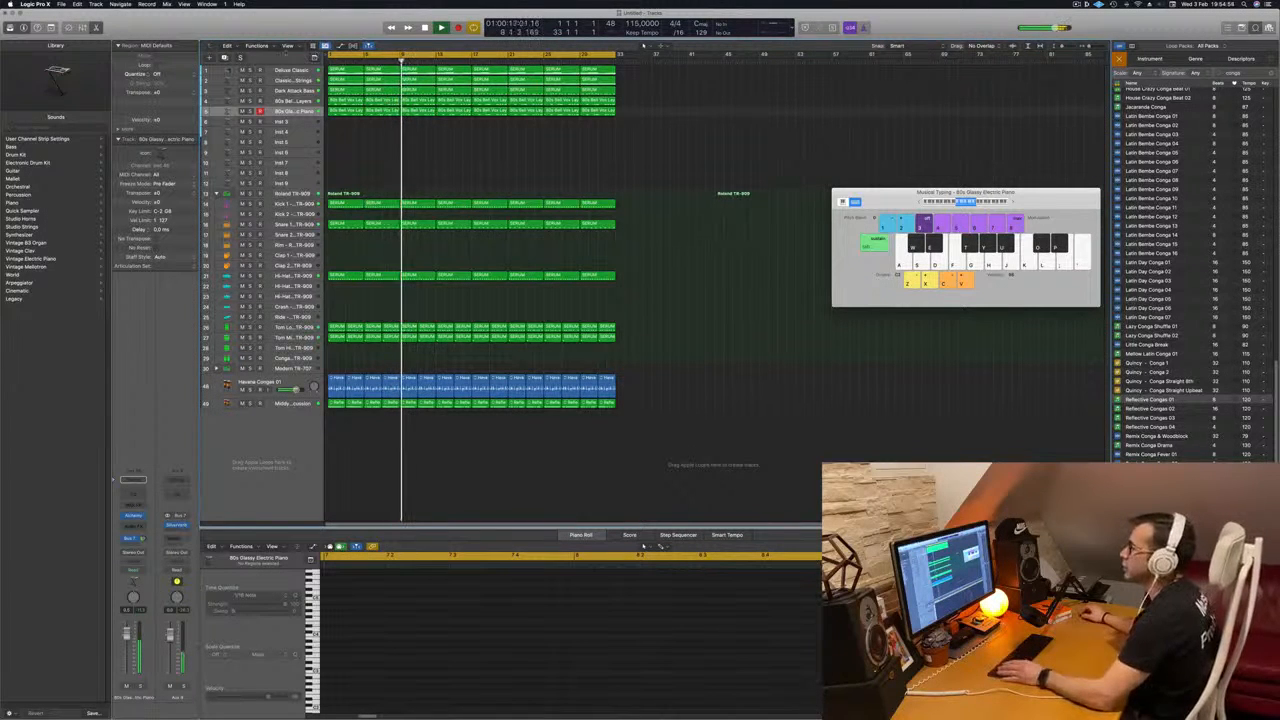
pyautogui.click(298, 47)
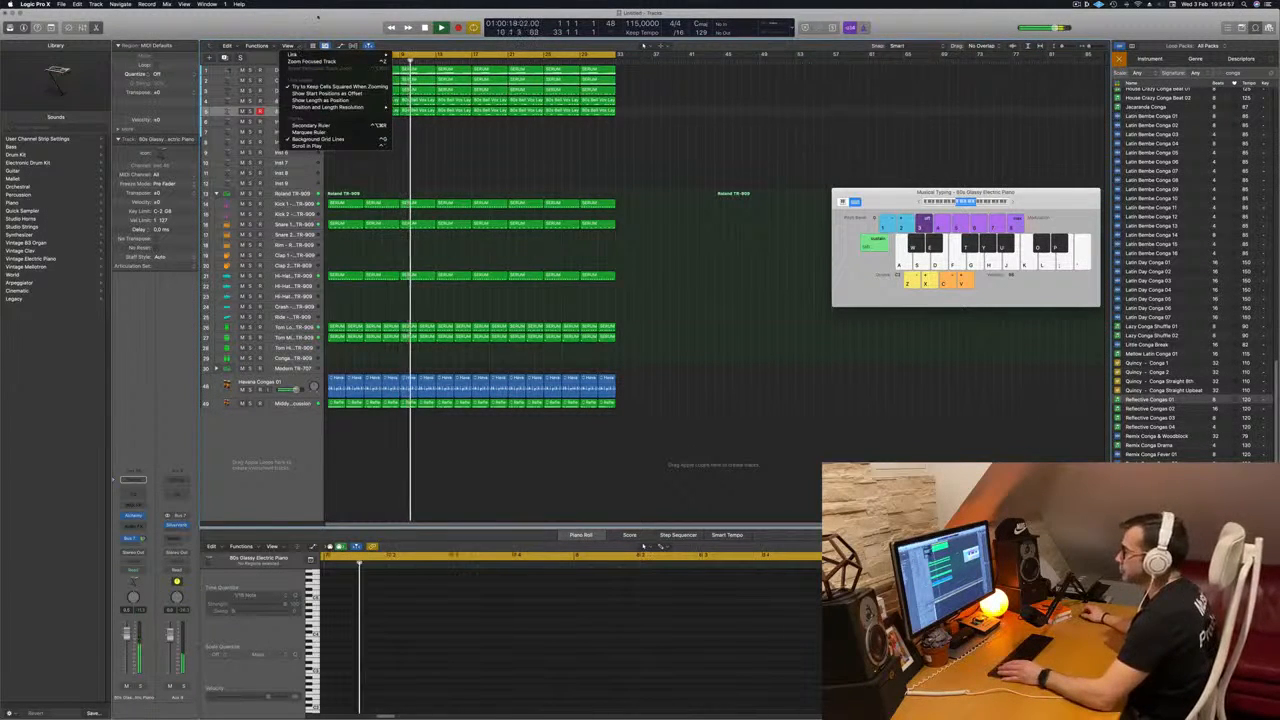
pyautogui.click(298, 47)
pyautogui.click(290, 46)
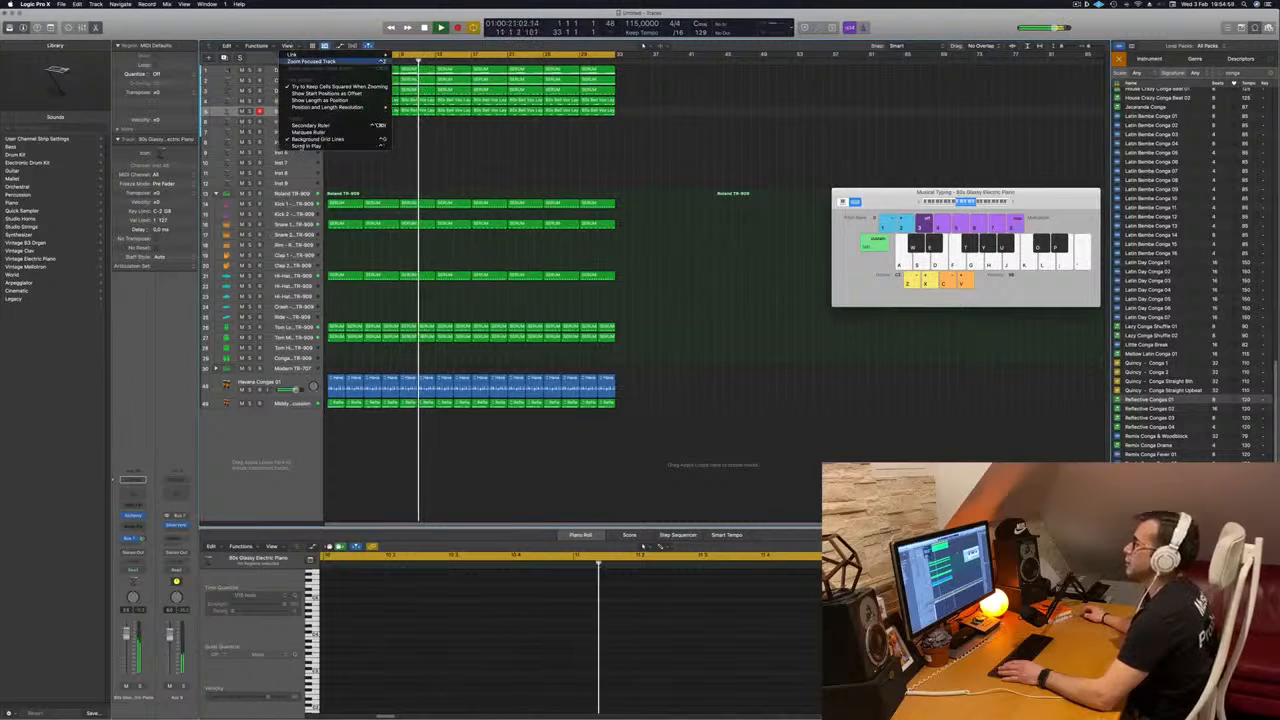
pyautogui.click(311, 126)
pyautogui.press('super+Left')
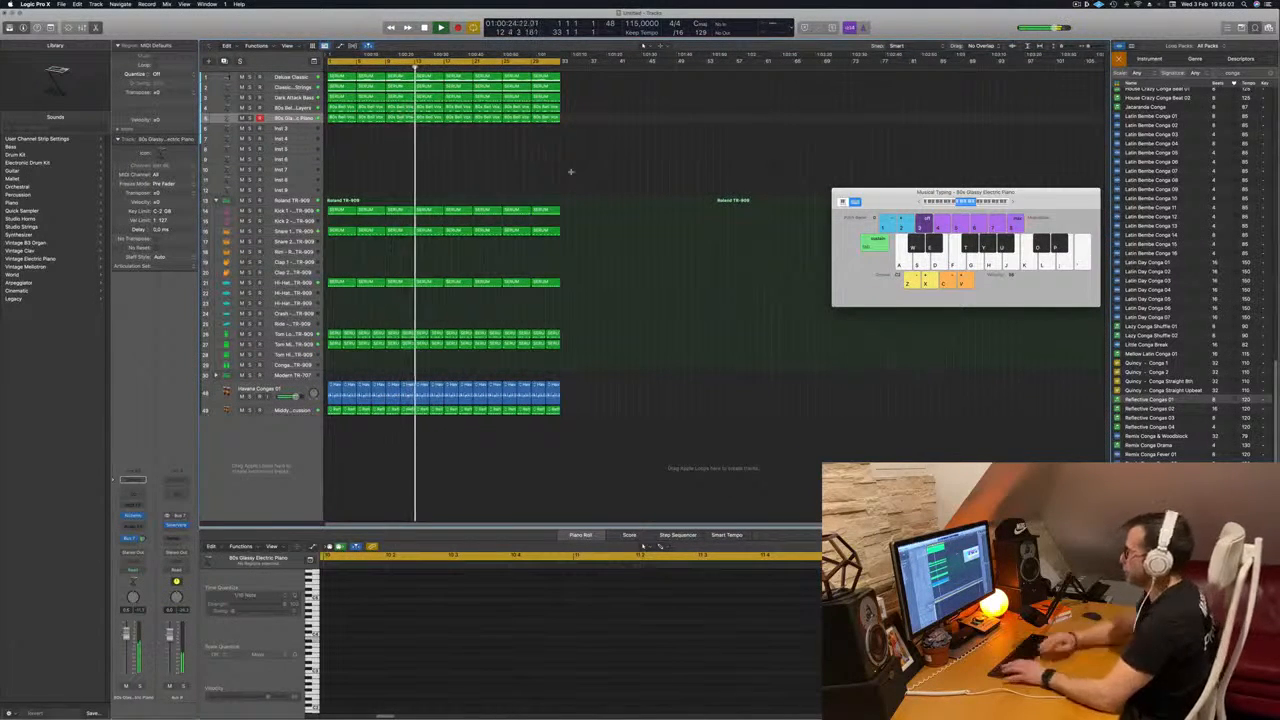
# Step: Repeat all the regions once after bar 33 and extend the cycle area to the end of the copies
pyautogui.press('super+r')
pyautogui.press('space')
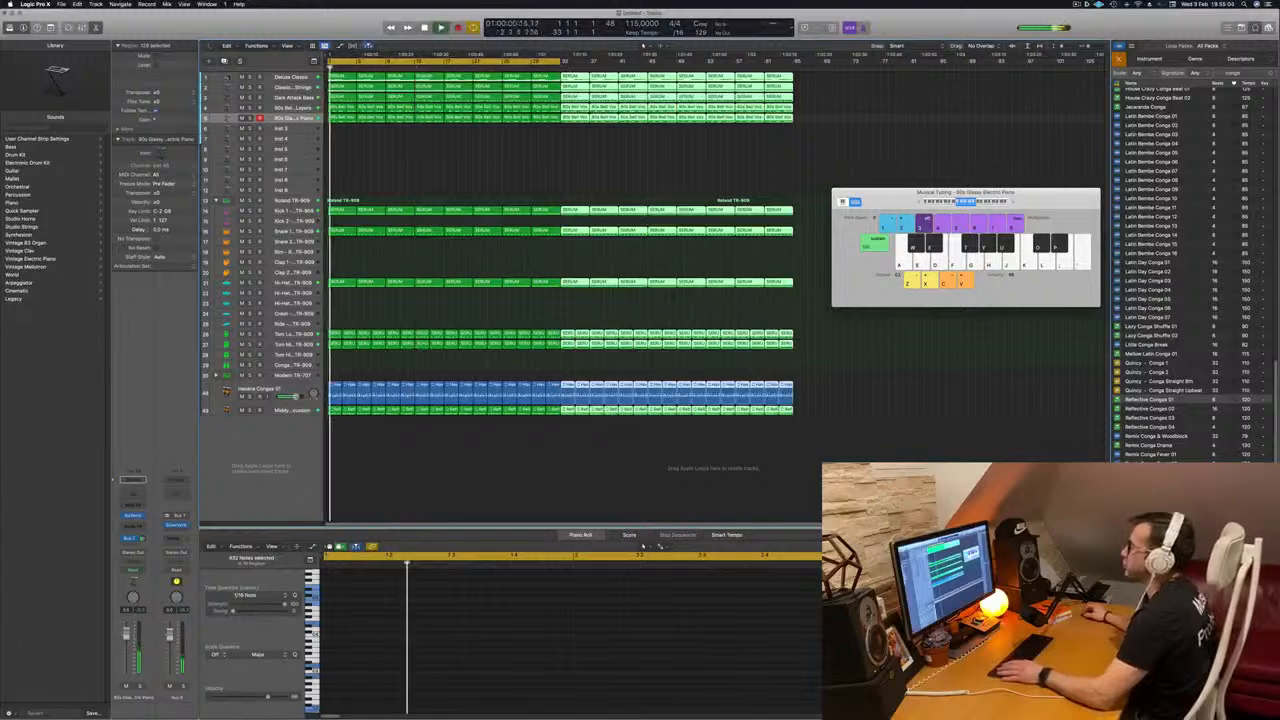
pyautogui.moveTo(559, 61); pyautogui.dragTo(792, 90)
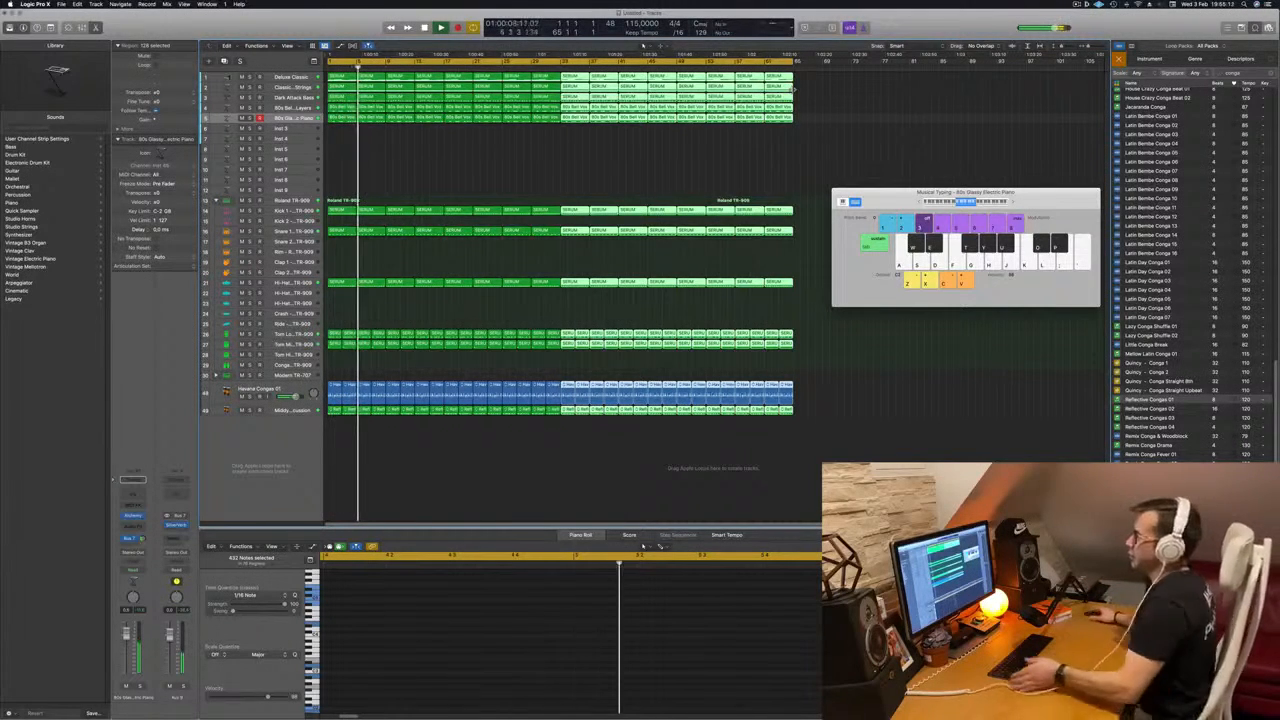
# Step: Name and color all the regions in the arrangement by their tracks, then deselect them
pyautogui.press('super+a')
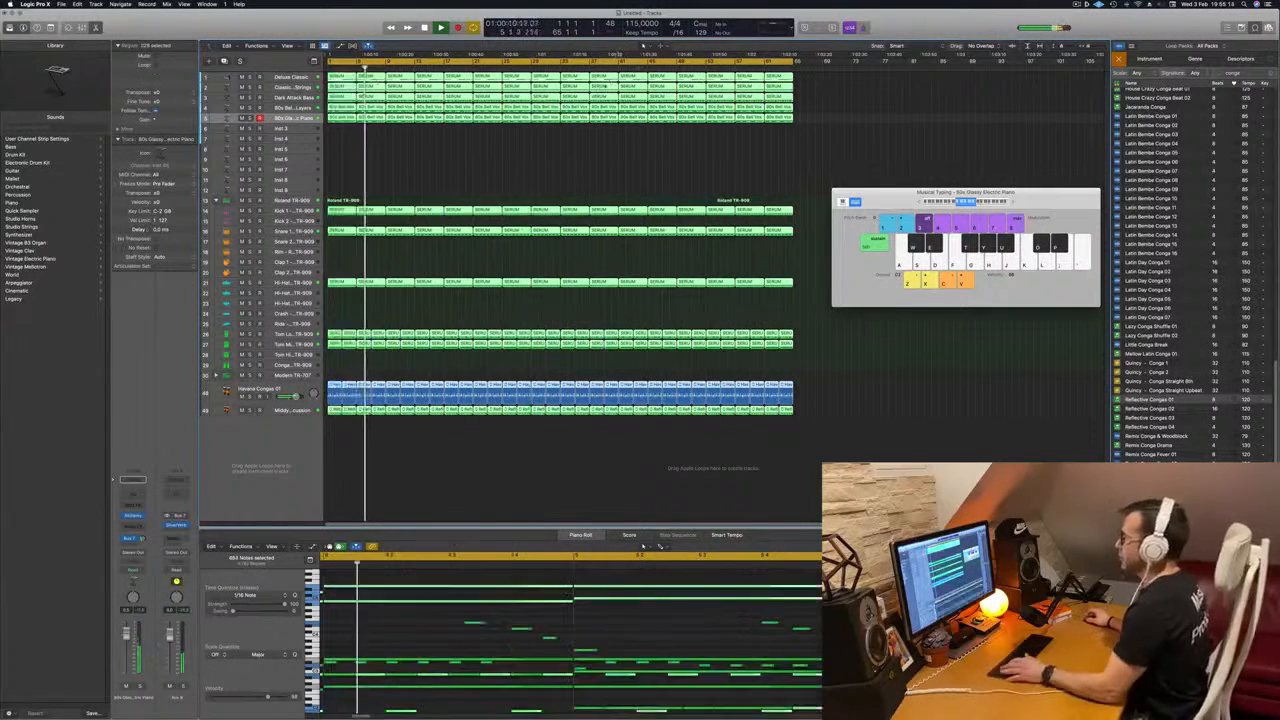
pyautogui.rightClick(541, 80)
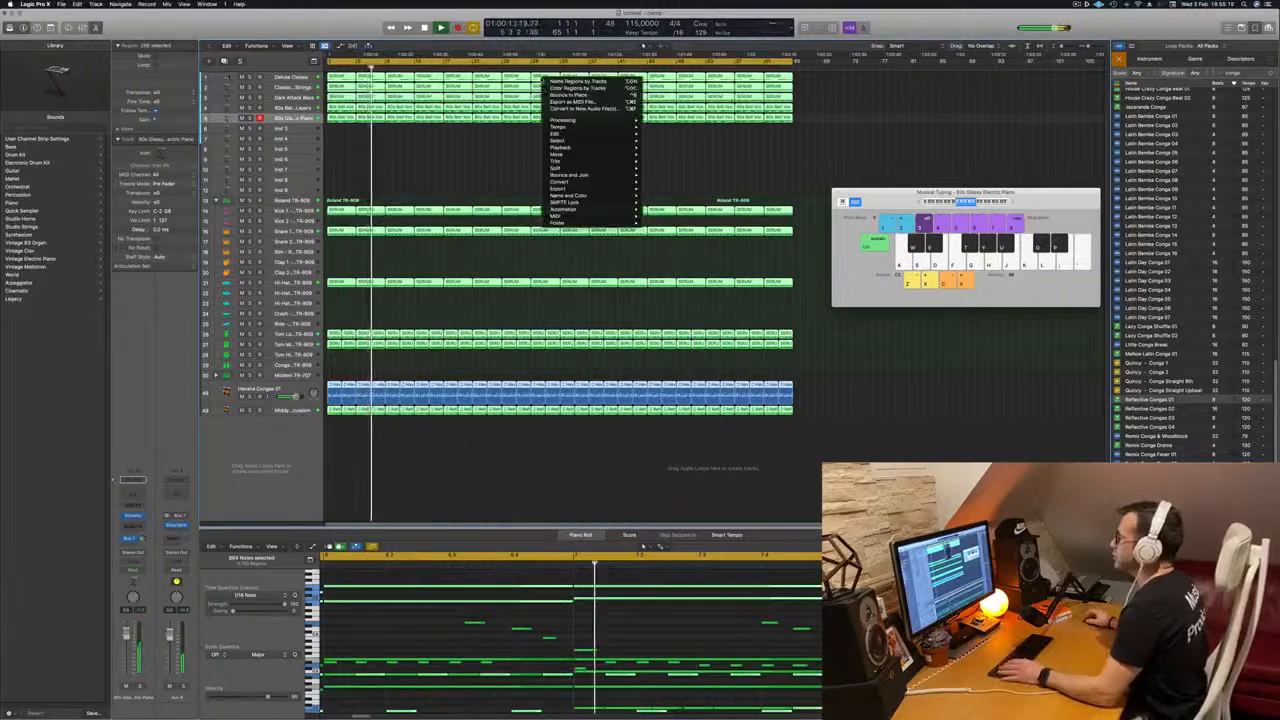
pyautogui.click(568, 81)
pyautogui.rightClick(537, 80)
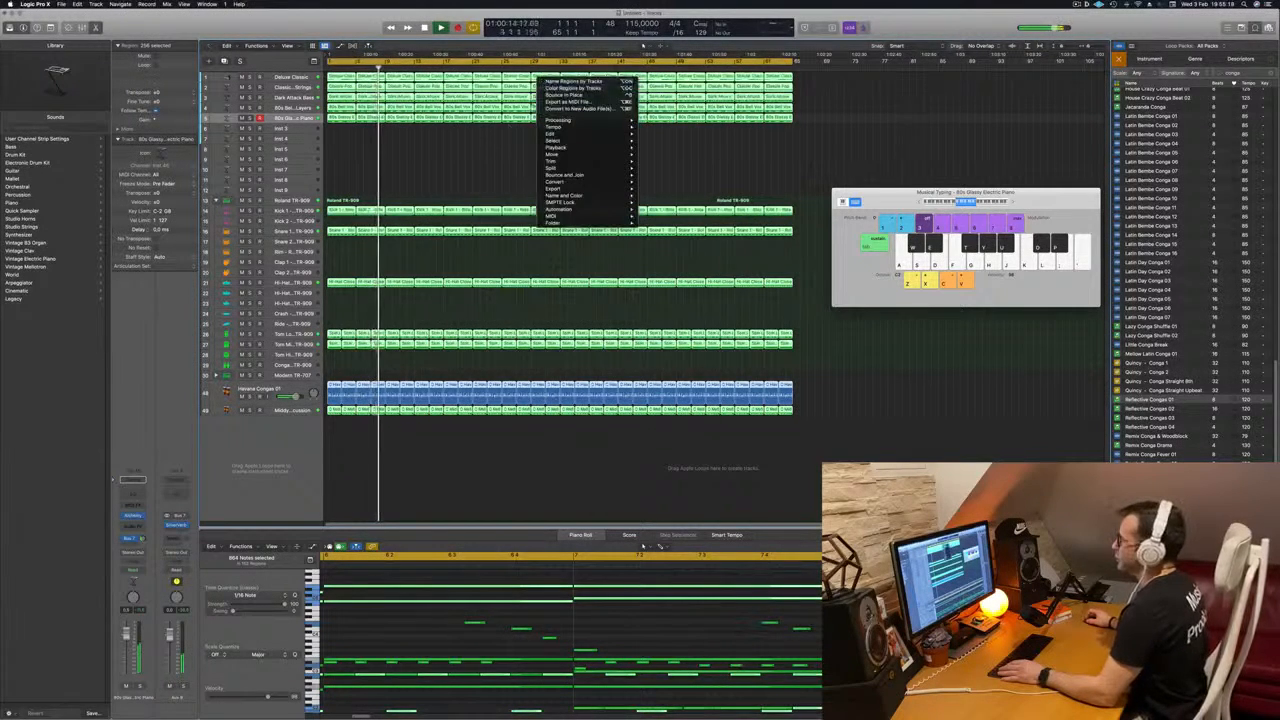
pyautogui.click(572, 88)
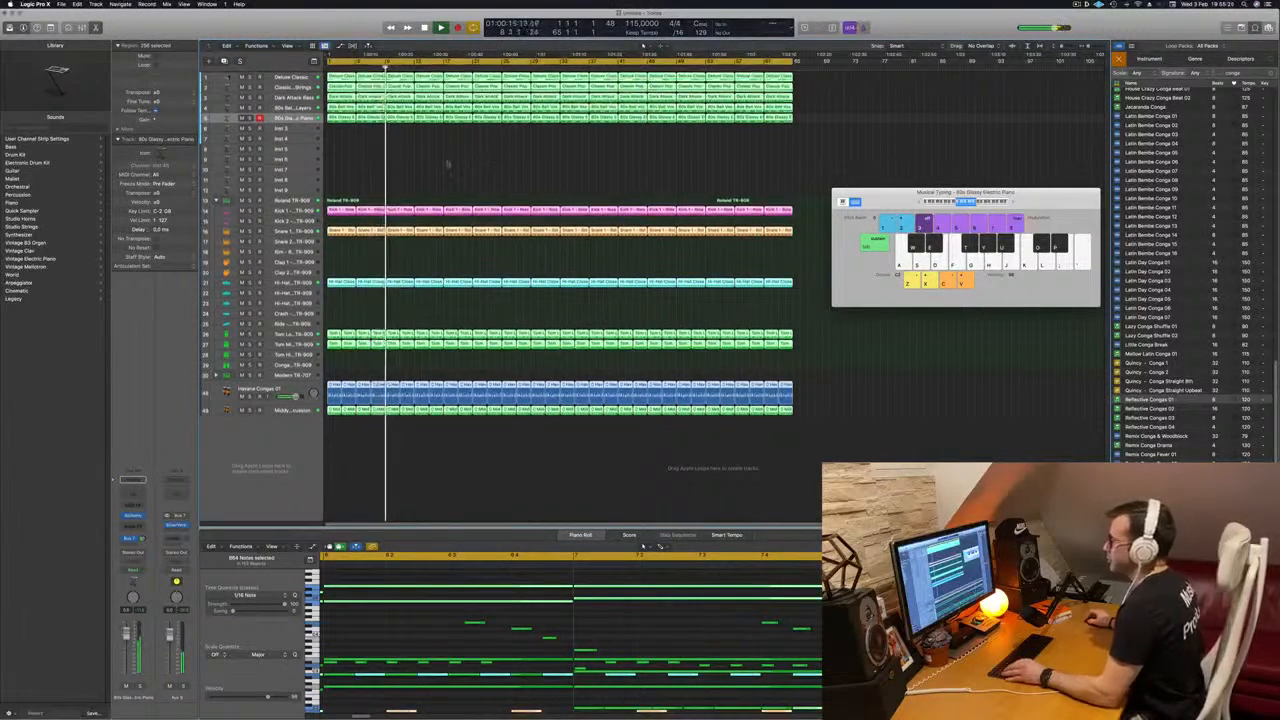
pyautogui.click(450, 162)
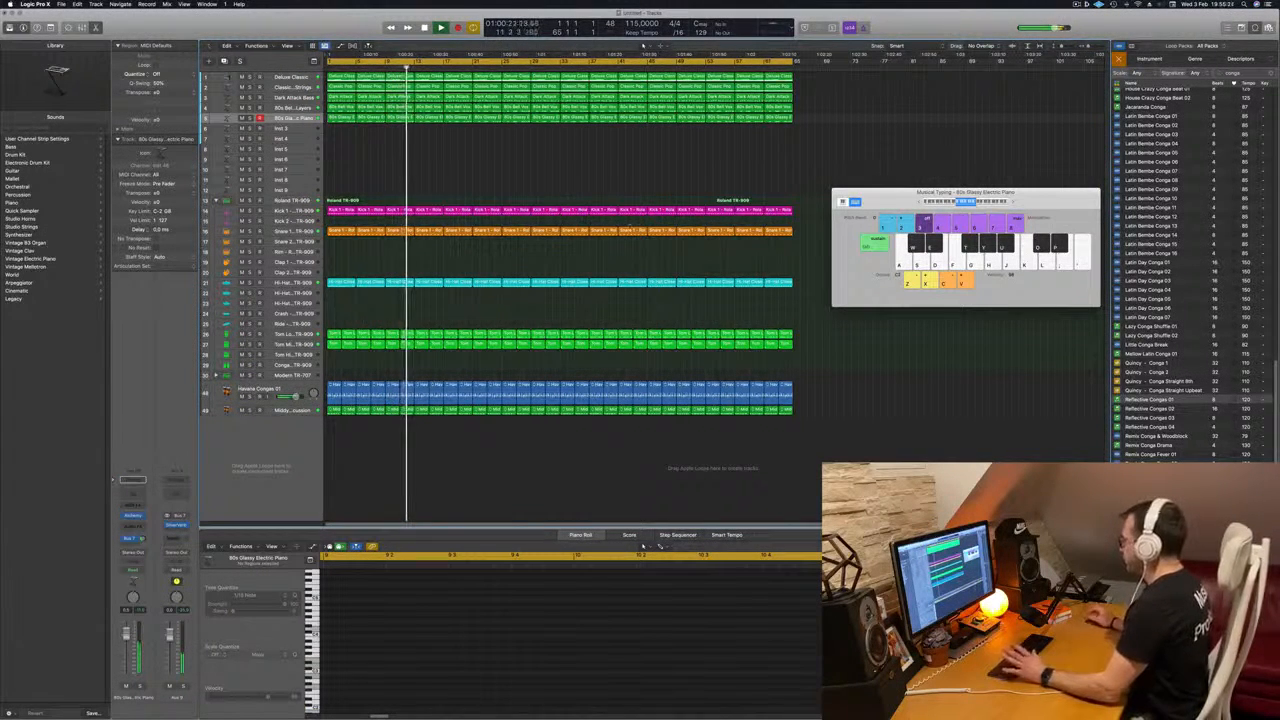
# Step: Add the Little Conga Break loop on a new audio track below the others, start it at bar 1 and play the arrangement
pyautogui.click(1150, 344)
pyautogui.moveTo(1150, 344); pyautogui.dragTo(338, 422)
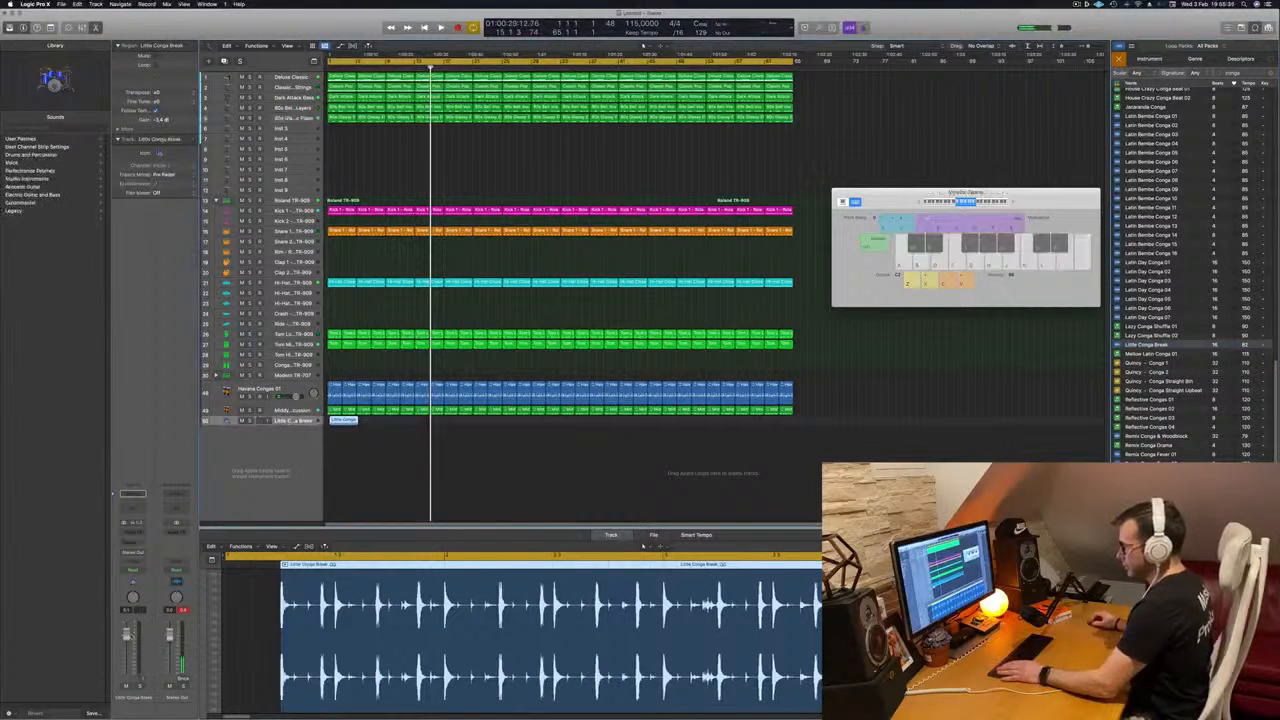
pyautogui.press('Return')
pyautogui.press('space')
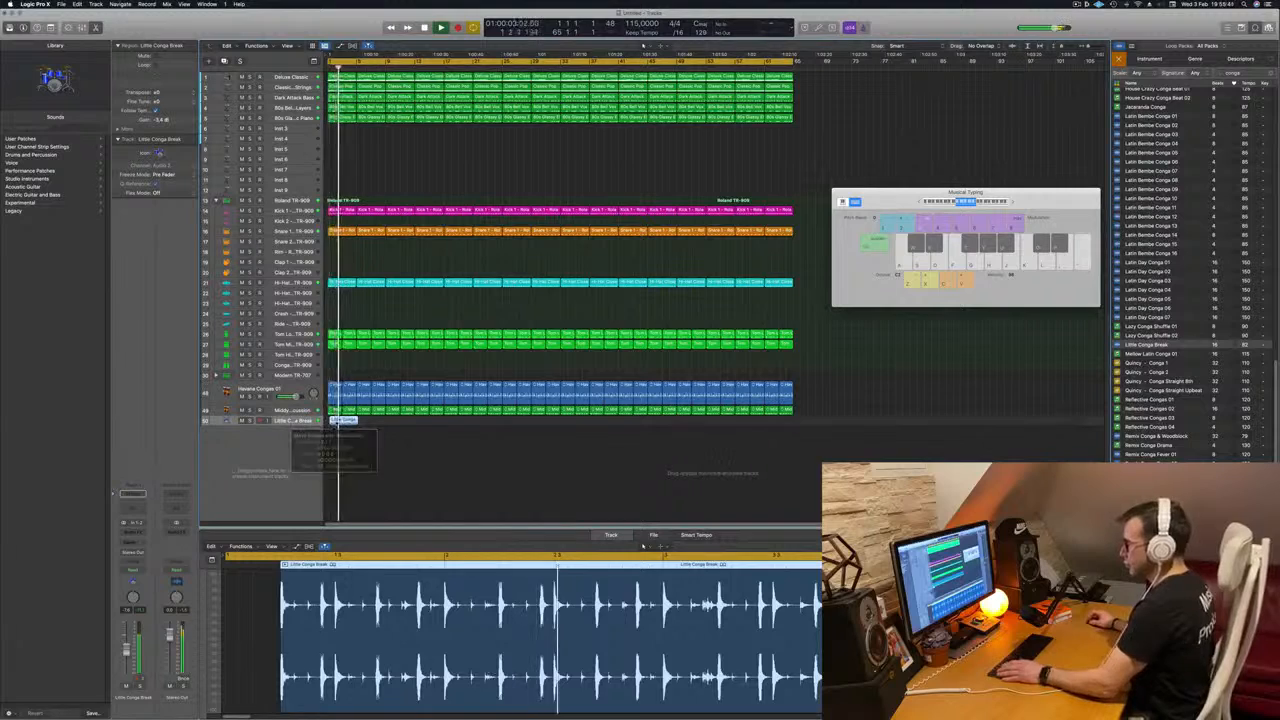
pyautogui.scroll(3, 382, 434)
pyautogui.moveTo(332, 421); pyautogui.dragTo(329, 422)
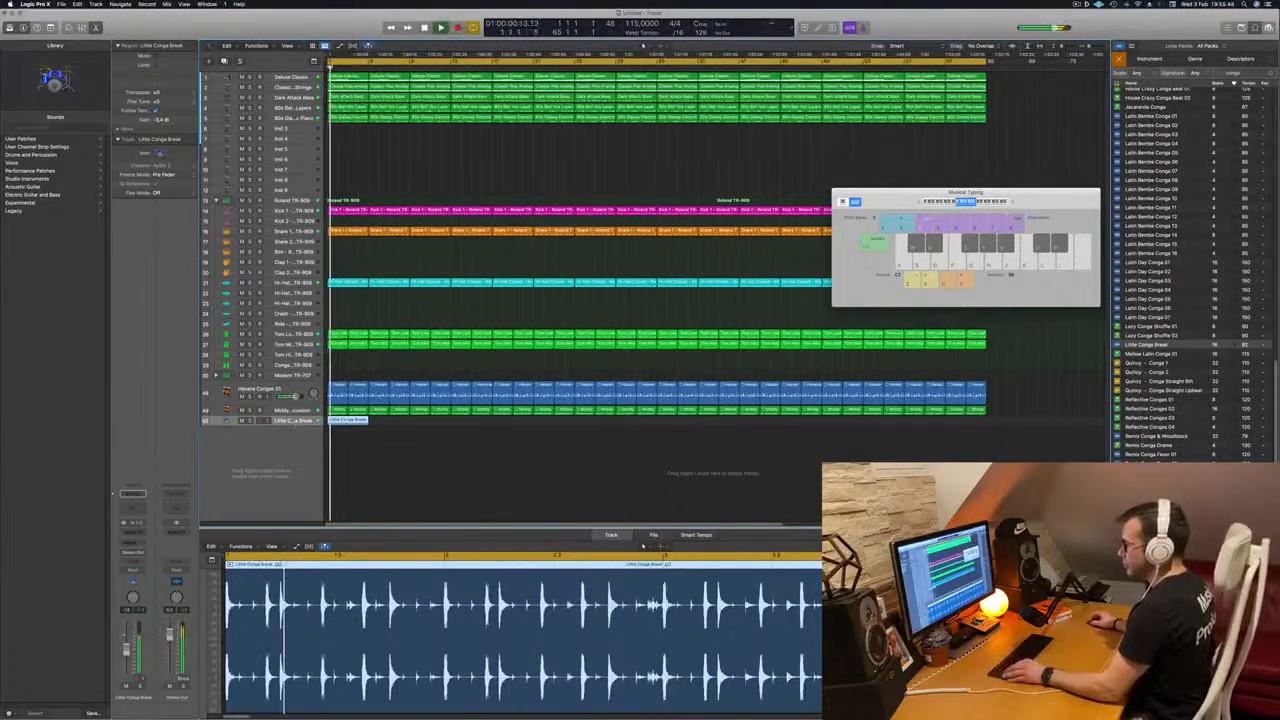
pyautogui.scroll(-3, 254, 449)
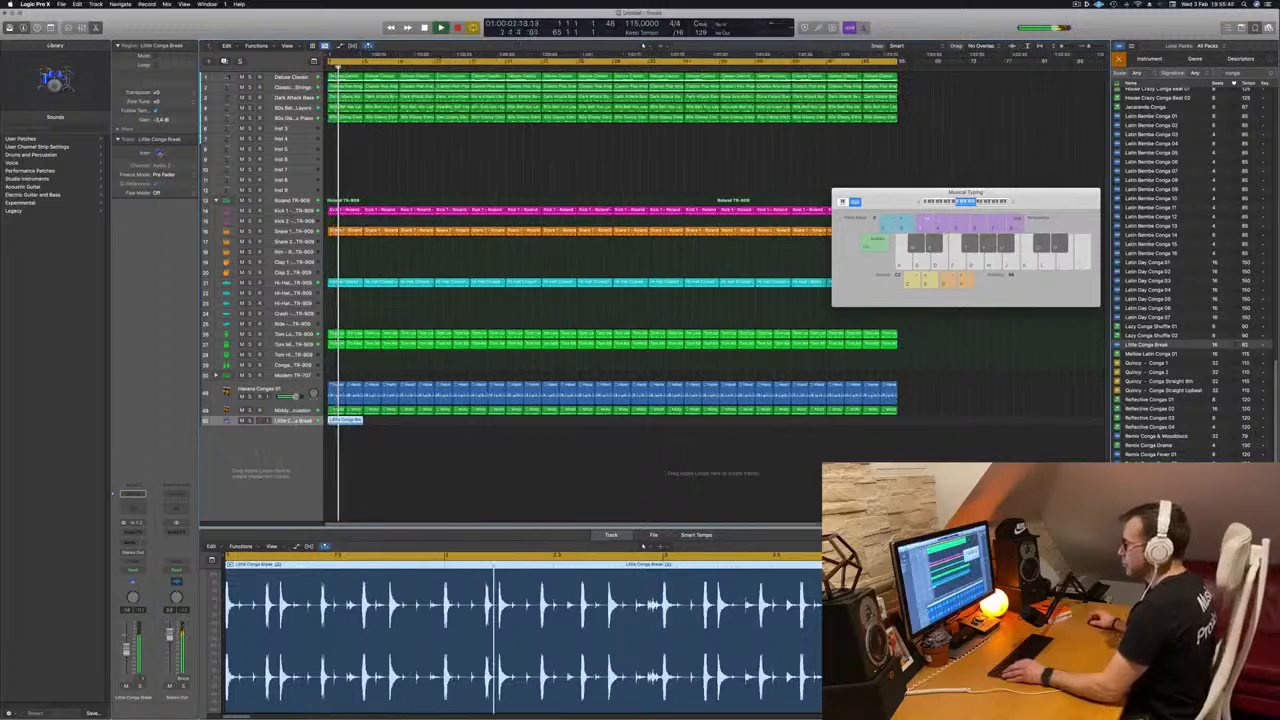
pyautogui.scroll(-1, 249, 452)
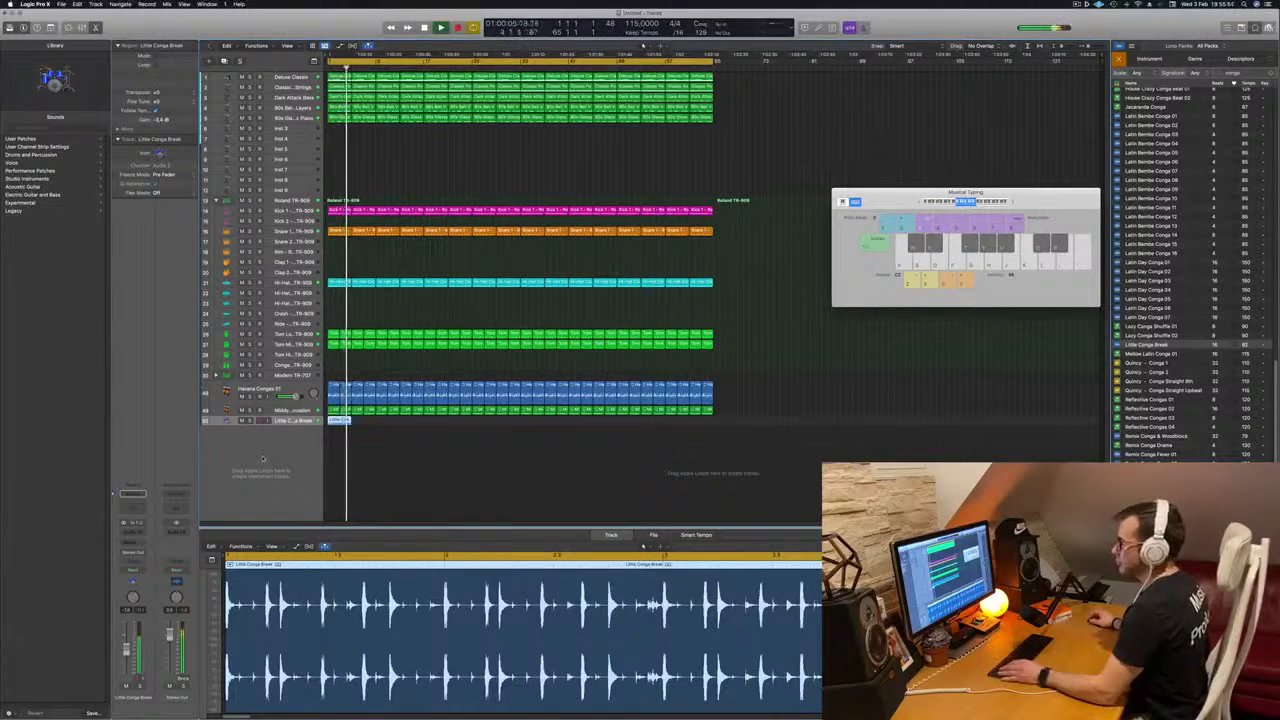
# Step: Enlarge the height of the Little Conga Break track and play the arrangement from the beginning
pyautogui.press('space')
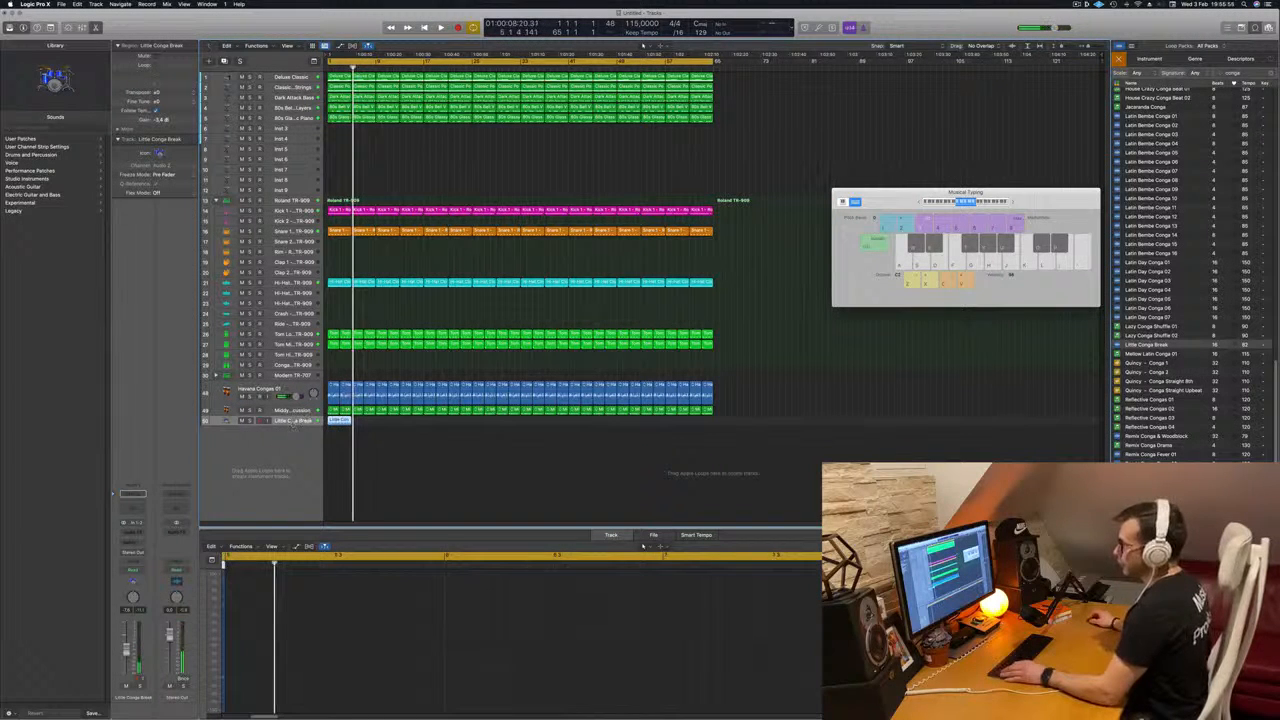
pyautogui.moveTo(289, 426); pyautogui.dragTo(290, 459)
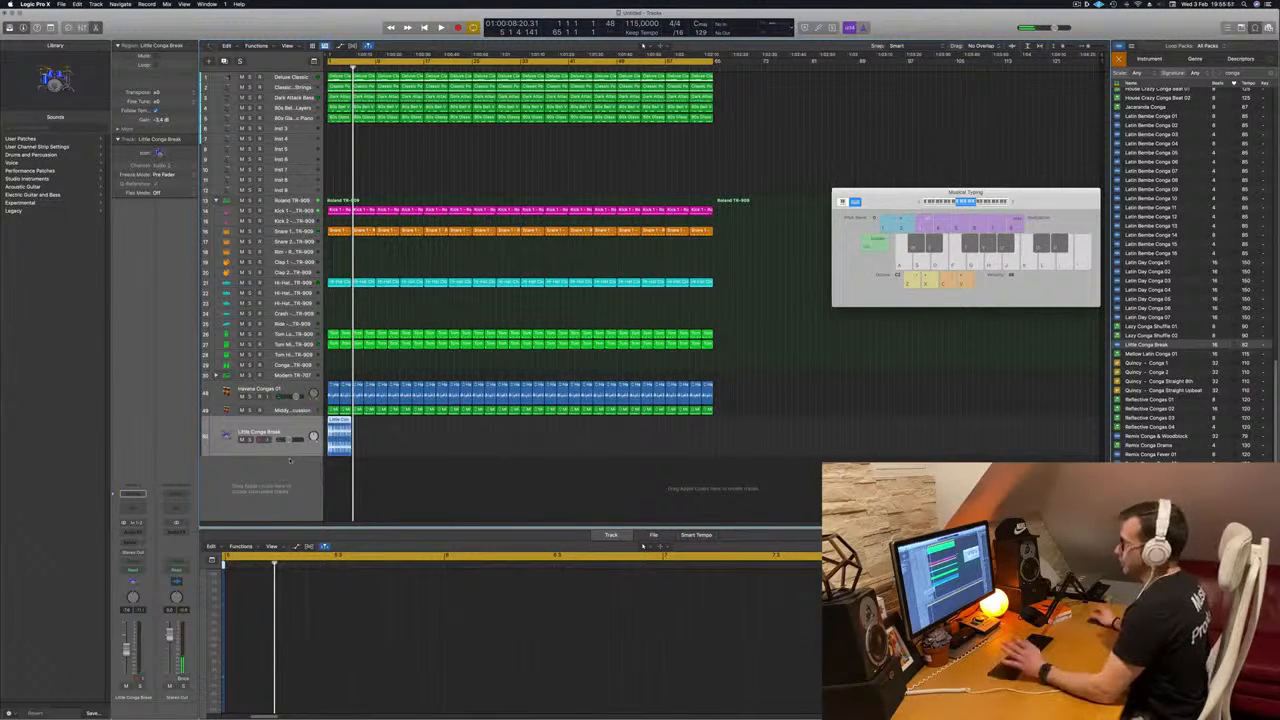
pyautogui.press('Return')
pyautogui.press('space')
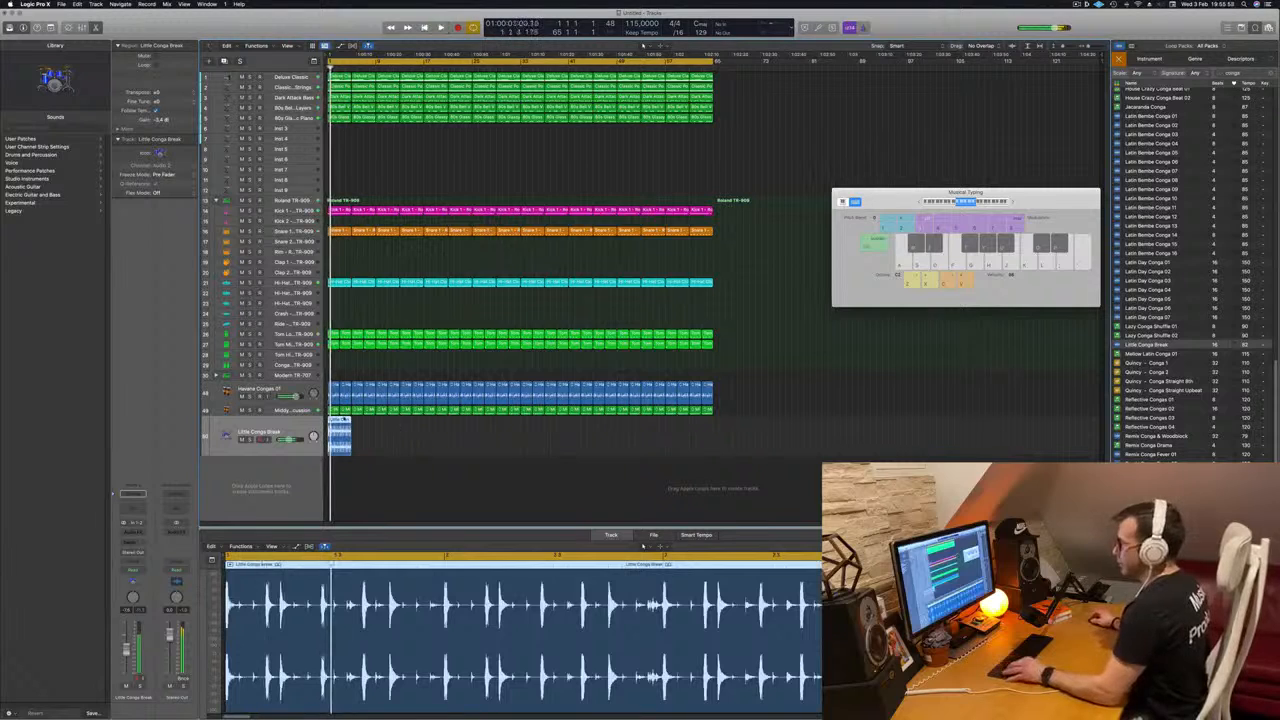
# Step: Repeat the Little Conga Break region until it reaches the end of the other tracks' regions
pyautogui.moveTo(337, 421); pyautogui.dragTo(437, 434)
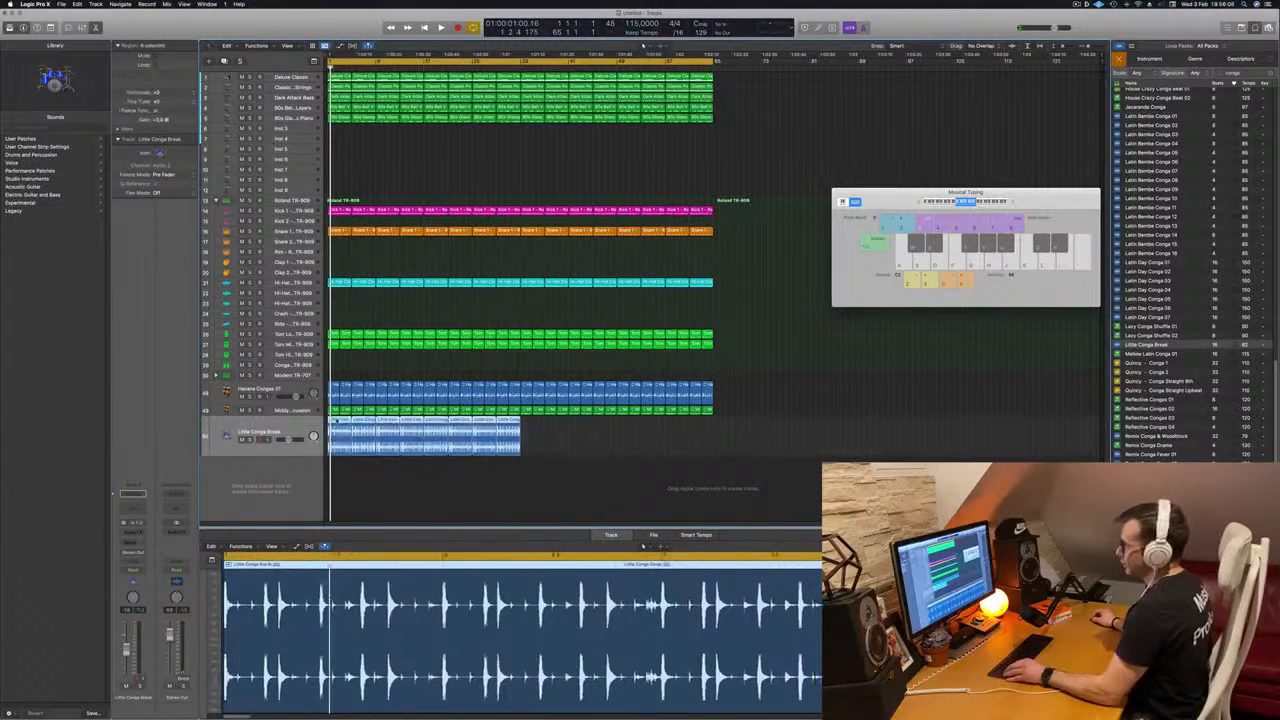
pyautogui.moveTo(341, 428); pyautogui.dragTo(533, 431)
pyautogui.click(817, 405)
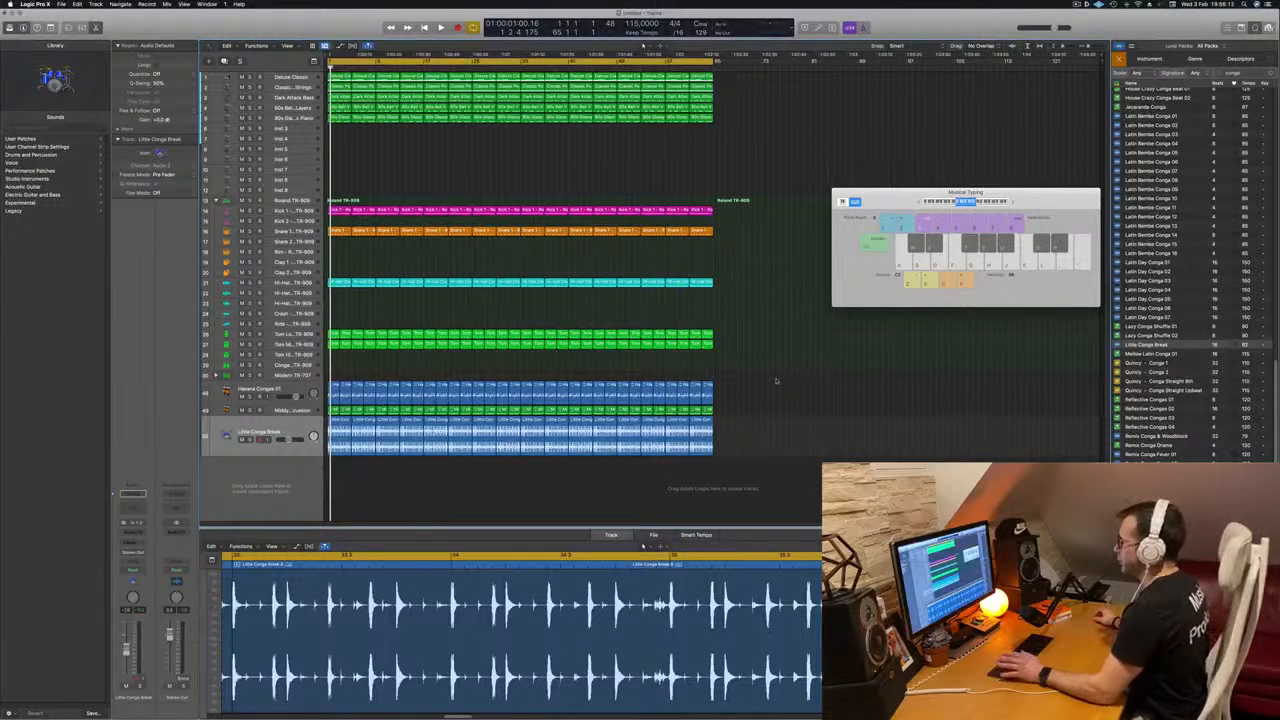
# Step: Listen to the Little Conga Break track in solo, then return to the full mix from the beginning
pyautogui.press('space')
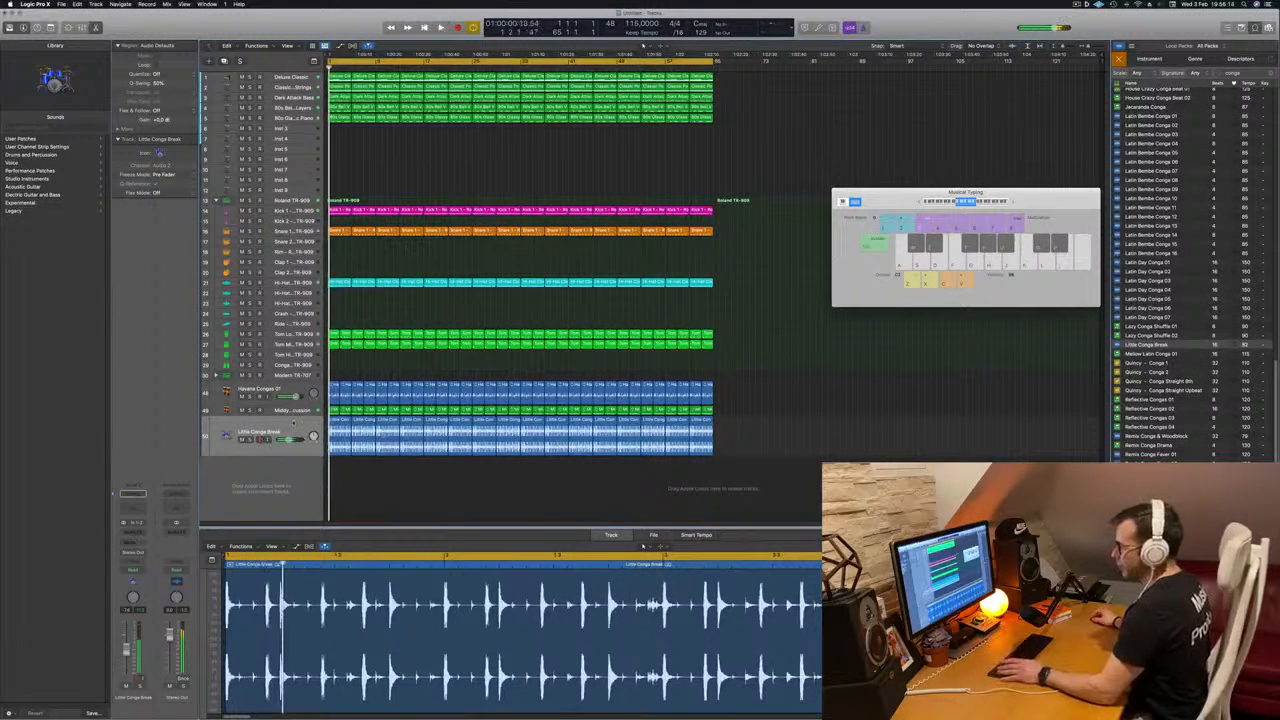
pyautogui.click(293, 423)
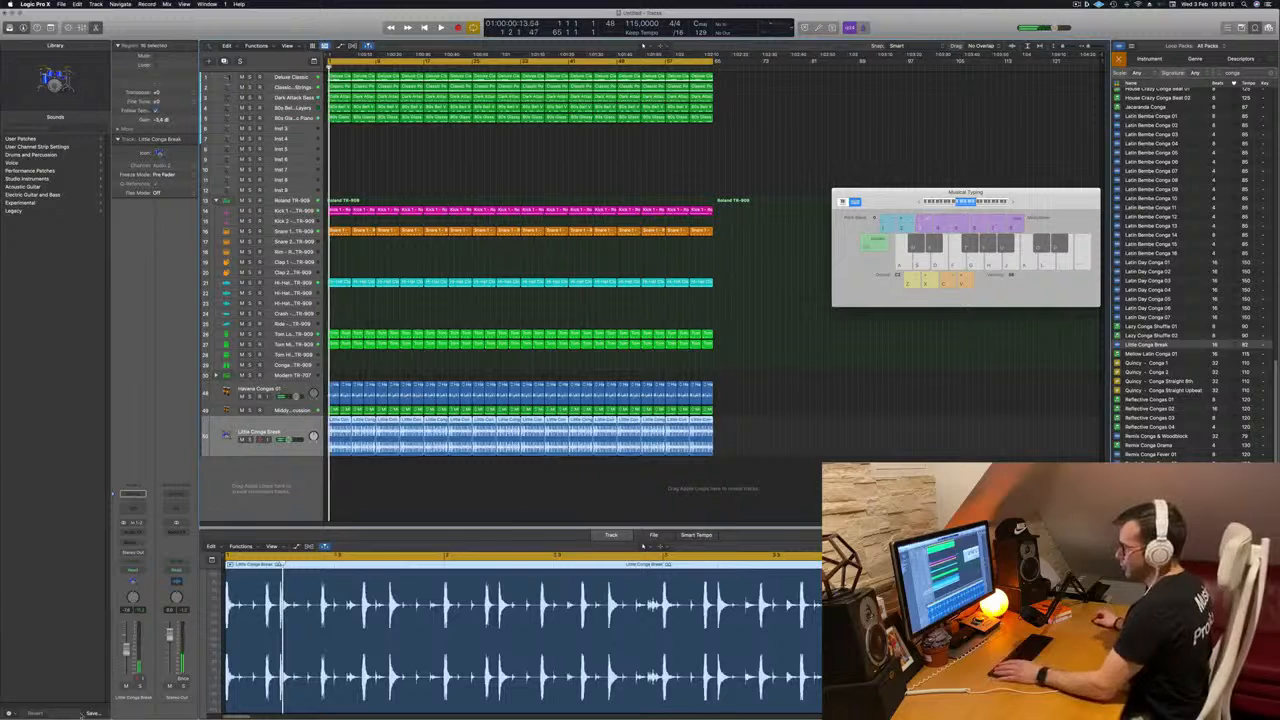
pyautogui.hotkey('ctrl', 's')
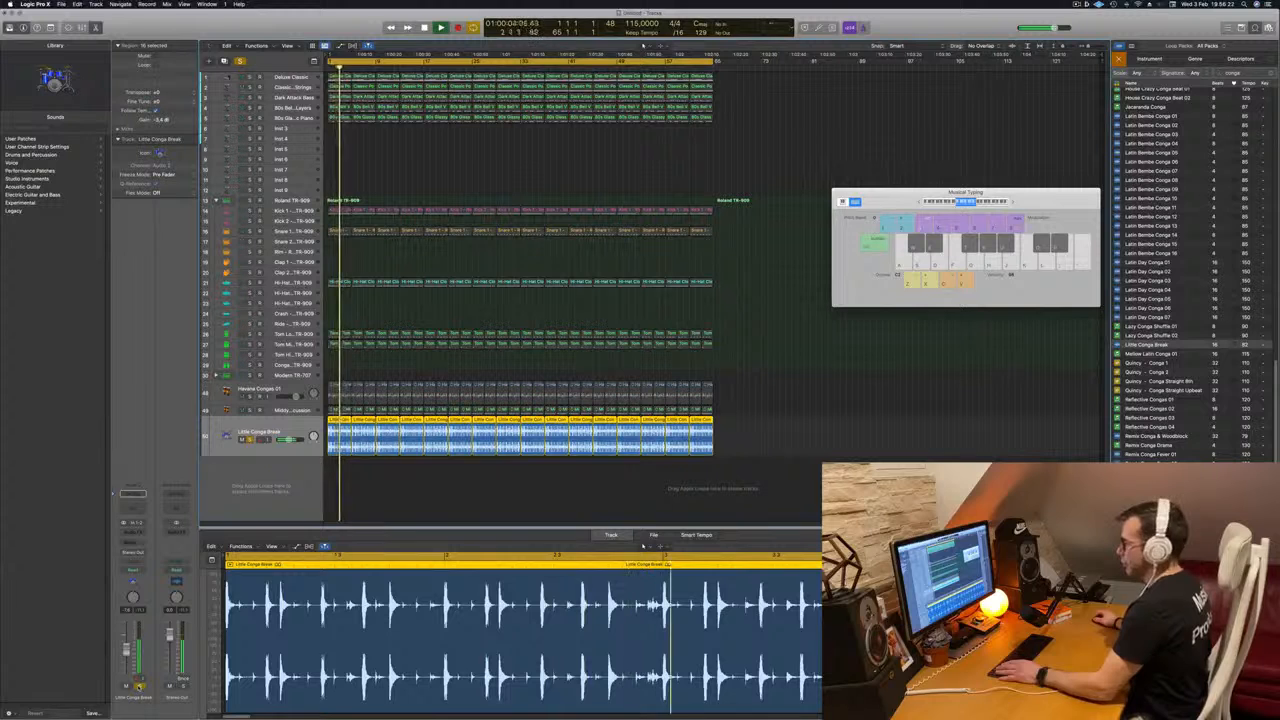
pyautogui.hotkey('ctrl', 's')
pyautogui.press('Return')
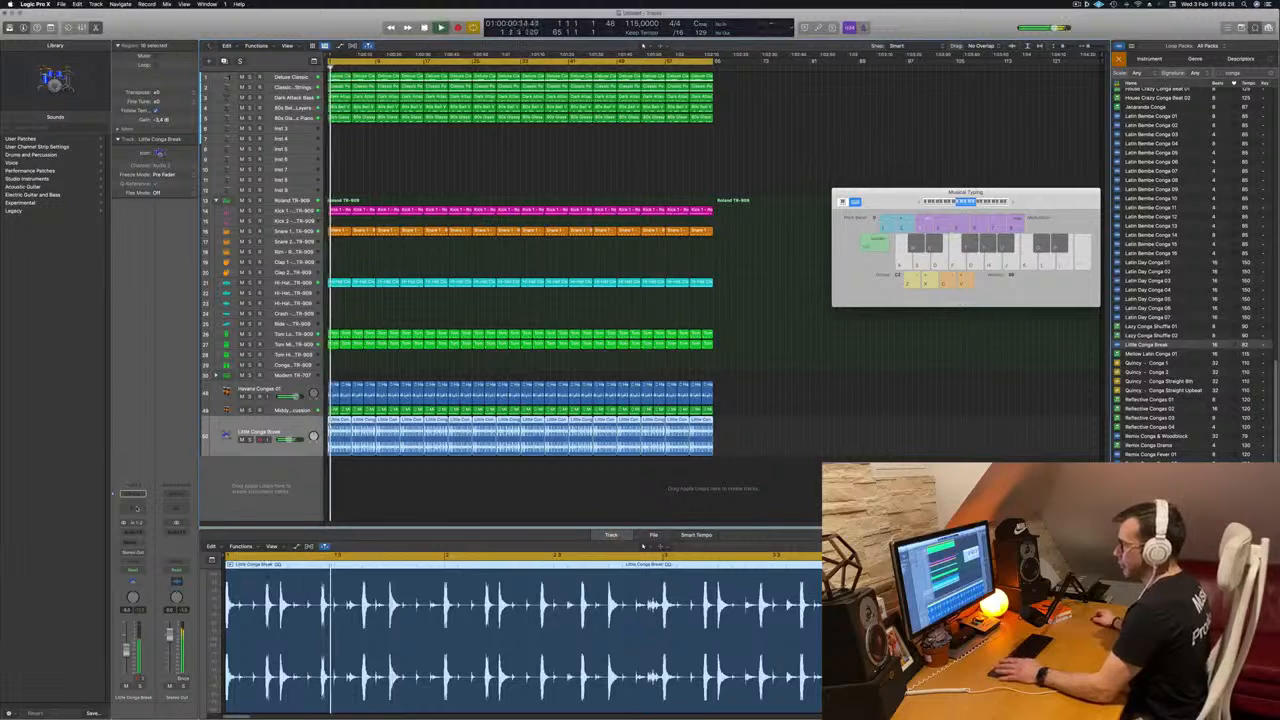
# Step: Add a Channel EQ to the Little Conga Break track with a low cut at 208 Hz, then close its window
pyautogui.click(137, 509)
pyautogui.click(440, 149)
pyautogui.moveTo(442, 197); pyautogui.dragTo(640, 194)
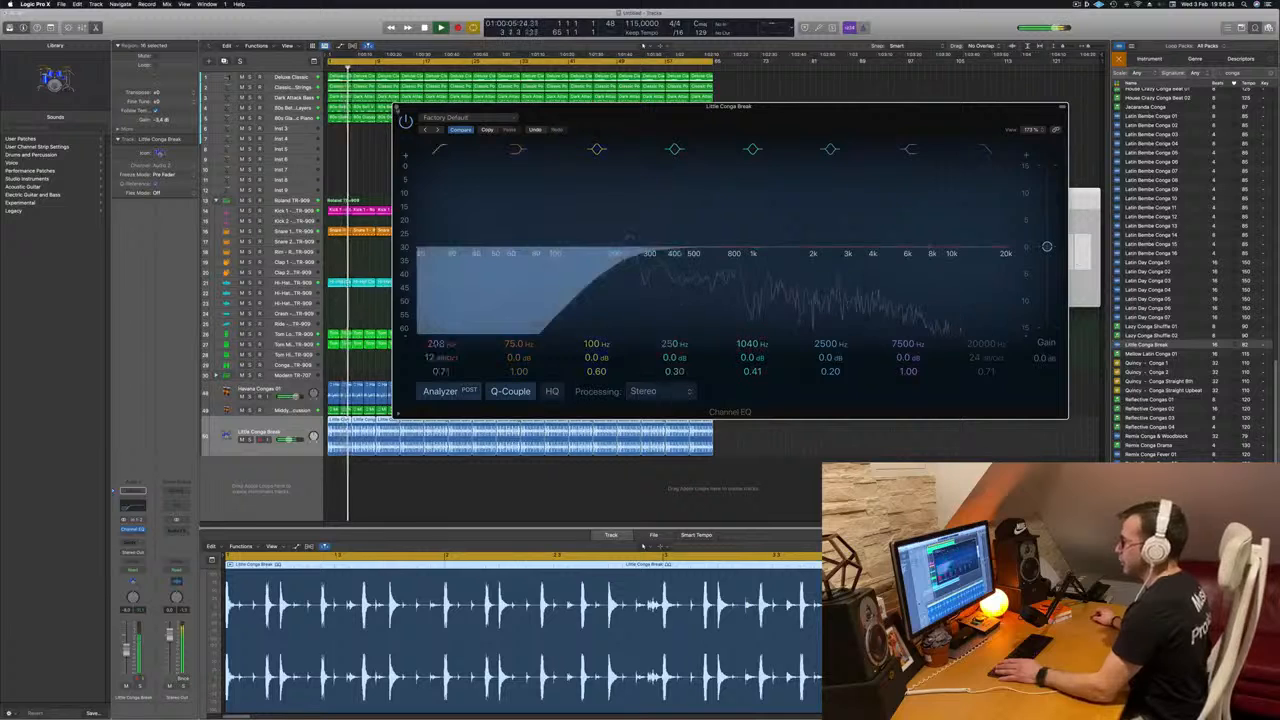
pyautogui.press('super+w')
# Step: Insert a Stereo Delay after the Channel EQ on the Little Conga Break track
pyautogui.press('Return')
pyautogui.press('space')
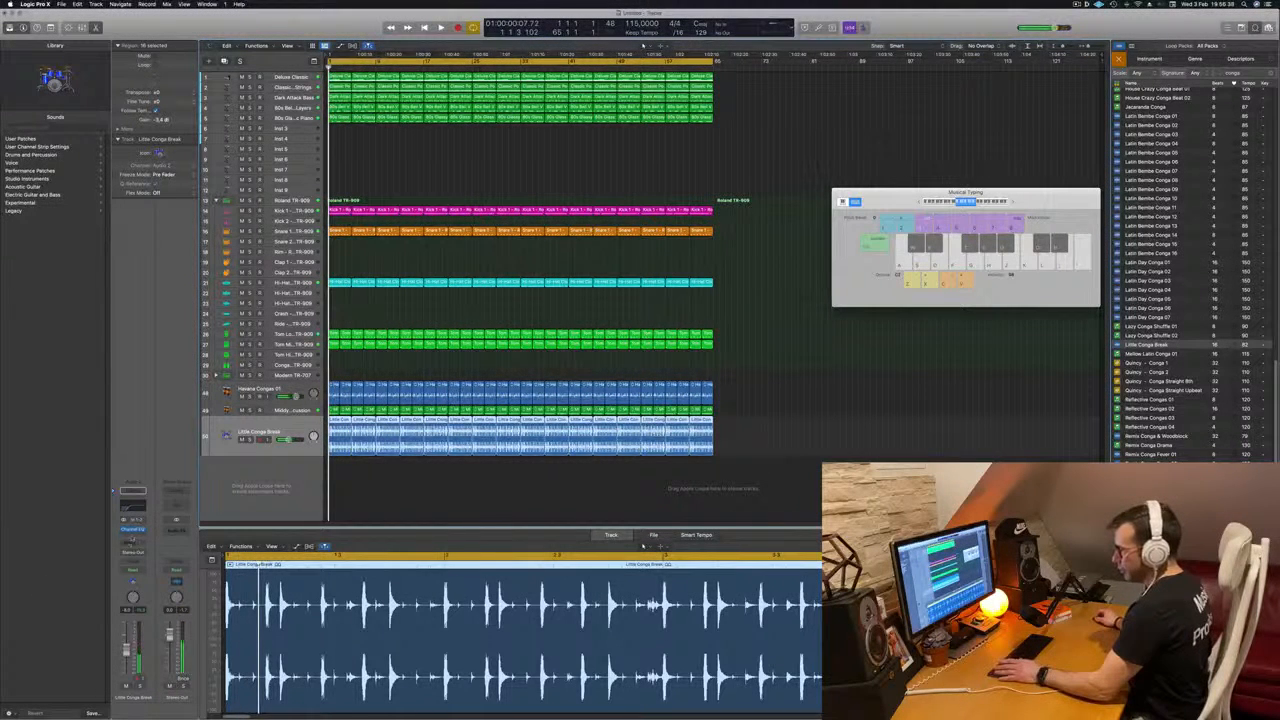
pyautogui.click(132, 537)
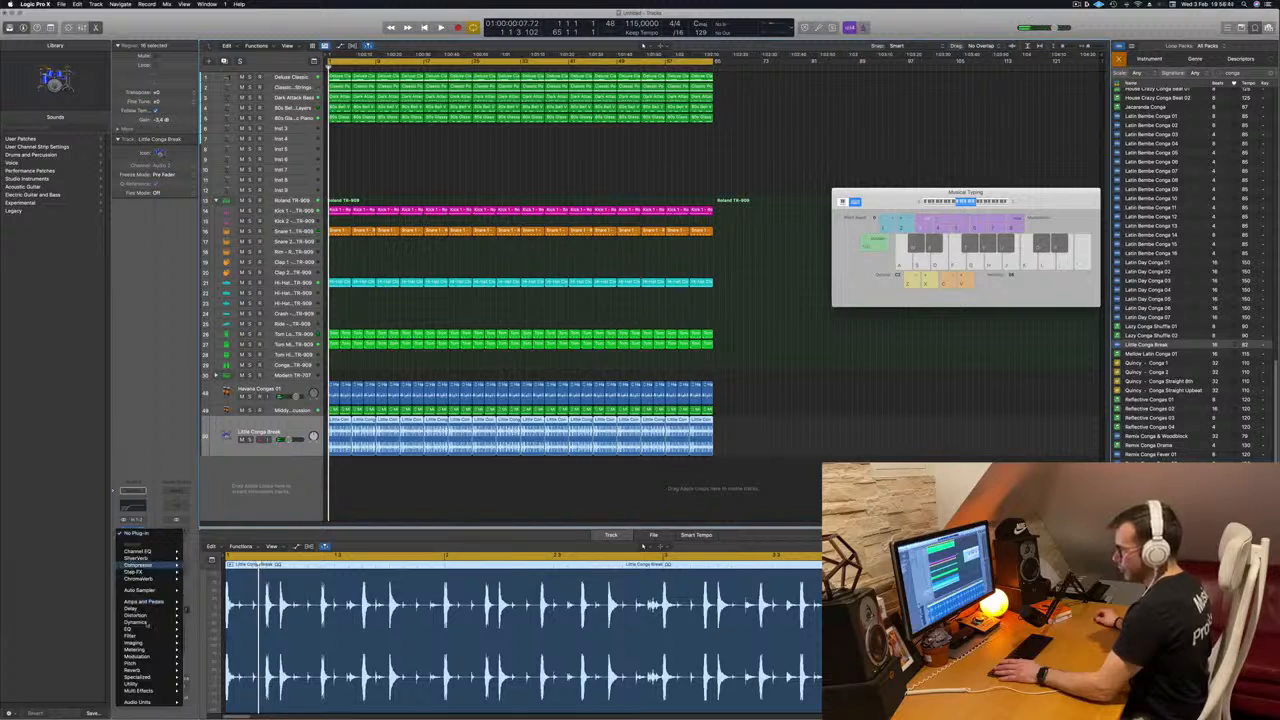
pyautogui.moveTo(140, 608)
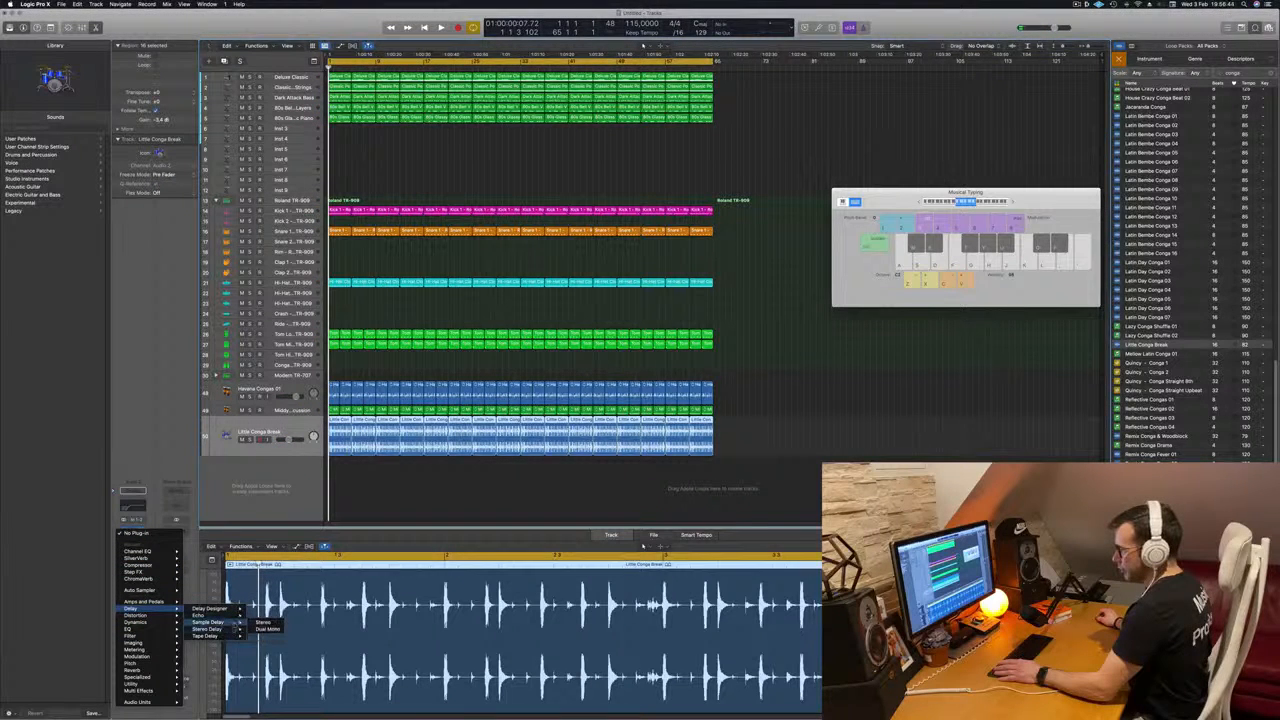
pyautogui.click(262, 629)
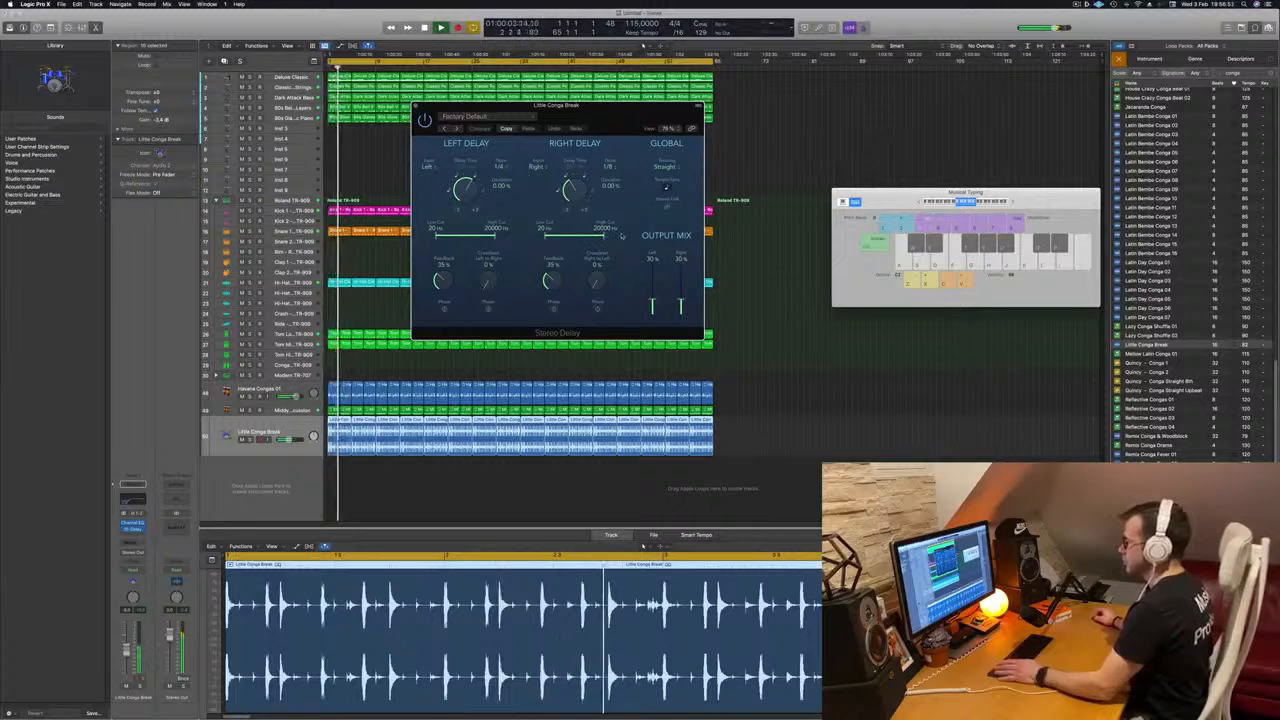
# Step: Try out the Dual 1/8 Note Triplet preset and its neighbouring presets on the Stereo Delay of the Little Conga Break track
pyautogui.moveTo(685, 283)
pyautogui.mouseDown()
pyautogui.moveTo(685, 255)
pyautogui.moveTo(683, 305)
pyautogui.mouseUp()
pyautogui.click(465, 116)
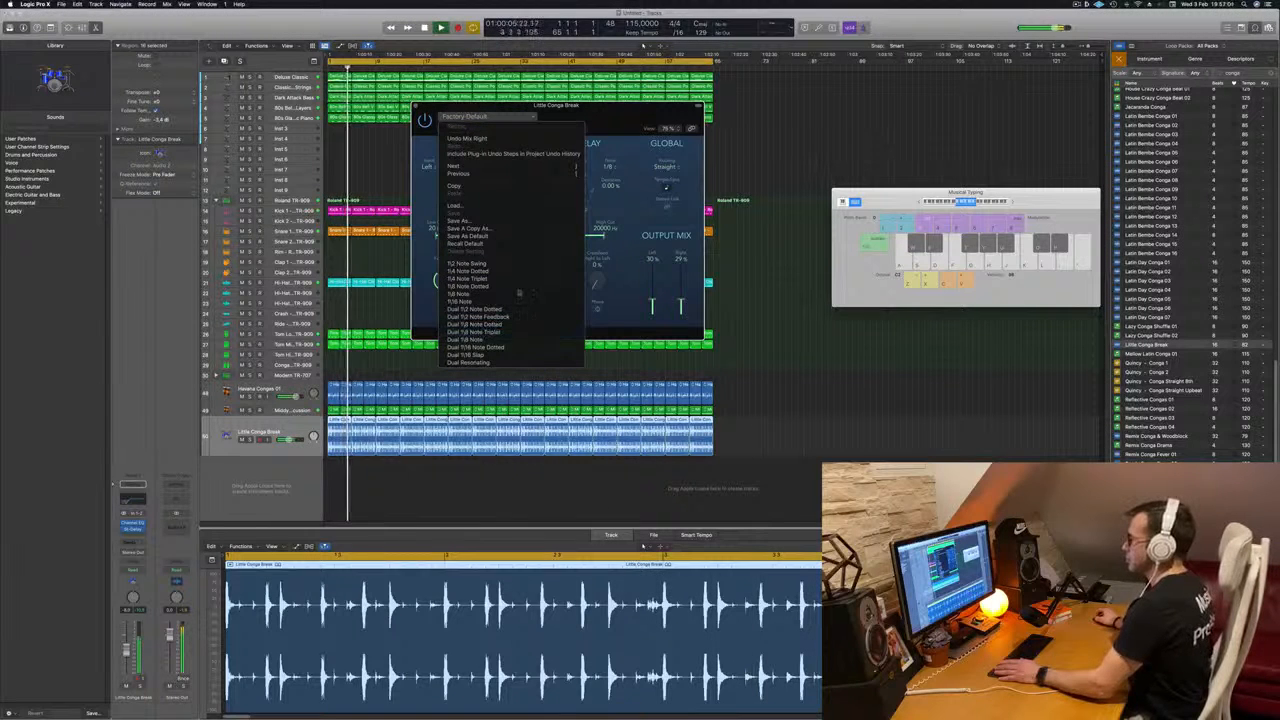
pyautogui.click(478, 332)
pyautogui.moveTo(597, 111); pyautogui.dragTo(523, 123)
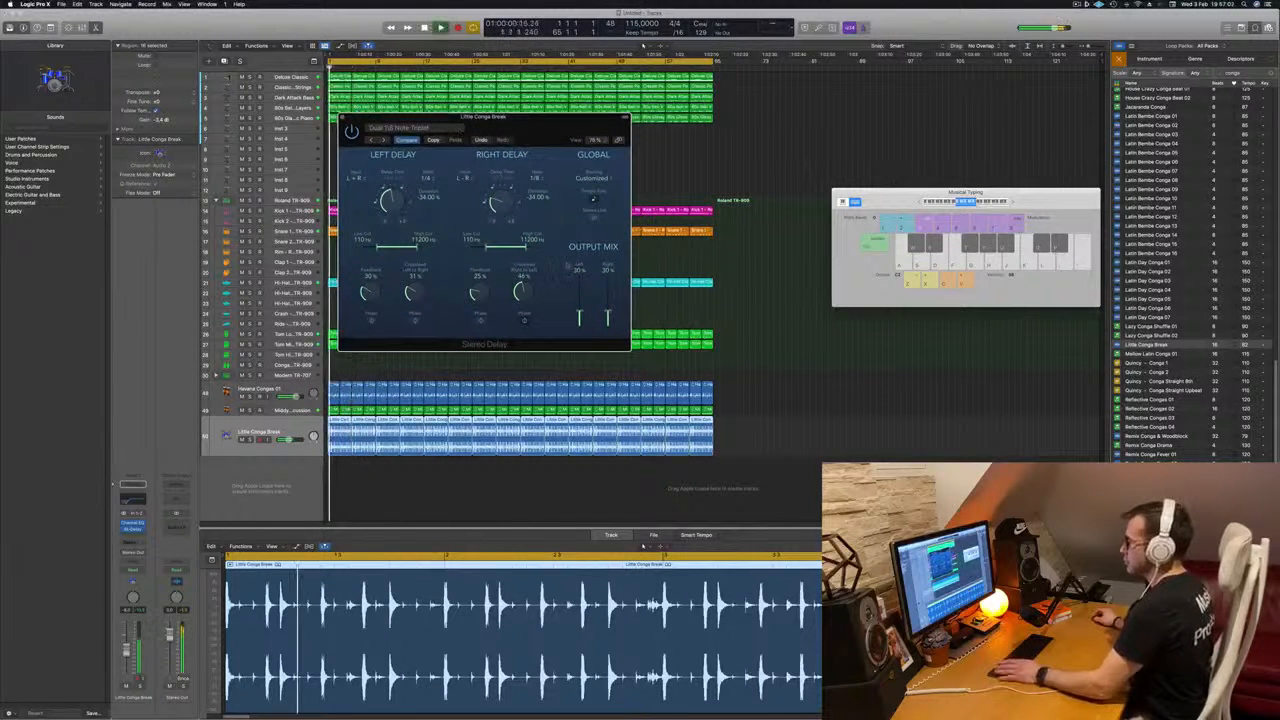
pyautogui.click(369, 141)
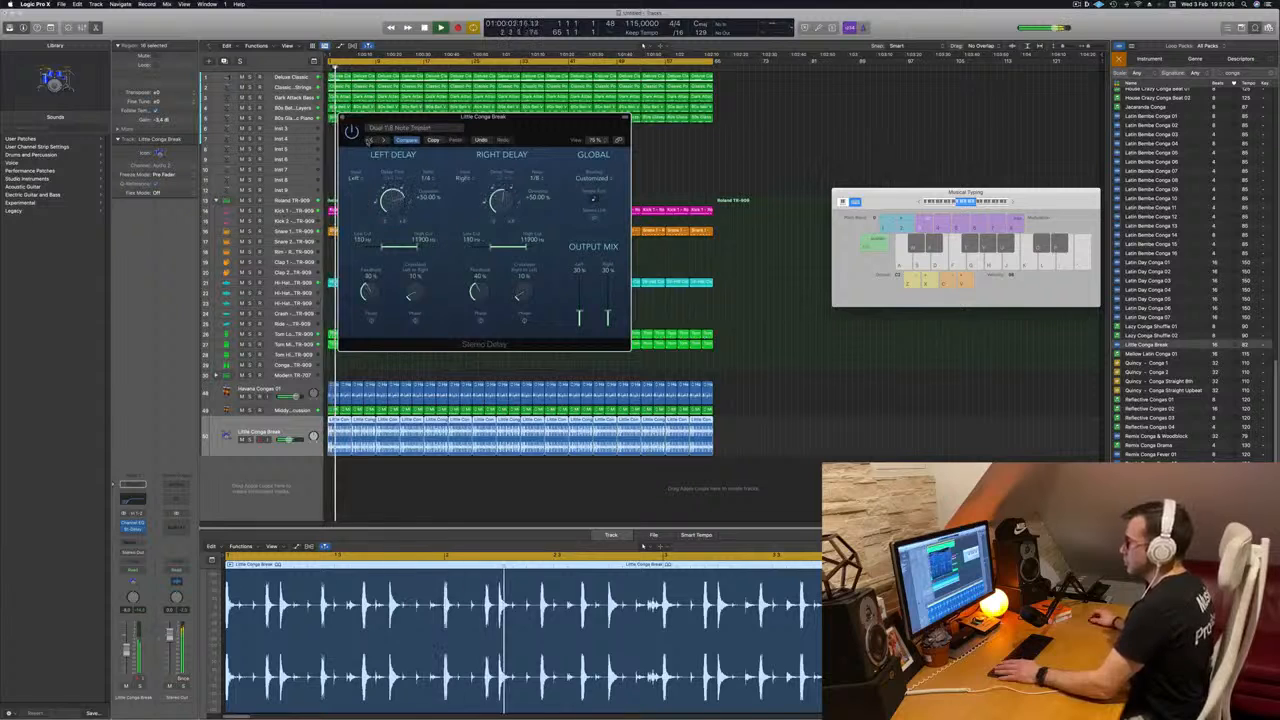
pyautogui.click(369, 141)
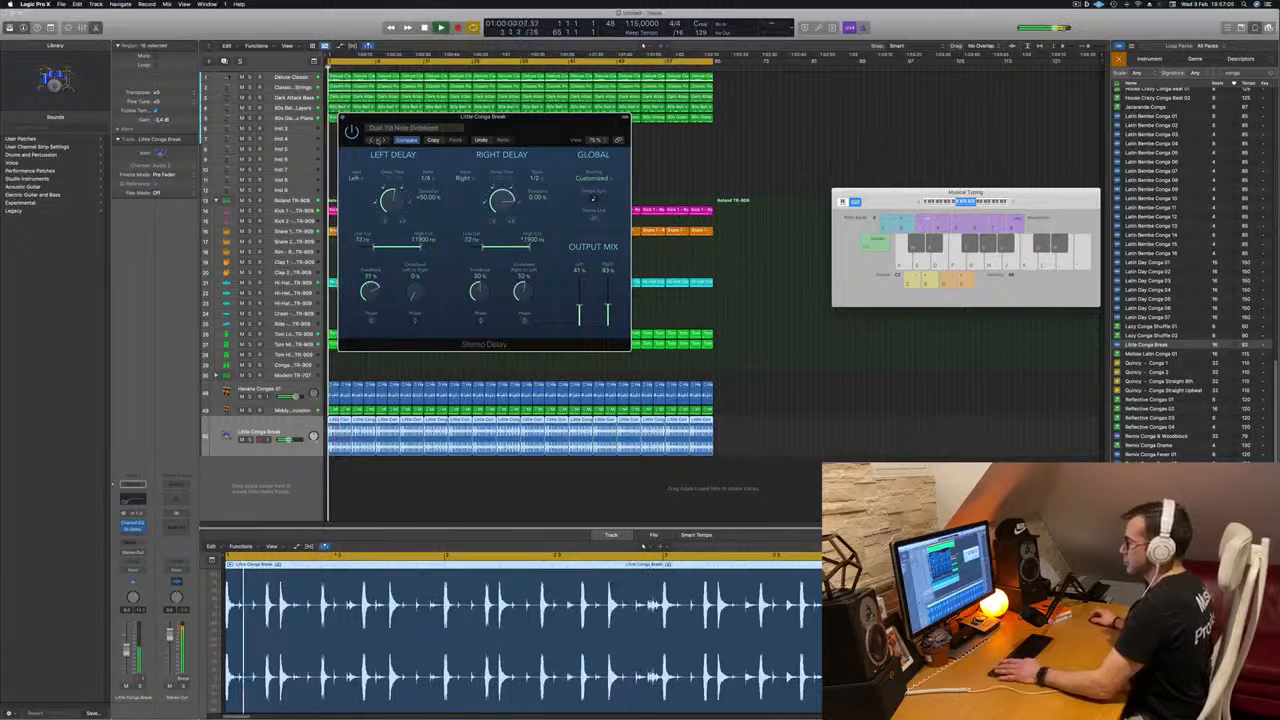
# Step: Load the 1/16 Note preset in the Stereo Delay of the Little Conga Break track
pyautogui.click(414, 128)
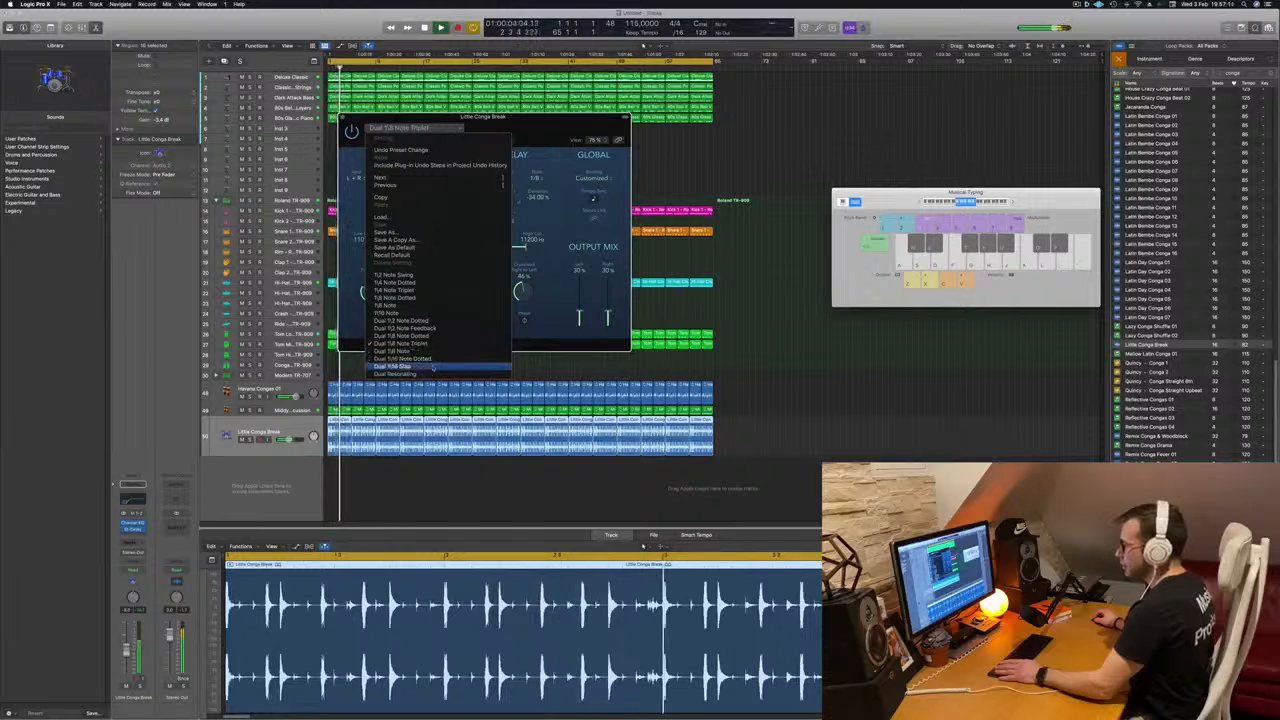
pyautogui.click(400, 312)
pyautogui.moveTo(509, 122); pyautogui.dragTo(594, 128)
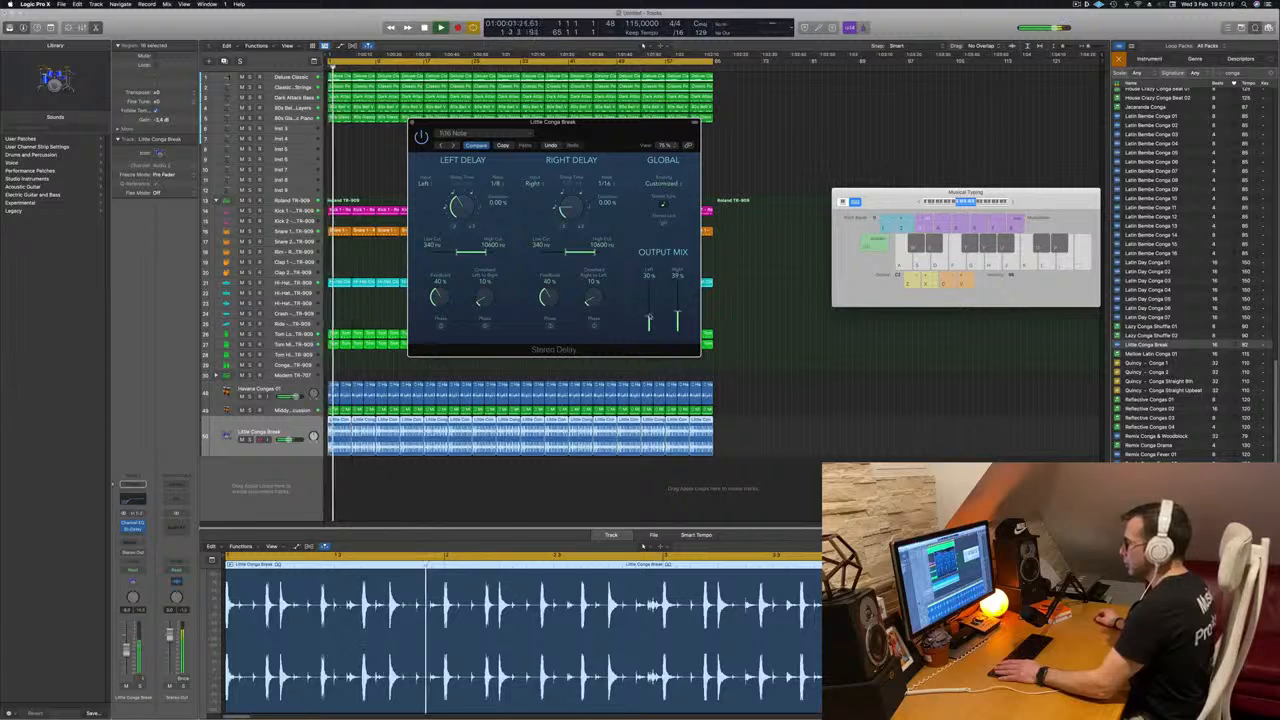
# Step: Listen to the delayed Little Conga Break track in solo, close the Stereo Delay window, and return to the full mix
pyautogui.press('s')
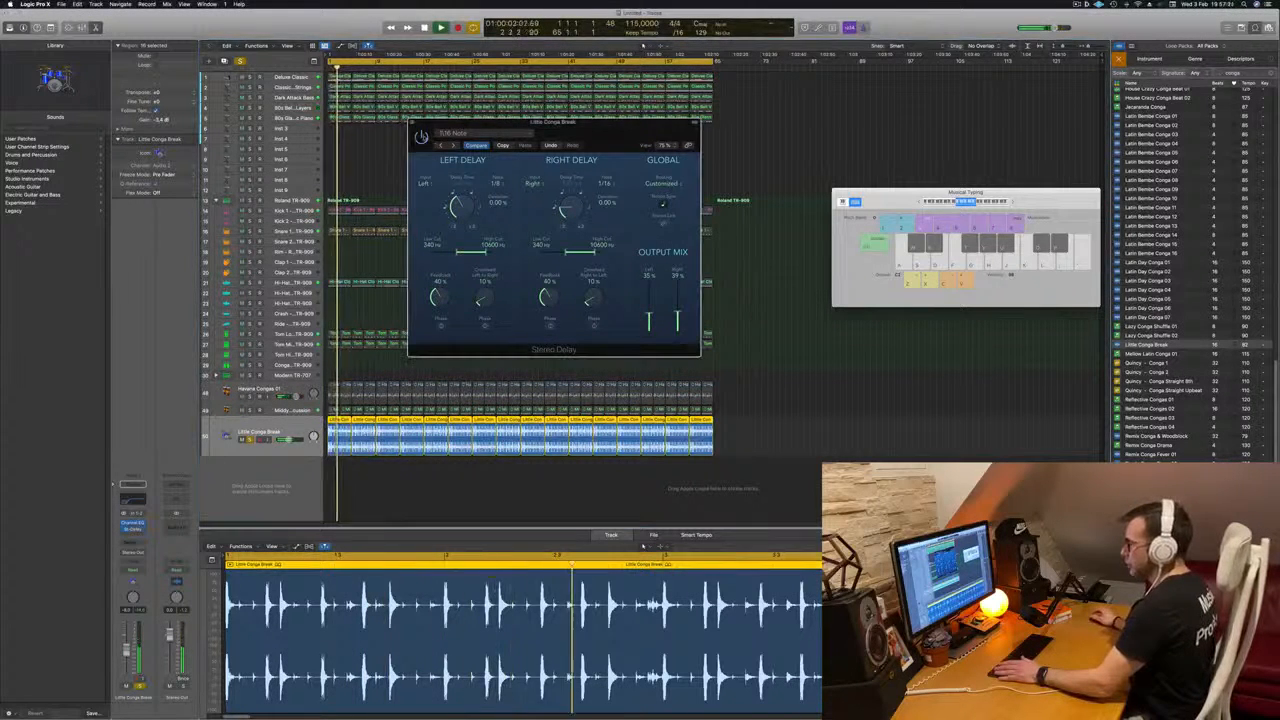
pyautogui.moveTo(607, 134); pyautogui.dragTo(616, 141)
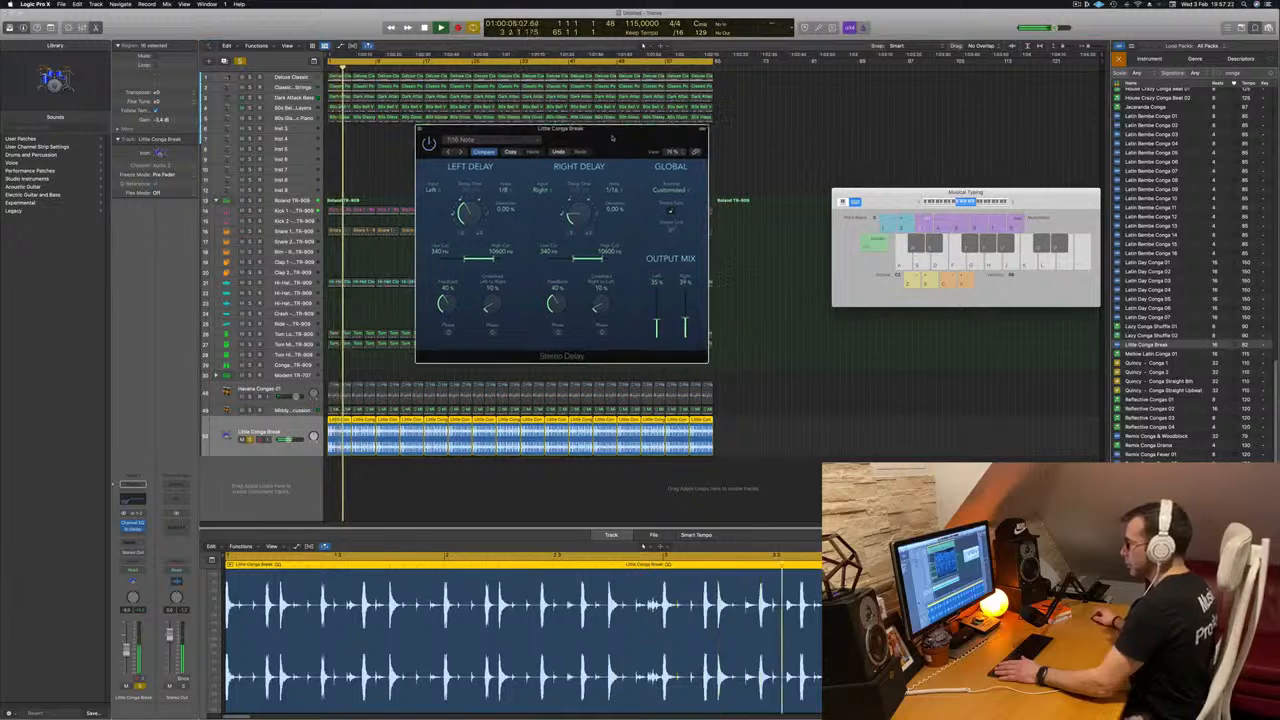
pyautogui.click(421, 131)
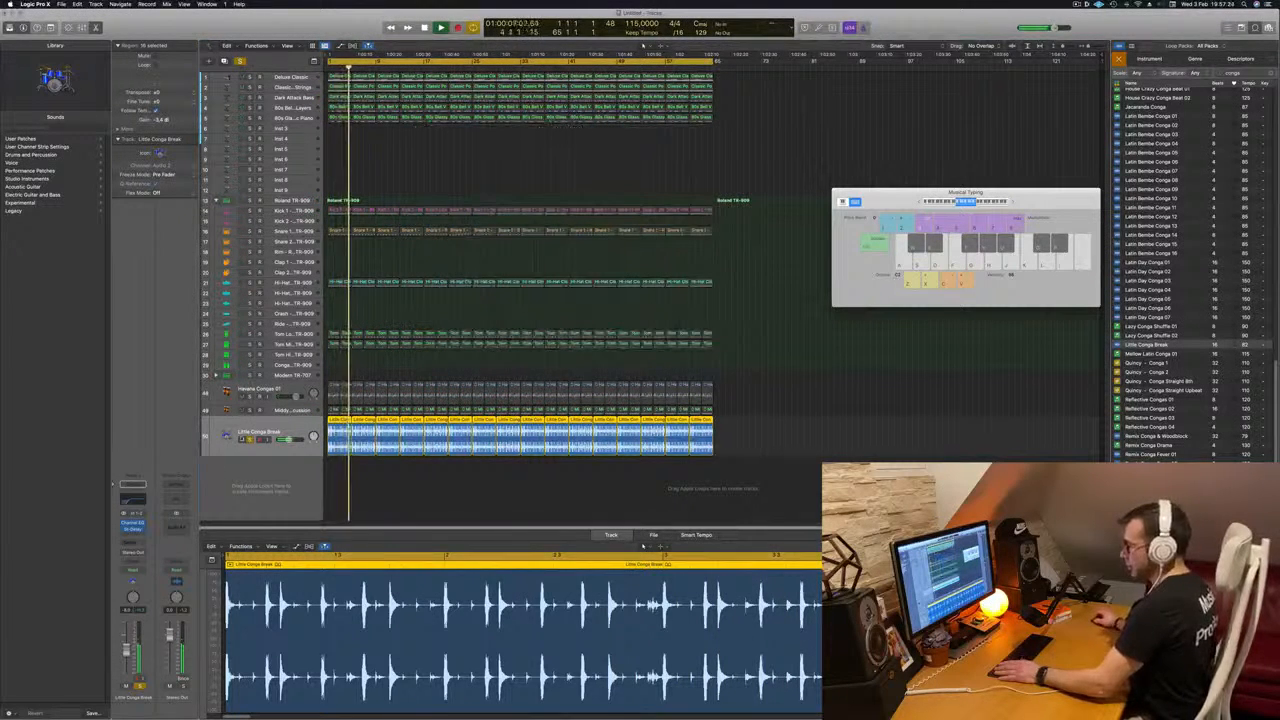
pyautogui.press('s')
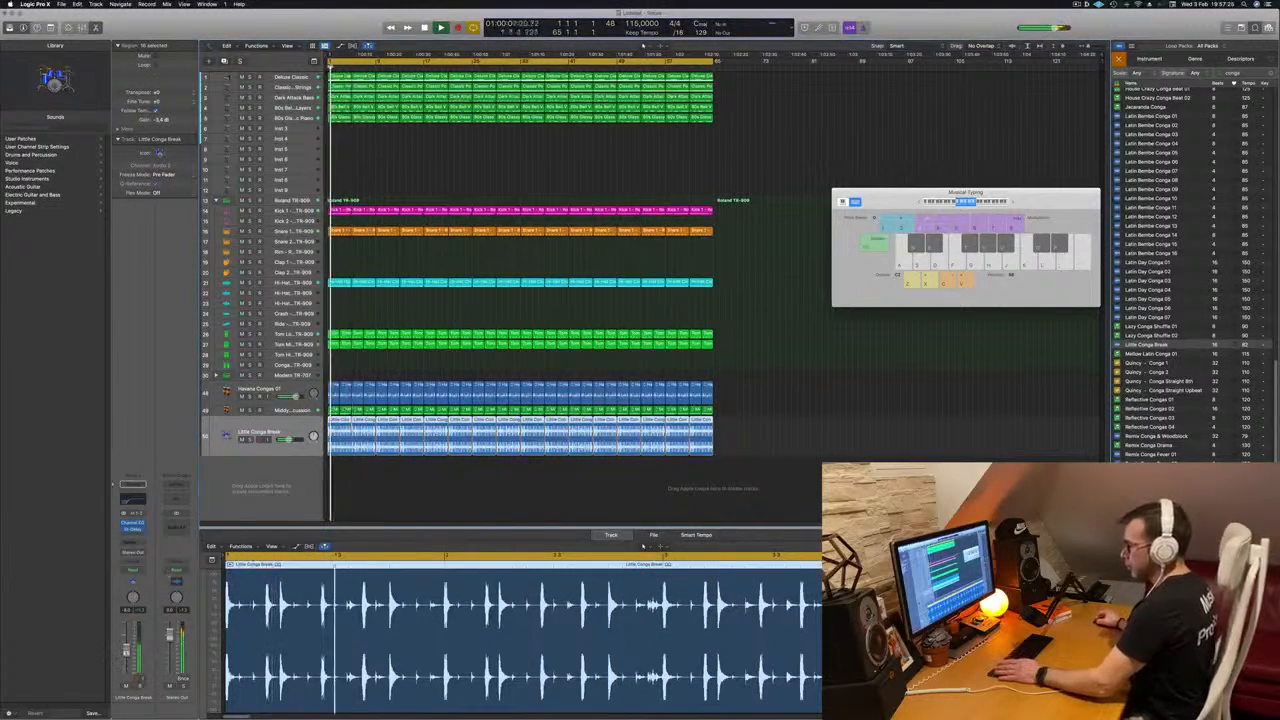
# Step: Select the Classic Pop Analog Strings track and bring up its Alchemy instrument window
pyautogui.click(371, 507)
pyautogui.scroll(-1, 386, 500)
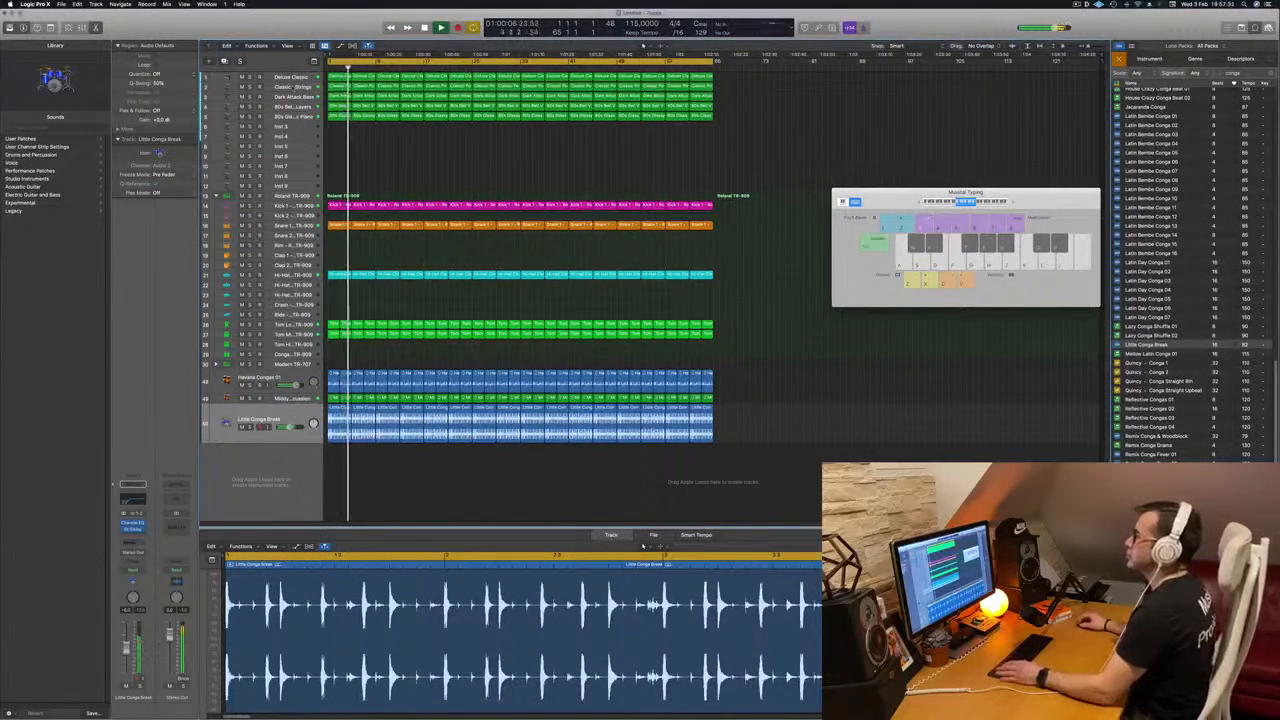
pyautogui.click(292, 87)
pyautogui.press('Return')
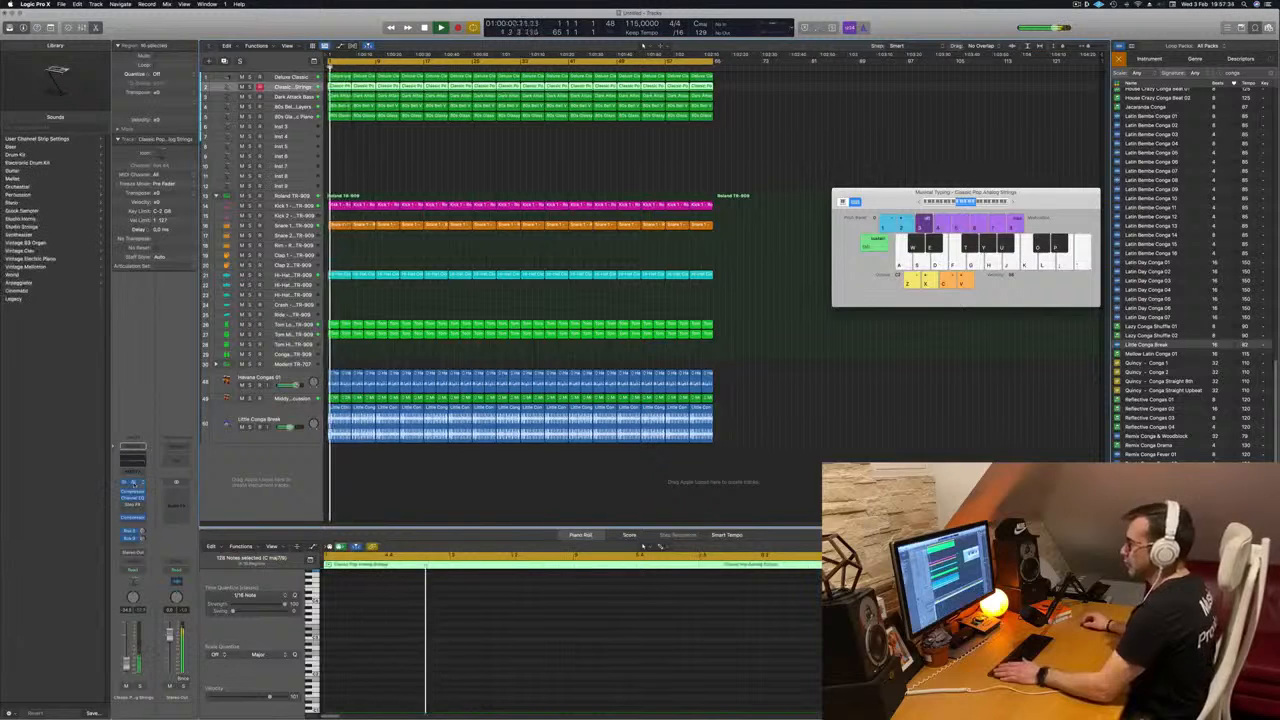
pyautogui.press('v')
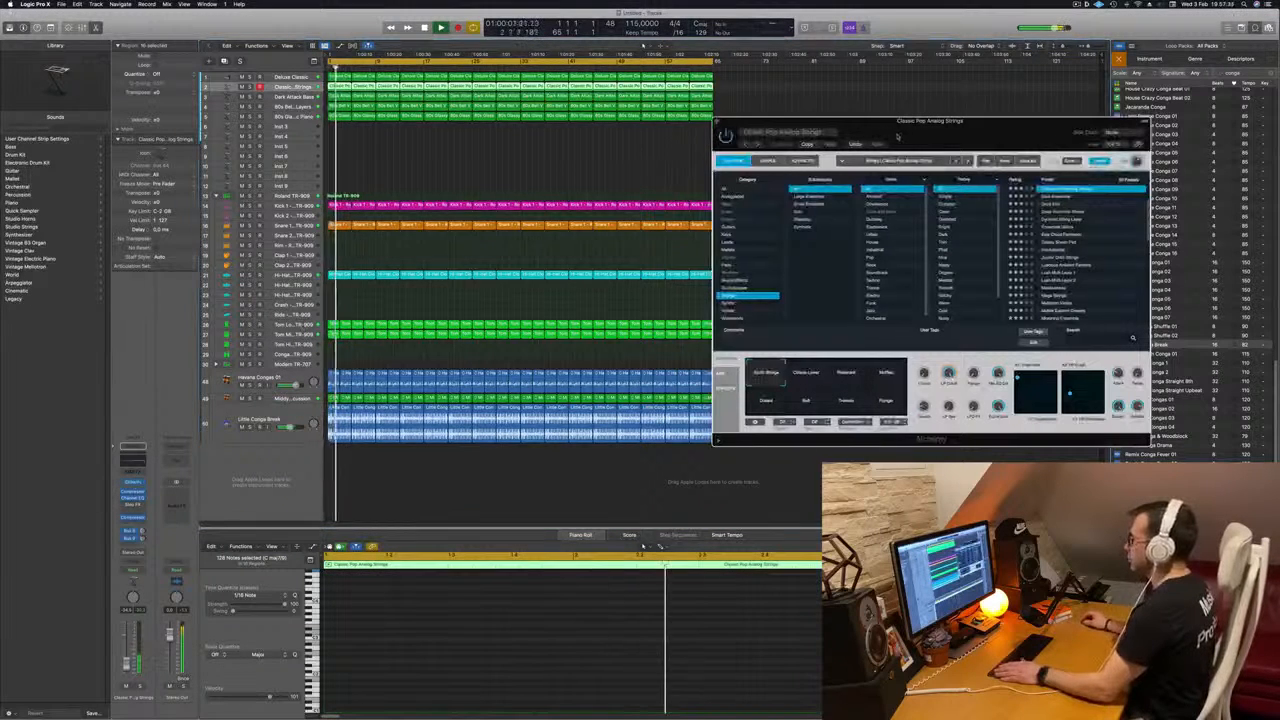
pyautogui.moveTo(903, 136); pyautogui.dragTo(885, 136)
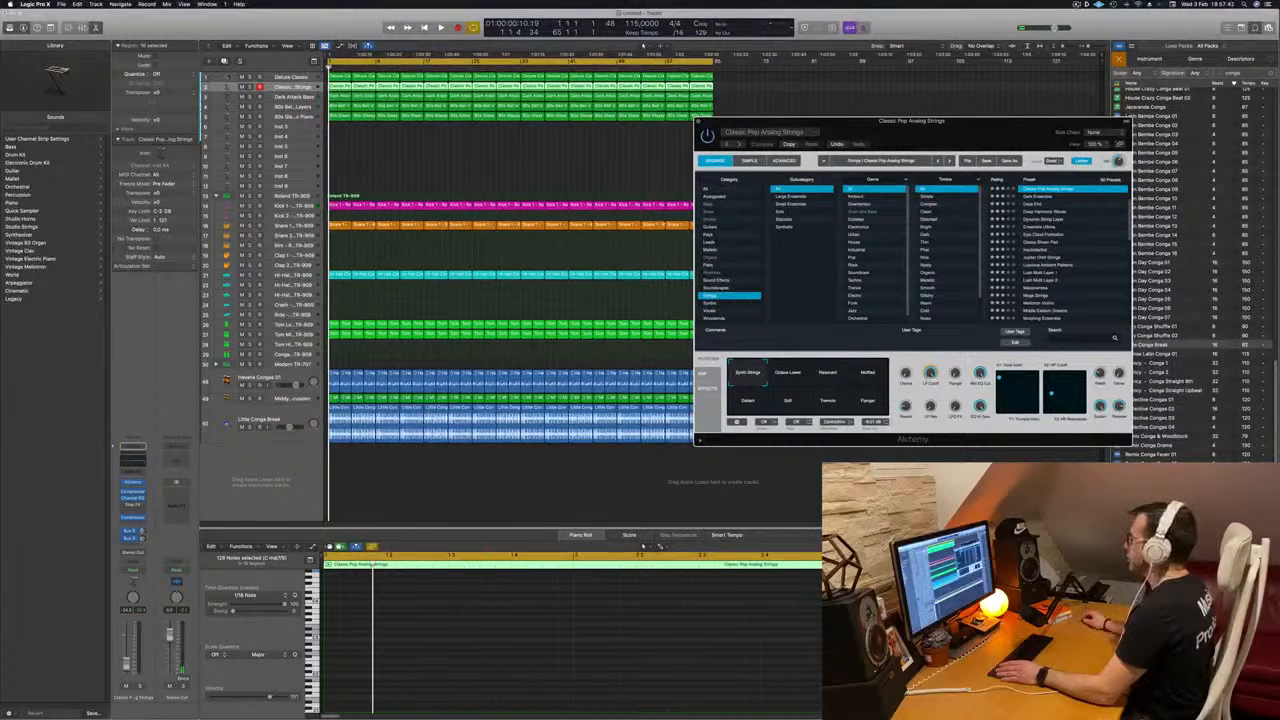
# Step: Show the toolbar above the Tracks area
pyautogui.click(1077, 5)
pyautogui.click(311, 26)
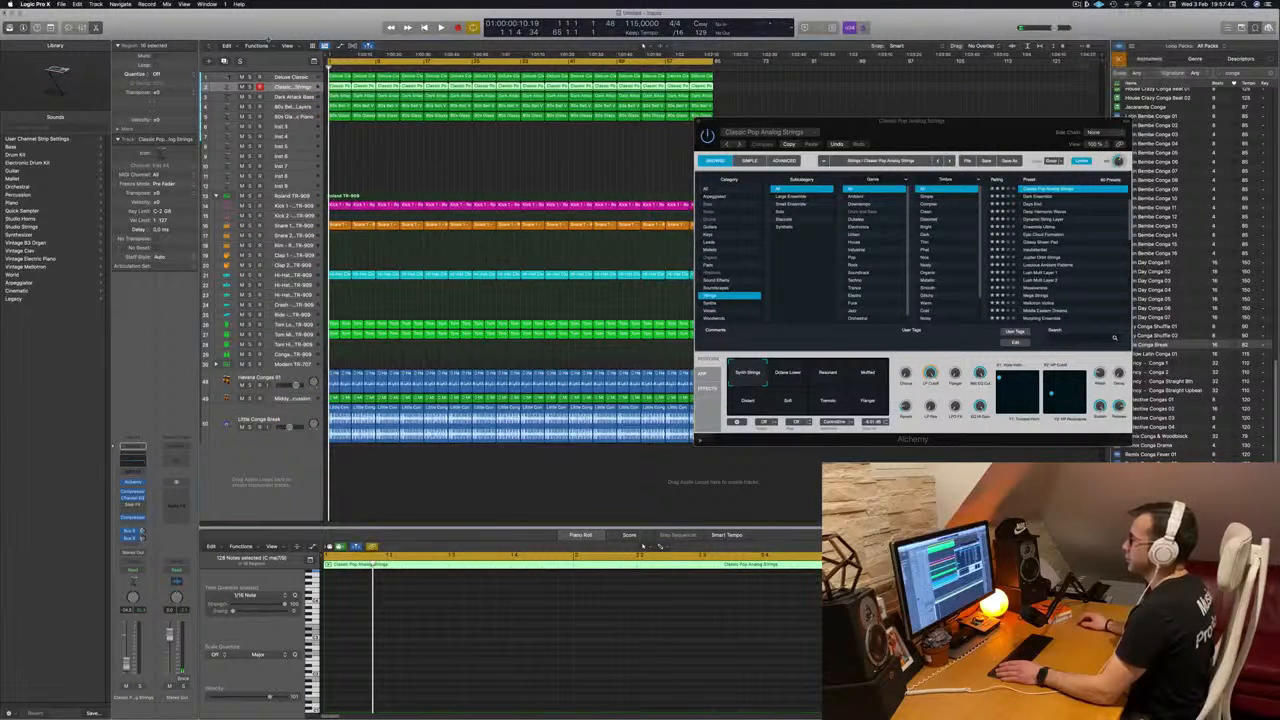
pyautogui.click(50, 28)
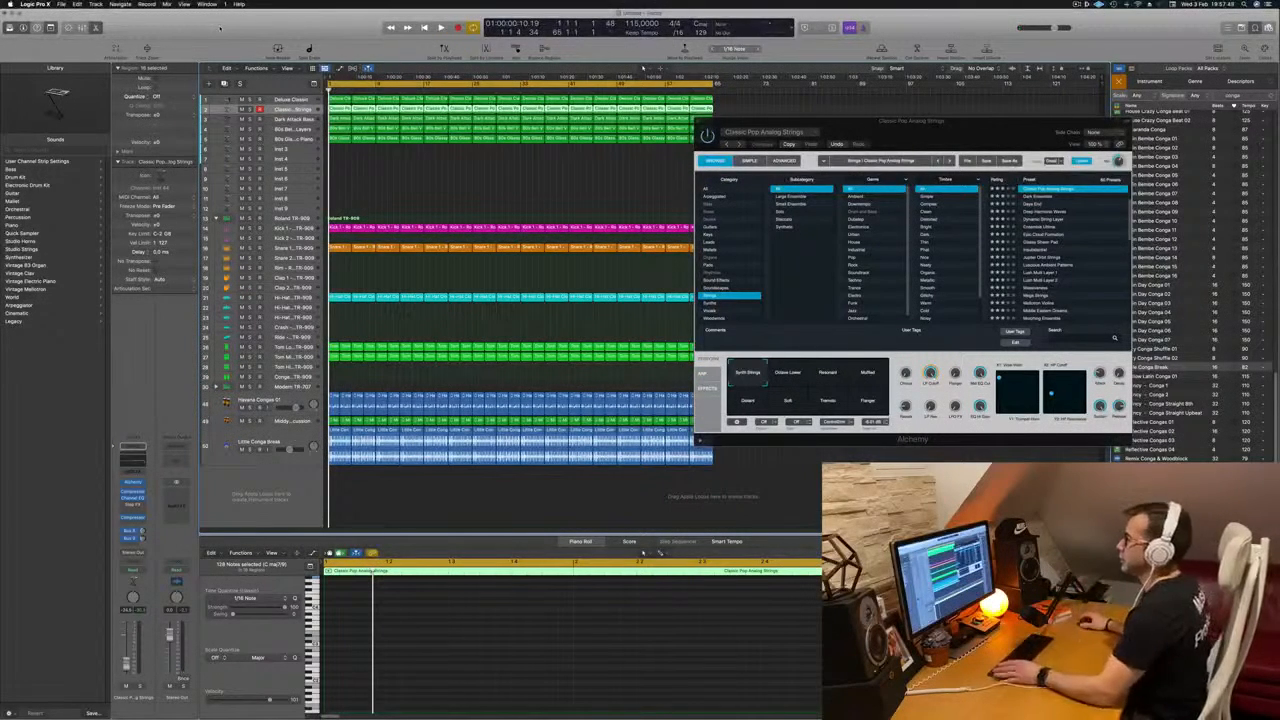
# Step: Set the Classic Pop Analog Strings track's automation mode to Touch and adjust Alchemy's LP Cutoff to create its automation
pyautogui.press('space')
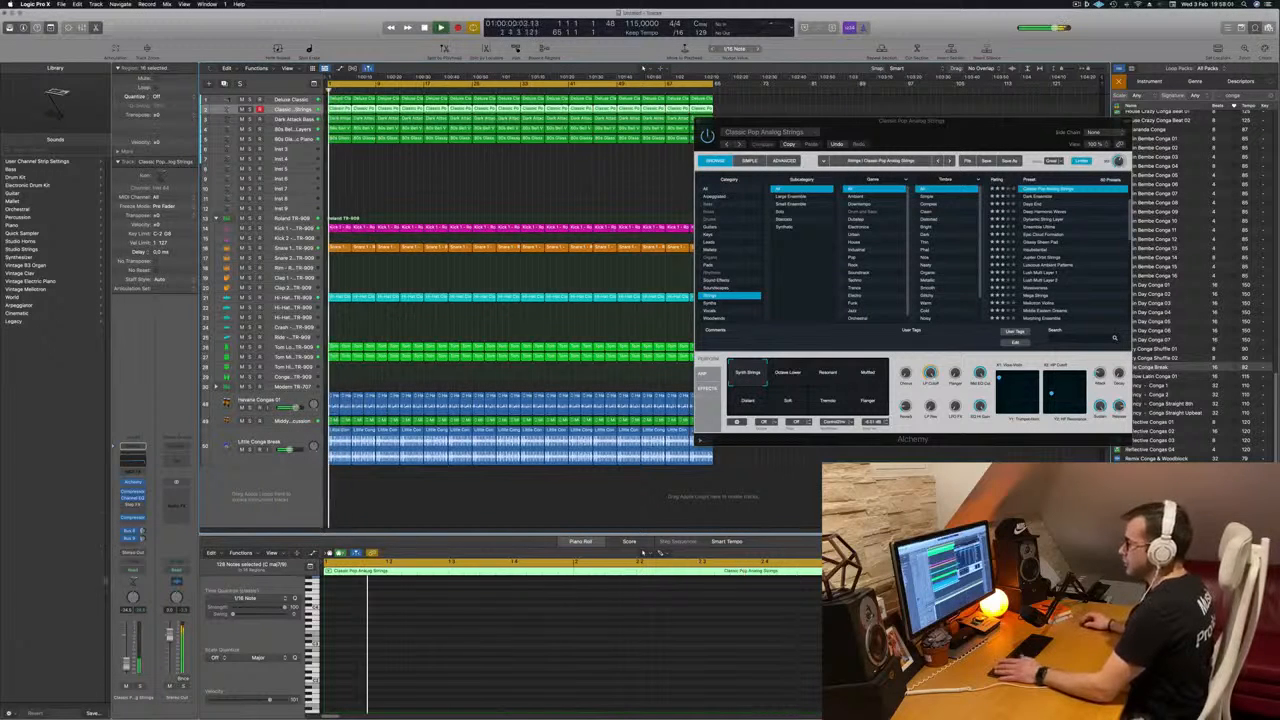
pyautogui.click(134, 570)
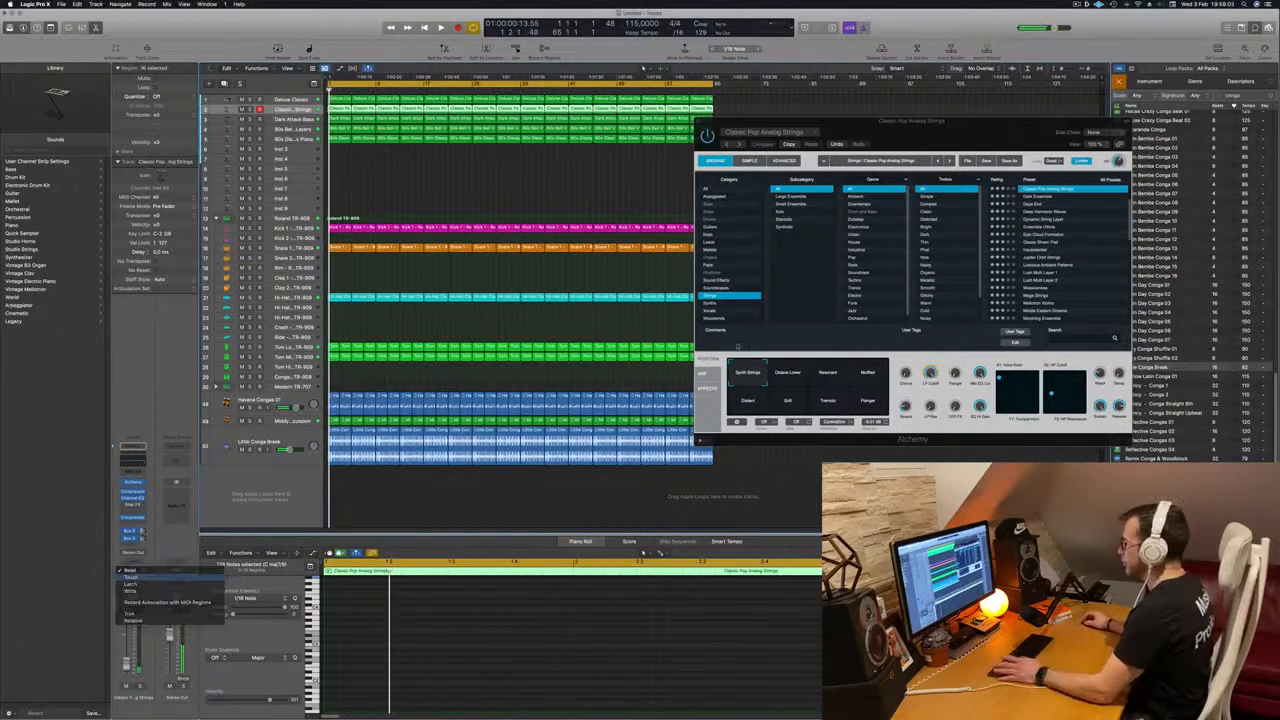
pyautogui.click(148, 582)
pyautogui.moveTo(934, 379); pyautogui.dragTo(933, 394)
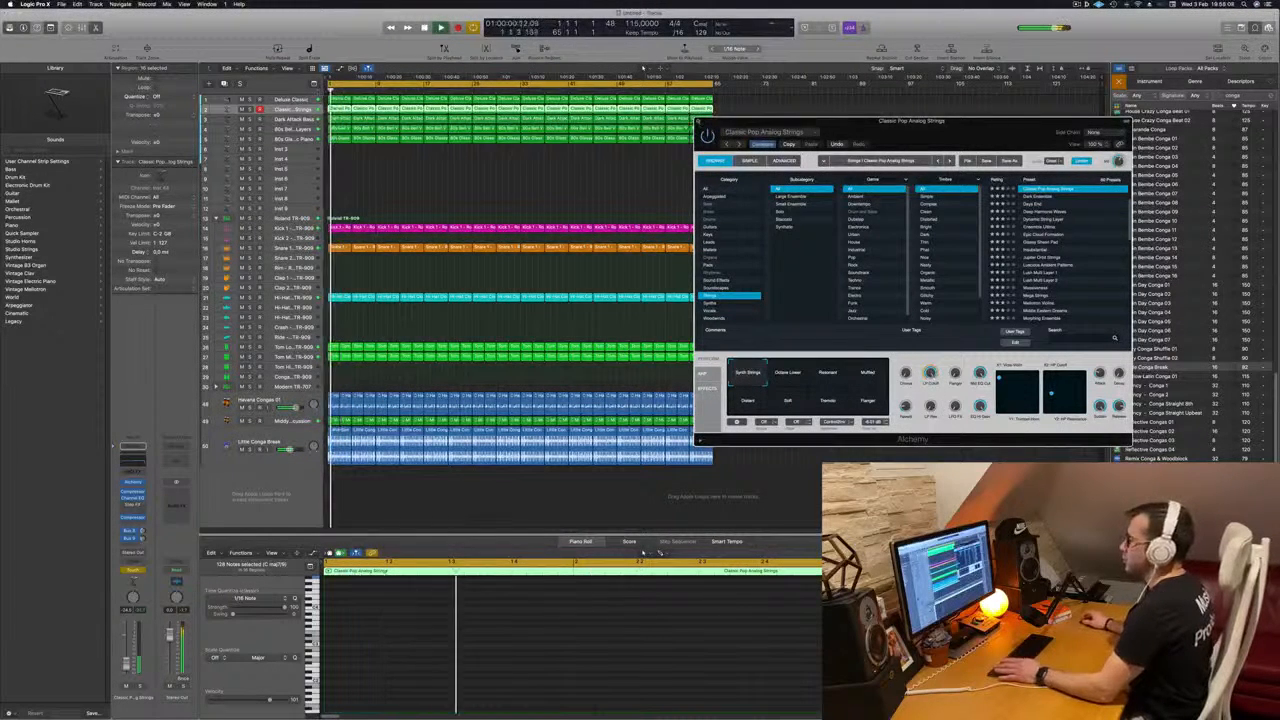
# Step: Hide Musical Typing, show the tracks' automation, and set the Classic Pop Analog Strings track back to Read mode
pyautogui.press('super+k')
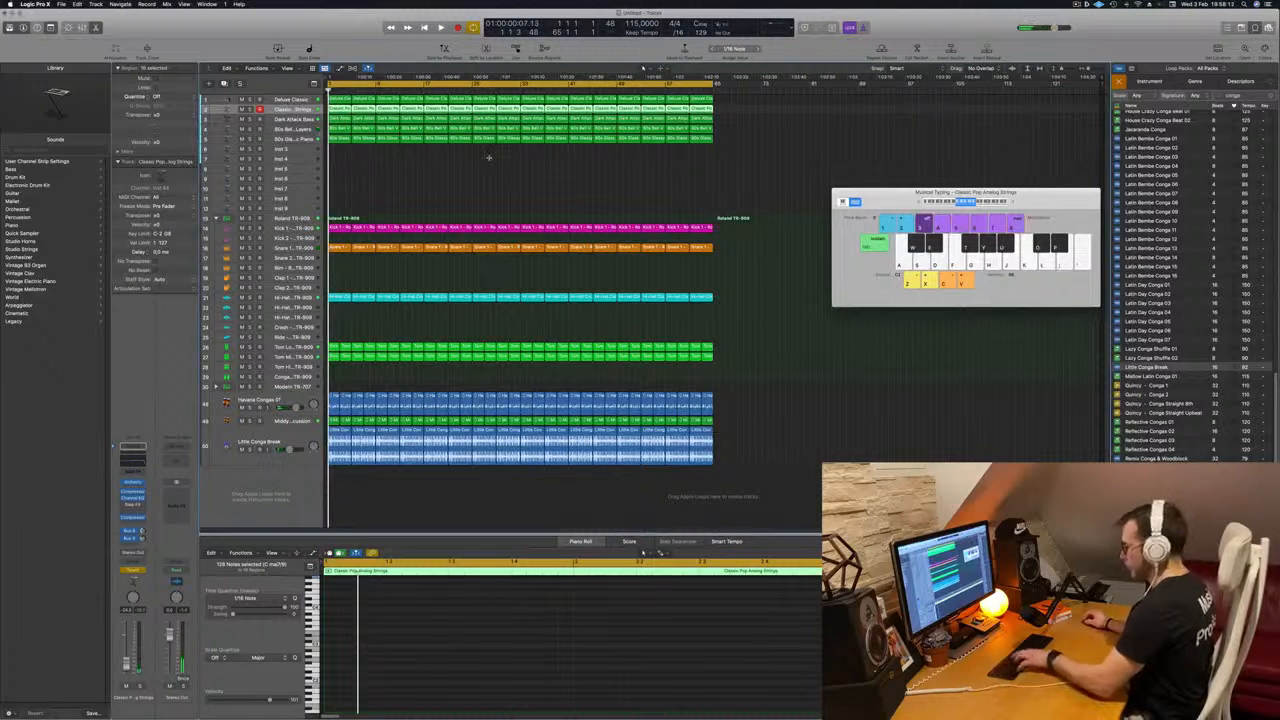
pyautogui.press('super+k')
pyautogui.press('a')
pyautogui.press('space')
pyautogui.click(249, 132)
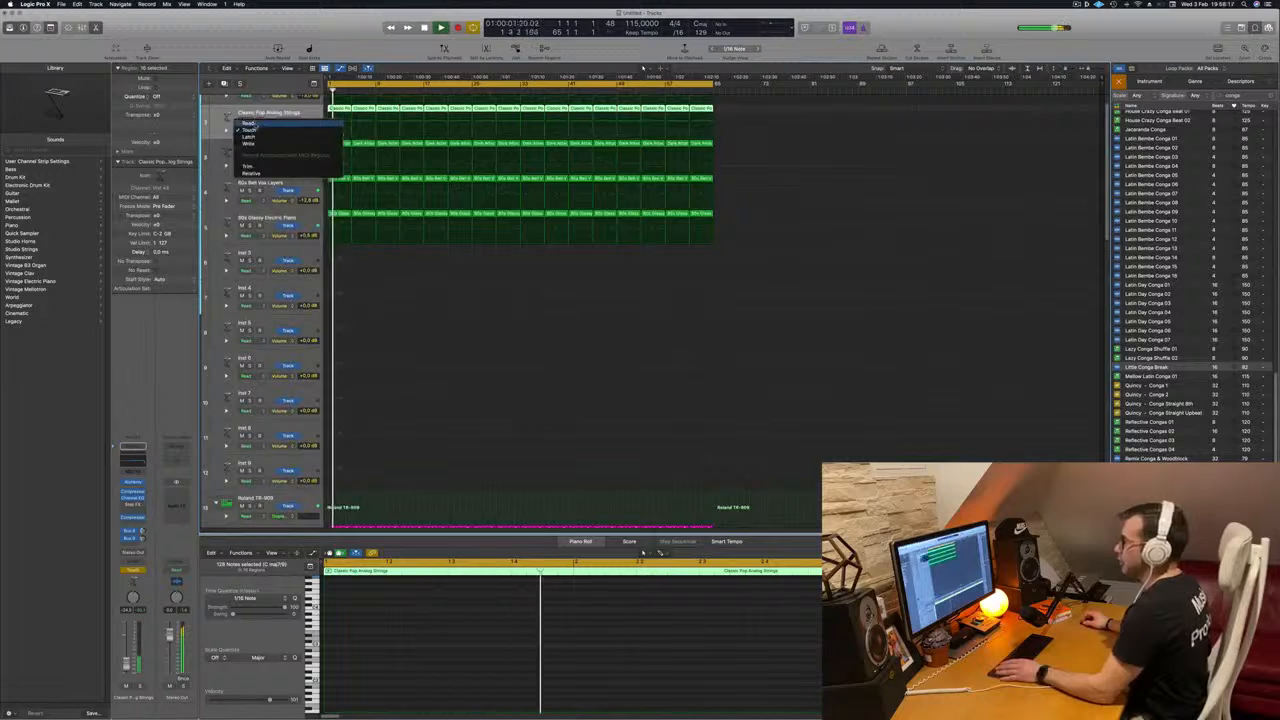
pyautogui.click(250, 124)
pyautogui.click(329, 132)
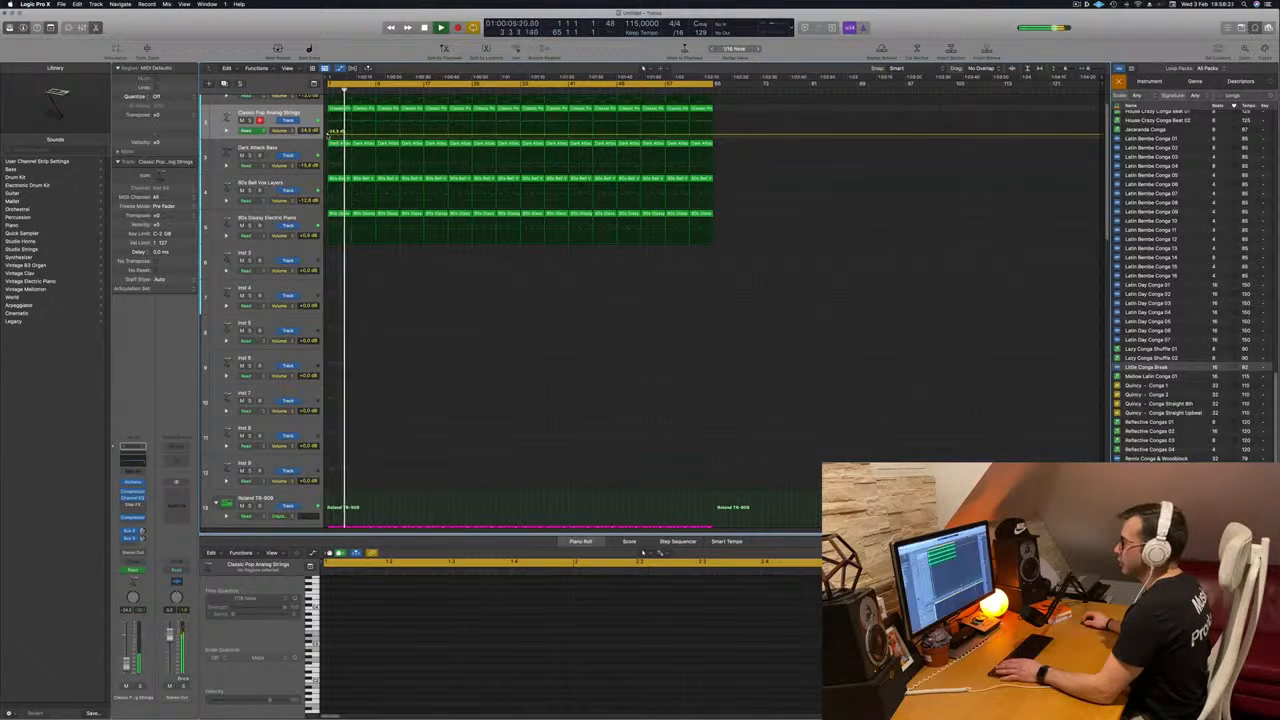
# Step: Display the Alchemy LP Cutoff automation on the Classic Pop Analog Strings track, then add a point around bar 9 and lower it
pyautogui.click(292, 131)
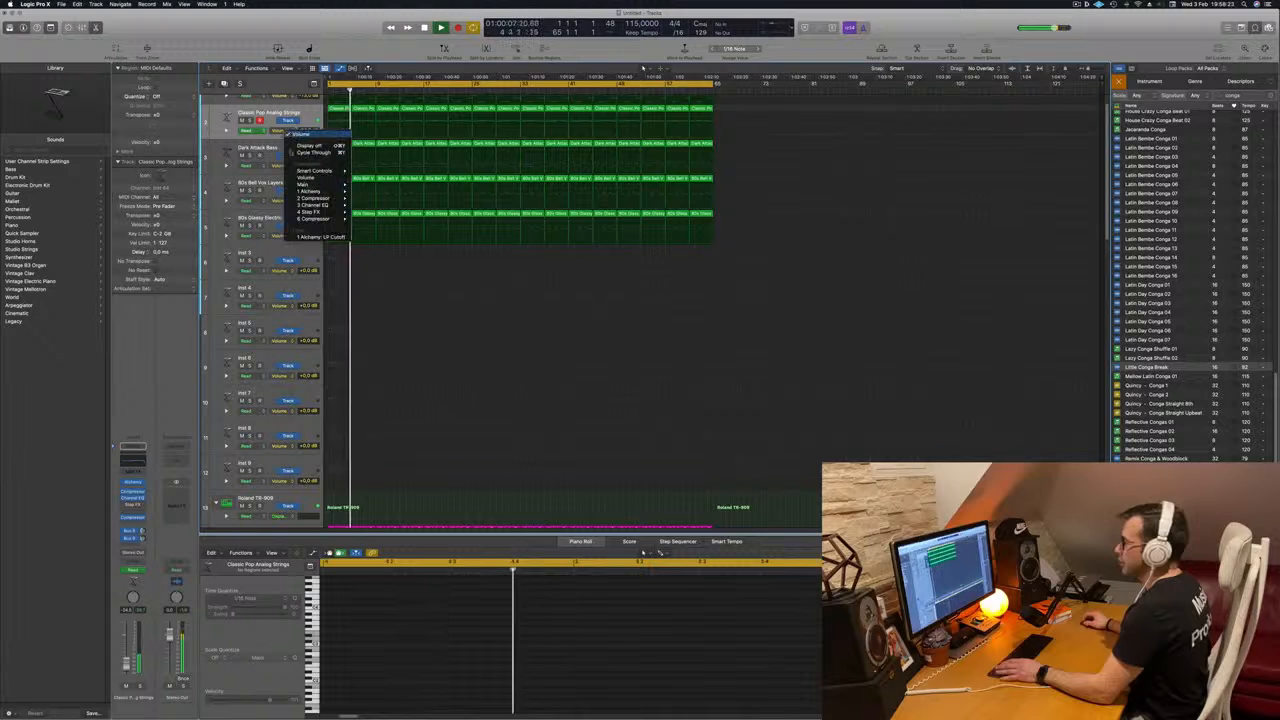
pyautogui.click(318, 236)
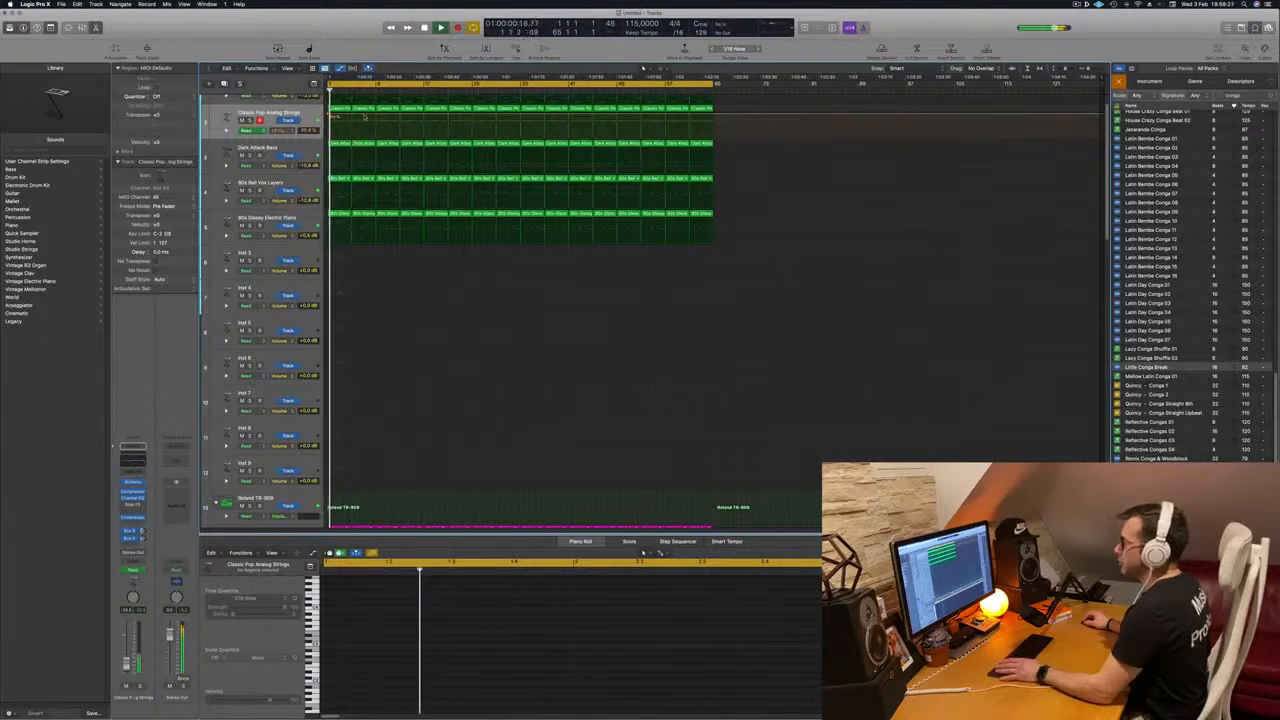
pyautogui.click(375, 114)
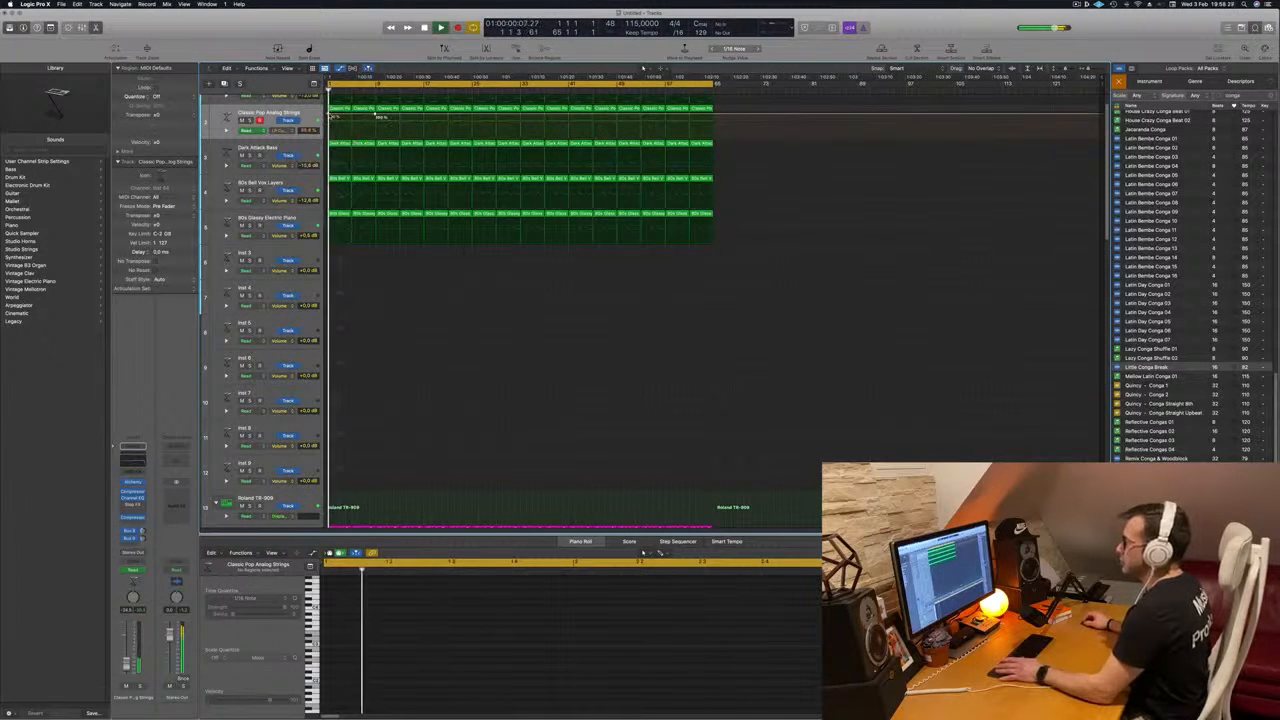
pyautogui.moveTo(375, 115); pyautogui.dragTo(376, 127)
pyautogui.scroll(3, 371, 137)
pyautogui.press('Return')
# Step: Delete the first three regions on both the 80s Bell Vox Layers and 80s Glassy Electric Piano tracks
pyautogui.click(308, 244)
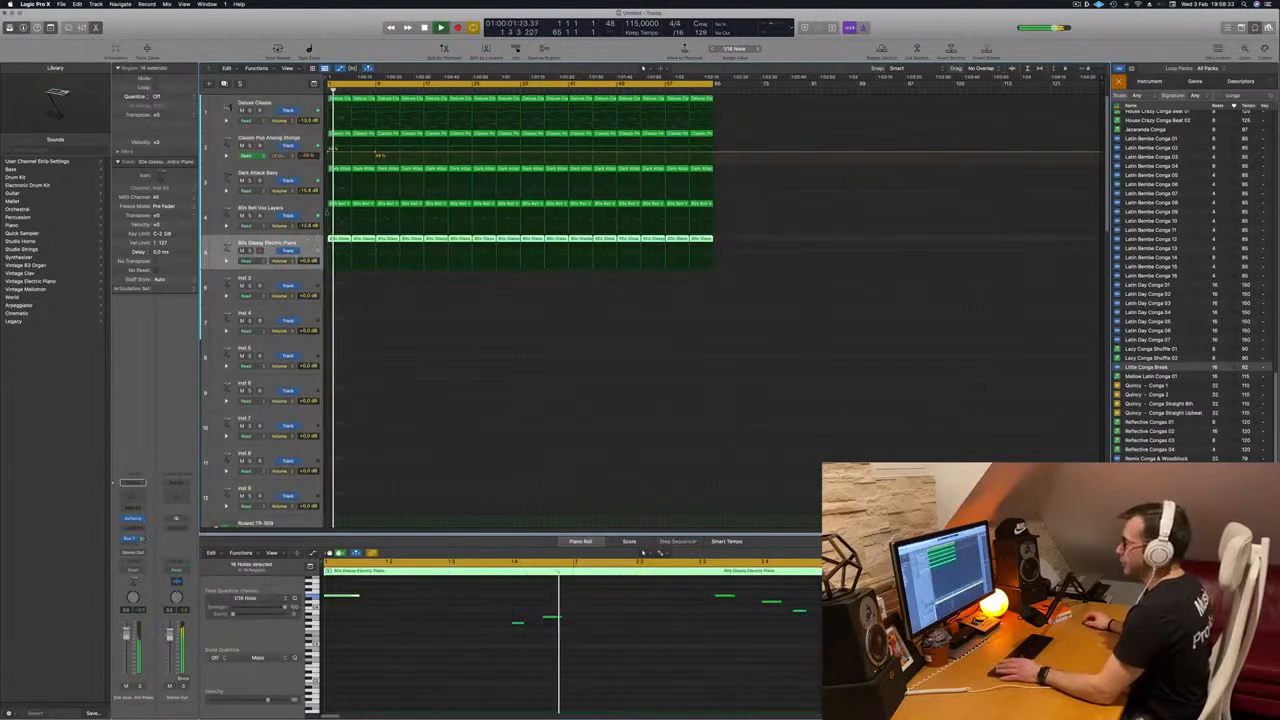
pyautogui.press('space')
pyautogui.click(340, 205)
pyautogui.press('Delete')
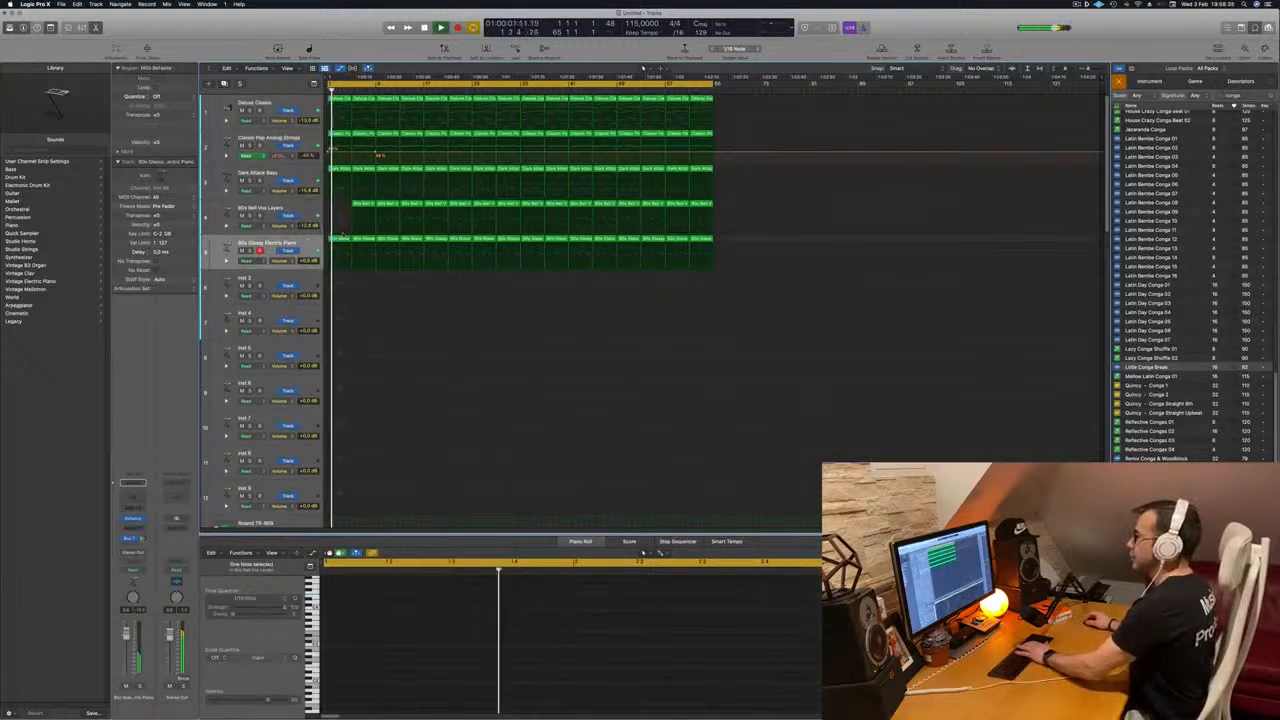
pyautogui.click(345, 240)
pyautogui.press('Delete')
pyautogui.click(364, 204)
pyautogui.press('Delete')
pyautogui.click(366, 239)
pyautogui.press('Delete')
pyautogui.click(394, 204)
pyautogui.press('Delete')
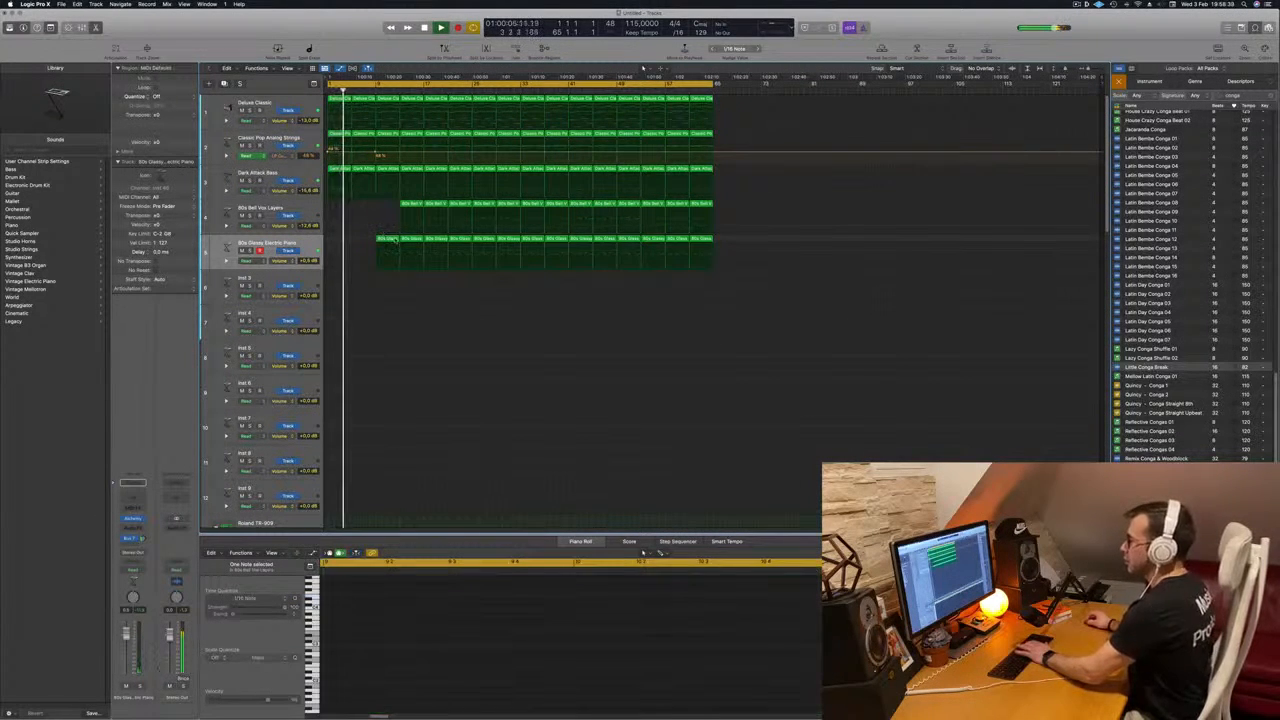
pyautogui.click(393, 238)
pyautogui.press('Delete')
# Step: Delete the first two regions on the Dark Attack Bass track
pyautogui.click(340, 170)
pyautogui.press('Delete')
pyautogui.click(366, 169)
pyautogui.press('Delete')
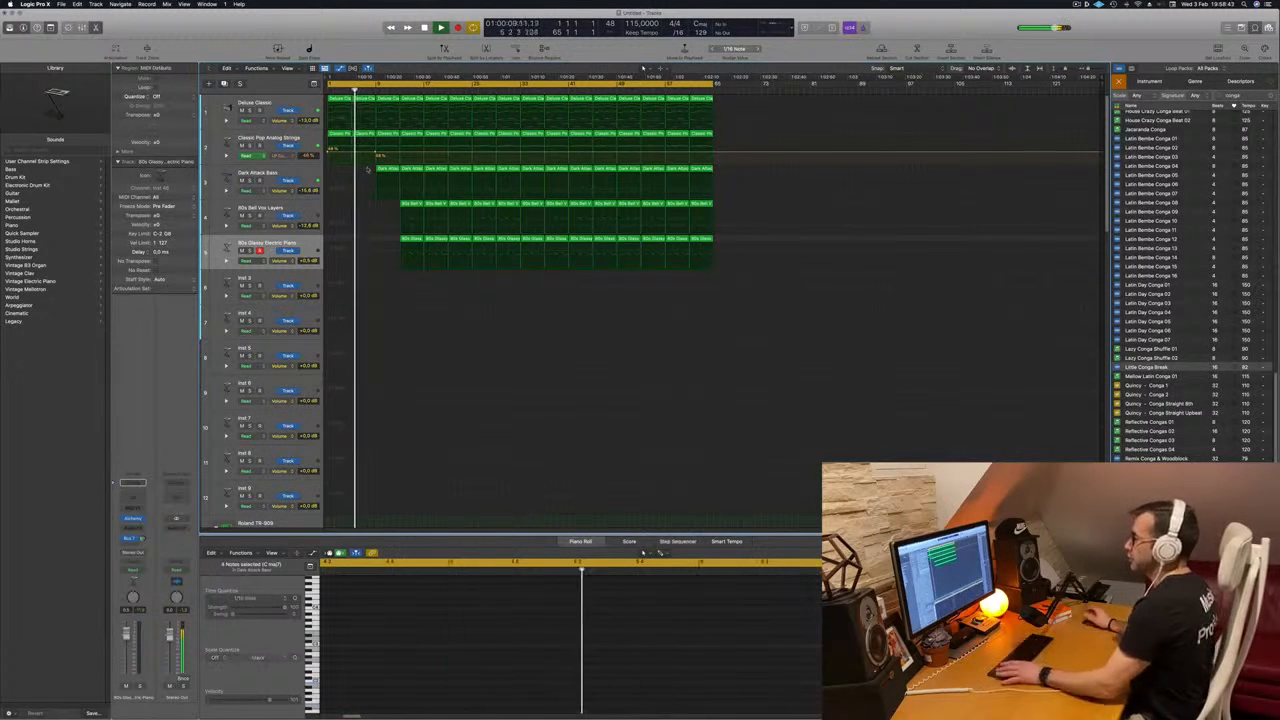
# Step: Replay the arrangement from the beginning and check the Snare 1 Roland TR-909 track briefly in solo within the full mix
pyautogui.press('space')
pyautogui.press('space')
pyautogui.scroll(-5, 362, 199)
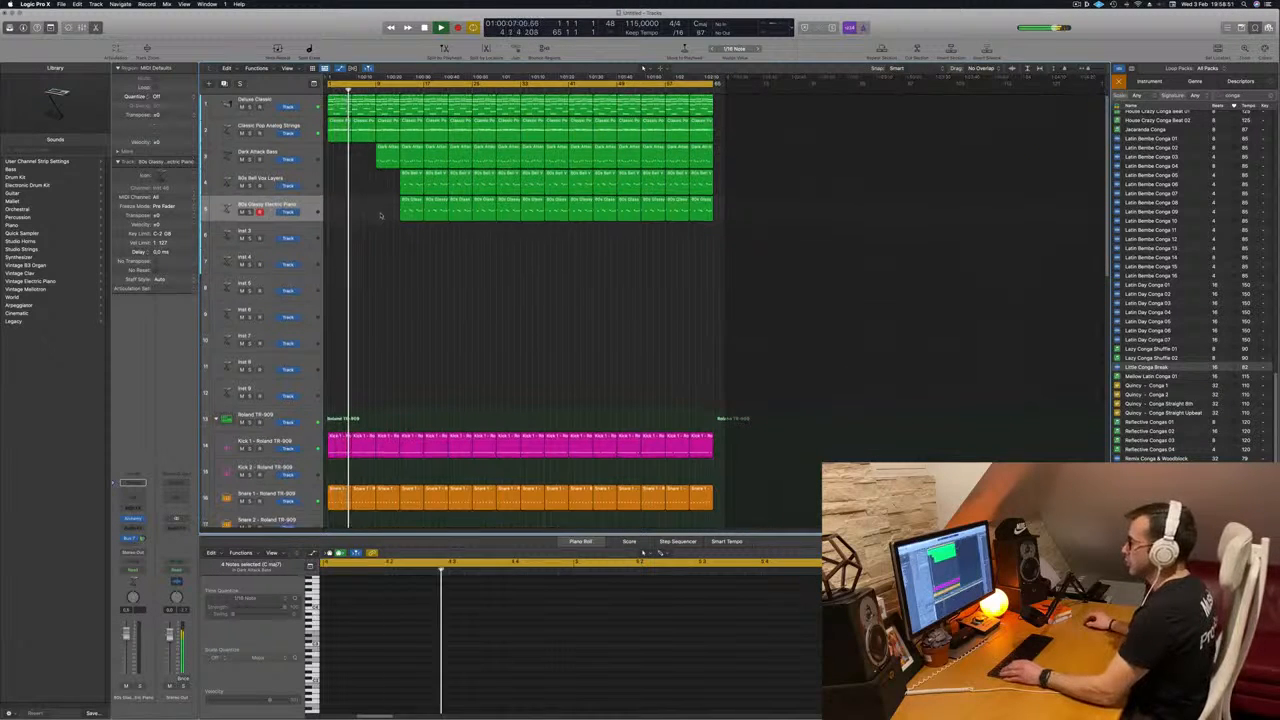
pyautogui.scroll(-5, 390, 211)
pyautogui.scroll(-6, 396, 207)
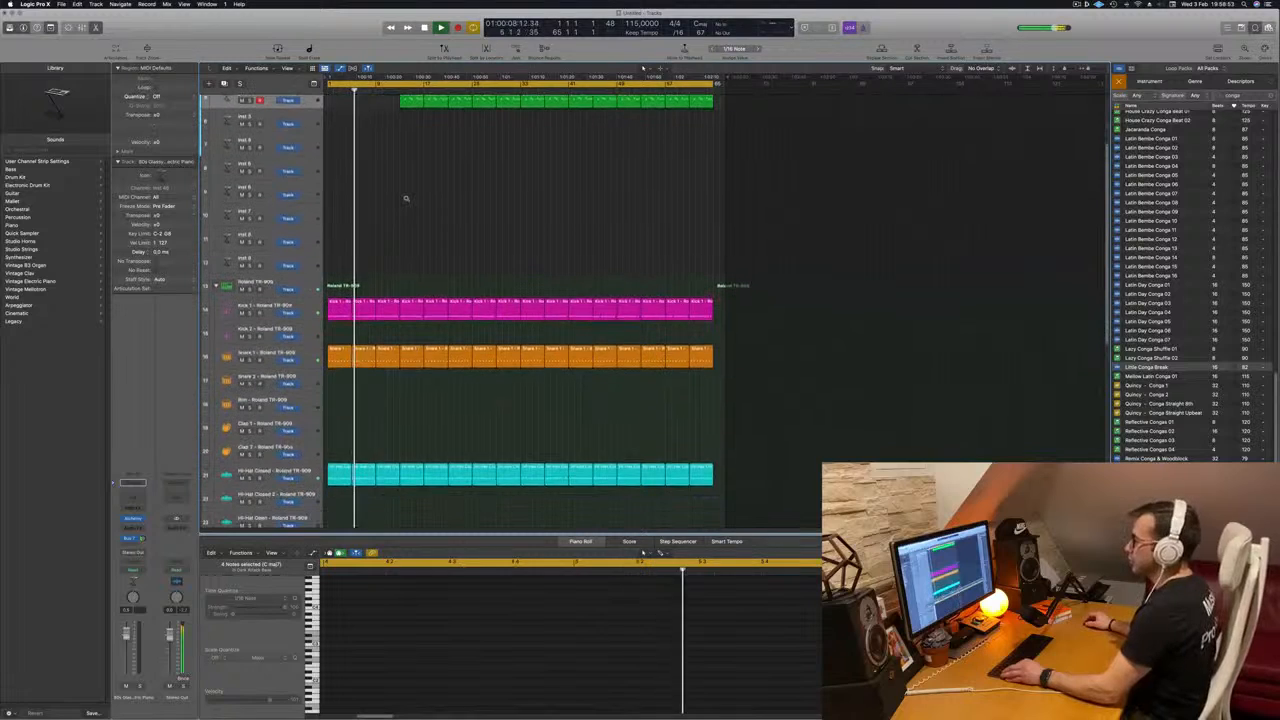
pyautogui.scroll(-1, 337, 219)
pyautogui.press('Return')
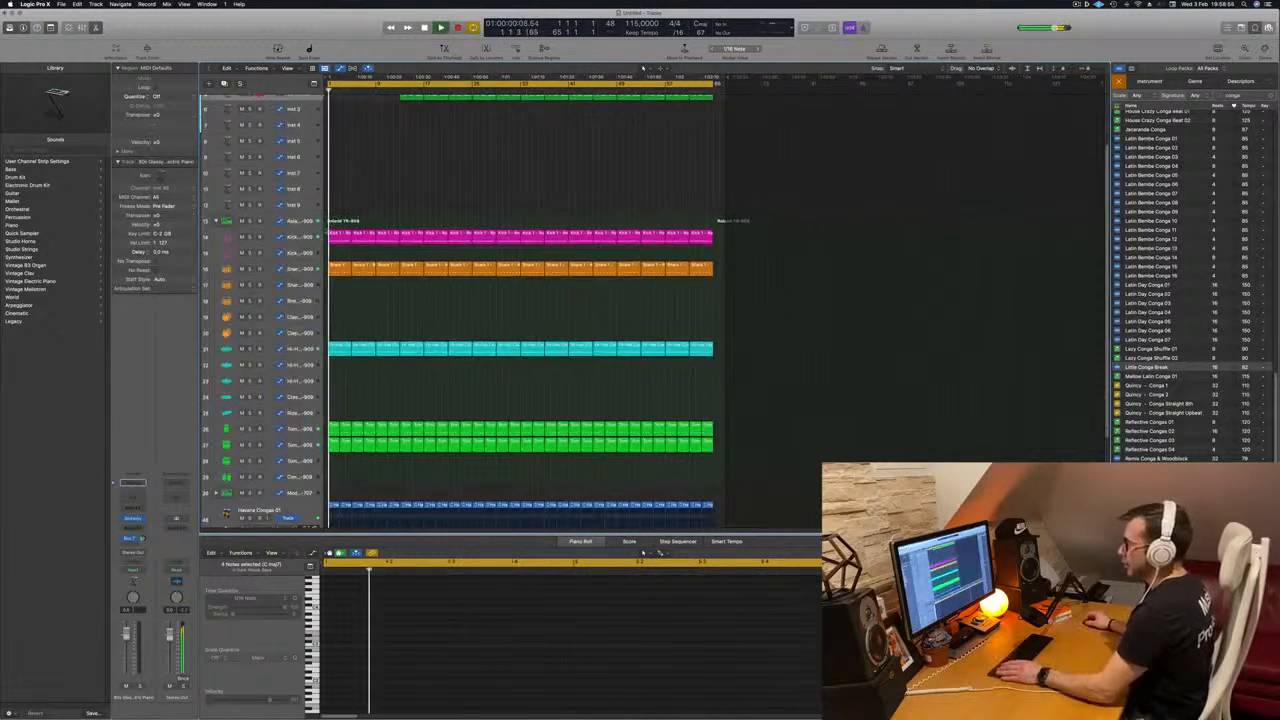
pyautogui.click(253, 273)
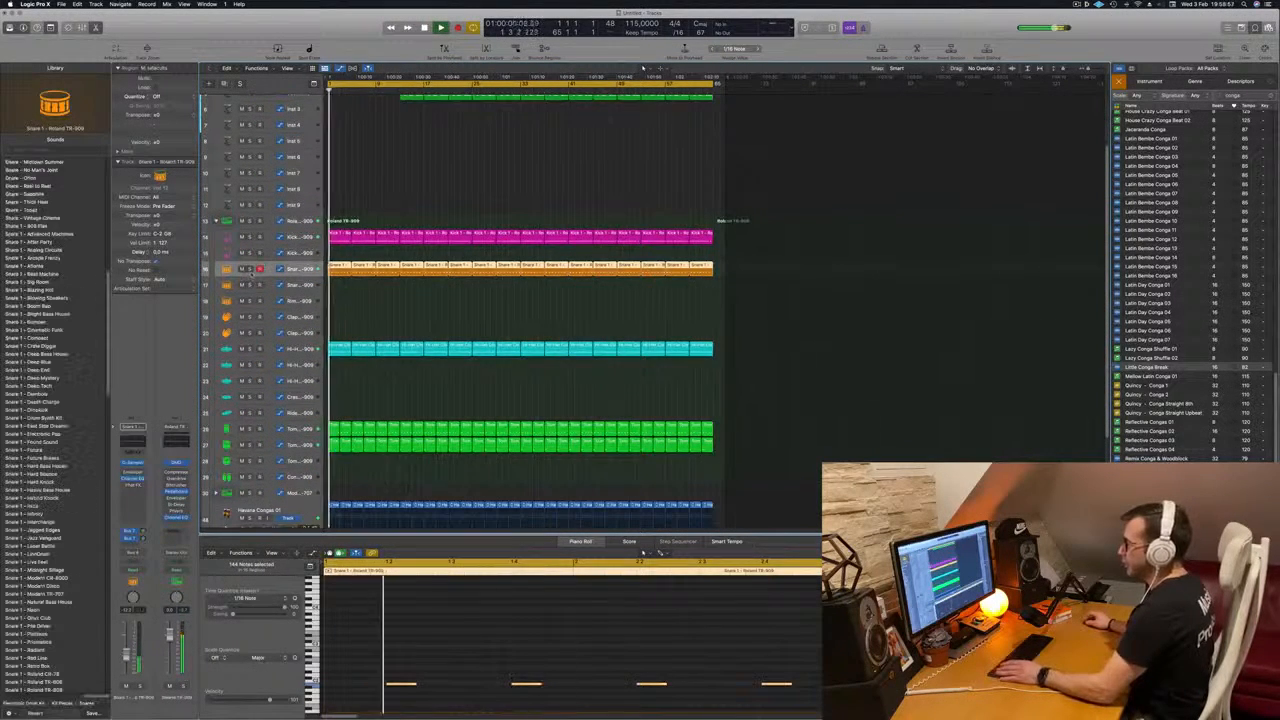
pyautogui.click(249, 270)
pyautogui.click(249, 270)
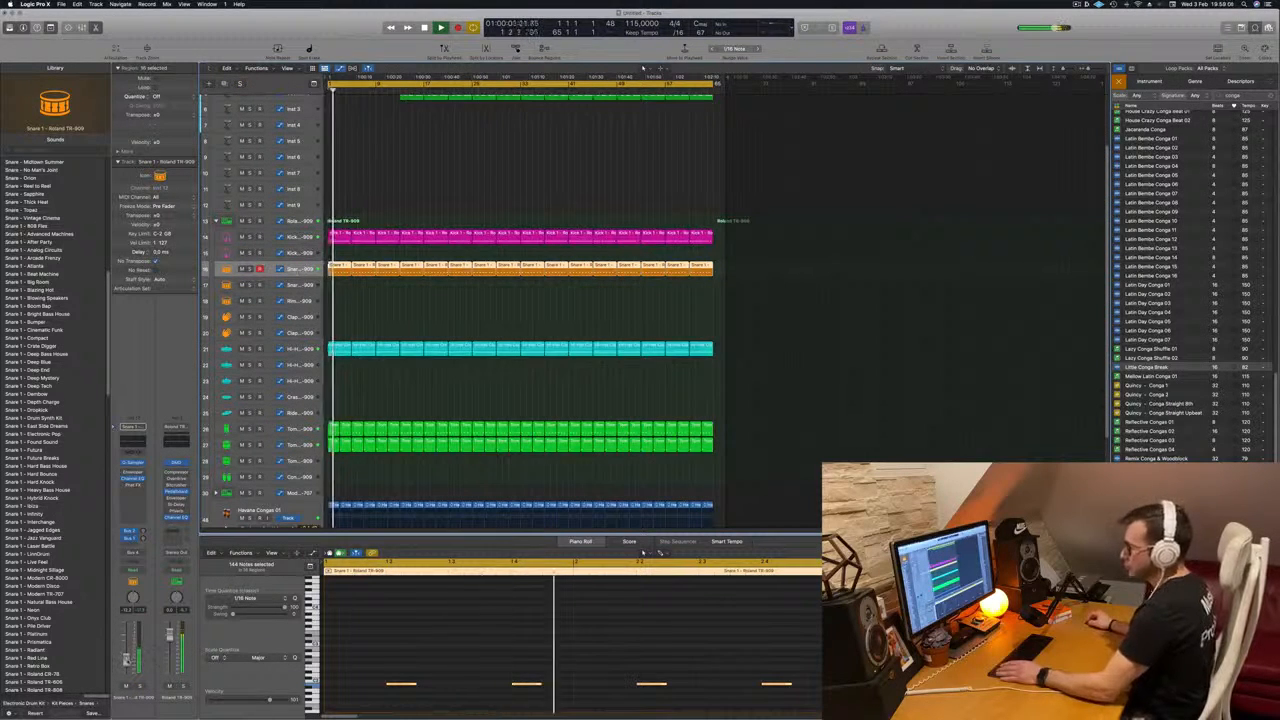
pyautogui.scroll(2, 506, 184)
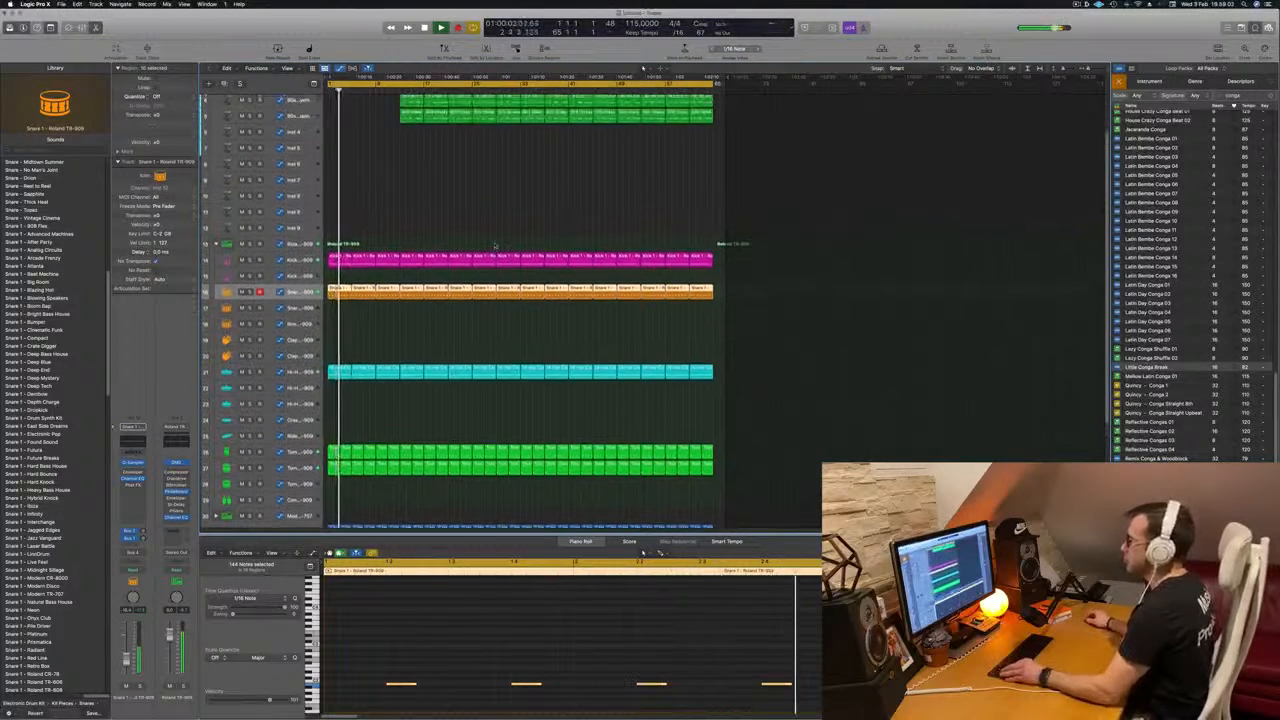
# Step: Look over the arrangement from the upper instrument tracks down to the Hi-Hat Closed Roland TR-909 track during playback
pyautogui.scroll(5, 506, 184)
pyautogui.scroll(4, 506, 200)
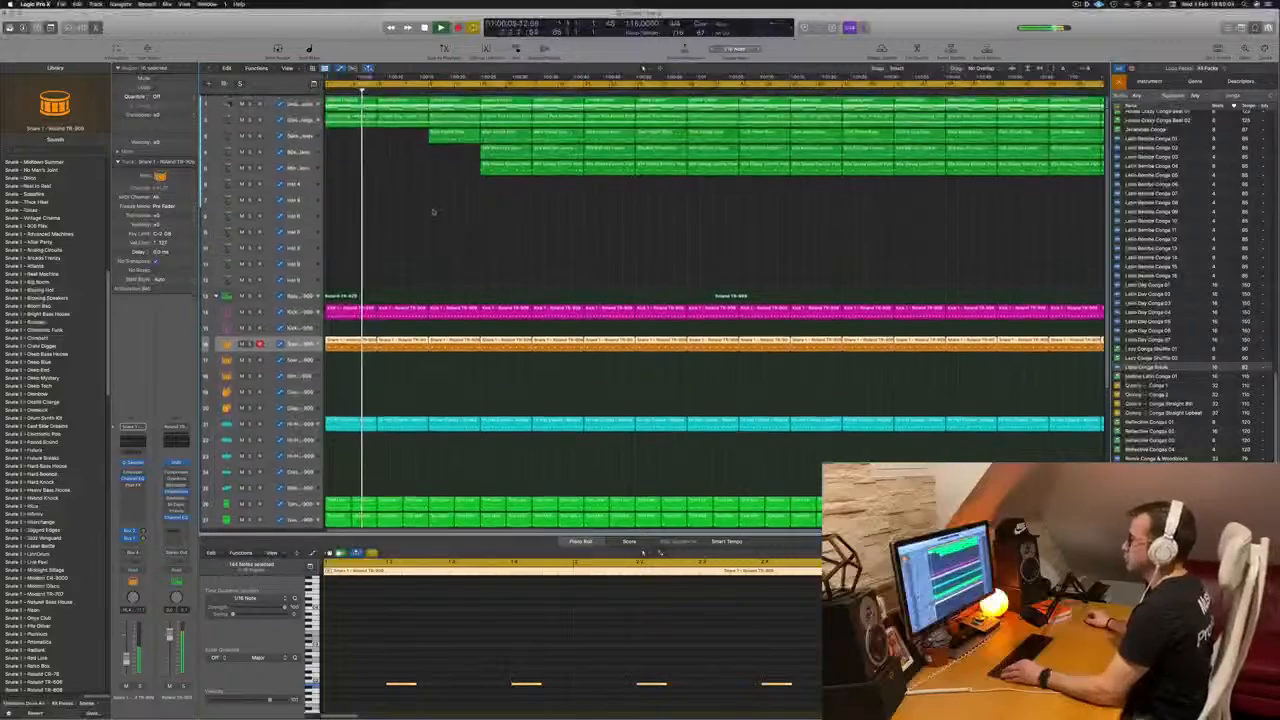
pyautogui.scroll(-2, 433, 211)
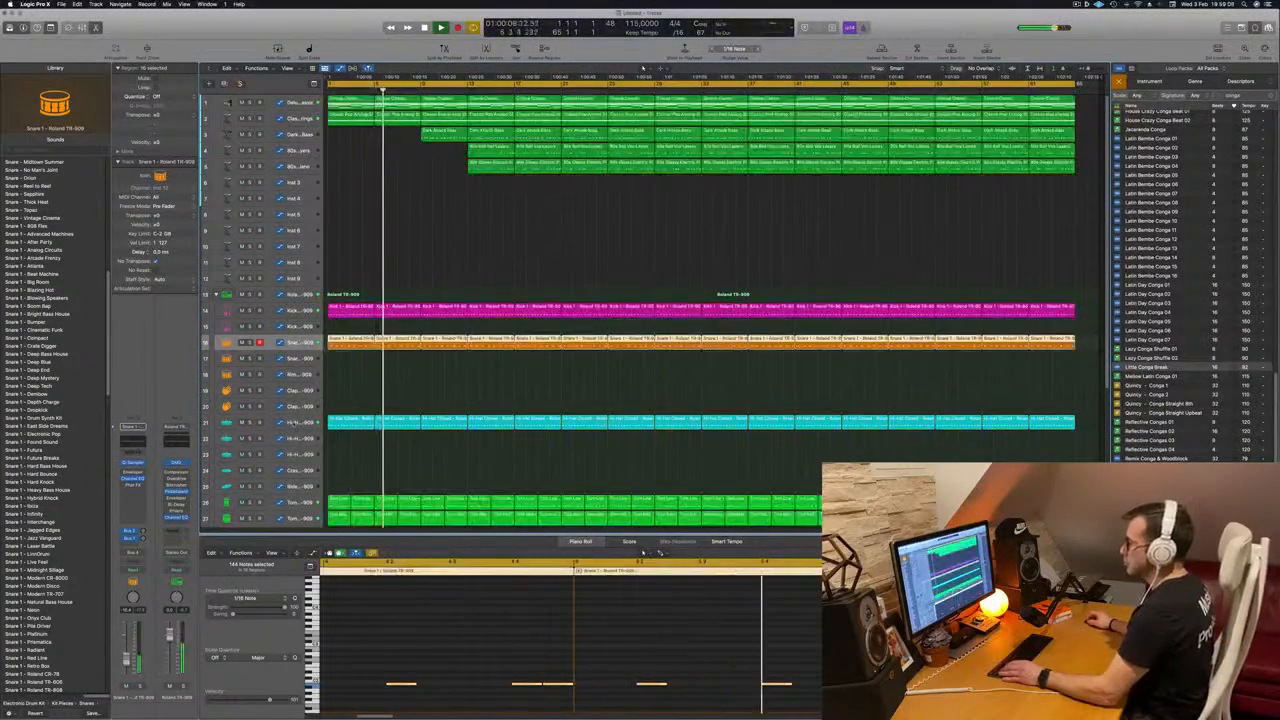
pyautogui.press('Down')
pyautogui.press('Down')
pyautogui.press('Down')
pyautogui.press('Down')
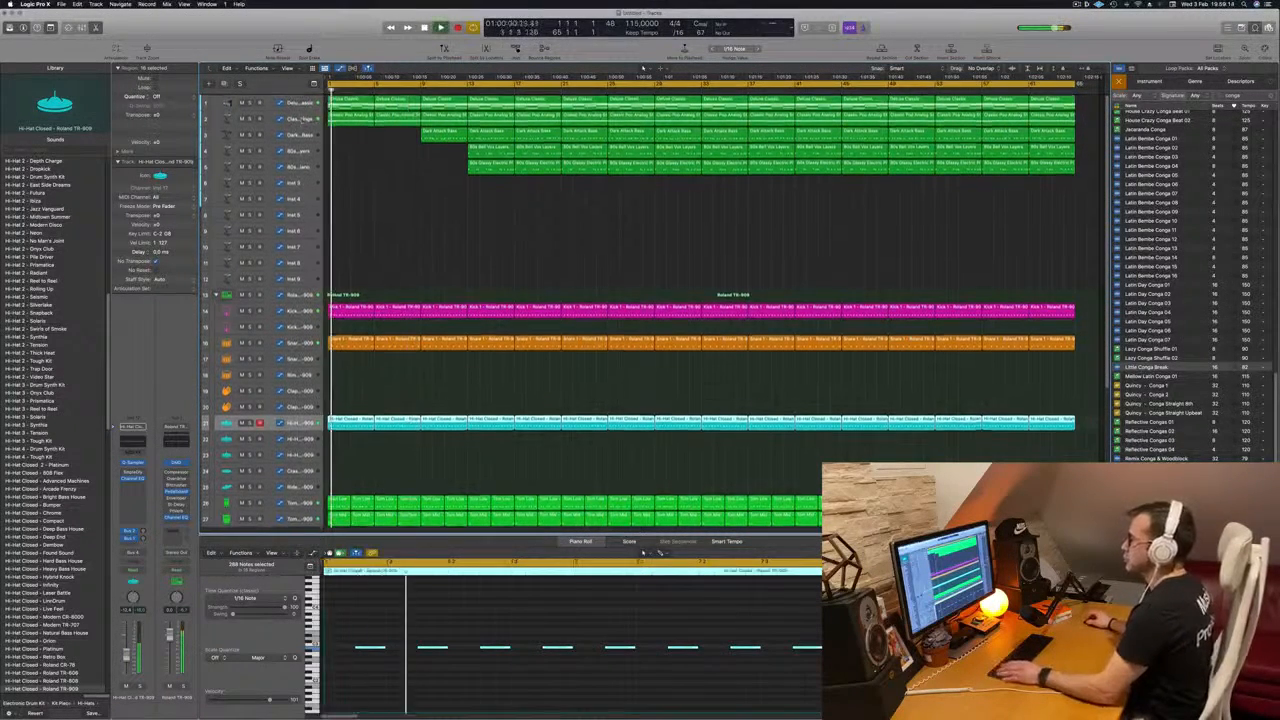
# Step: Shape the Classic Pop Analog Strings LP Cutoff automation into rising ramps, up to about 66 % at bar 5 and again up to bar 9
pyautogui.click(301, 121)
pyautogui.press('Return')
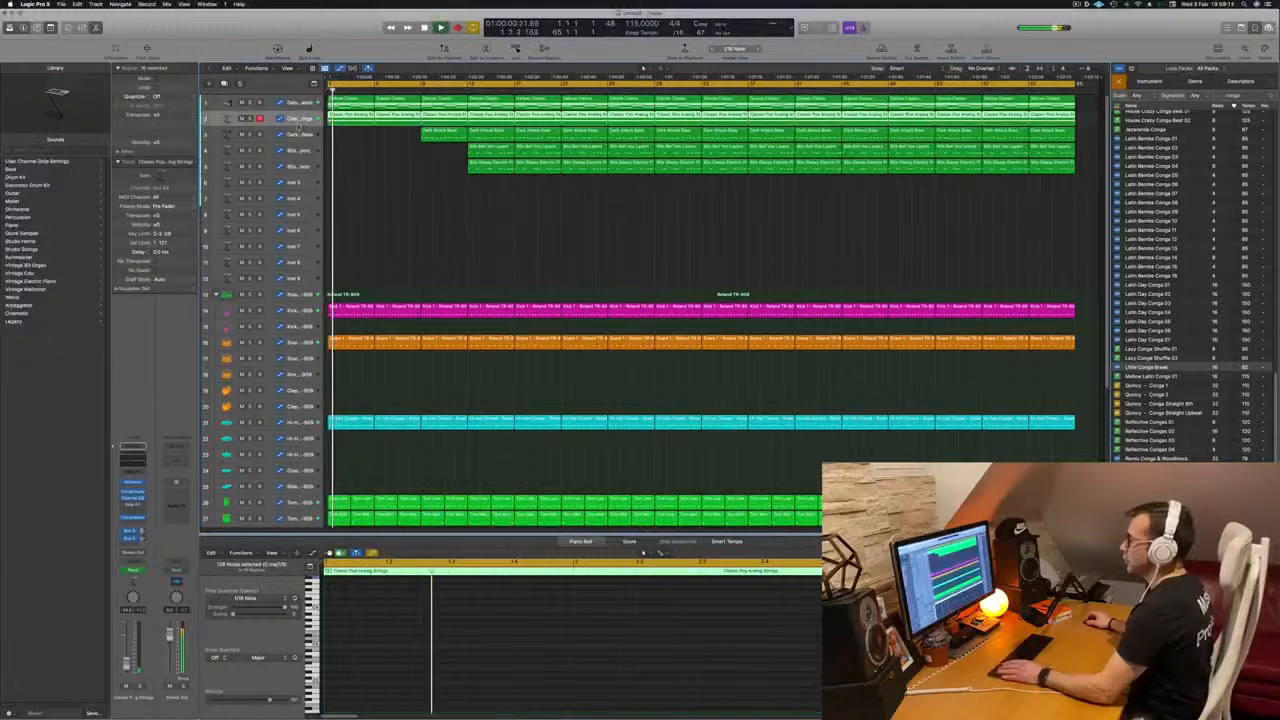
pyautogui.press('super+d')
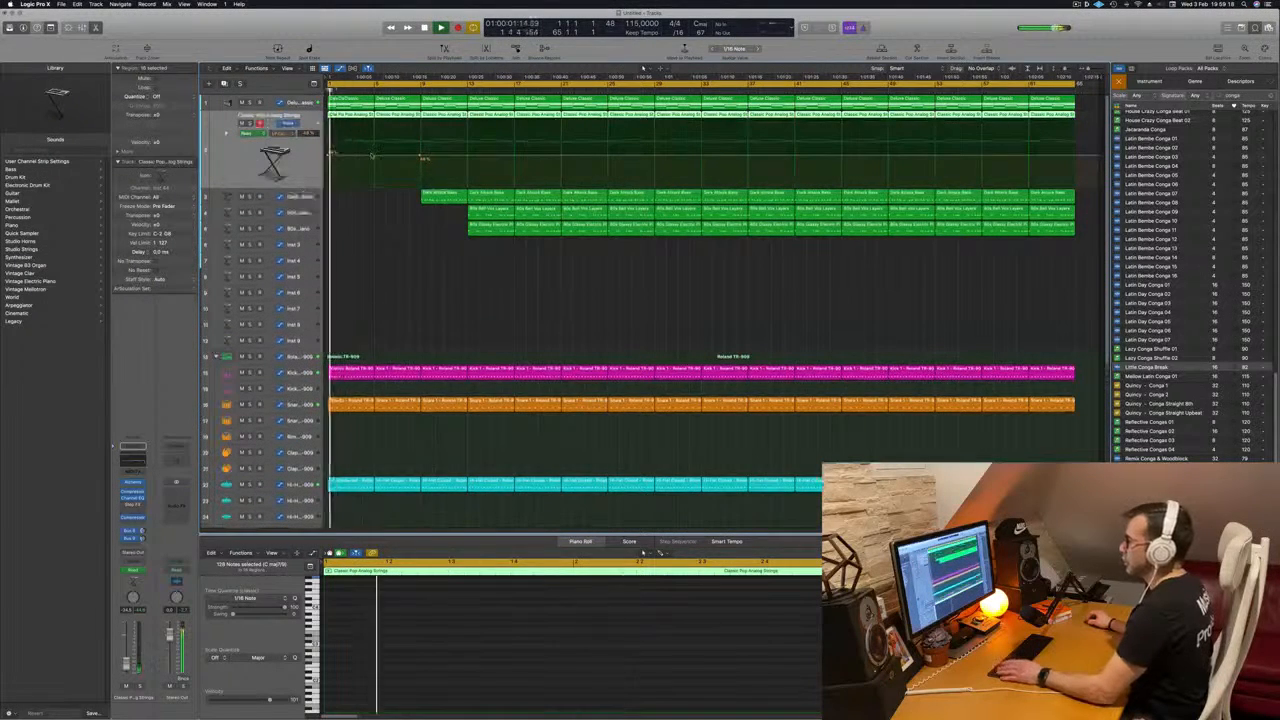
pyautogui.click(374, 155)
pyautogui.moveTo(374, 155); pyautogui.dragTo(375, 142)
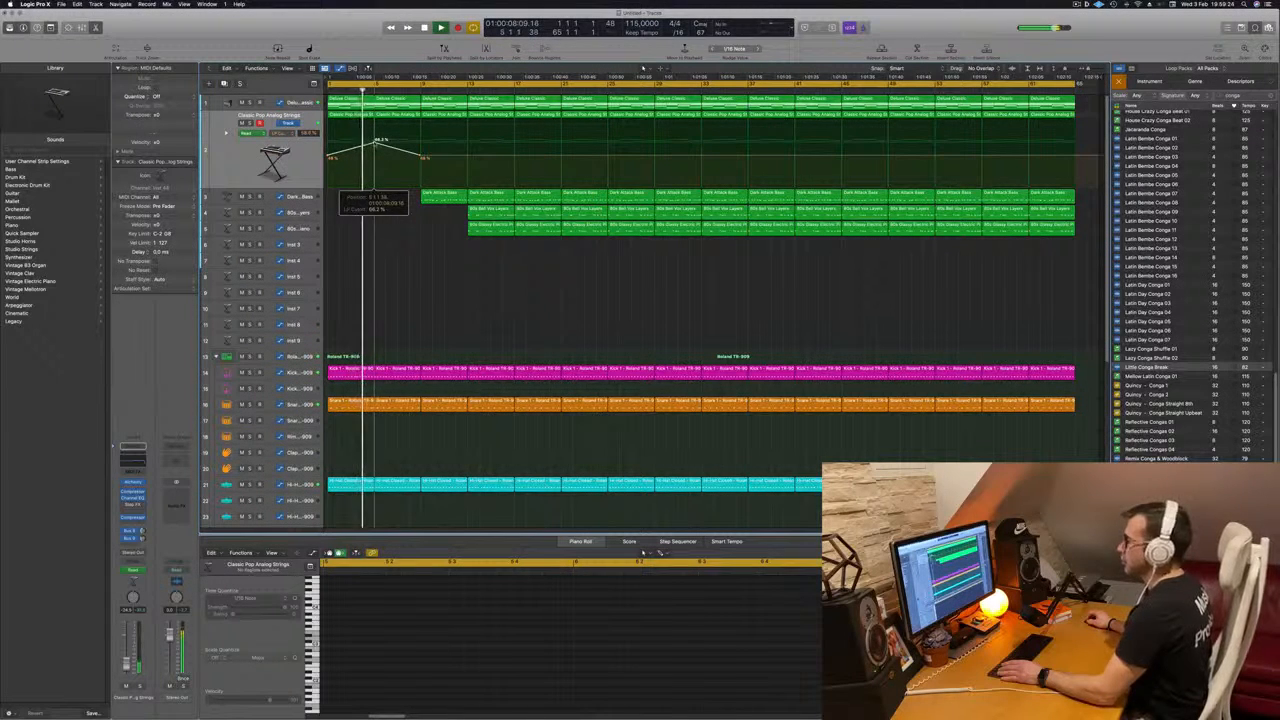
pyautogui.moveTo(376, 143); pyautogui.dragTo(425, 164)
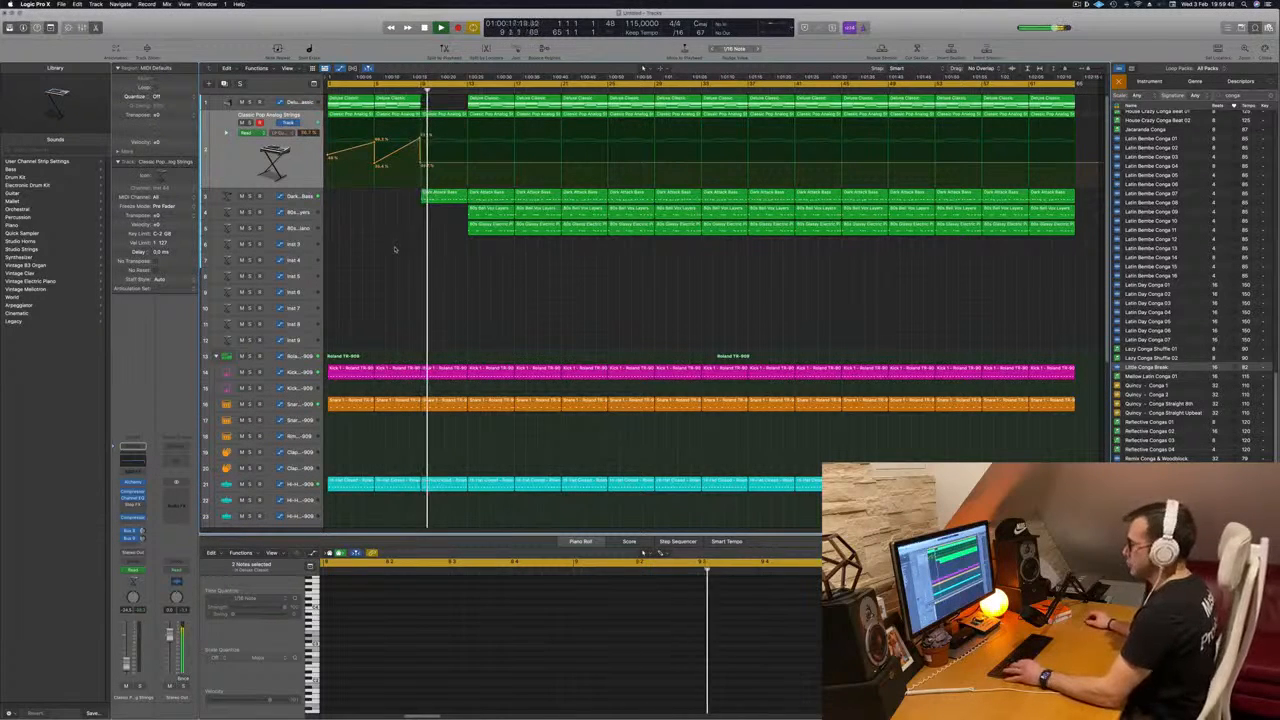
# Step: Undo the deletion of the Deluxe Classic region at bar 9 and replay that passage
pyautogui.press('super+z')
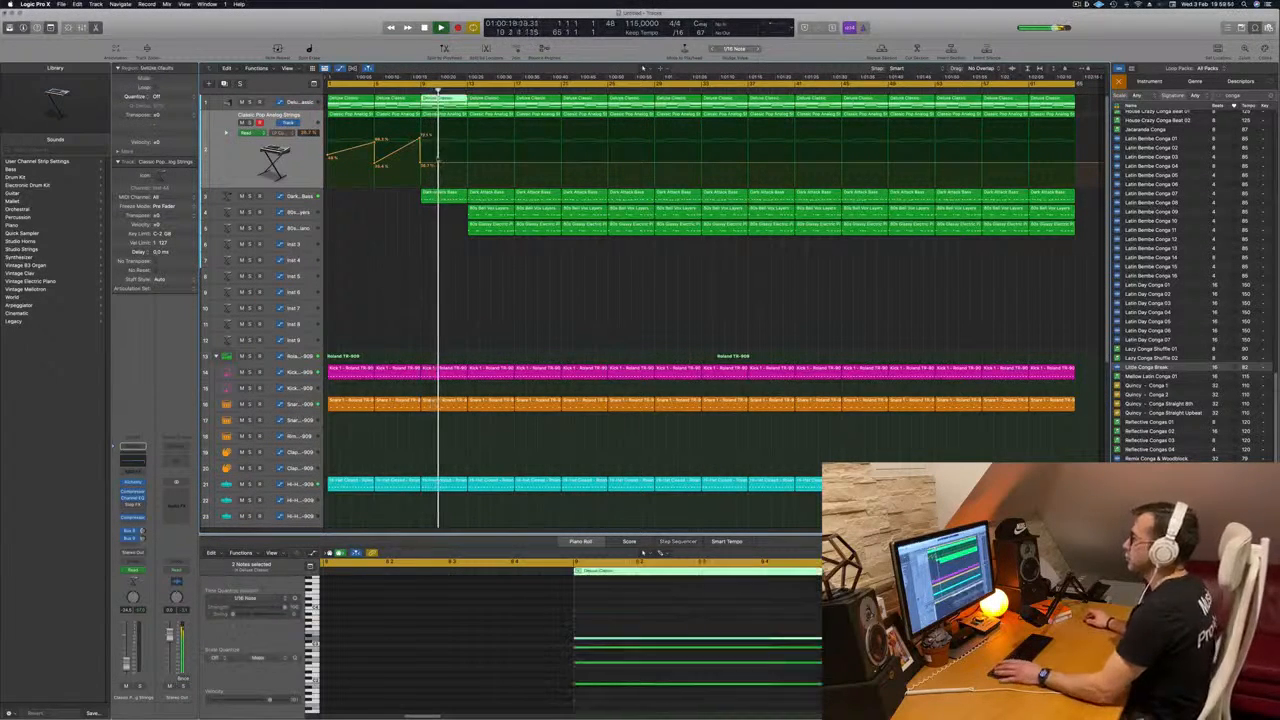
pyautogui.press('space')
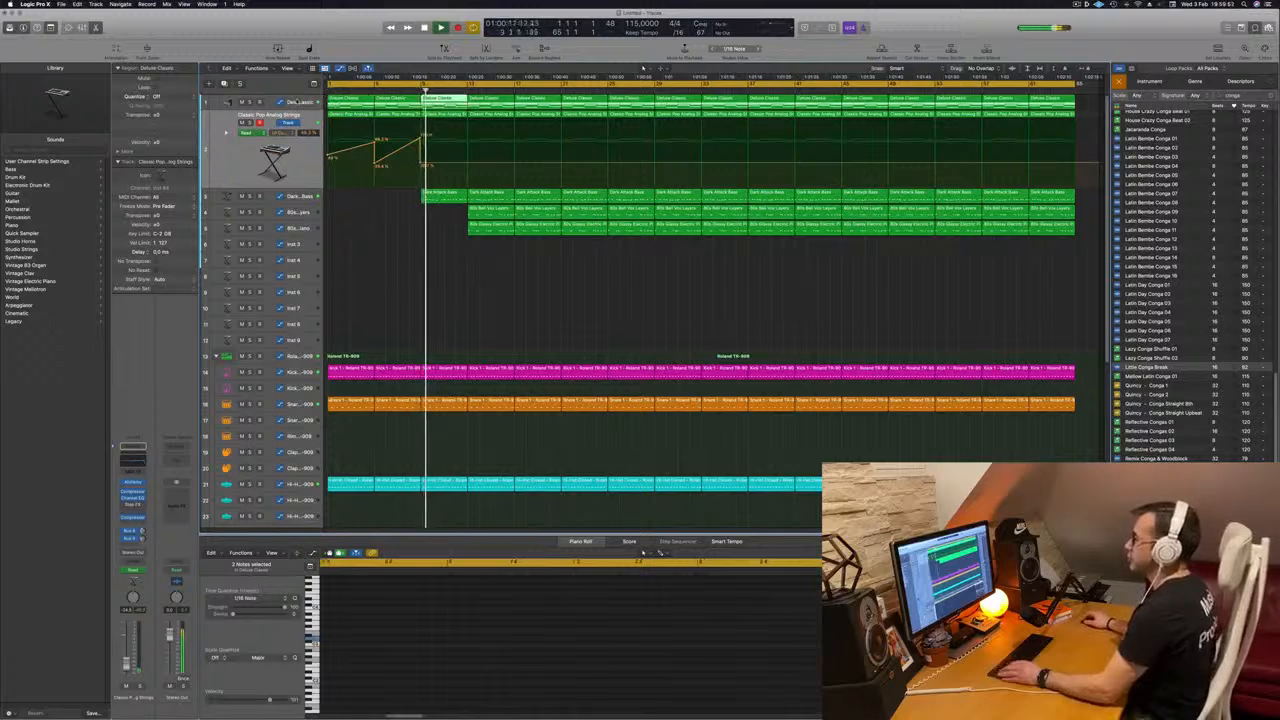
# Step: Add a third send to the Deluxe Classic track, routed to Bus 7 (Aux 9)
pyautogui.click(297, 102)
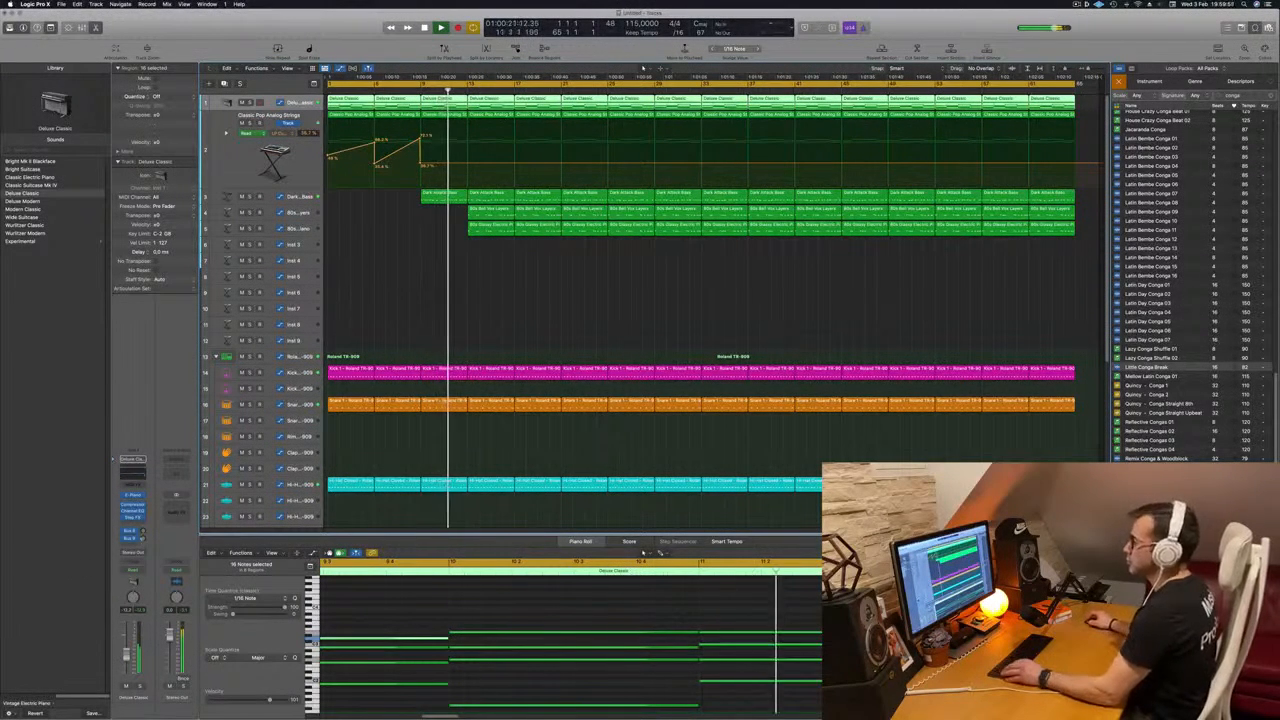
pyautogui.click(130, 545)
pyautogui.moveTo(140, 555)
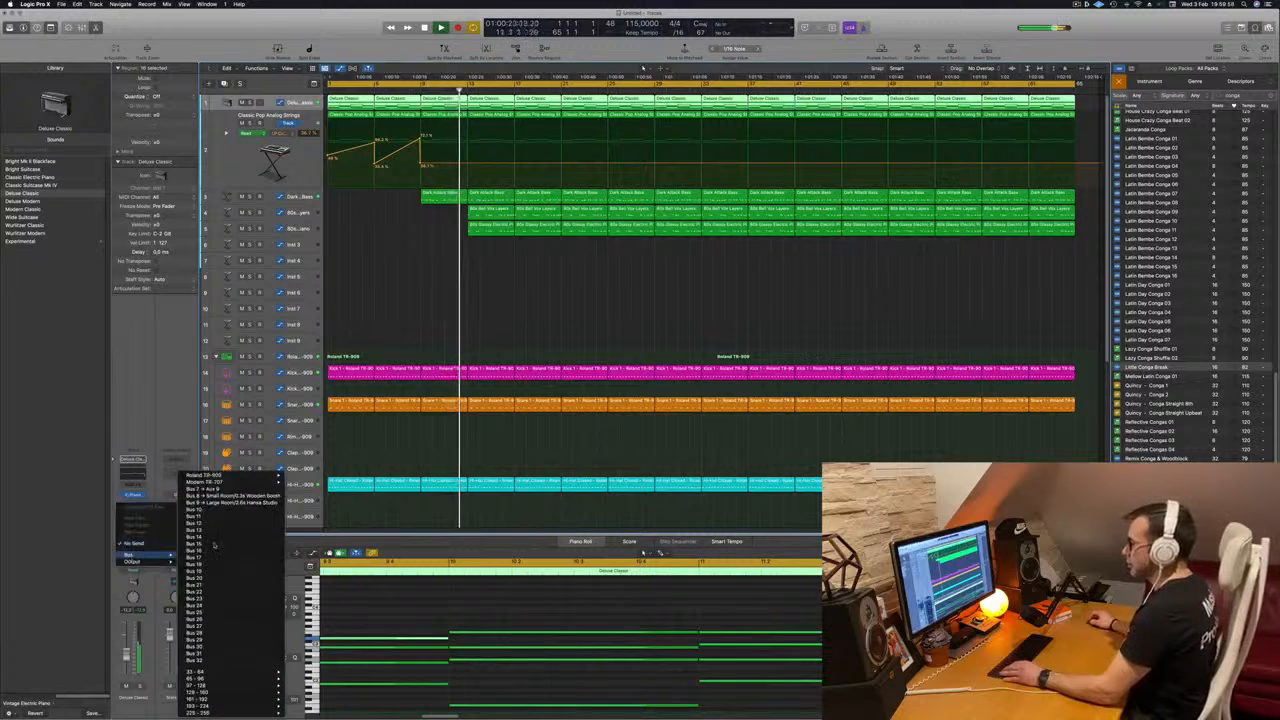
pyautogui.click(240, 495)
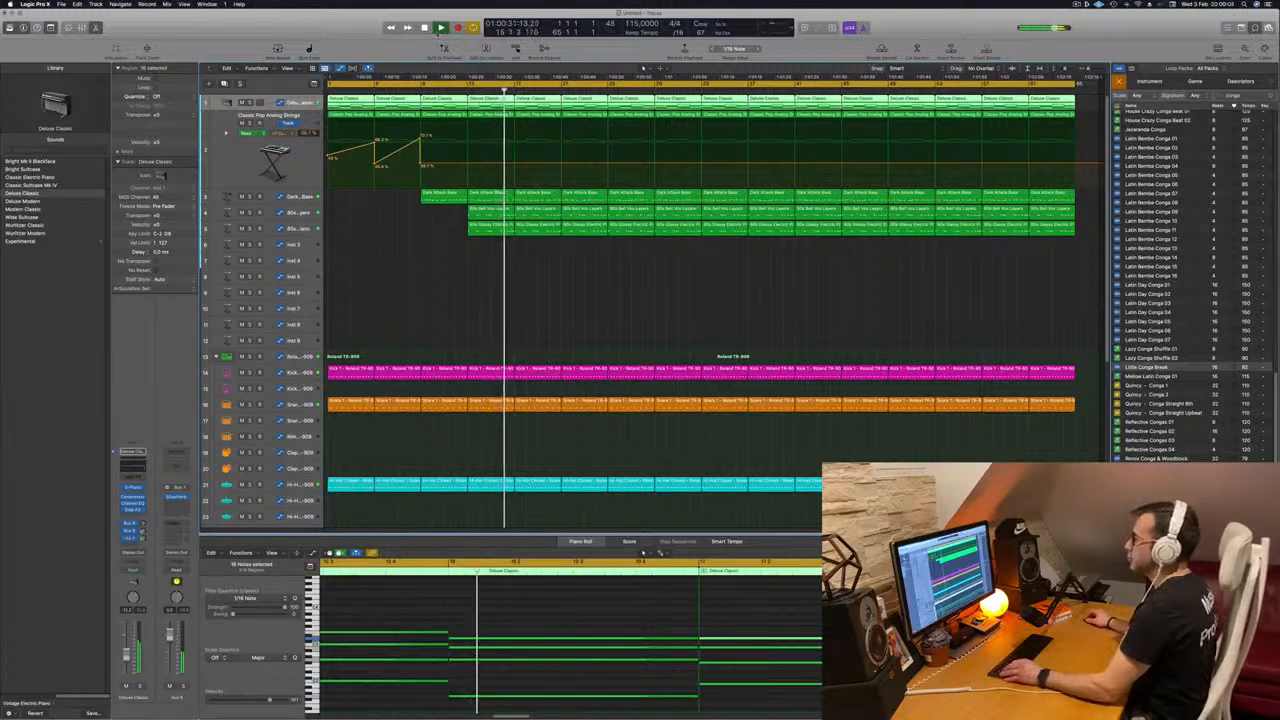
# Step: Delete the bar 13 regions on the 80s Bell Vox Layers and 80s Glassy Electric Piano tracks, and ramp the strings' LP Cutoff up to bar 13
pyautogui.click(472, 216)
pyautogui.press('Delete')
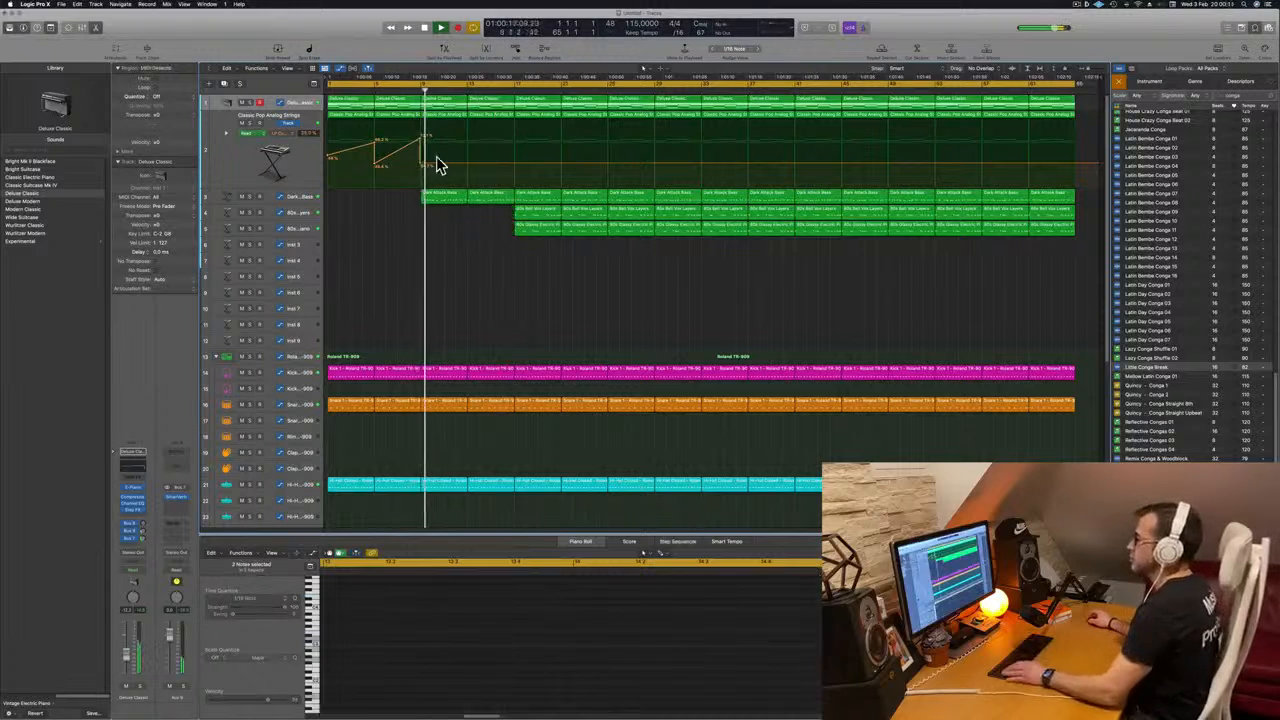
pyautogui.moveTo(468, 165); pyautogui.dragTo(468, 133)
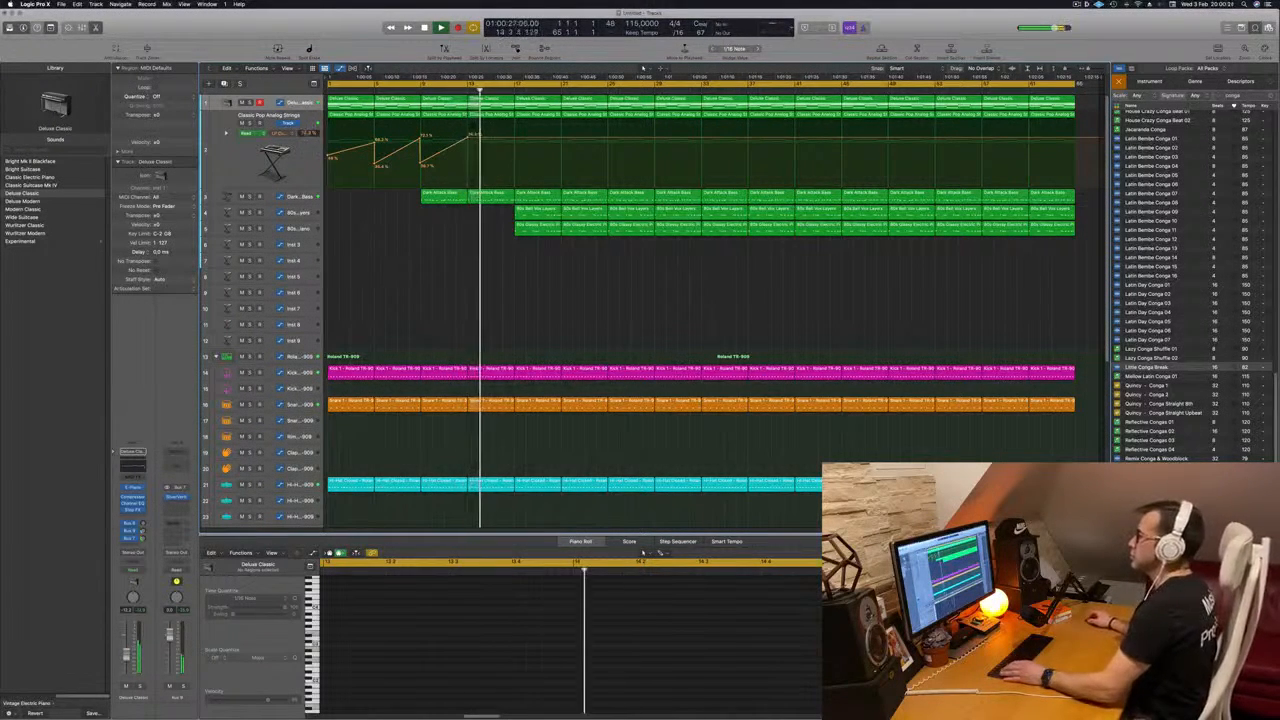
# Step: Duplicate the Deluxe Classic track with its settings and place its first region on the new track at bar 1
pyautogui.click(250, 148)
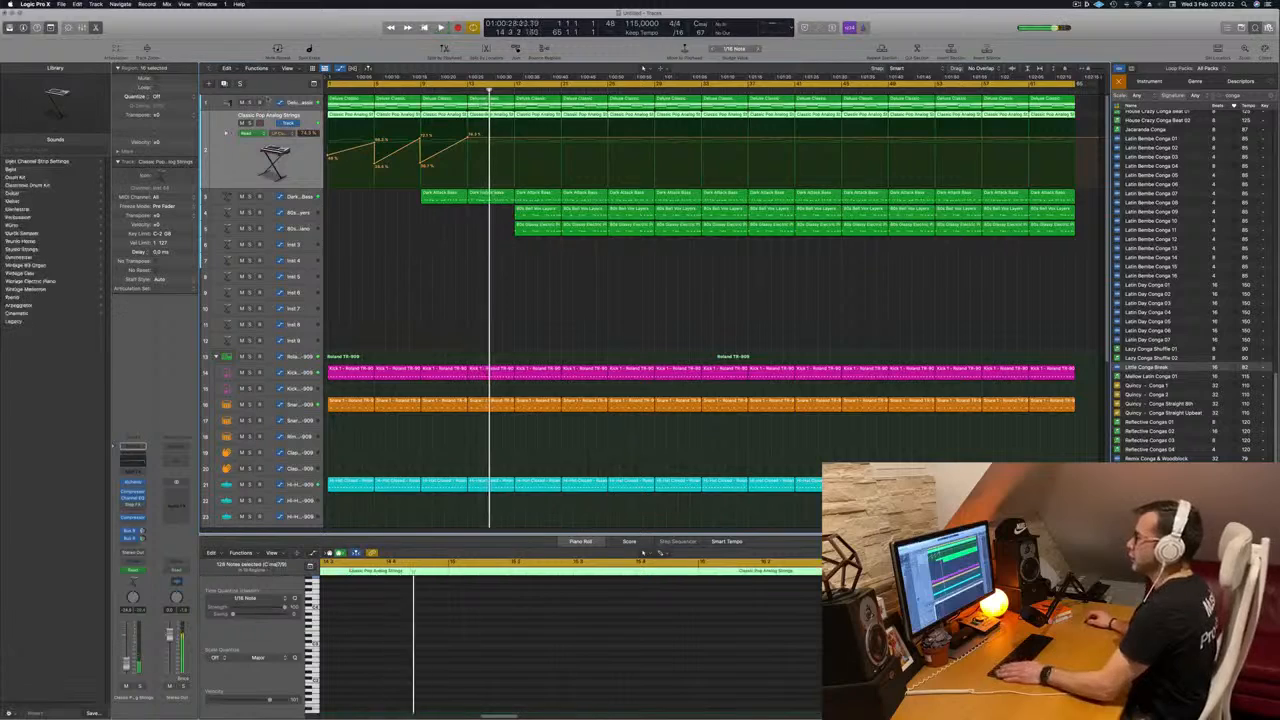
pyautogui.press('Up')
pyautogui.press('super+d')
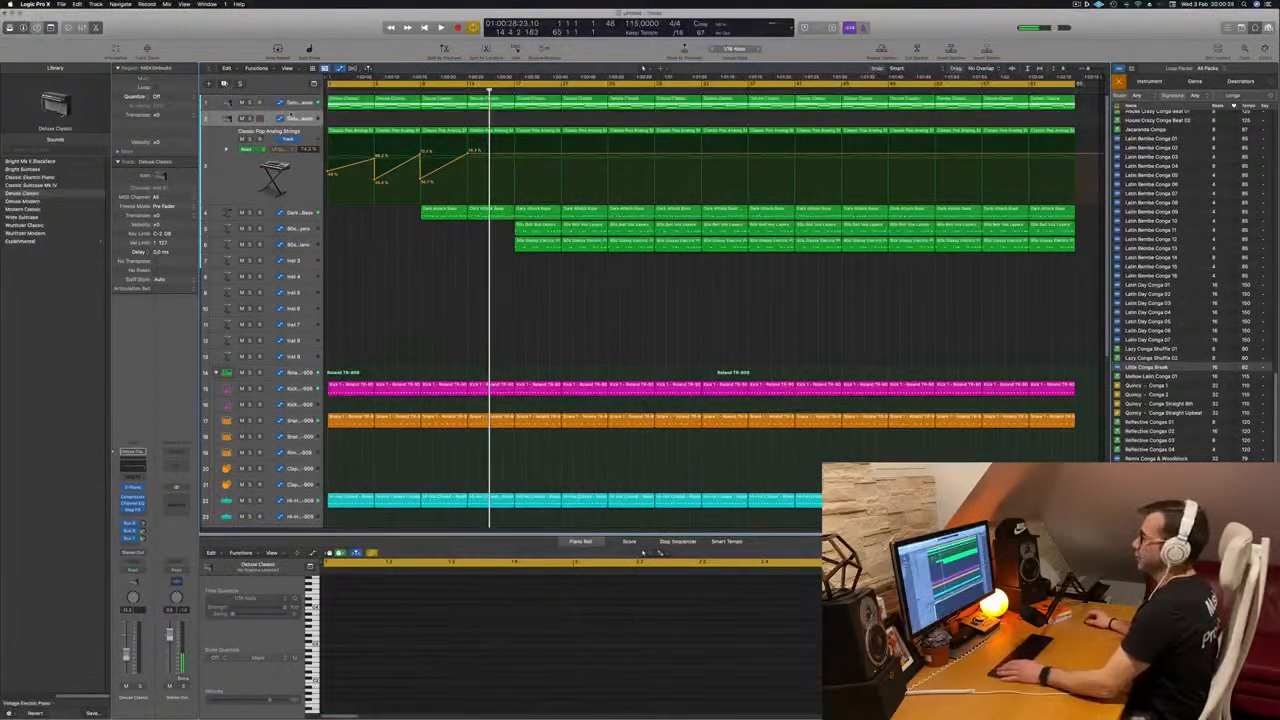
pyautogui.press('space')
pyautogui.press('space')
pyautogui.click(347, 101)
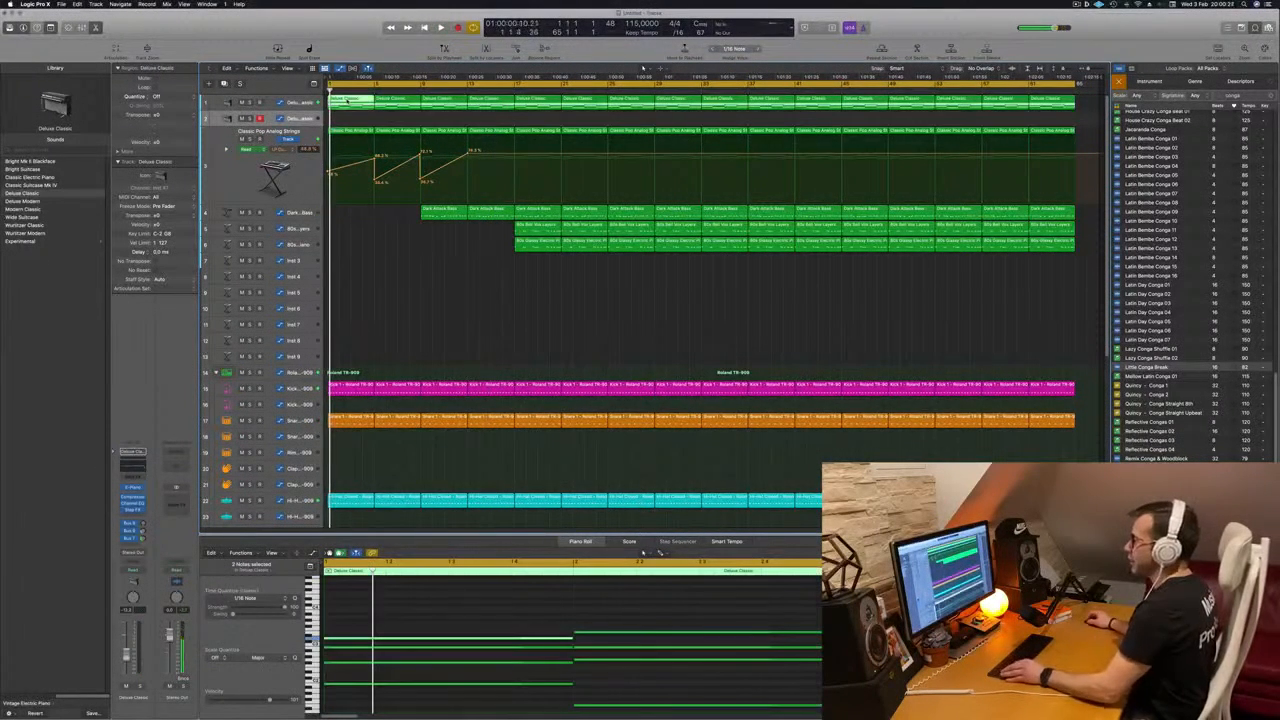
pyautogui.moveTo(347, 102); pyautogui.dragTo(346, 119)
pyautogui.press('space')
pyautogui.press('space')
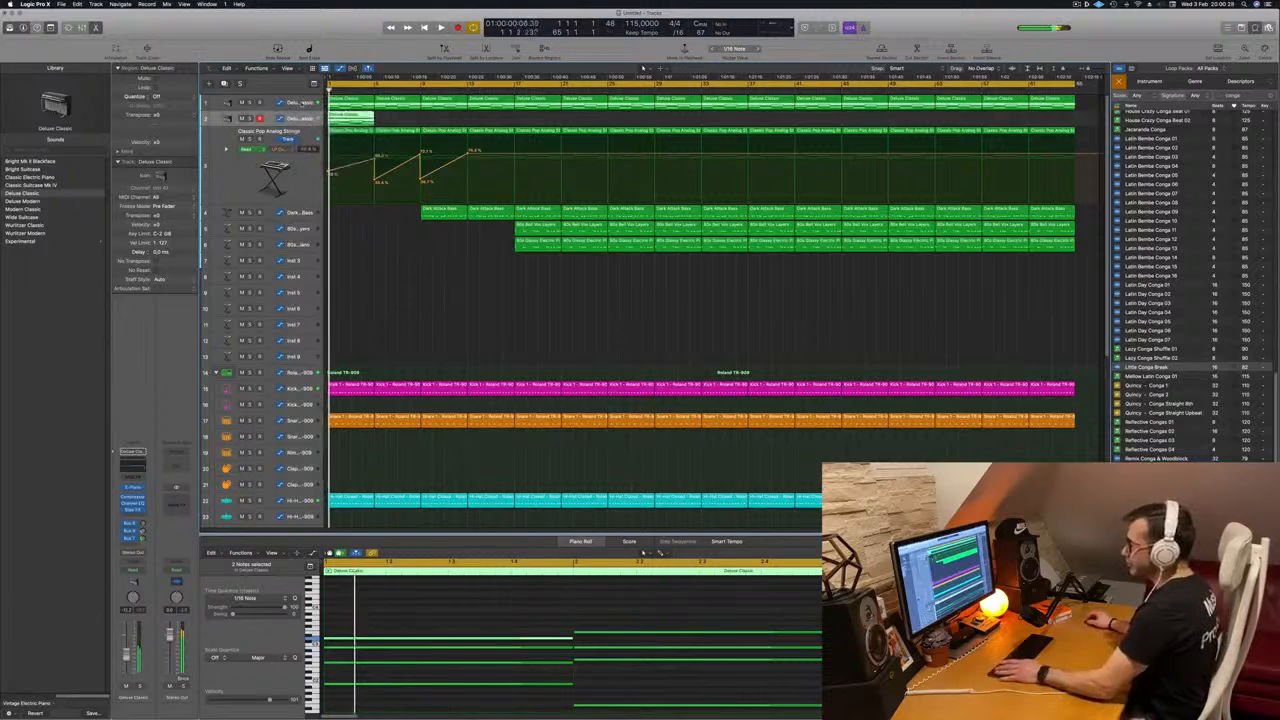
# Step: Listen to the original Deluxe Classic track briefly in solo, return to the duplicate track and play it in the mix
pyautogui.click(262, 104)
pyautogui.press('space')
pyautogui.press('s')
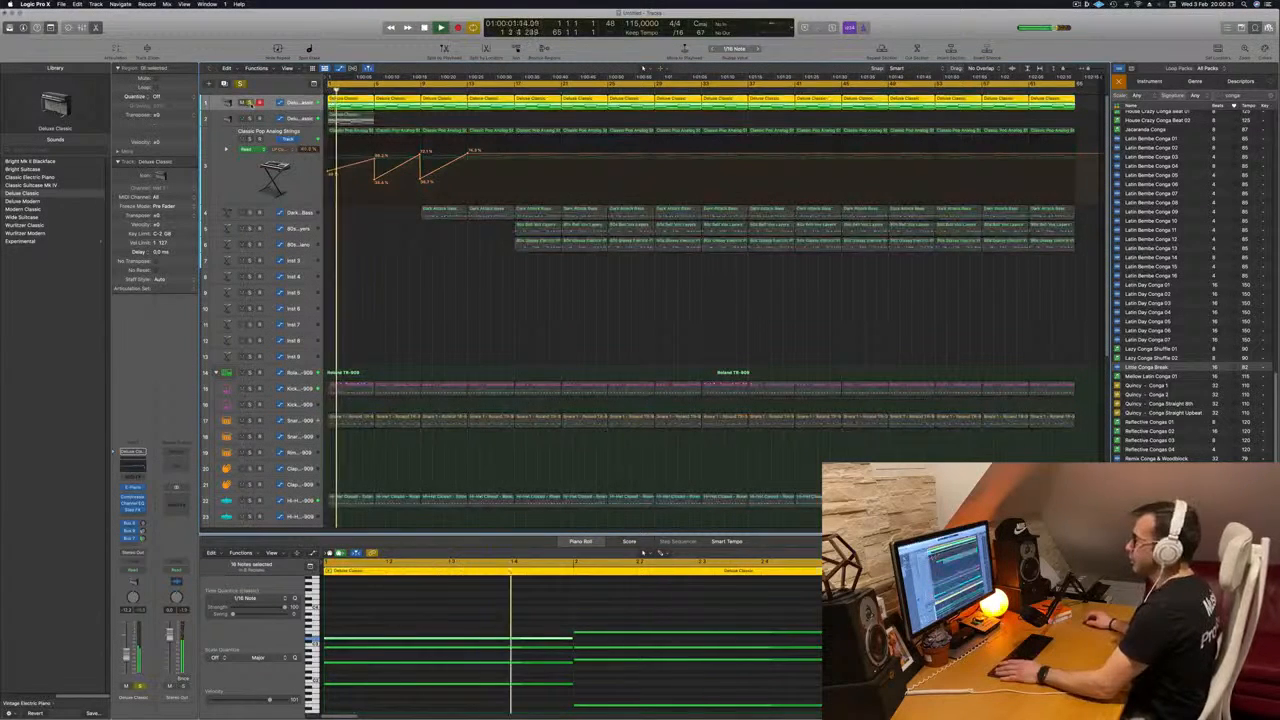
pyautogui.press('s')
pyautogui.press('space')
pyautogui.press('space')
pyautogui.press('Down')
pyautogui.press('space')
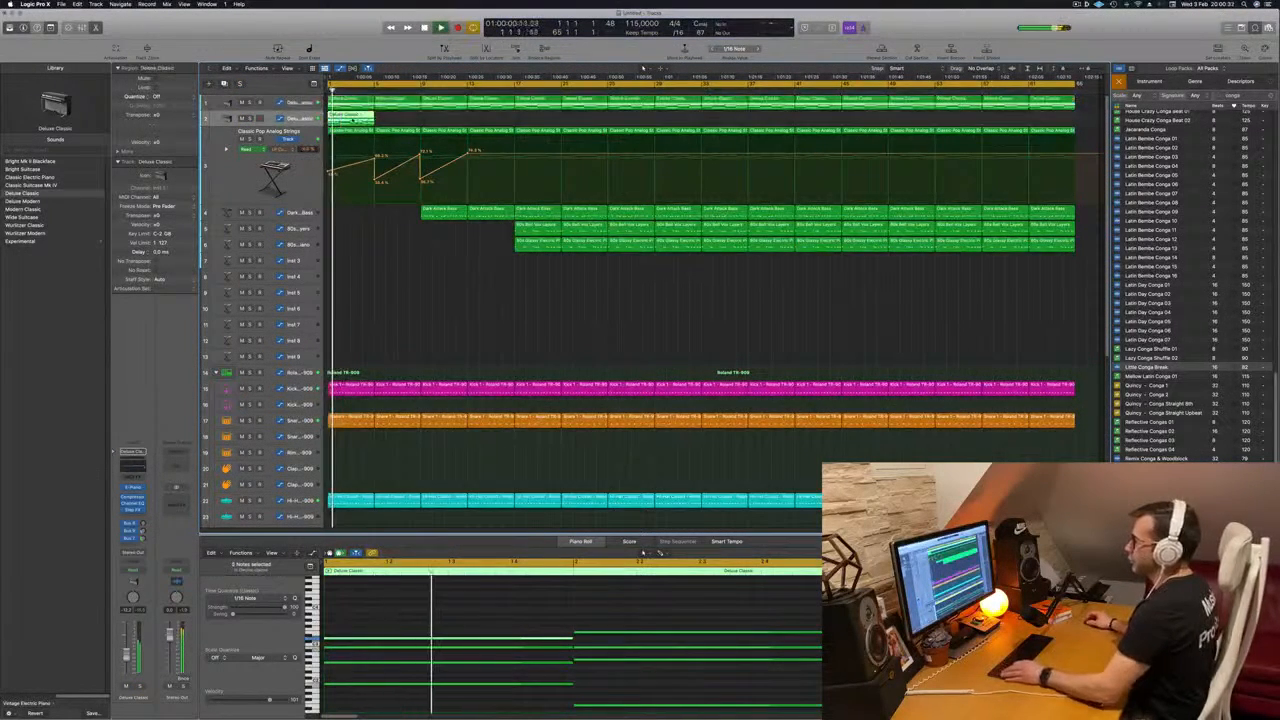
# Step: Fill the duplicate Deluxe Classic track with copies of its region through to the end of the arrangement
pyautogui.moveTo(354, 120); pyautogui.dragTo(438, 121)
pyautogui.keyDown('shift'); pyautogui.click(343, 120); pyautogui.keyUp('shift')
pyautogui.moveTo(521, 123); pyautogui.dragTo(928, 122)
# Step: Clear the region selection, hide the browser area and play the arrangement from the start
pyautogui.press('f')
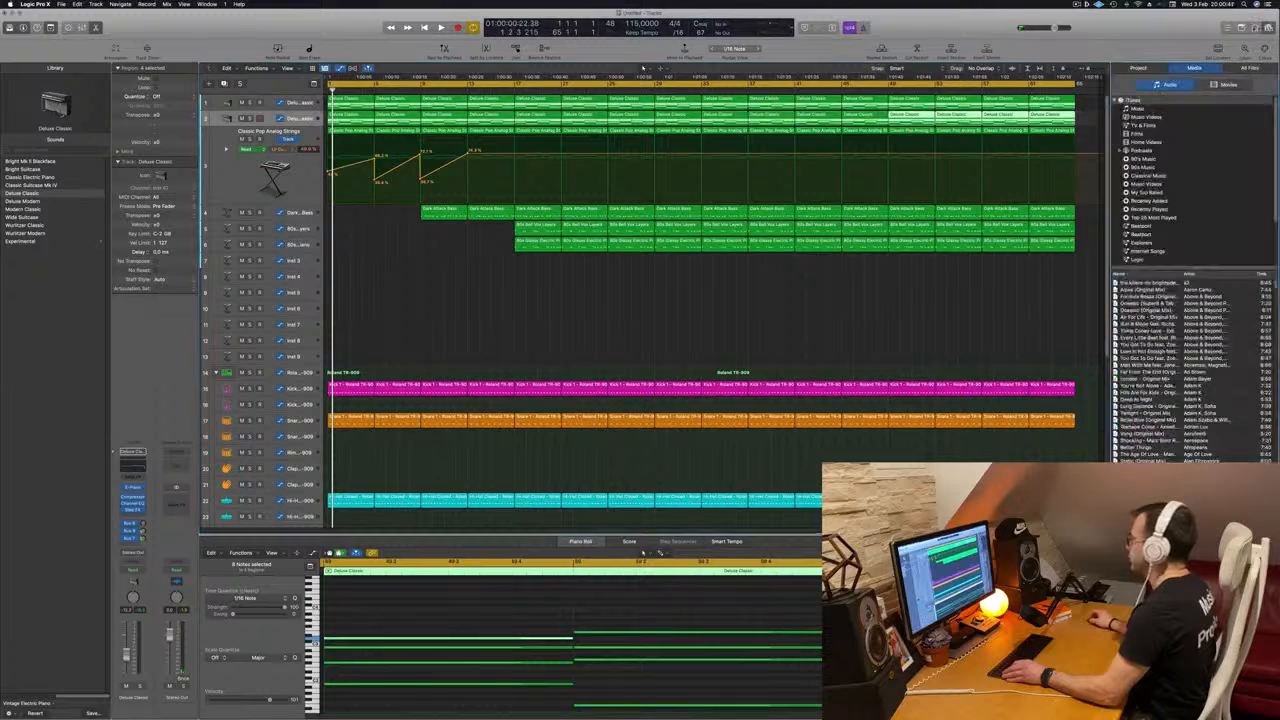
pyautogui.click(694, 314)
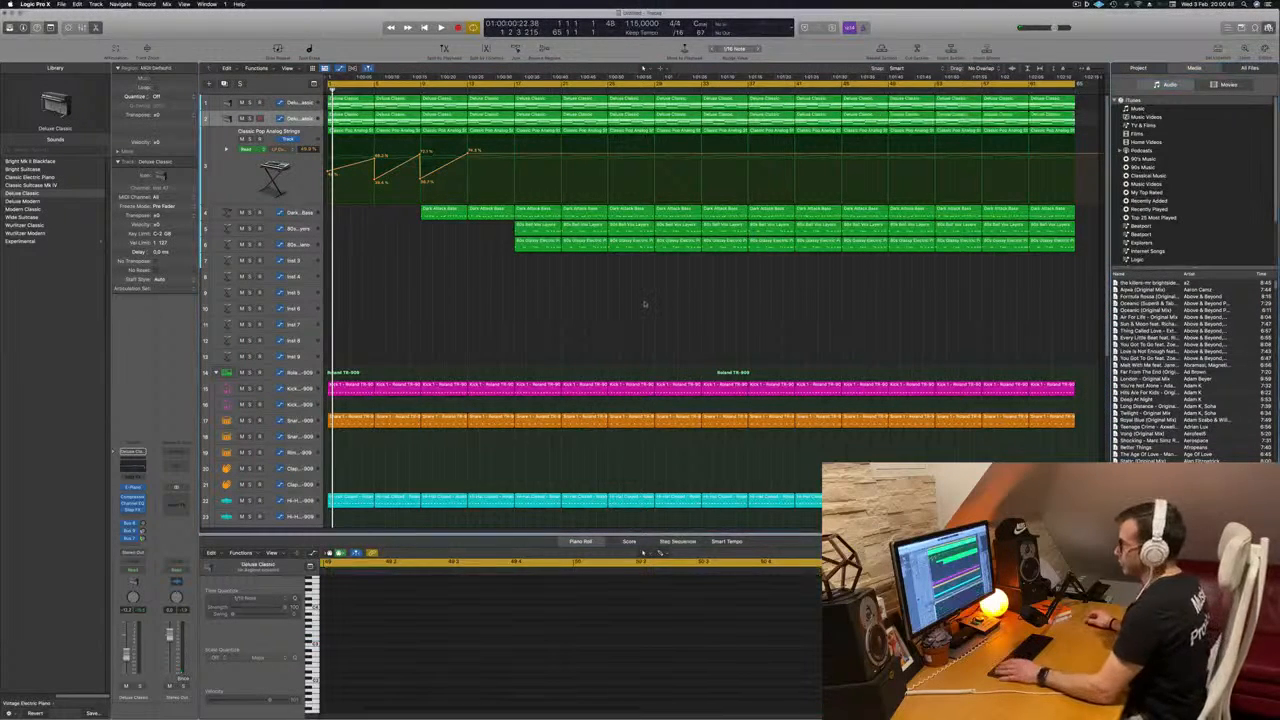
pyautogui.press('space')
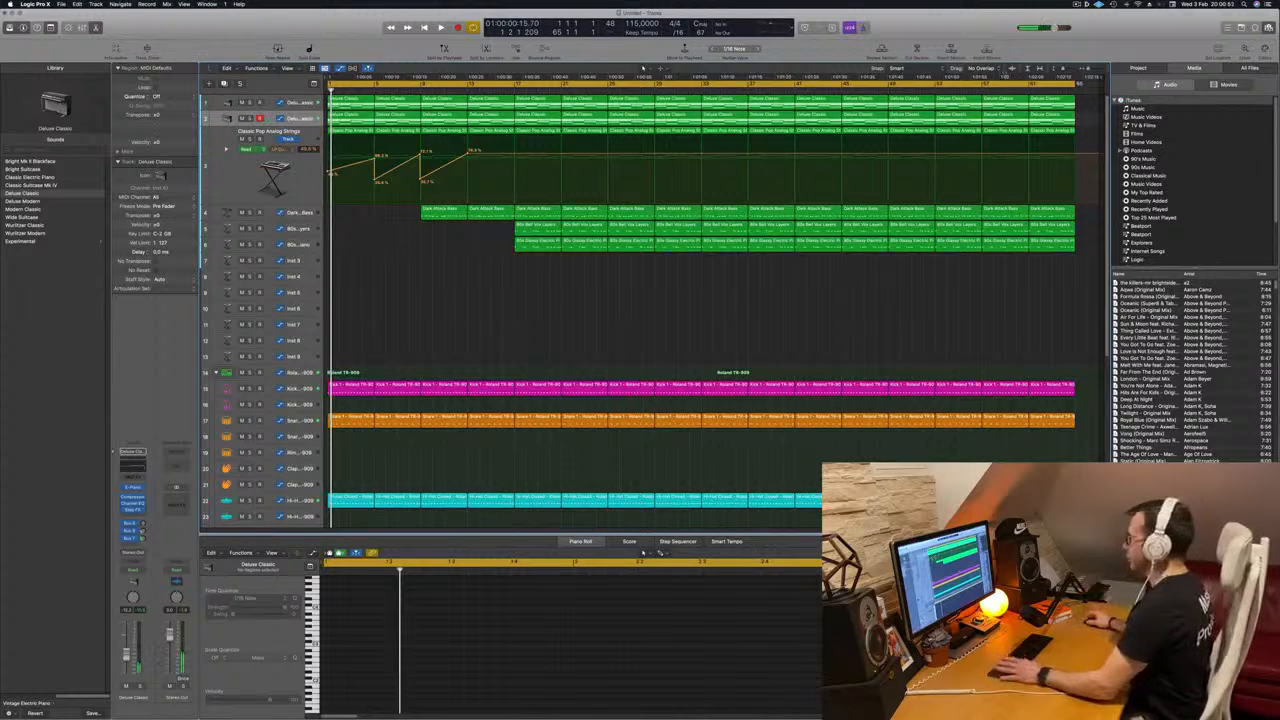
pyautogui.press('f')
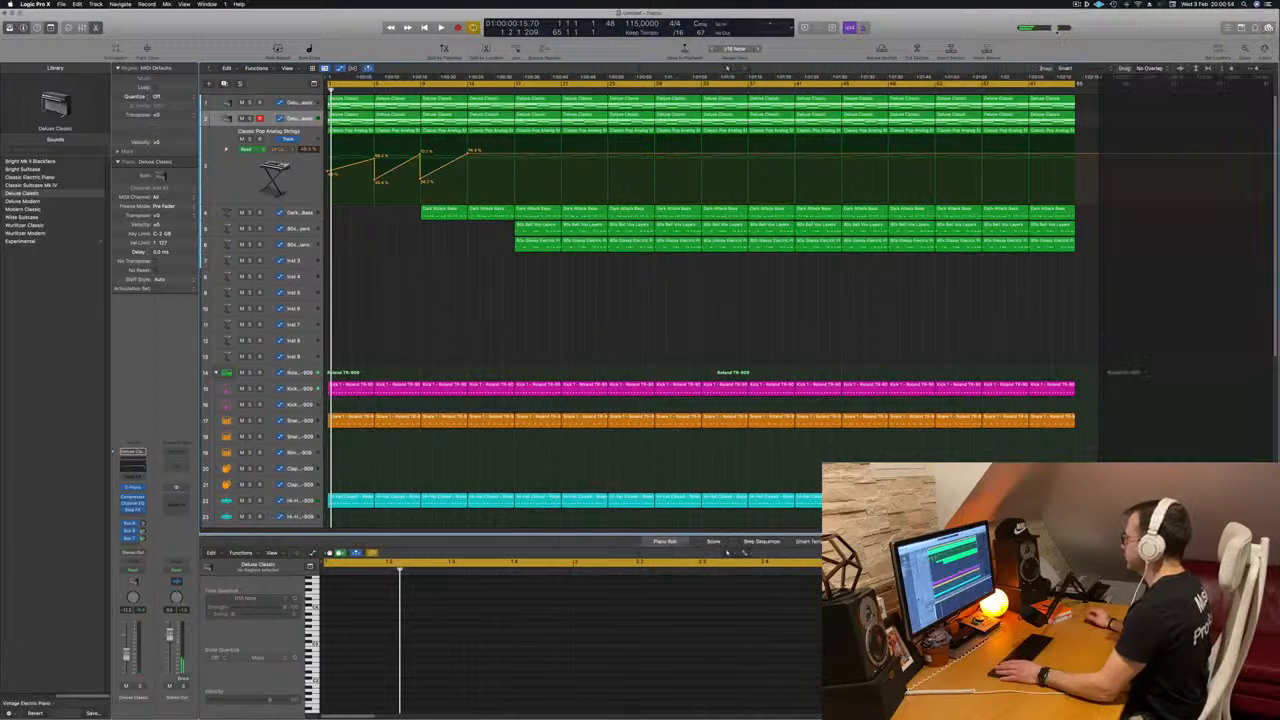
pyautogui.press('space')
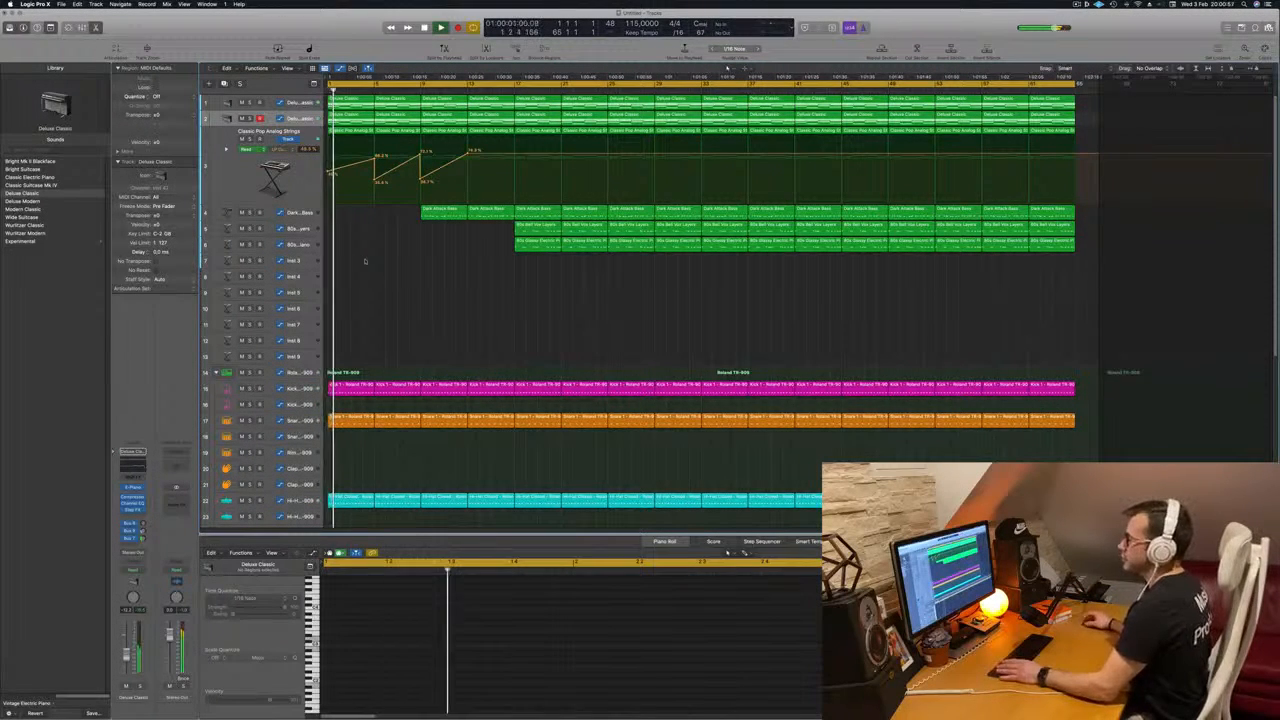
# Step: Replace the Vintage Electric Piano instrument on the duplicate track with Alchemy
pyautogui.click(228, 118)
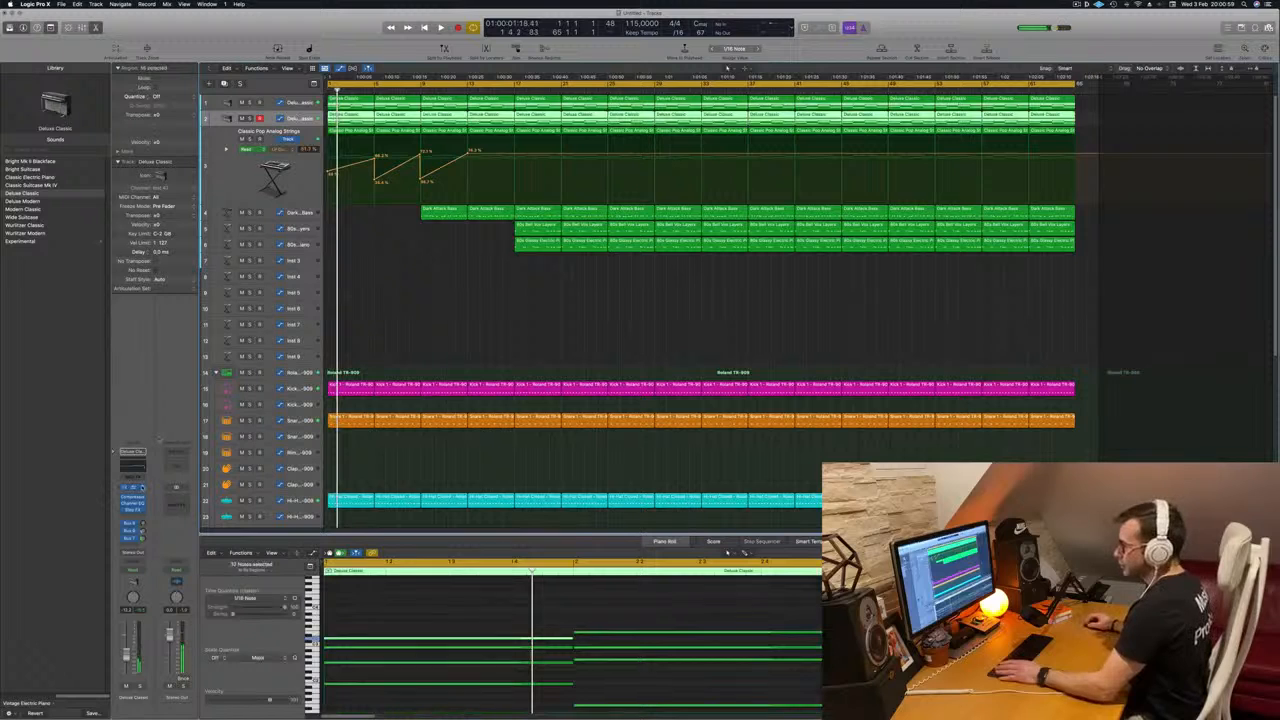
pyautogui.click(142, 488)
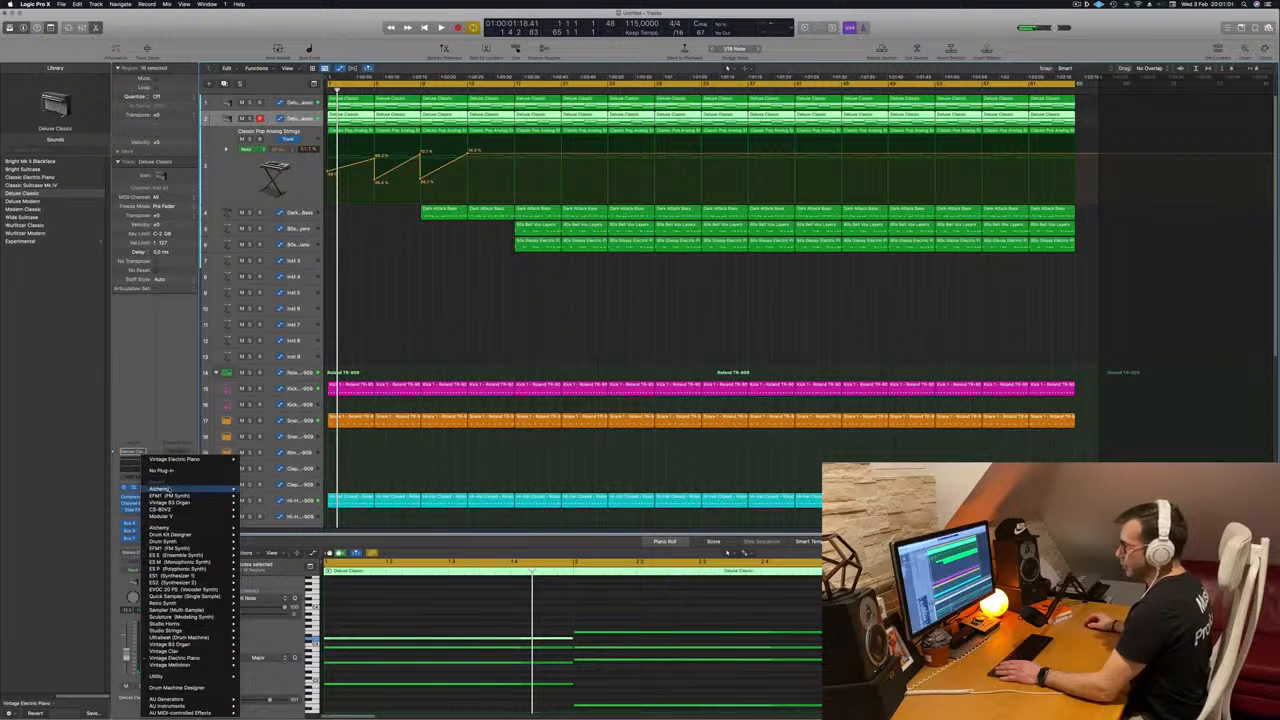
pyautogui.click(182, 489)
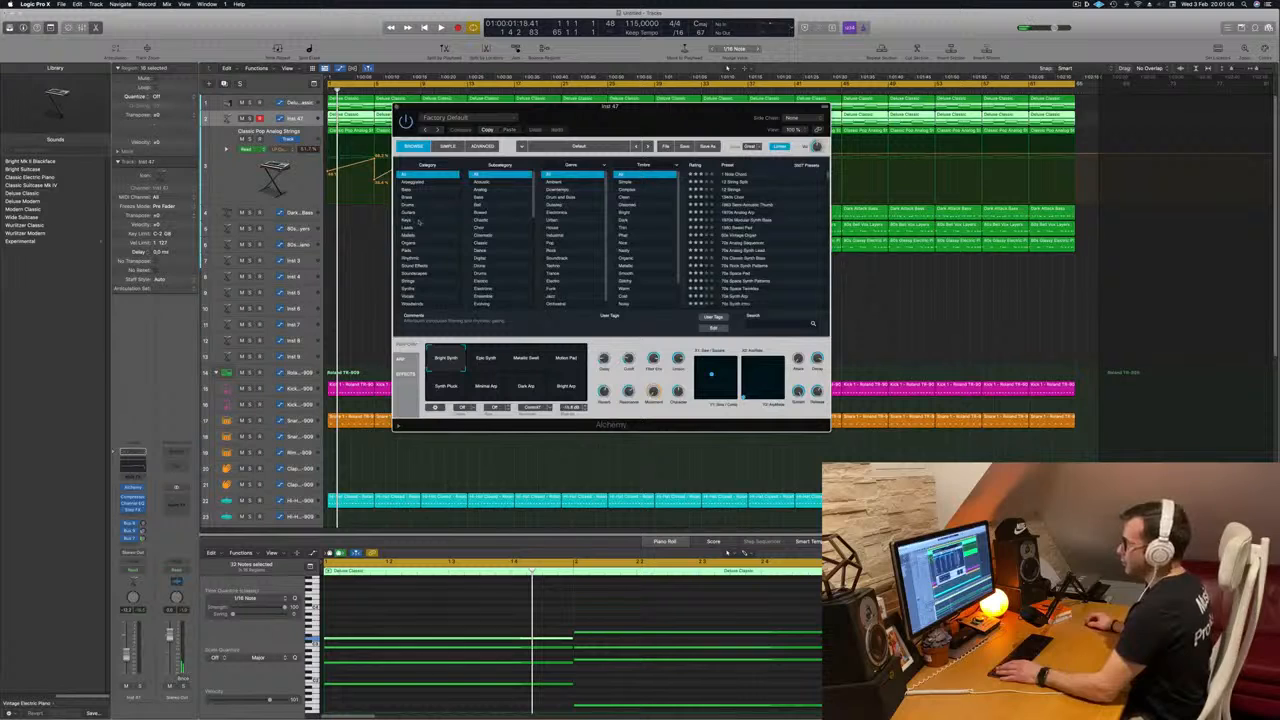
# Step: Filter Alchemy's presets to Pads, sort them by rating and load the Deeper Emotion preset
pyautogui.click(418, 249)
pyautogui.click(706, 166)
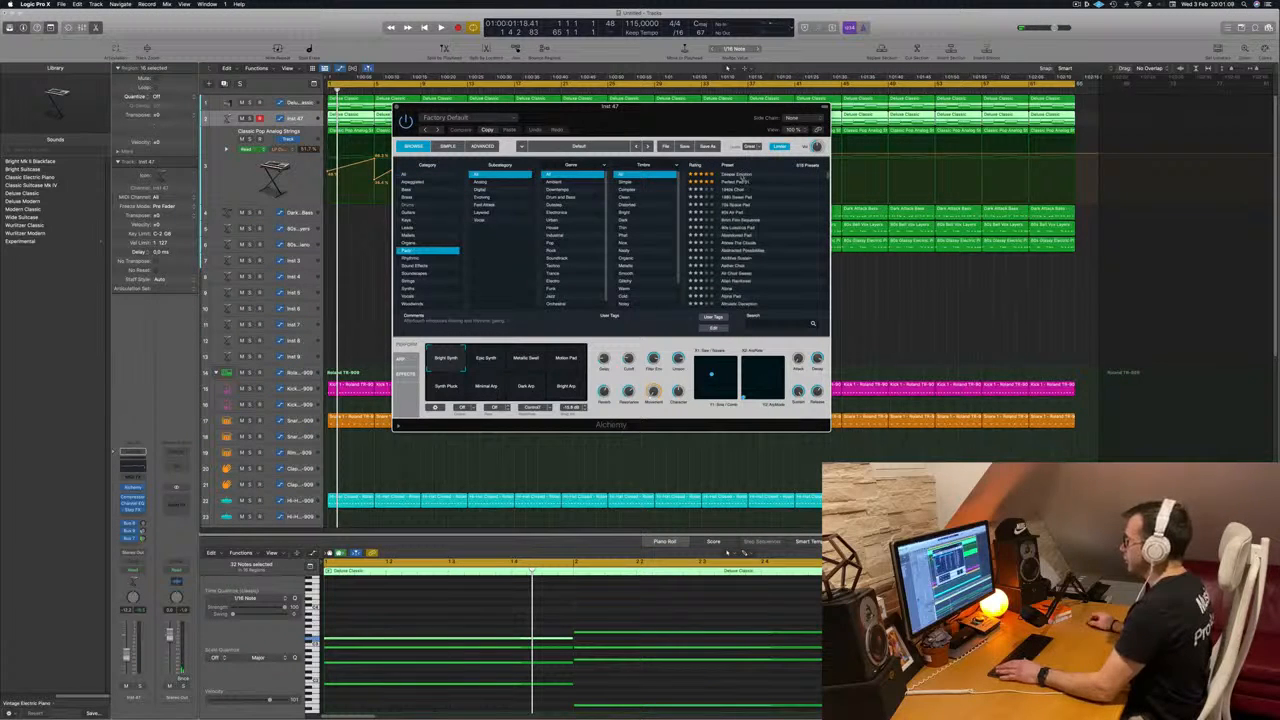
pyautogui.moveTo(661, 117); pyautogui.dragTo(741, 118)
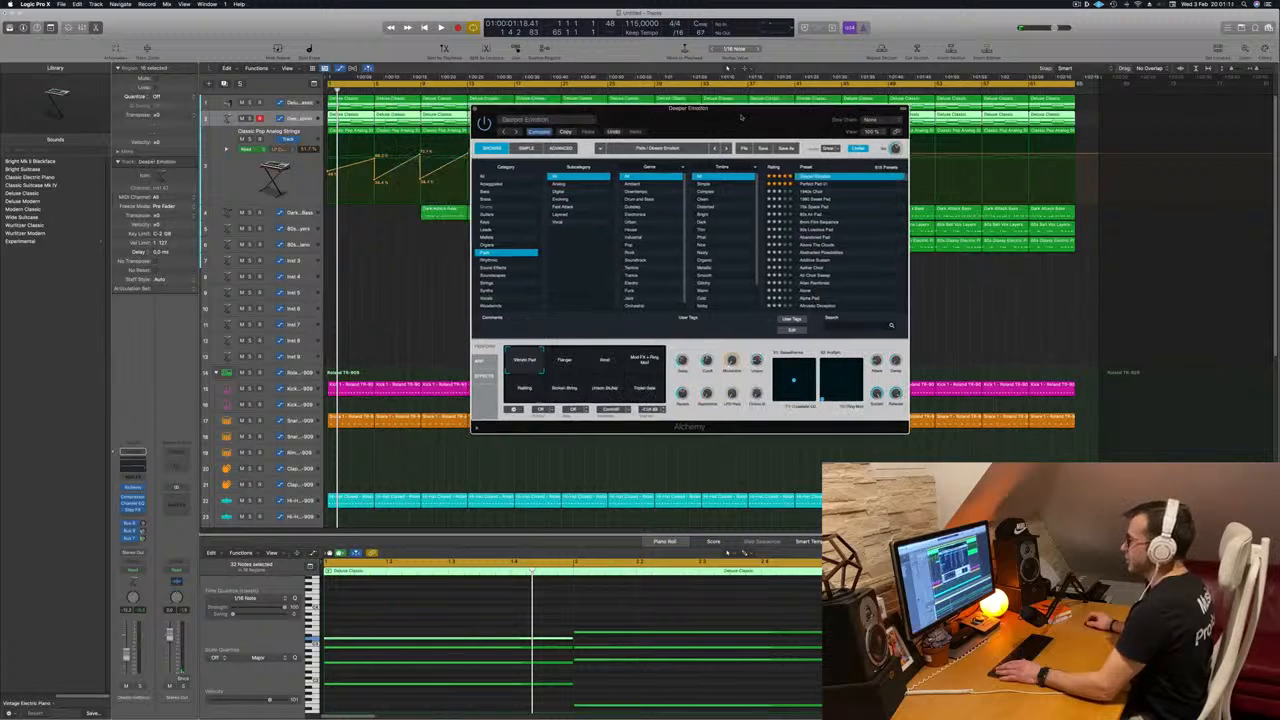
# Step: Audition the Flanger and Vocal snapshots of Deeper Emotion during playback, keep Vocal and solo the track
pyautogui.press('space')
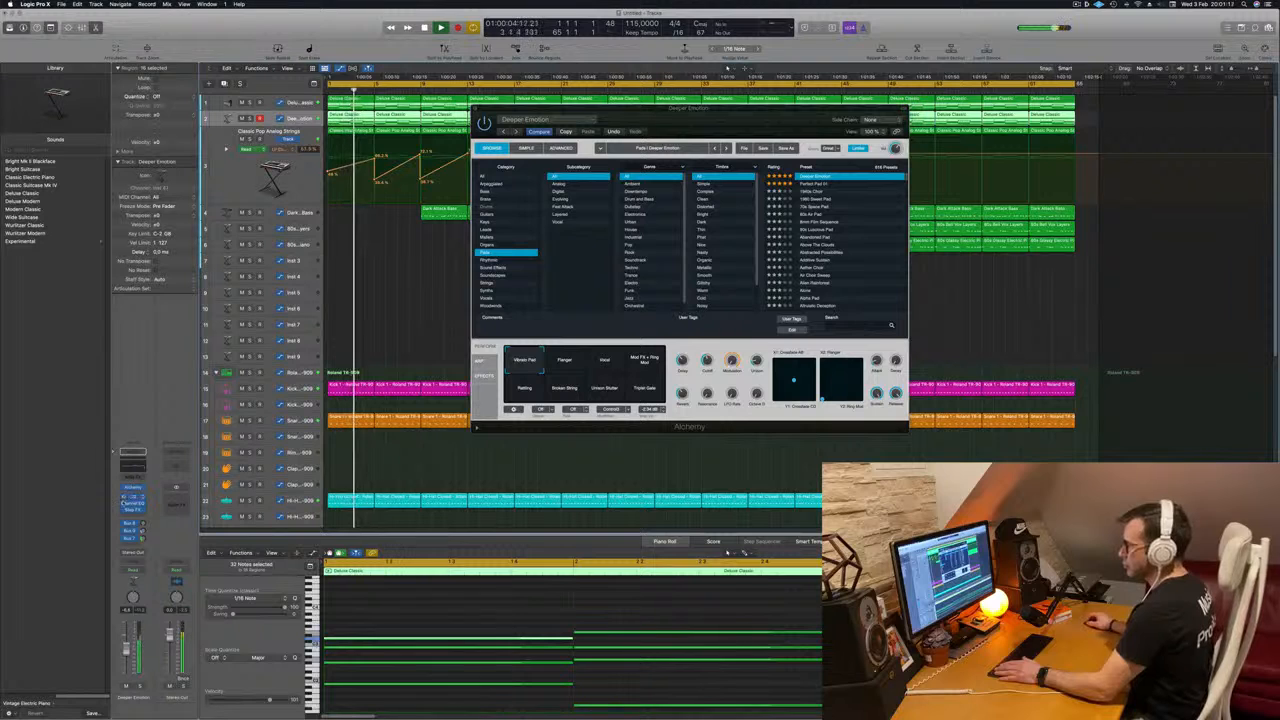
pyautogui.moveTo(738, 108); pyautogui.dragTo(661, 146)
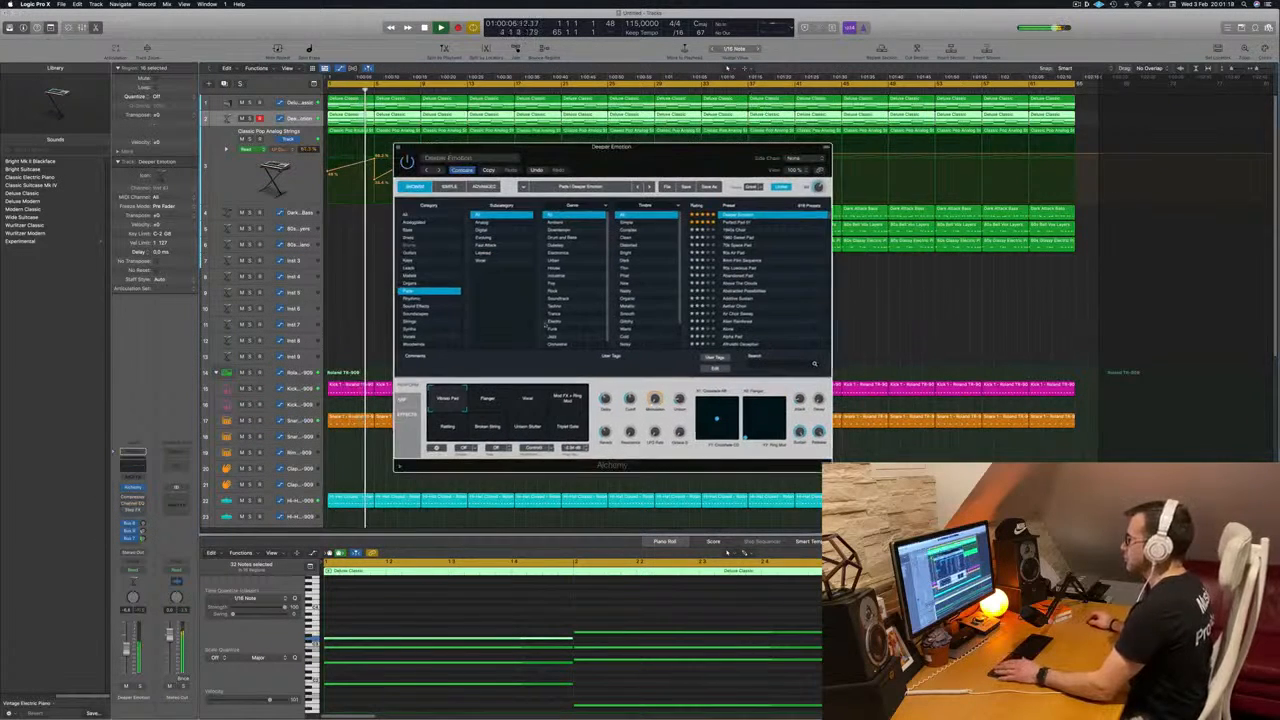
pyautogui.click(490, 403)
pyautogui.click(529, 405)
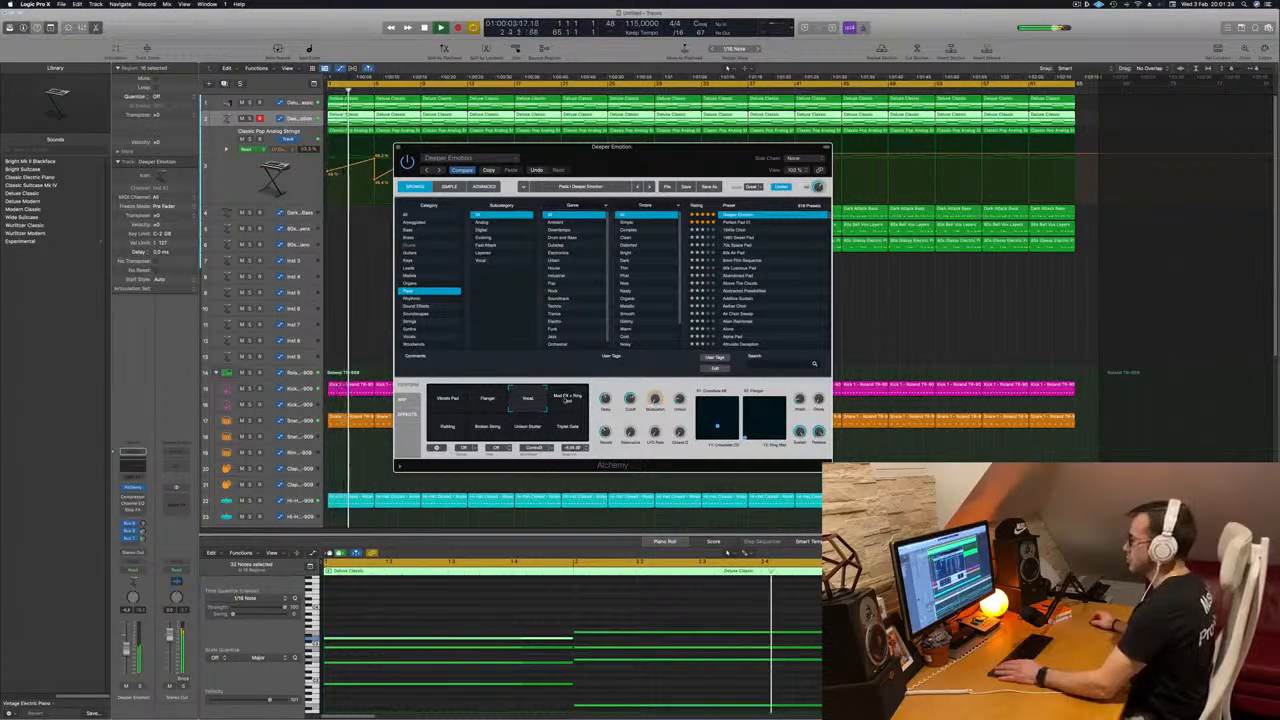
pyautogui.moveTo(662, 161)
pyautogui.mouseDown()
pyautogui.moveTo(632, 183)
pyautogui.moveTo(591, 180)
pyautogui.moveTo(677, 152)
pyautogui.mouseUp()
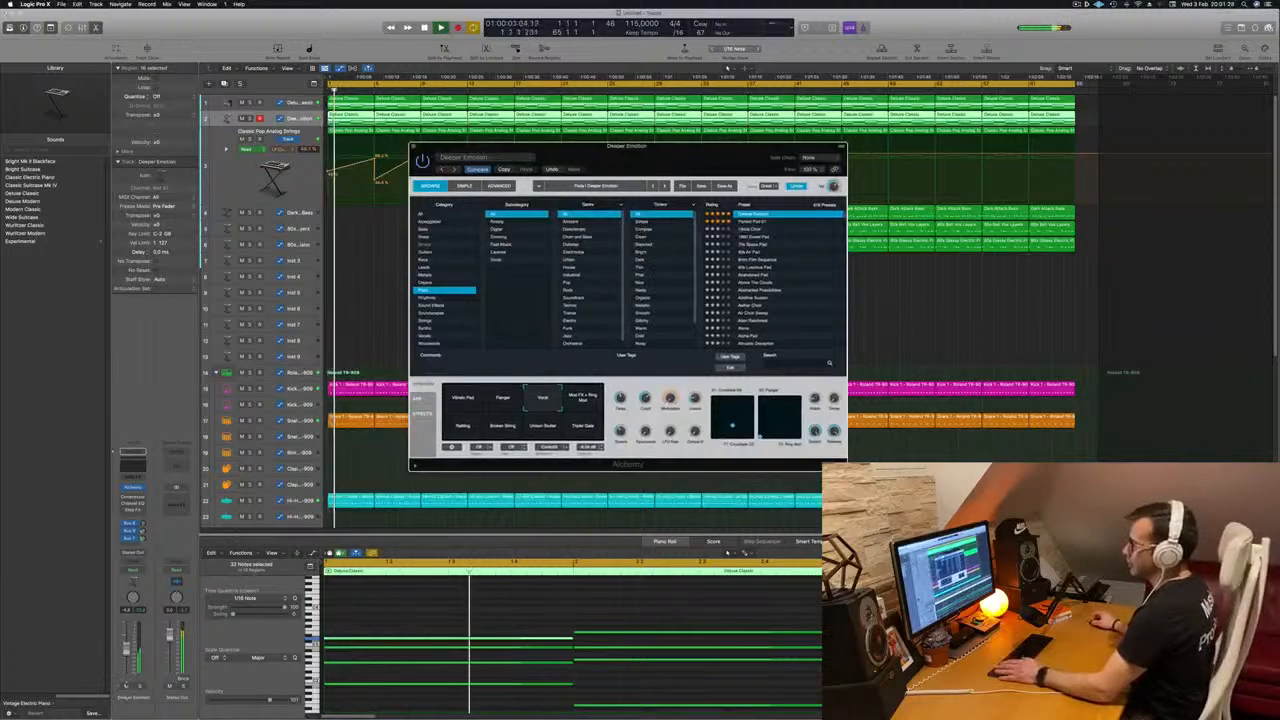
pyautogui.press('s')
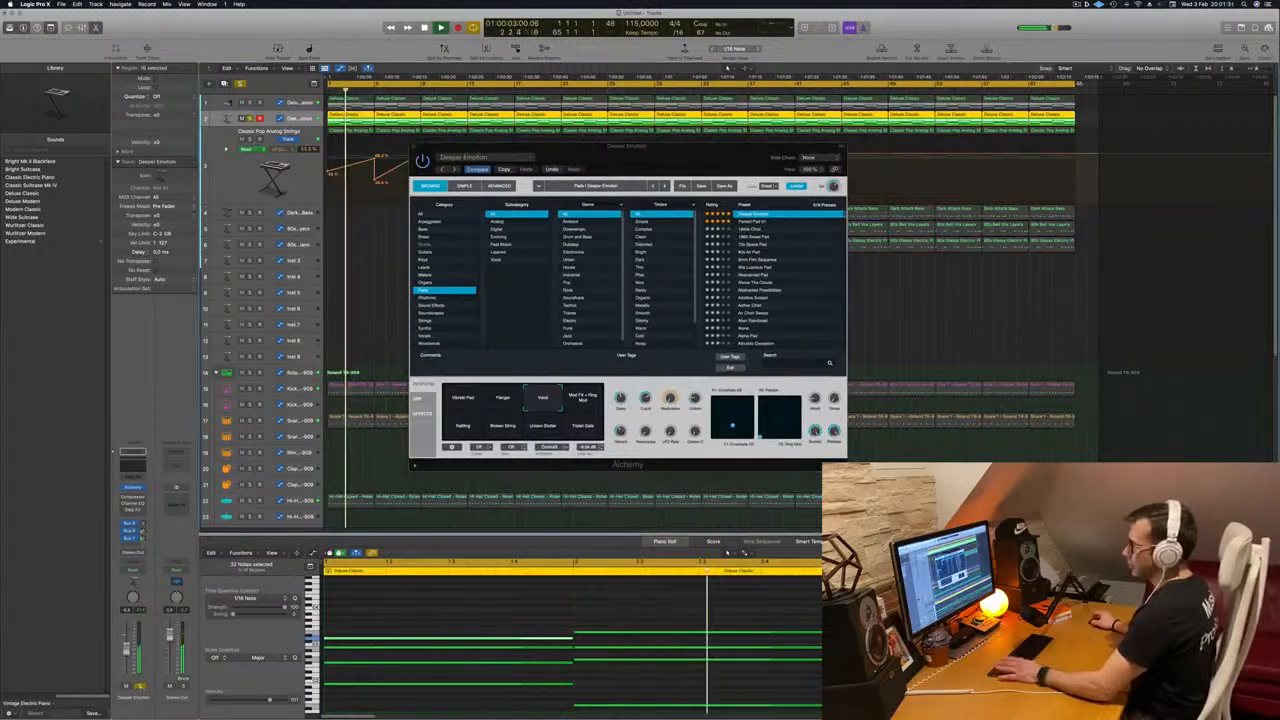
# Step: Unsolo the pad track, audition the Mod FX + Ring Mod, Rattling, Broken String and Unison Stutter snapshots, and return to Vocal
pyautogui.press('s')
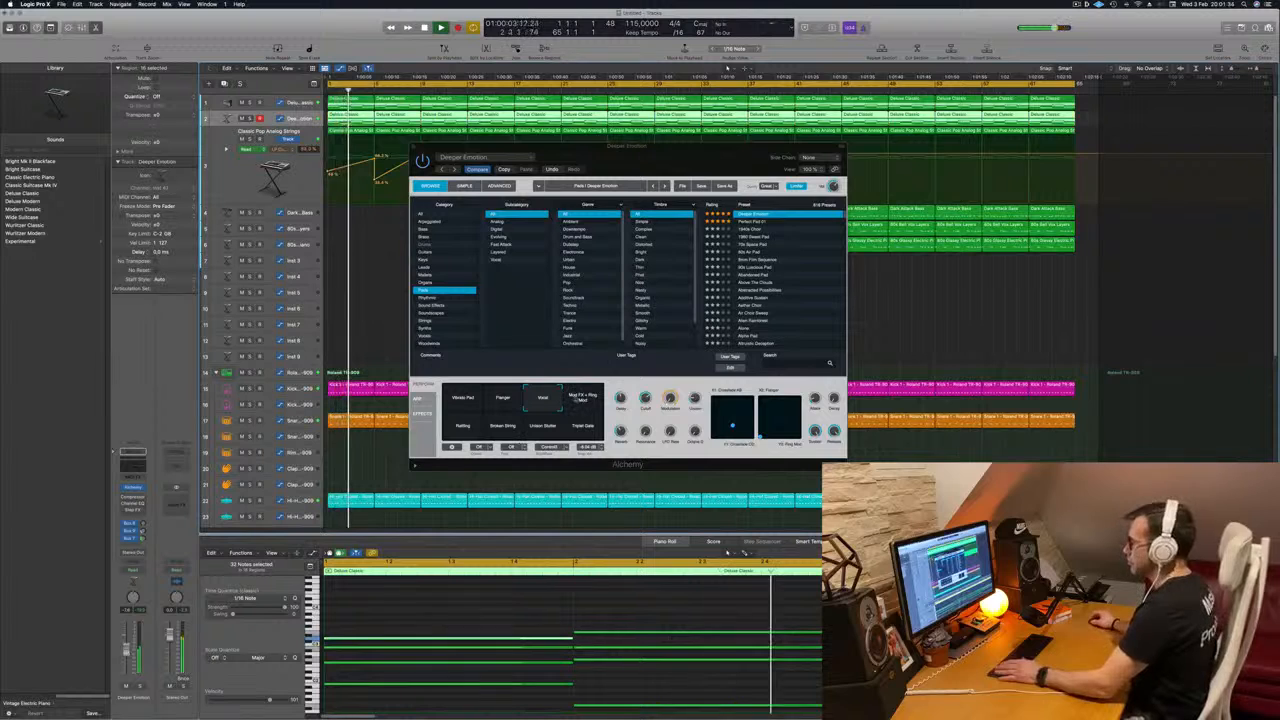
pyautogui.click(583, 398)
pyautogui.click(462, 426)
pyautogui.click(502, 426)
pyautogui.click(553, 427)
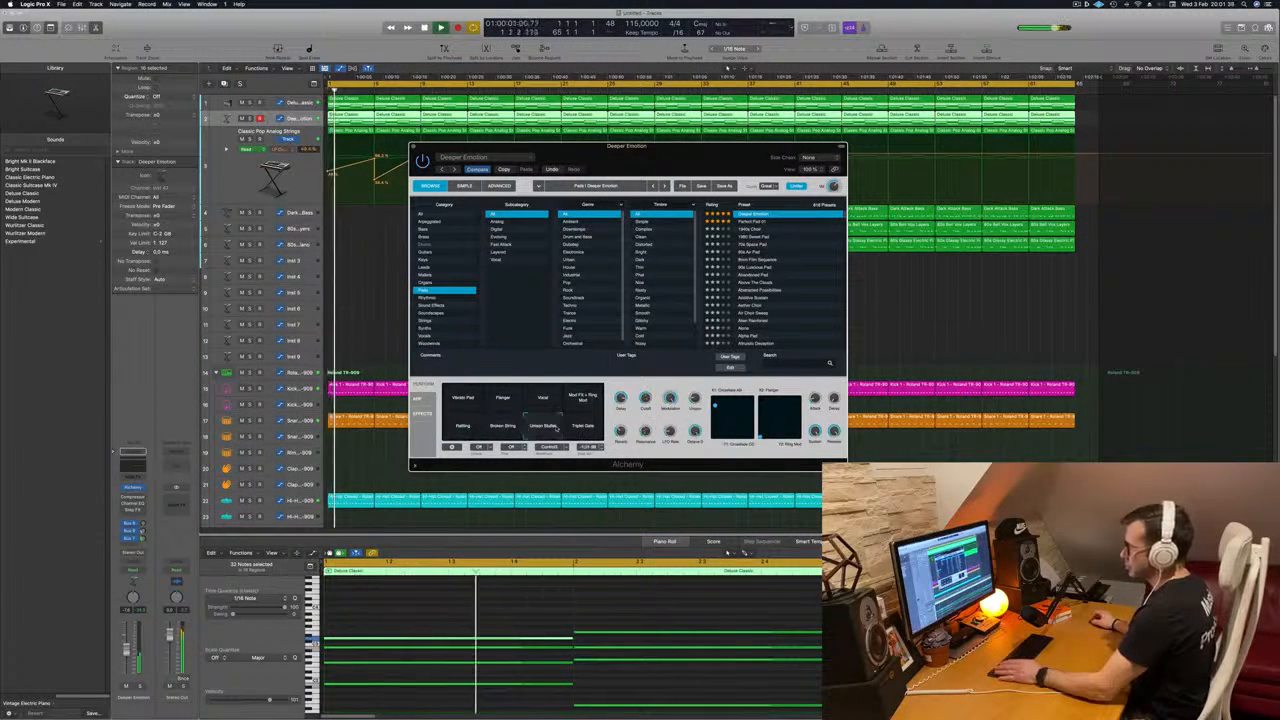
pyautogui.click(553, 400)
pyautogui.click(545, 400)
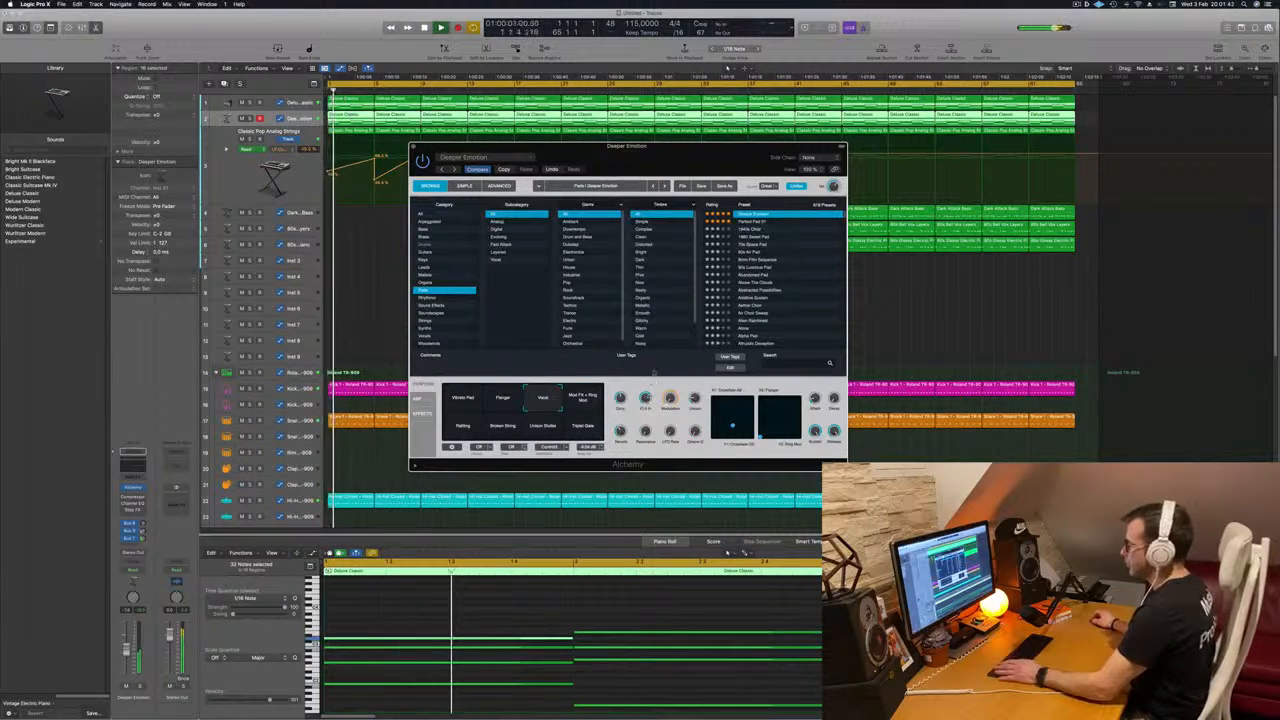
# Step: Delete opening regions so the doubled Alchemy pad enters at bar 17 and the bell and electric piano layers at bar 25
pyautogui.moveTo(651, 157); pyautogui.dragTo(886, 126)
pyautogui.press('space')
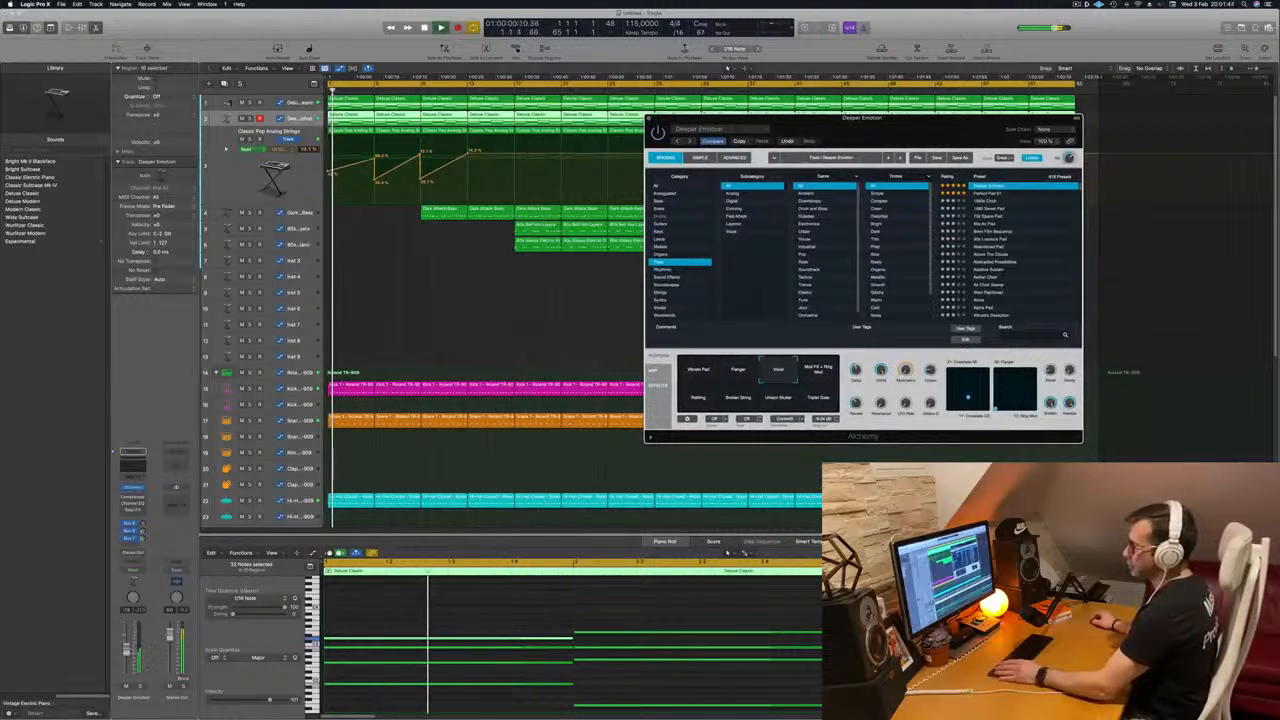
pyautogui.click(260, 533)
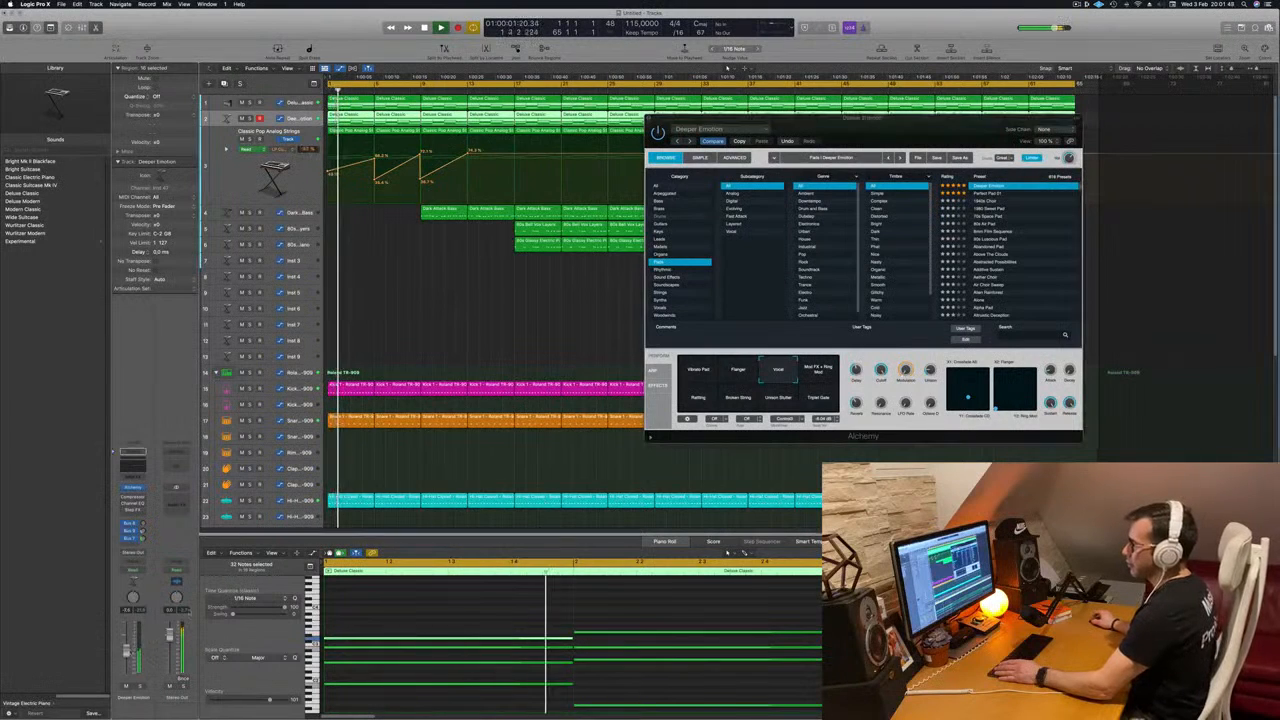
pyautogui.click(407, 325)
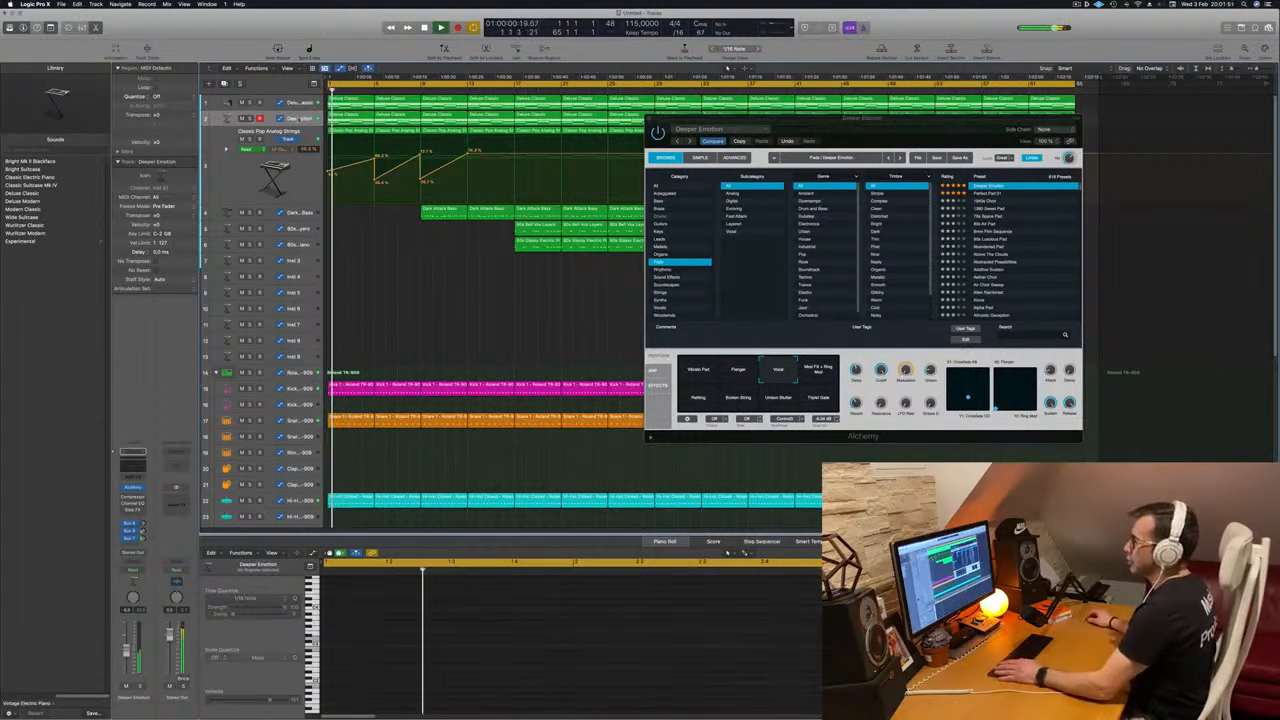
pyautogui.click(352, 118)
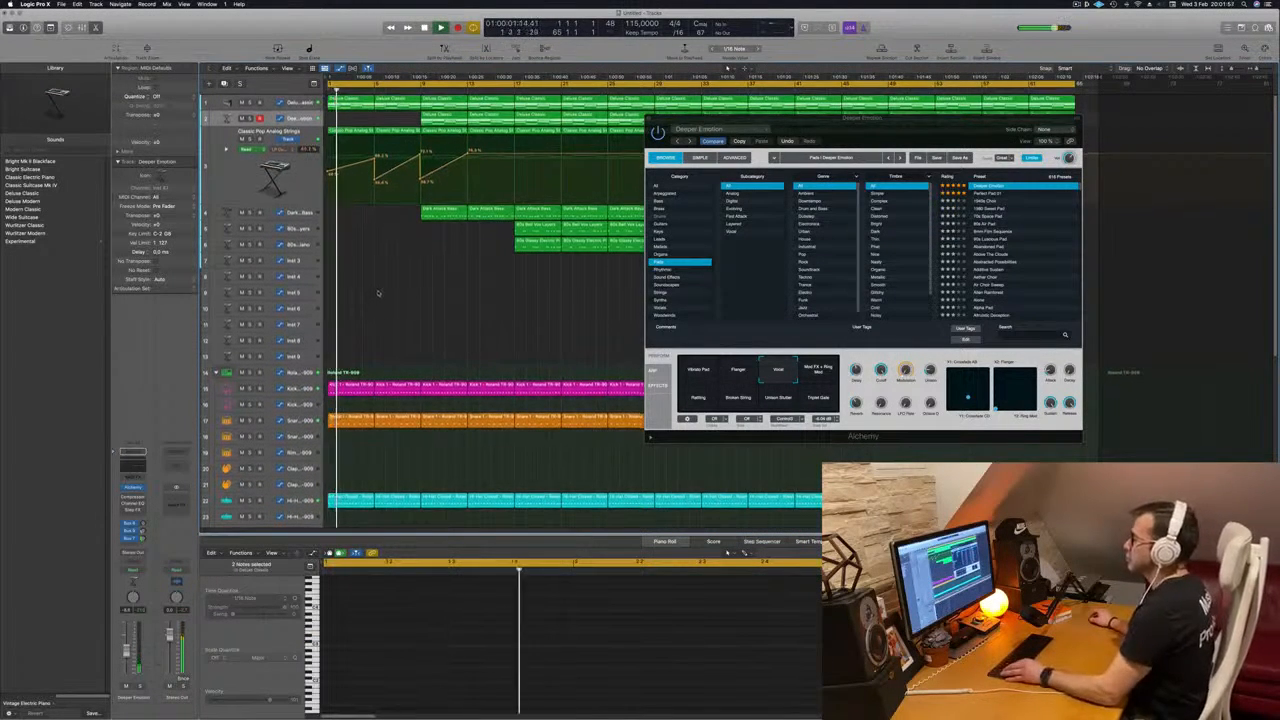
pyautogui.press('super+Right')
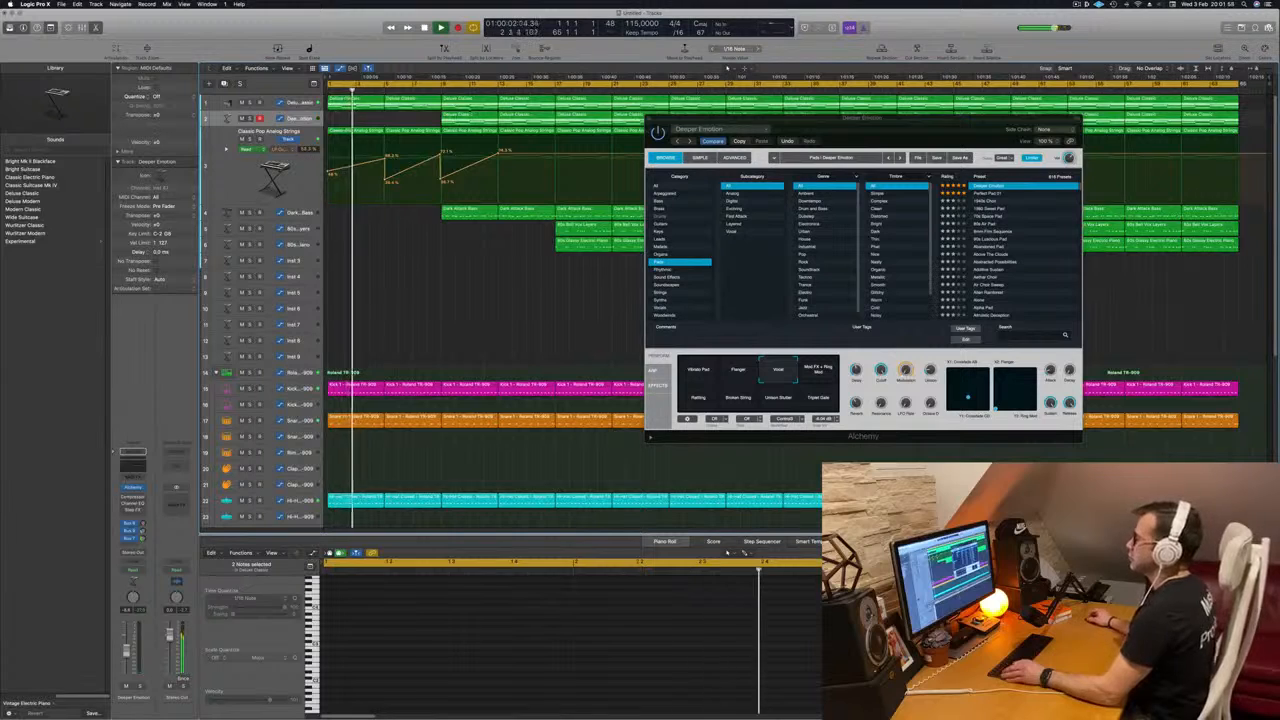
pyautogui.press('Delete')
pyautogui.press('Delete')
pyautogui.click(650, 121)
pyautogui.moveTo(526, 229); pyautogui.dragTo(614, 254)
pyautogui.press('Delete')
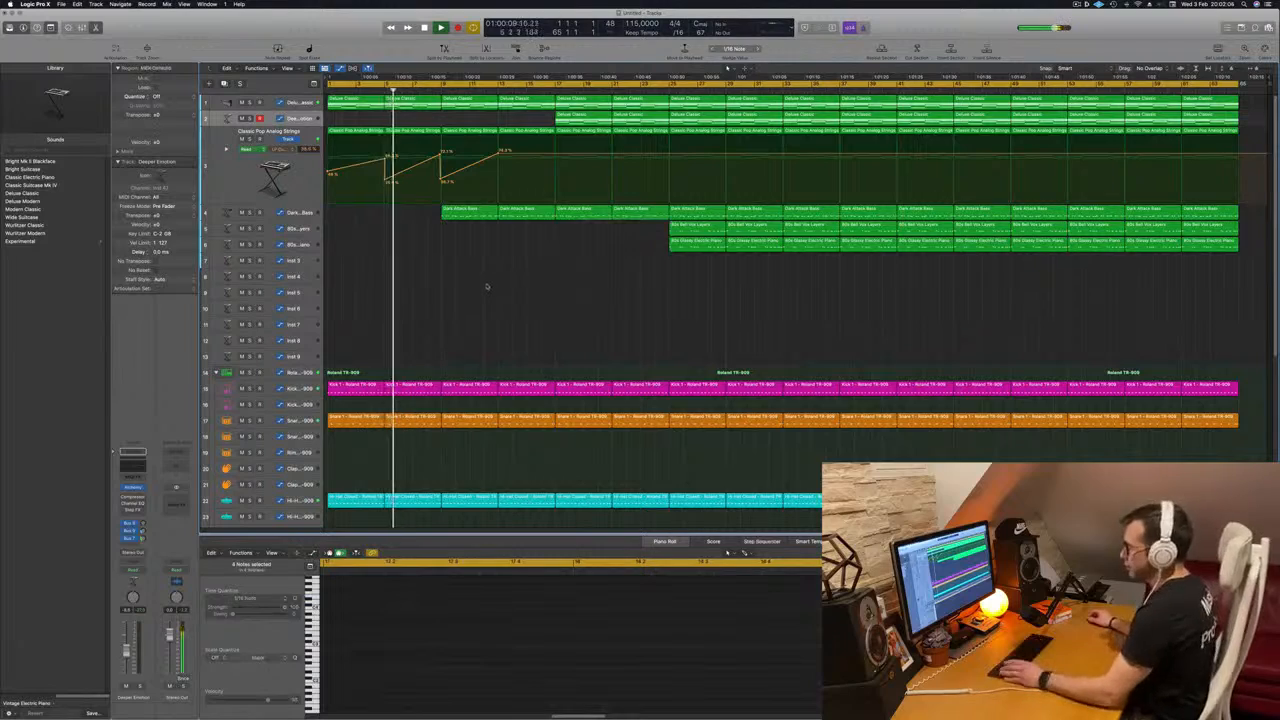
# Step: Look over the instrument, drum and percussion tracks of the arrangement during playback
pyautogui.scroll(-4, 425, 305)
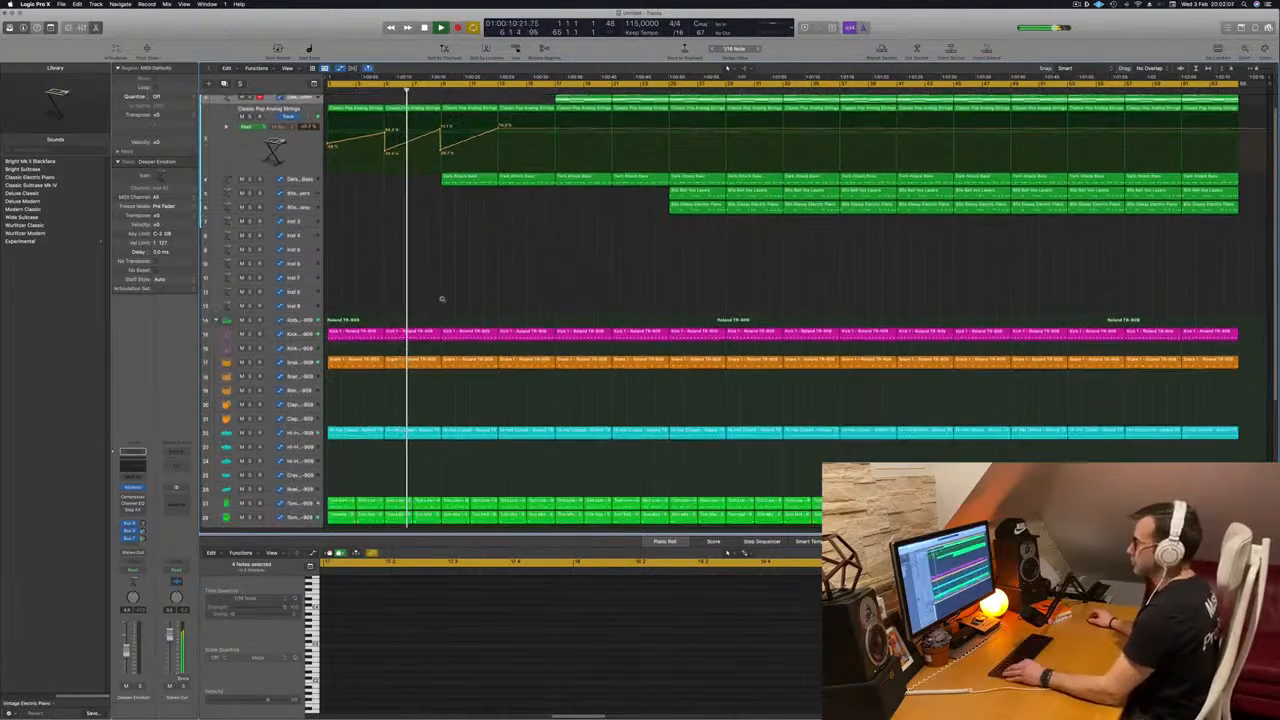
pyautogui.scroll(-3, 439, 284)
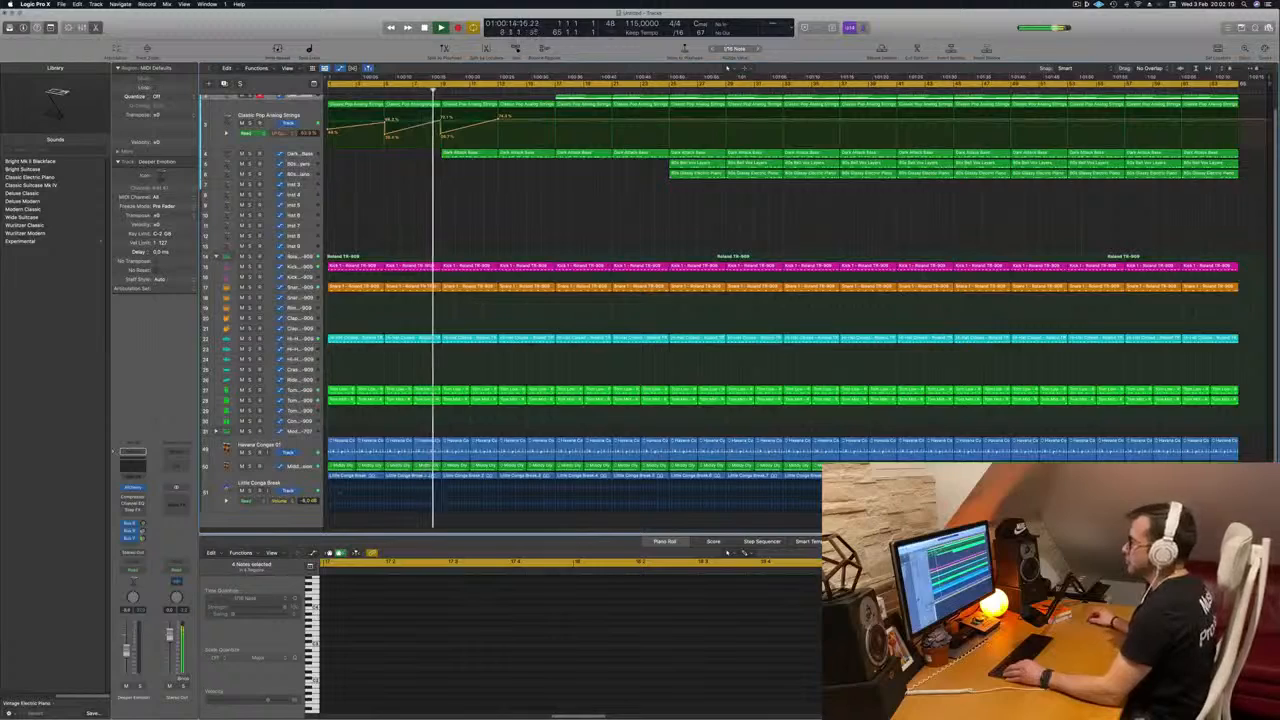
pyautogui.scroll(1, 468, 195)
pyautogui.scroll(1, 474, 194)
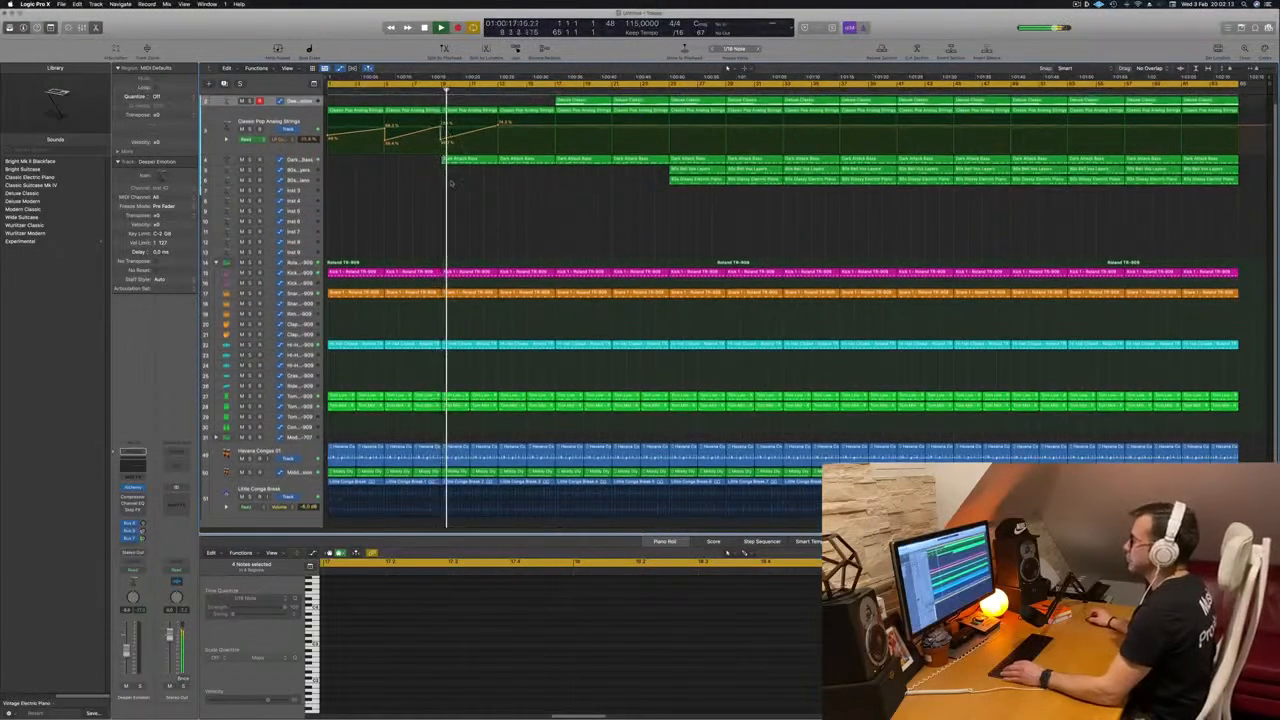
pyautogui.hscroll(1, 516, 199)
pyautogui.hscroll(-1, 516, 199)
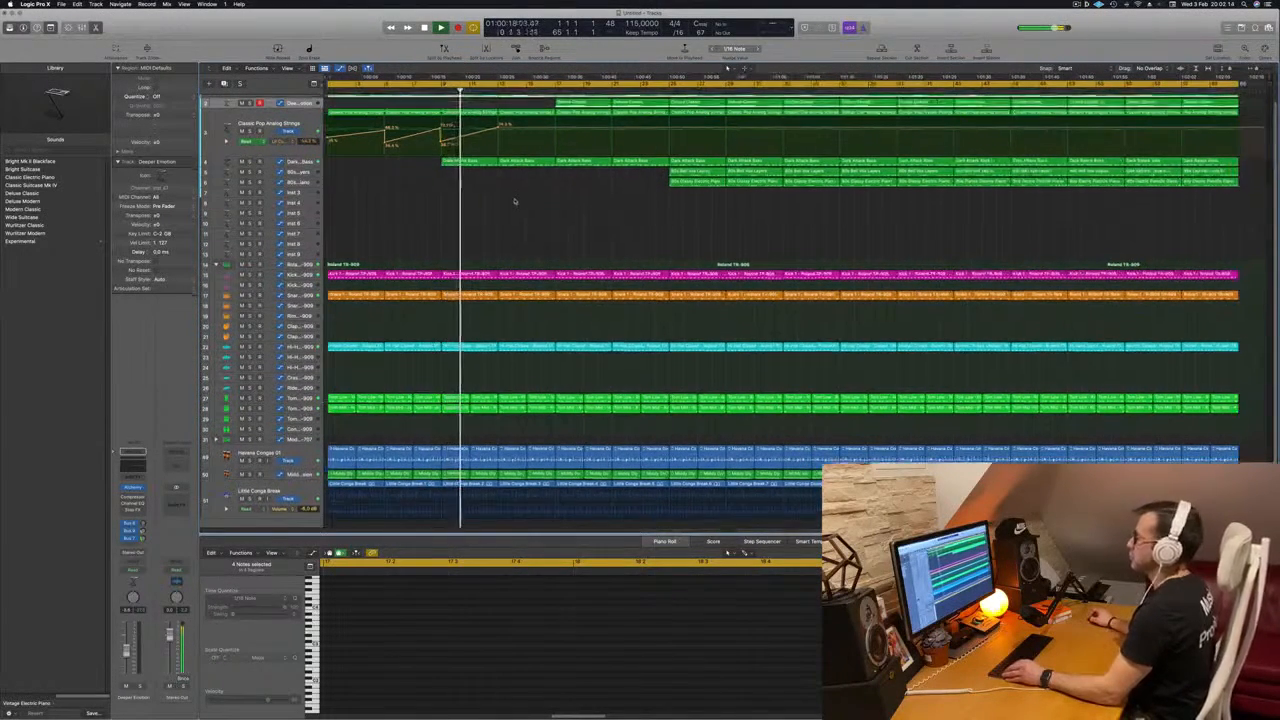
pyautogui.scroll(1, 516, 200)
pyautogui.scroll(3, 520, 237)
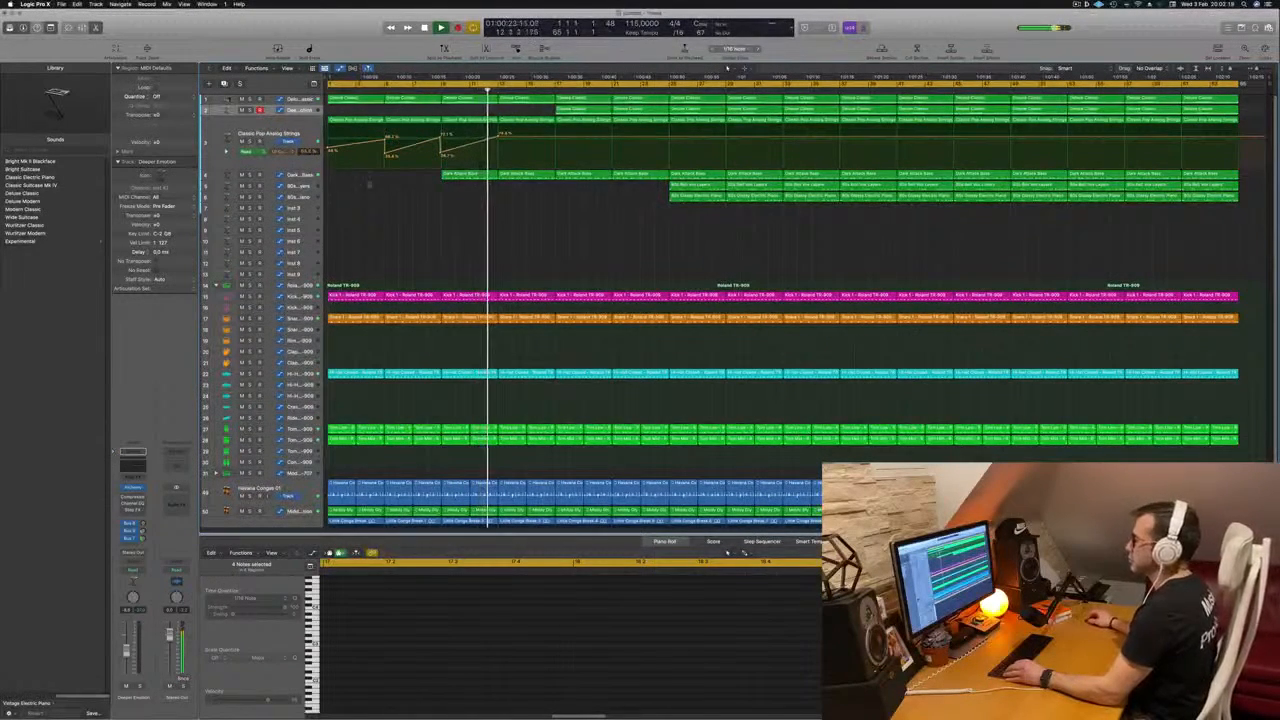
# Step: Extend the strings' filter automation with a higher peak and drop at bar 13, and another ramp peaking and dropping at bar 17
pyautogui.hscroll(2, 494, 136)
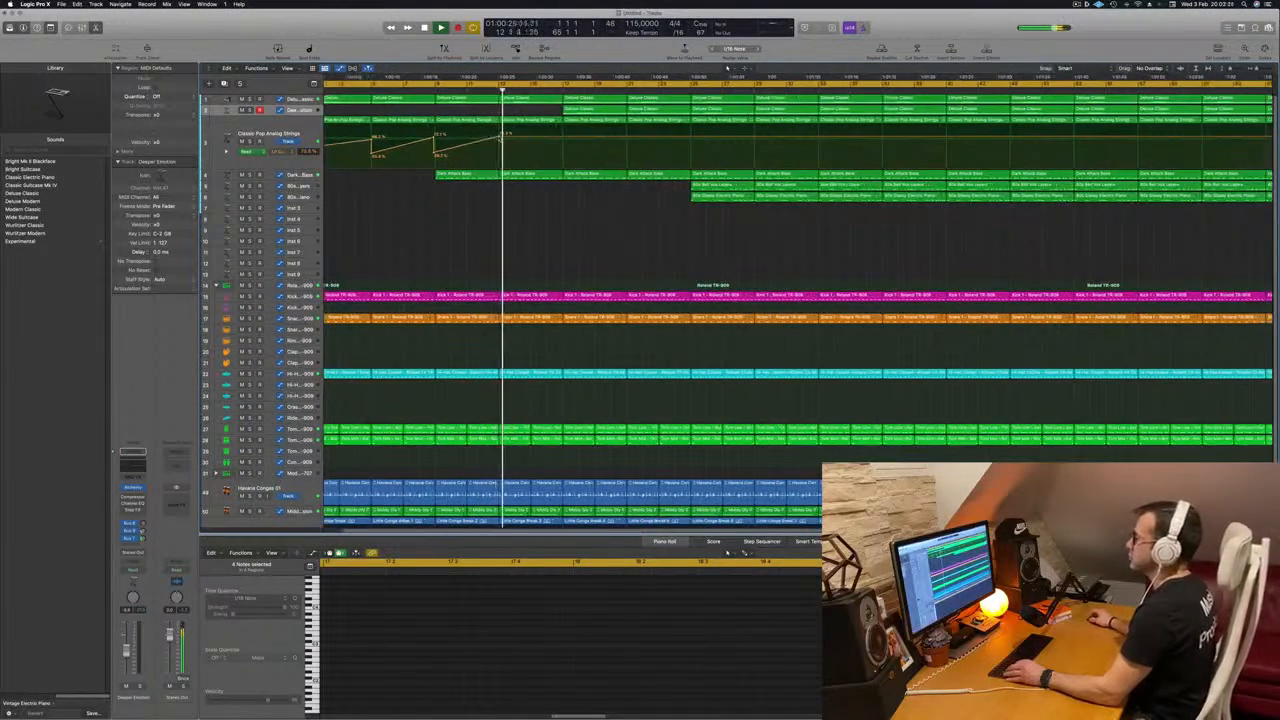
pyautogui.moveTo(500, 137)
pyautogui.mouseDown()
pyautogui.moveTo(500, 125)
pyautogui.moveTo(501, 149)
pyautogui.moveTo(497, 126)
pyautogui.mouseUp()
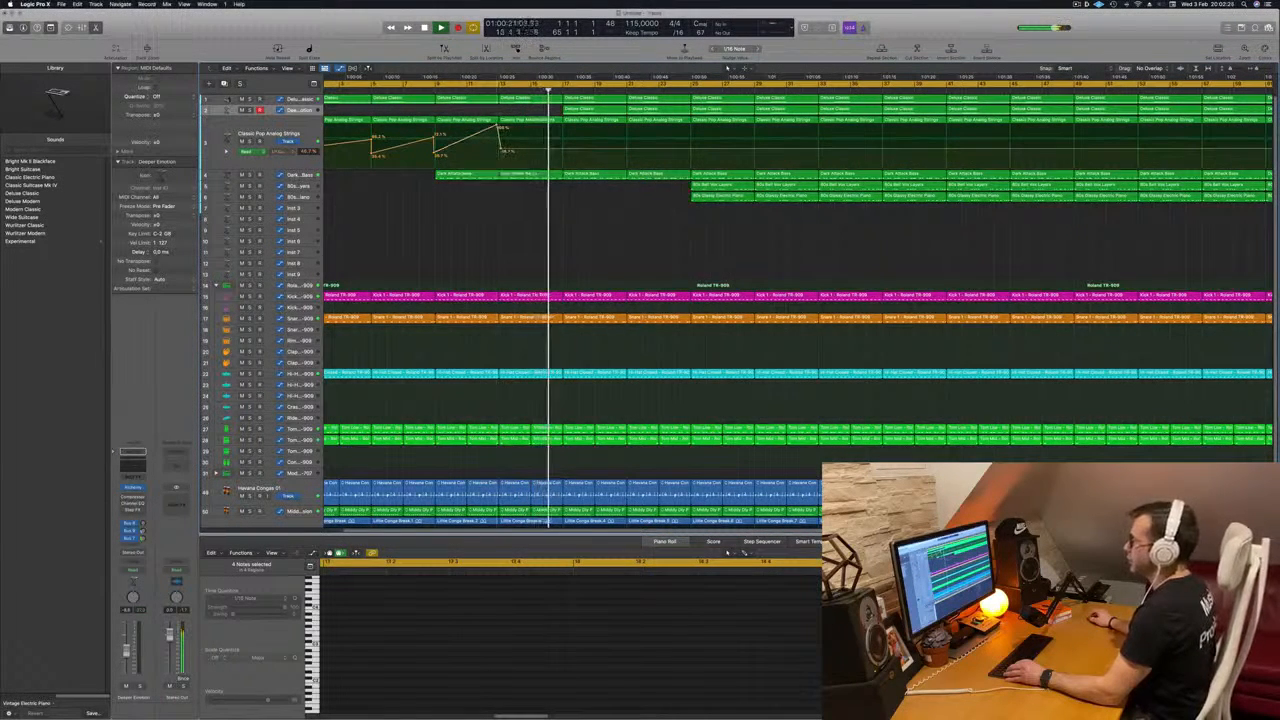
pyautogui.click(490, 91)
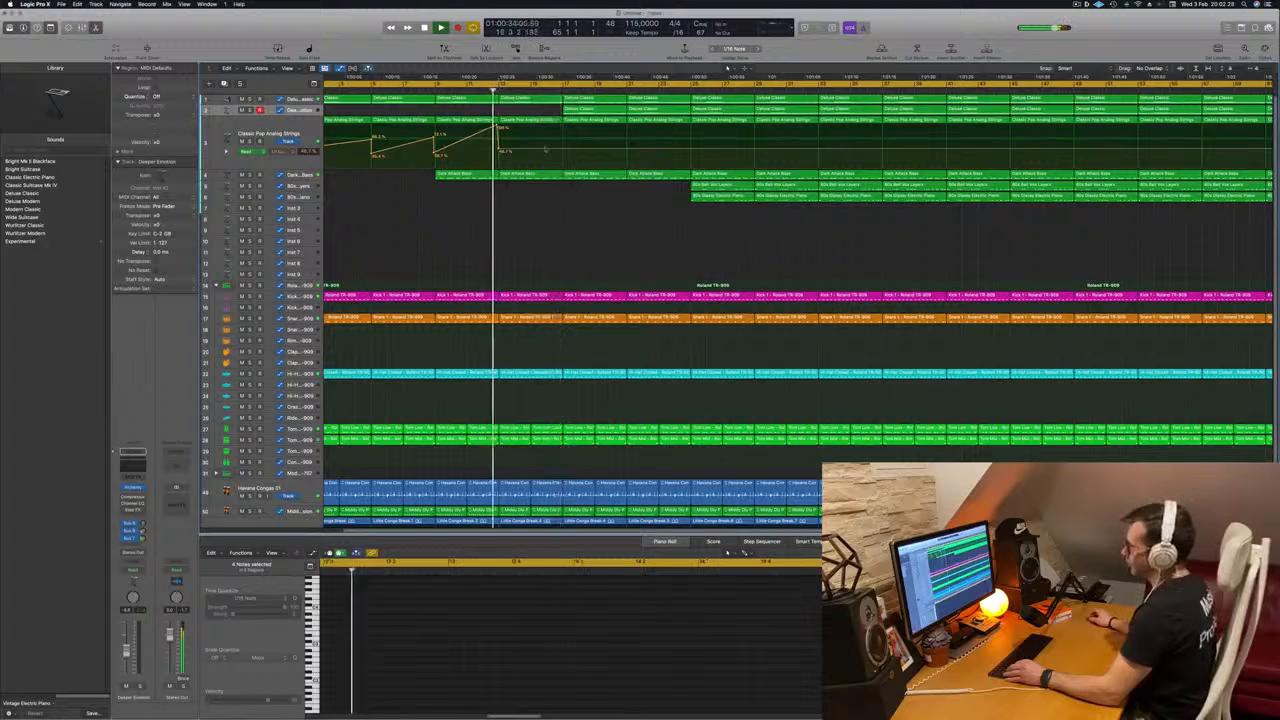
pyautogui.click(562, 149)
pyautogui.moveTo(562, 150); pyautogui.dragTo(562, 126)
pyautogui.press('z')
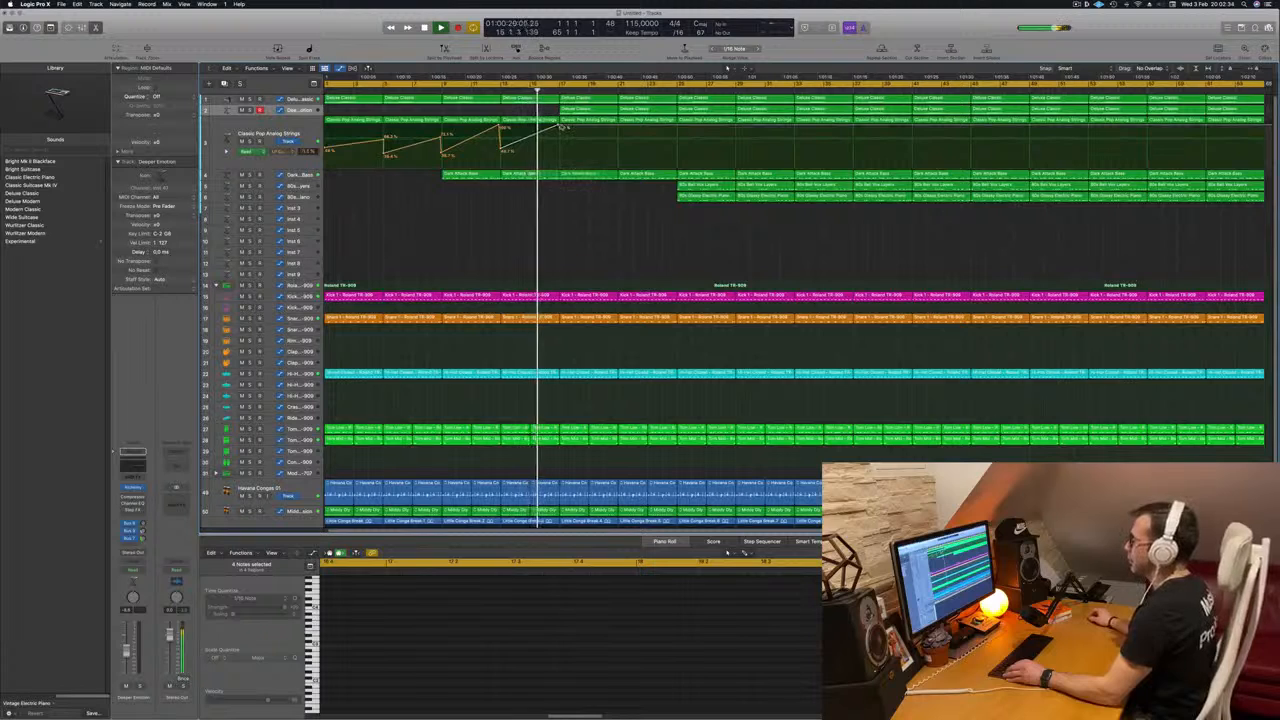
pyautogui.moveTo(561, 127); pyautogui.dragTo(560, 138)
pyautogui.press('z')
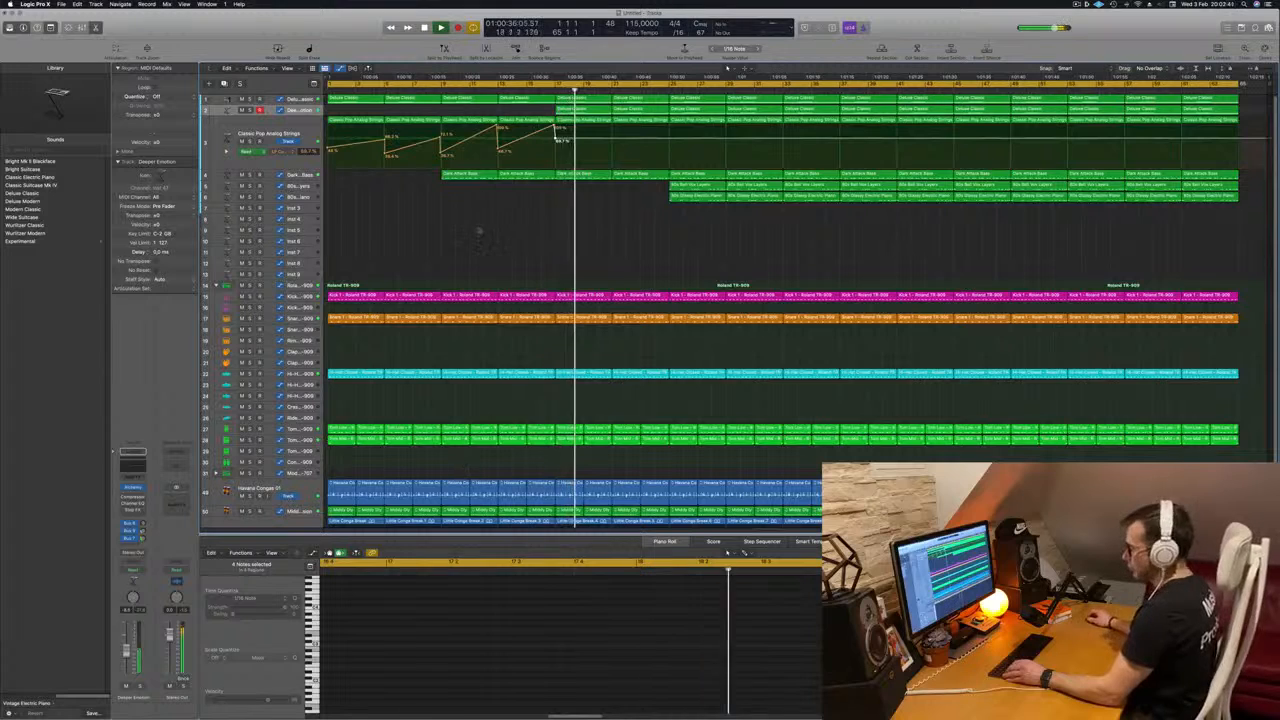
# Step: Show the mixer, copy the strings' side-chained Compressor to the Deeper Emotion channel and check its settings
pyautogui.press('x')
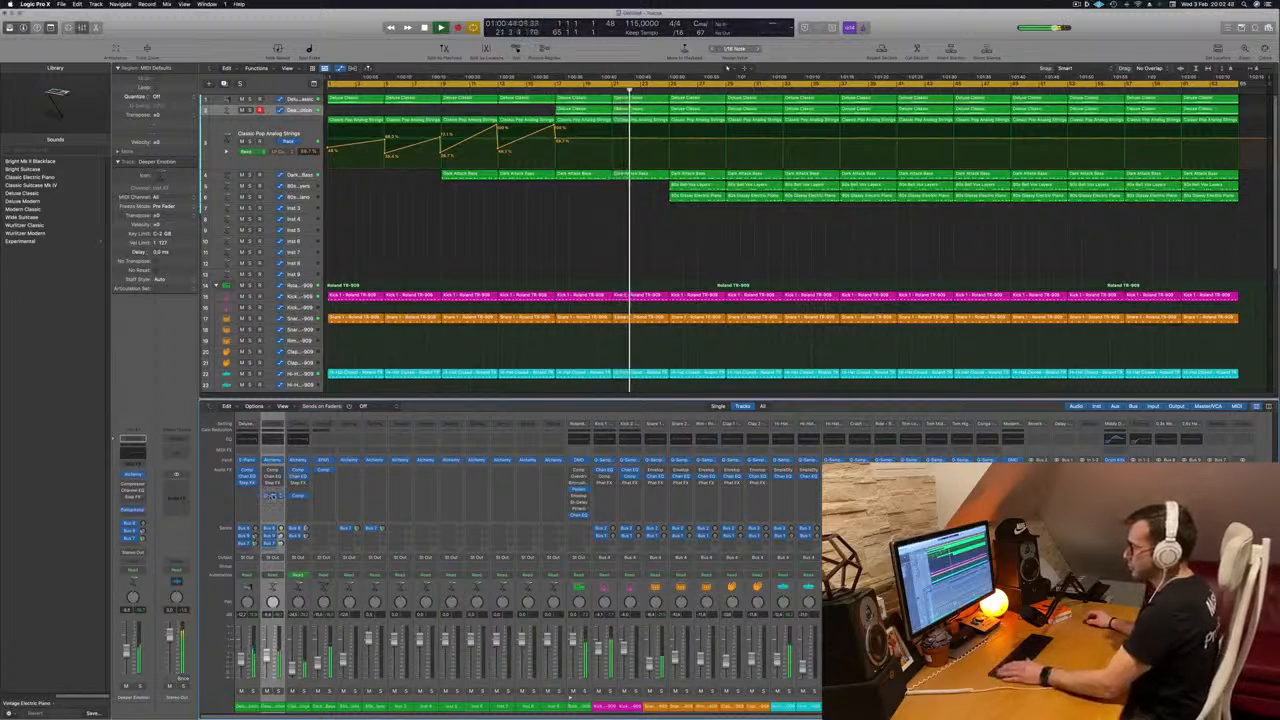
pyautogui.click(271, 496)
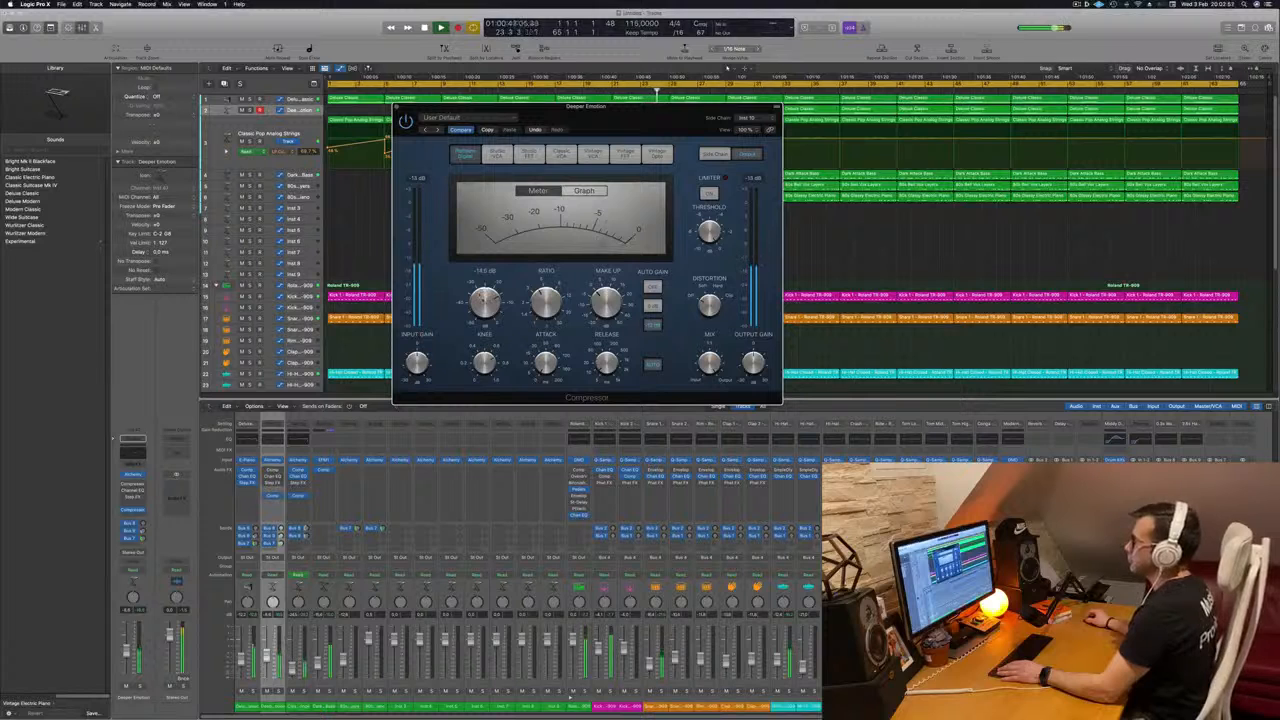
pyautogui.click(396, 107)
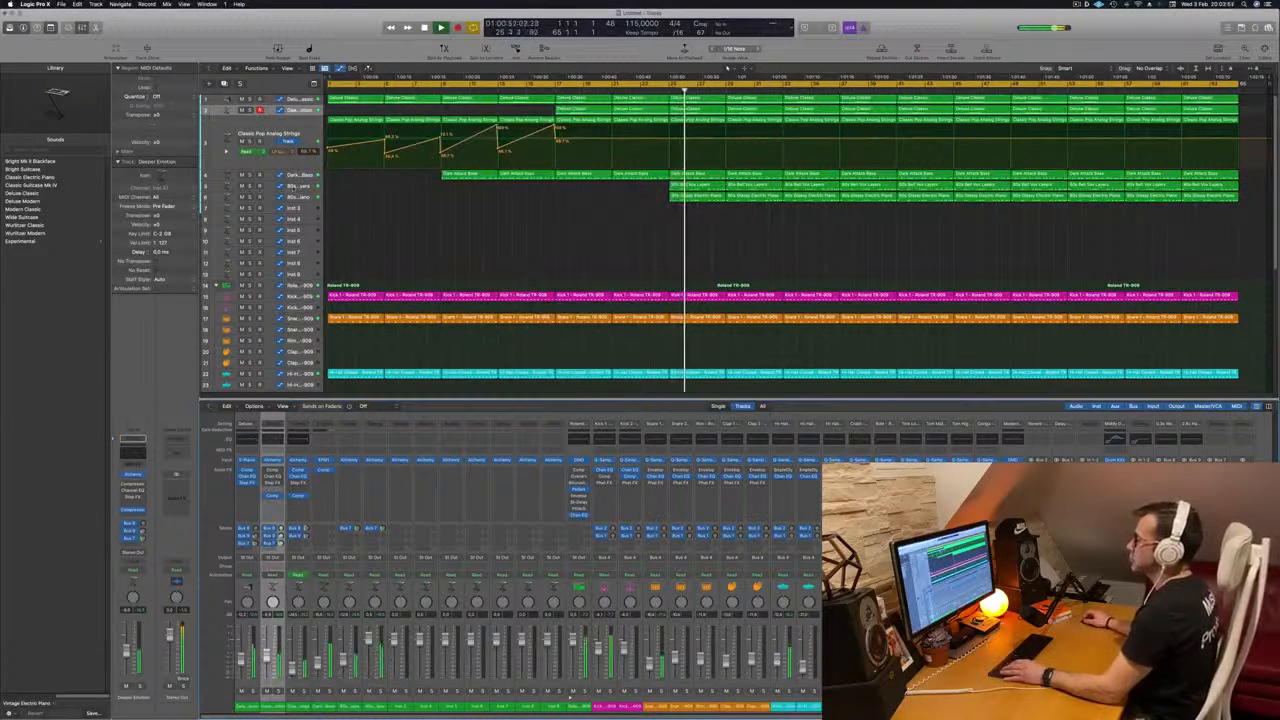
# Step: Delete the snare, closed hi-hat and Little Conga Break regions between bars 25 and 33
pyautogui.click(661, 91)
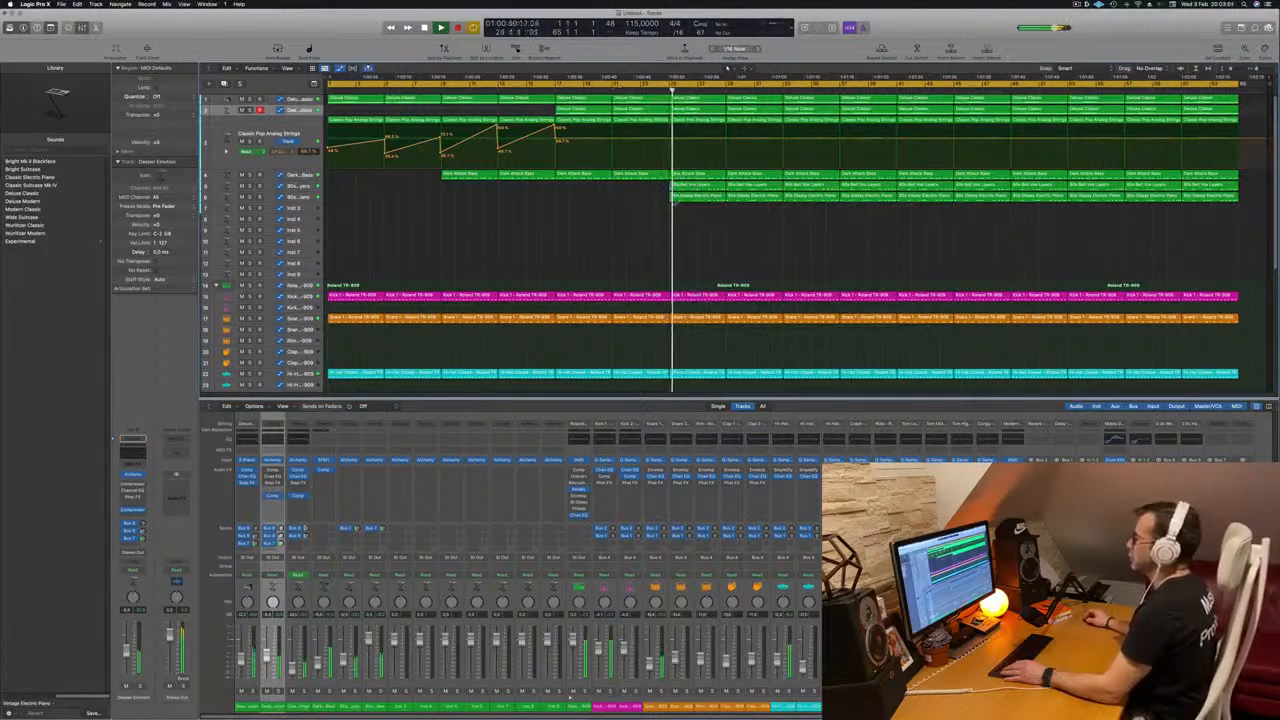
pyautogui.click(608, 91)
pyautogui.scroll(-5, 714, 234)
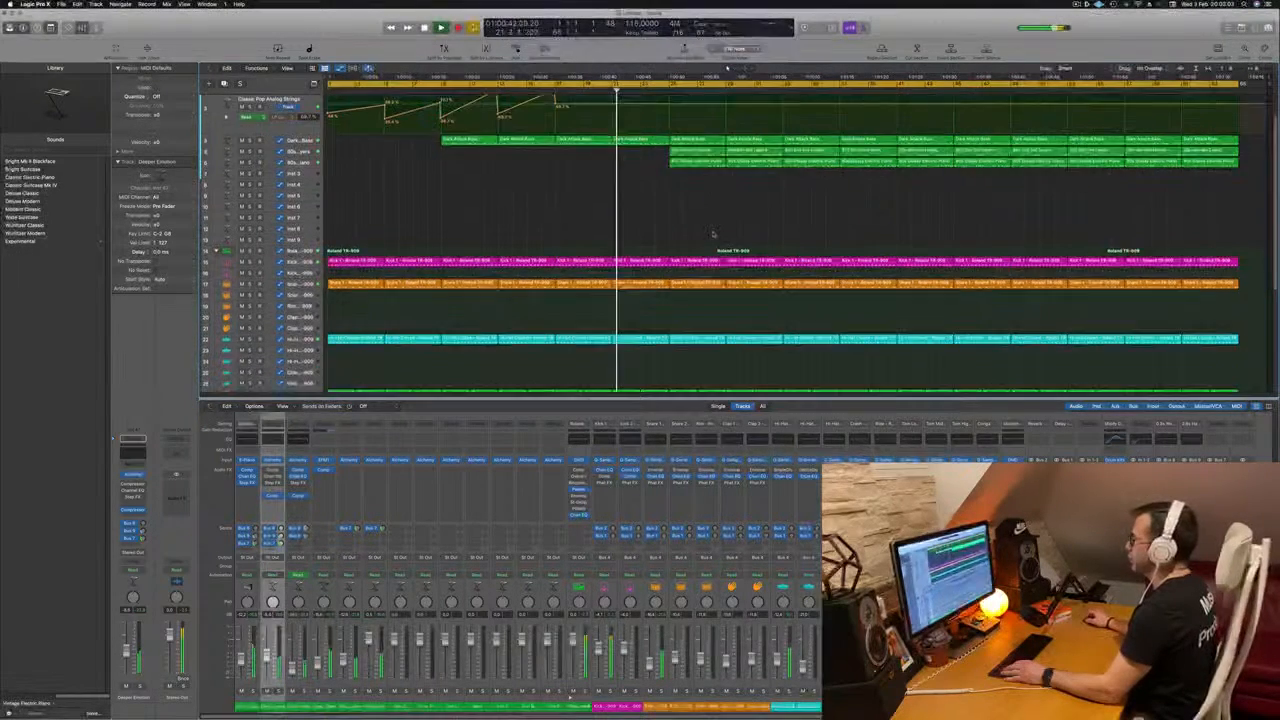
pyautogui.scroll(-5, 700, 250)
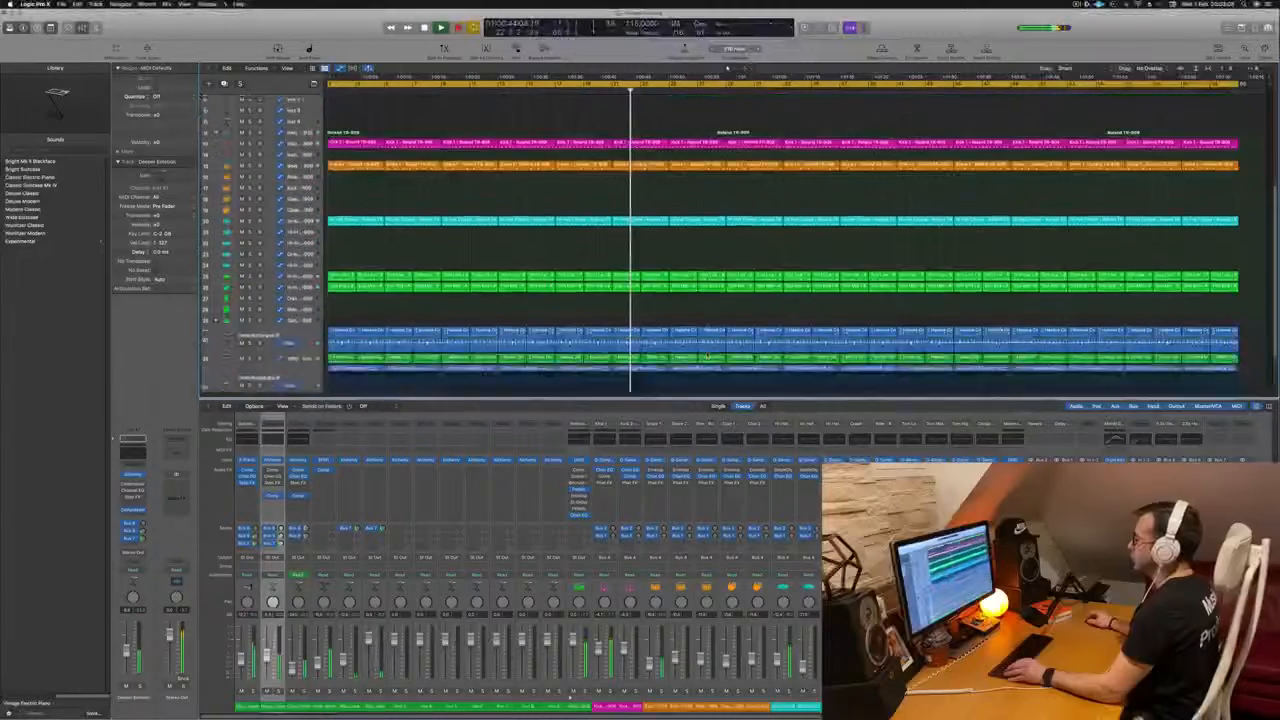
pyautogui.moveTo(729, 231); pyautogui.dragTo(740, 263)
pyautogui.press('Delete')
pyautogui.scroll(-2, 702, 272)
pyautogui.scroll(-1, 725, 287)
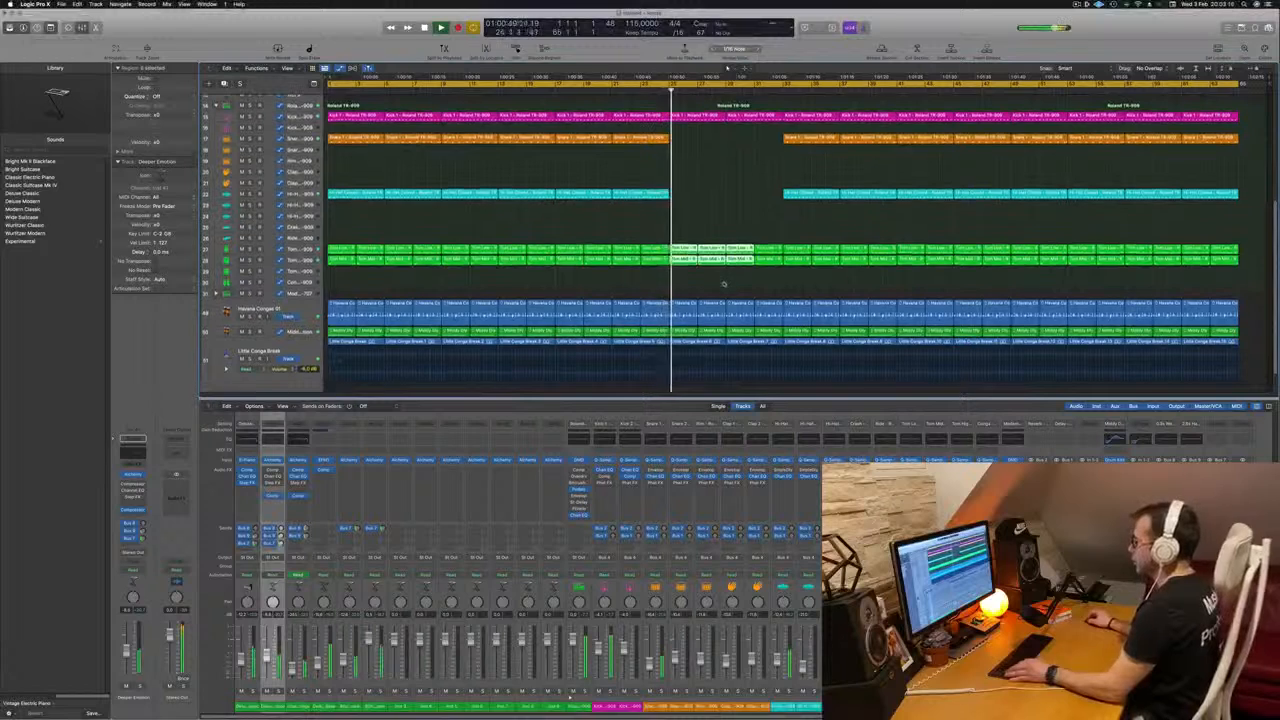
pyautogui.click(693, 343)
pyautogui.press('Delete')
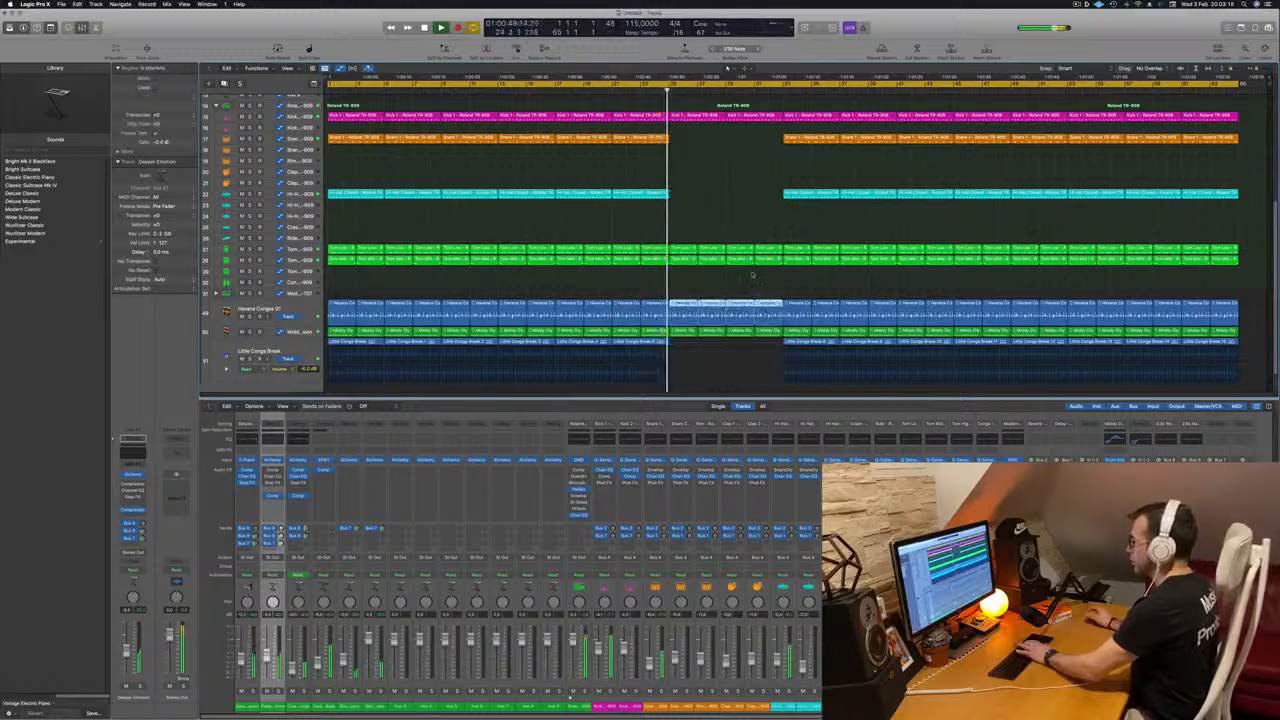
# Step: Try deleting the Havana Congas and neighbouring percussion regions between bars 25 and 33, and undo it
pyautogui.press('Delete')
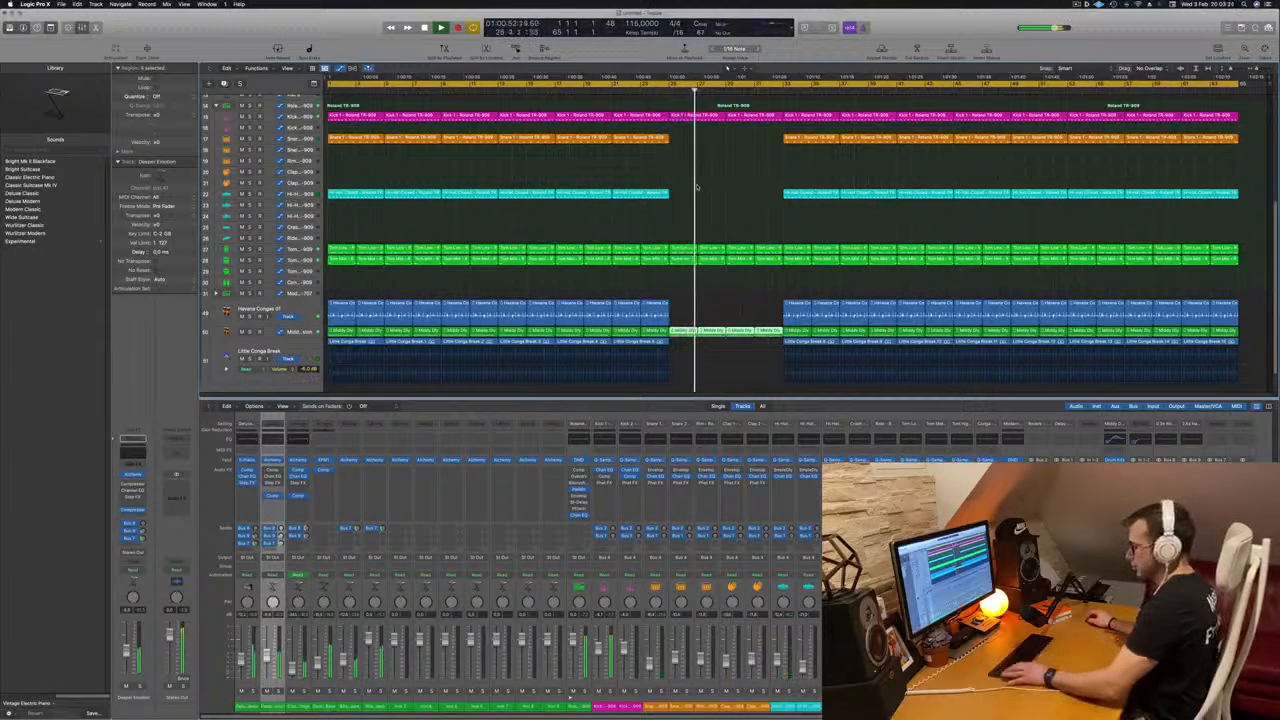
pyautogui.press('super+z')
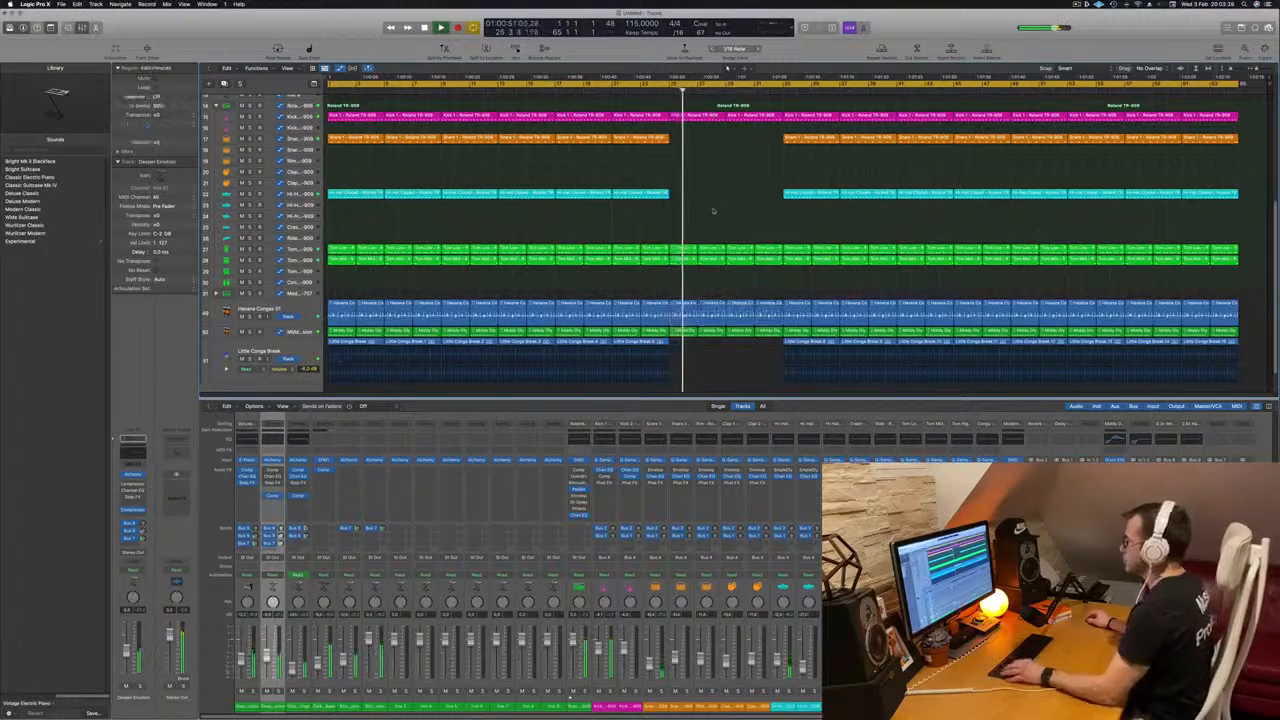
pyautogui.scroll(4, 713, 211)
# Step: Delete the Deeper Emotion pad regions between bars 25 and 33 and replay from about bar 21
pyautogui.click(655, 90)
pyautogui.click(298, 121)
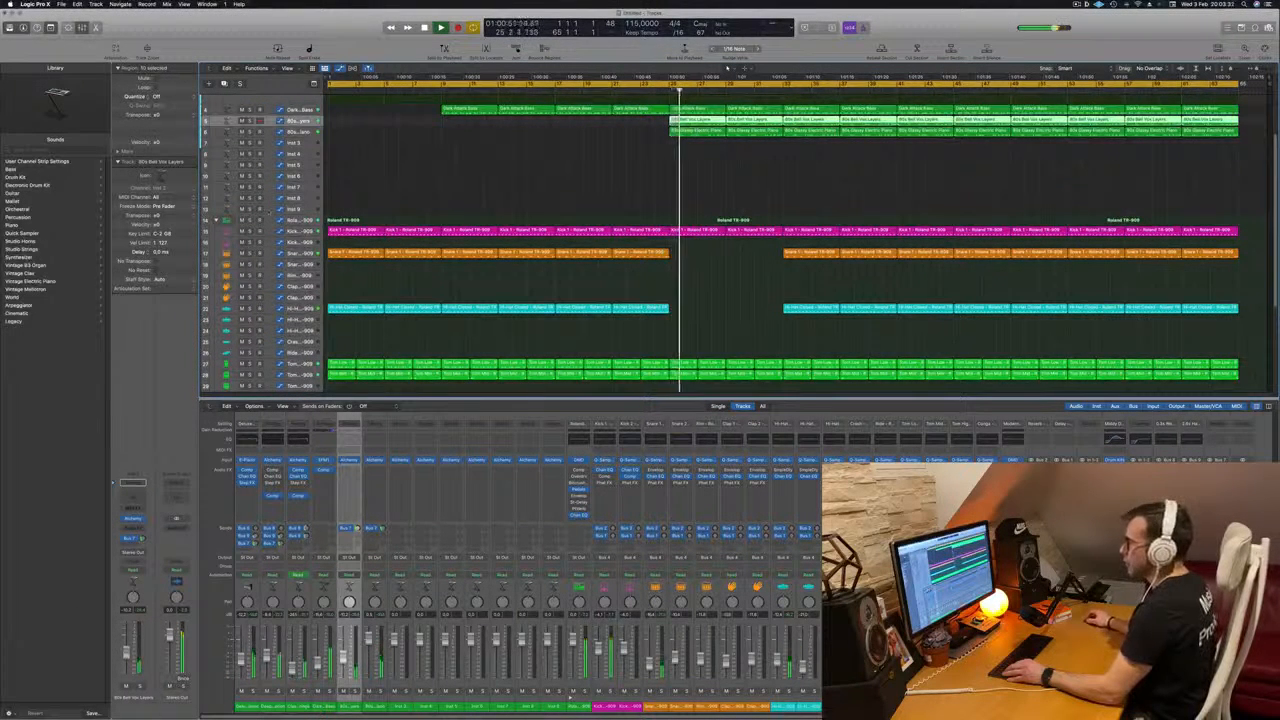
pyautogui.scroll(3, 727, 68)
pyautogui.click(616, 91)
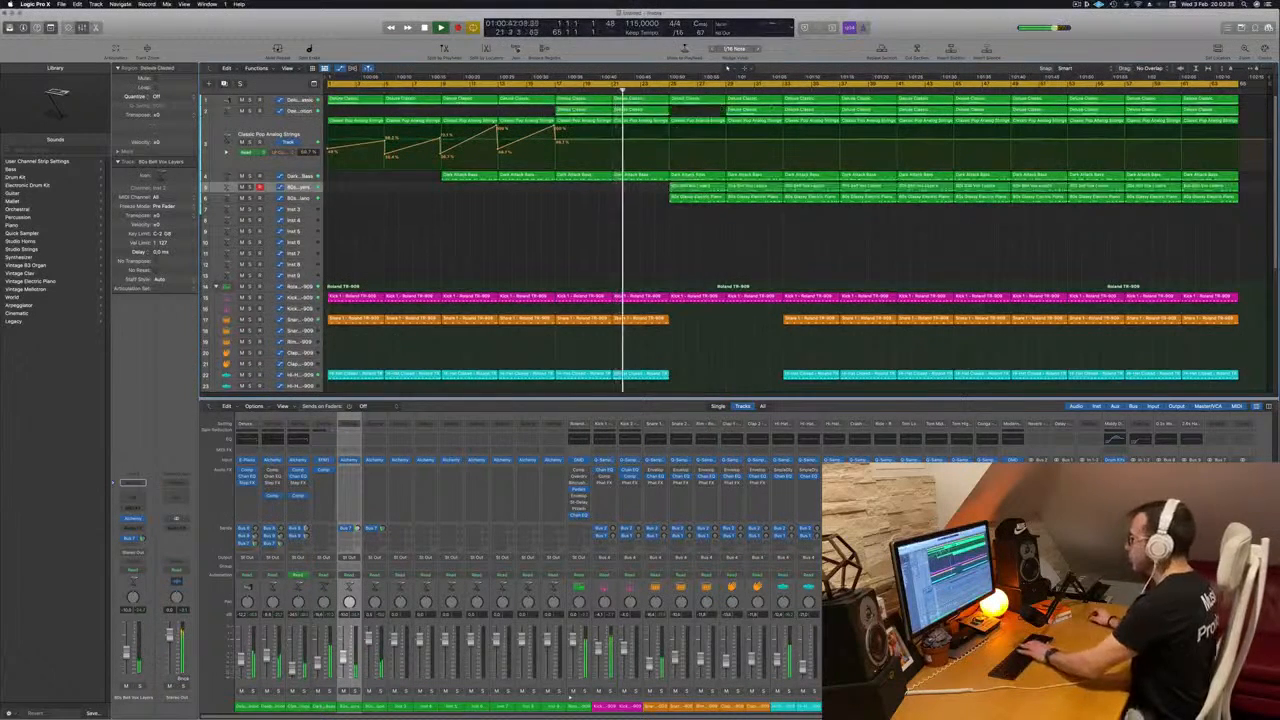
# Step: Rename all regions in the arrangement after their tracks and clear the selection
pyautogui.press('super+a')
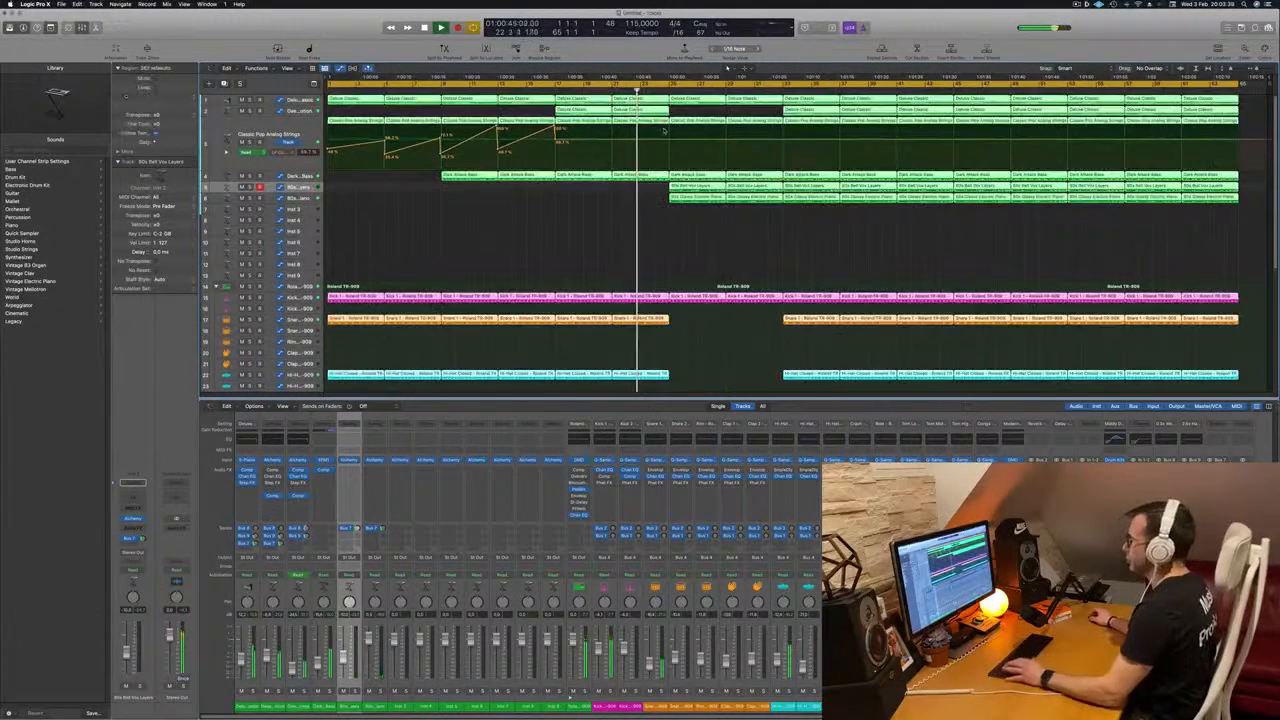
pyautogui.rightClick(814, 111)
pyautogui.click(824, 119)
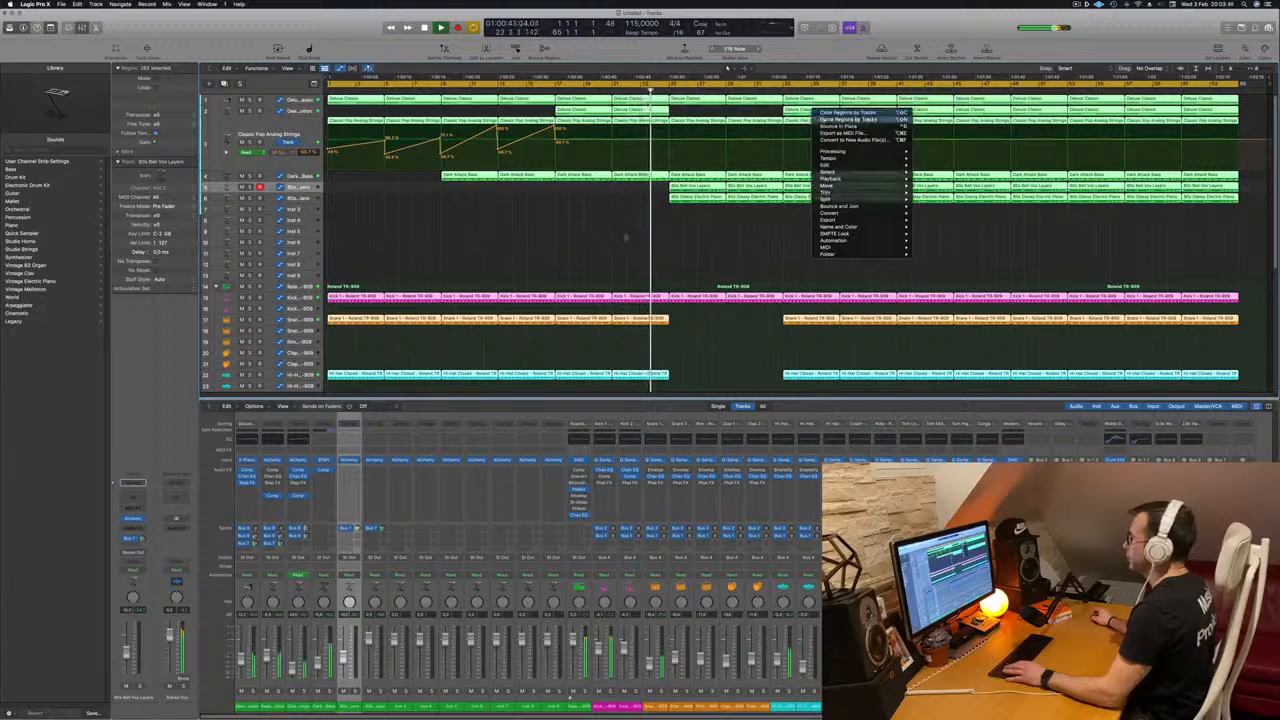
pyautogui.click(598, 260)
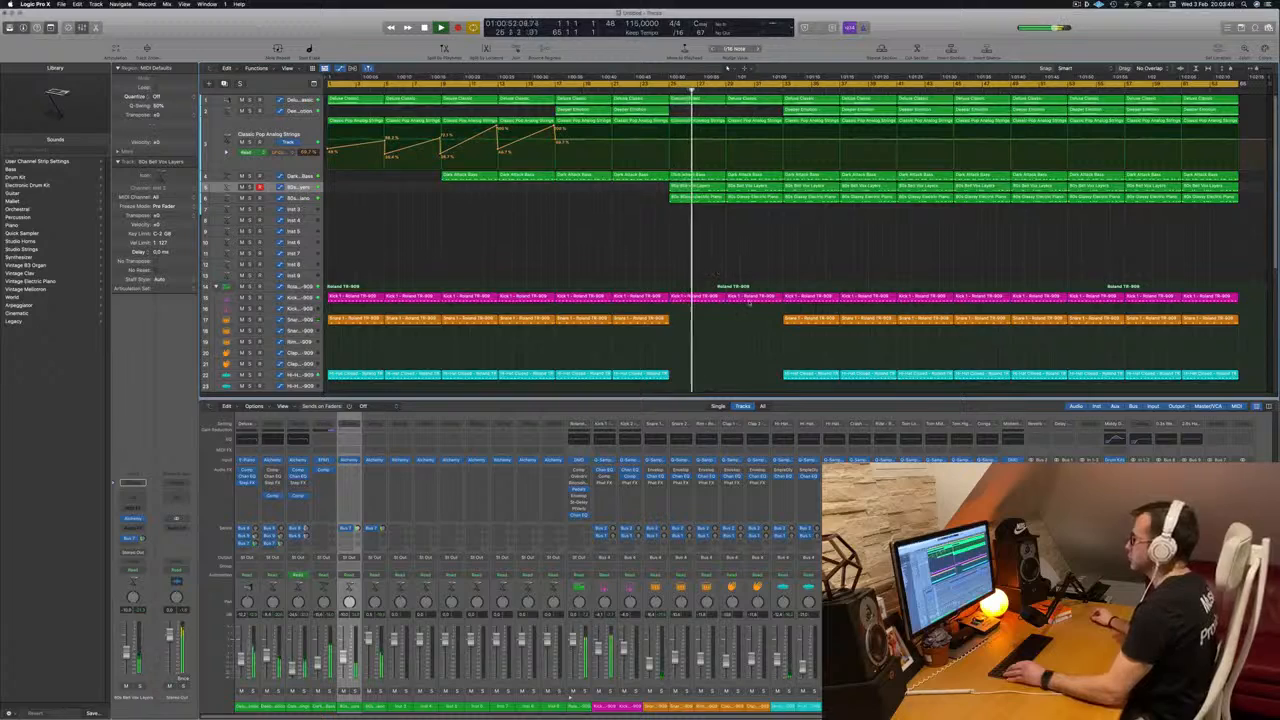
pyautogui.scroll(-10, 727, 69)
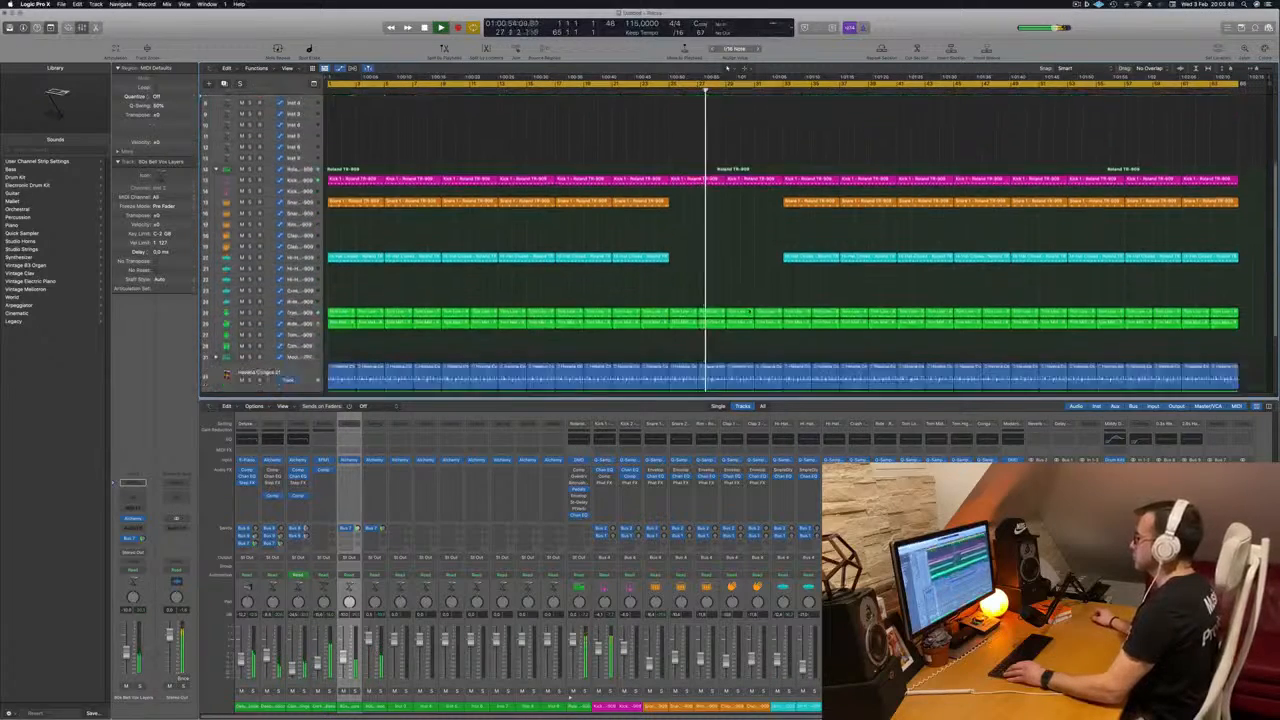
# Step: Delete the tom, Havana Congas and neighbouring percussion regions between bars 29 and 33
pyautogui.scroll(-2, 745, 290)
pyautogui.moveTo(736, 227); pyautogui.dragTo(770, 357)
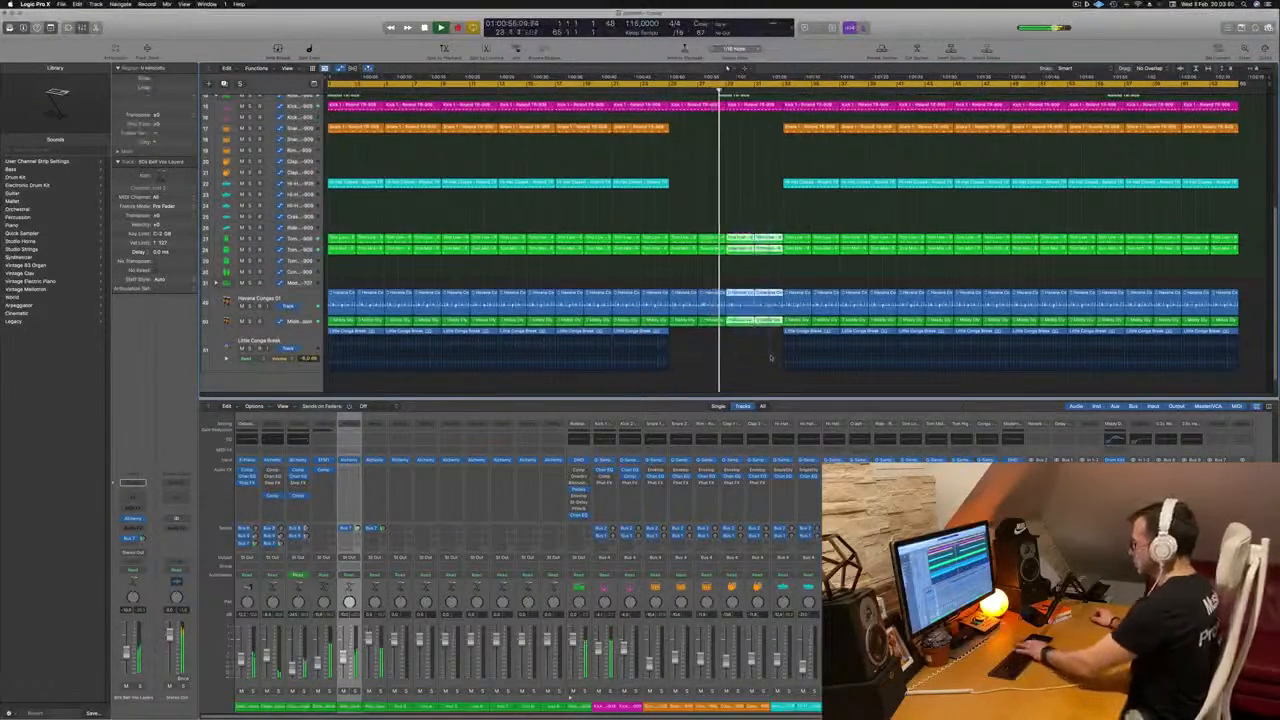
pyautogui.press('Delete')
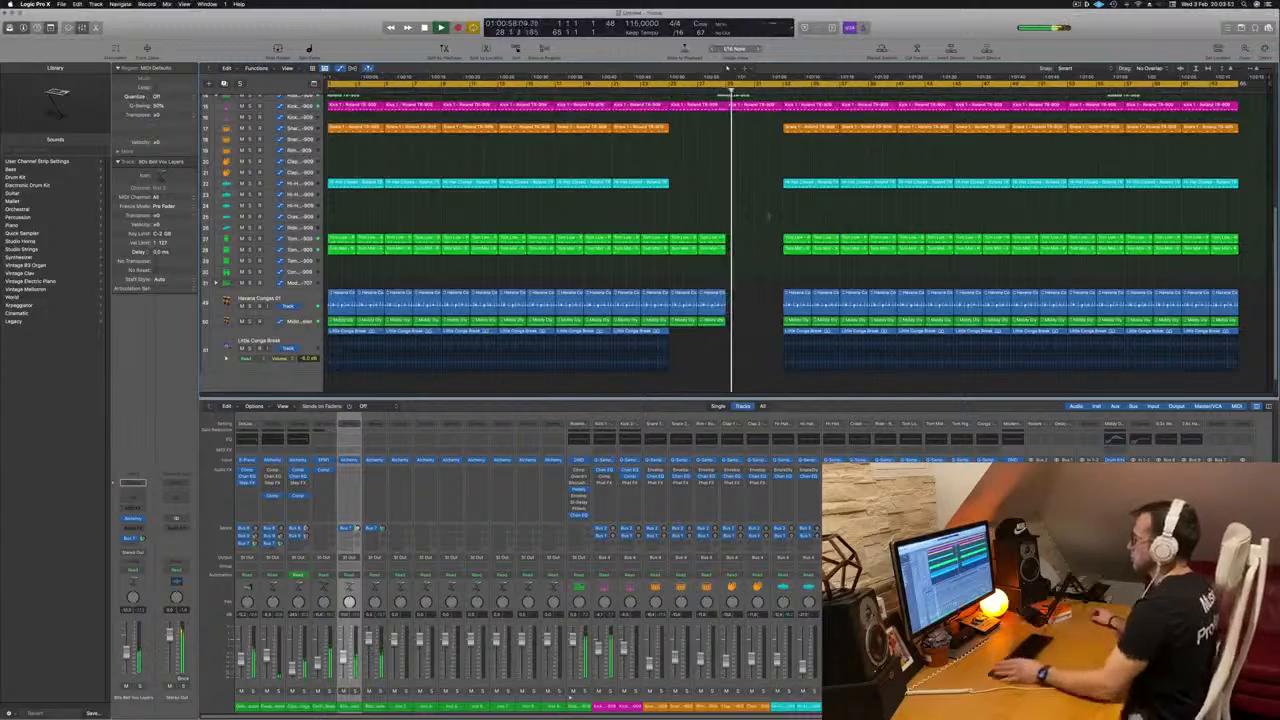
# Step: Replay from bar 25 and delete the Dark Attack Bass region between bars 29 and 33
pyautogui.scroll(5, 771, 250)
pyautogui.scroll(5, 766, 224)
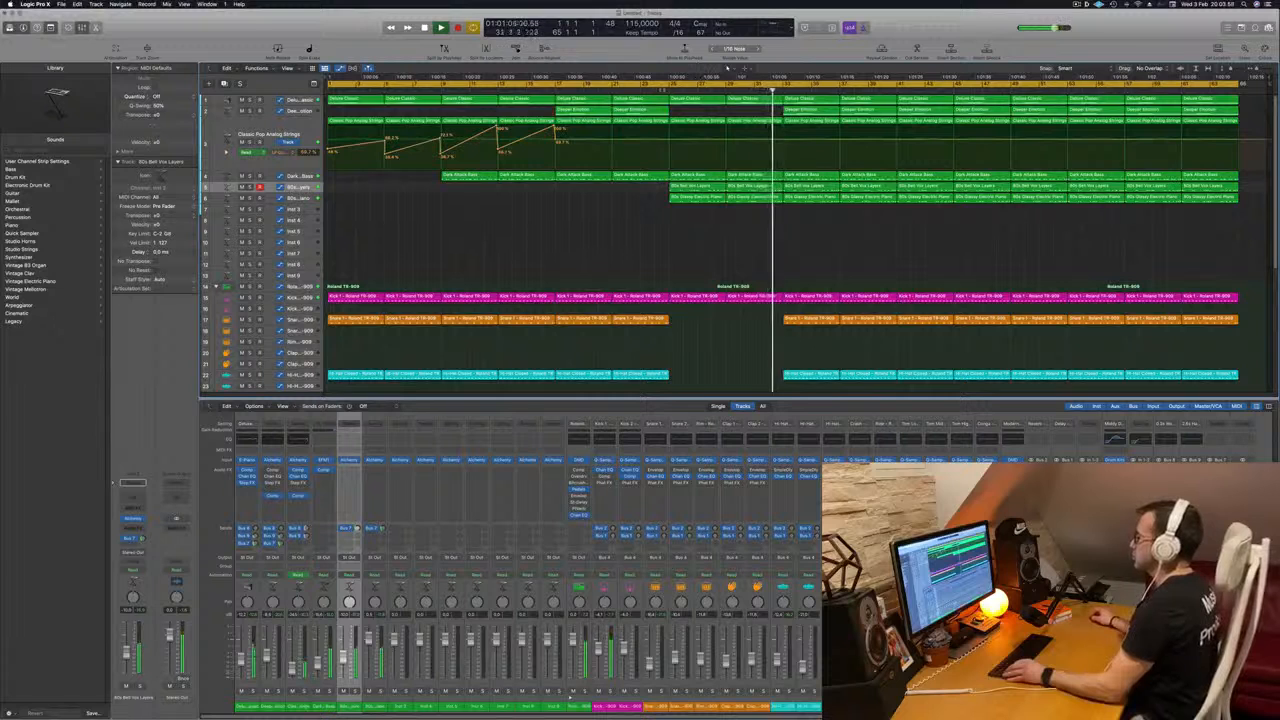
pyautogui.click(776, 198)
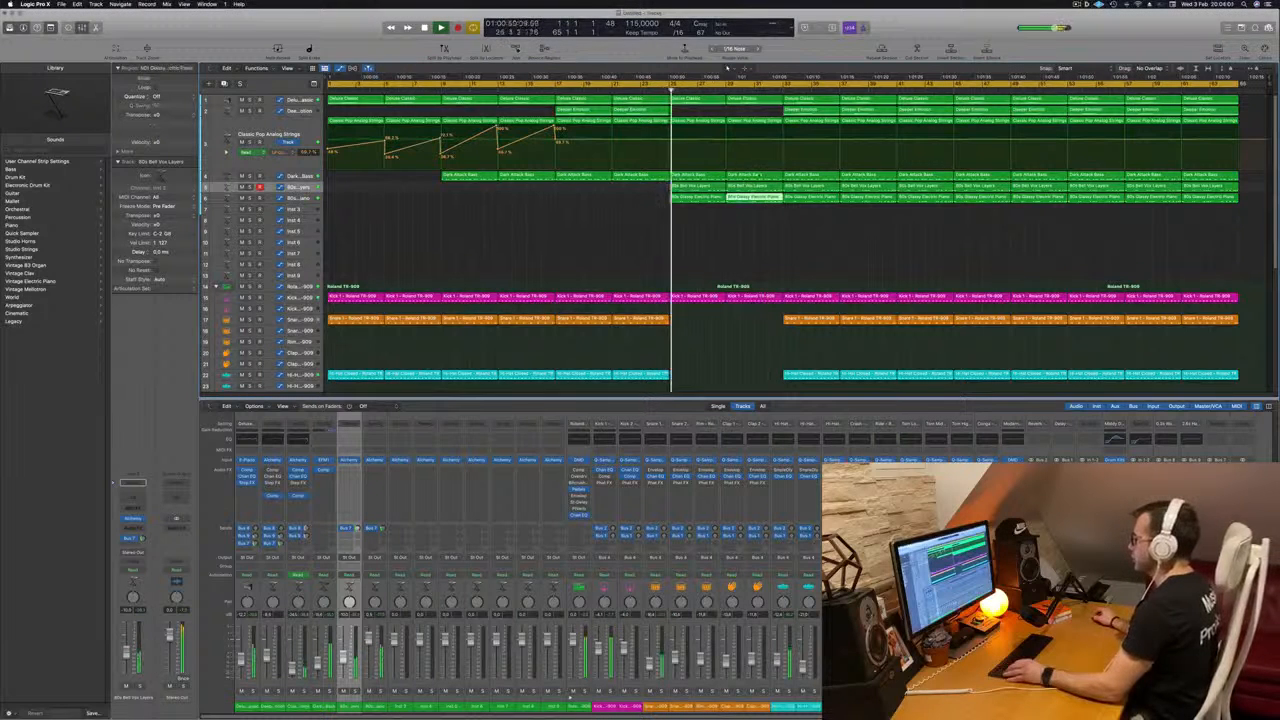
pyautogui.click(759, 176)
pyautogui.press('Delete')
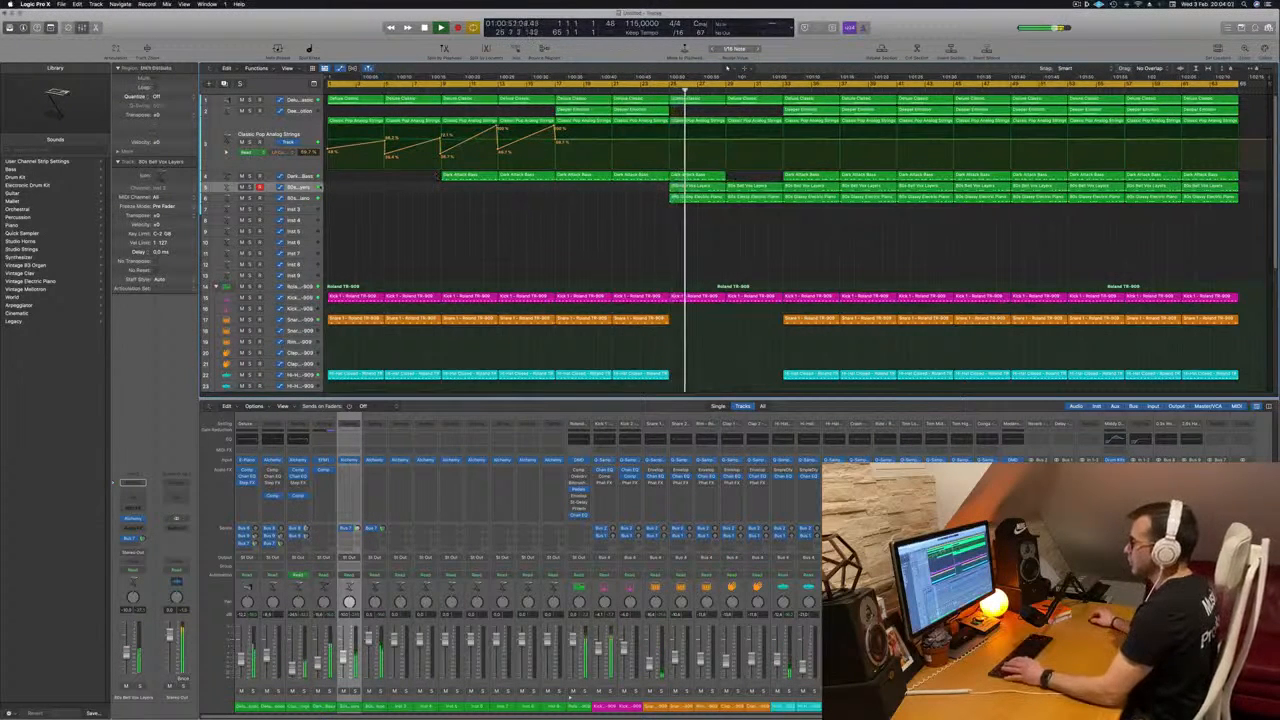
# Step: Move the 80s Bell Vox Layers track below Inst 3 and ramp the strings' filter automation up to nearly 100 % from bar 25 to 29
pyautogui.moveTo(311, 188); pyautogui.dragTo(312, 215)
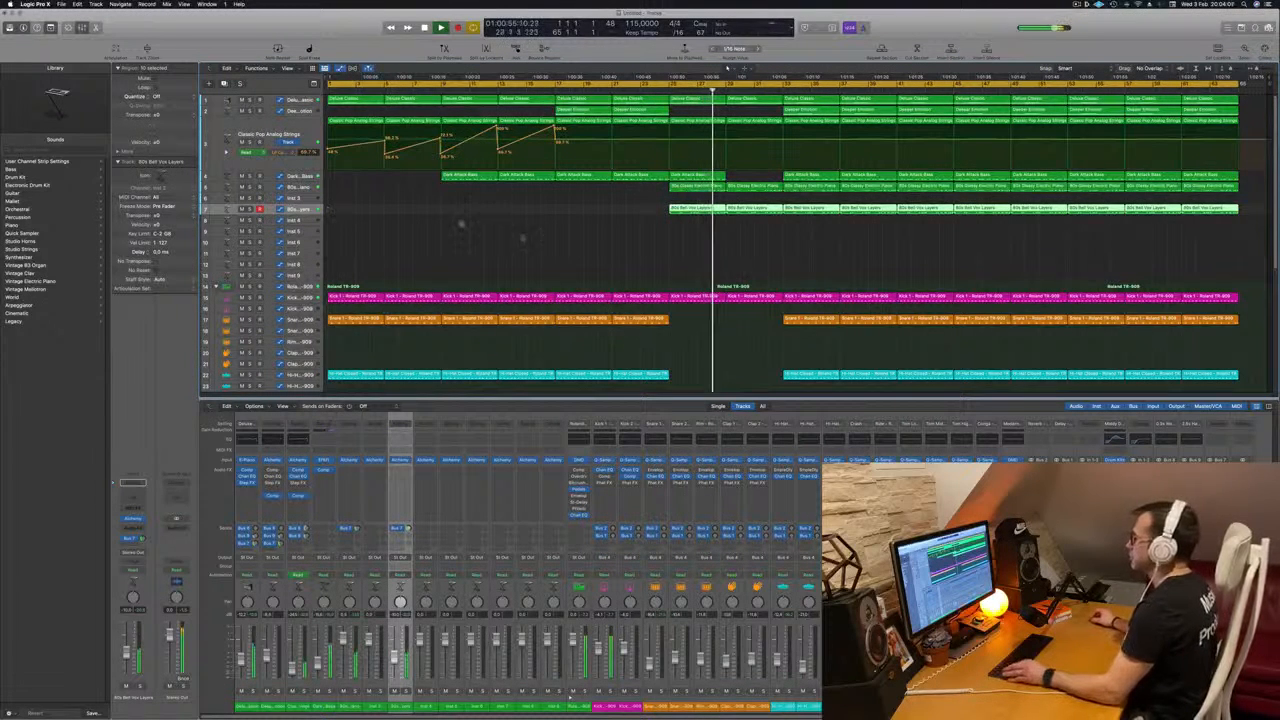
pyautogui.click(671, 141)
pyautogui.moveTo(726, 141); pyautogui.dragTo(728, 128)
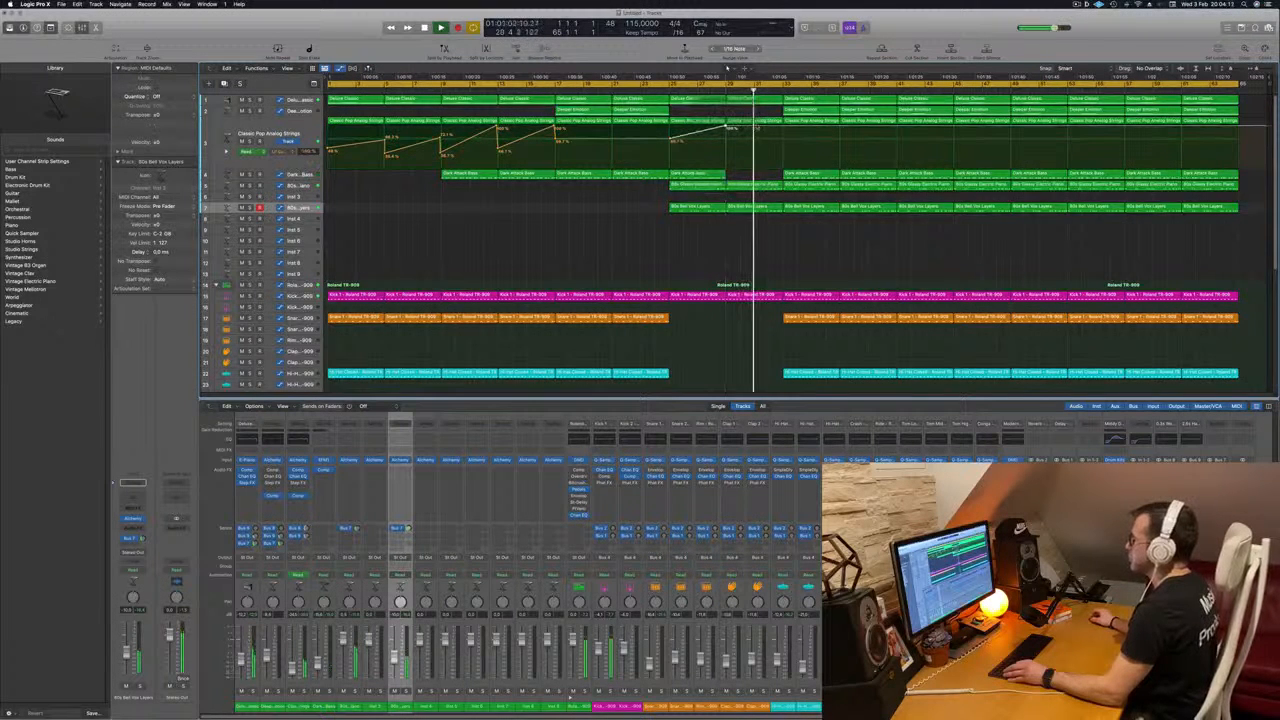
# Step: Cut out the last short piece of the Kick 1 region just before bar 33
pyautogui.press('super+Right')
pyautogui.press('super+Left')
pyautogui.moveTo(777, 299); pyautogui.dragTo(779, 310)
pyautogui.press('Delete')
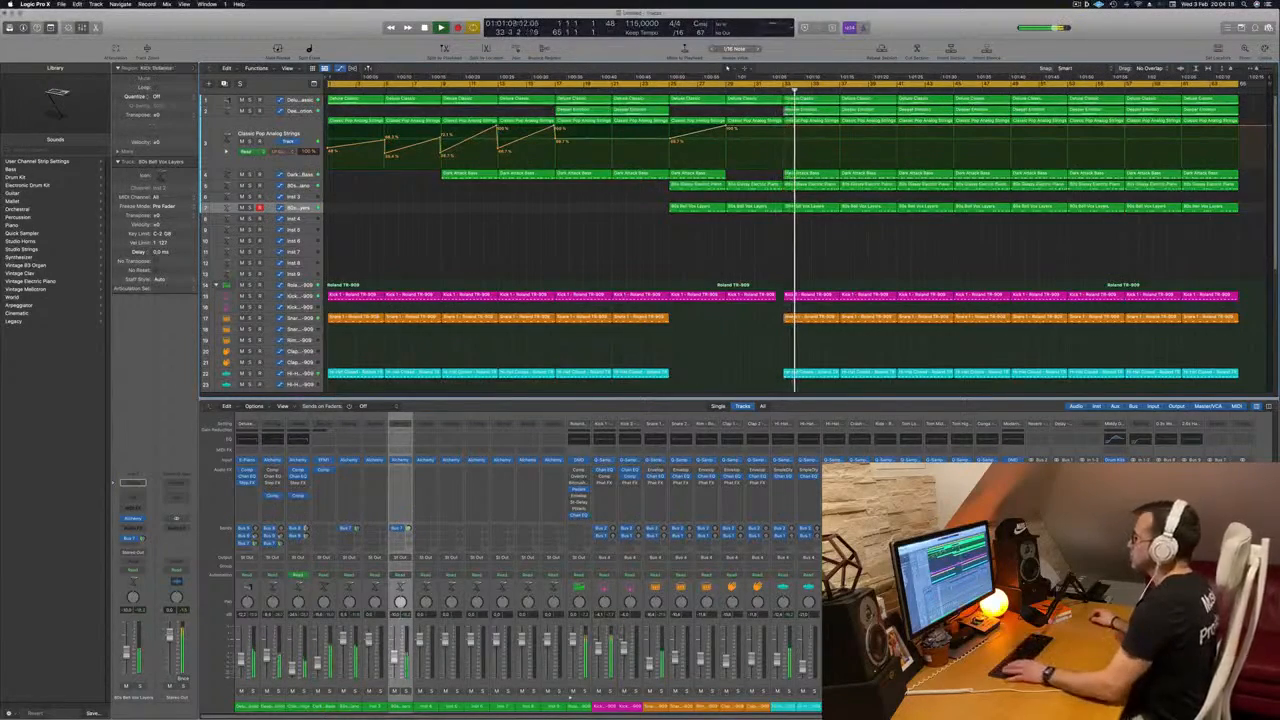